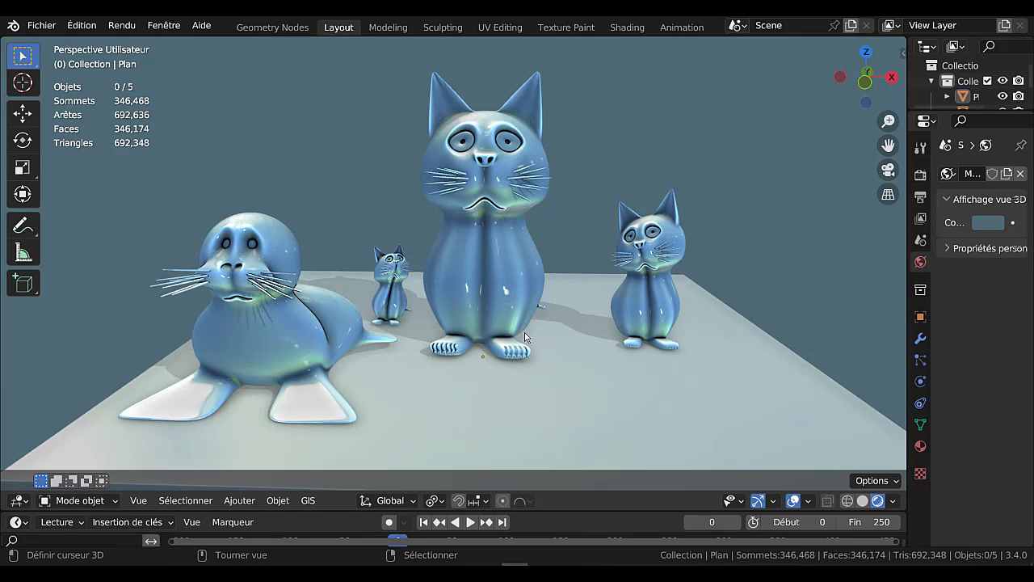
- Examine the finished seal and cat models on the plane from the front and from behind
{"action": "scroll", "coordinate": [531, 307], "scroll_direction": "down", "scroll_amount": 6}
{"action": "middle_click_drag", "start_coordinate": [563, 323], "coordinate": [339, 370]}
{"action": "scroll", "coordinate": [531, 311], "scroll_direction": "up", "scroll_amount": 3}
{"action": "scroll", "coordinate": [339, 370], "scroll_direction": "up", "scroll_amount": 4}
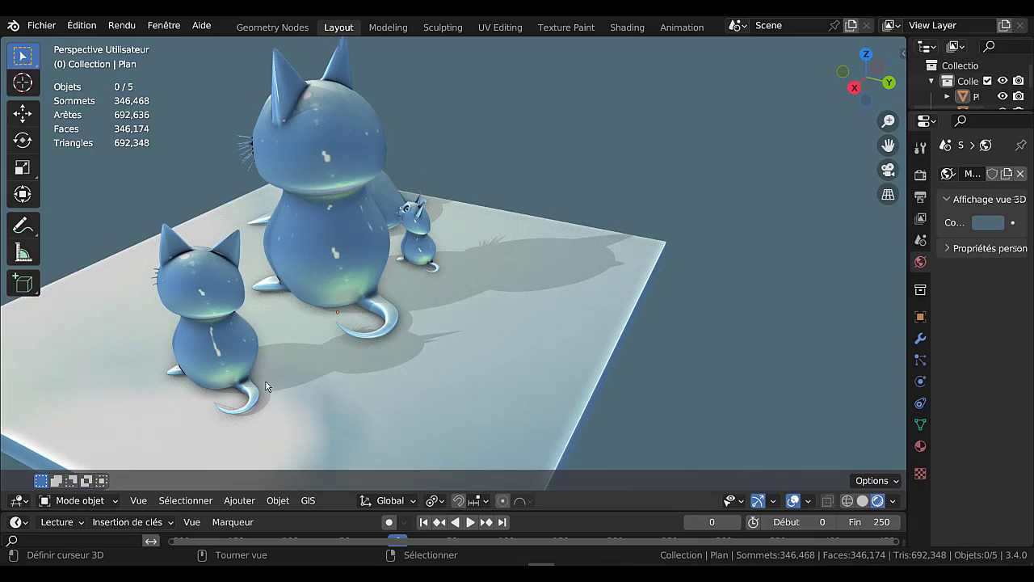
{"action": "middle_click_drag", "start_coordinate": [281, 366], "coordinate": [421, 360]}
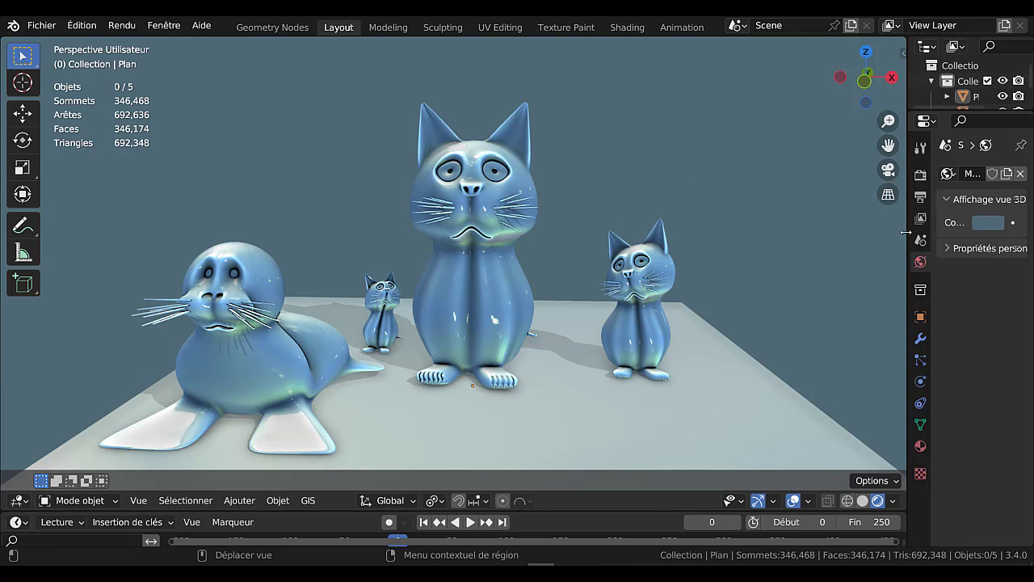
{"action": "left_click_drag", "start_coordinate": [908, 232], "coordinate": [953, 228]}
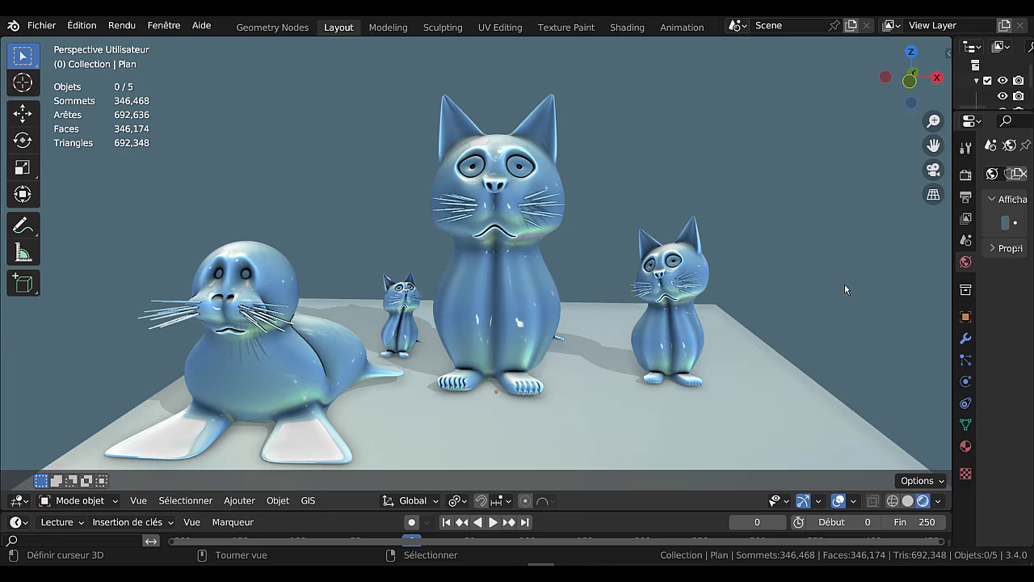
{"action": "left_click", "coordinate": [81, 27]}
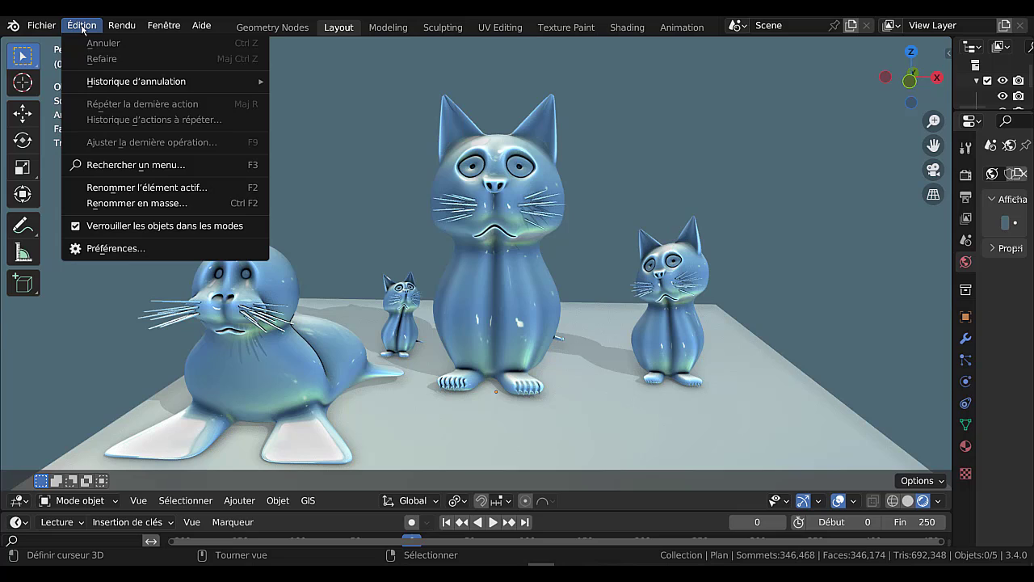
{"action": "mouse_move", "coordinate": [195, 27]}
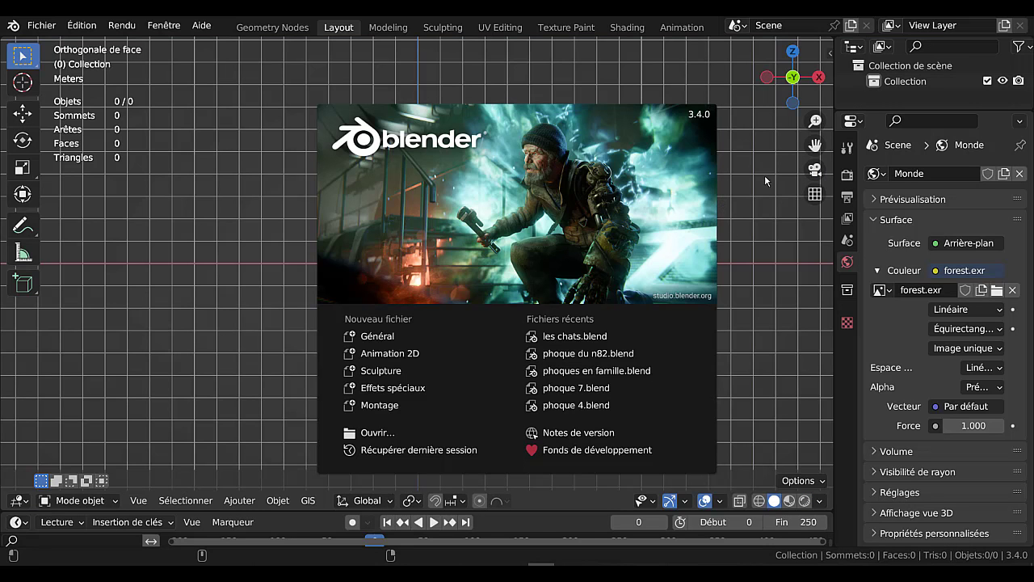
- Dismiss the splash screen and add a UV sphere to the empty scene
{"action": "left_click", "coordinate": [273, 374]}
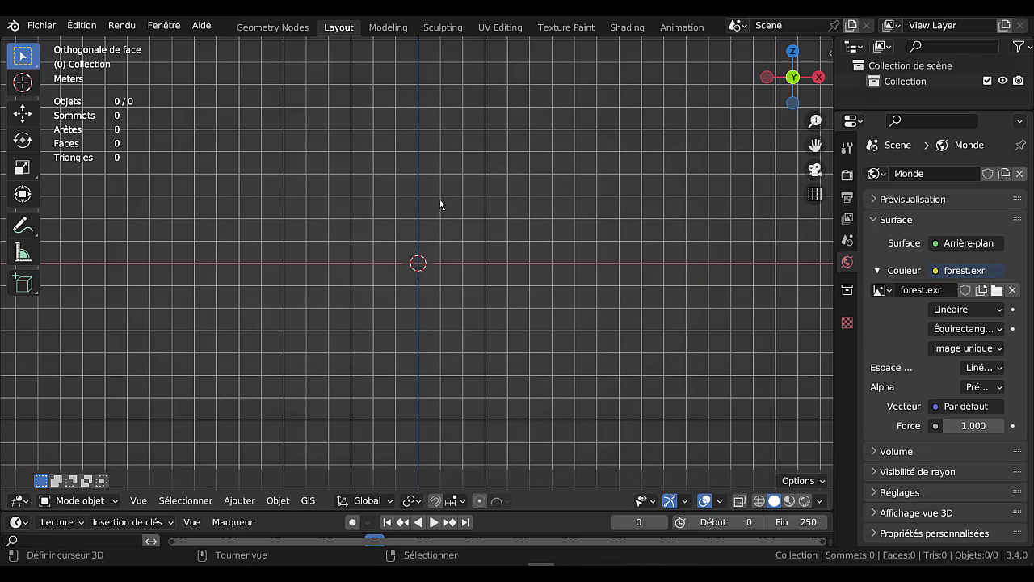
{"action": "left_click", "coordinate": [239, 501]}
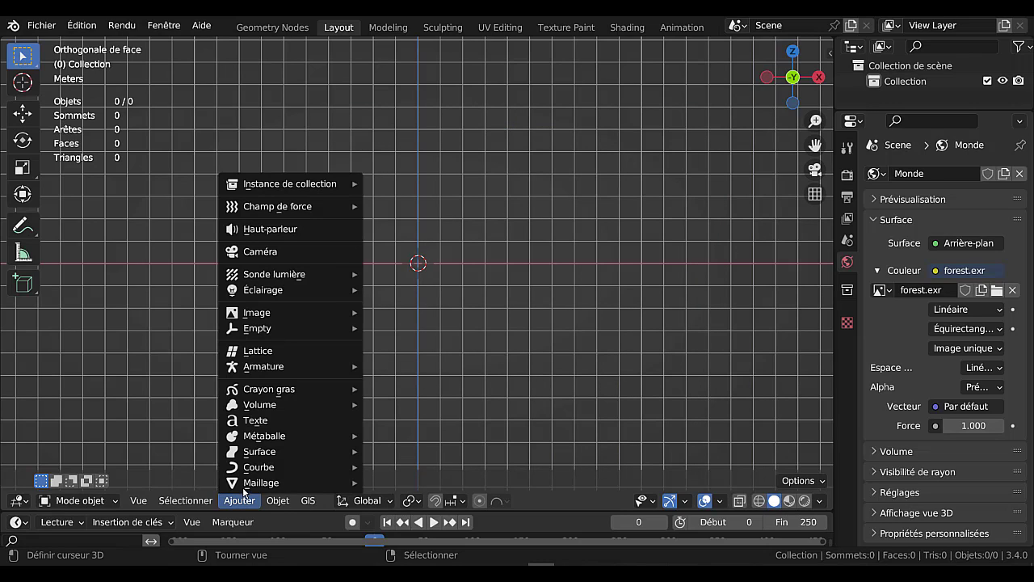
{"action": "mouse_move", "coordinate": [246, 485]}
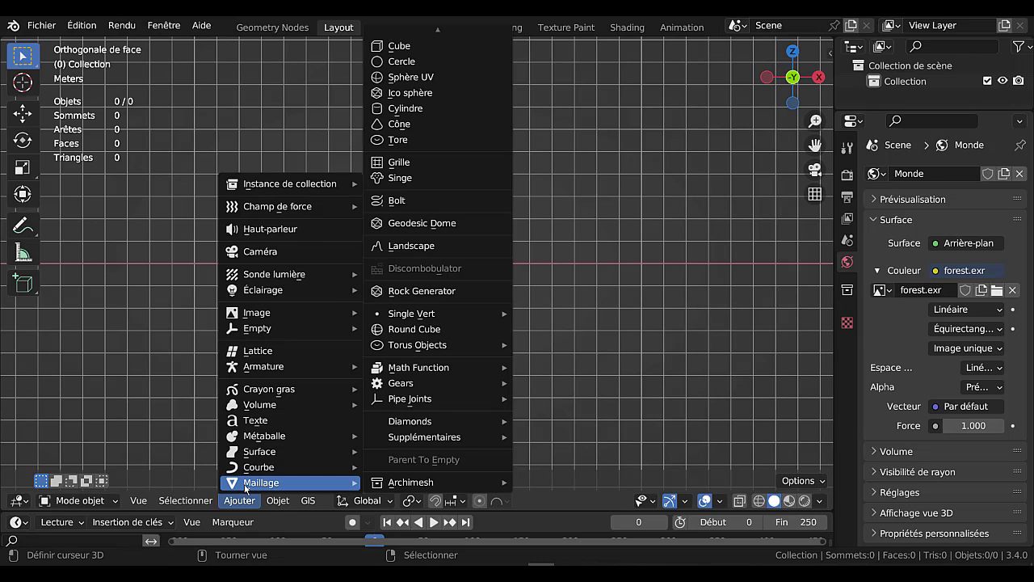
{"action": "left_click", "coordinate": [404, 85]}
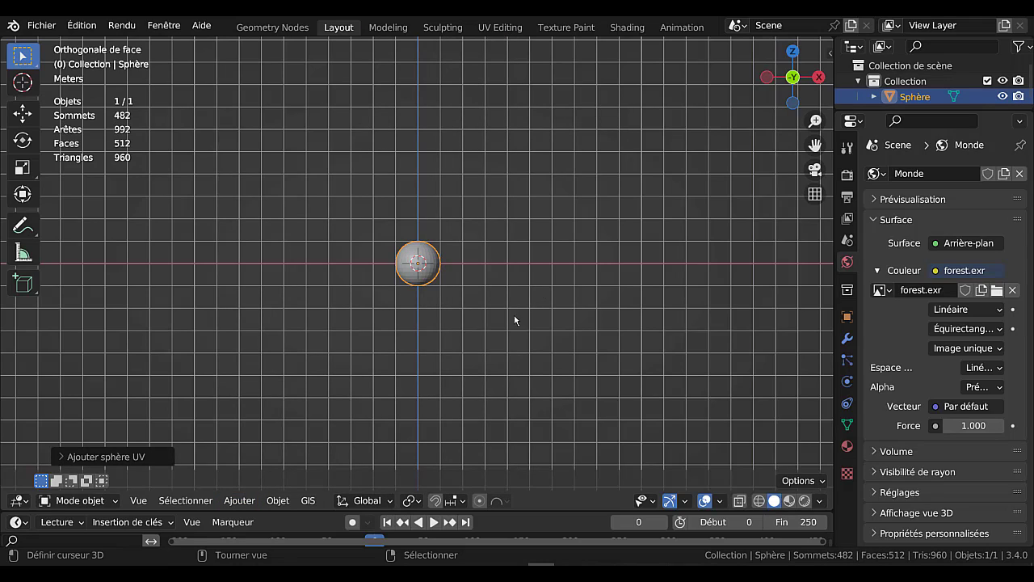
- In edit mode, move two separated faces just below the sphere's front equator outward along the global Y axis
{"action": "scroll", "coordinate": [490, 325], "scroll_direction": "up", "scroll_amount": 8}
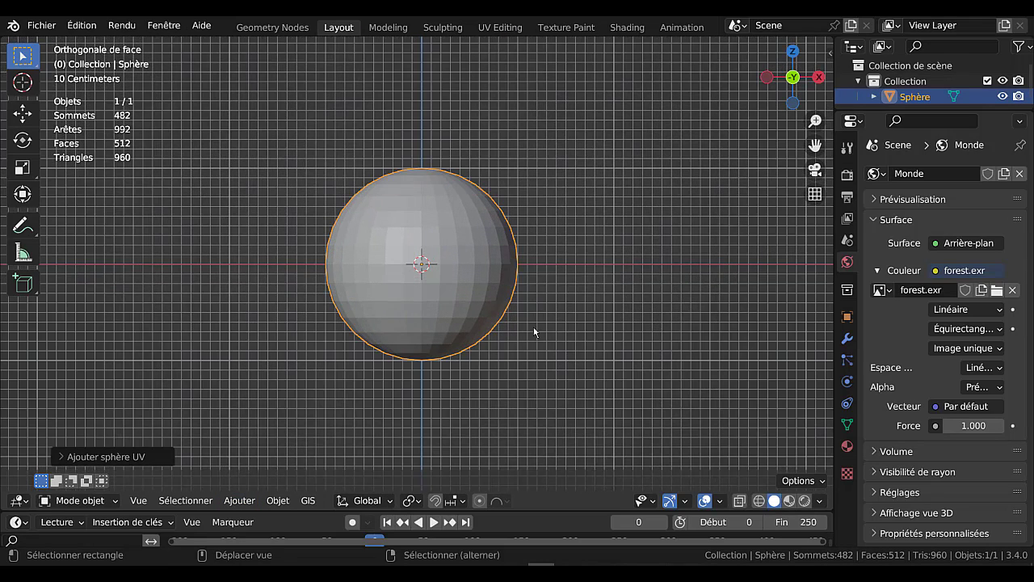
{"action": "middle_click_drag", "start_coordinate": [533, 325], "coordinate": [533, 337], "text": "shift"}
{"action": "key", "text": "Tab"}
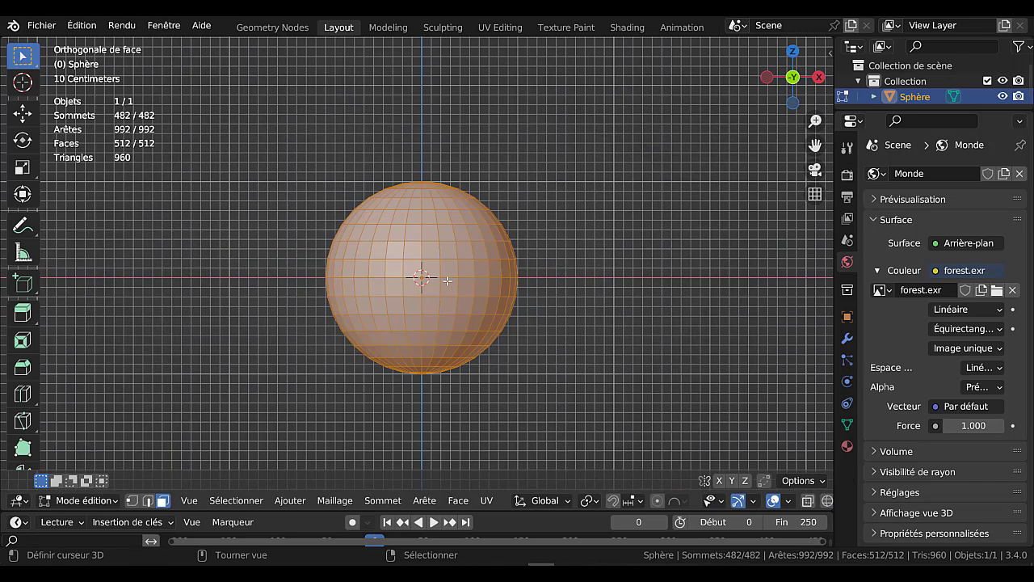
{"action": "left_click", "coordinate": [448, 285]}
{"action": "left_click", "coordinate": [396, 289], "text": "shift"}
{"action": "middle_click_drag", "start_coordinate": [396, 289], "coordinate": [424, 339]}
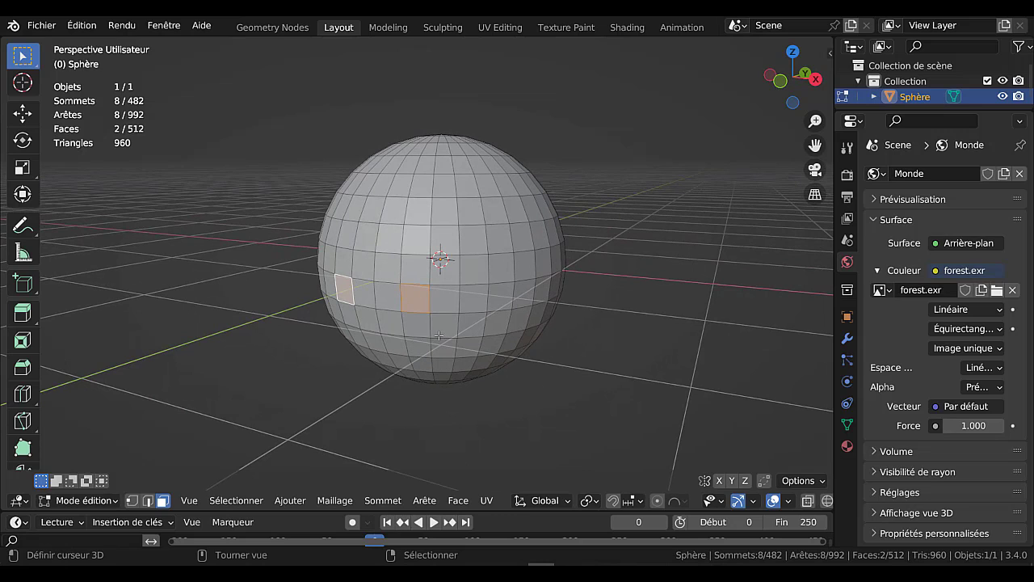
{"action": "key", "text": "g"}
{"action": "key", "text": "y"}
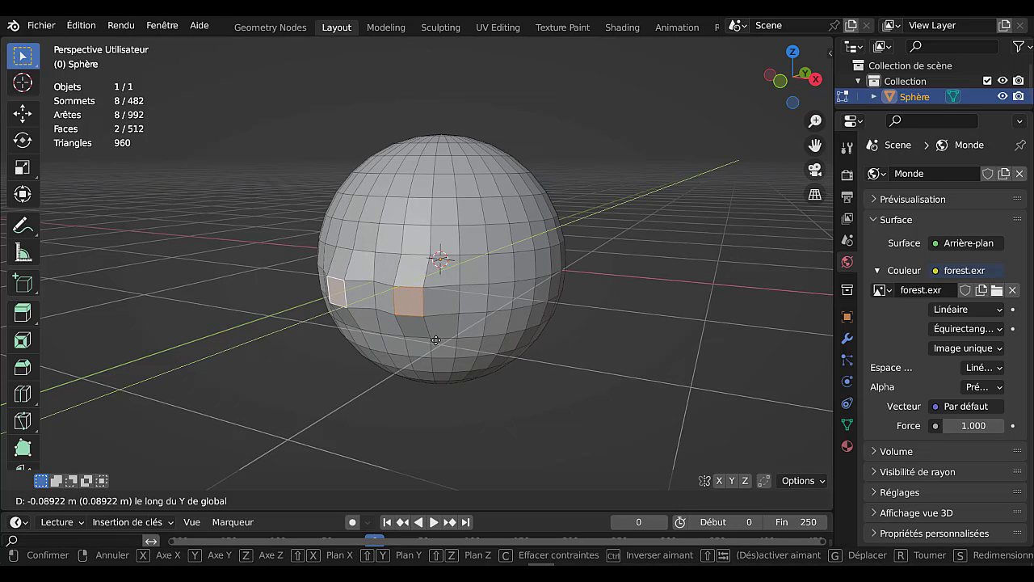
{"action": "left_click", "coordinate": [432, 345]}
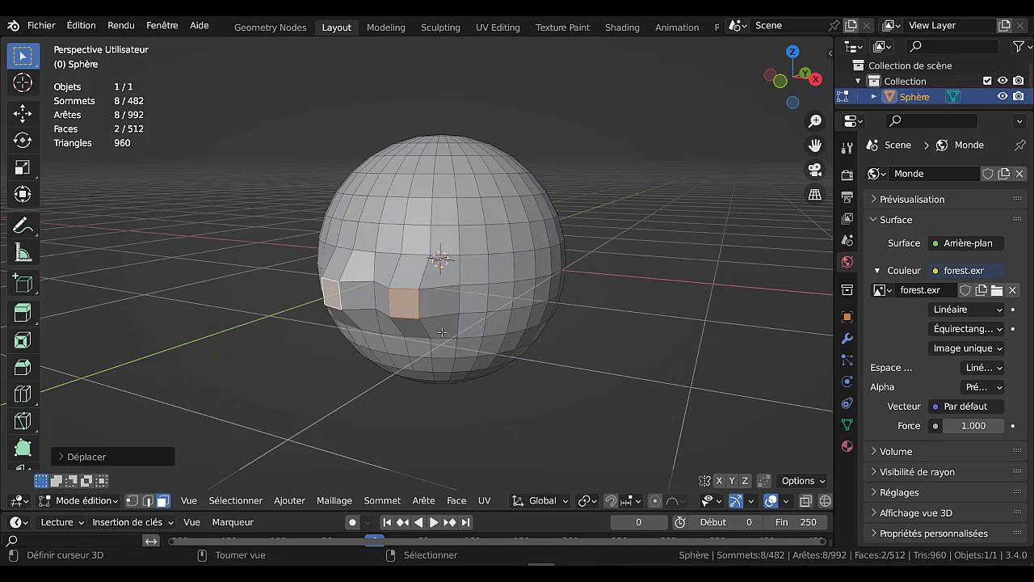
- Add a Subdivision Surface modifier to the sphere with viewport level 3
{"action": "middle_click_drag", "start_coordinate": [433, 345], "coordinate": [506, 323]}
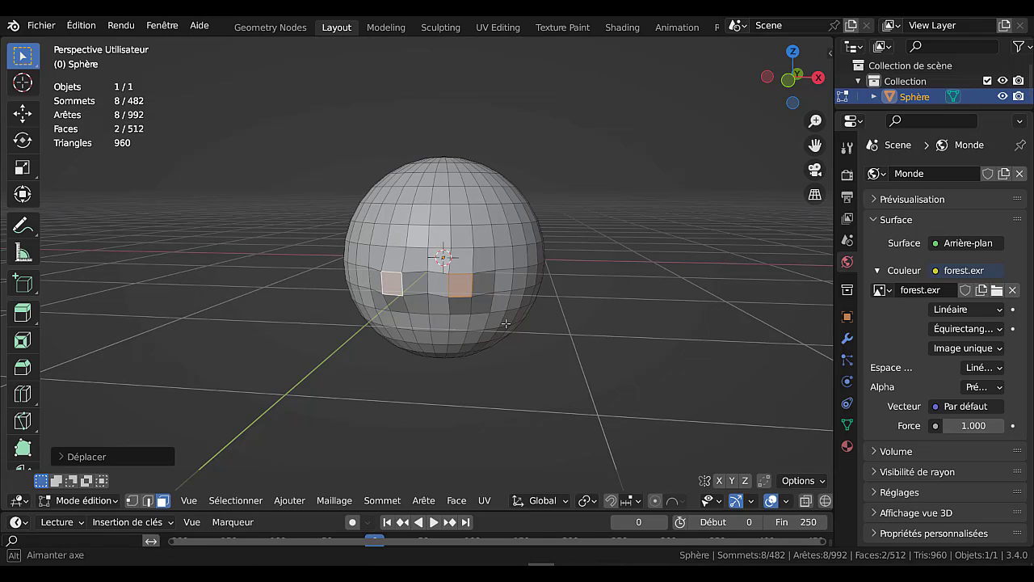
{"action": "left_click", "coordinate": [847, 338]}
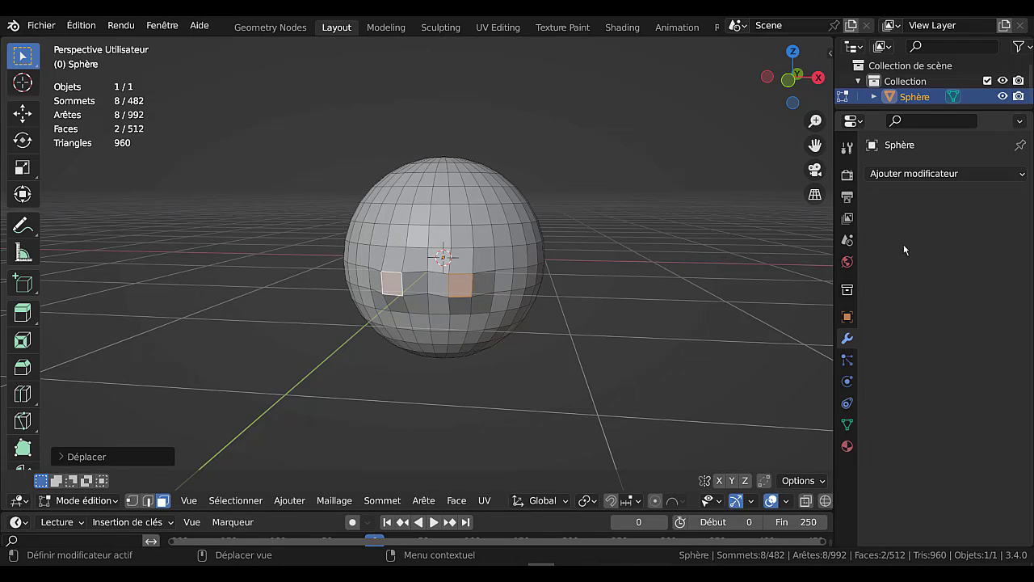
{"action": "left_click", "coordinate": [951, 173]}
{"action": "left_click", "coordinate": [675, 459]}
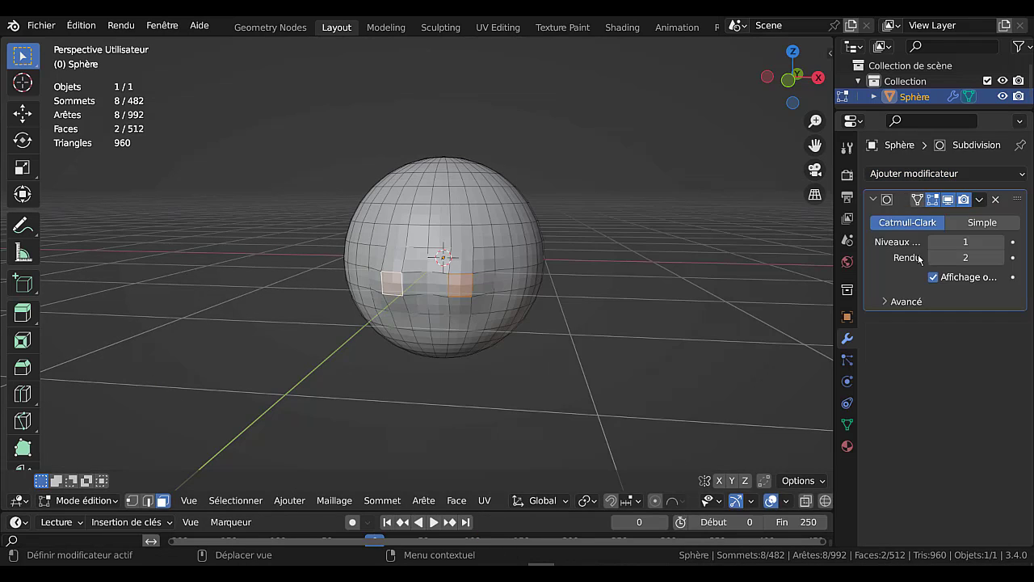
{"action": "left_click", "coordinate": [1000, 241]}
{"action": "left_click", "coordinate": [1000, 241]}
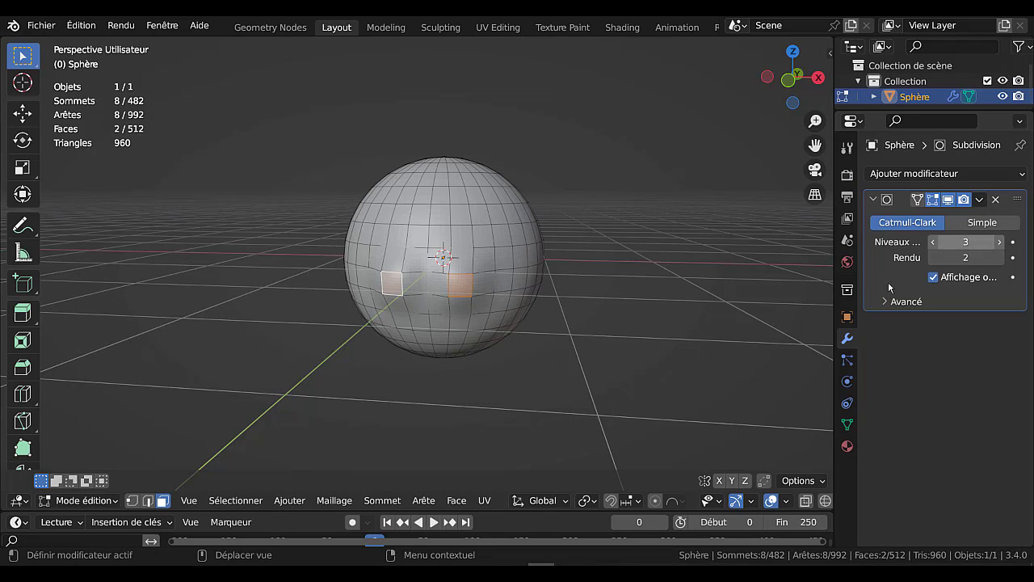
- Scale the inner vertical edges of the two raised cheek faces closer together and preview the muzzle in object mode
{"action": "scroll", "coordinate": [473, 295], "scroll_direction": "up", "scroll_amount": 4}
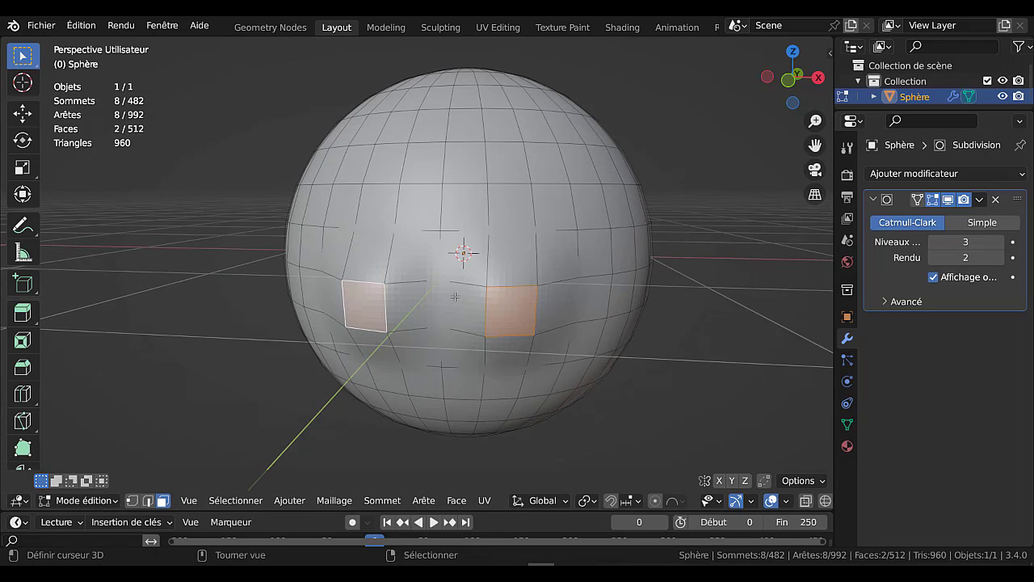
{"action": "left_click", "coordinate": [488, 308]}
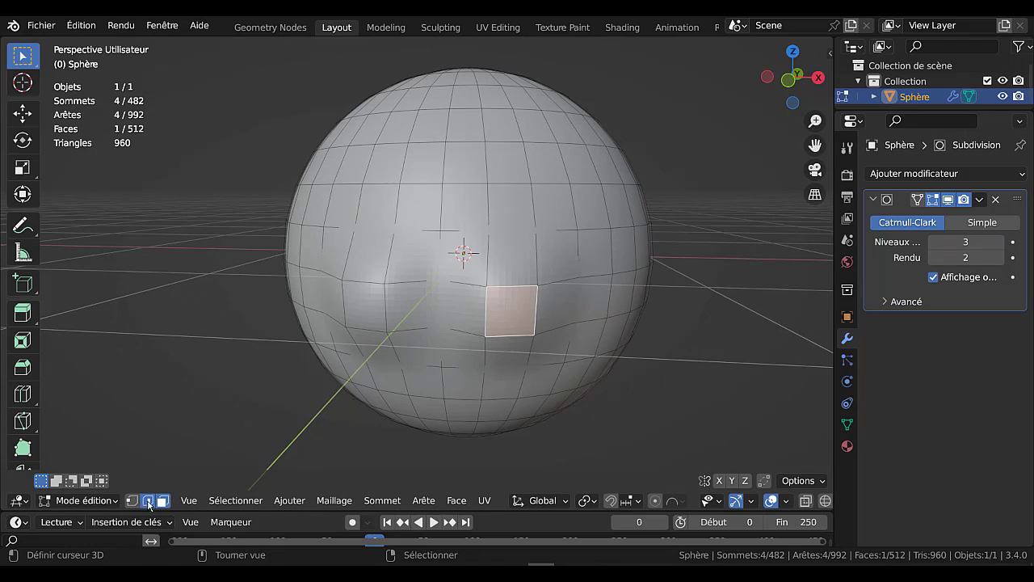
{"action": "left_click", "coordinate": [147, 501]}
{"action": "left_click", "coordinate": [485, 297]}
{"action": "left_click", "coordinate": [389, 307], "text": "shift"}
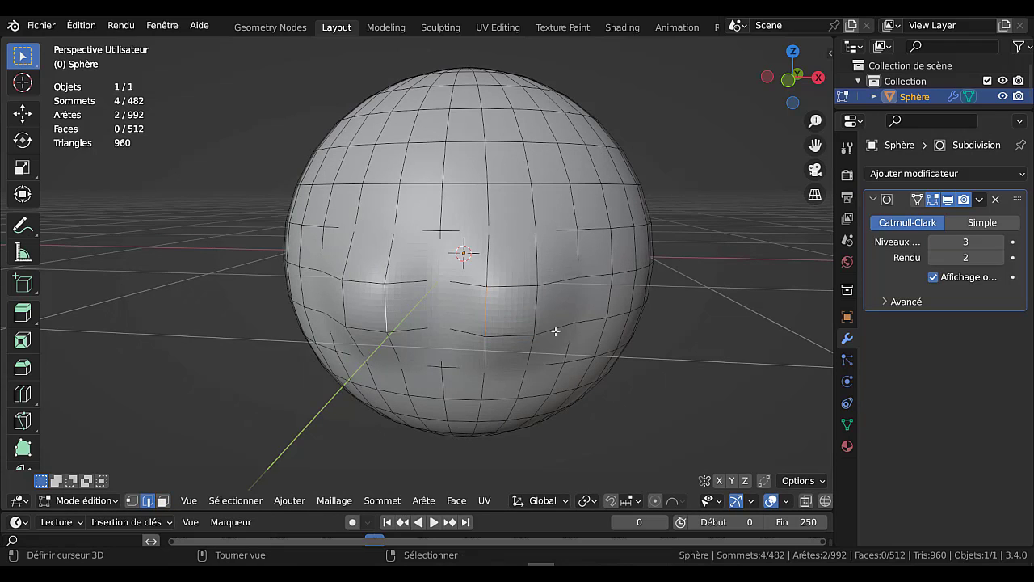
{"action": "key", "text": "s"}
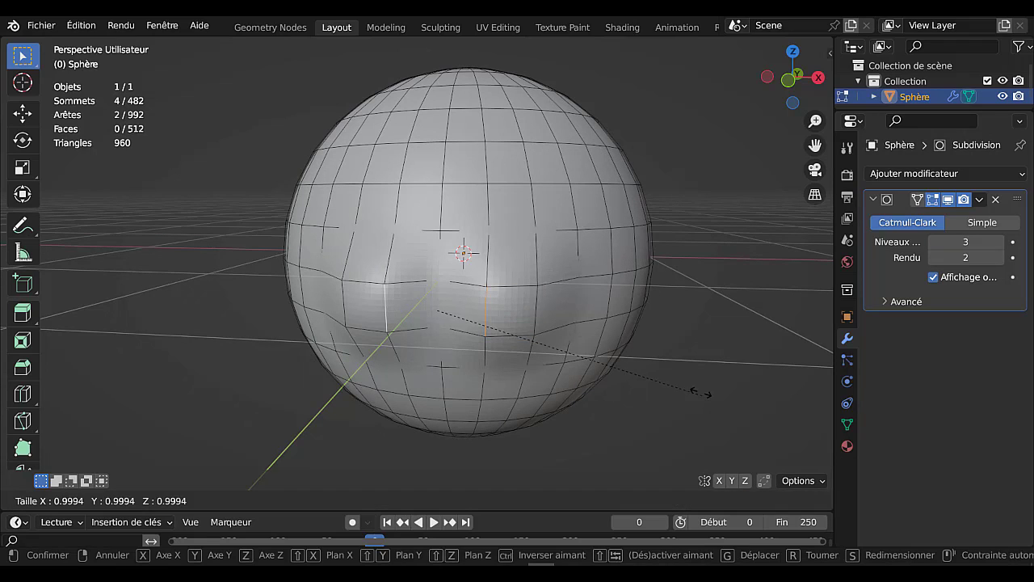
{"action": "left_click", "coordinate": [519, 324]}
{"action": "middle_click_drag", "start_coordinate": [522, 325], "coordinate": [533, 322]}
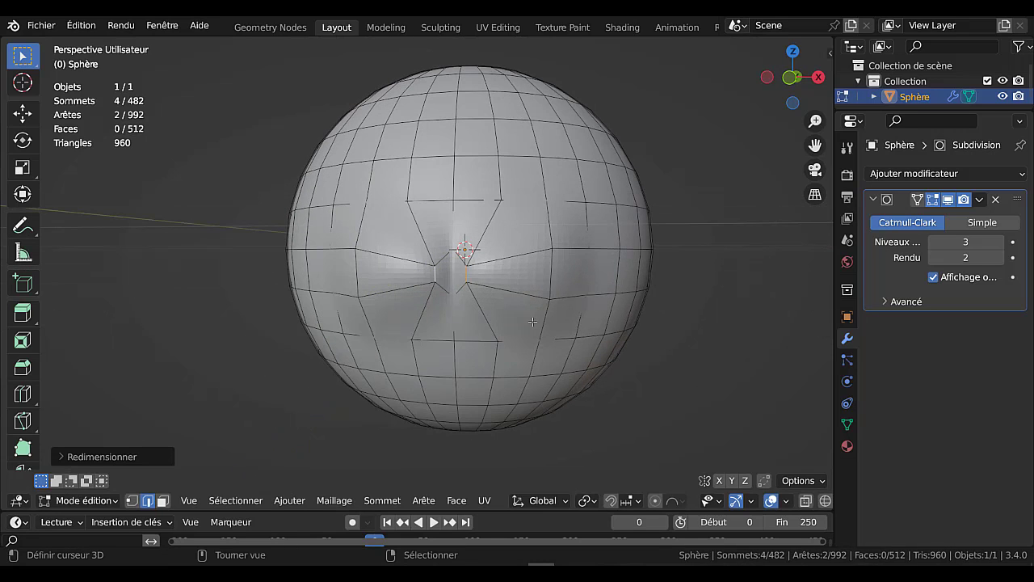
{"action": "key", "text": "Tab"}
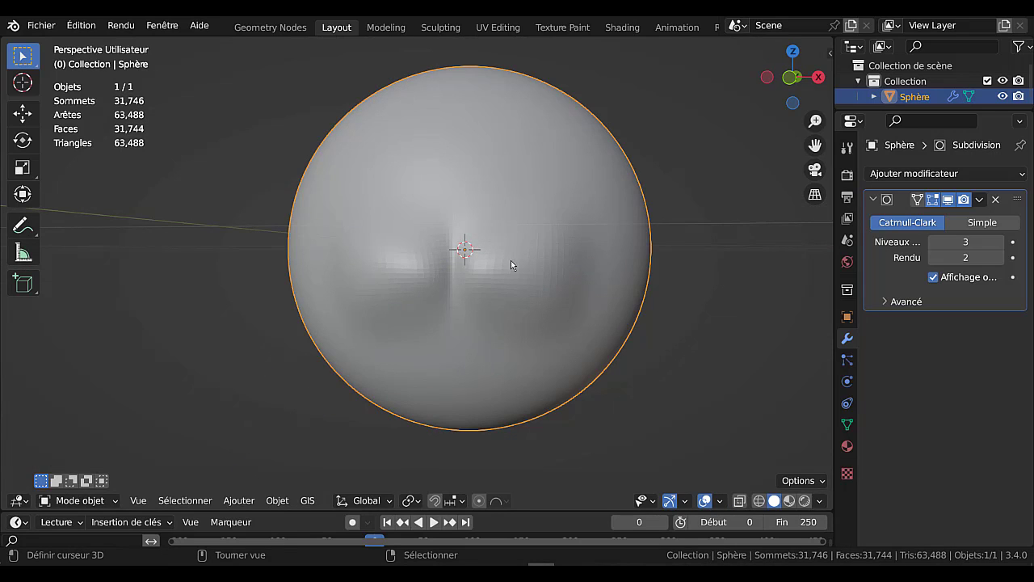
{"action": "middle_click_drag", "start_coordinate": [523, 276], "coordinate": [526, 285]}
- Inset the two faces directly above the gap between the cheeks, each individually, to form the nostrils
{"action": "key", "text": "Tab"}
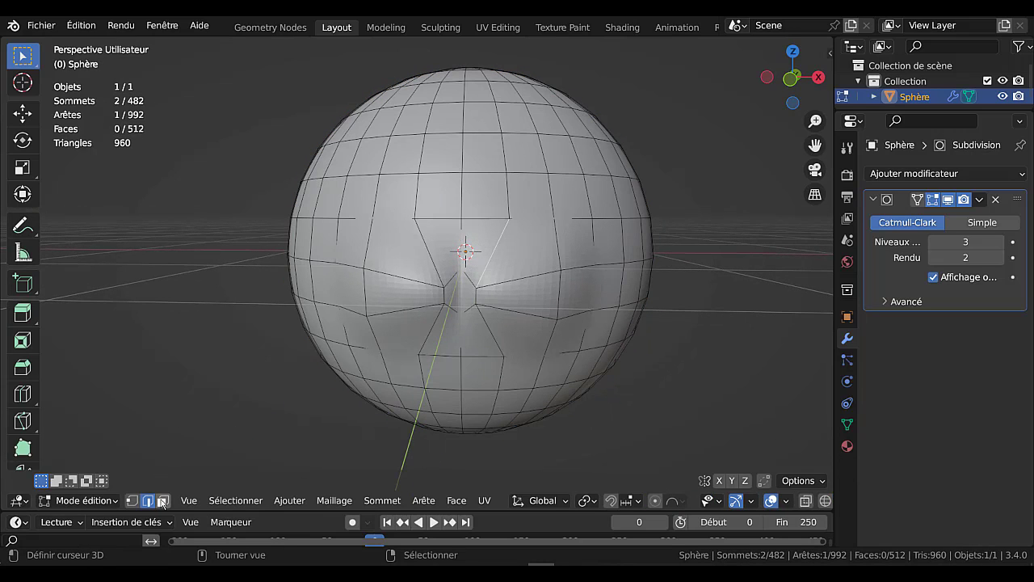
{"action": "left_click", "coordinate": [163, 500]}
{"action": "left_click", "coordinate": [474, 242]}
{"action": "left_click", "coordinate": [451, 242], "text": "shift"}
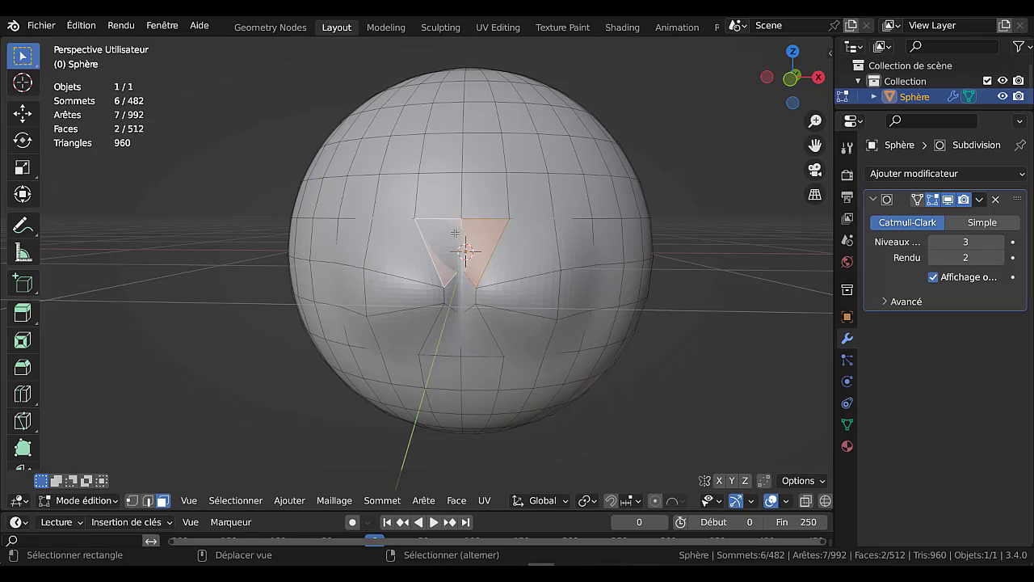
{"action": "middle_click_drag", "start_coordinate": [458, 278], "coordinate": [545, 299]}
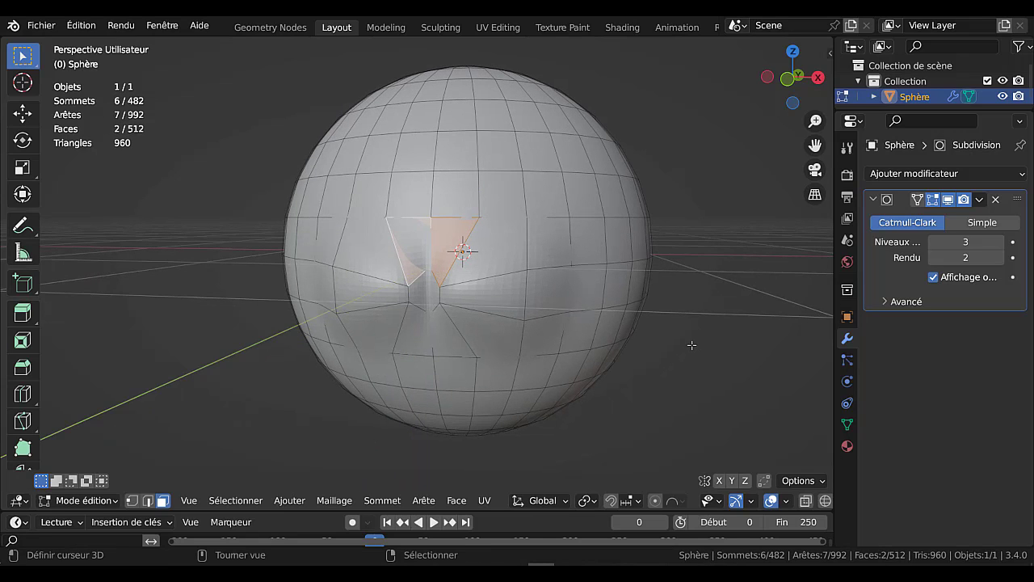
{"action": "key", "text": "i"}
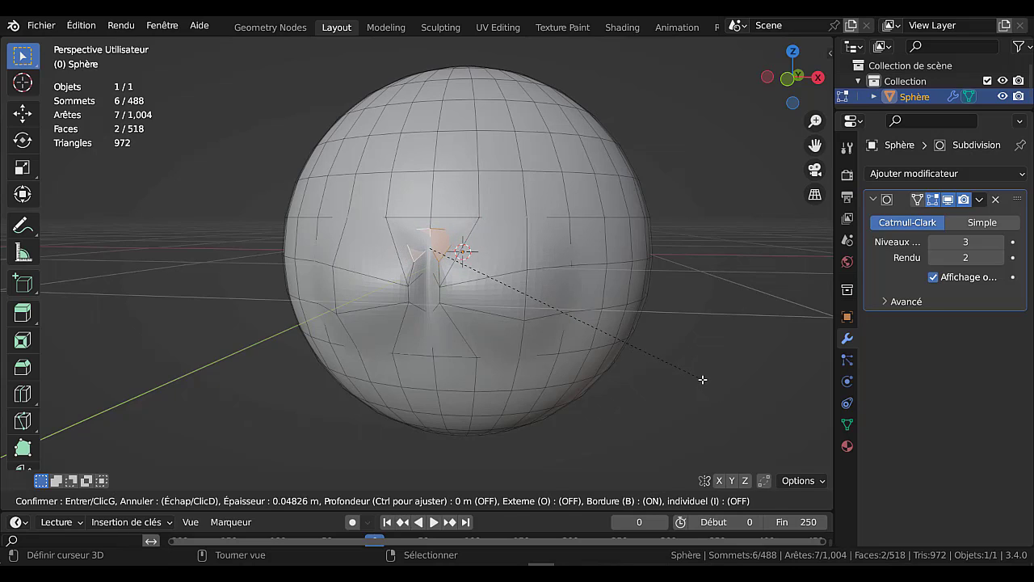
{"action": "key", "text": "Escape"}
{"action": "key", "text": "i"}
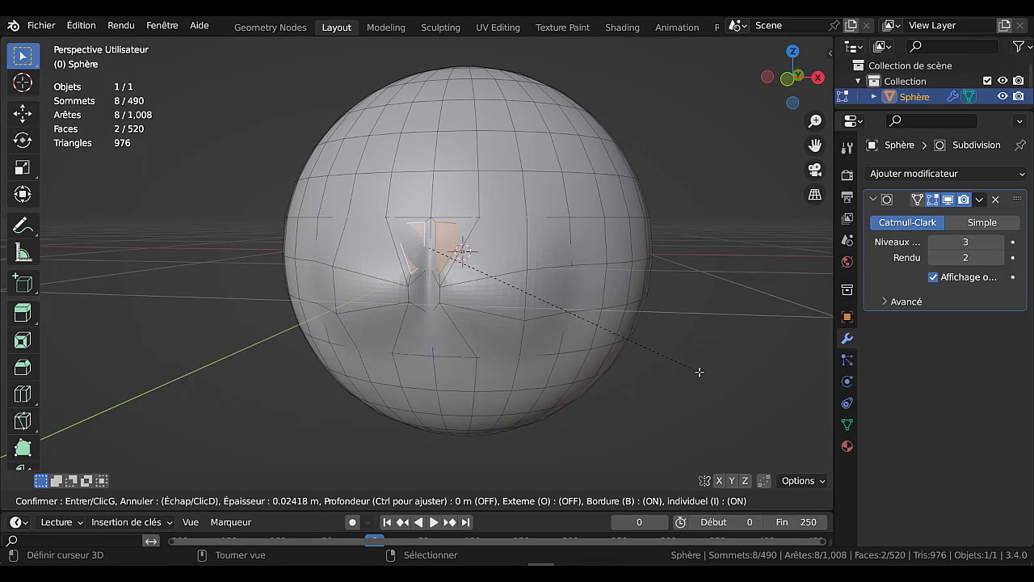
{"action": "left_click", "coordinate": [670, 351]}
- Compare the inset nostril faces under Simple and Catmull-Clark subdivision
{"action": "middle_click_drag", "start_coordinate": [670, 351], "coordinate": [657, 327]}
{"action": "scroll", "coordinate": [482, 261], "scroll_direction": "up", "scroll_amount": 3}
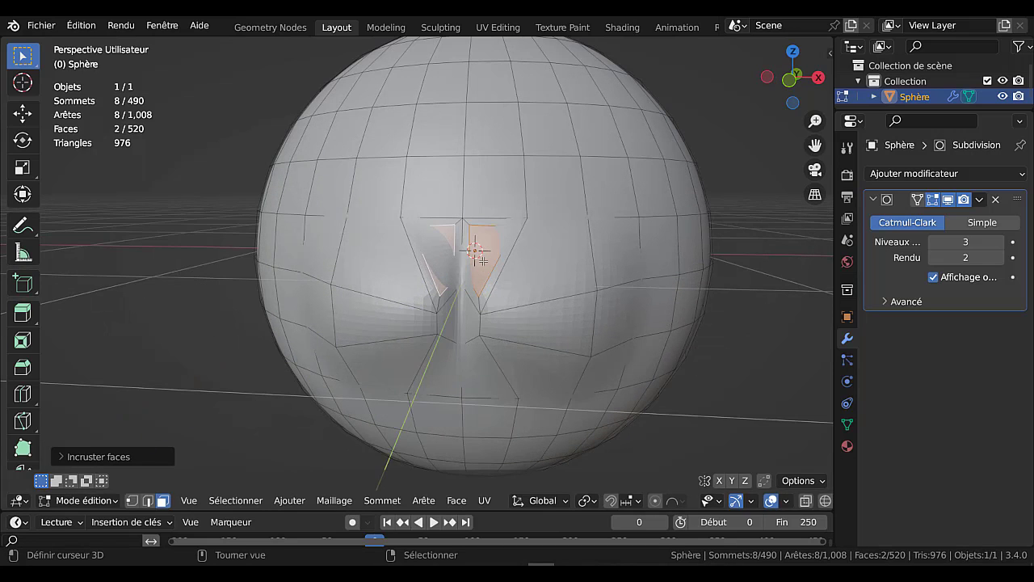
{"action": "left_click", "coordinate": [982, 222]}
{"action": "middle_click_drag", "start_coordinate": [517, 243], "coordinate": [568, 227]}
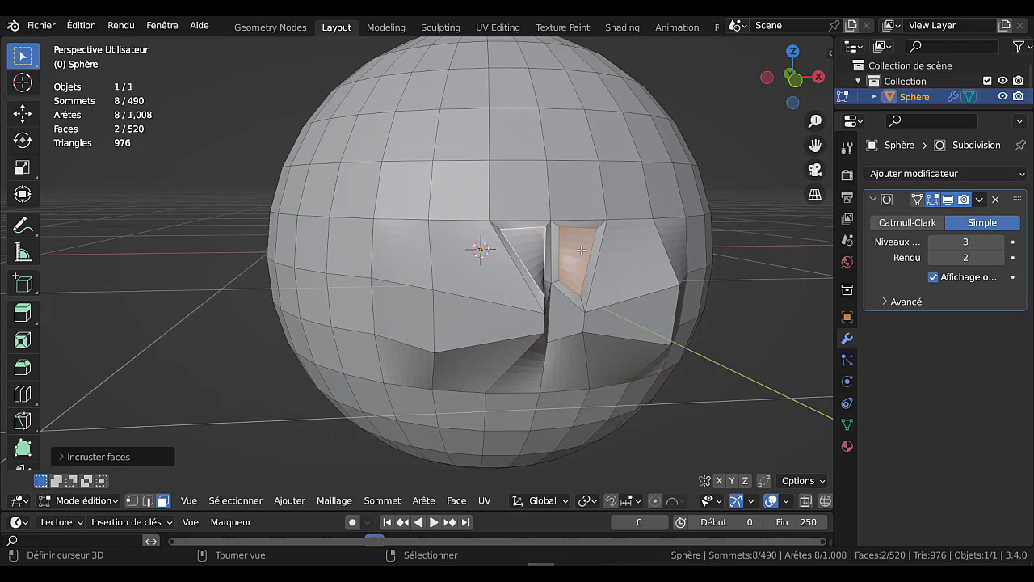
{"action": "middle_click_drag", "start_coordinate": [586, 293], "coordinate": [547, 307]}
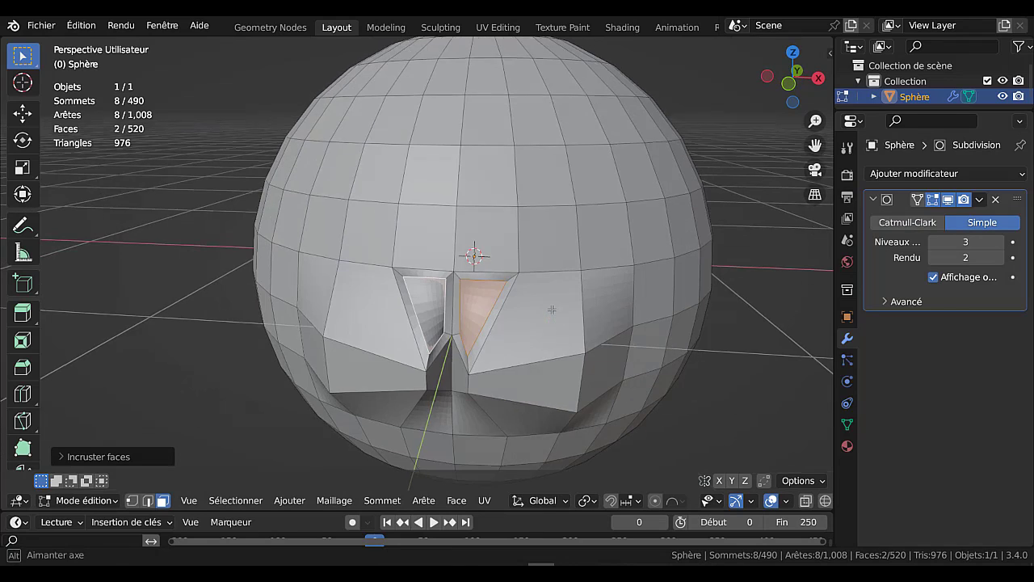
{"action": "left_click", "coordinate": [925, 222]}
- Flatten the two inset nostril faces by scaling along the global Y axis and set the subdivision type to Simple
{"action": "middle_click_drag", "start_coordinate": [585, 290], "coordinate": [522, 318]}
{"action": "scroll", "coordinate": [539, 292], "scroll_direction": "down", "scroll_amount": 1}
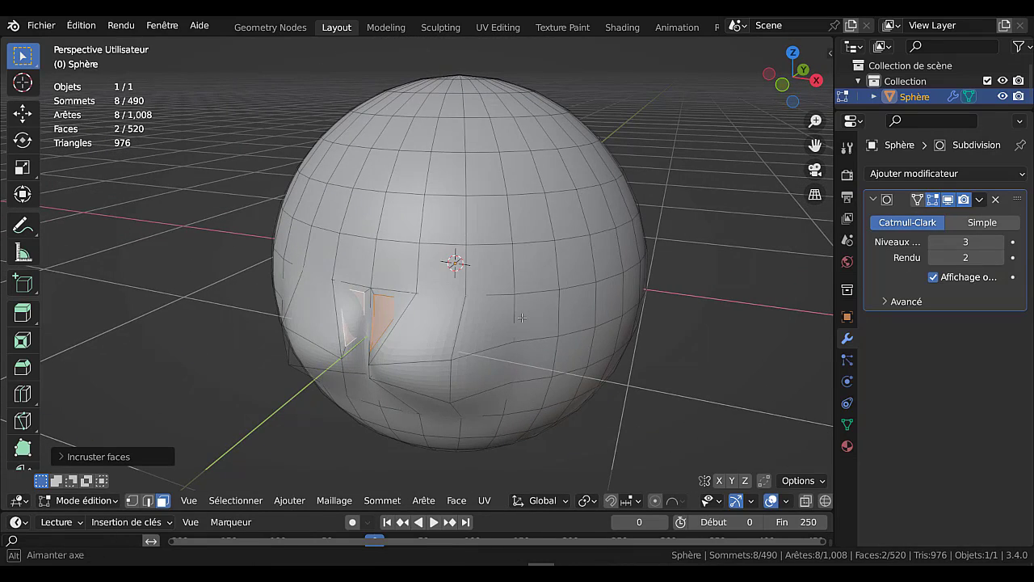
{"action": "scroll", "coordinate": [527, 334], "scroll_direction": "down", "scroll_amount": 1}
{"action": "key", "text": "s"}
{"action": "key", "text": "y"}
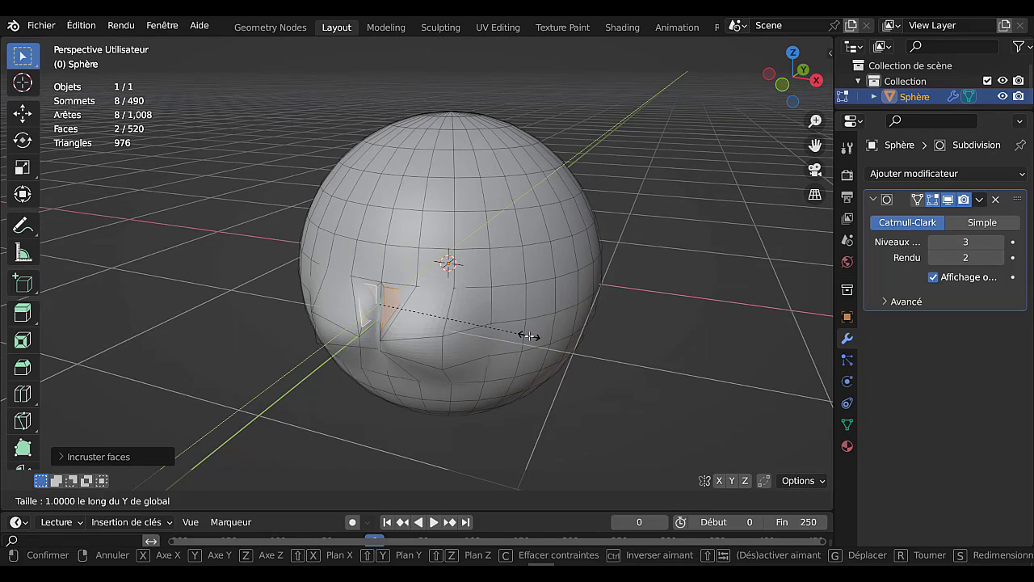
{"action": "left_click", "coordinate": [529, 336]}
{"action": "left_click", "coordinate": [969, 226]}
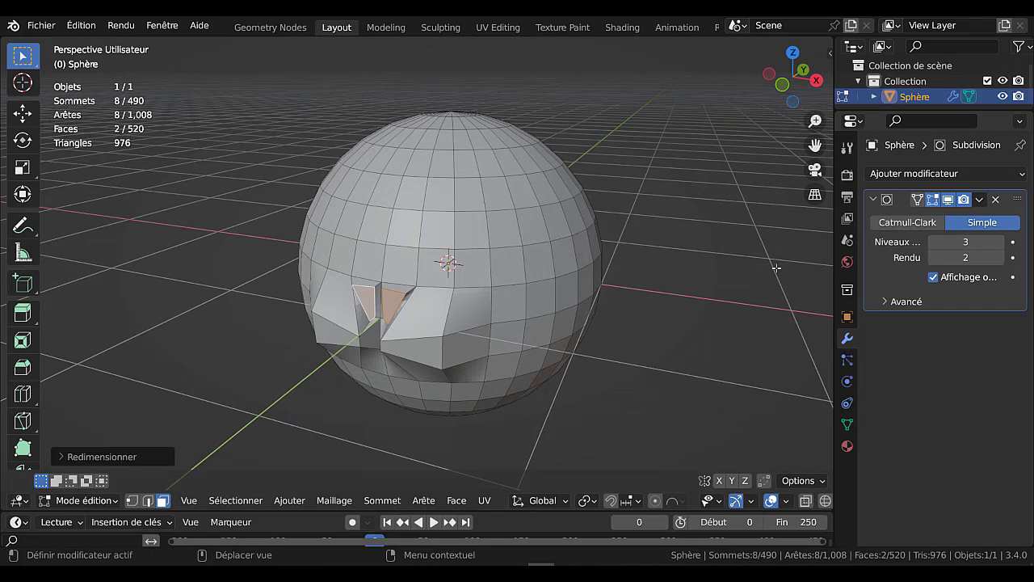
- Set the subdivision type to Catmull-Clark and move the two inset nostril faces inward along the global Y axis
{"action": "middle_click_drag", "start_coordinate": [678, 284], "coordinate": [714, 270]}
{"action": "scroll", "coordinate": [497, 289], "scroll_direction": "up", "scroll_amount": 2}
{"action": "middle_click_drag", "start_coordinate": [497, 289], "coordinate": [465, 327]}
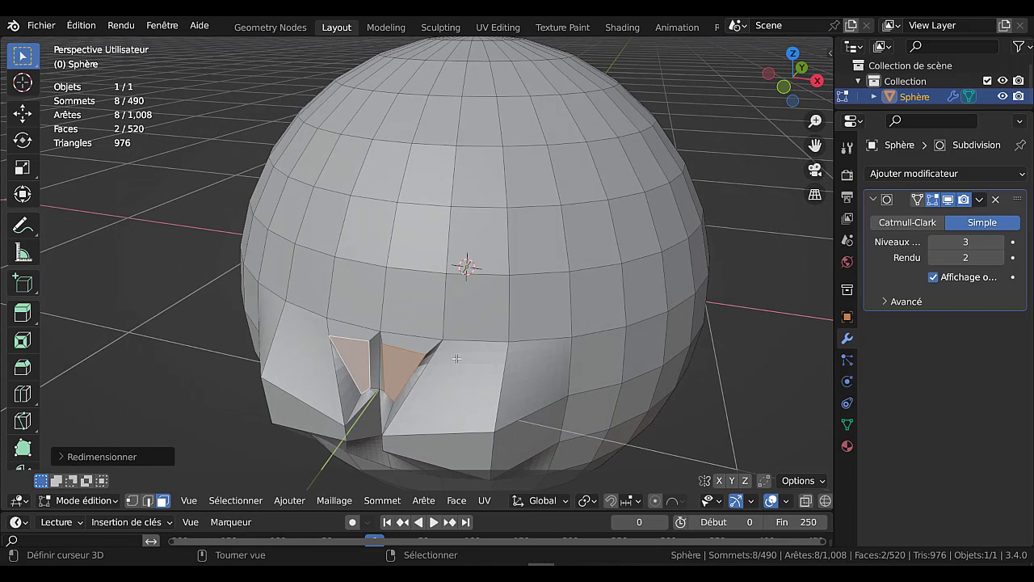
{"action": "left_click", "coordinate": [931, 224]}
{"action": "scroll", "coordinate": [490, 349], "scroll_direction": "down", "scroll_amount": 2}
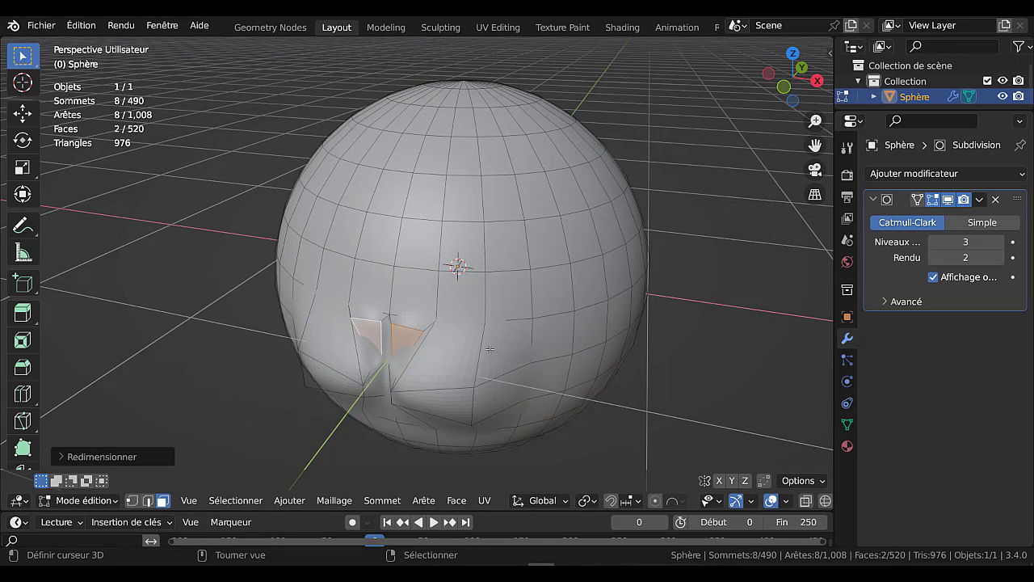
{"action": "key", "text": "g"}
{"action": "key", "text": "y"}
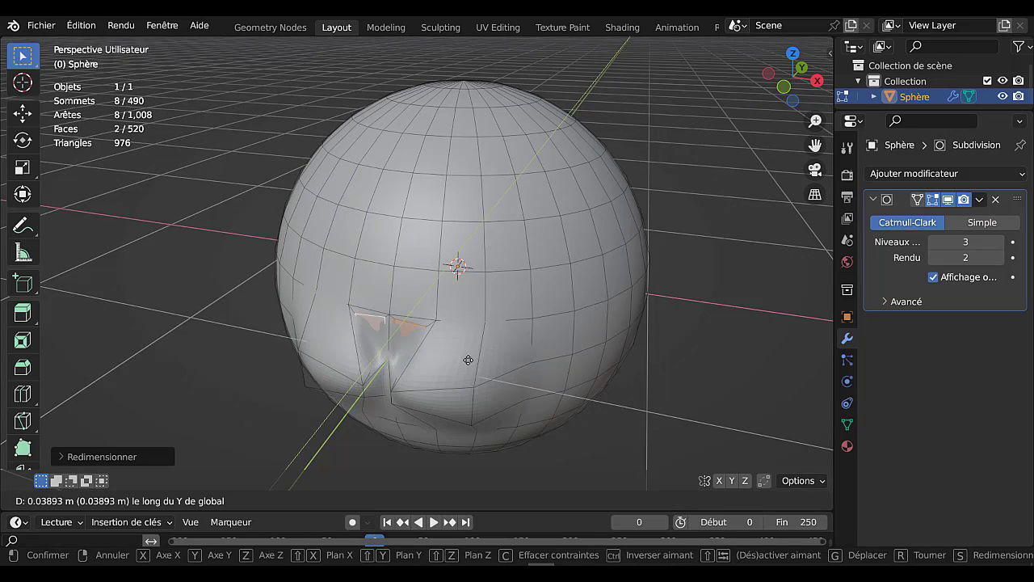
{"action": "left_click", "coordinate": [472, 362]}
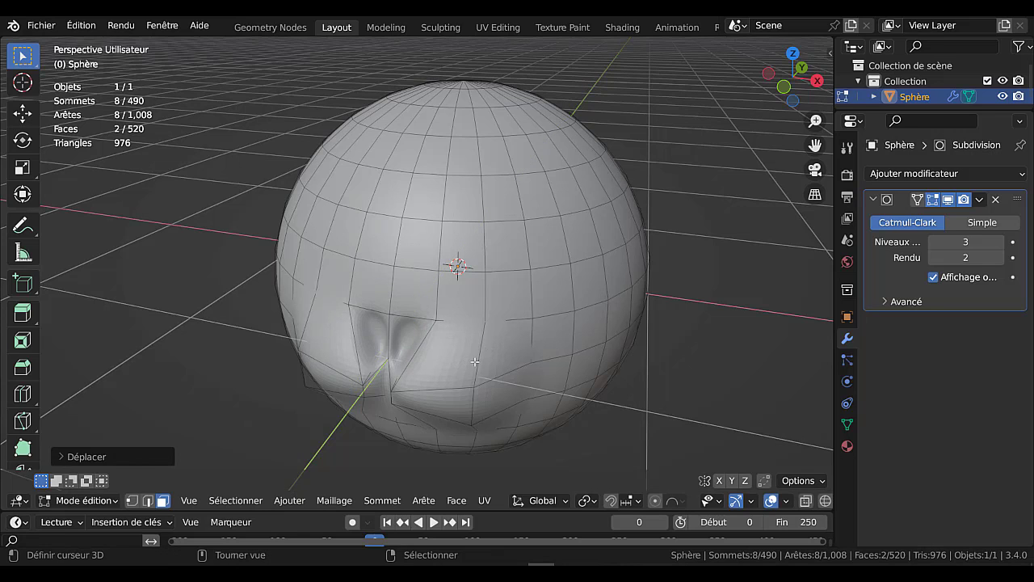
- Check the nostrils in object mode and extrude the two nostril faces in edit mode
{"action": "middle_click_drag", "start_coordinate": [478, 359], "coordinate": [505, 340]}
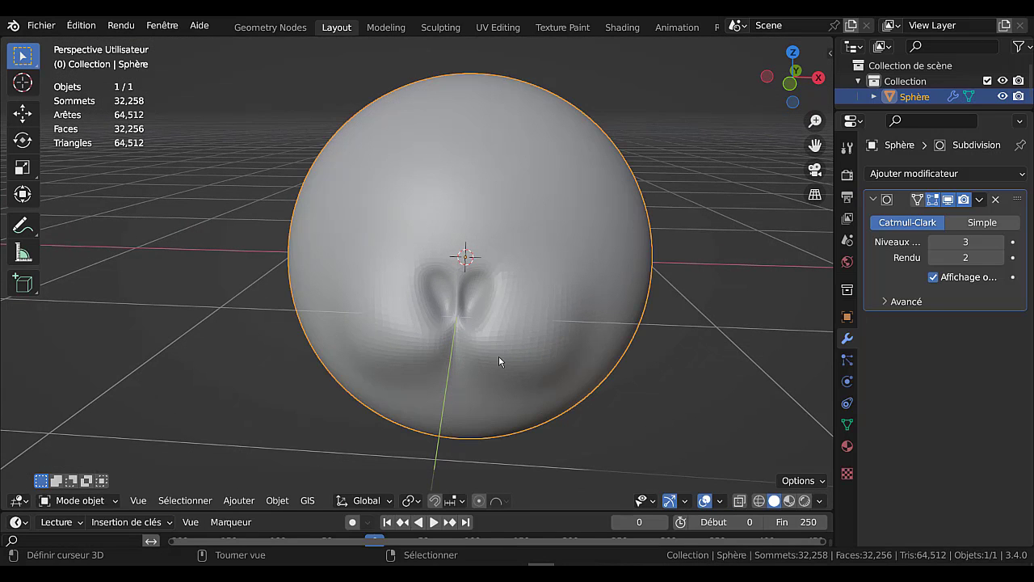
{"action": "key", "text": "Tab"}
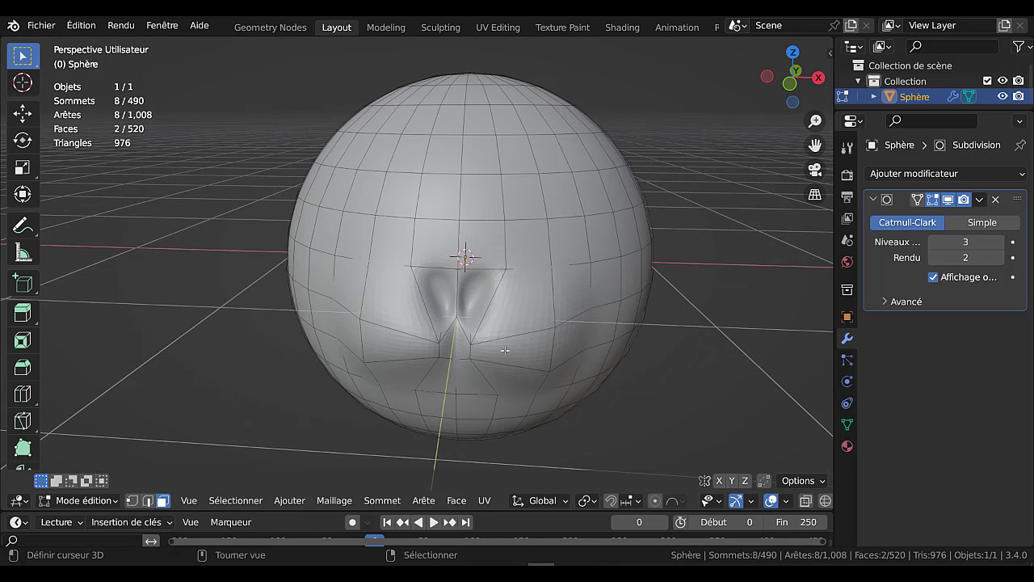
{"action": "middle_click_drag", "start_coordinate": [505, 351], "coordinate": [498, 350]}
{"action": "key", "text": "e"}
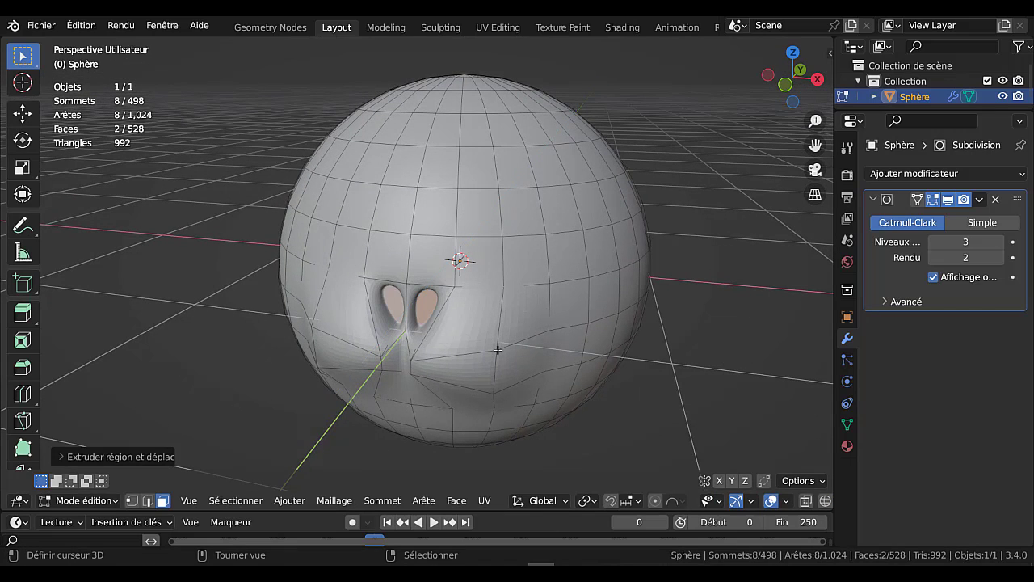
{"action": "key", "text": "h"}
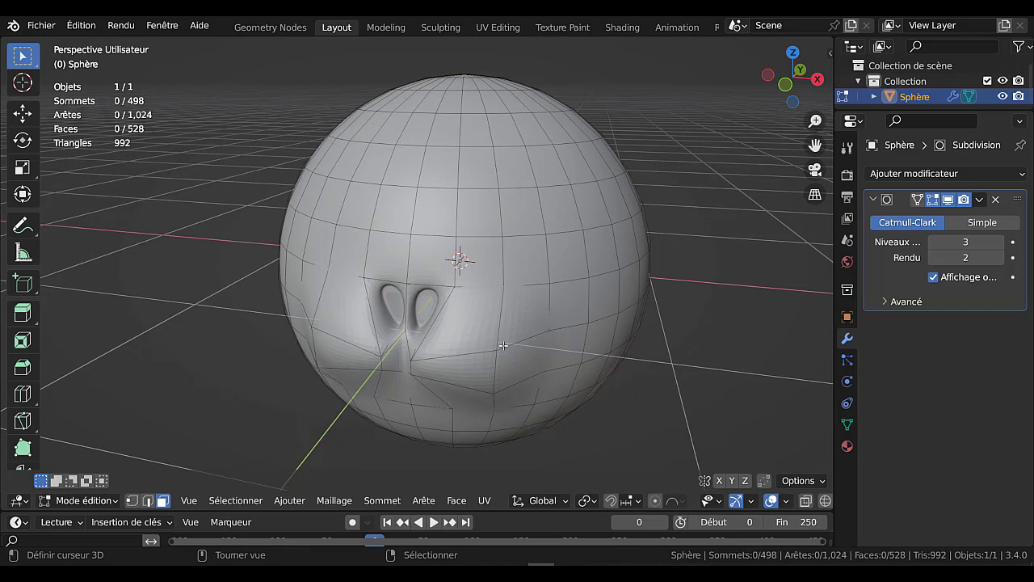
{"action": "left_click", "coordinate": [502, 345]}
{"action": "key", "text": "g"}
{"action": "key", "text": "y"}
{"action": "left_click", "coordinate": [482, 351]}
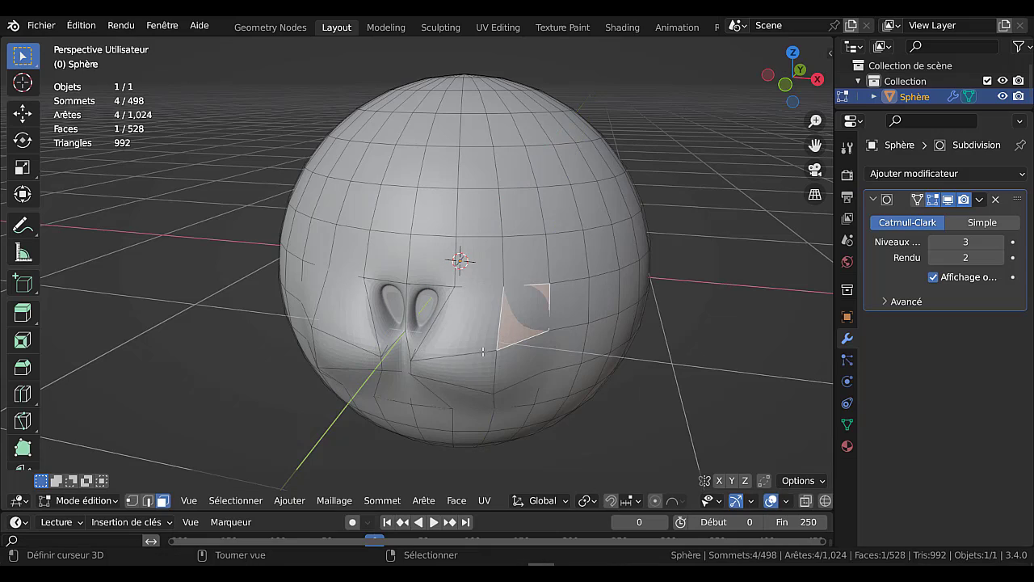
{"action": "key", "text": "h"}
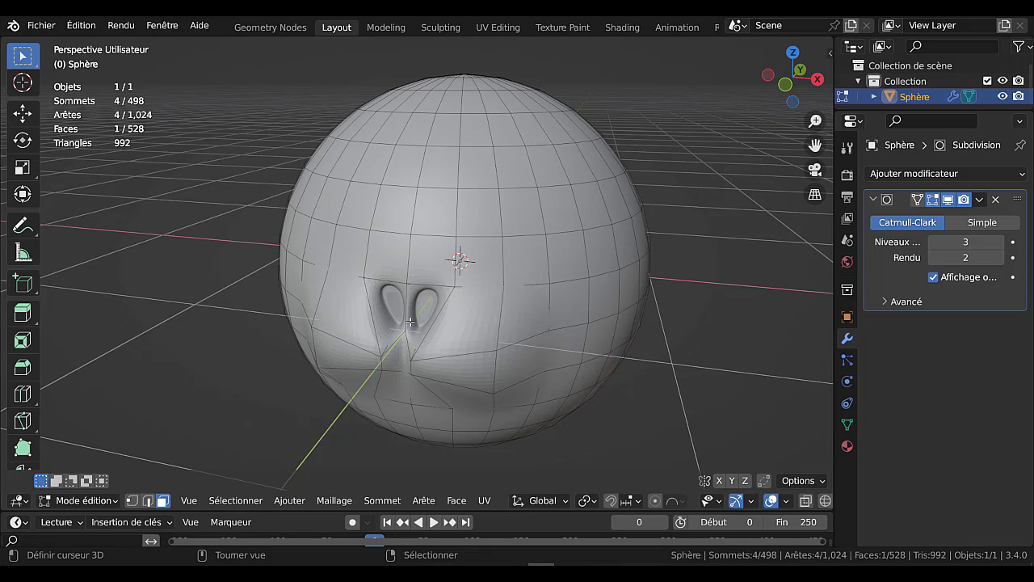
{"action": "left_click", "coordinate": [415, 320], "text": "shift"}
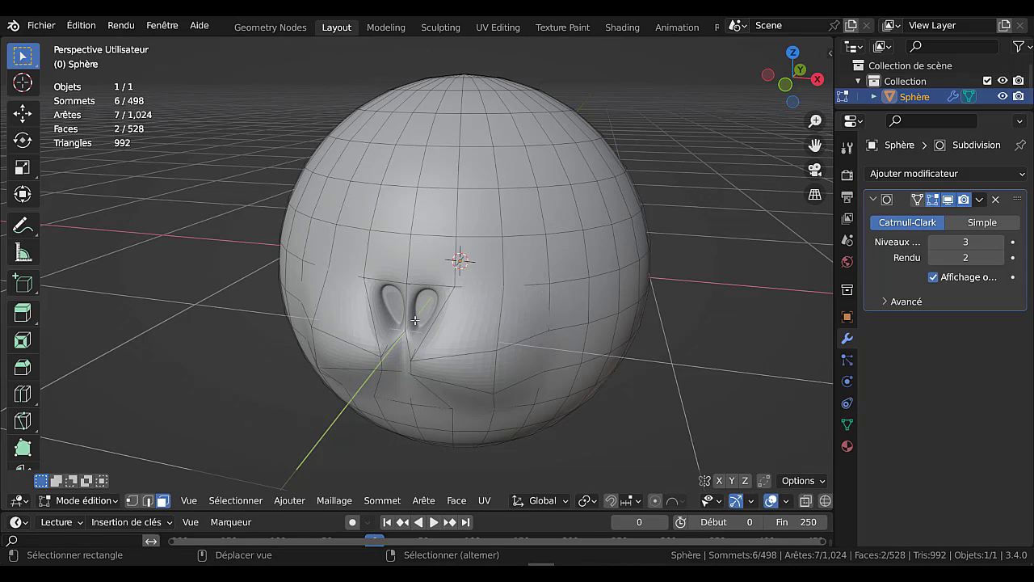
{"action": "key", "text": "g"}
{"action": "key", "text": "y"}
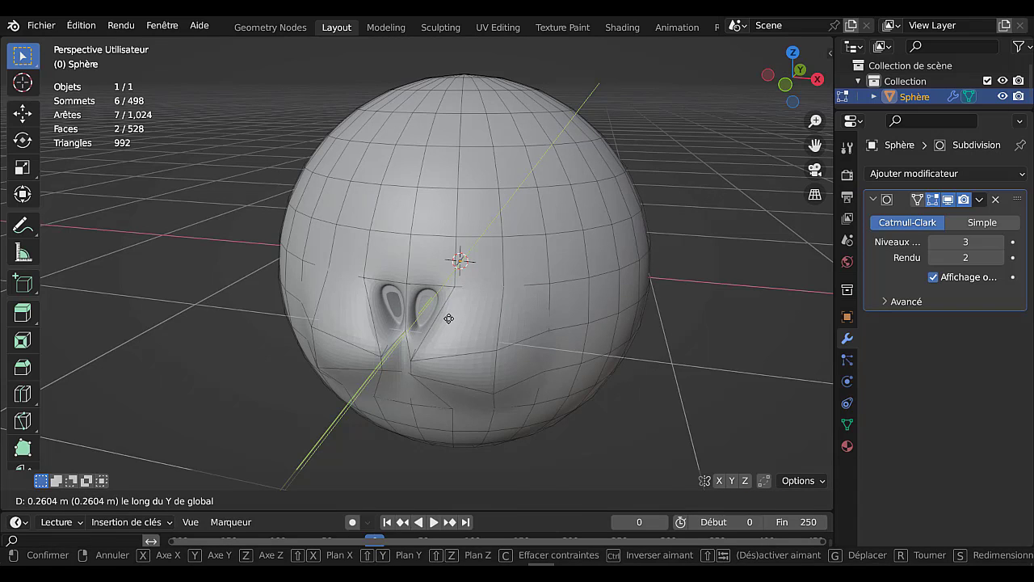
{"action": "left_click", "coordinate": [450, 329]}
{"action": "middle_click_drag", "start_coordinate": [482, 341], "coordinate": [483, 341]}
{"action": "key", "text": "ctrl+z"}
{"action": "key", "text": "ctrl+z"}
{"action": "key", "text": "ctrl+z"}
{"action": "key", "text": "ctrl+z"}
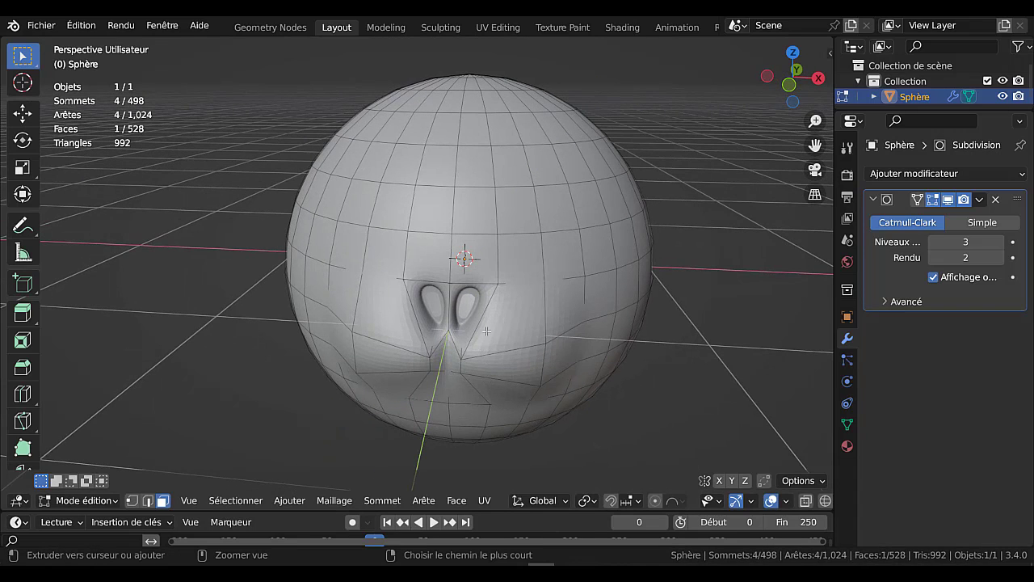
{"action": "key", "text": "ctrl+shift+z"}
{"action": "key", "text": "ctrl+shift+z"}
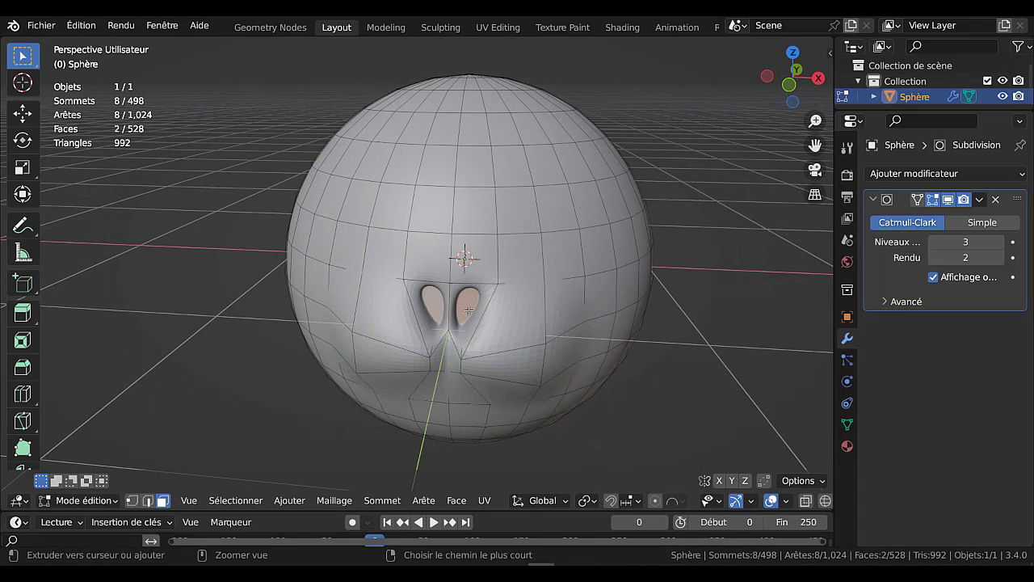
- Move the two extruded nostril faces about 0.15 m inward along the global Y axis to deepen the nostrils
{"action": "middle_click_drag", "start_coordinate": [469, 310], "coordinate": [485, 367]}
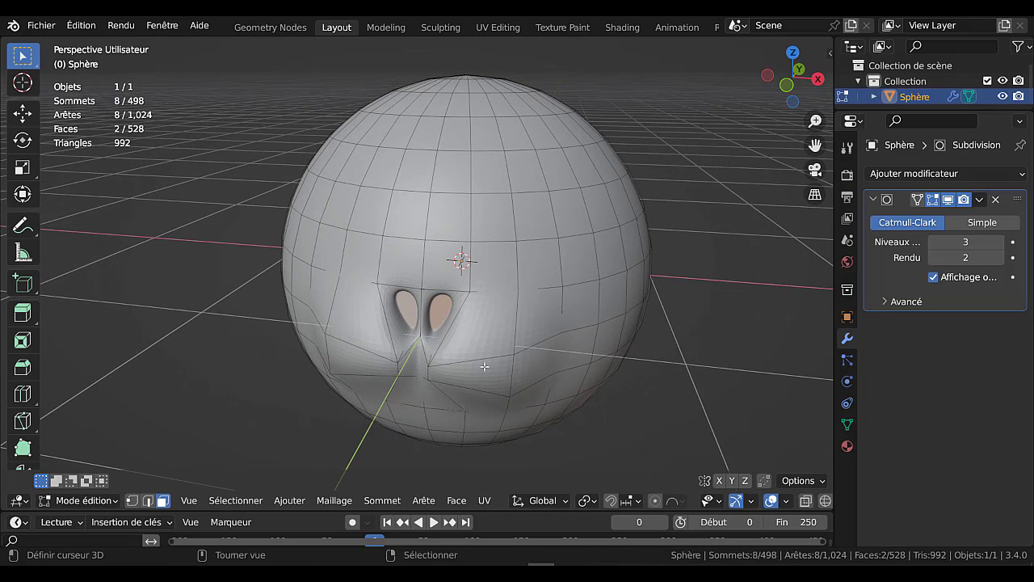
{"action": "key", "text": "g"}
{"action": "key", "text": "y"}
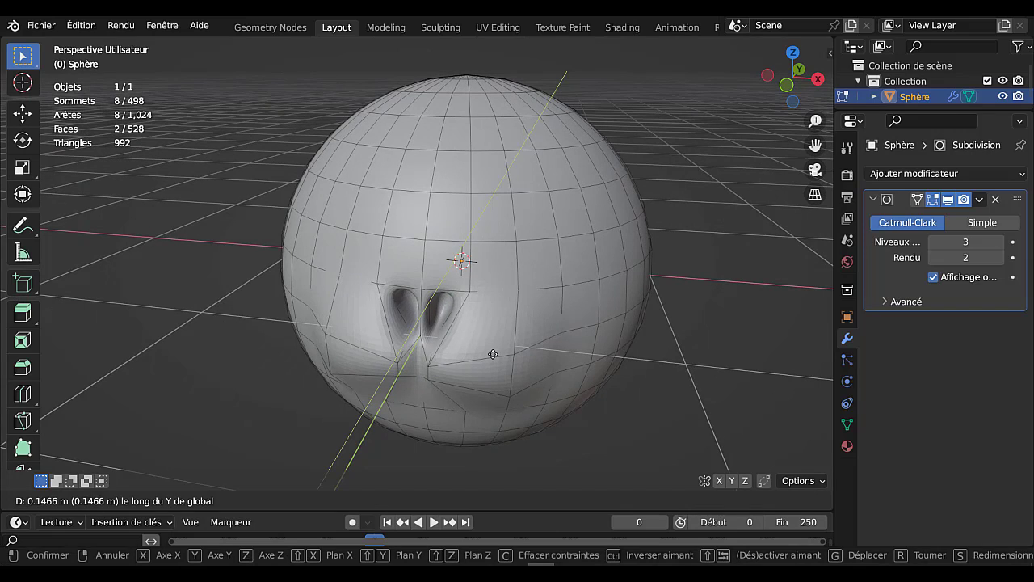
{"action": "left_click", "coordinate": [491, 353]}
{"action": "middle_click_drag", "start_coordinate": [491, 353], "coordinate": [527, 331]}
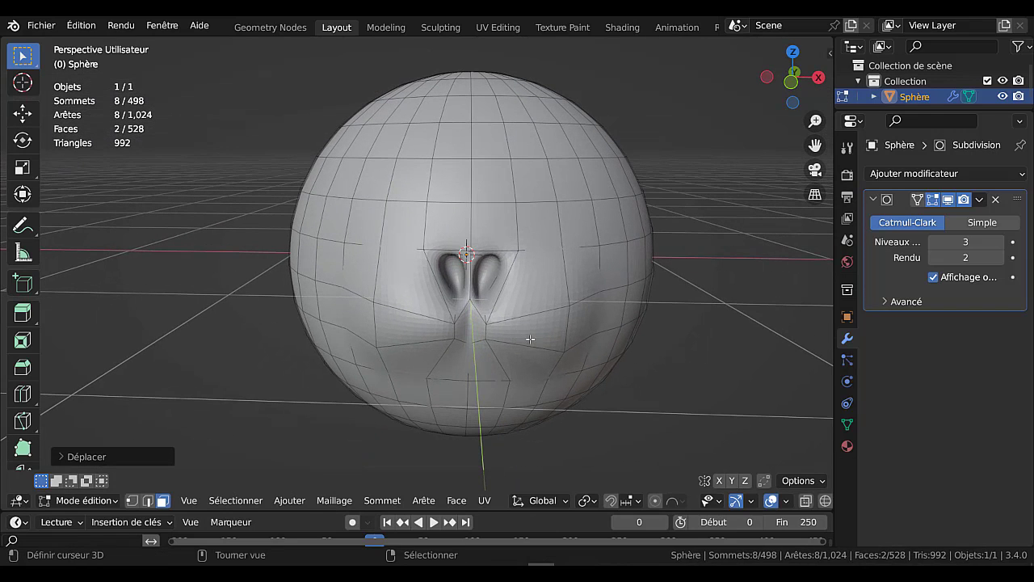
- Adjust the height of the inner nostril faces along the global Z axis and preview the head in object mode
{"action": "key", "text": "g"}
{"action": "key", "text": "z"}
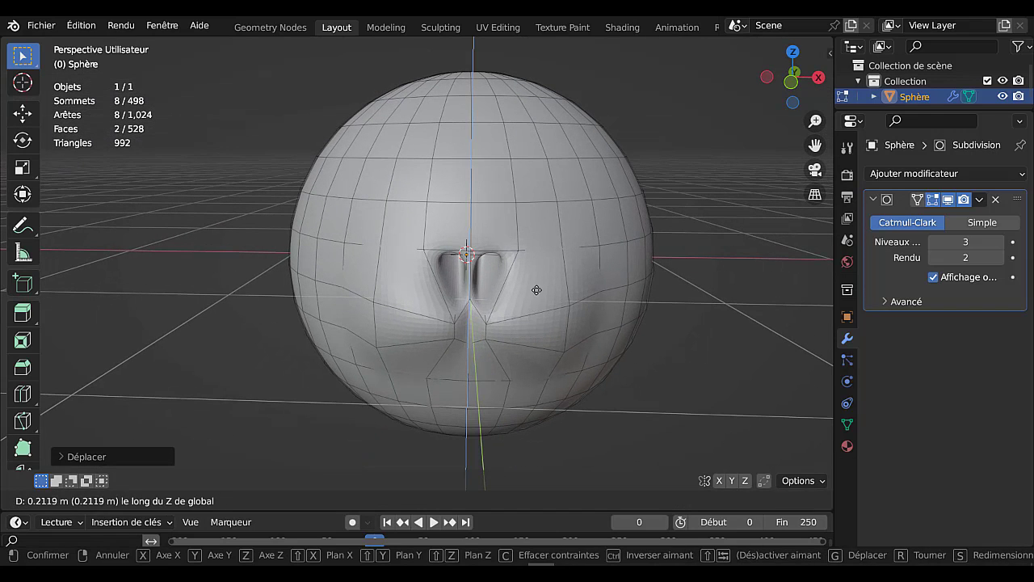
{"action": "left_click", "coordinate": [538, 341]}
{"action": "key", "text": "Tab"}
{"action": "middle_click_drag", "start_coordinate": [514, 354], "coordinate": [483, 346]}
{"action": "key", "text": "Tab"}
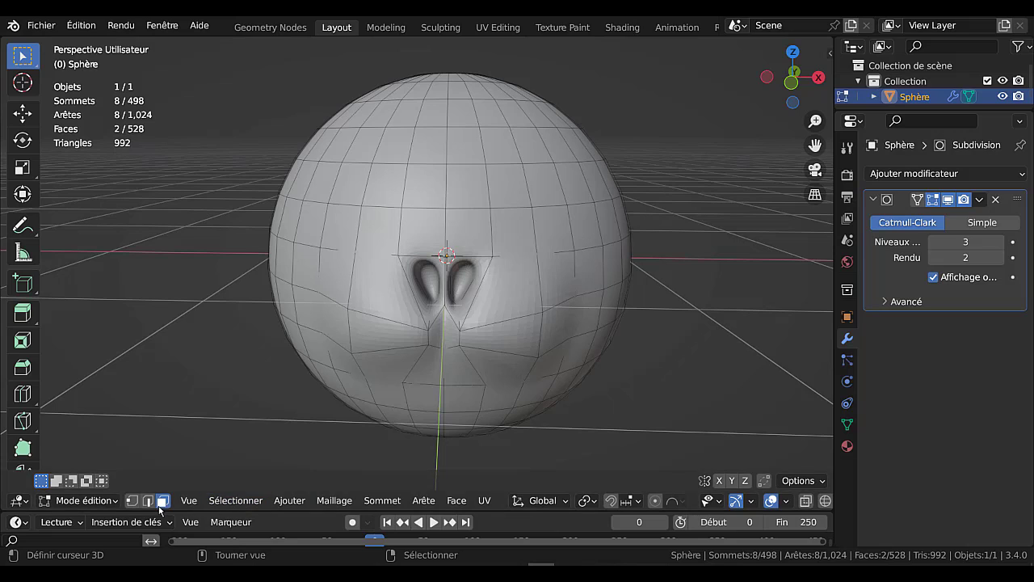
- In vertex selection mode, slide the centre vertex below the muzzle up along its vertical edge by a factor of about 1
{"action": "left_click", "coordinate": [129, 501]}
{"action": "left_click", "coordinate": [445, 380]}
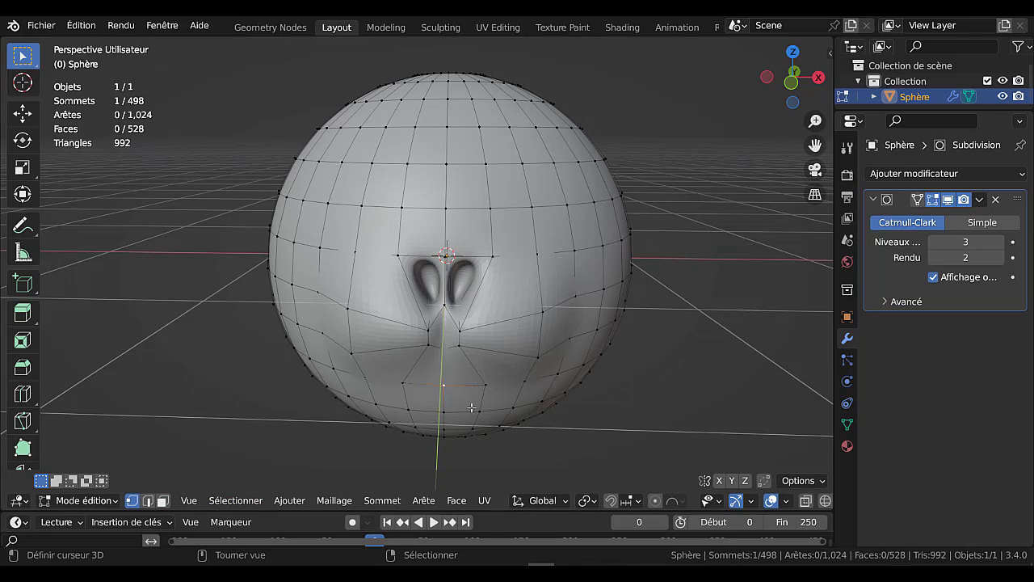
{"action": "middle_click_drag", "start_coordinate": [472, 408], "coordinate": [485, 409]}
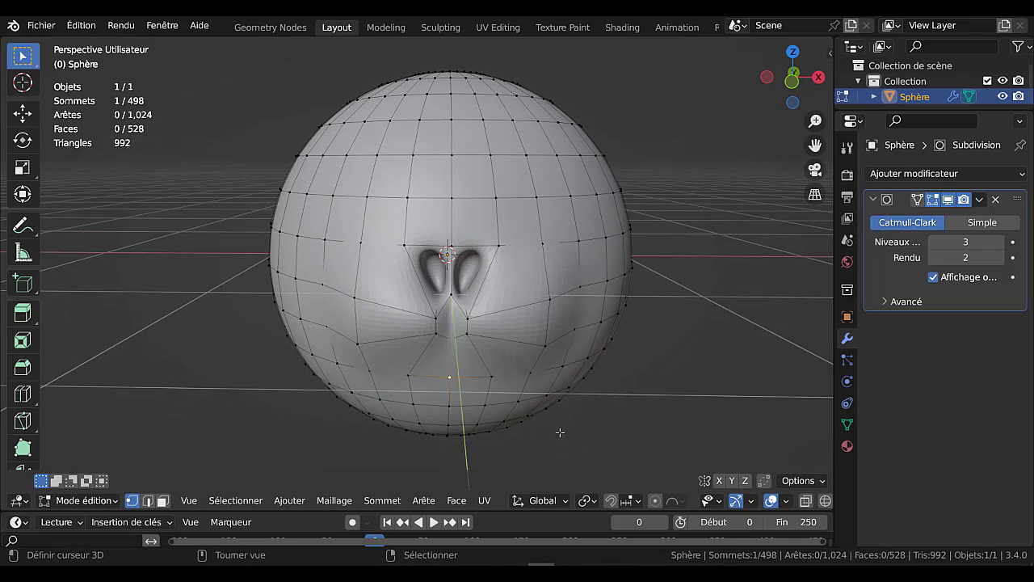
{"action": "key", "text": "shift+v"}
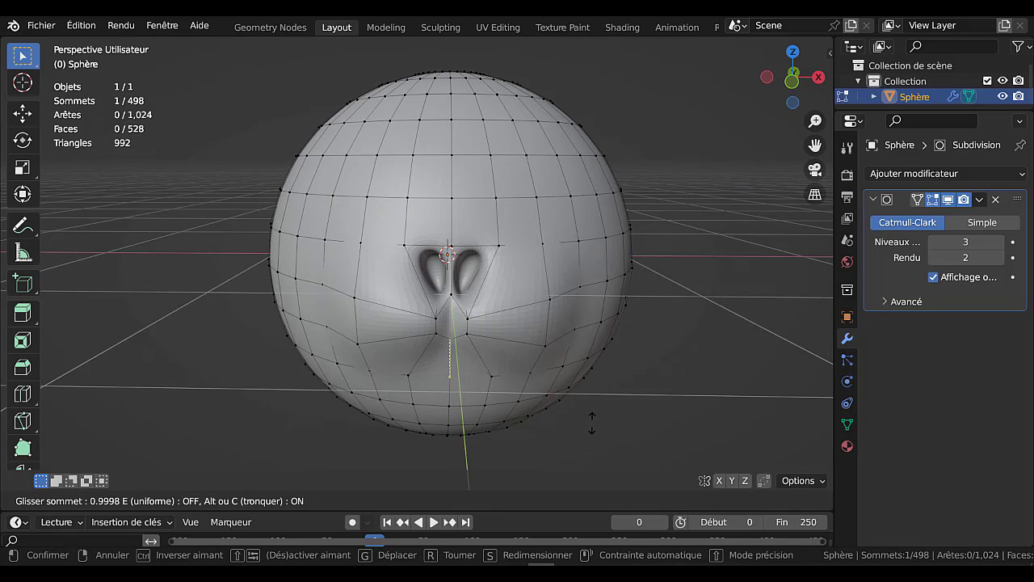
{"action": "left_click", "coordinate": [593, 422]}
{"action": "scroll", "coordinate": [528, 427], "scroll_direction": "up", "scroll_amount": 2}
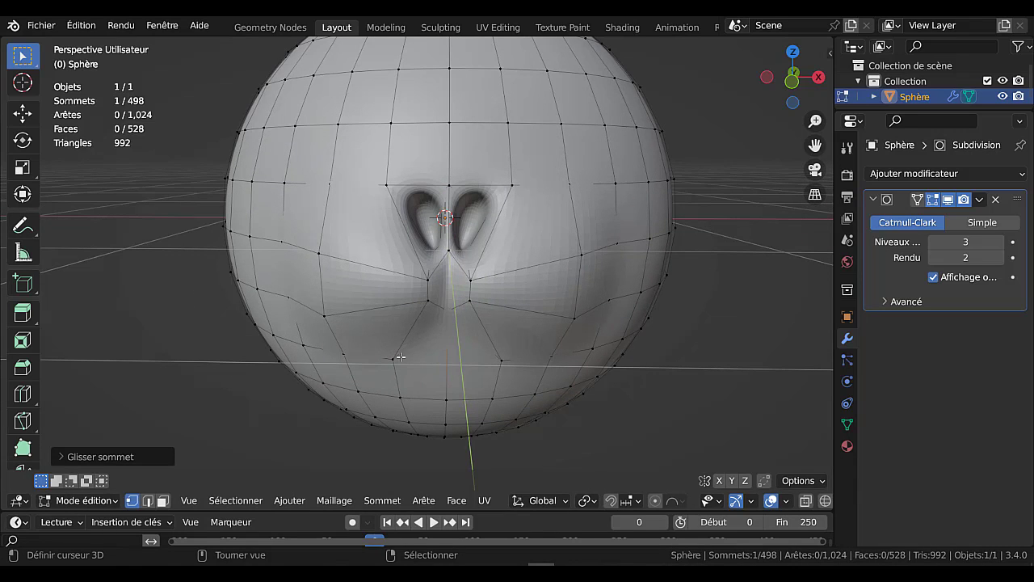
- Add the two vertices flanking the centre mouth vertex to the selection under Simple subdivision, then rip all three in place under Catmull-Clark
{"action": "left_click", "coordinate": [982, 223]}
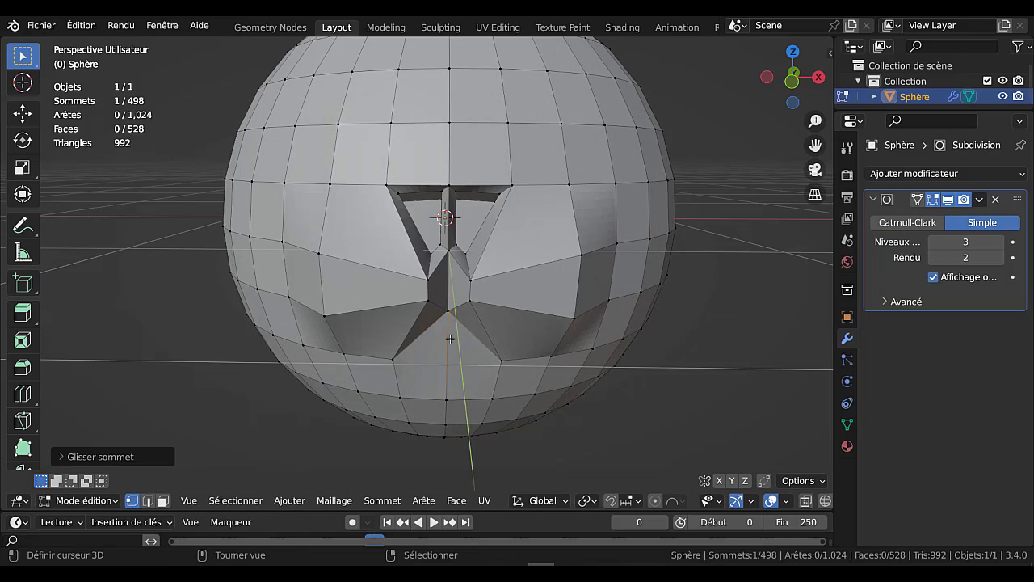
{"action": "scroll", "coordinate": [450, 340], "scroll_direction": "up", "scroll_amount": 4}
{"action": "middle_click_drag", "start_coordinate": [453, 342], "coordinate": [442, 273], "text": "shift"}
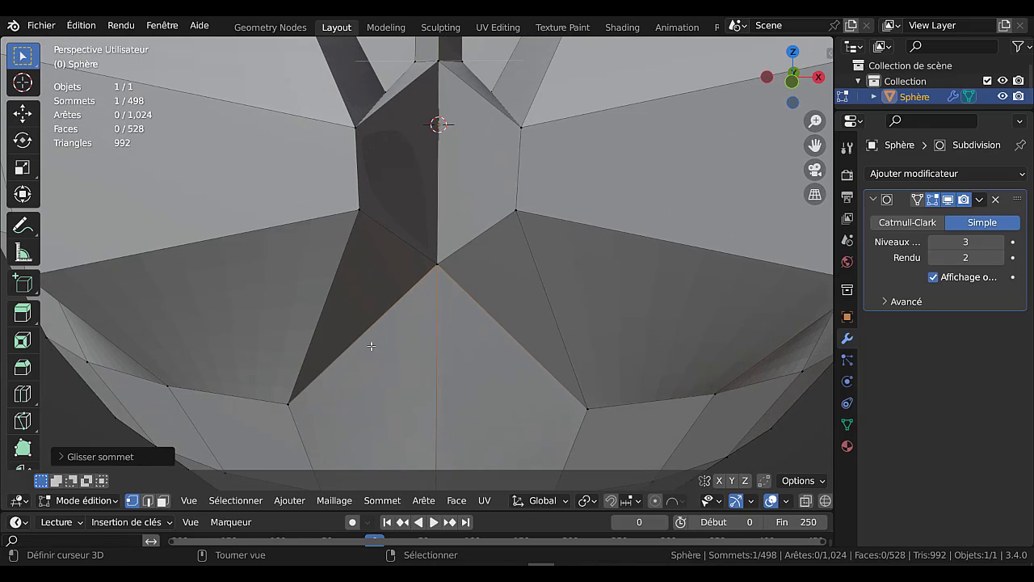
{"action": "left_click", "coordinate": [295, 407], "text": "shift"}
{"action": "left_click", "coordinate": [576, 404], "text": "shift"}
{"action": "scroll", "coordinate": [518, 402], "scroll_direction": "down", "scroll_amount": 2}
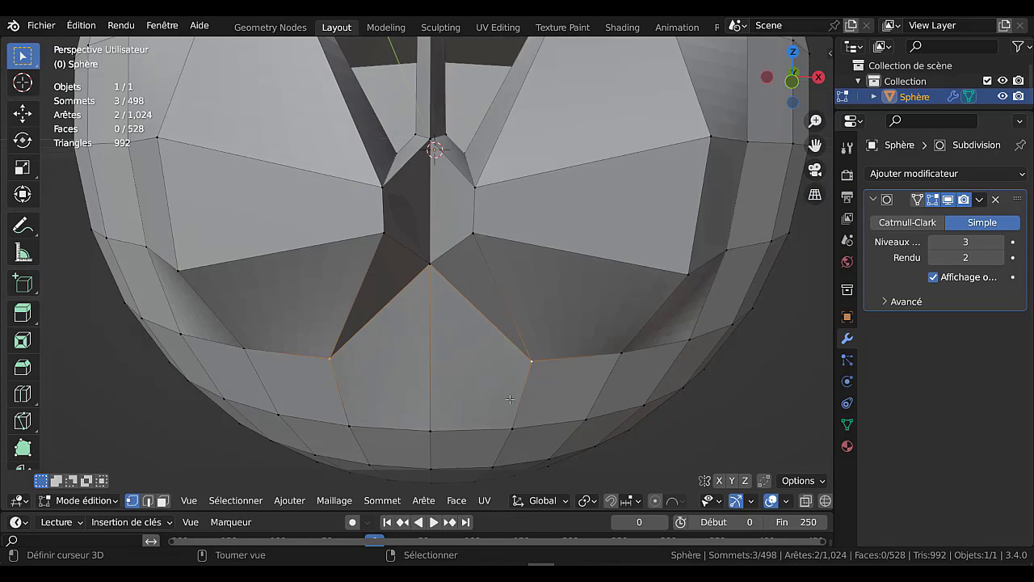
{"action": "scroll", "coordinate": [509, 398], "scroll_direction": "down", "scroll_amount": 3}
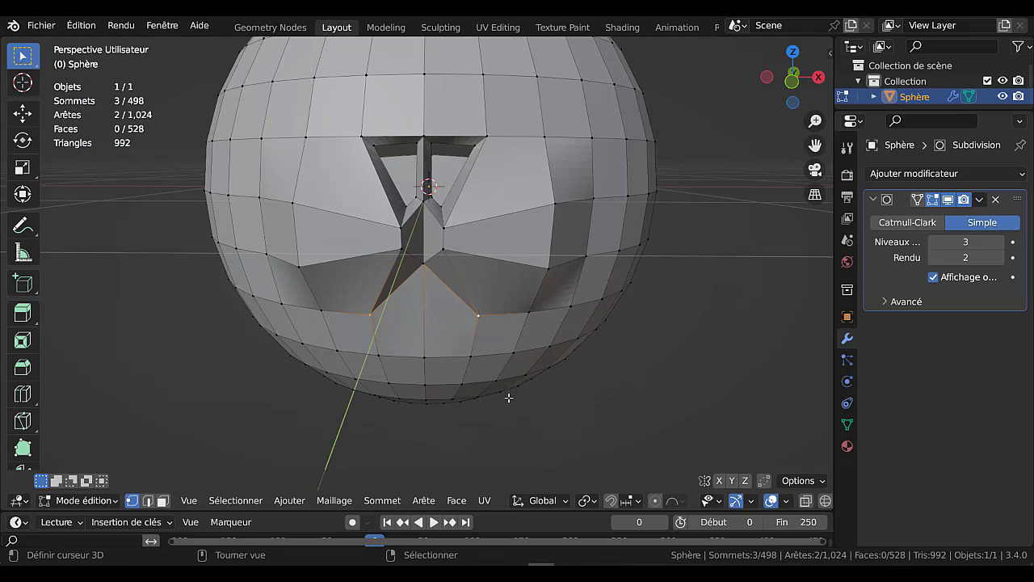
{"action": "left_click", "coordinate": [908, 222]}
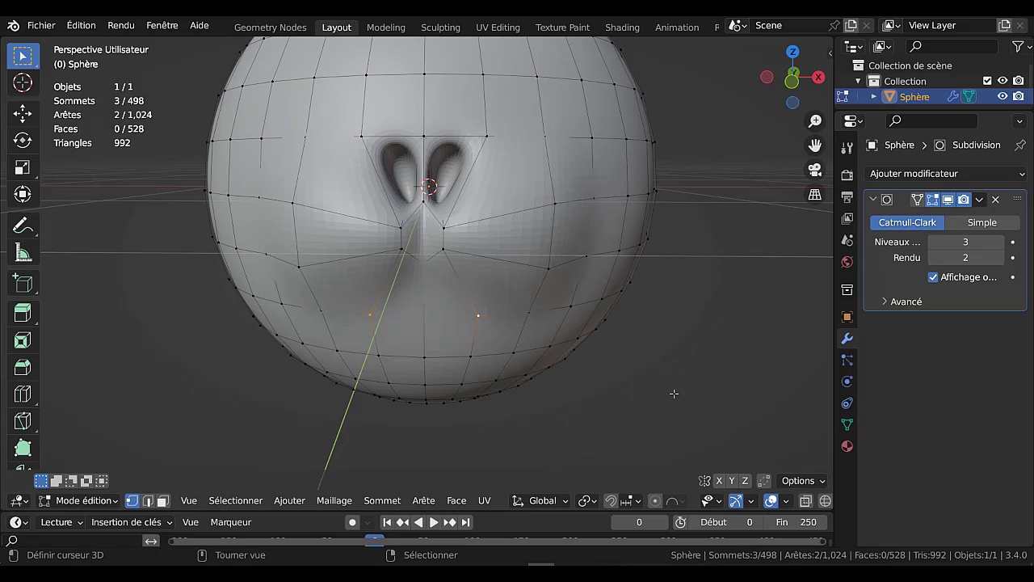
{"action": "key", "text": "e"}
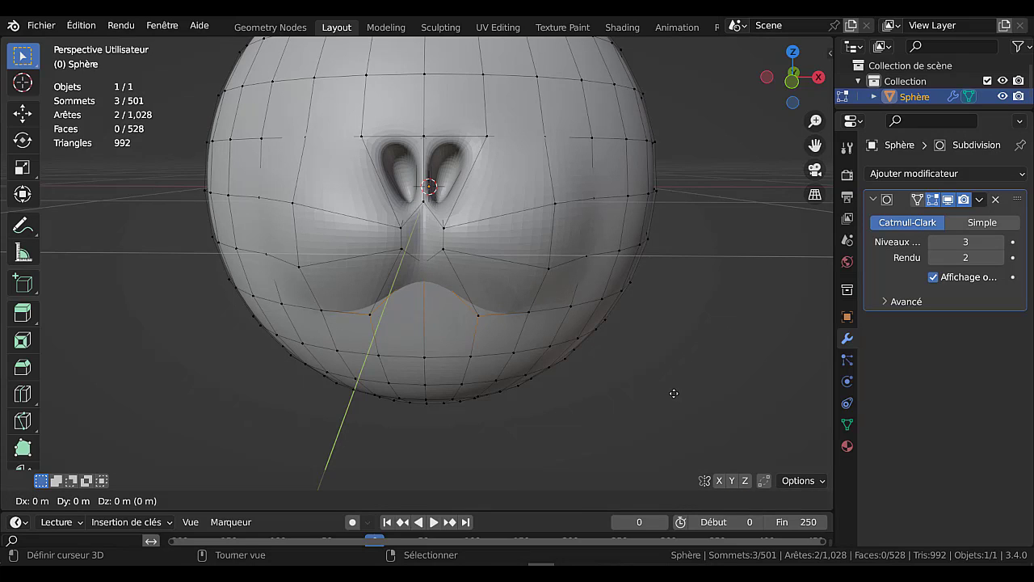
{"action": "left_click", "coordinate": [674, 394]}
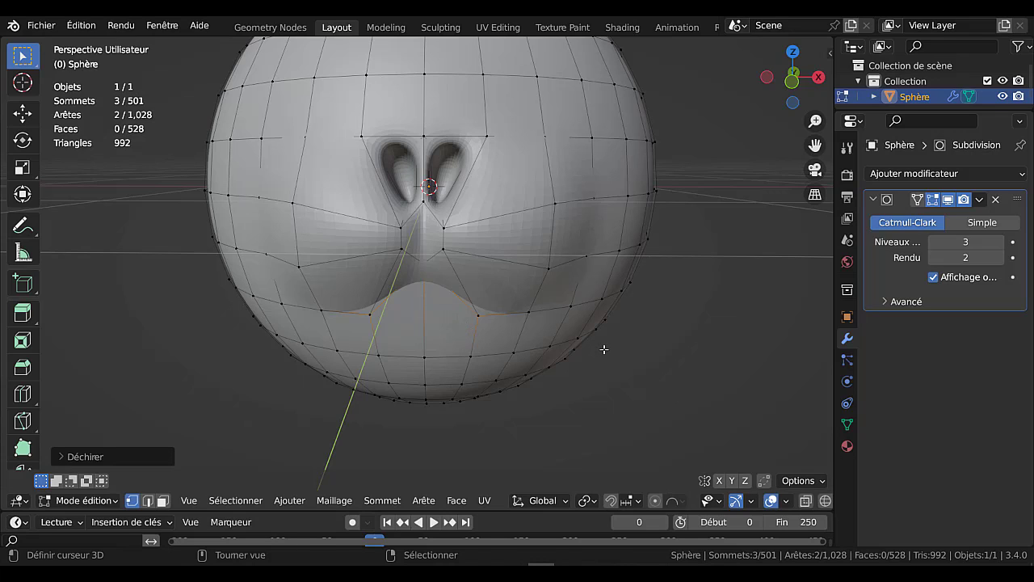
- Move the three ripped vertices down about 0.04 m along the global Z axis to open the mouth
{"action": "key", "text": "g"}
{"action": "key", "text": "z"}
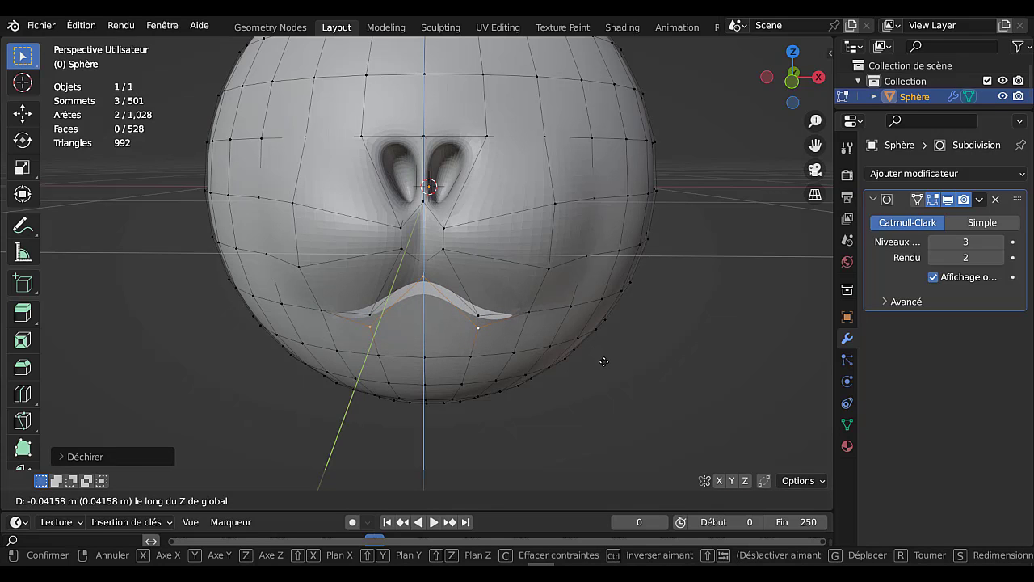
{"action": "left_click", "coordinate": [601, 359]}
- Select the edge loop running around the mouth opening
{"action": "middle_click_drag", "start_coordinate": [574, 358], "coordinate": [500, 369]}
{"action": "scroll", "coordinate": [453, 380], "scroll_direction": "up", "scroll_amount": 1}
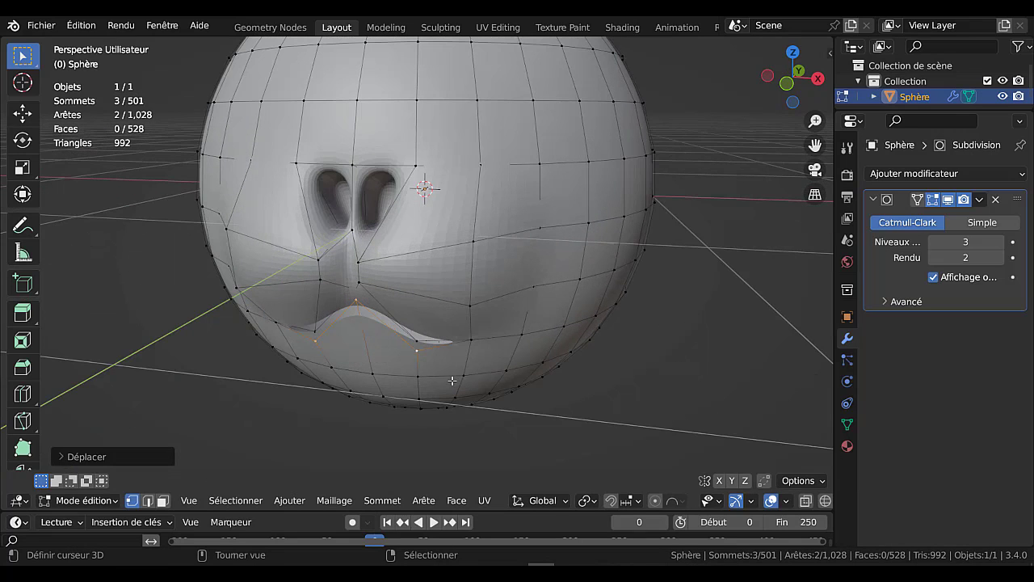
{"action": "scroll", "coordinate": [445, 381], "scroll_direction": "up", "scroll_amount": 1}
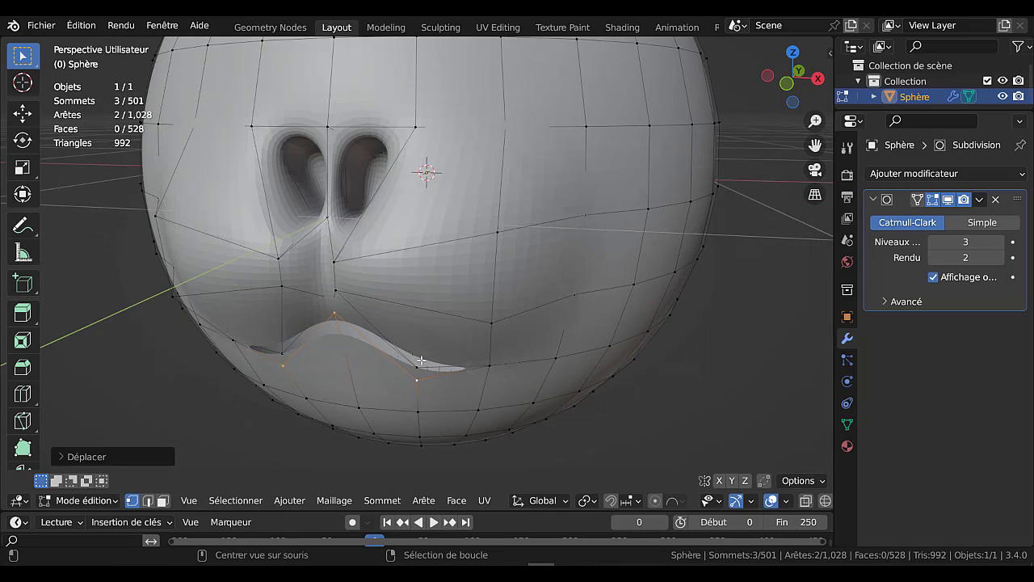
{"action": "right_click", "coordinate": [421, 362], "text": "alt"}
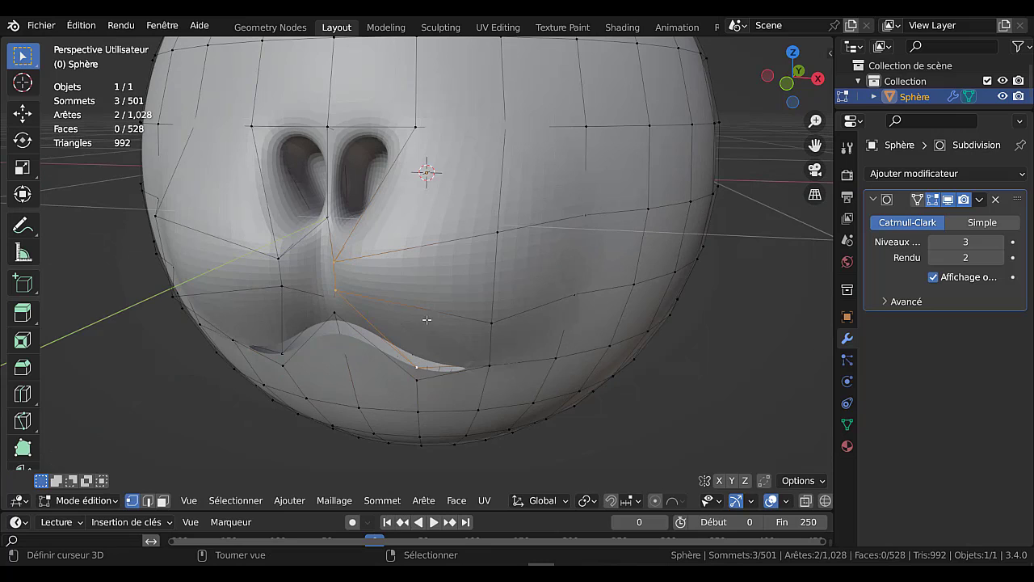
{"action": "middle_click_drag", "start_coordinate": [427, 320], "coordinate": [435, 318]}
{"action": "right_click", "coordinate": [364, 315], "text": "alt"}
{"action": "middle_click_drag", "start_coordinate": [363, 315], "coordinate": [417, 289]}
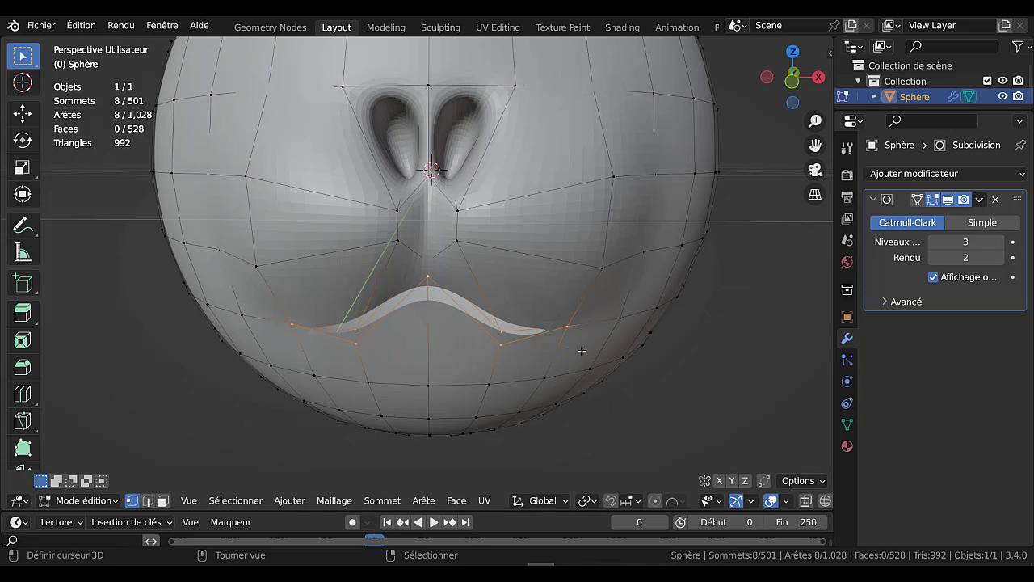
- In X-ray display, deselect the two outer corner vertices of the mouth loop and bridge the remaining upper and lower edges
{"action": "key", "text": "alt+z"}
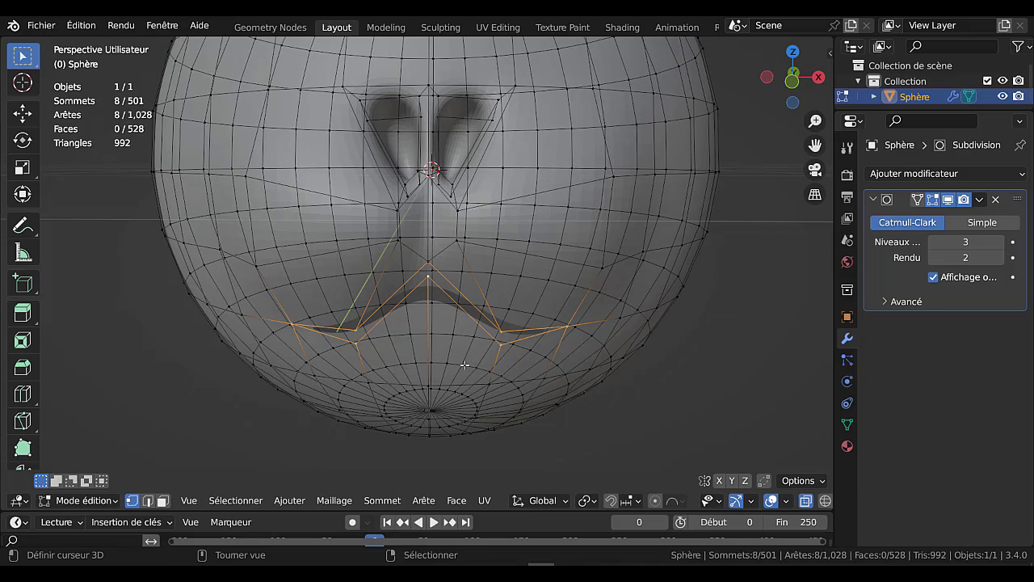
{"action": "left_click", "coordinate": [569, 329], "text": "shift"}
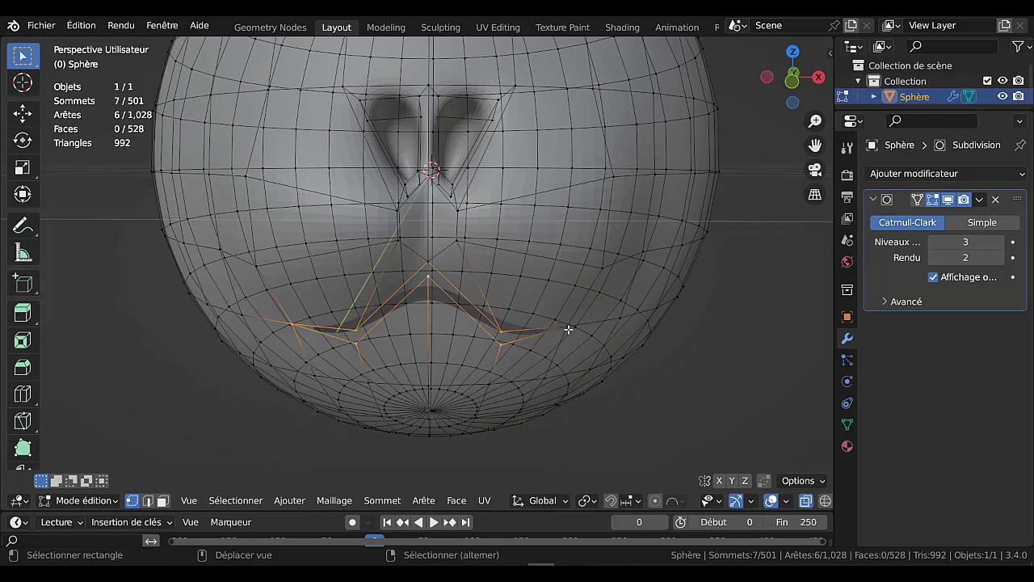
{"action": "left_click", "coordinate": [290, 324], "text": "shift"}
{"action": "key", "text": "c"}
{"action": "middle_click", "coordinate": [286, 324]}
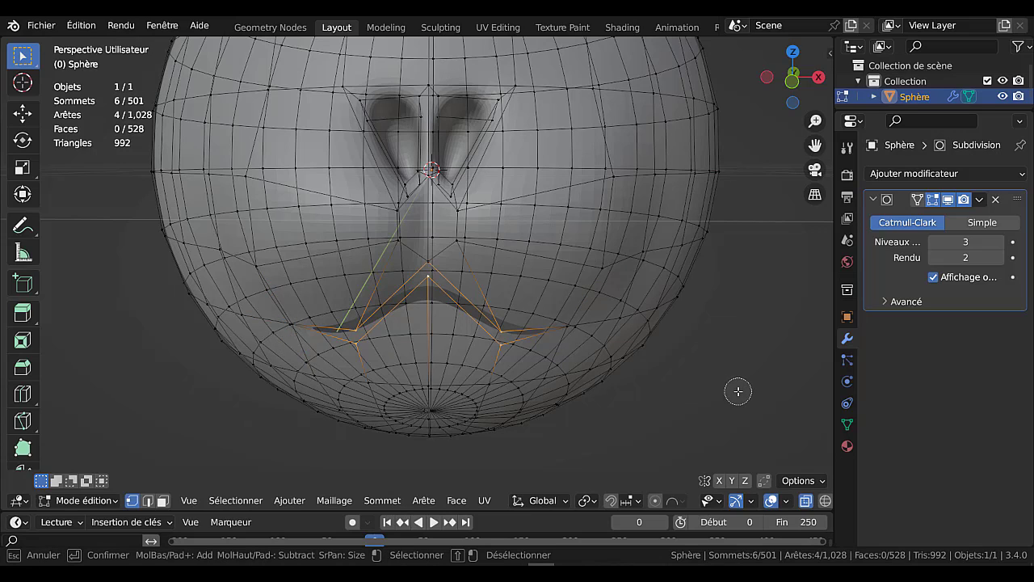
{"action": "key", "text": "Escape"}
{"action": "key", "text": "q"}
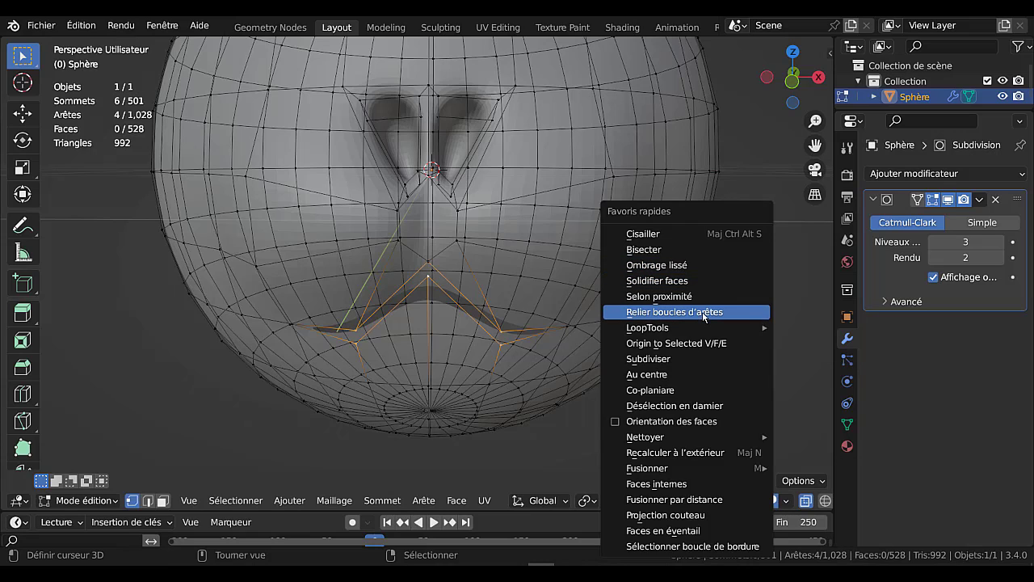
{"action": "left_click", "coordinate": [703, 314]}
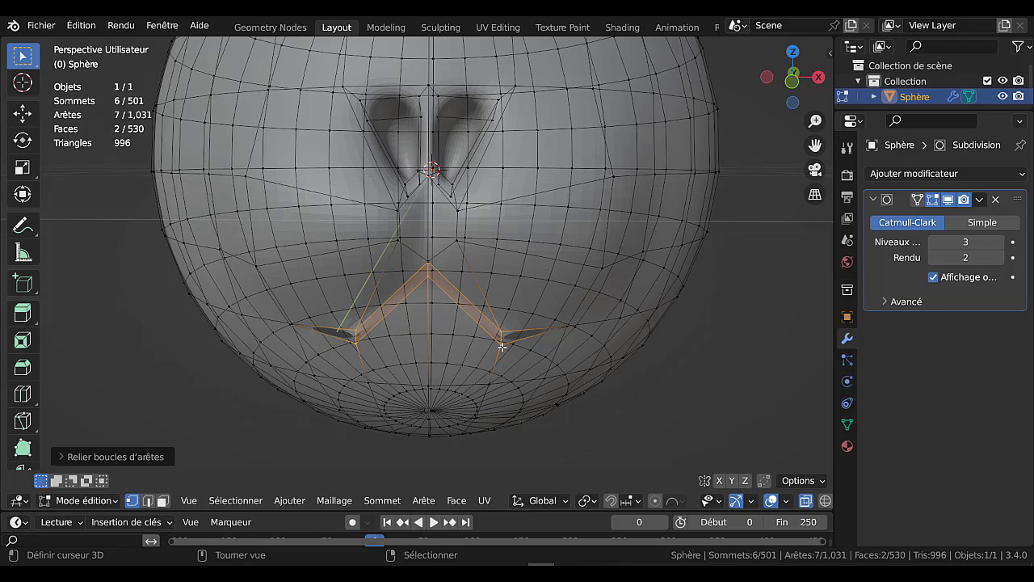
- Fill the triangular gap at the mouth corner on the positive X side with a face from its three vertices
{"action": "left_click", "coordinate": [566, 328]}
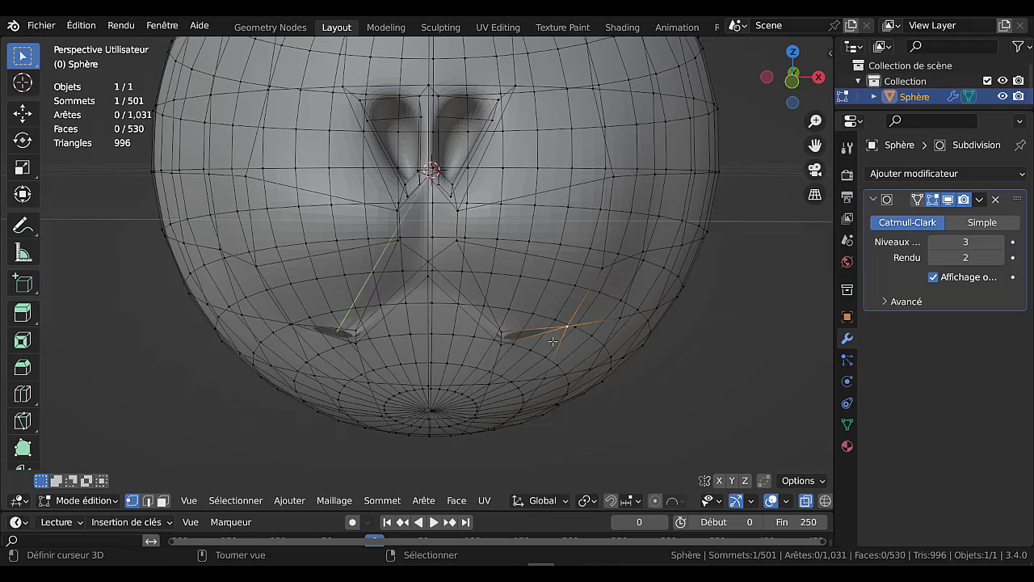
{"action": "left_click", "coordinate": [505, 332], "text": "shift"}
{"action": "left_click", "coordinate": [501, 345], "text": "shift"}
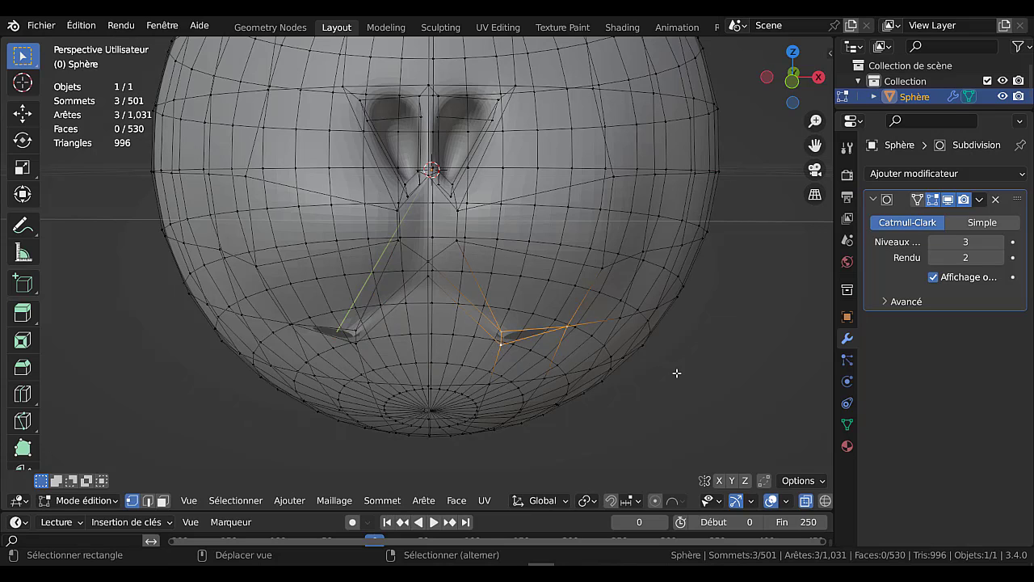
{"action": "key", "text": "f"}
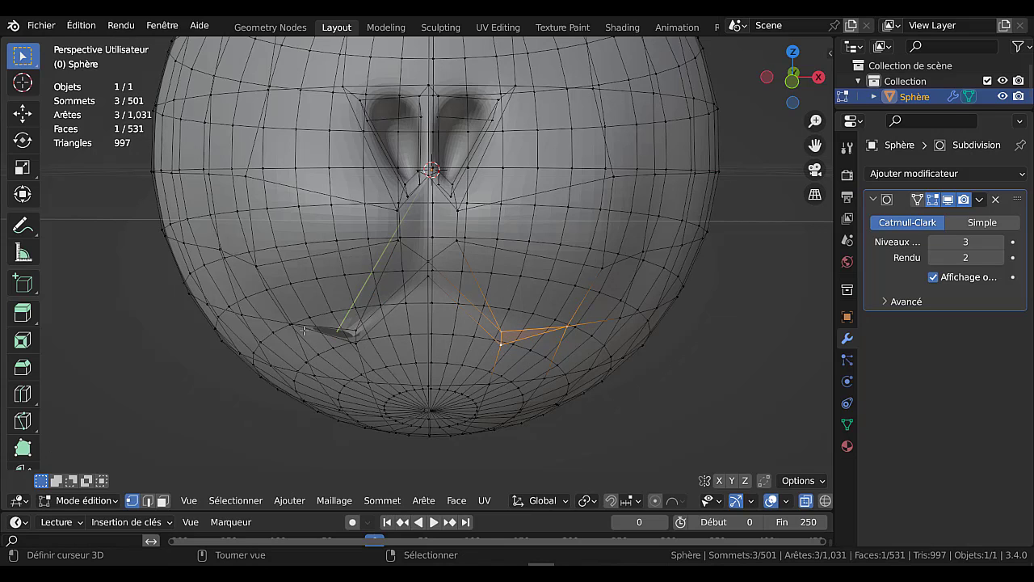
- Fill the matching triangular gap at the negative X mouth corner with a face from its three vertices
{"action": "left_click_drag", "start_coordinate": [315, 337], "coordinate": [428, 338], "text": "shift"}
{"action": "scroll", "coordinate": [428, 338], "scroll_direction": "up", "scroll_amount": 3}
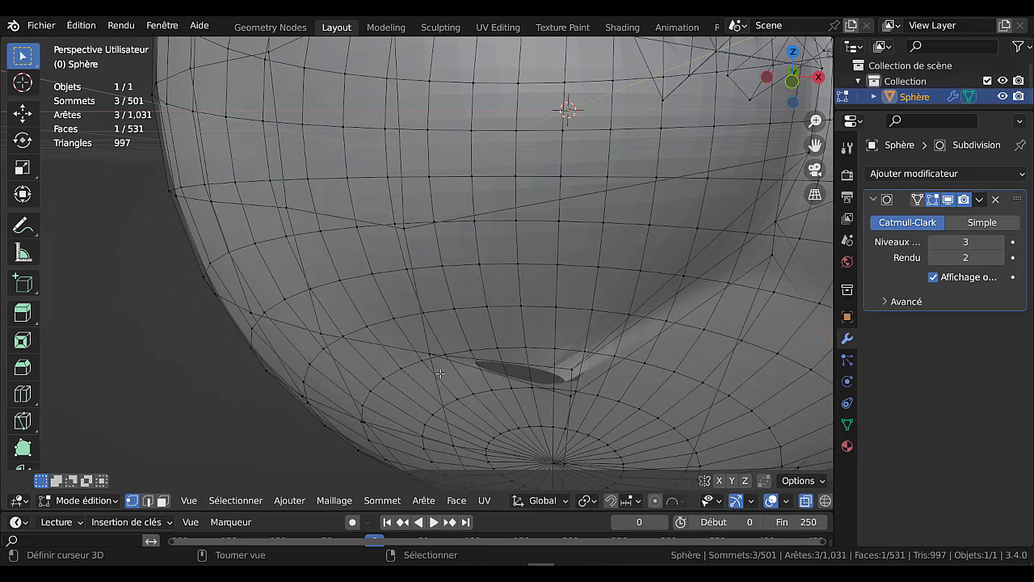
{"action": "left_click", "coordinate": [571, 371]}
{"action": "left_click", "coordinate": [572, 396], "text": "shift"}
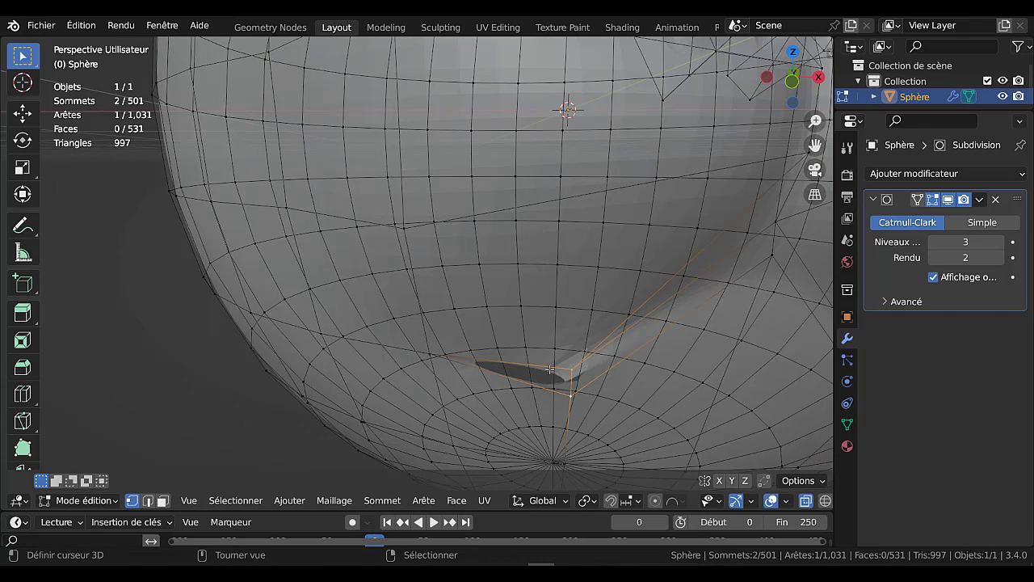
{"action": "middle_click_drag", "start_coordinate": [550, 369], "coordinate": [396, 421]}
{"action": "scroll", "coordinate": [390, 374], "scroll_direction": "up", "scroll_amount": 4}
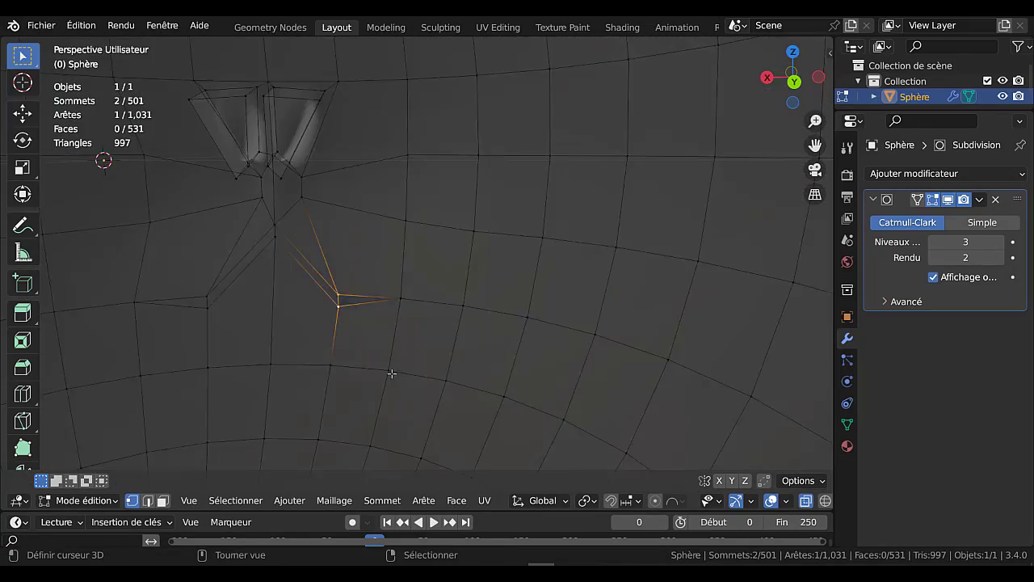
{"action": "left_click", "coordinate": [394, 308], "text": "shift"}
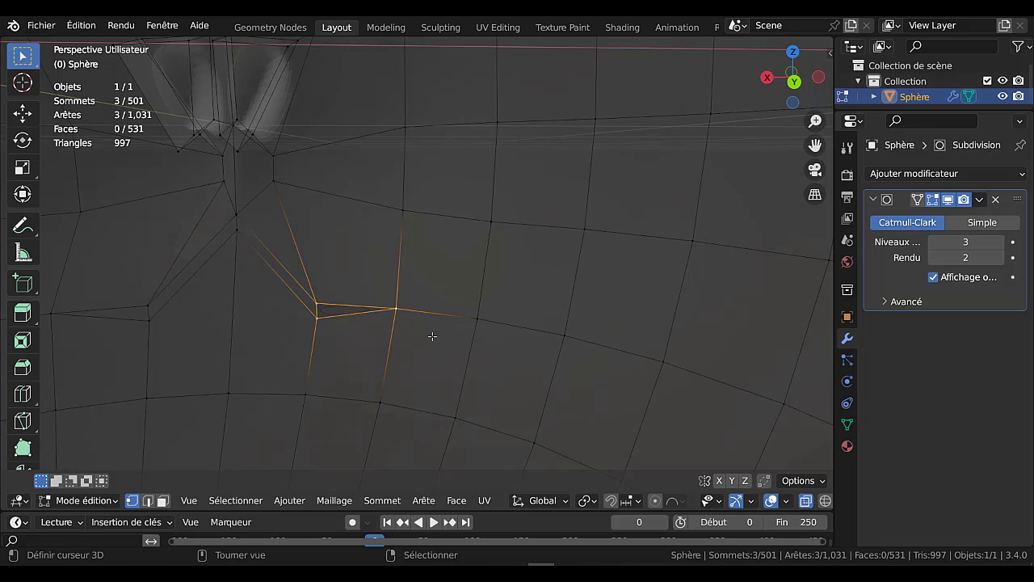
{"action": "key", "text": "f"}
- Examine the closed mouth on the smoothed head in object mode and return to edit mode
{"action": "key", "text": "Tab"}
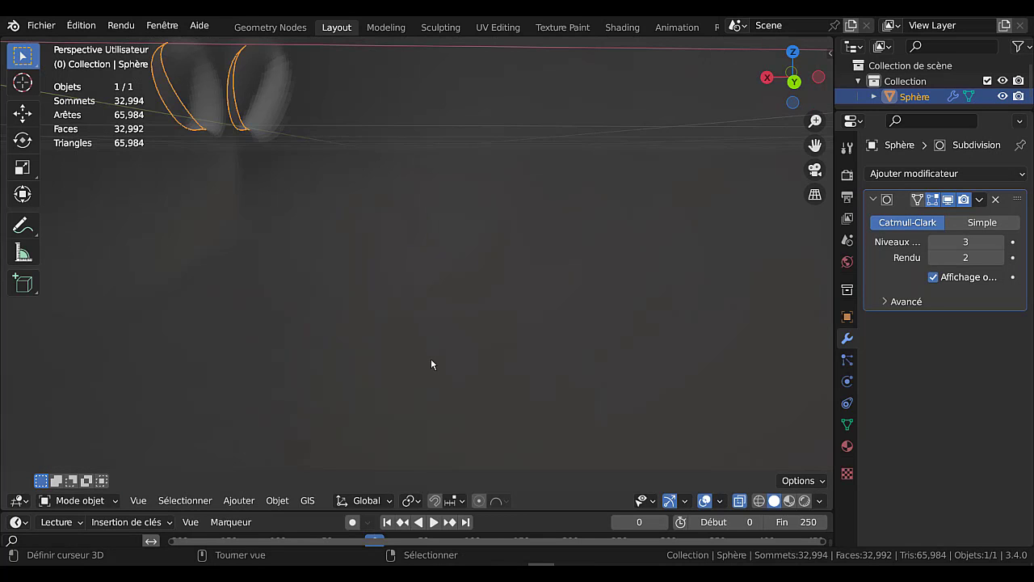
{"action": "scroll", "coordinate": [290, 360], "scroll_direction": "down", "scroll_amount": 3}
{"action": "scroll", "coordinate": [290, 360], "scroll_direction": "down", "scroll_amount": 3}
{"action": "middle_click_drag", "start_coordinate": [271, 363], "coordinate": [628, 343]}
{"action": "key", "text": "Tab"}
{"action": "key", "text": "Tab"}
{"action": "key", "text": "Tab"}
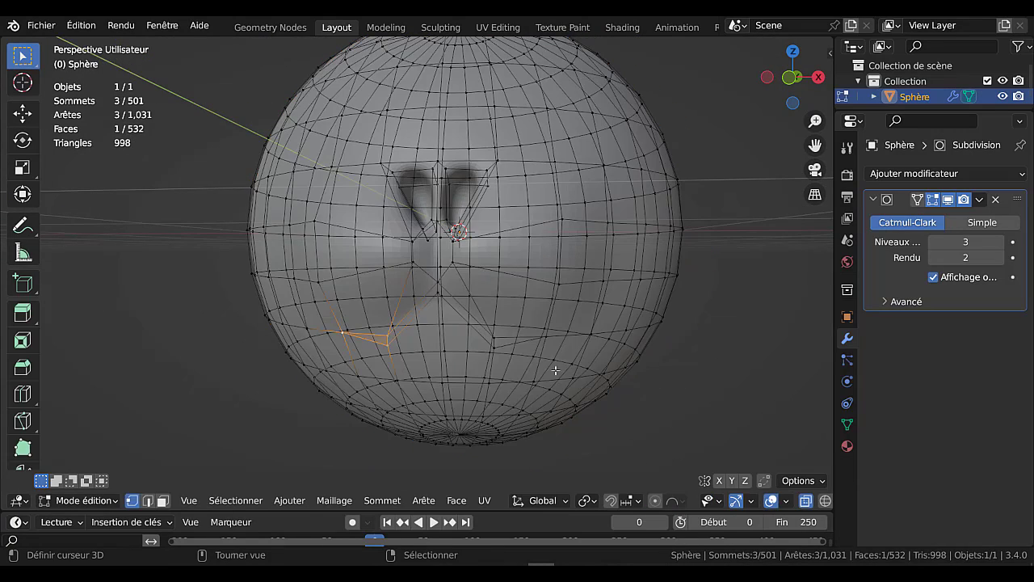
- Switch the mesh selection to face mode for working on the mouth strip
{"action": "scroll", "coordinate": [509, 381], "scroll_direction": "up", "scroll_amount": 1}
{"action": "middle_click_drag", "start_coordinate": [482, 384], "coordinate": [438, 356]}
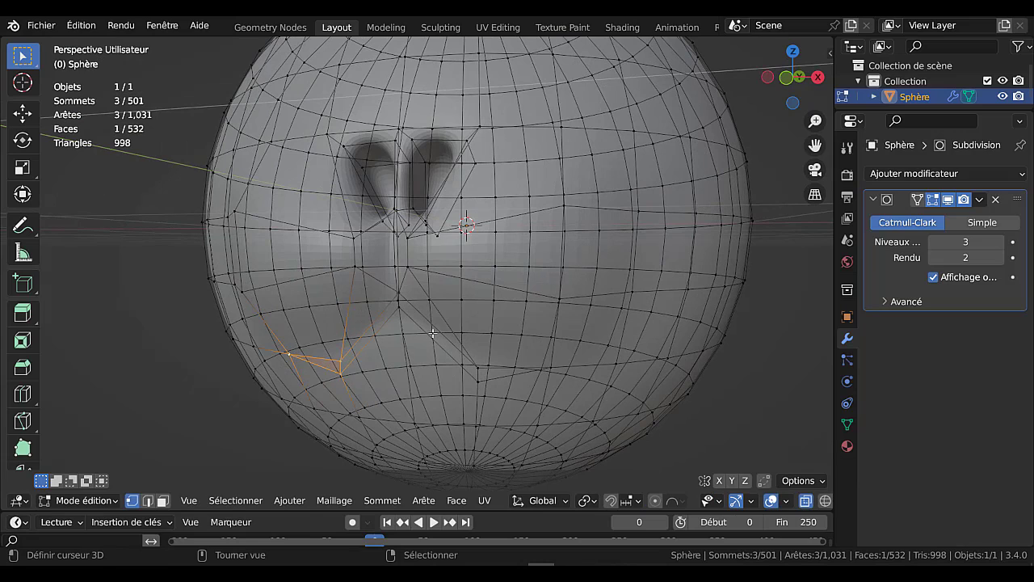
{"action": "left_click", "coordinate": [163, 501]}
{"action": "left_click", "coordinate": [320, 373]}
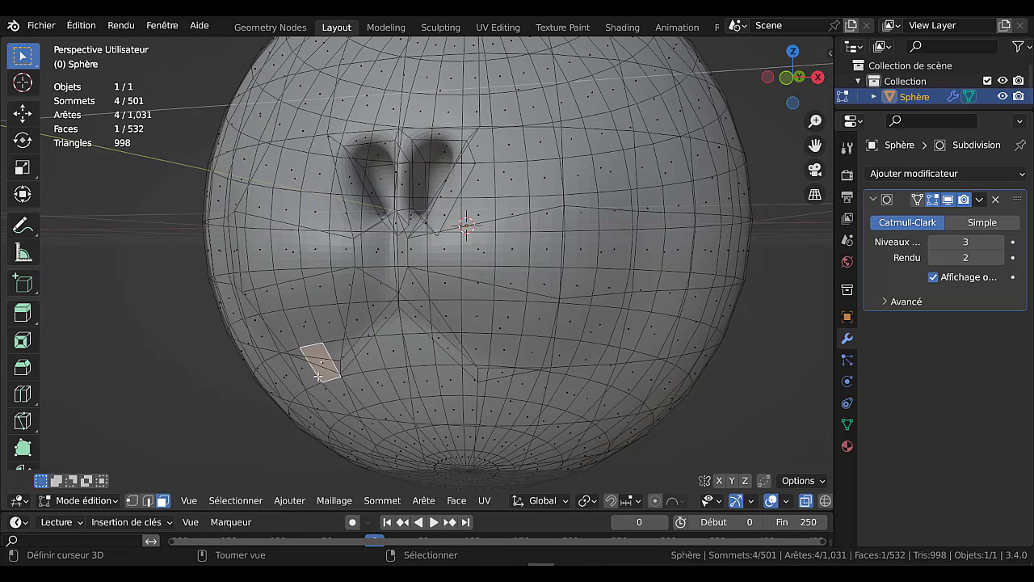
{"action": "left_click", "coordinate": [322, 364]}
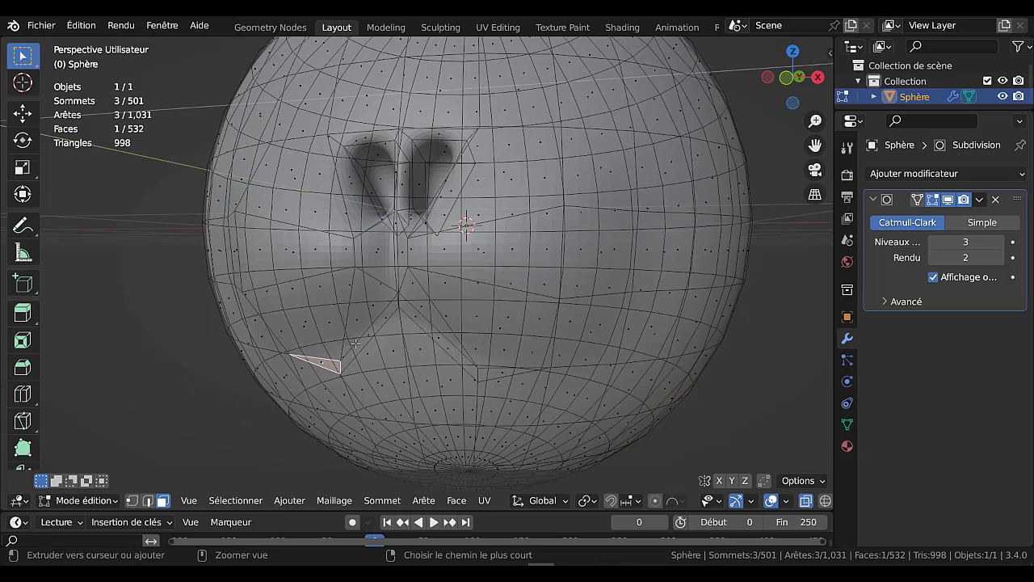
{"action": "left_click", "coordinate": [397, 311], "text": "ctrl"}
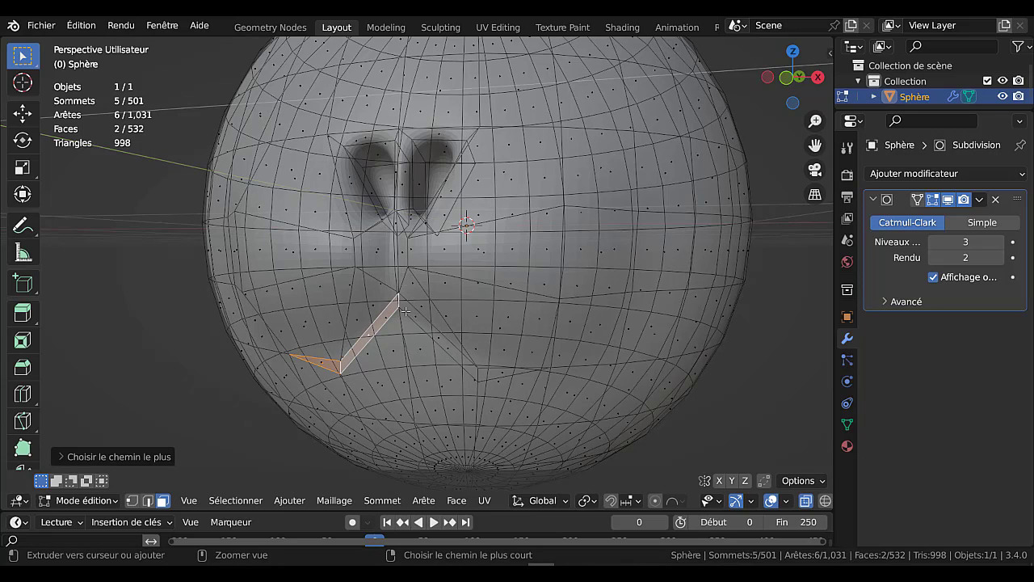
{"action": "left_click", "coordinate": [414, 322], "text": "ctrl"}
{"action": "left_click", "coordinate": [424, 332]}
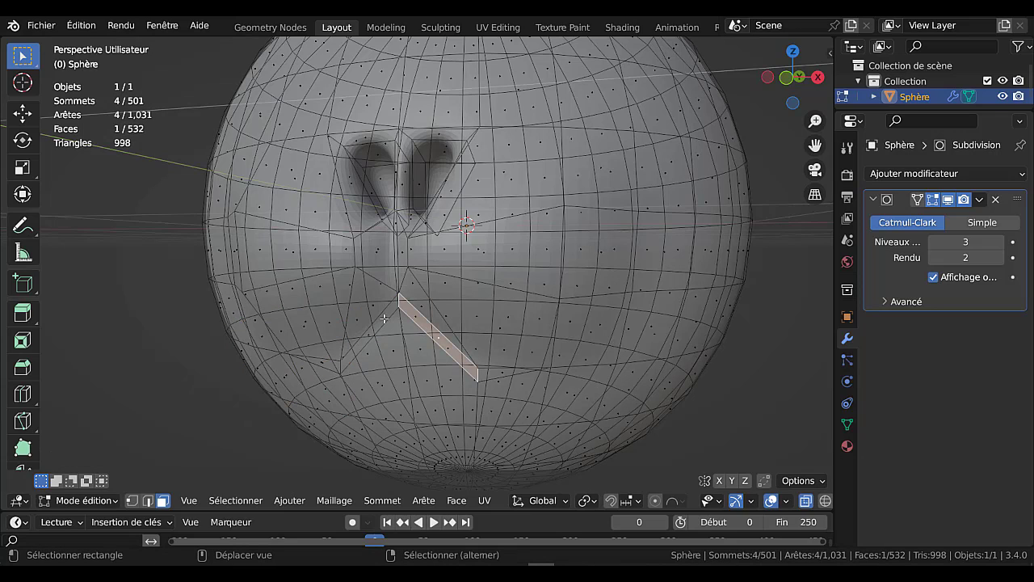
{"action": "left_click", "coordinate": [384, 319], "text": "shift"}
{"action": "middle_click_drag", "start_coordinate": [336, 363], "coordinate": [422, 369]}
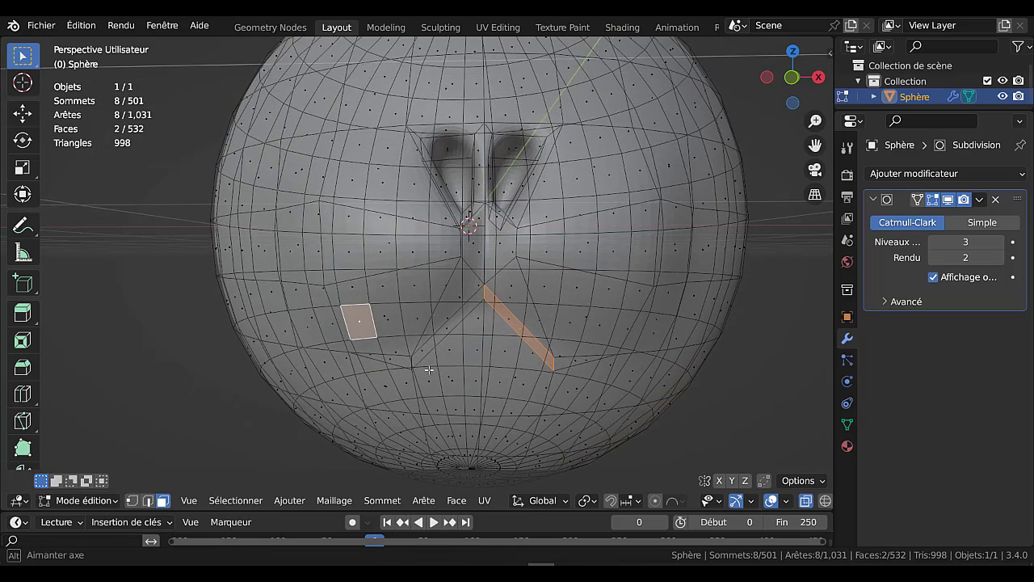
{"action": "key", "text": "Tab"}
{"action": "scroll", "coordinate": [493, 350], "scroll_direction": "down", "scroll_amount": 3}
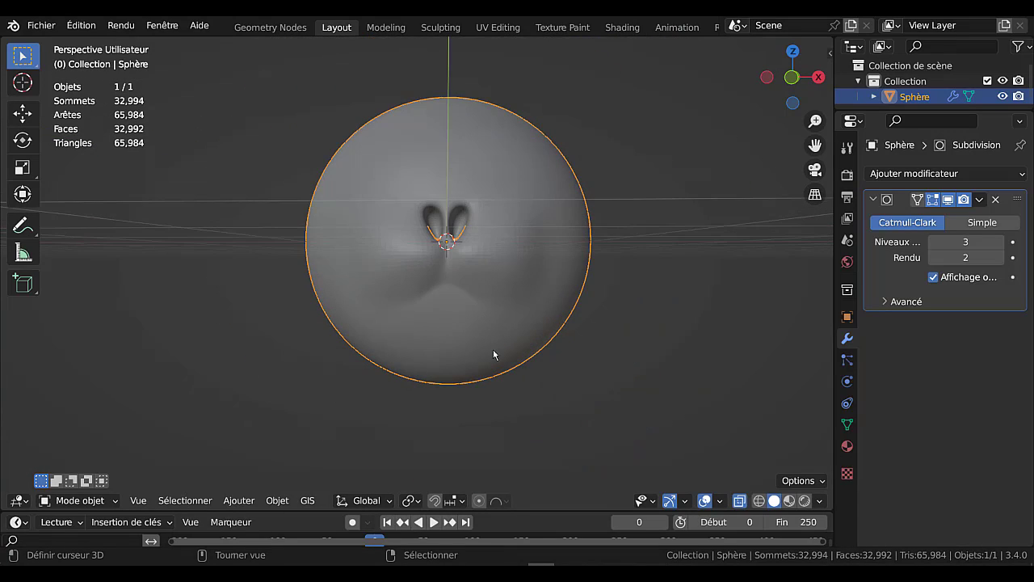
{"action": "middle_click_drag", "start_coordinate": [493, 349], "coordinate": [490, 346]}
{"action": "key", "text": "Tab"}
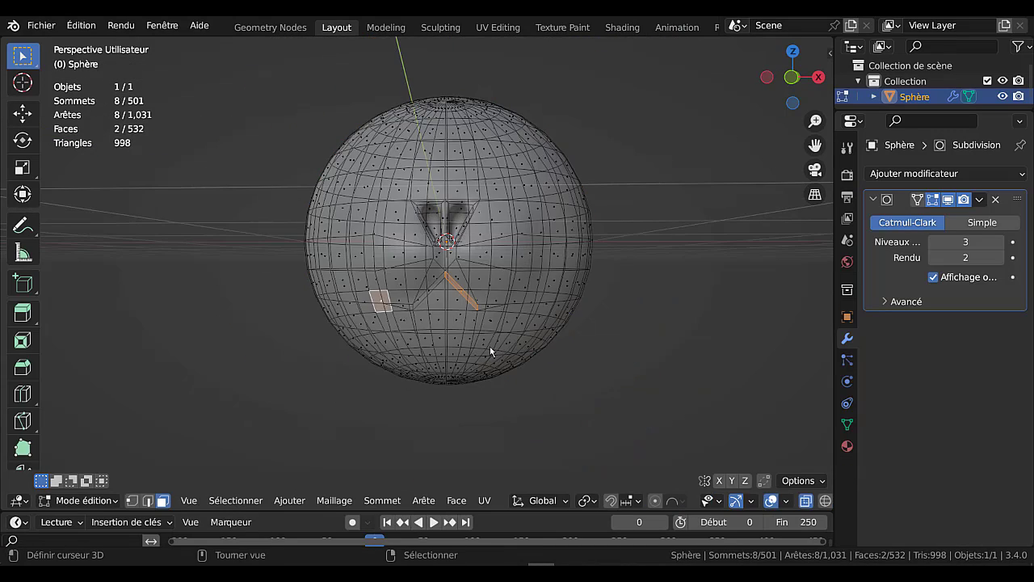
- With X-ray display off, select the two bridged mouth faces and move them inward about 0.08 m along the global Y axis
{"action": "key", "text": "alt+z"}
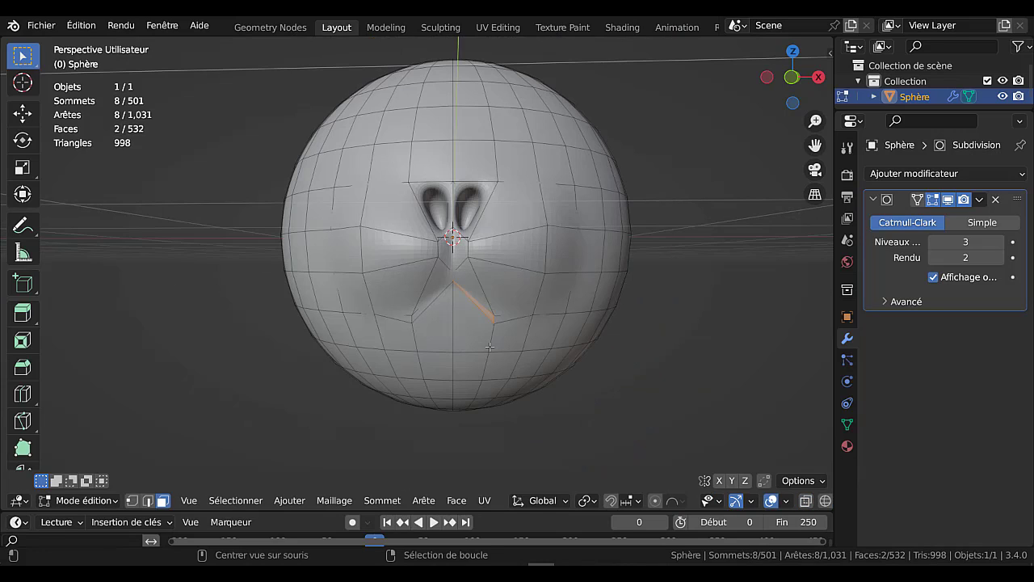
{"action": "left_click", "coordinate": [477, 302]}
{"action": "left_click", "coordinate": [404, 320], "text": "shift"}
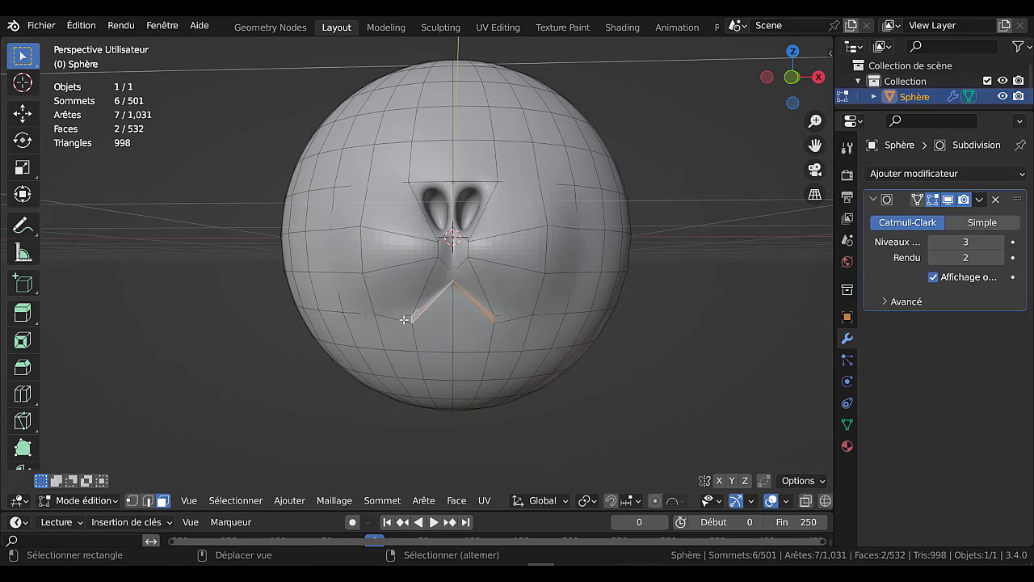
{"action": "middle_click_drag", "start_coordinate": [411, 317], "coordinate": [419, 356]}
{"action": "key", "text": "g"}
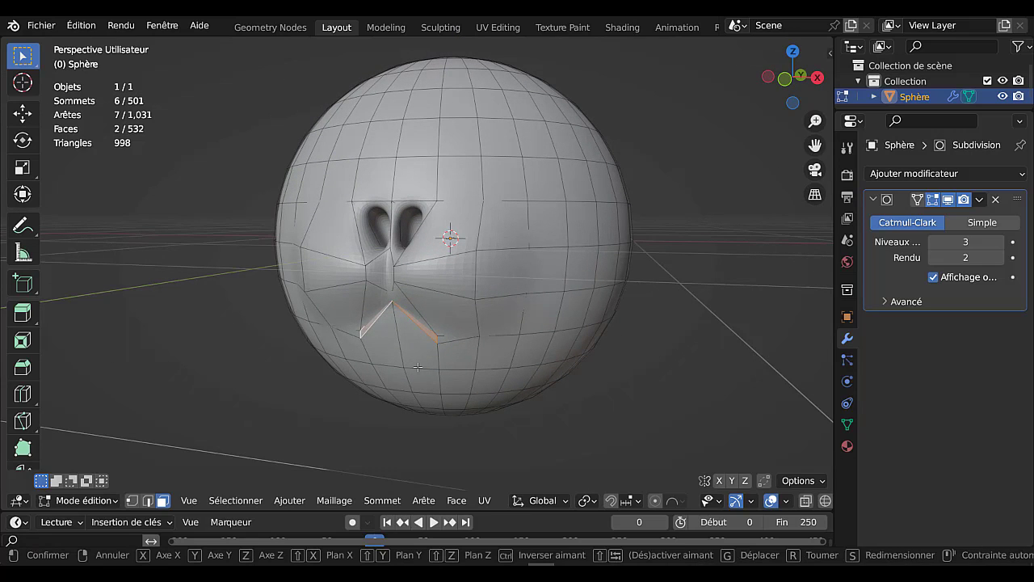
{"action": "key", "text": "y"}
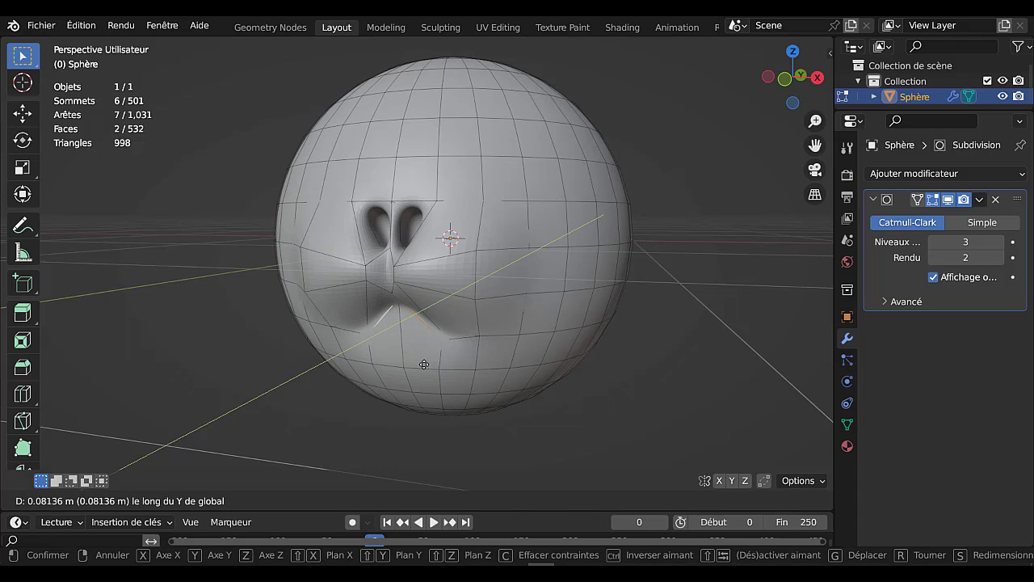
{"action": "left_click", "coordinate": [425, 363]}
- Add both mouth-corner triangles to the selected mouth faces, then extrude all four and move them about 0.07 m inward along global Y
{"action": "middle_click_drag", "start_coordinate": [425, 362], "coordinate": [474, 358]}
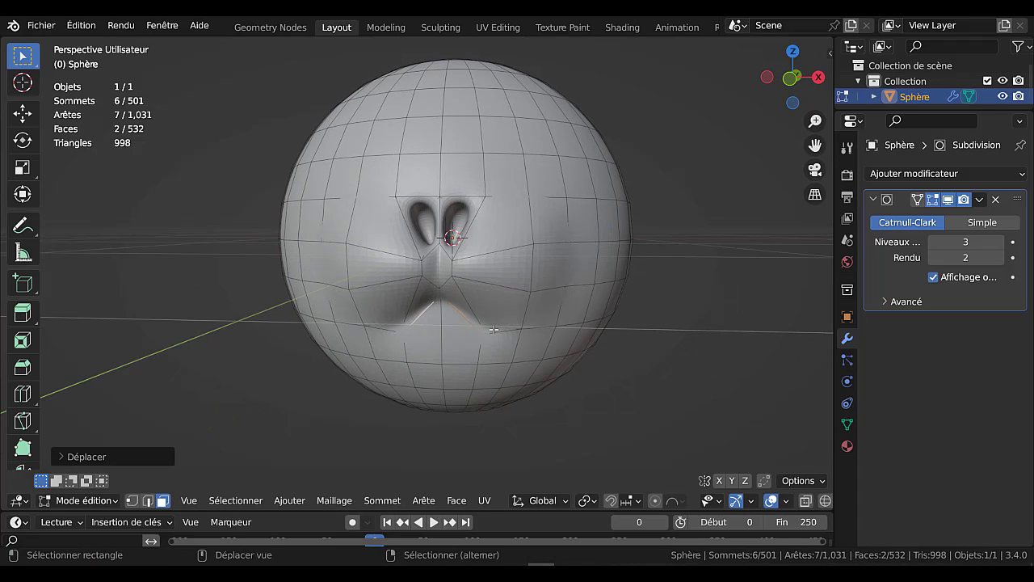
{"action": "right_click", "coordinate": [498, 333], "text": "shift"}
{"action": "right_click", "coordinate": [395, 329], "text": "shift"}
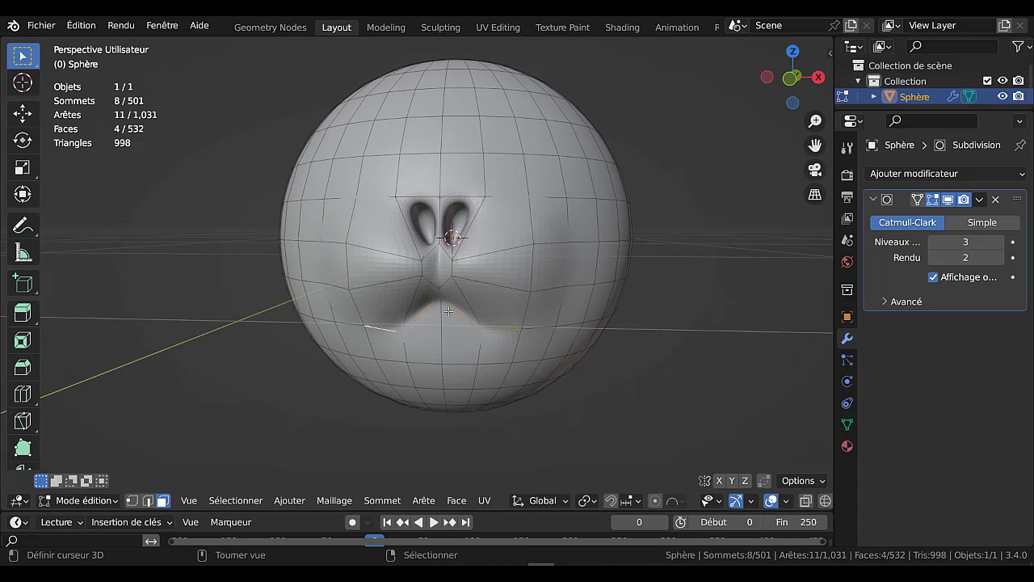
{"action": "middle_click_drag", "start_coordinate": [442, 372], "coordinate": [431, 352]}
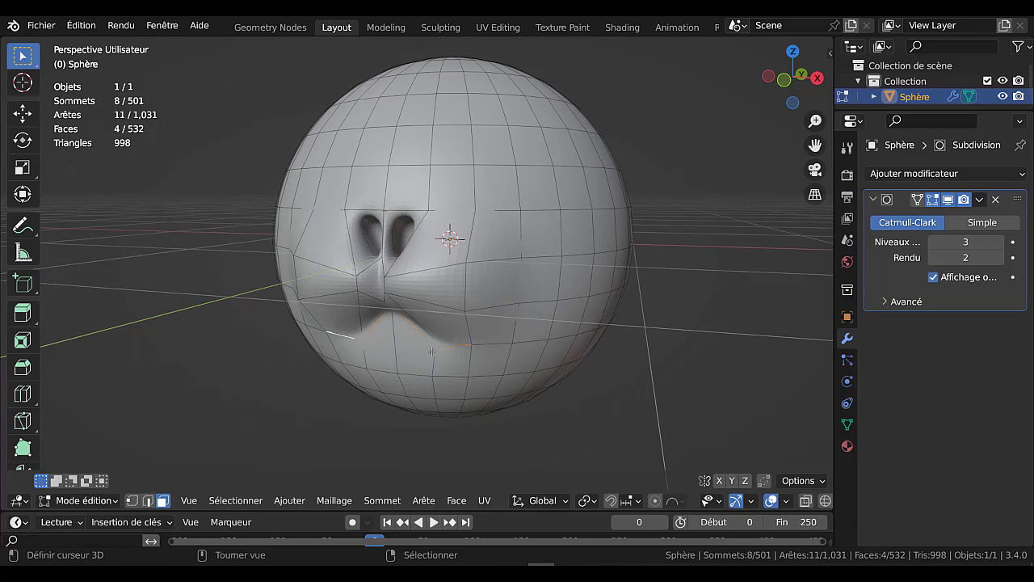
{"action": "key", "text": "e"}
{"action": "right_click", "coordinate": [414, 393]}
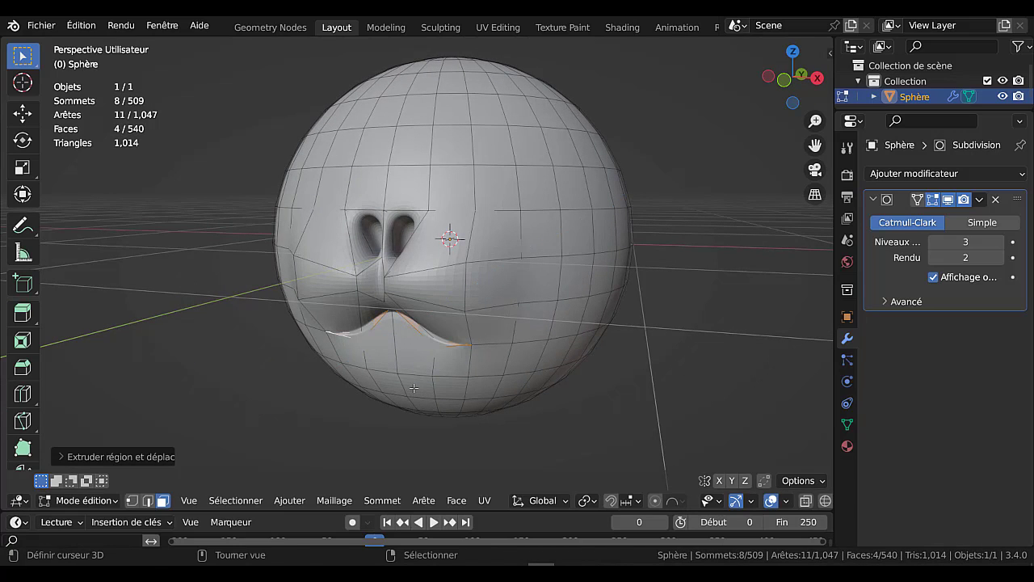
{"action": "key", "text": "g"}
{"action": "key", "text": "y"}
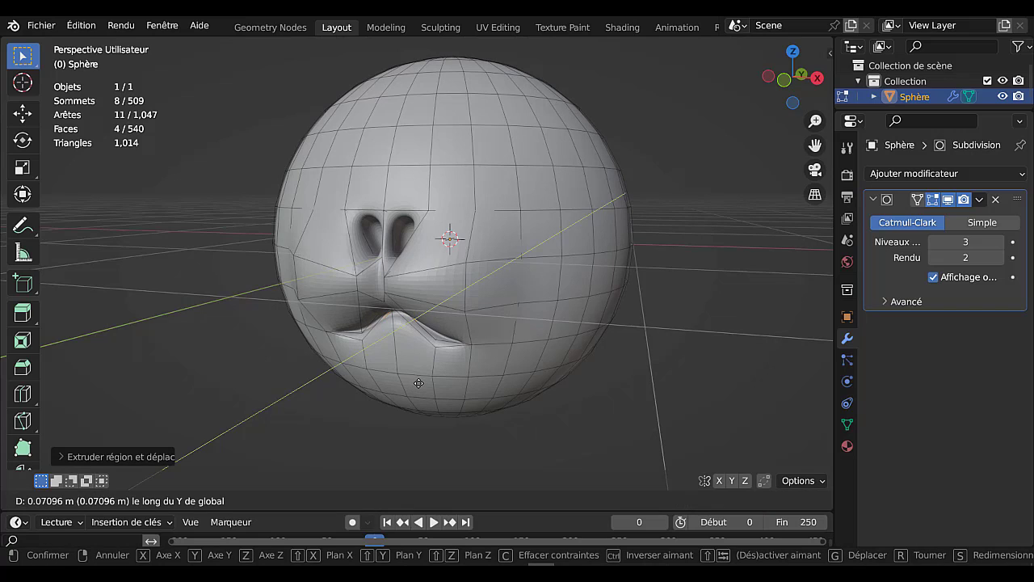
{"action": "left_click", "coordinate": [418, 383]}
- Examine the deepened mouth on the smoothed head, comparing edit mode with object mode
{"action": "key", "text": "Tab"}
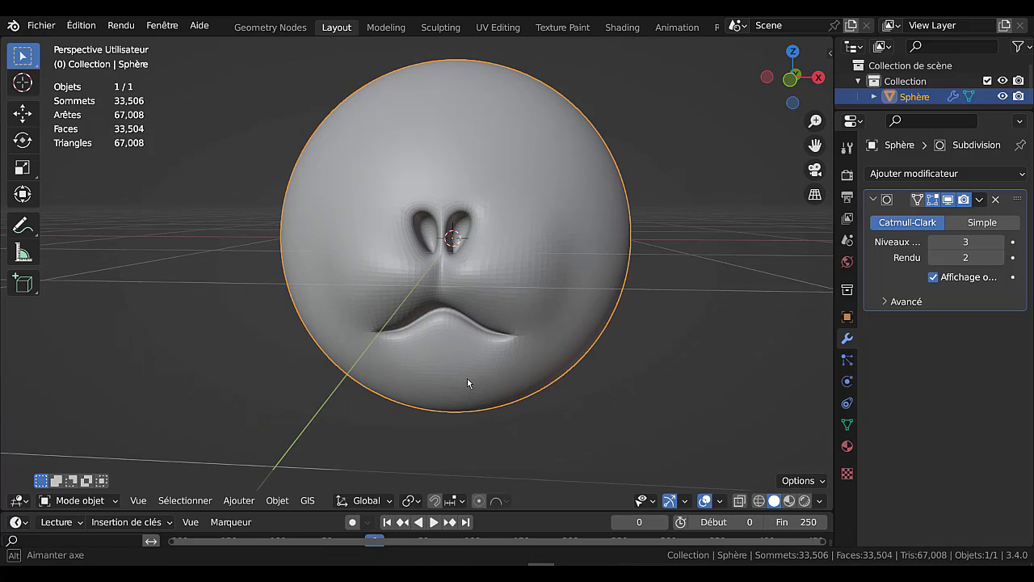
{"action": "key", "text": "Tab"}
{"action": "scroll", "coordinate": [469, 377], "scroll_direction": "down", "scroll_amount": 2}
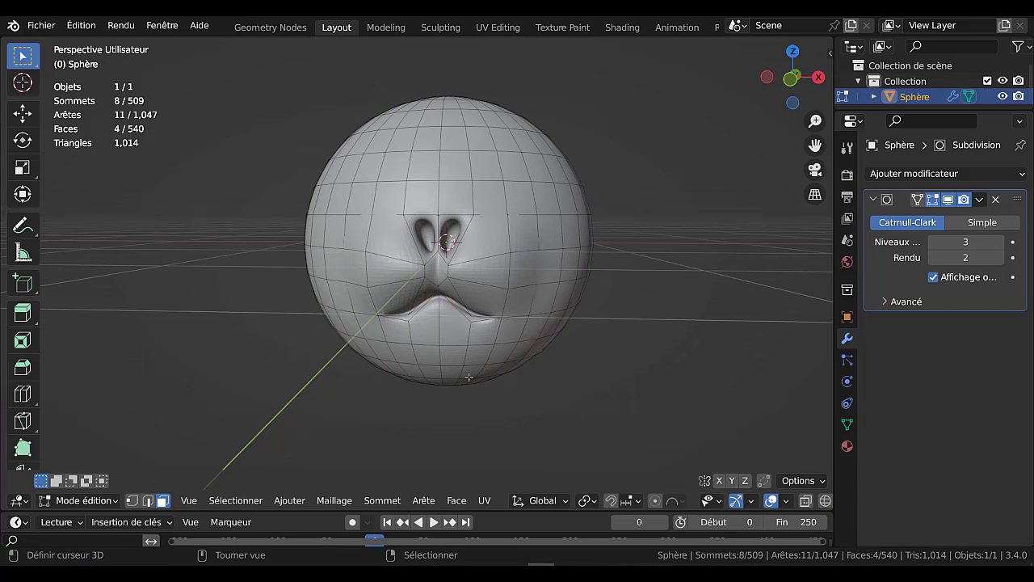
{"action": "key", "text": "Tab"}
{"action": "middle_click_drag", "start_coordinate": [477, 359], "coordinate": [482, 385], "text": "shift"}
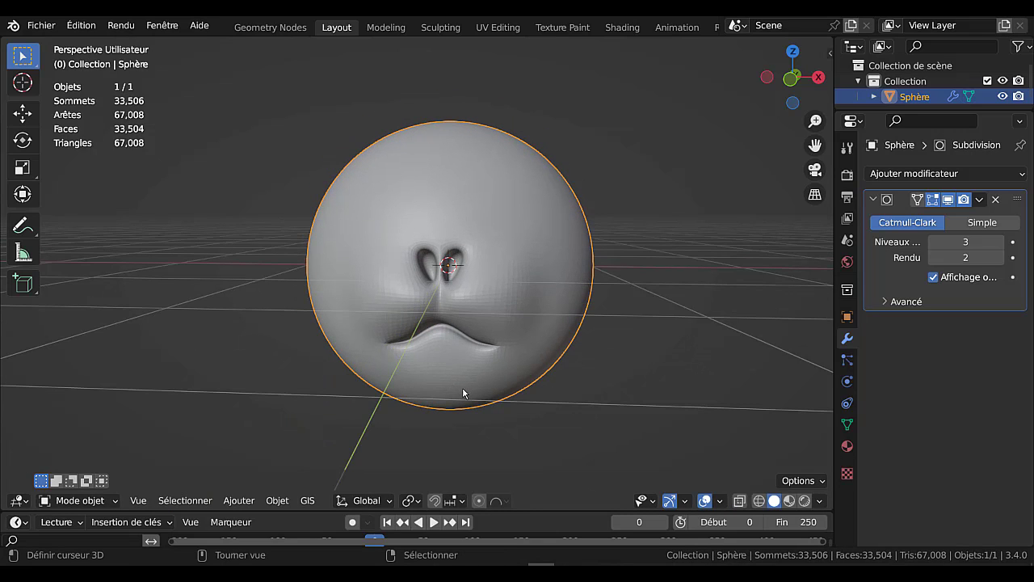
- Apply auto smooth shading to the head and check its Auto Smooth setting of 30° in the mesh's normals options
{"action": "key", "text": "q"}
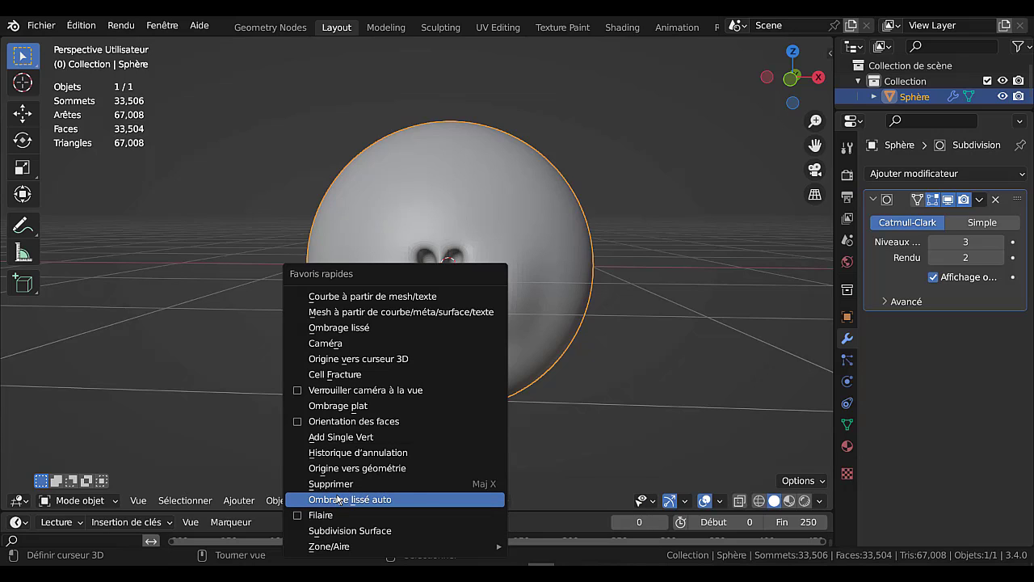
{"action": "left_click", "coordinate": [368, 496]}
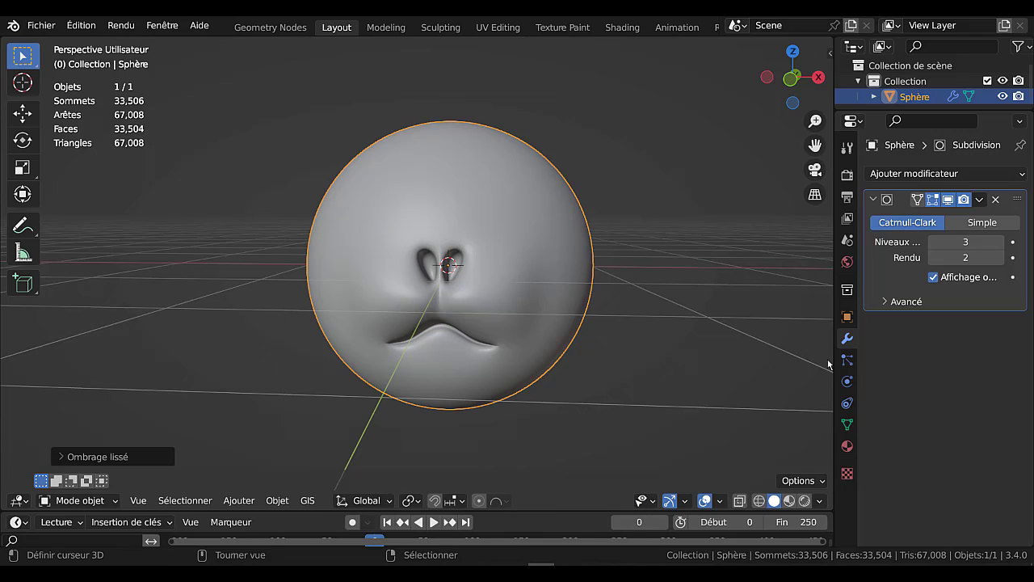
{"action": "left_click", "coordinate": [847, 424]}
{"action": "scroll", "coordinate": [907, 414], "scroll_direction": "down", "scroll_amount": 3}
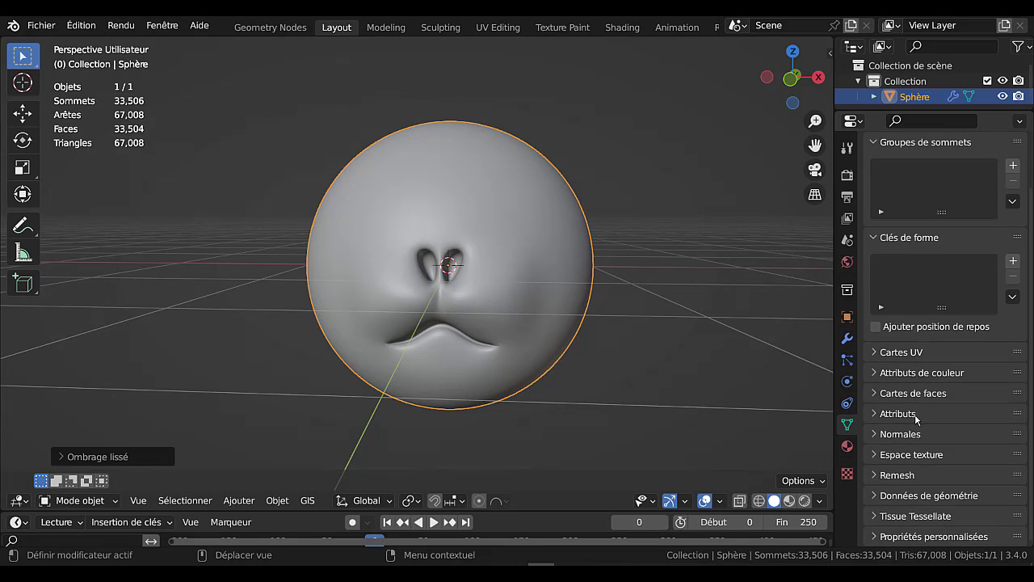
{"action": "left_click", "coordinate": [880, 434]}
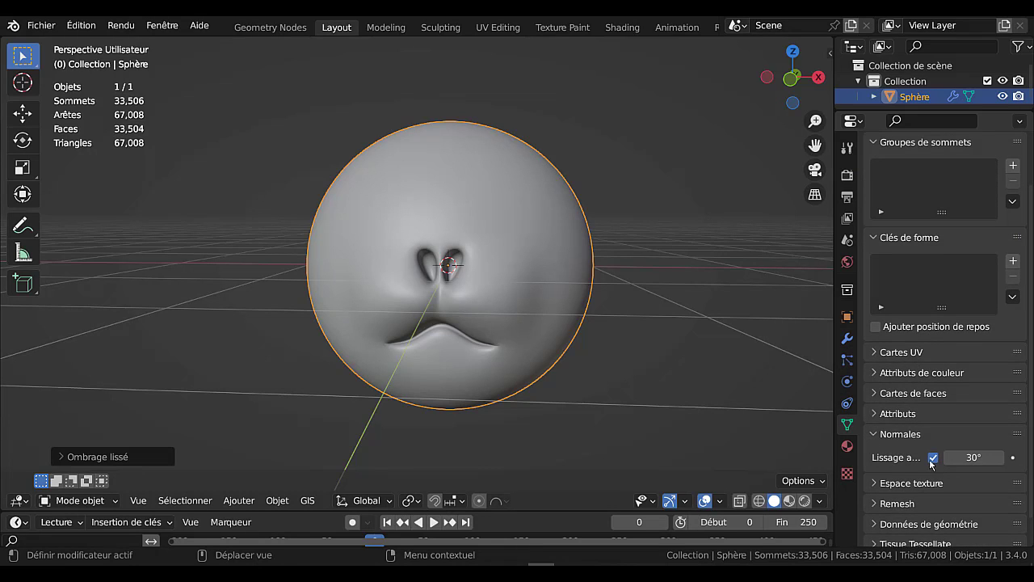
{"action": "left_click", "coordinate": [934, 459]}
{"action": "left_click", "coordinate": [934, 459]}
- Compare the head's shading with Auto Smooth off and on, leave it enabled, and inspect the nostrils and mouth up close
{"action": "key", "text": "Tab"}
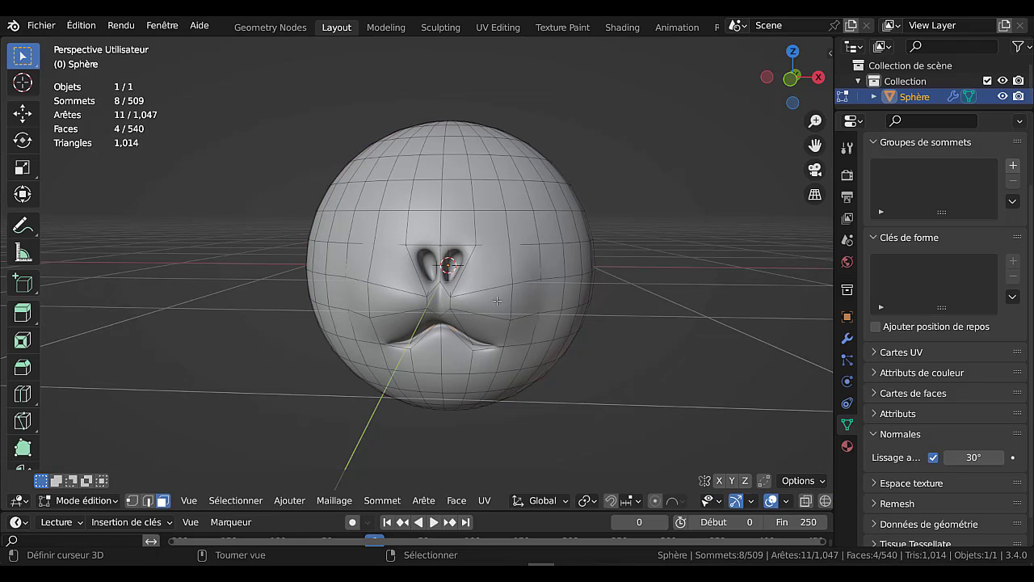
{"action": "key", "text": "Tab"}
{"action": "scroll", "coordinate": [513, 316], "scroll_direction": "up", "scroll_amount": 1}
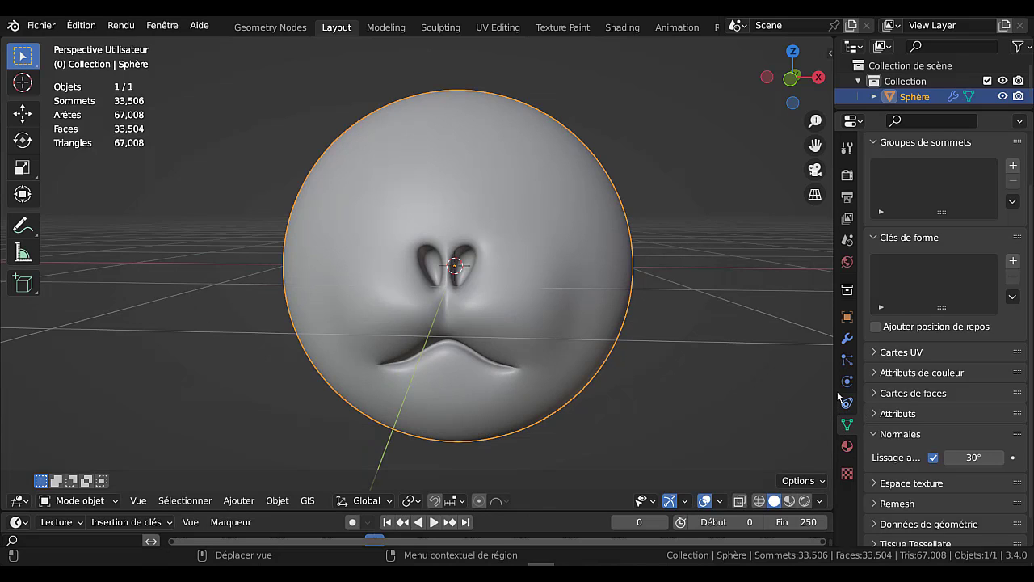
{"action": "left_click_drag", "start_coordinate": [837, 399], "coordinate": [768, 396]}
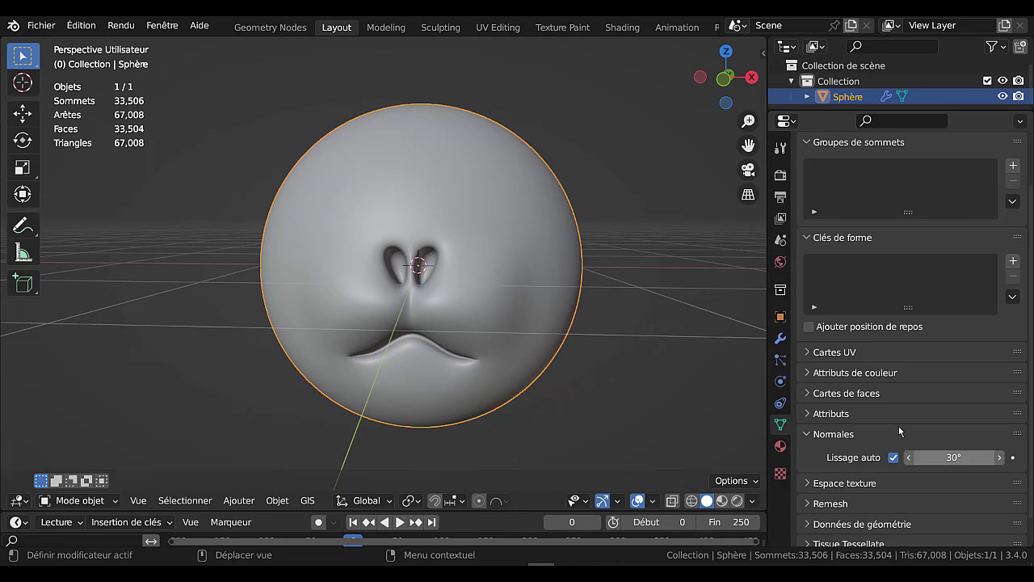
{"action": "left_click", "coordinate": [894, 457]}
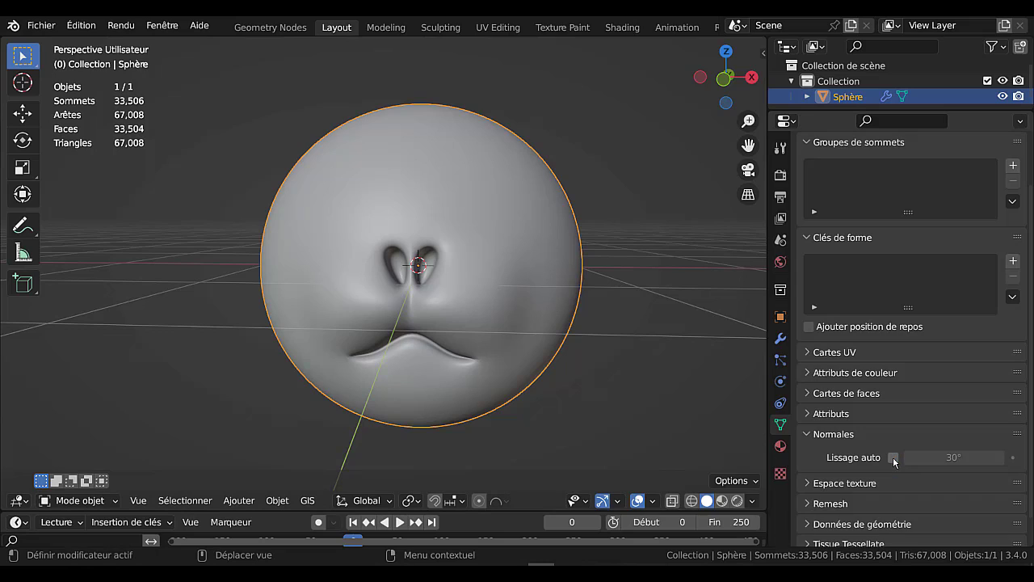
{"action": "left_click", "coordinate": [894, 457]}
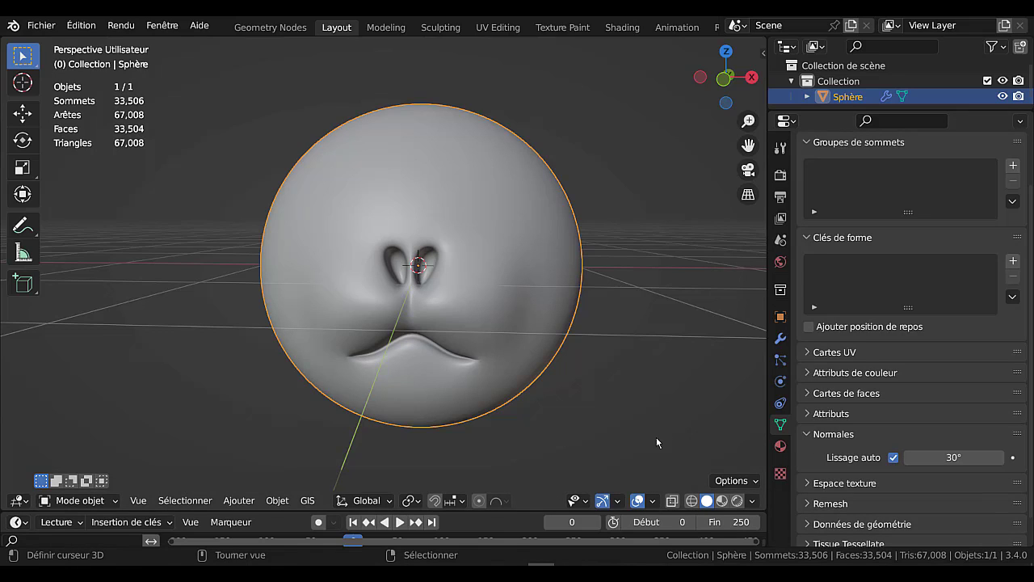
{"action": "scroll", "coordinate": [431, 330], "scroll_direction": "up", "scroll_amount": 3}
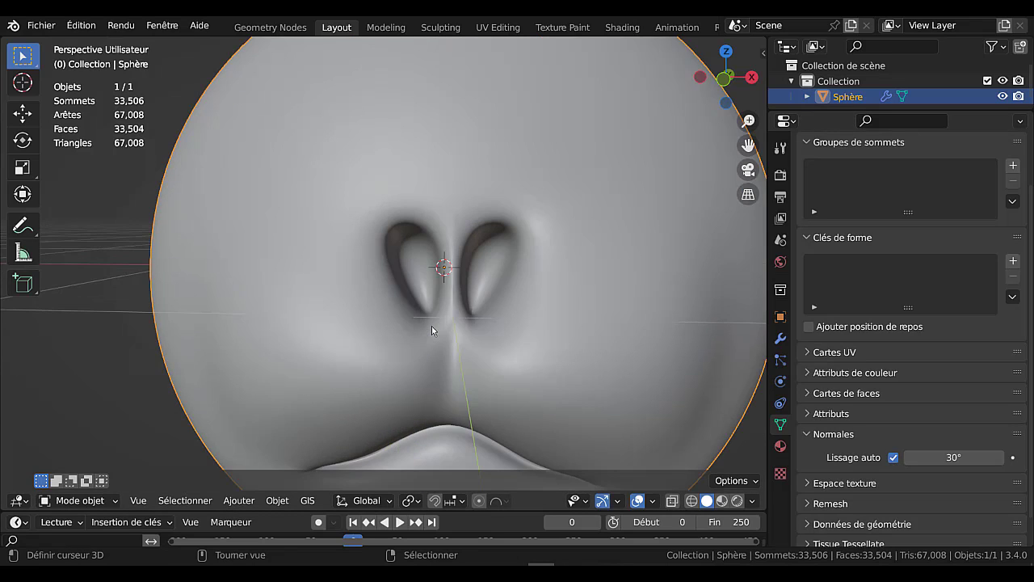
{"action": "scroll", "coordinate": [431, 325], "scroll_direction": "down", "scroll_amount": 2}
{"action": "scroll", "coordinate": [471, 329], "scroll_direction": "down", "scroll_amount": 3}
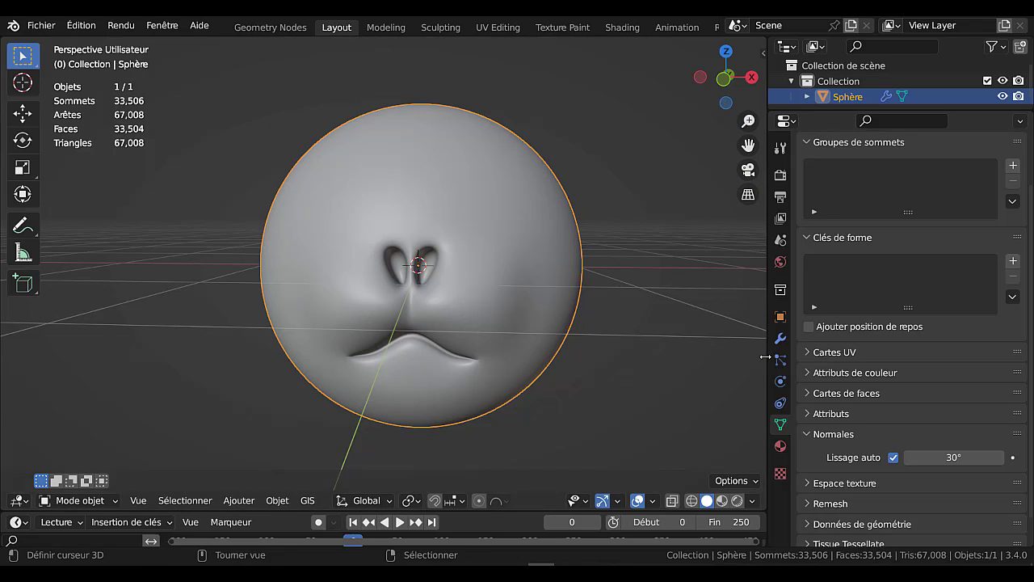
{"action": "left_click_drag", "start_coordinate": [770, 354], "coordinate": [884, 355]}
- In edit mode, select a two-by-two block of faces above and beside the nostrils on each side of the head
{"action": "middle_click_drag", "start_coordinate": [780, 390], "coordinate": [608, 357]}
{"action": "key", "text": "Tab"}
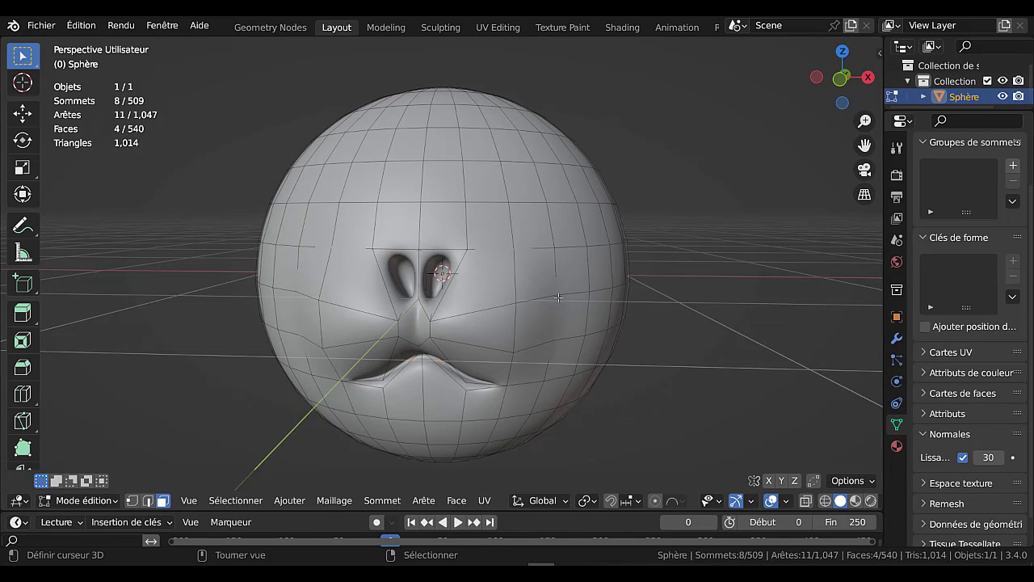
{"action": "left_click", "coordinate": [498, 218]}
{"action": "left_click", "coordinate": [485, 182], "text": "shift"}
{"action": "left_click", "coordinate": [521, 179], "text": "shift"}
{"action": "left_click", "coordinate": [527, 220], "text": "shift"}
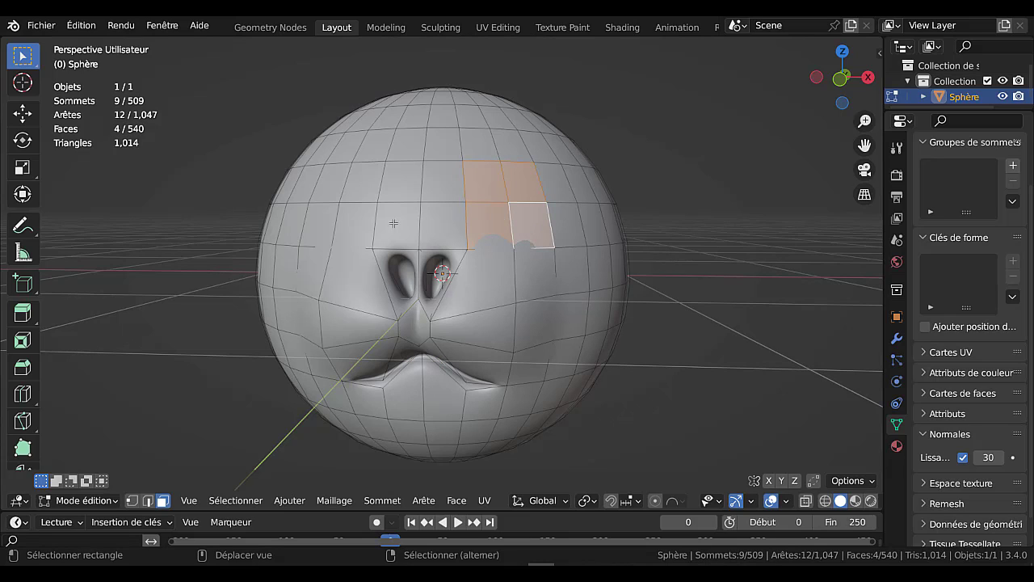
{"action": "left_click", "coordinate": [354, 224], "text": "shift"}
{"action": "left_click", "coordinate": [364, 182], "text": "shift"}
{"action": "left_click", "coordinate": [328, 182], "text": "shift"}
{"action": "left_click", "coordinate": [324, 220], "text": "shift"}
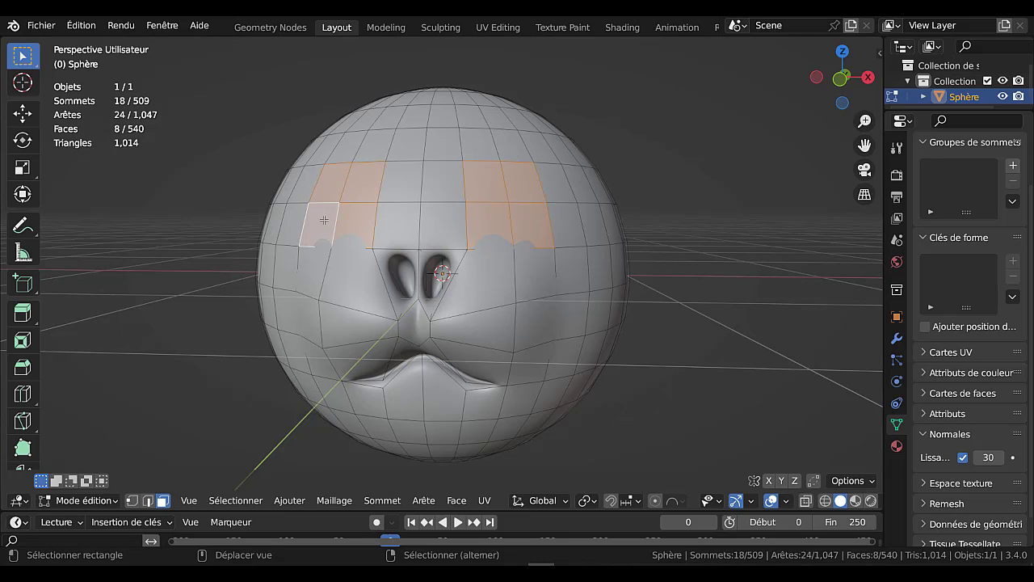
- Look for LoopTools among the commands available for the selected face blocks
{"action": "middle_click_drag", "start_coordinate": [725, 316], "coordinate": [729, 316]}
{"action": "key", "text": "q"}
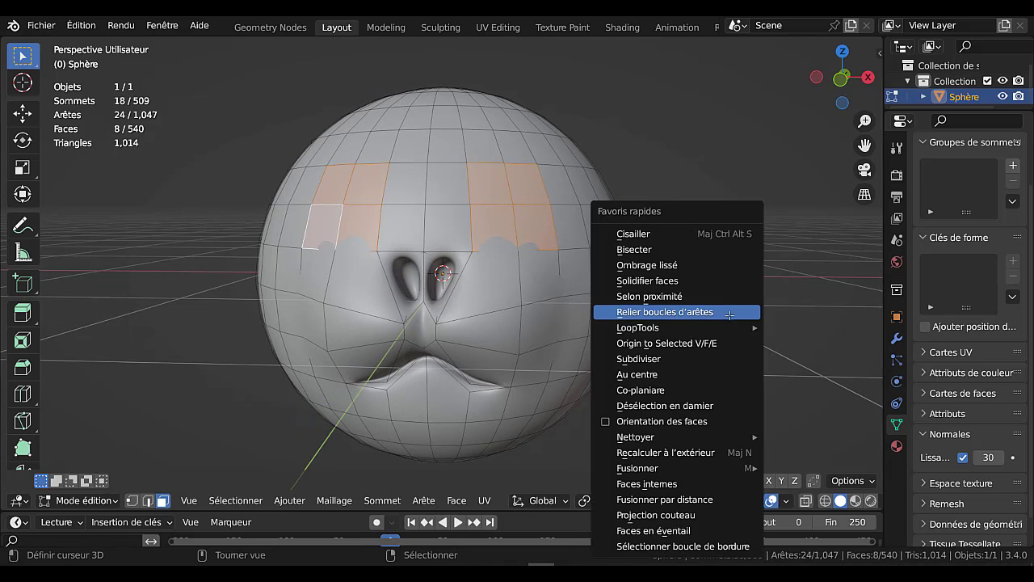
{"action": "mouse_move", "coordinate": [711, 328]}
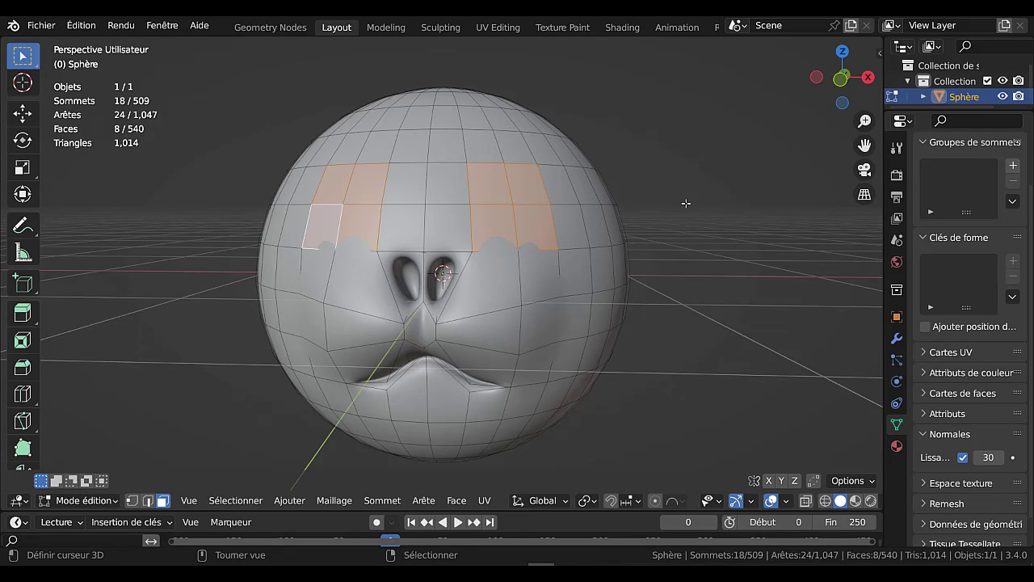
{"action": "right_click", "coordinate": [723, 125]}
{"action": "mouse_move", "coordinate": [722, 166]}
- Open the add-on preferences and search for "loop tool"
{"action": "left_click", "coordinate": [79, 26]}
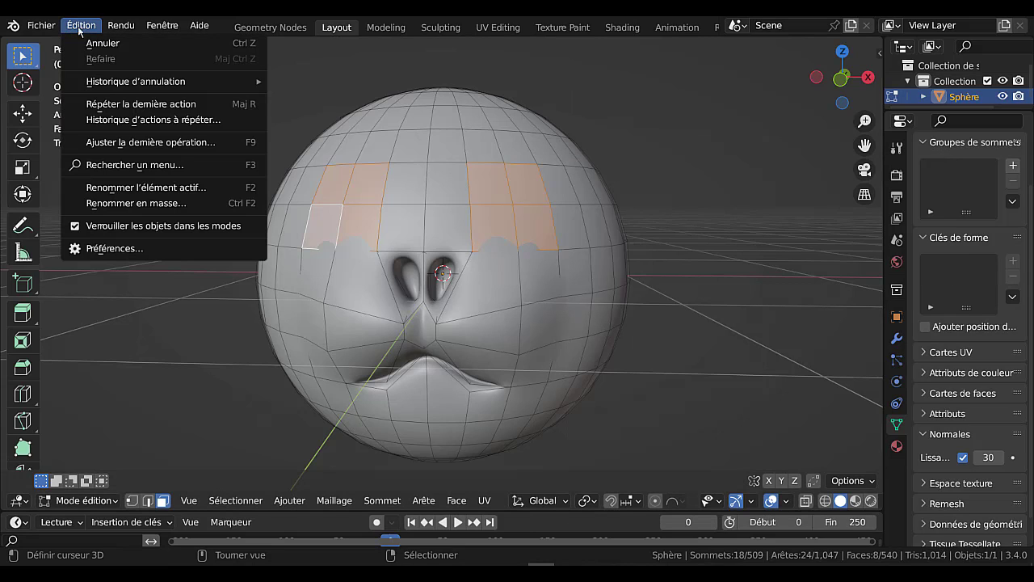
{"action": "left_click", "coordinate": [102, 249]}
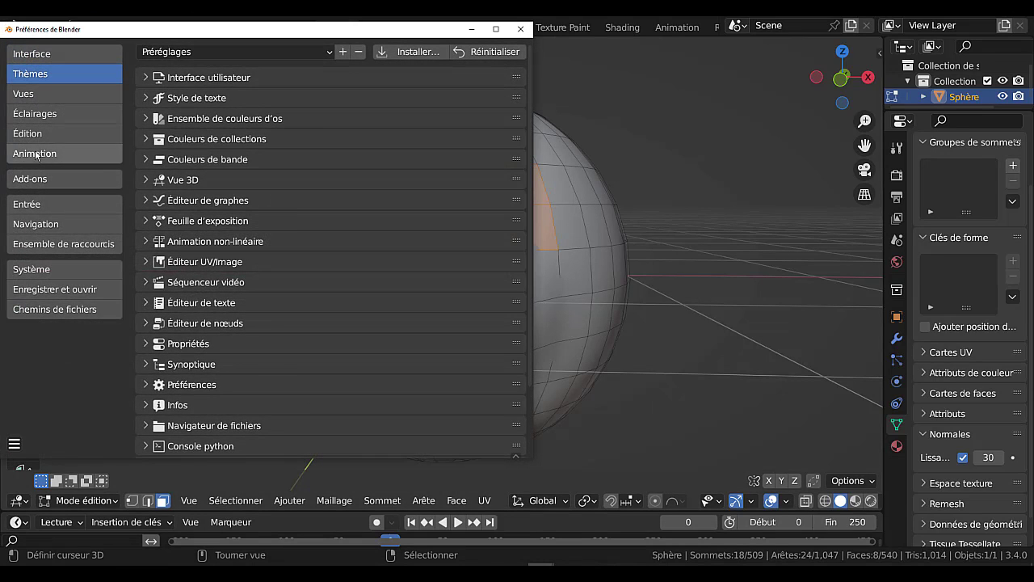
{"action": "left_click", "coordinate": [32, 178]}
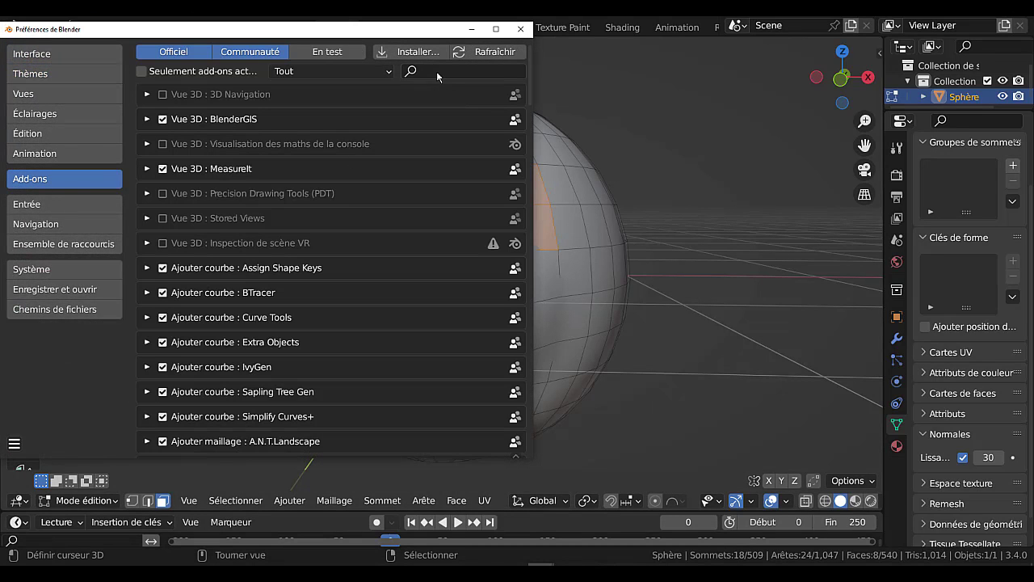
{"action": "left_click", "coordinate": [435, 71]}
{"action": "type", "text": "loop"}
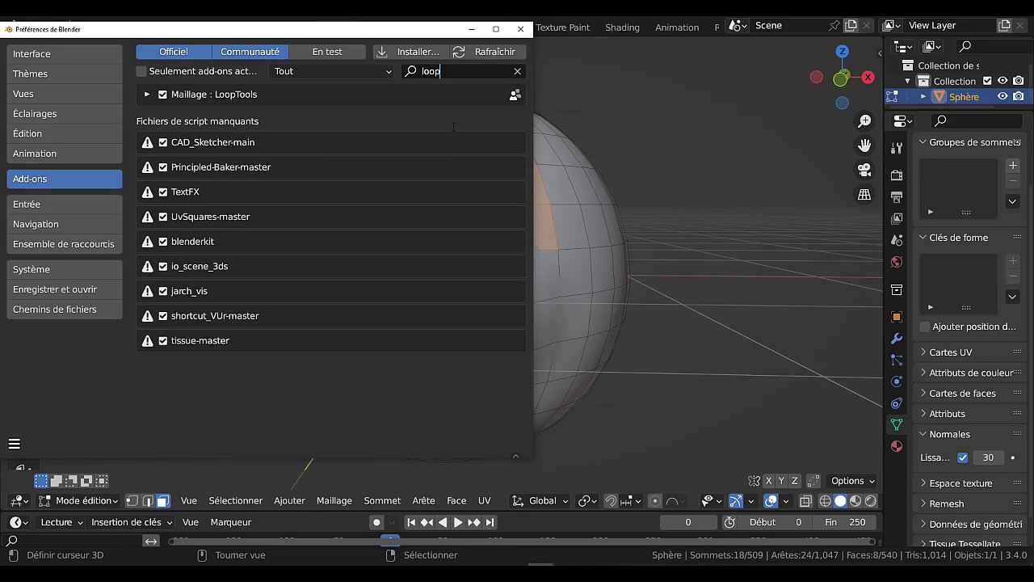
{"action": "type", "text": " tool"}
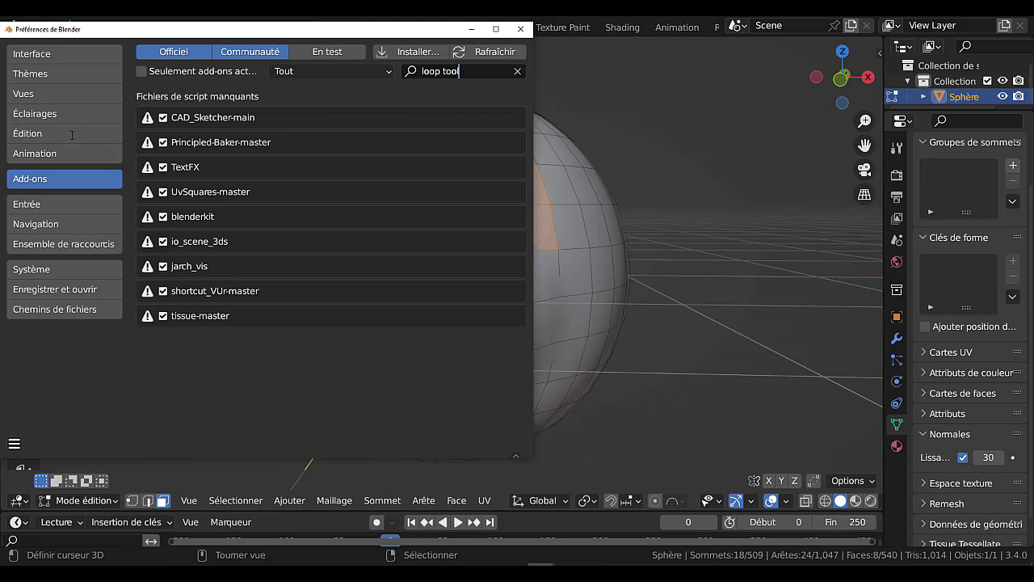
- Filter the add-on list to enabled add-ons only, keeping both the Official and Community categories active
{"action": "left_click", "coordinate": [173, 50]}
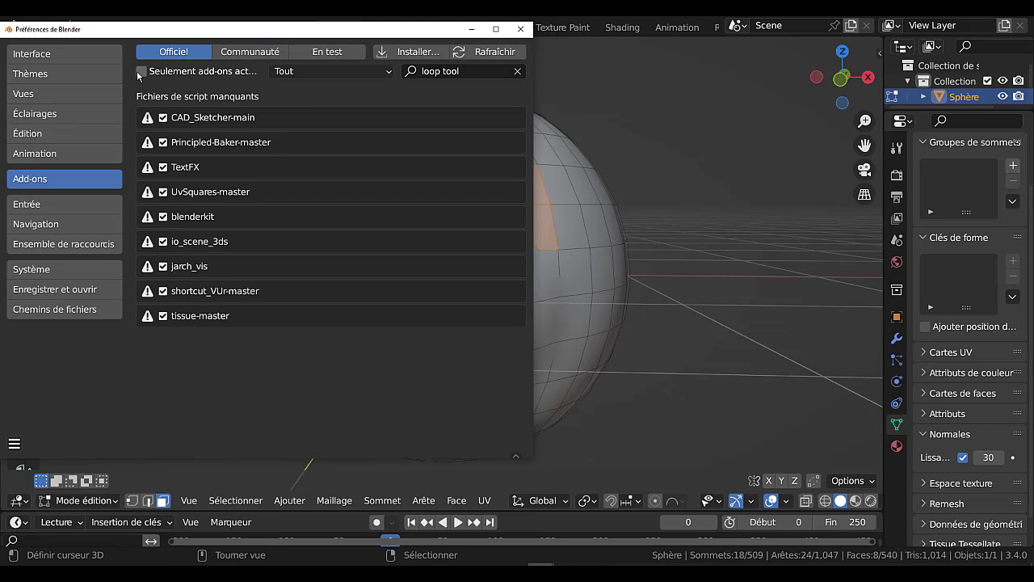
{"action": "left_click", "coordinate": [142, 72]}
{"action": "left_click", "coordinate": [142, 74]}
{"action": "left_click", "coordinate": [267, 55]}
{"action": "left_click", "coordinate": [194, 53]}
{"action": "left_click", "coordinate": [143, 71]}
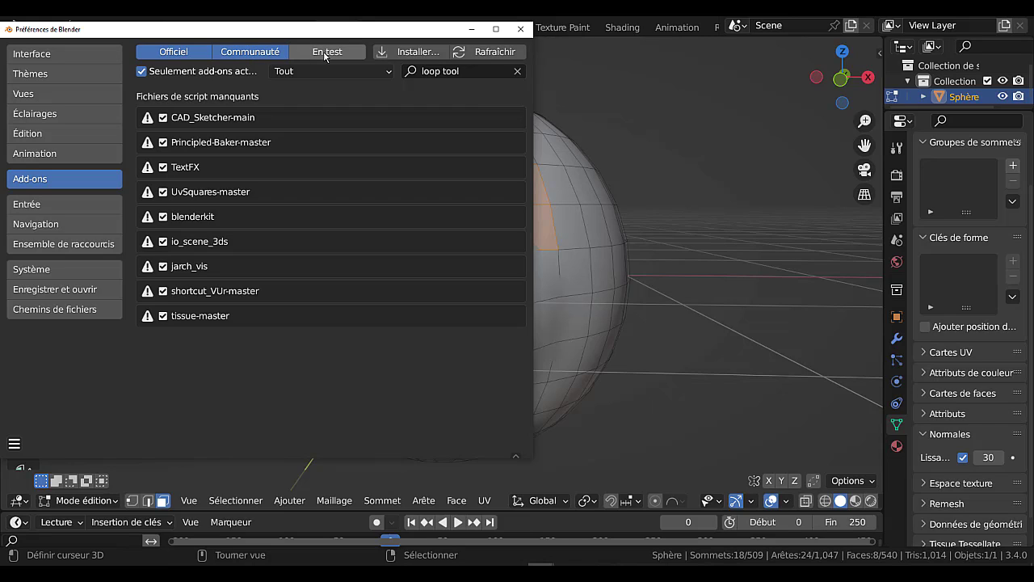
- Clear the add-on search and look through the enabled add-ons for LoopTools
{"action": "left_click", "coordinate": [518, 71]}
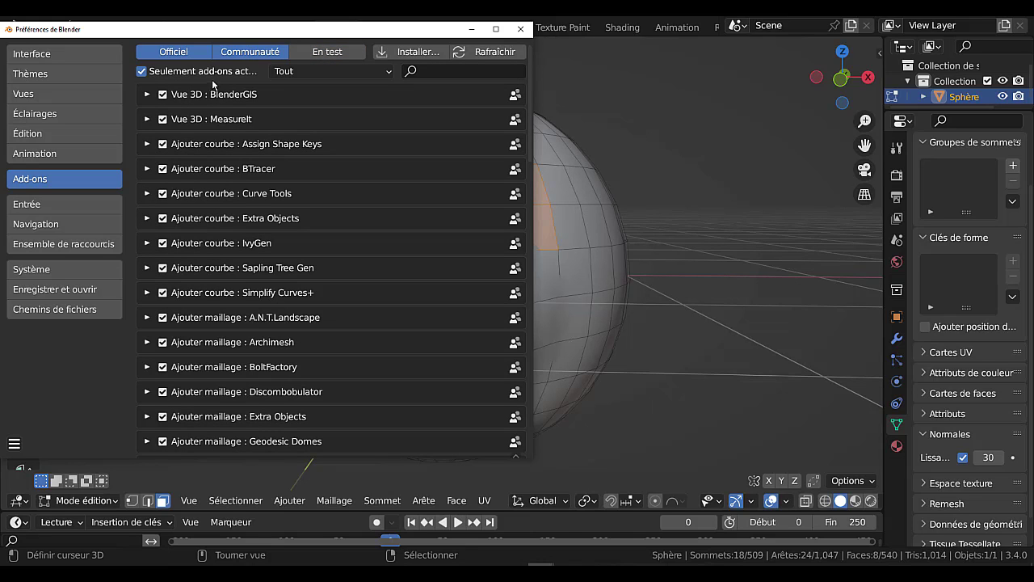
{"action": "scroll", "coordinate": [321, 231], "scroll_direction": "down", "scroll_amount": 12}
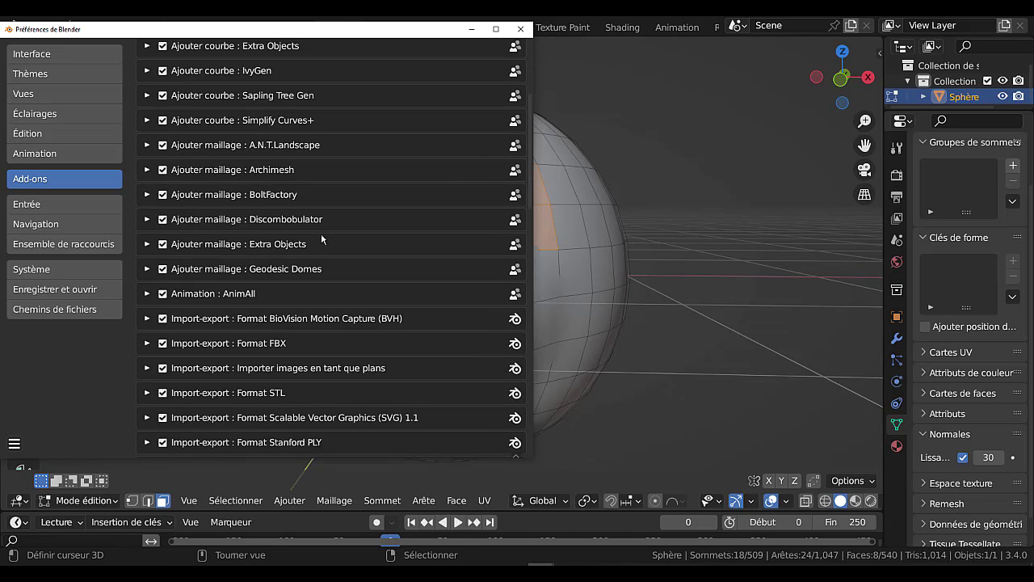
{"action": "scroll", "coordinate": [326, 233], "scroll_direction": "down", "scroll_amount": 10}
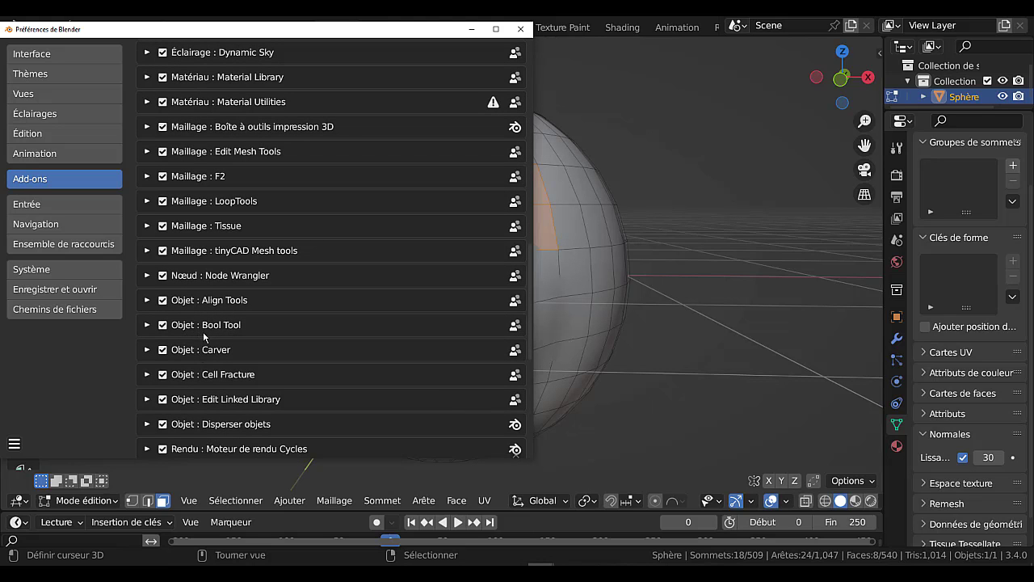
{"action": "scroll", "coordinate": [211, 336], "scroll_direction": "down", "scroll_amount": 2}
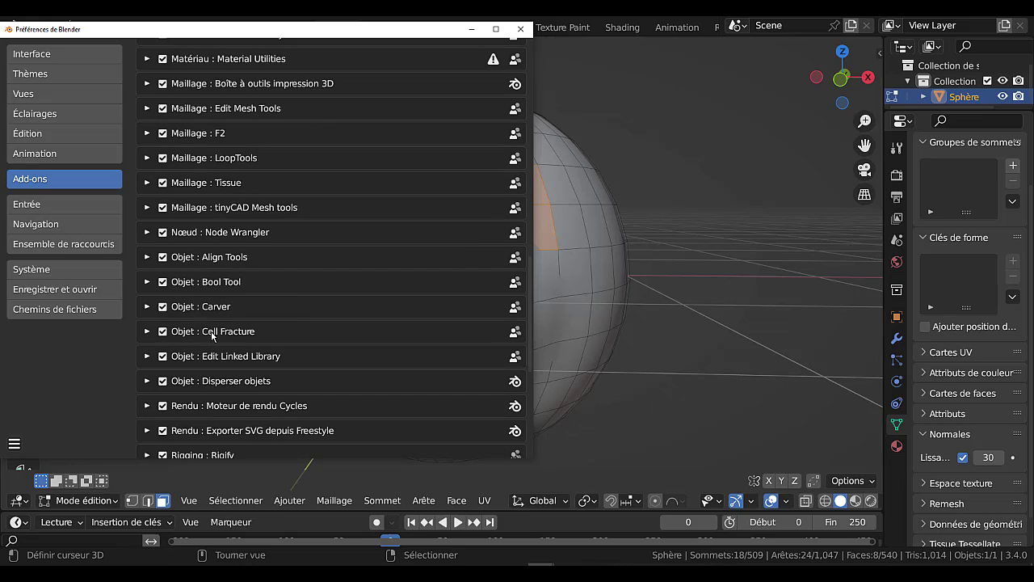
- Search the enabled add-ons for "mesh" to check that LoopTools is active, and close the preferences
{"action": "scroll", "coordinate": [214, 322], "scroll_direction": "up", "scroll_amount": 1}
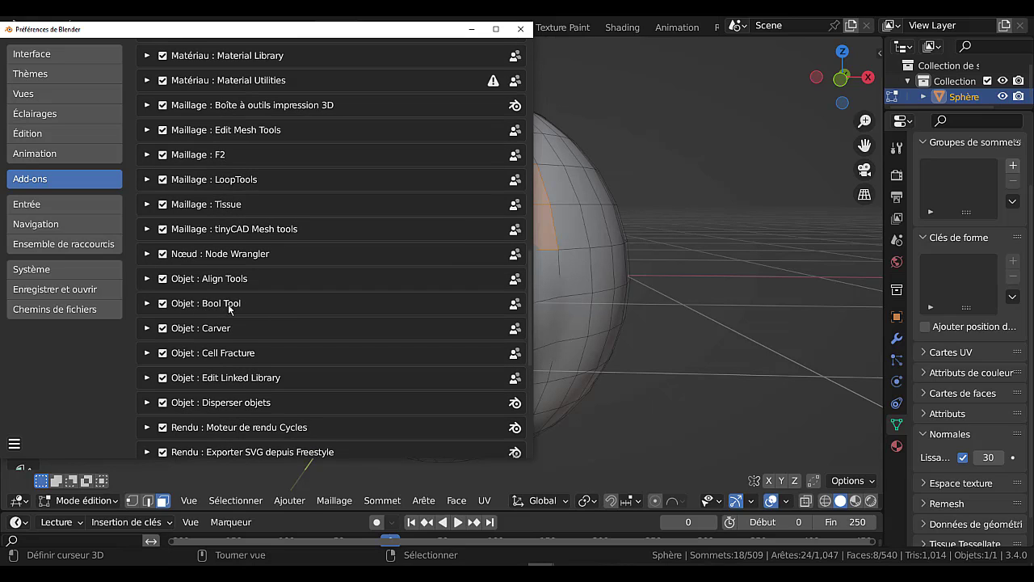
{"action": "scroll", "coordinate": [444, 93], "scroll_direction": "up", "scroll_amount": 20}
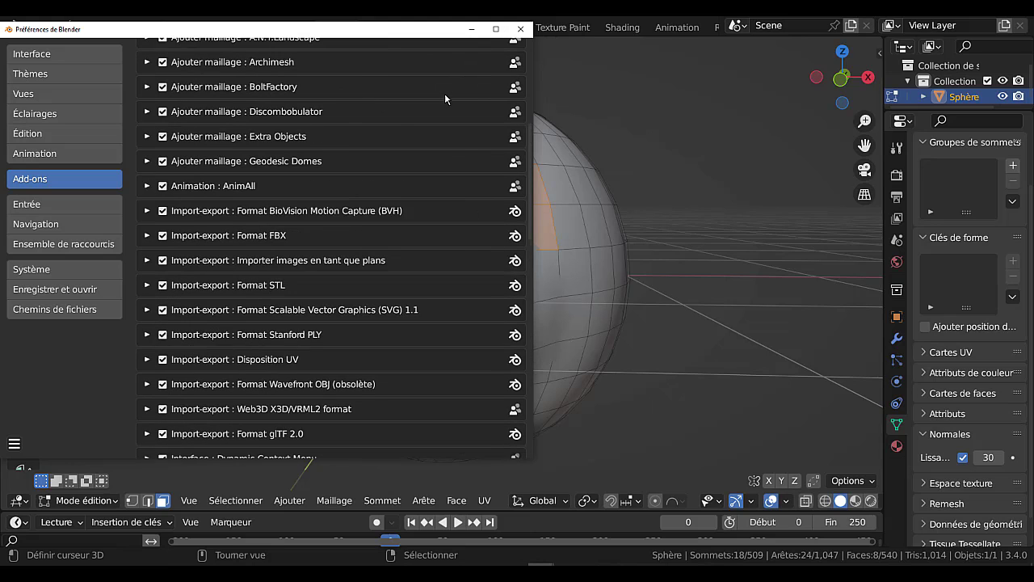
{"action": "left_click", "coordinate": [433, 72]}
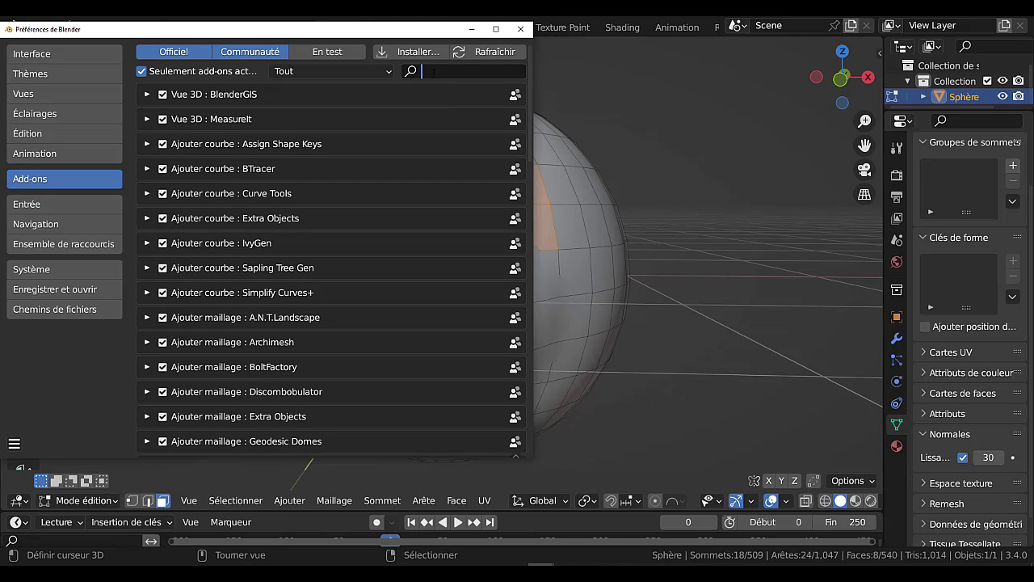
{"action": "type", "text": "mesh"}
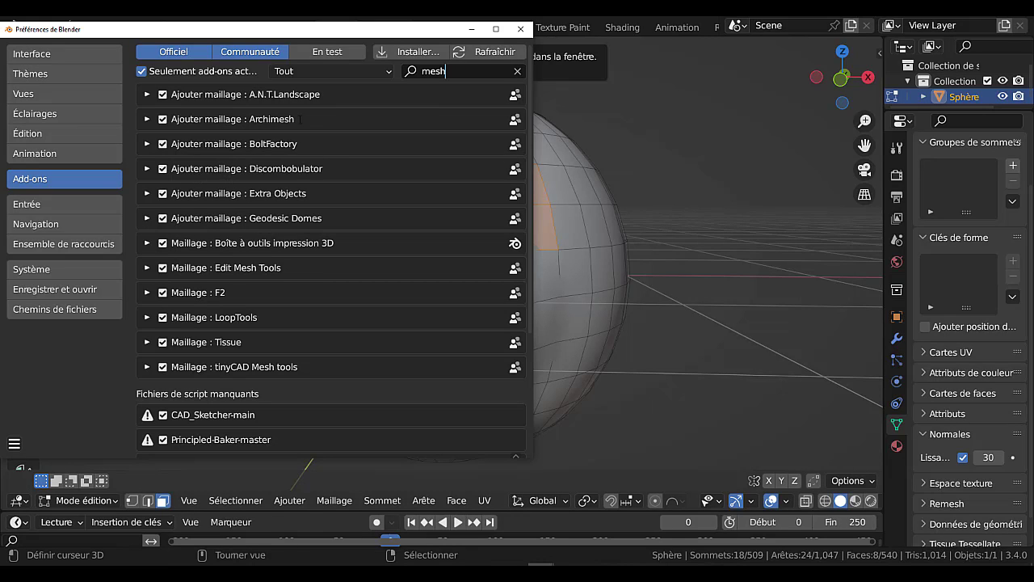
{"action": "left_click", "coordinate": [522, 31]}
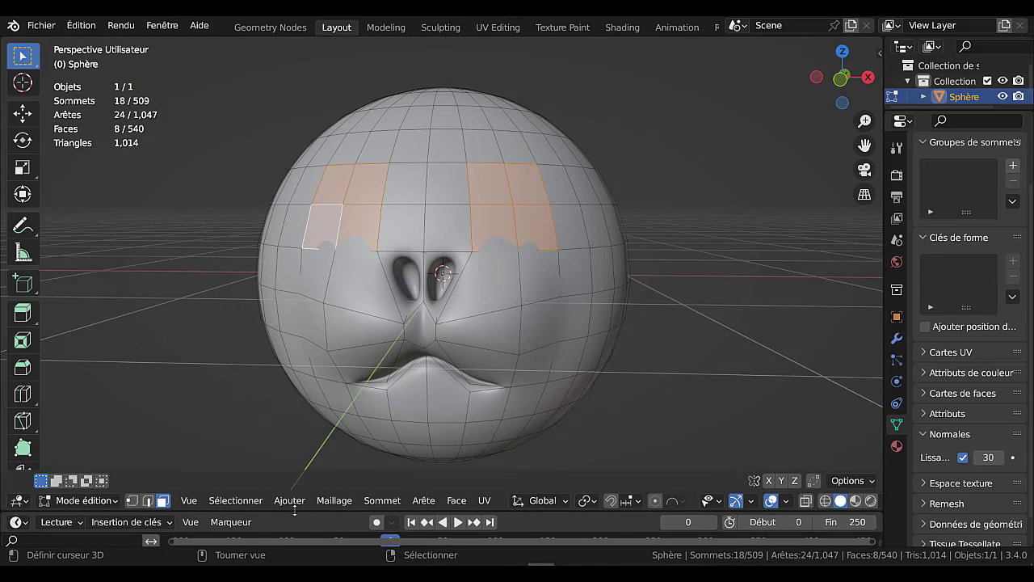
- Round the two selected eye face blocks into circles with the LoopTools Circle command while in front view
{"action": "key", "text": "KP_1"}
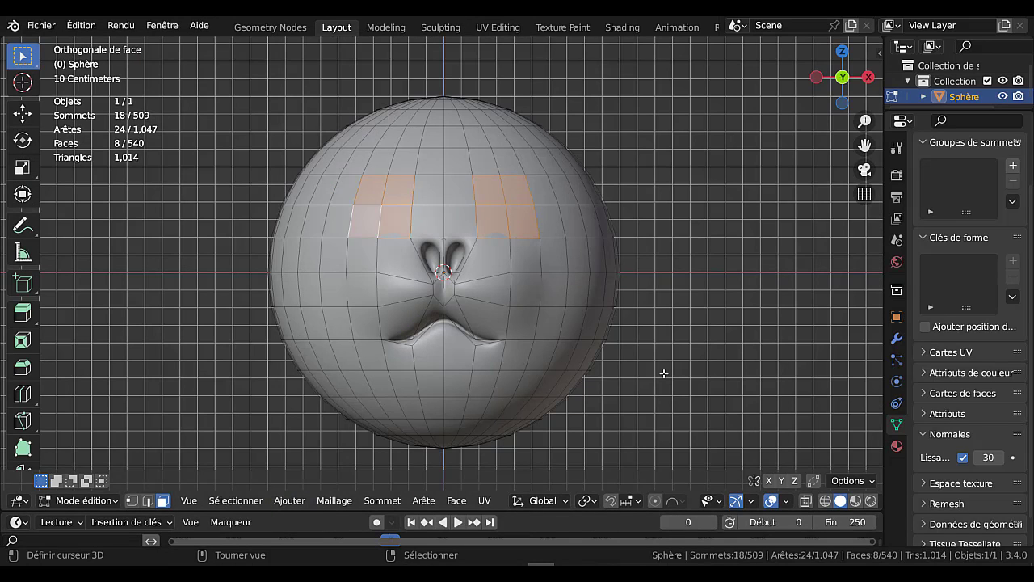
{"action": "middle_click_drag", "start_coordinate": [675, 363], "coordinate": [653, 375], "text": "shift"}
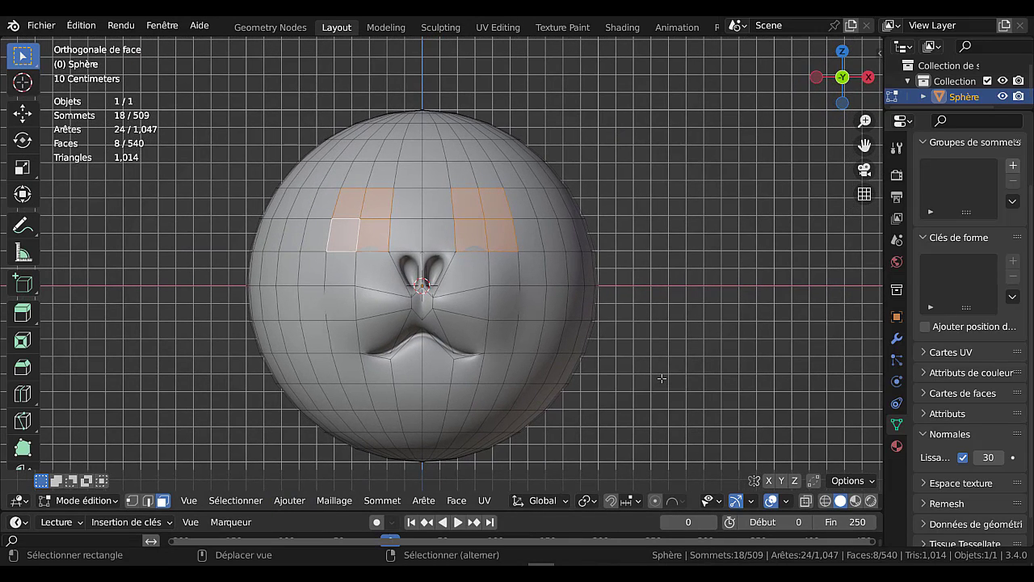
{"action": "left_click", "coordinate": [290, 500]}
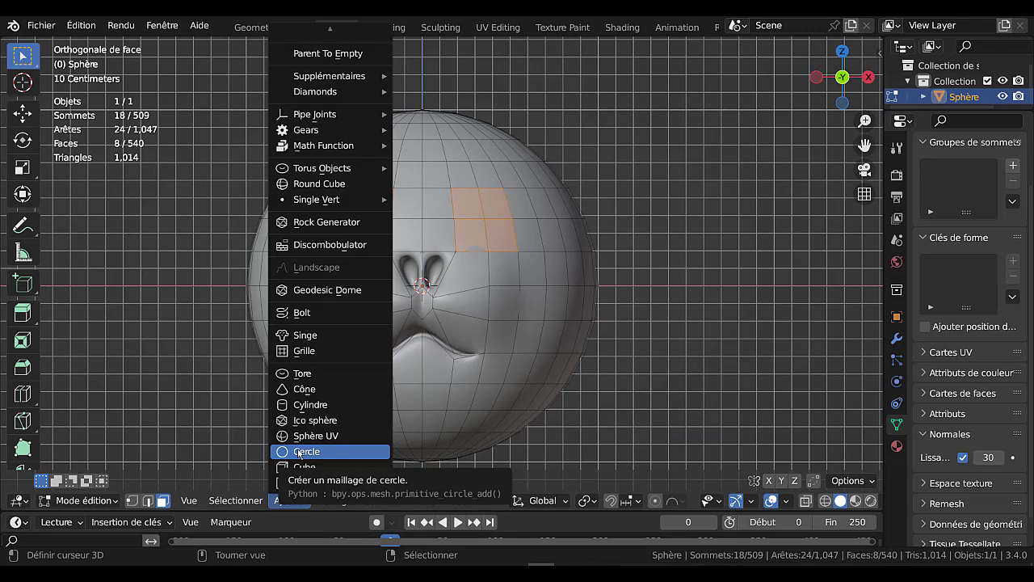
{"action": "key", "text": "q"}
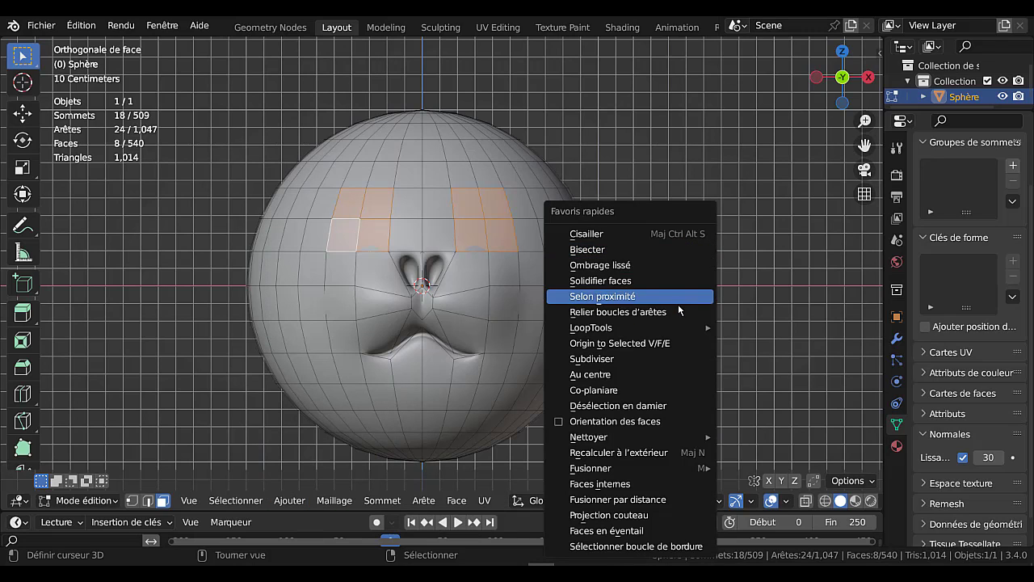
{"action": "mouse_move", "coordinate": [663, 328]}
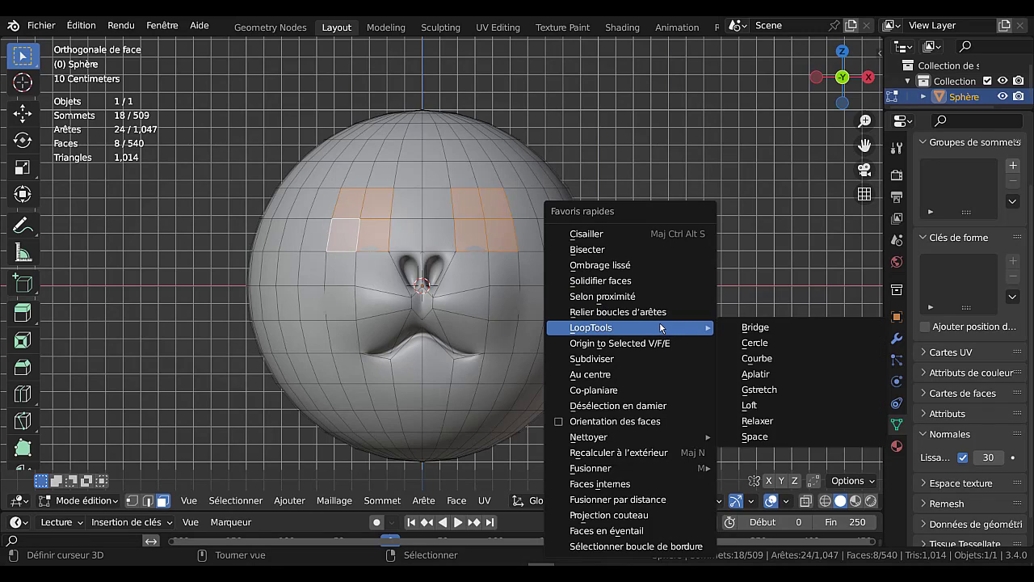
{"action": "left_click", "coordinate": [796, 343]}
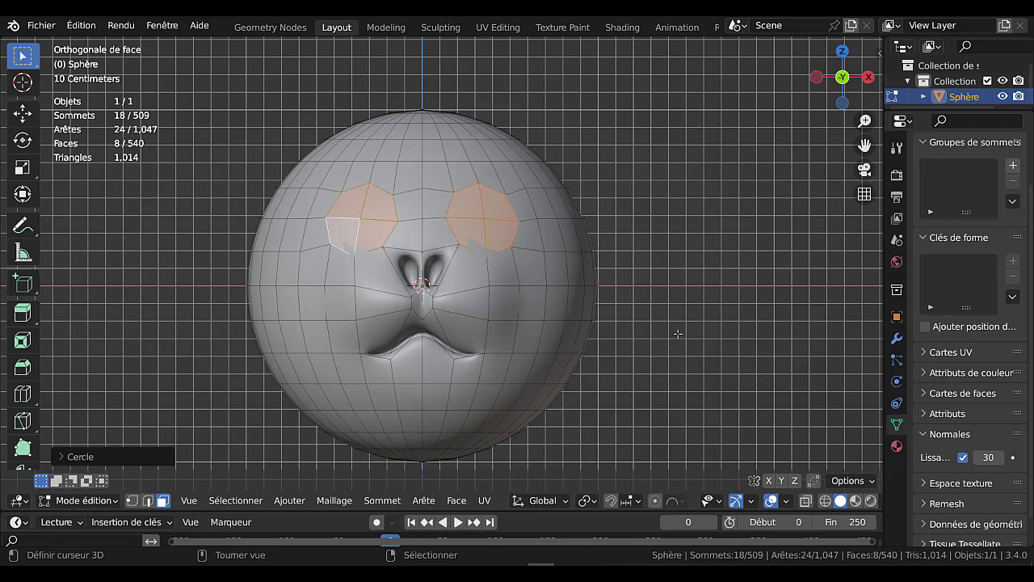
- Try to scale both eye circles down to about 0.74 and flatten them along Y with a scale of 0
{"action": "key", "text": "s"}
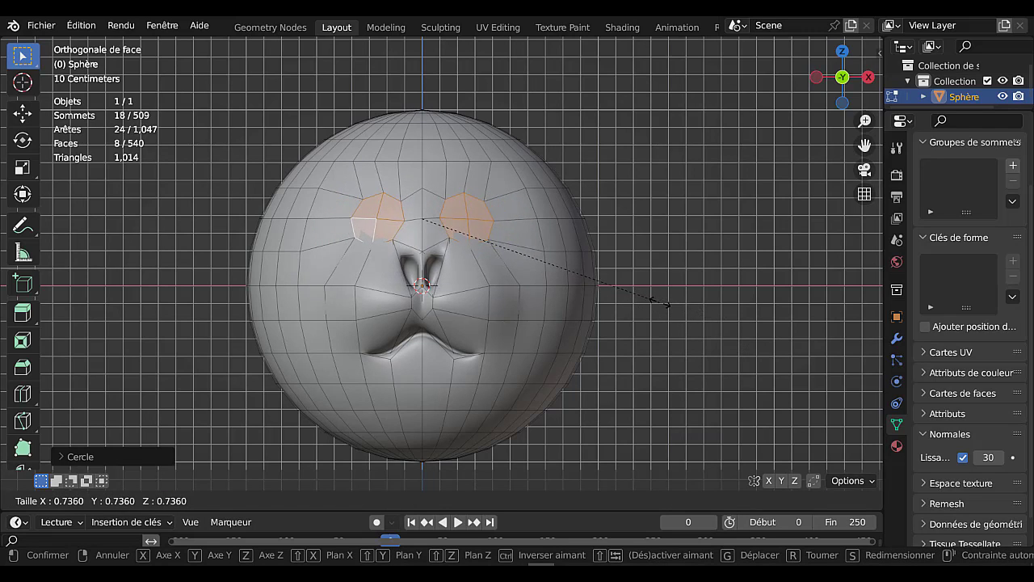
{"action": "left_click", "coordinate": [663, 303]}
{"action": "middle_click_drag", "start_coordinate": [606, 316], "coordinate": [380, 226]}
{"action": "middle_click_drag", "start_coordinate": [431, 256], "coordinate": [323, 228]}
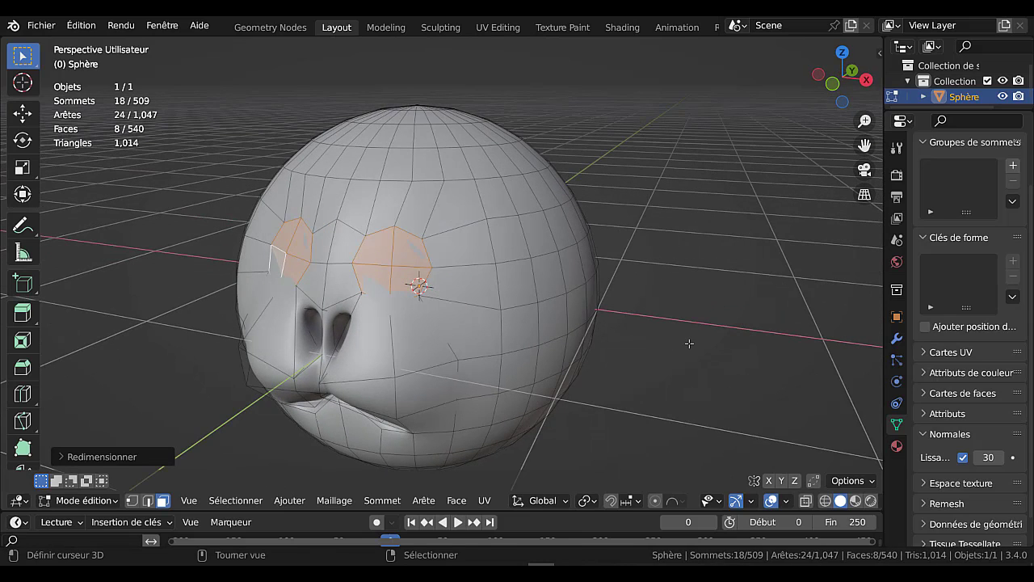
{"action": "key", "text": "s"}
{"action": "key", "text": "y"}
{"action": "key", "text": "0"}
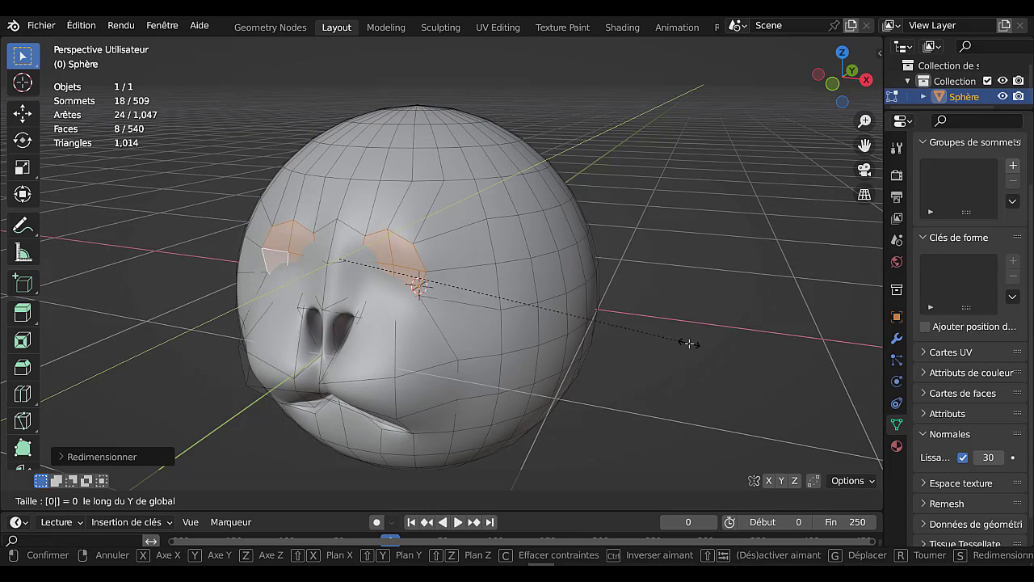
{"action": "key", "text": "Return"}
- Try to extrude the eye circles inward into sockets and scale their inner faces
{"action": "middle_click_drag", "start_coordinate": [685, 342], "coordinate": [580, 322]}
{"action": "key", "text": "e"}
{"action": "left_click", "coordinate": [497, 337]}
{"action": "key", "text": "Tab"}
{"action": "key", "text": "Tab"}
{"action": "key", "text": "s"}
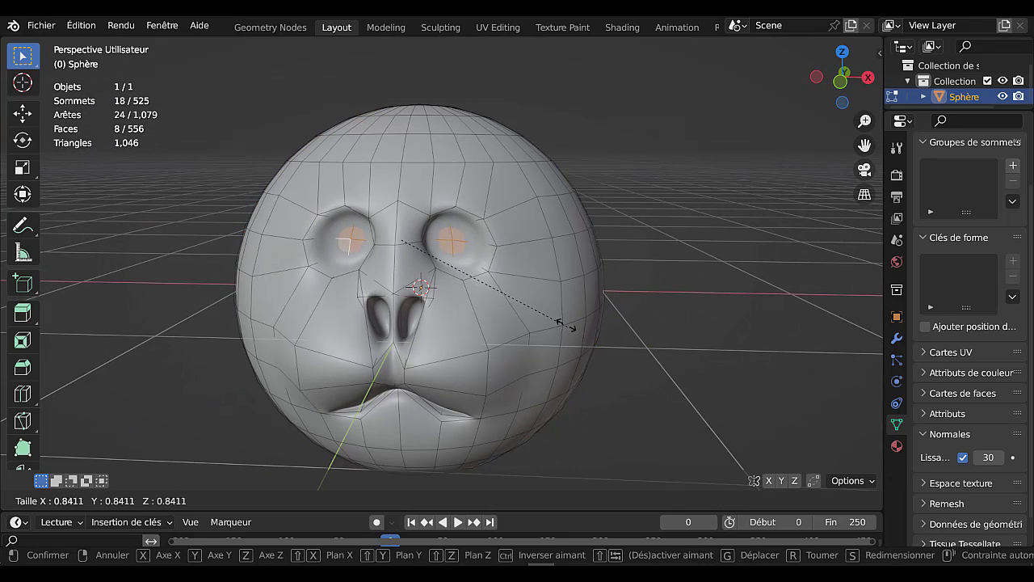
{"action": "left_click", "coordinate": [558, 314]}
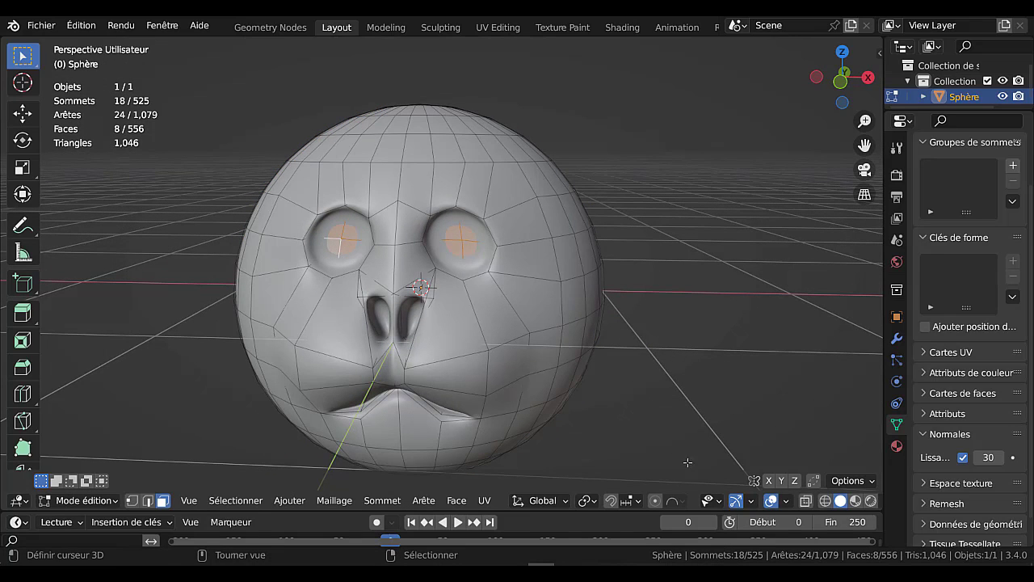
- Try the median point (Barycentre) as the pivot and scale the inner socket faces to about 0.86
{"action": "left_click", "coordinate": [588, 500]}
{"action": "left_click", "coordinate": [627, 431]}
{"action": "key", "text": "s"}
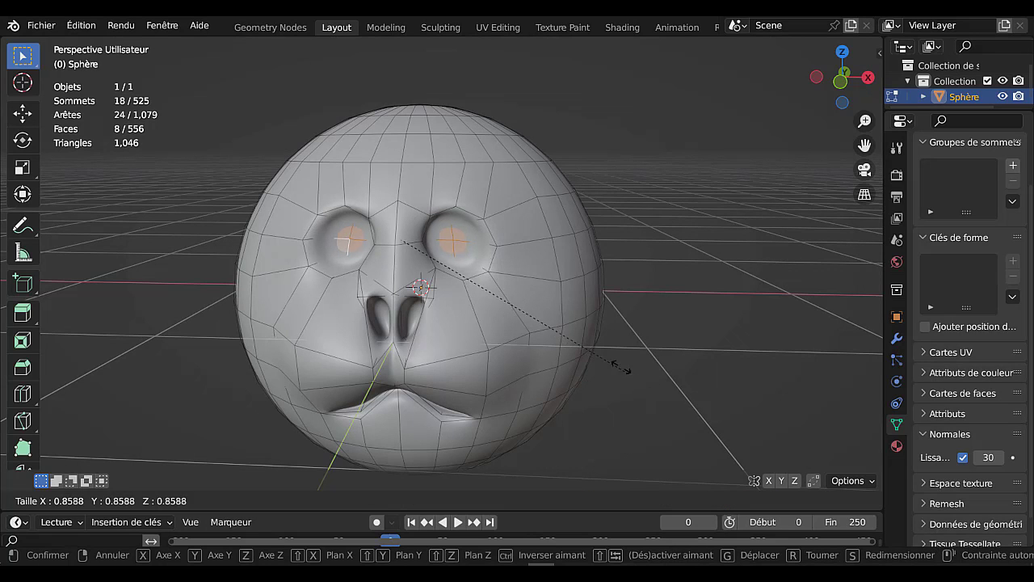
{"action": "left_click", "coordinate": [616, 365]}
{"action": "middle_click_drag", "start_coordinate": [616, 364], "coordinate": [590, 374]}
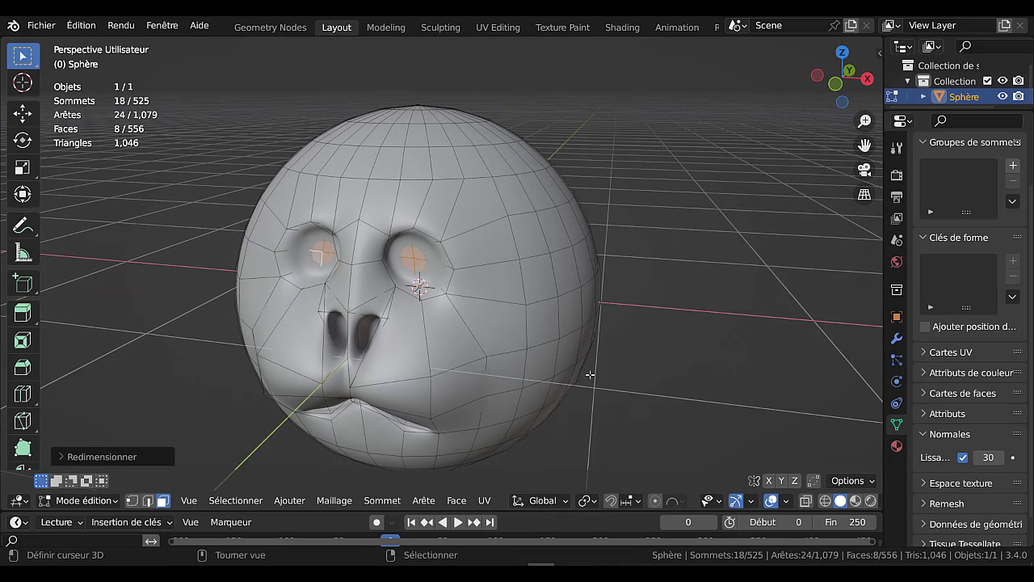
- Try to extrude the inner socket faces outward by about 0.047 m as eyeballs and preview the smooth head in Object Mode
{"action": "key", "text": "e"}
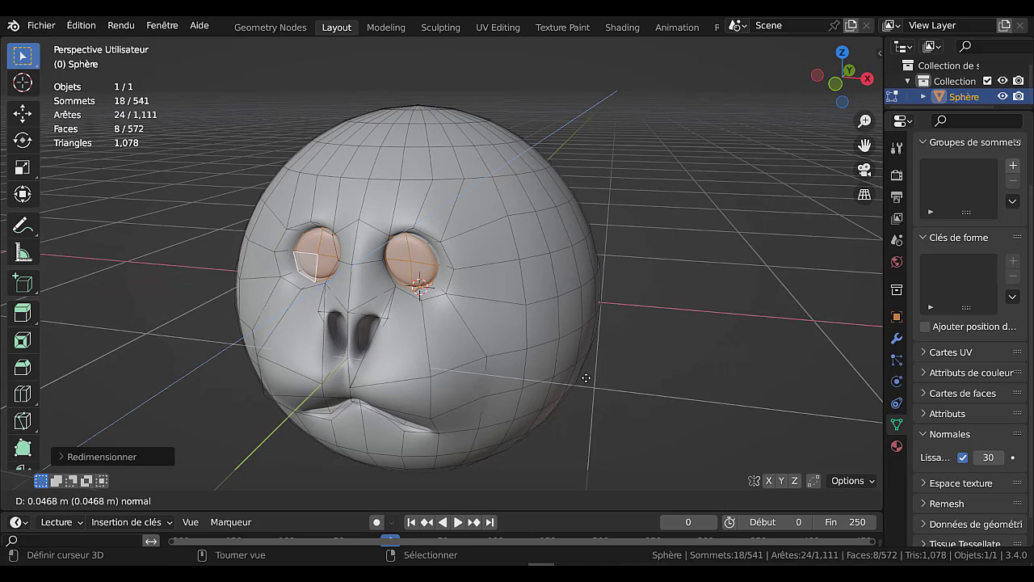
{"action": "left_click", "coordinate": [581, 377]}
{"action": "key", "text": "Tab"}
{"action": "middle_click_drag", "start_coordinate": [610, 349], "coordinate": [551, 354]}
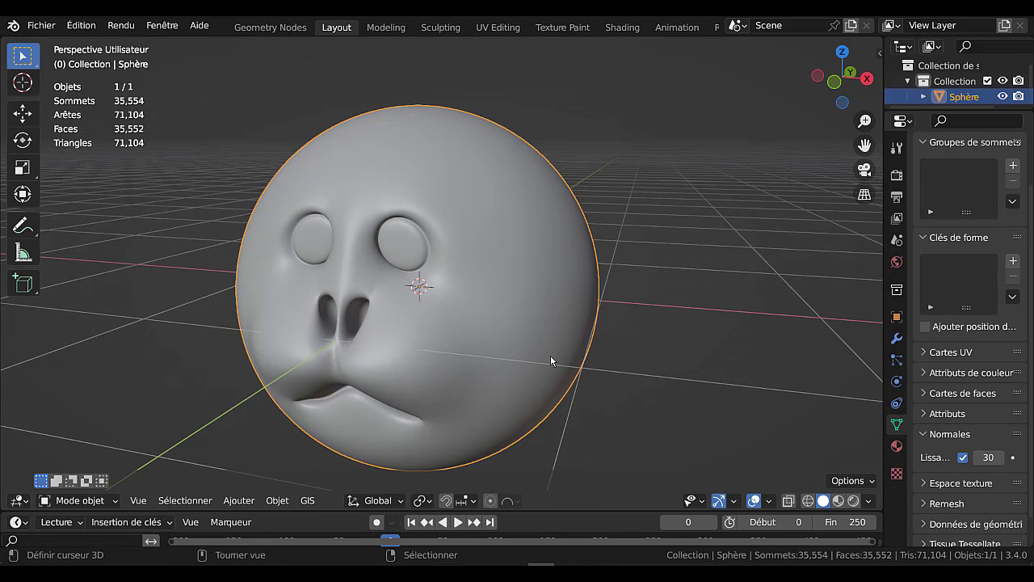
- Undo the eye extrusions, flattening and scaling, going back to the LoopTools circles
{"action": "key", "text": "Tab"}
{"action": "key", "text": "ctrl+z"}
{"action": "key", "text": "ctrl+z"}
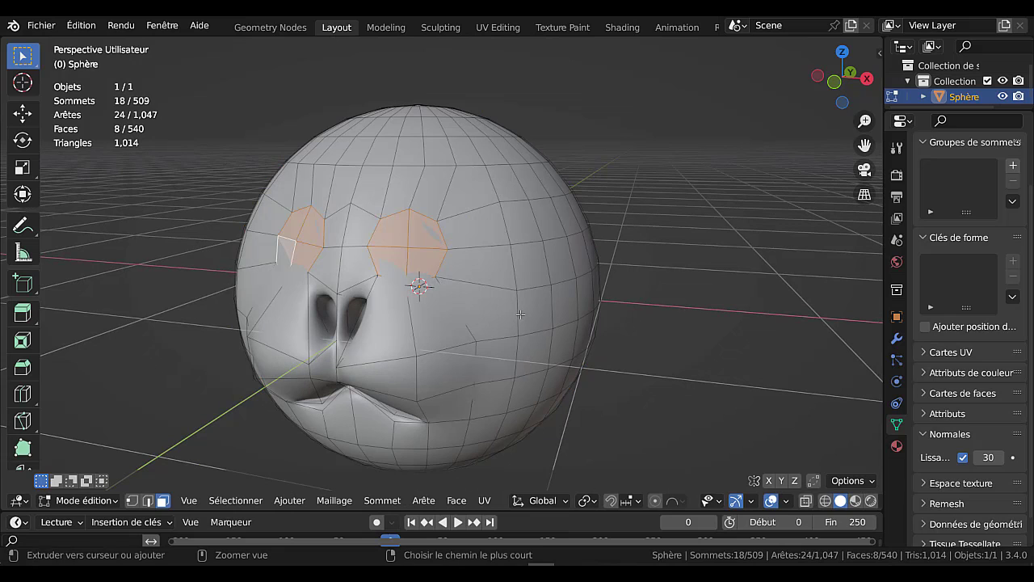
{"action": "key", "text": "ctrl+z"}
{"action": "middle_click_drag", "start_coordinate": [517, 308], "coordinate": [506, 234]}
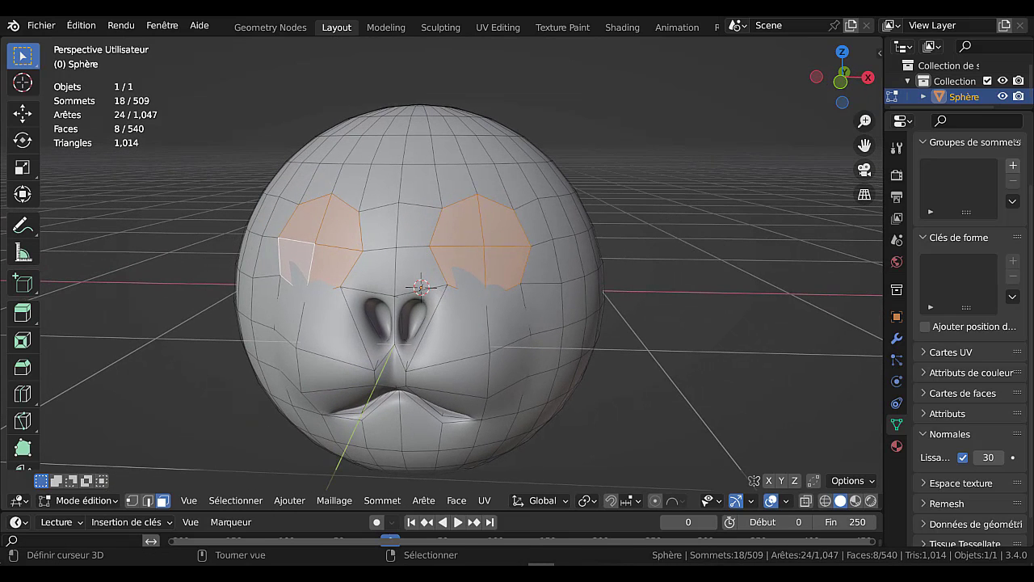
- Set the pivot point to individual origins (Origines individuelles) and scale both eye circles down to about 0.75
{"action": "key", "text": "s"}
{"action": "key", "text": "Escape"}
{"action": "left_click", "coordinate": [596, 502]}
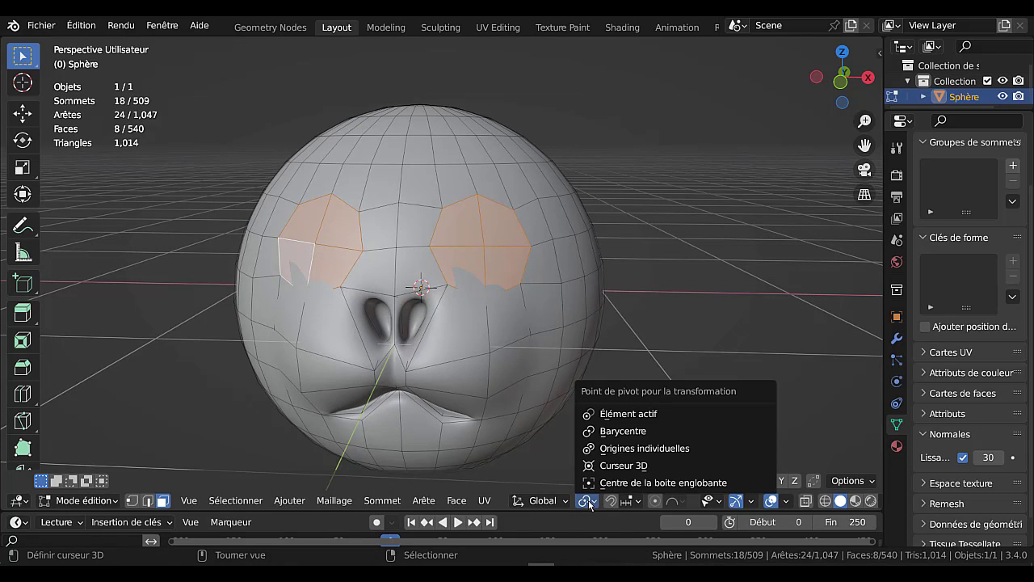
{"action": "left_click", "coordinate": [607, 448]}
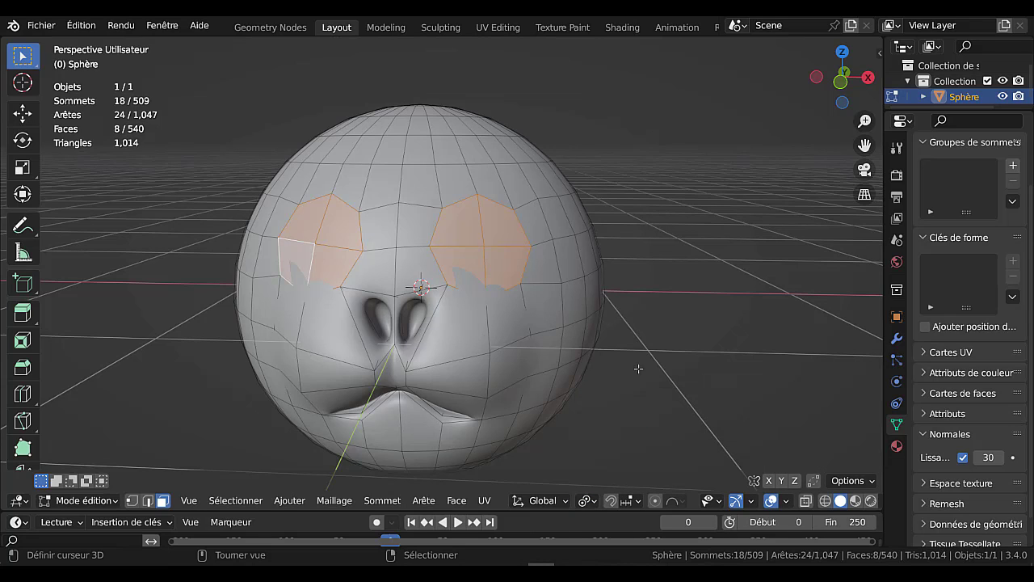
{"action": "key", "text": "s"}
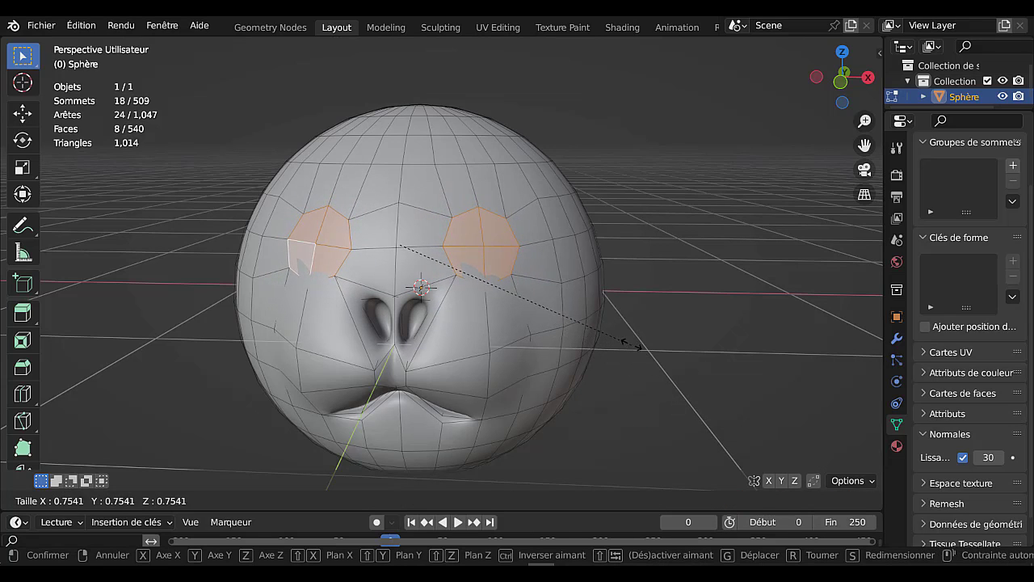
{"action": "left_click", "coordinate": [615, 374]}
{"action": "middle_click_drag", "start_coordinate": [615, 374], "coordinate": [551, 387]}
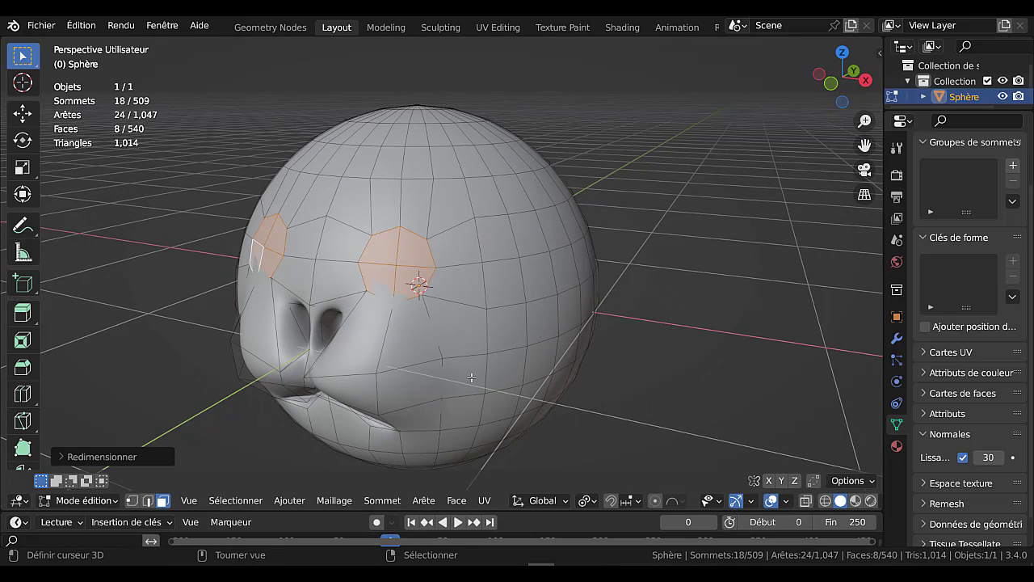
- Move the eye circles about 0.13 m into the head along Y and preview the hollows in Object Mode
{"action": "key", "text": "g"}
{"action": "key", "text": "y"}
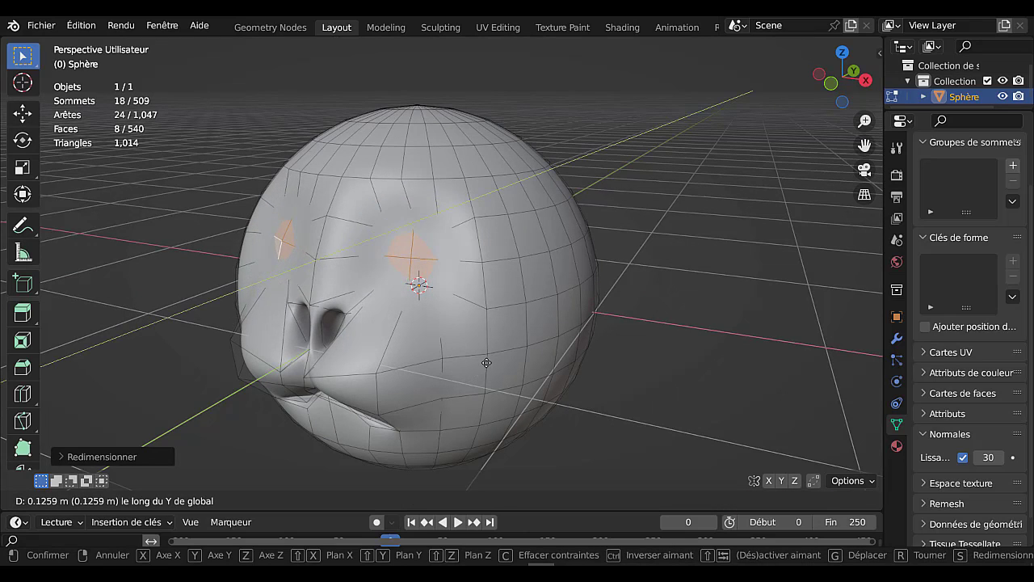
{"action": "left_click", "coordinate": [491, 371]}
{"action": "key", "text": "Tab"}
{"action": "mouse_move", "coordinate": [492, 366]}
{"action": "middle_mouse_down"}
{"action": "mouse_move", "coordinate": [541, 362]}
{"action": "mouse_move", "coordinate": [507, 348]}
{"action": "mouse_move", "coordinate": [493, 359]}
{"action": "middle_mouse_up"}
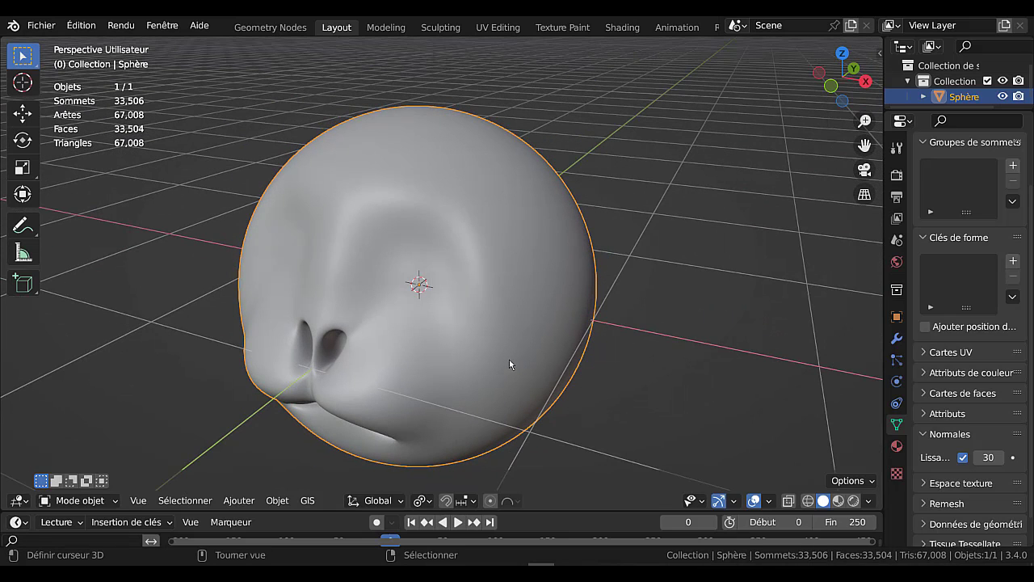
{"action": "key", "text": "Tab"}
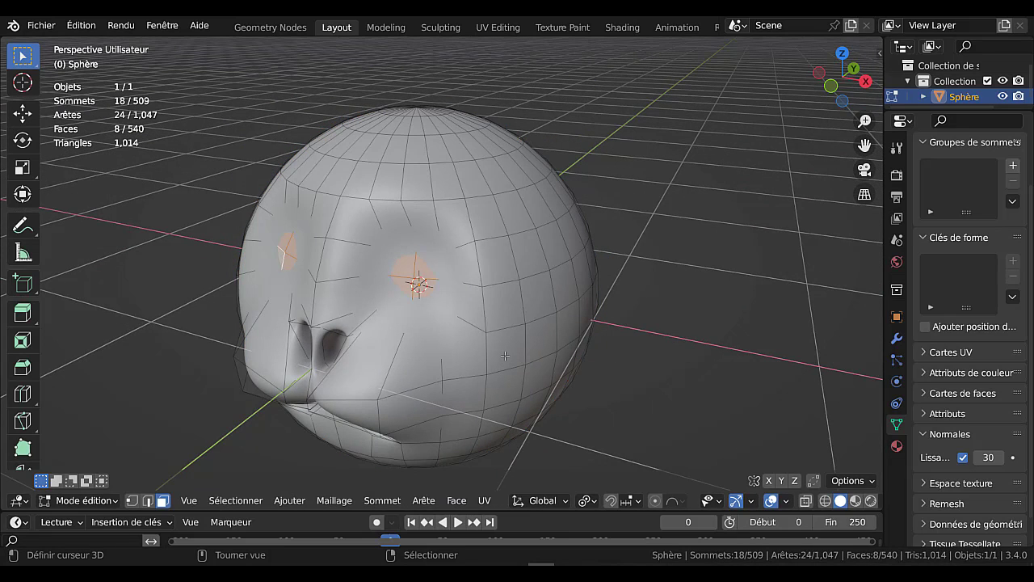
- Extrude the eye faces in place, push the new faces inward along Y, and preview the sockets in Object Mode
{"action": "key", "text": "e"}
{"action": "right_click", "coordinate": [505, 356]}
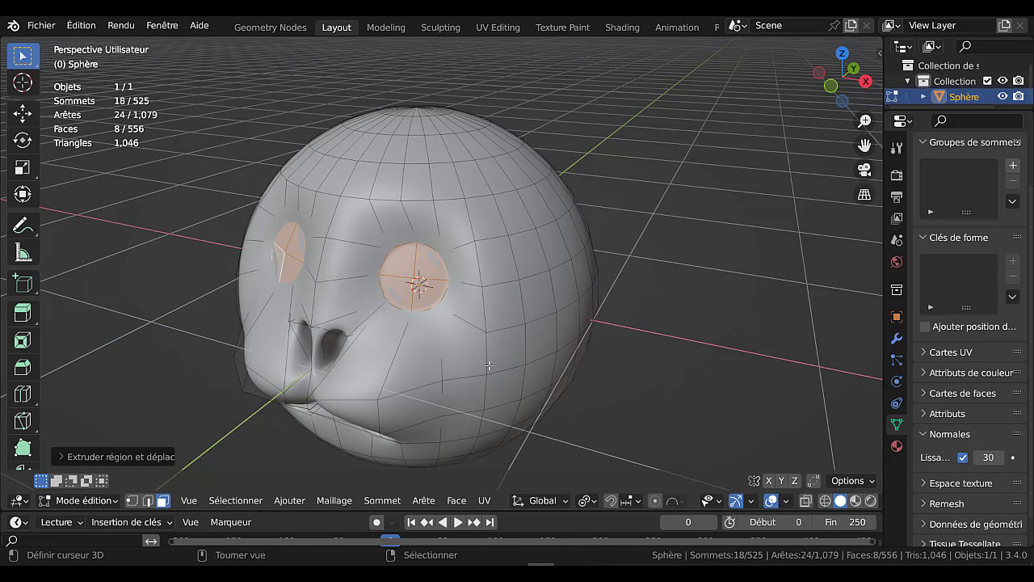
{"action": "key", "text": "g"}
{"action": "key", "text": "y"}
{"action": "left_click", "coordinate": [492, 362]}
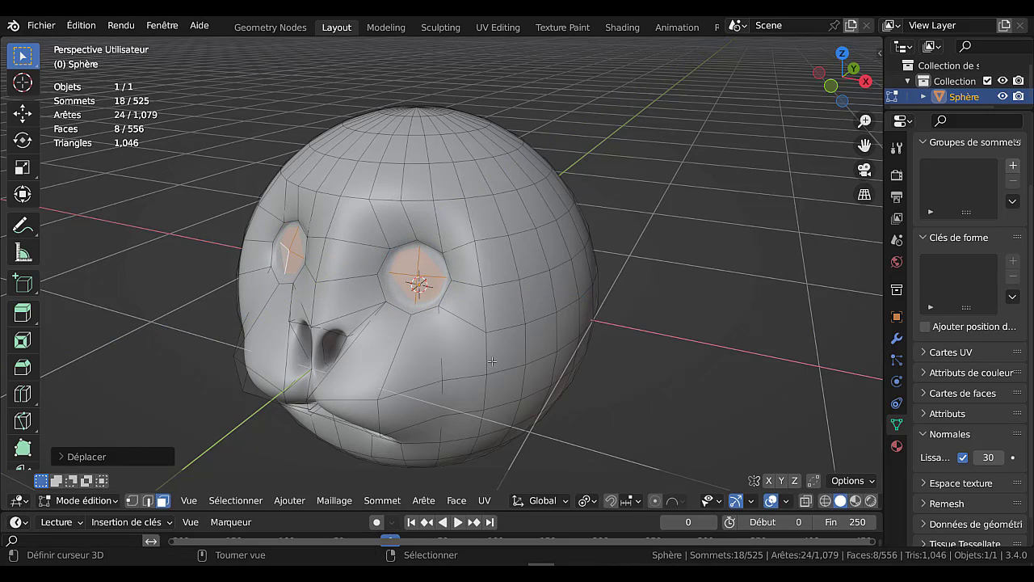
{"action": "key", "text": "Tab"}
{"action": "middle_click_drag", "start_coordinate": [528, 359], "coordinate": [500, 360]}
{"action": "scroll", "coordinate": [495, 356], "scroll_direction": "up", "scroll_amount": 2}
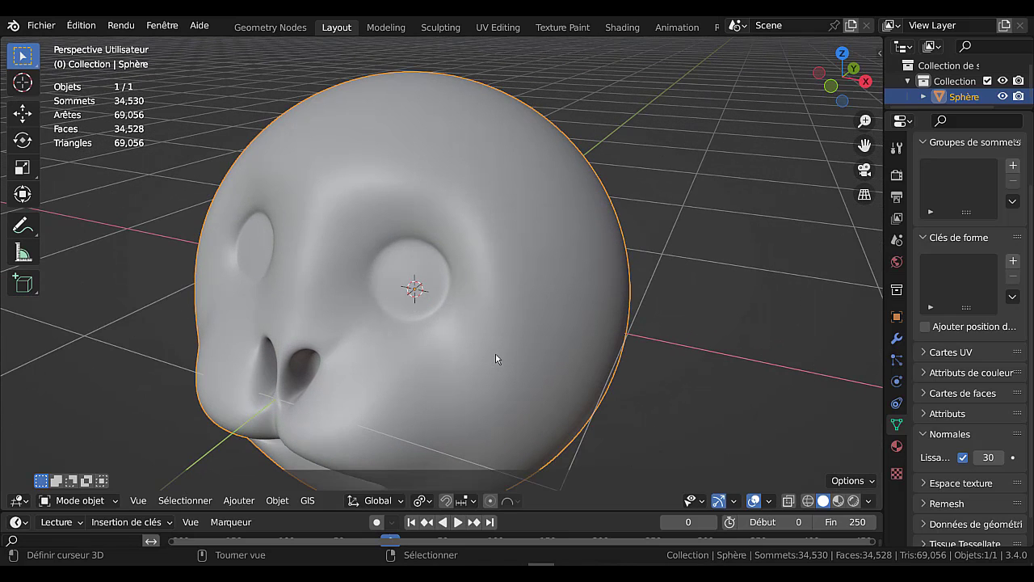
- Extrude the eye faces in place, pull them about 0.026 m forward along Y, and preview the result in Object Mode
{"action": "key", "text": "Tab"}
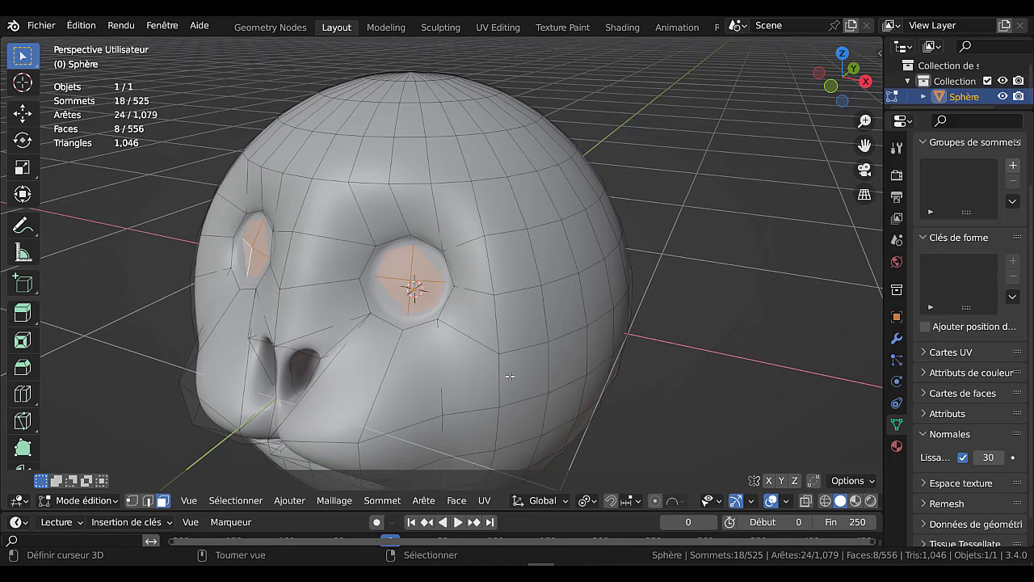
{"action": "key", "text": "s"}
{"action": "left_click", "coordinate": [505, 368]}
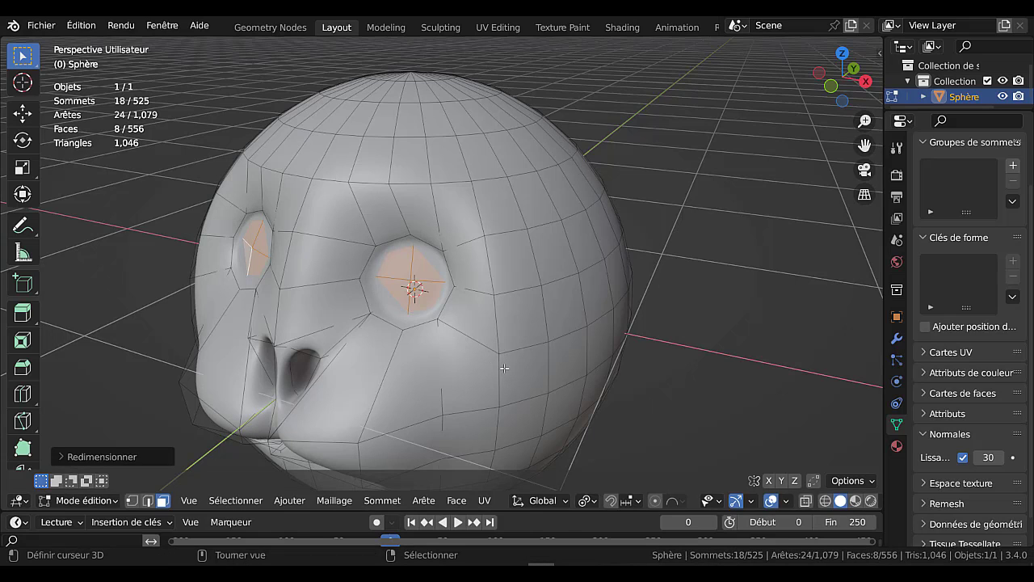
{"action": "key", "text": "e"}
{"action": "key", "text": "Escape"}
{"action": "key", "text": "g"}
{"action": "key", "text": "y"}
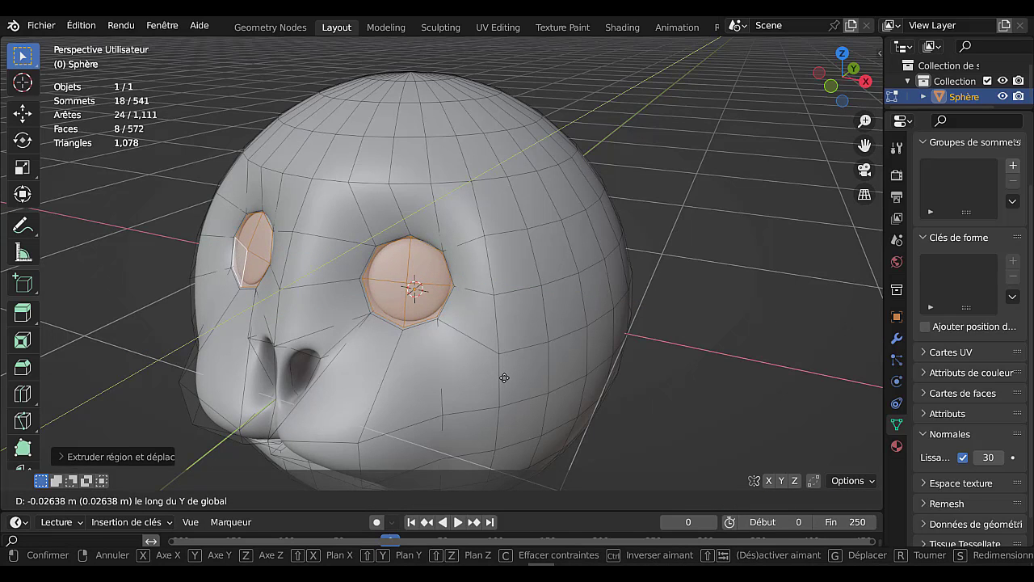
{"action": "left_click", "coordinate": [504, 377]}
{"action": "middle_click_drag", "start_coordinate": [505, 368], "coordinate": [553, 373]}
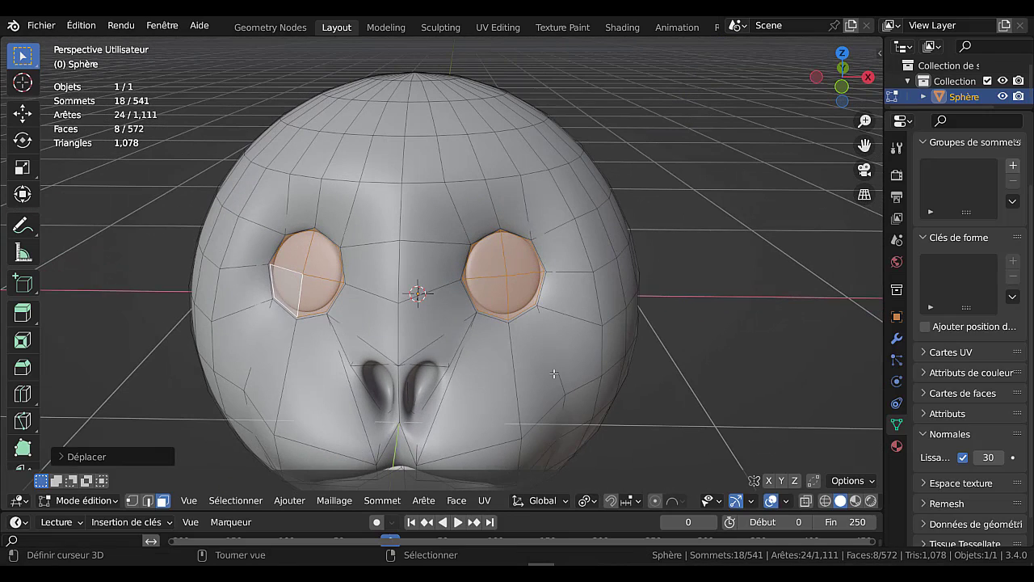
{"action": "key", "text": "Tab"}
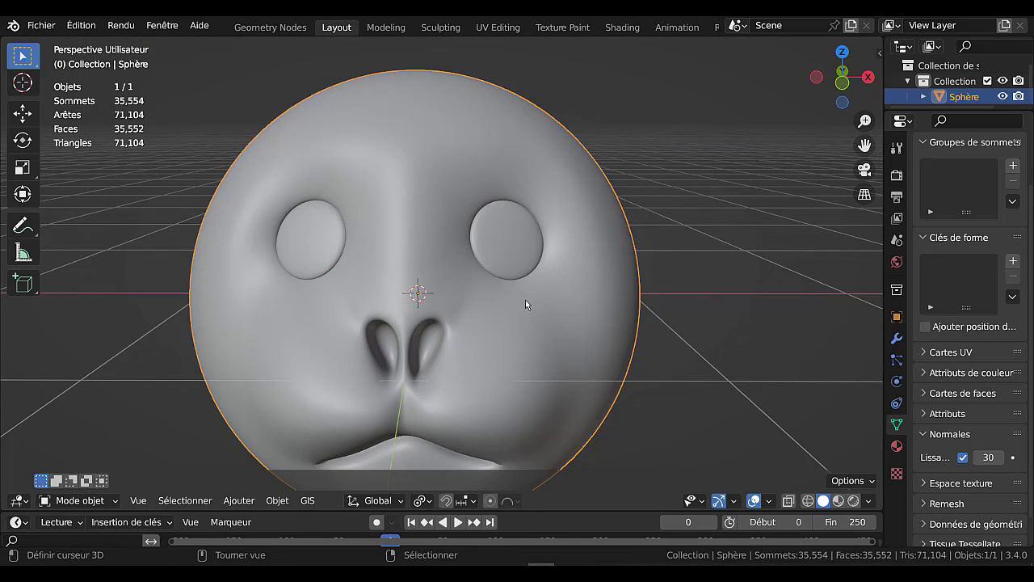
- Select the upper rim edges of both eye sockets, raise them about 0.08 m along Z, and preview the head in Object Mode
{"action": "key", "text": "Tab"}
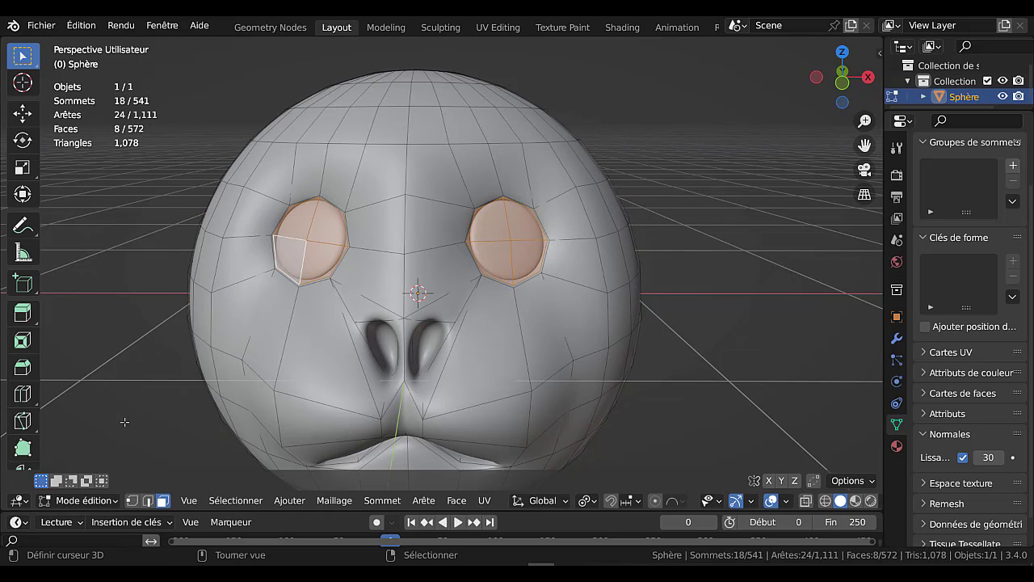
{"action": "left_click", "coordinate": [148, 501]}
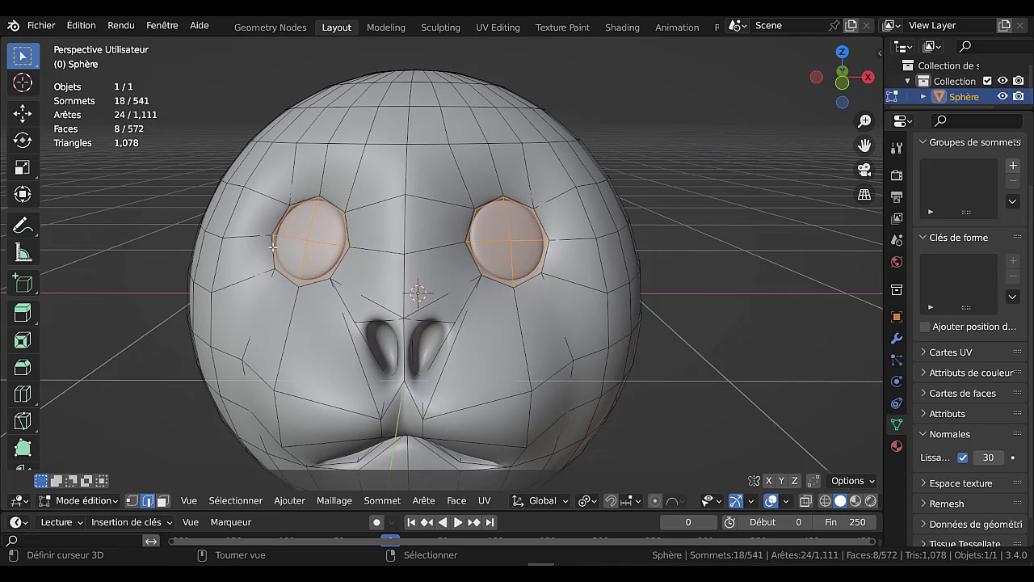
{"action": "left_click", "coordinate": [298, 199]}
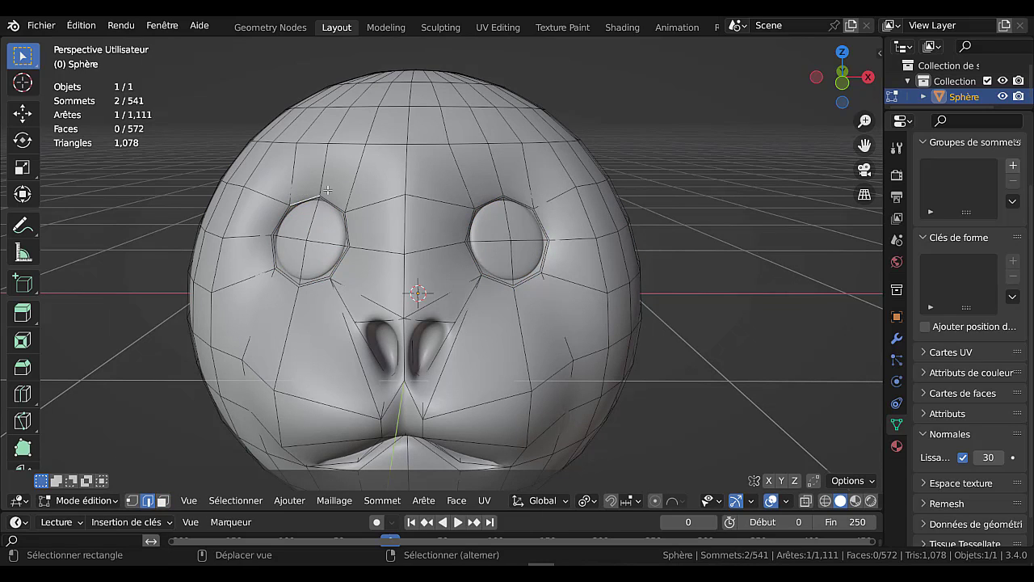
{"action": "left_click", "coordinate": [511, 196], "text": "shift"}
{"action": "middle_click_drag", "start_coordinate": [511, 195], "coordinate": [505, 301]}
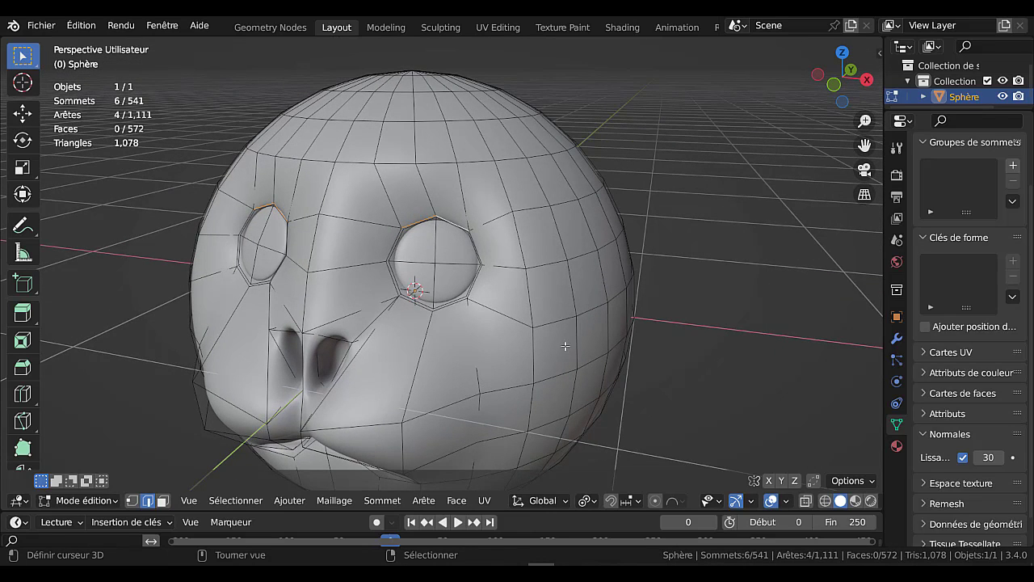
{"action": "middle_click_drag", "start_coordinate": [565, 346], "coordinate": [570, 343]}
{"action": "key", "text": "g"}
{"action": "key", "text": "z"}
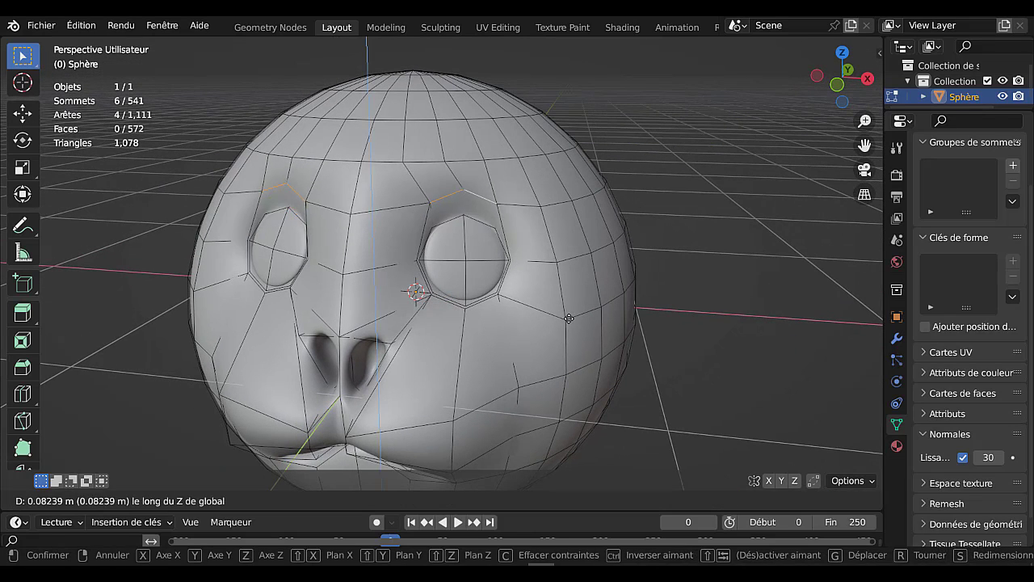
{"action": "left_click", "coordinate": [576, 321]}
{"action": "key", "text": "Tab"}
{"action": "middle_click_drag", "start_coordinate": [576, 317], "coordinate": [605, 301]}
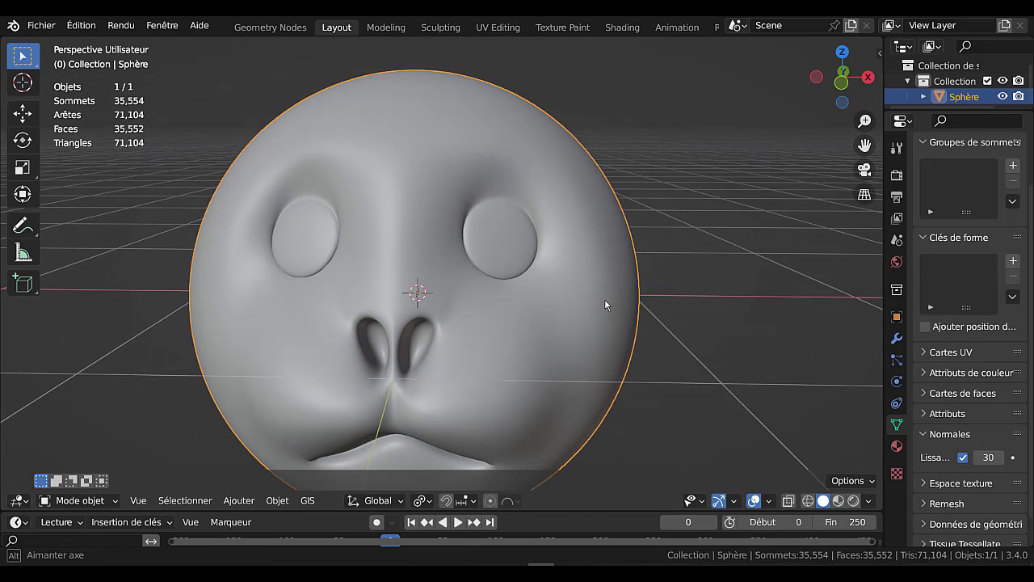
{"action": "scroll", "coordinate": [604, 300], "scroll_direction": "down", "scroll_amount": 1}
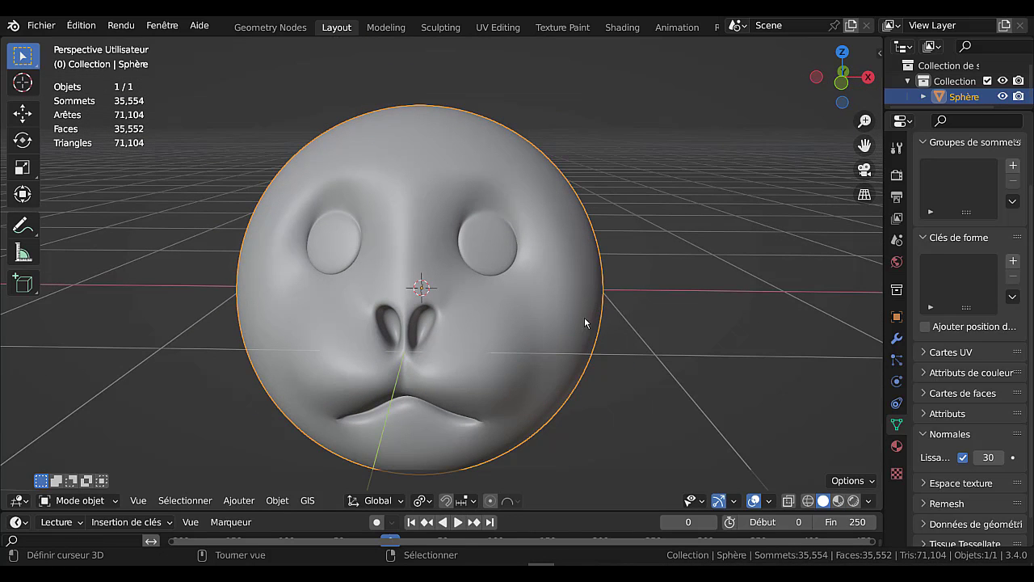
- Select the outer corner vertices of both eyes, change the pivot point, scale them apart to about 1.4, and preview the almond shape
{"action": "key", "text": "Tab"}
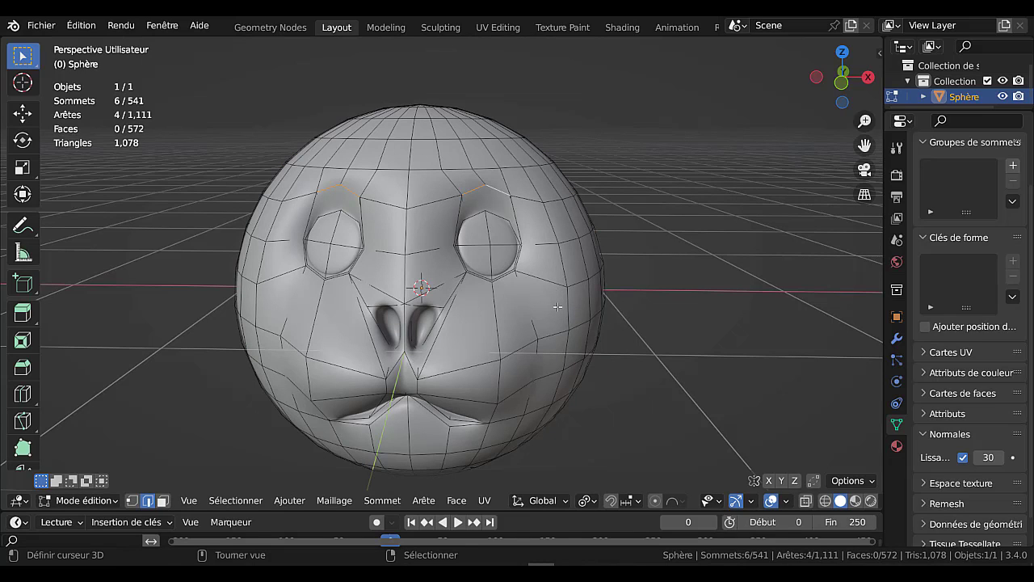
{"action": "left_click", "coordinate": [133, 500]}
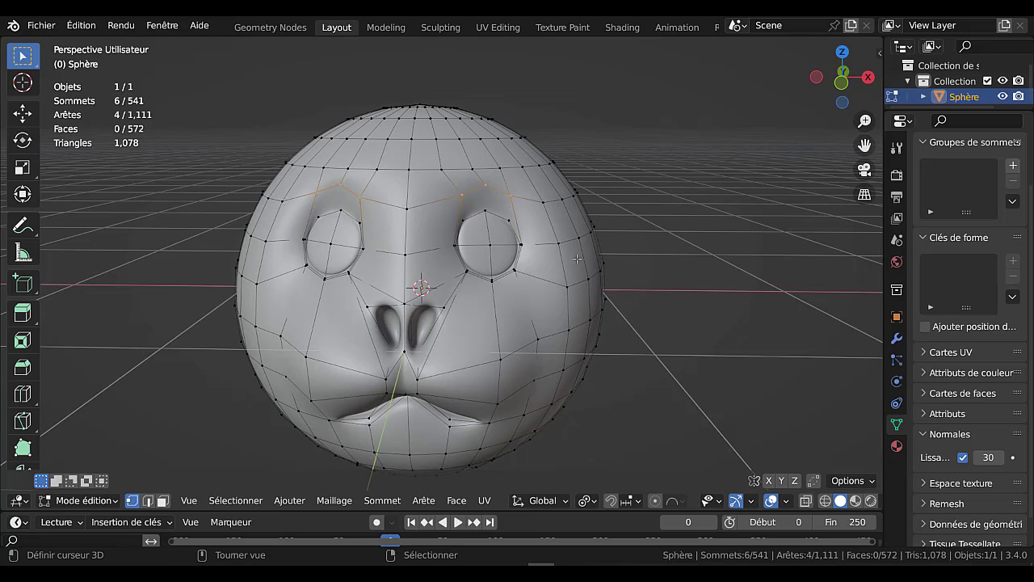
{"action": "left_click", "coordinate": [537, 246]}
{"action": "key", "text": "c"}
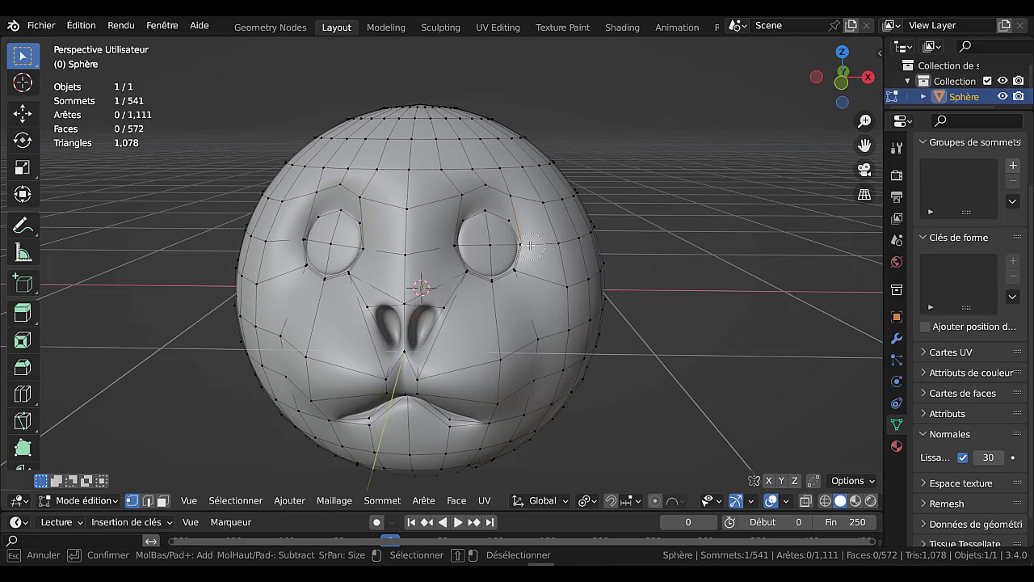
{"action": "left_click", "coordinate": [521, 245]}
{"action": "left_click", "coordinate": [289, 245]}
{"action": "key", "text": "Escape"}
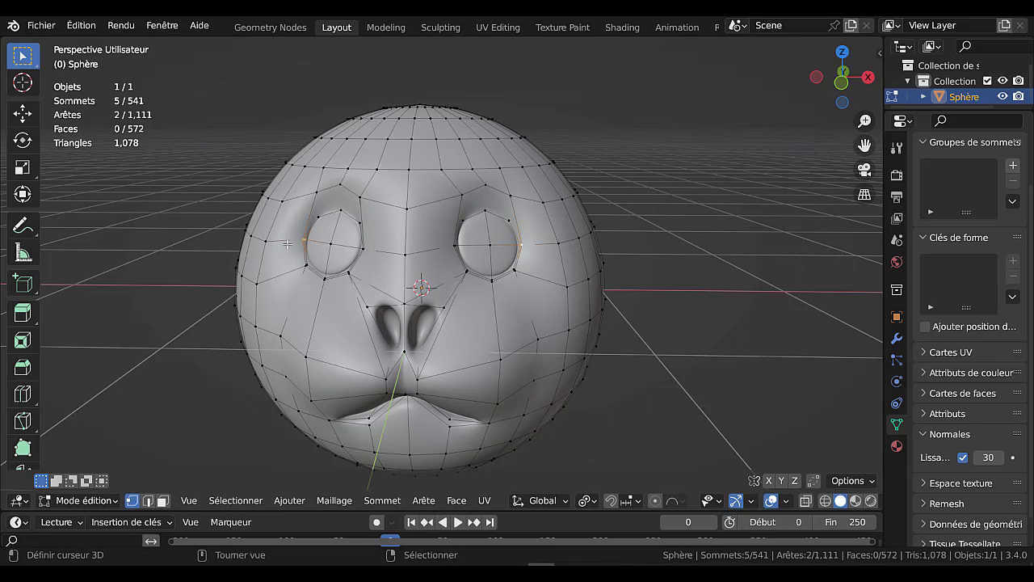
{"action": "left_click", "coordinate": [586, 500]}
{"action": "left_click", "coordinate": [616, 432]}
{"action": "key", "text": "s"}
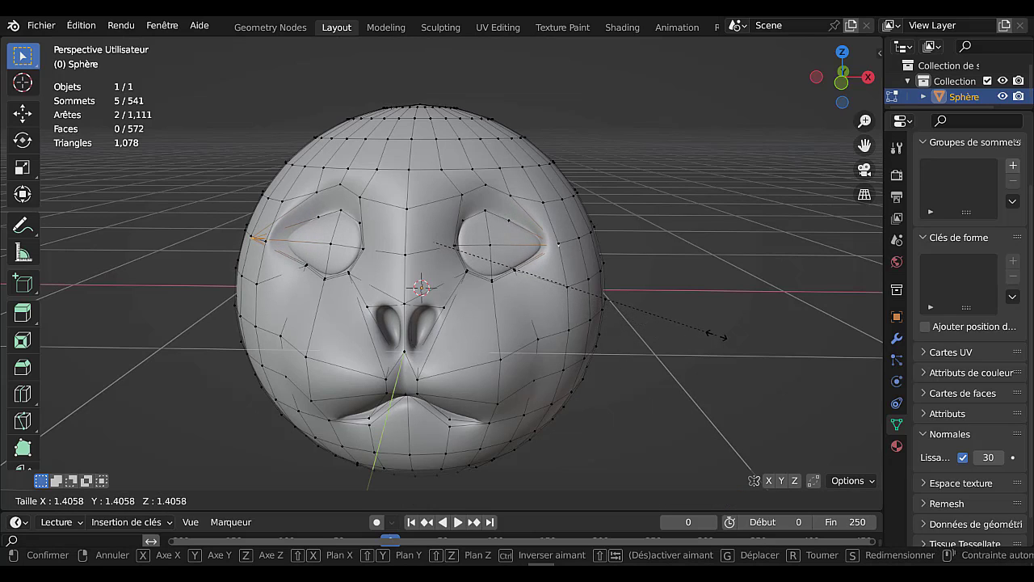
{"action": "left_click", "coordinate": [709, 330]}
{"action": "key", "text": "Tab"}
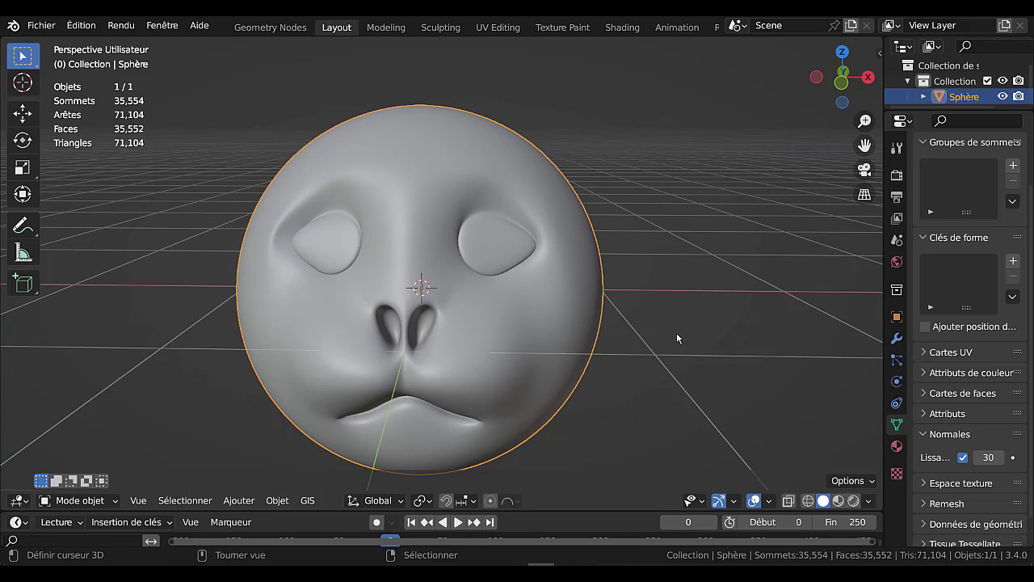
{"action": "middle_click_drag", "start_coordinate": [677, 333], "coordinate": [702, 320]}
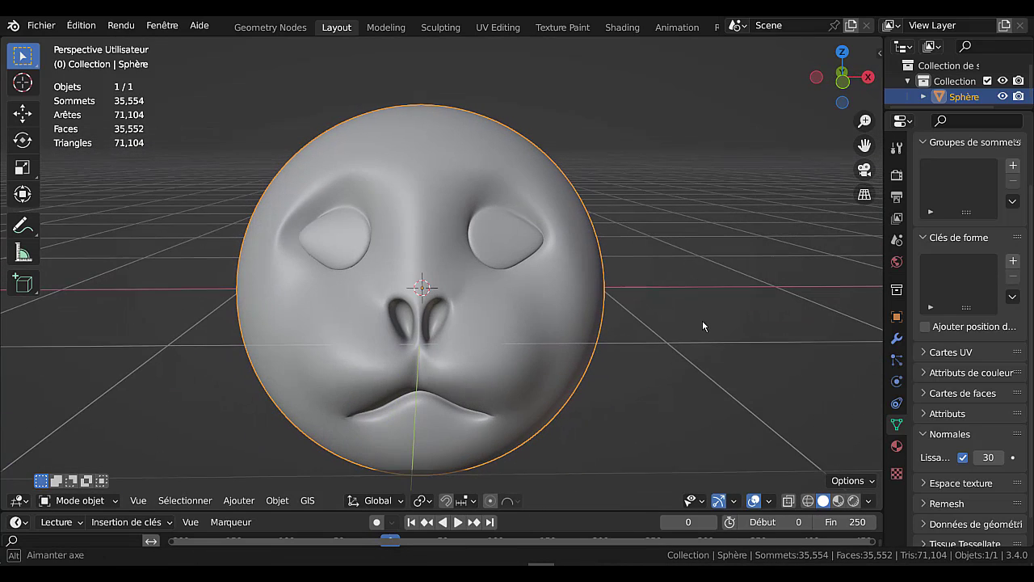
- Try another scaling of the outer eye corners, and undo their widening to restore the round eyes
{"action": "key", "text": "Tab"}
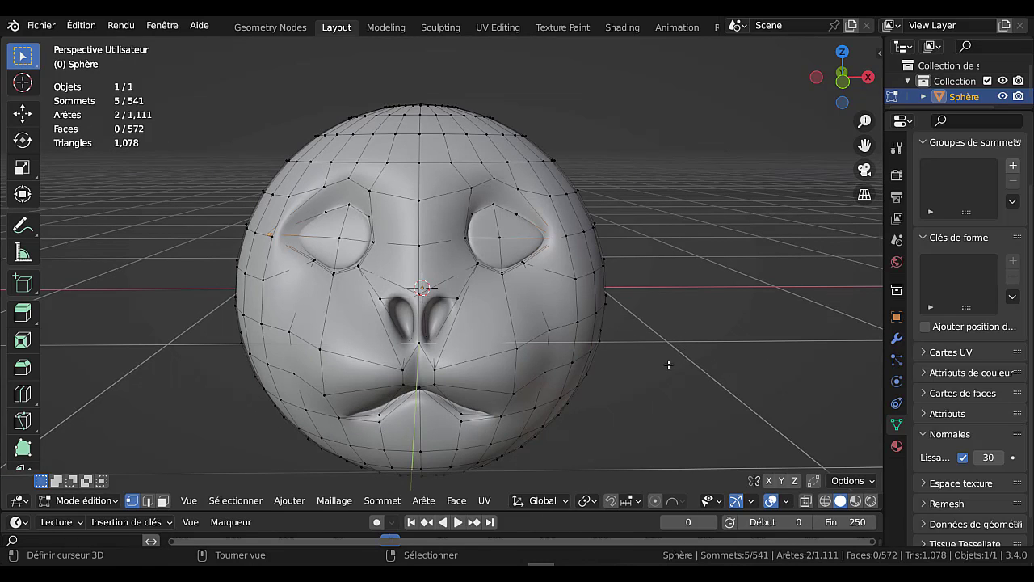
{"action": "key", "text": "s"}
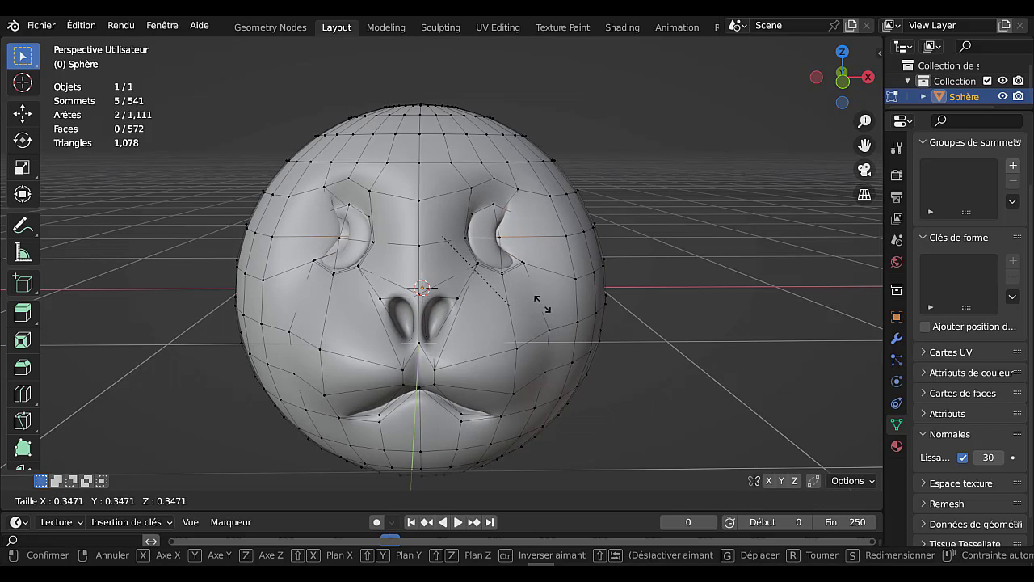
{"action": "left_click", "coordinate": [642, 317]}
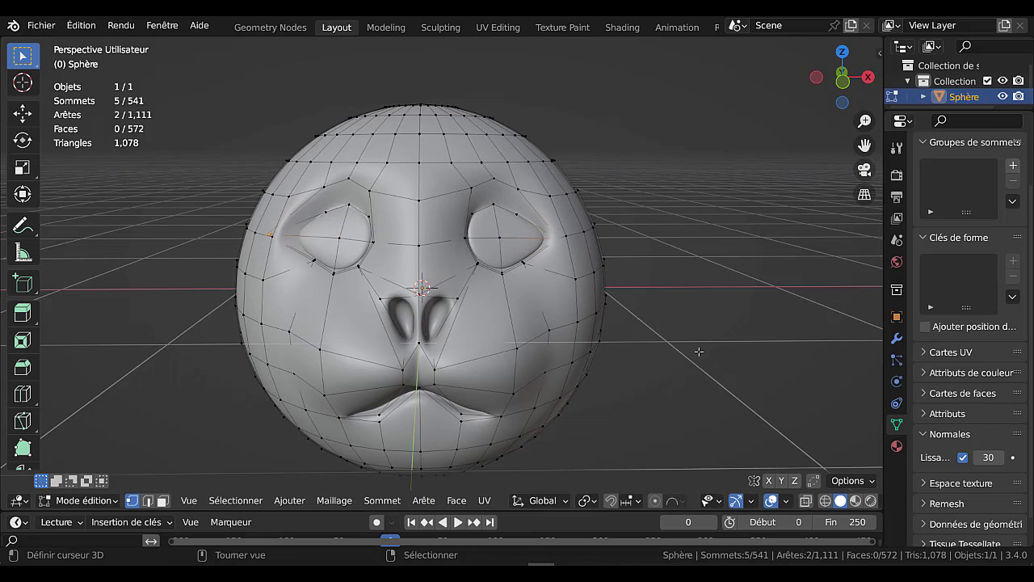
{"action": "key", "text": "Tab"}
{"action": "key", "text": "Tab"}
{"action": "key", "text": "ctrl+z"}
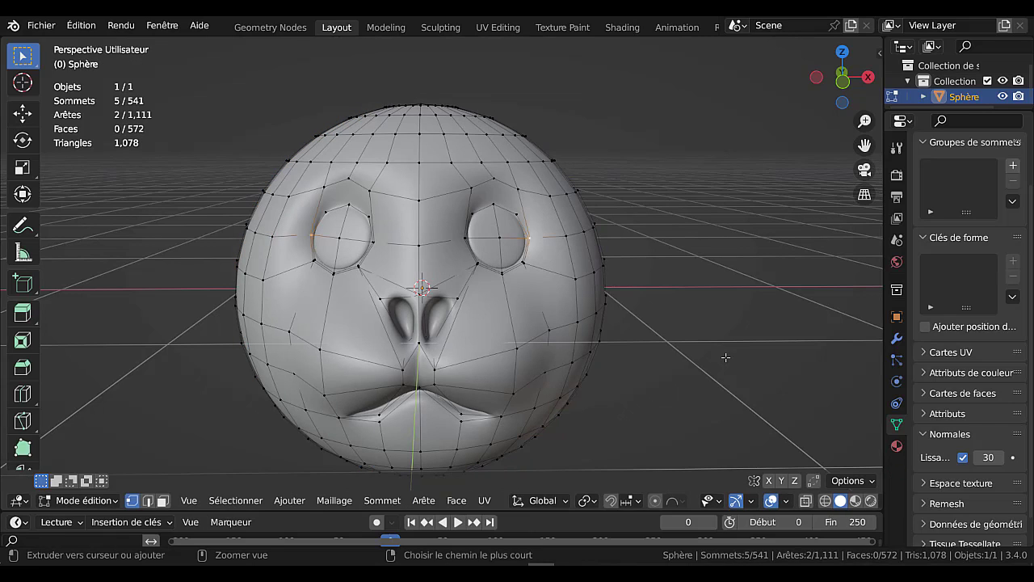
- Push the centre vertices of both eyes about 0.24 m into the head along Y and preview the hollows in Object Mode
{"action": "left_click", "coordinate": [495, 239]}
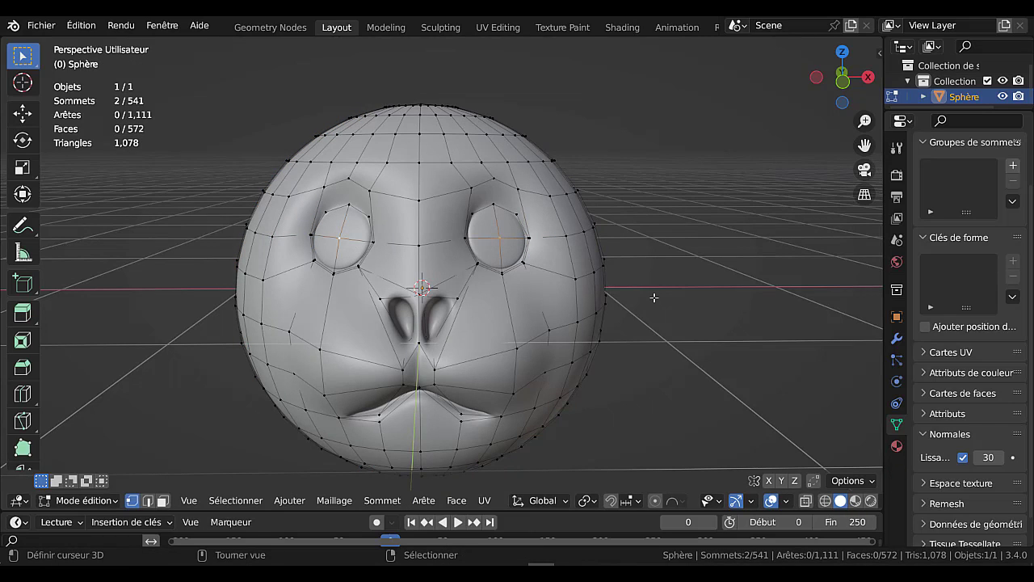
{"action": "middle_click_drag", "start_coordinate": [690, 339], "coordinate": [553, 354]}
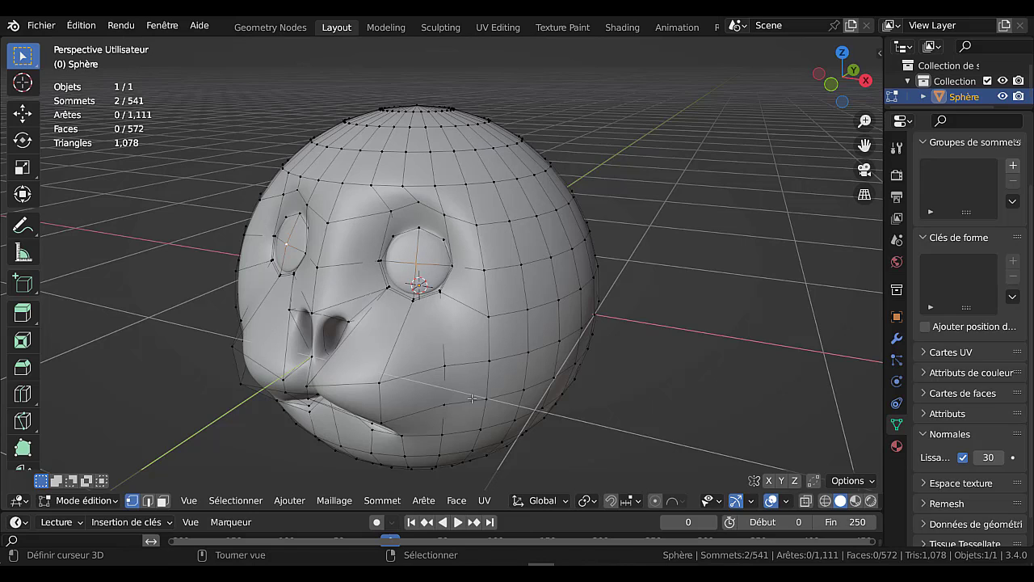
{"action": "key", "text": "g"}
{"action": "key", "text": "y"}
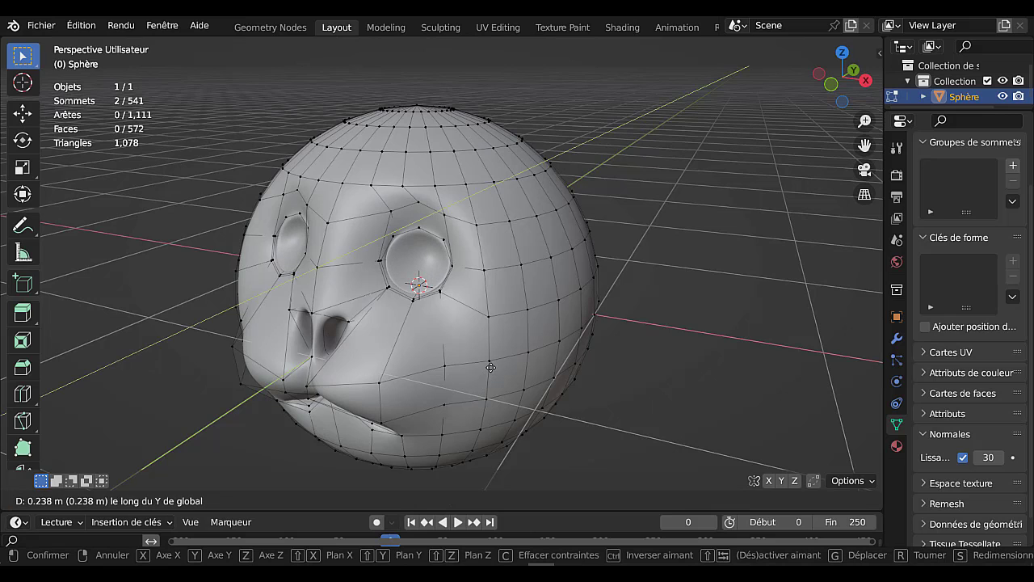
{"action": "left_click", "coordinate": [490, 368]}
{"action": "middle_click_drag", "start_coordinate": [511, 352], "coordinate": [560, 331]}
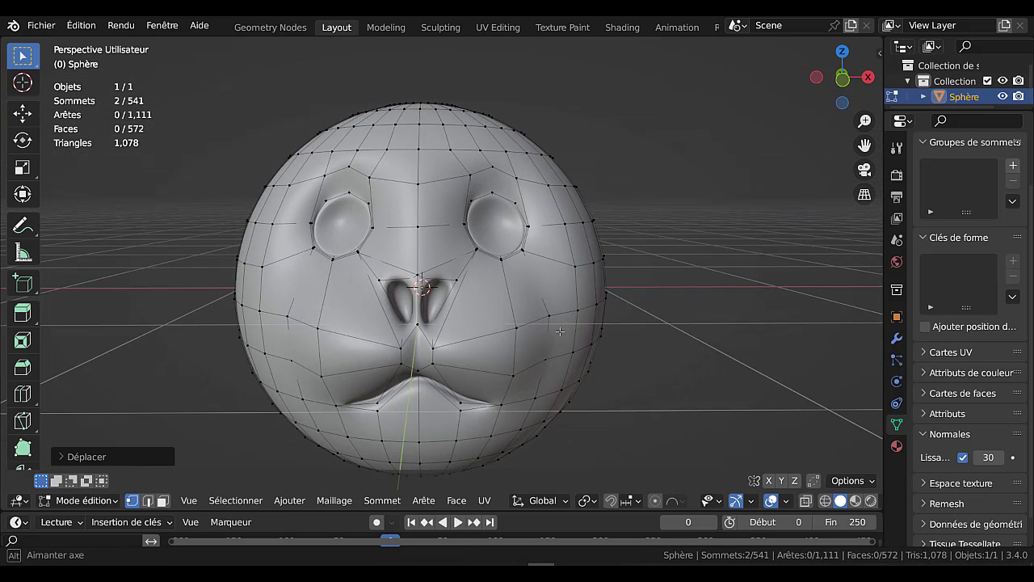
{"action": "scroll", "coordinate": [566, 338], "scroll_direction": "down", "scroll_amount": 2}
{"action": "key", "text": "Tab"}
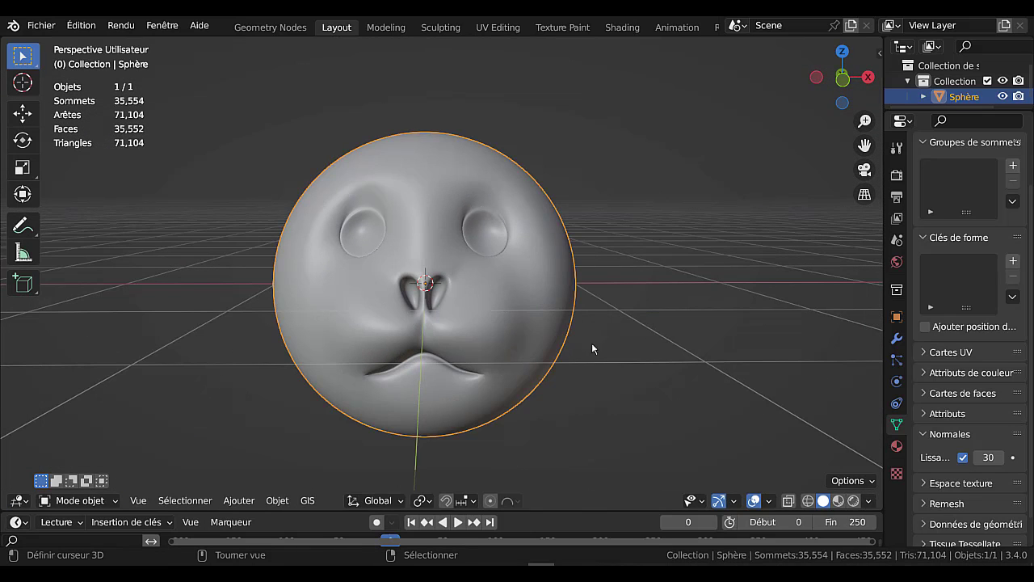
- Widen the properties area, set the render engine to Workbench, and choose the glossy blue MatCap for its lighting
{"action": "key", "text": "Tab"}
{"action": "left_click_drag", "start_coordinate": [883, 362], "coordinate": [793, 345]}
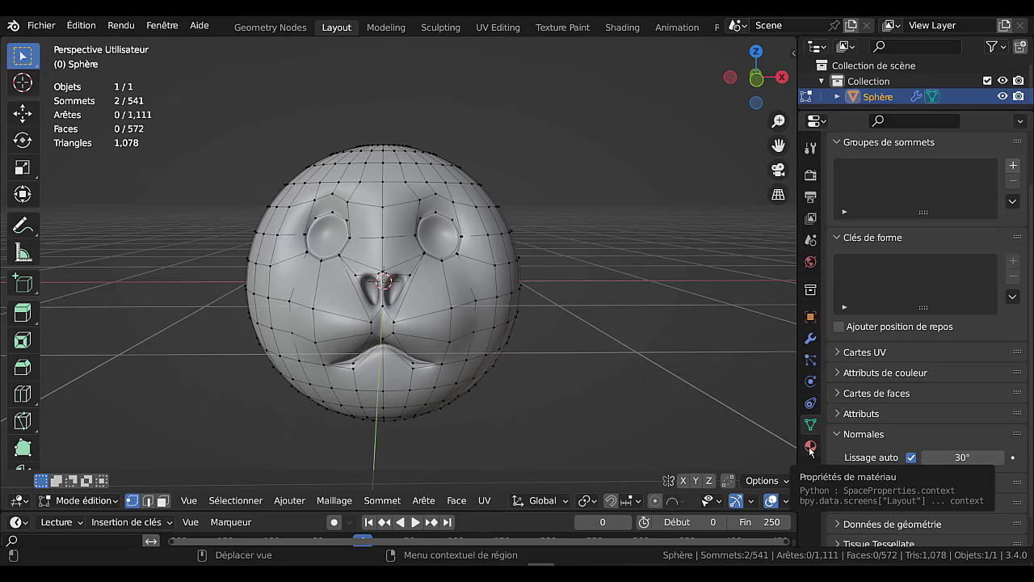
{"action": "left_click", "coordinate": [810, 175]}
{"action": "left_click", "coordinate": [953, 173]}
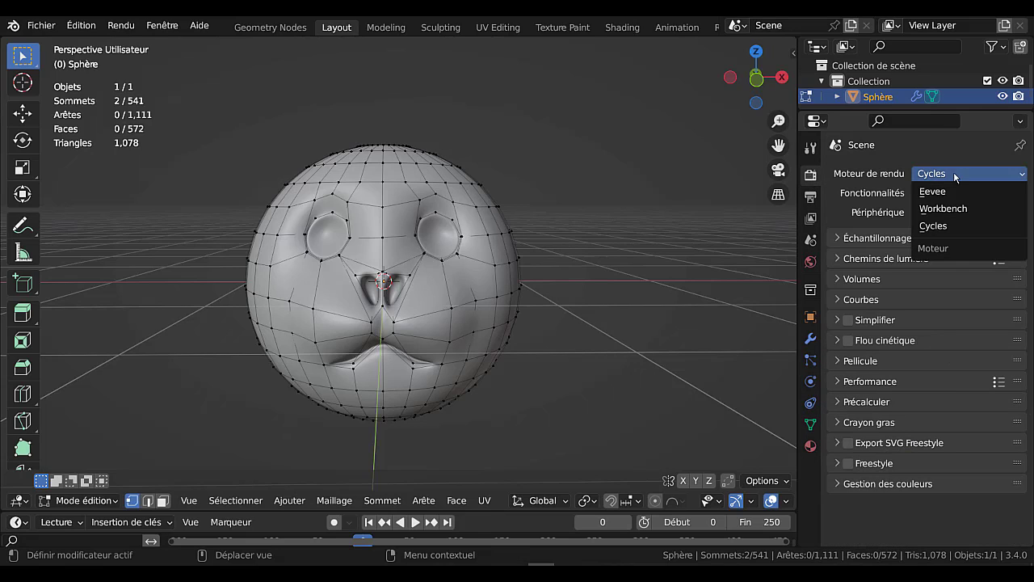
{"action": "left_click", "coordinate": [943, 209]}
{"action": "left_click", "coordinate": [838, 374]}
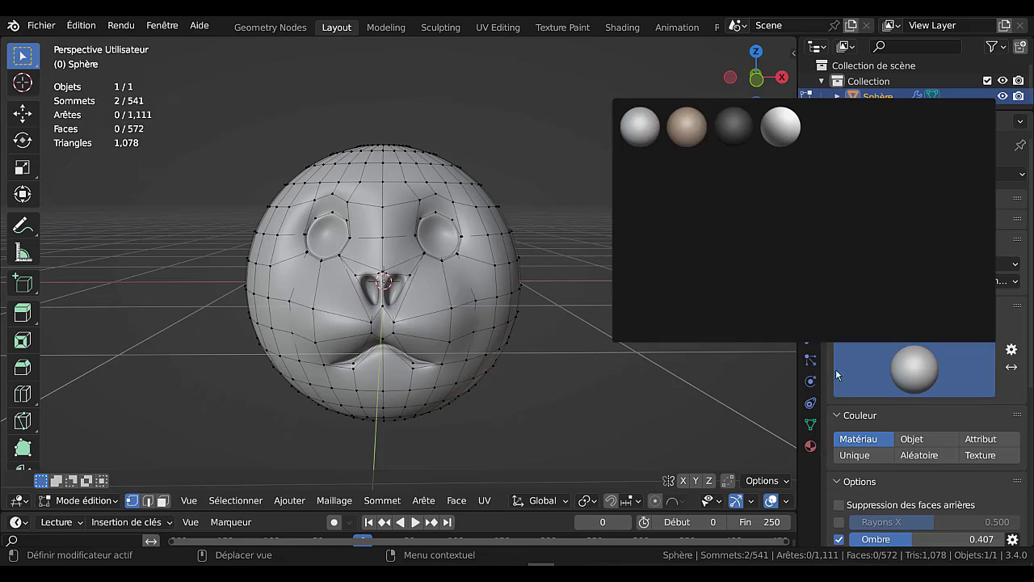
{"action": "left_click", "coordinate": [641, 220]}
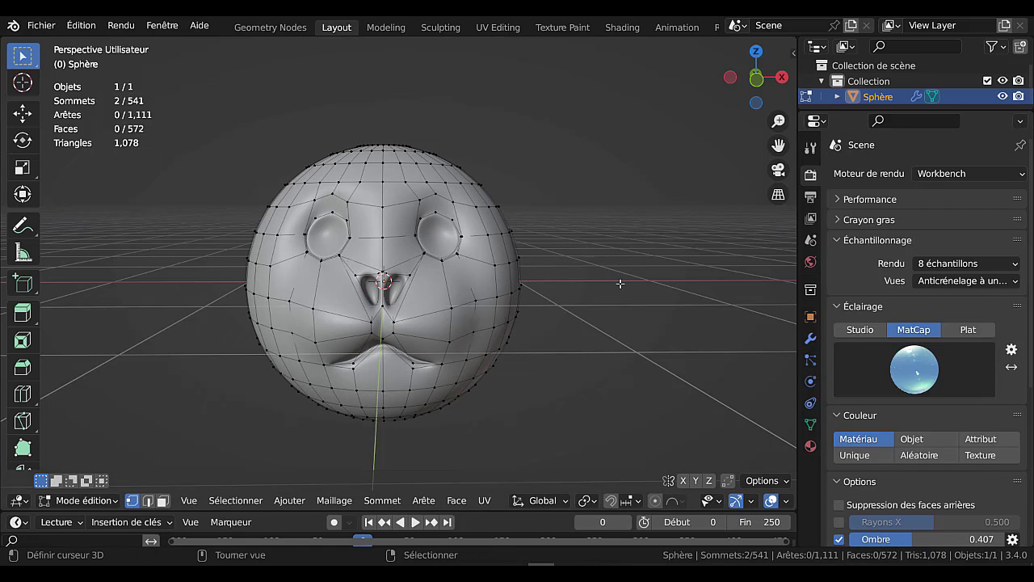
- Switch the viewport to rendered shading and view the blue glossy head in Object Mode
{"action": "scroll", "coordinate": [767, 500], "scroll_direction": "down", "scroll_amount": 4}
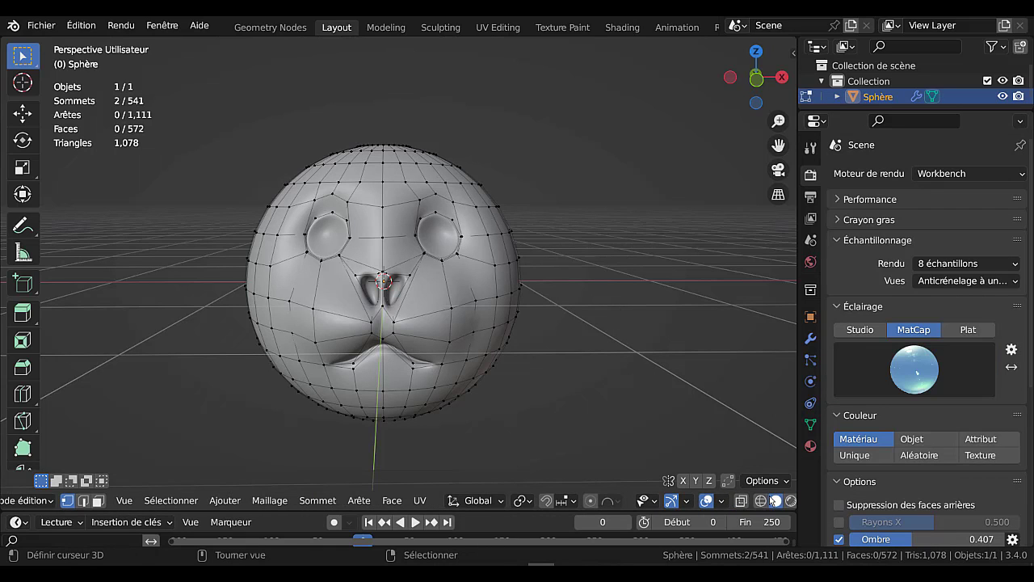
{"action": "scroll", "coordinate": [771, 502], "scroll_direction": "down", "scroll_amount": 2}
{"action": "left_click", "coordinate": [770, 502]}
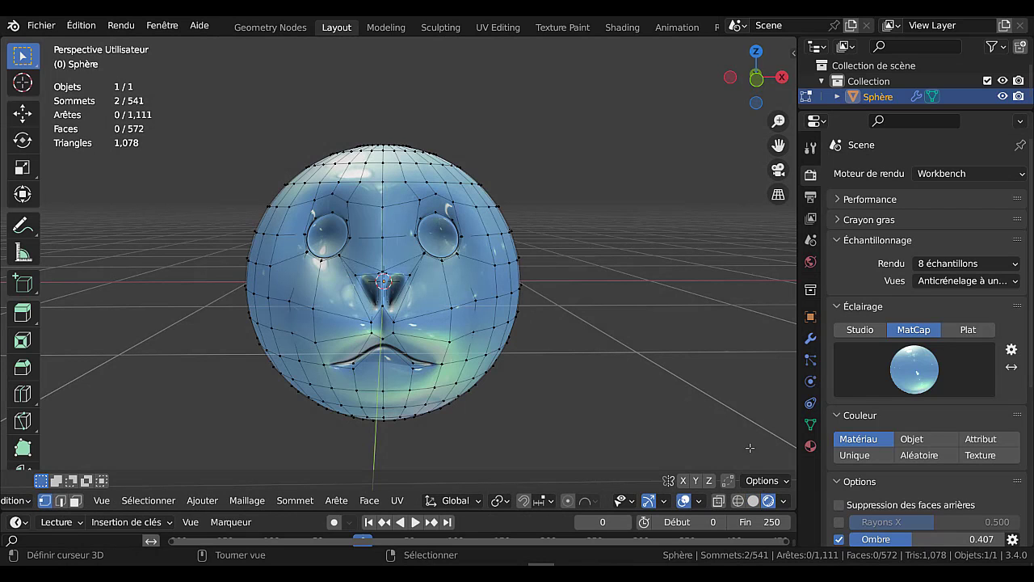
{"action": "key", "text": "Tab"}
{"action": "scroll", "coordinate": [683, 317], "scroll_direction": "down", "scroll_amount": 2}
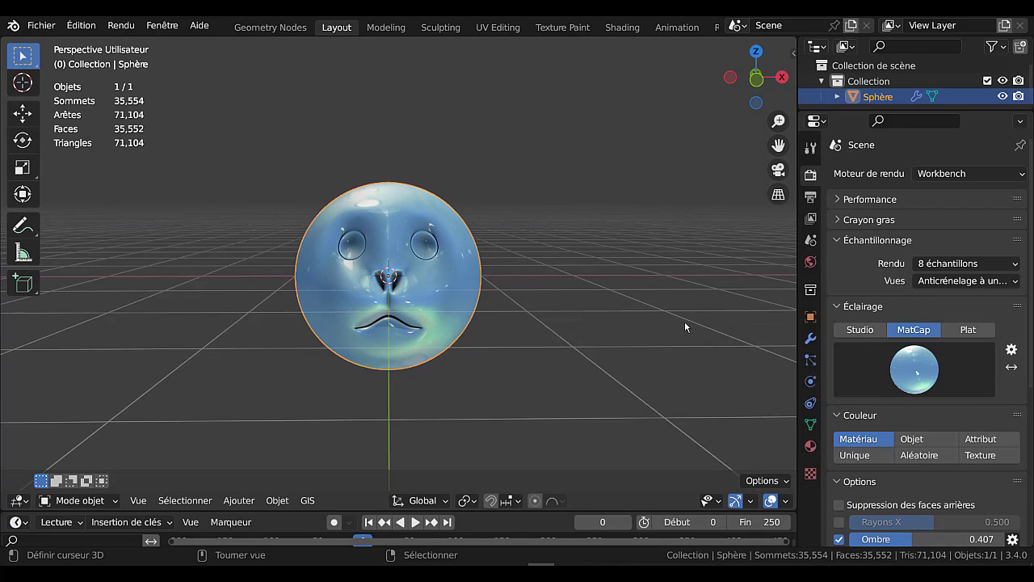
- Set the Workbench shadow strength to 0.601 and the world-space cavity ridge and valley to 2.500
{"action": "middle_click_drag", "start_coordinate": [684, 321], "coordinate": [680, 321]}
{"action": "scroll", "coordinate": [703, 501], "scroll_direction": "down", "scroll_amount": 5}
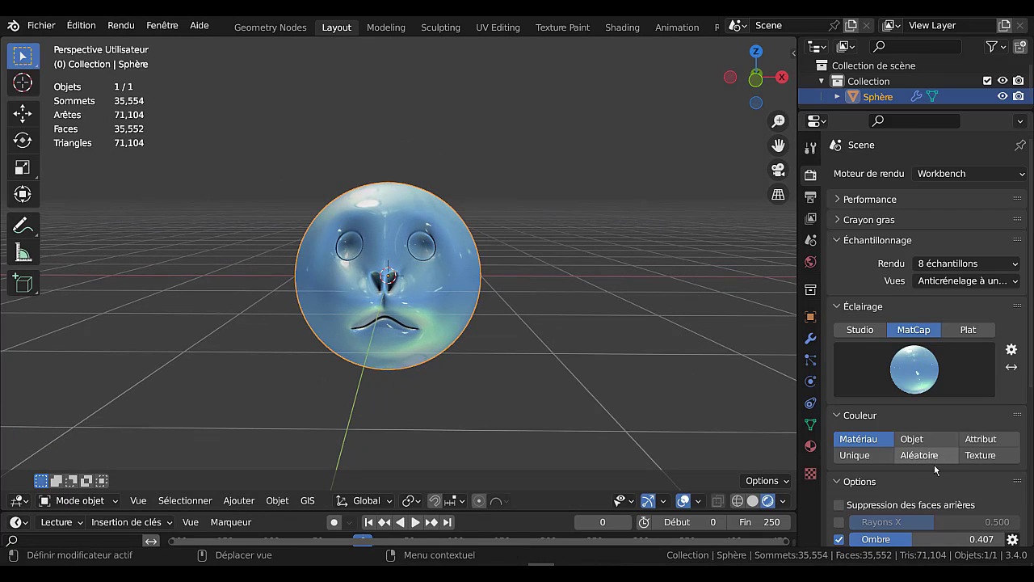
{"action": "scroll", "coordinate": [936, 471], "scroll_direction": "down", "scroll_amount": 4}
{"action": "left_click_drag", "start_coordinate": [912, 457], "coordinate": [943, 457]}
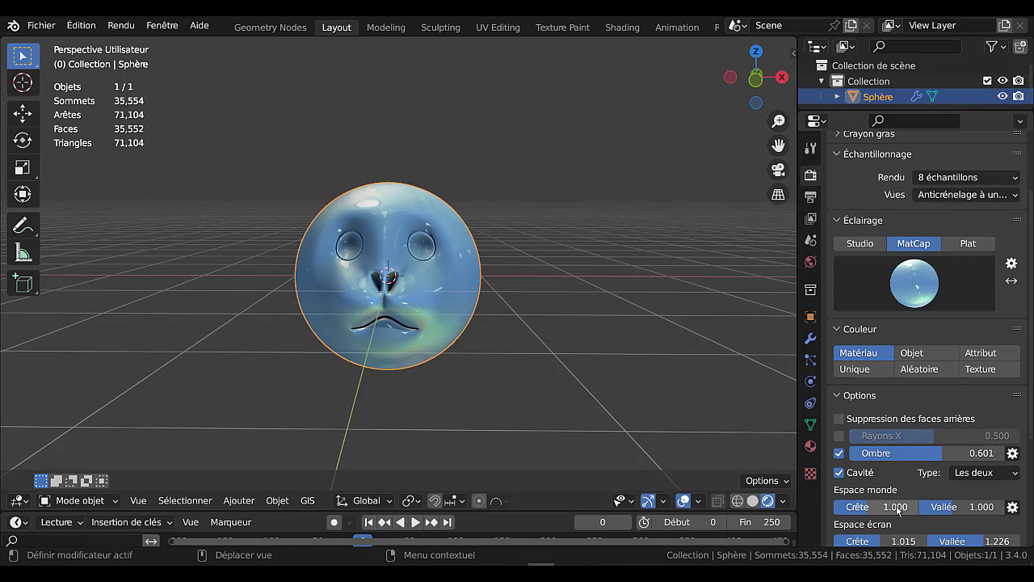
{"action": "left_click_drag", "start_coordinate": [867, 508], "coordinate": [998, 509]}
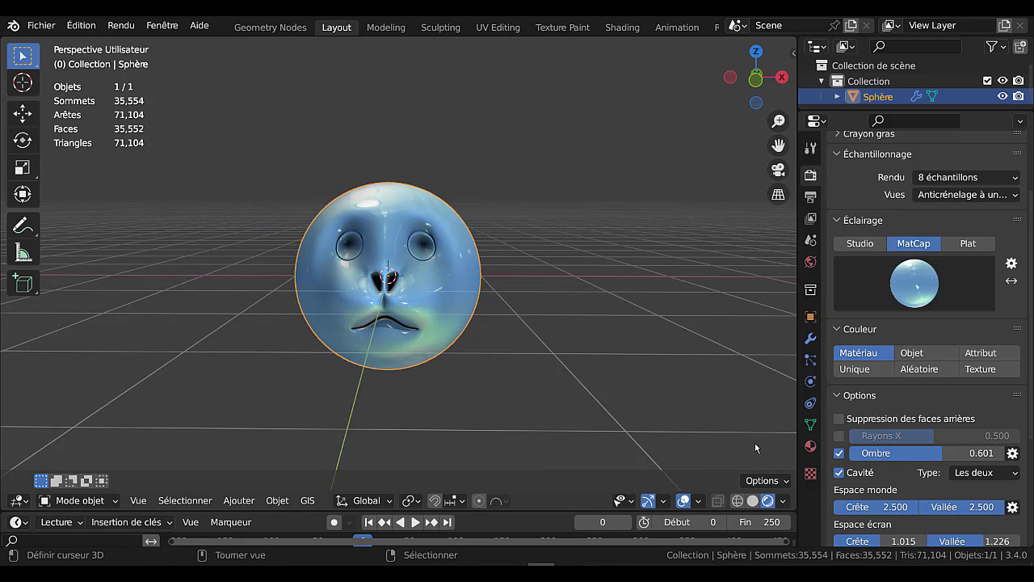
- Set the screen-space cavity ridge and valley to 2.000, and reduce the shadow strength to 0.442
{"action": "scroll", "coordinate": [887, 422], "scroll_direction": "down", "scroll_amount": 5}
{"action": "left_click_drag", "start_coordinate": [892, 434], "coordinate": [1004, 434]}
{"action": "scroll", "coordinate": [565, 360], "scroll_direction": "up", "scroll_amount": 4}
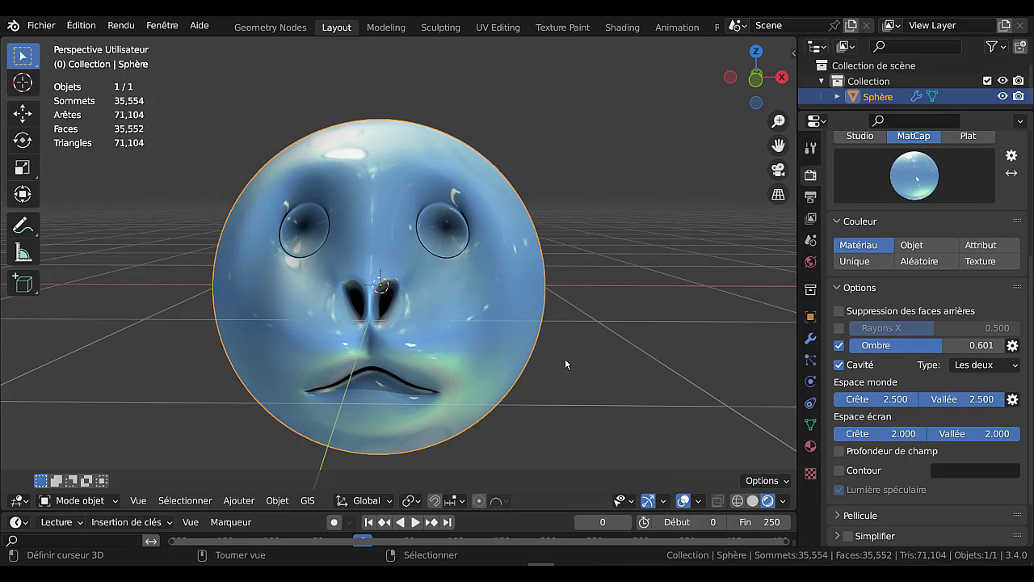
{"action": "mouse_move", "coordinate": [897, 345]}
{"action": "left_mouse_down"}
{"action": "mouse_move", "coordinate": [855, 345]}
{"action": "mouse_move", "coordinate": [875, 345]}
{"action": "left_mouse_up"}
{"action": "key", "text": "Tab"}
{"action": "key", "text": "Tab"}
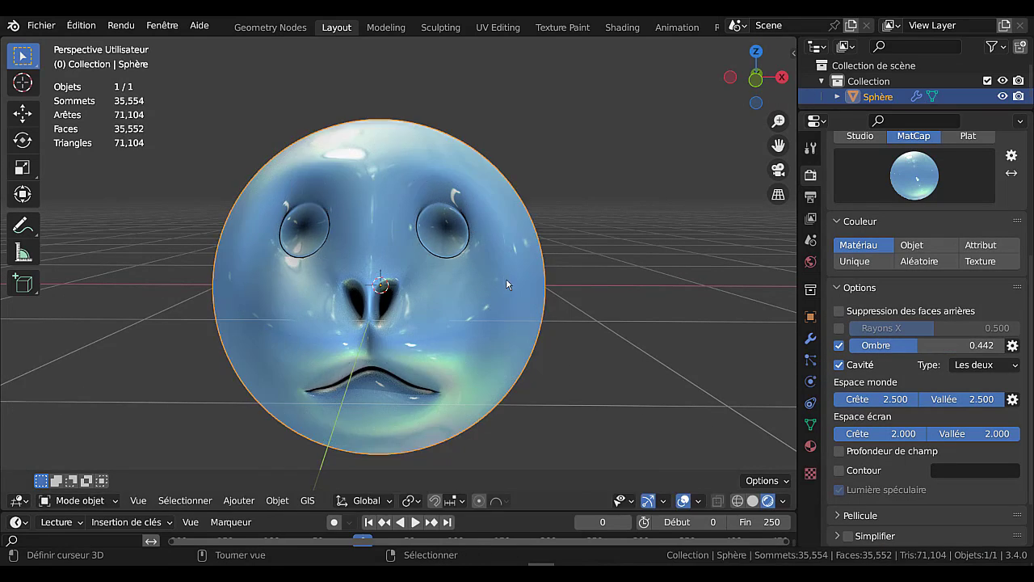
- Extrude the centre vertices of both eyes and move the new vertices along Y into the head
{"action": "scroll", "coordinate": [501, 290], "scroll_direction": "down", "scroll_amount": 2}
{"action": "middle_click_drag", "start_coordinate": [499, 295], "coordinate": [460, 317]}
{"action": "scroll", "coordinate": [459, 318], "scroll_direction": "up", "scroll_amount": 3}
{"action": "key", "text": "Tab"}
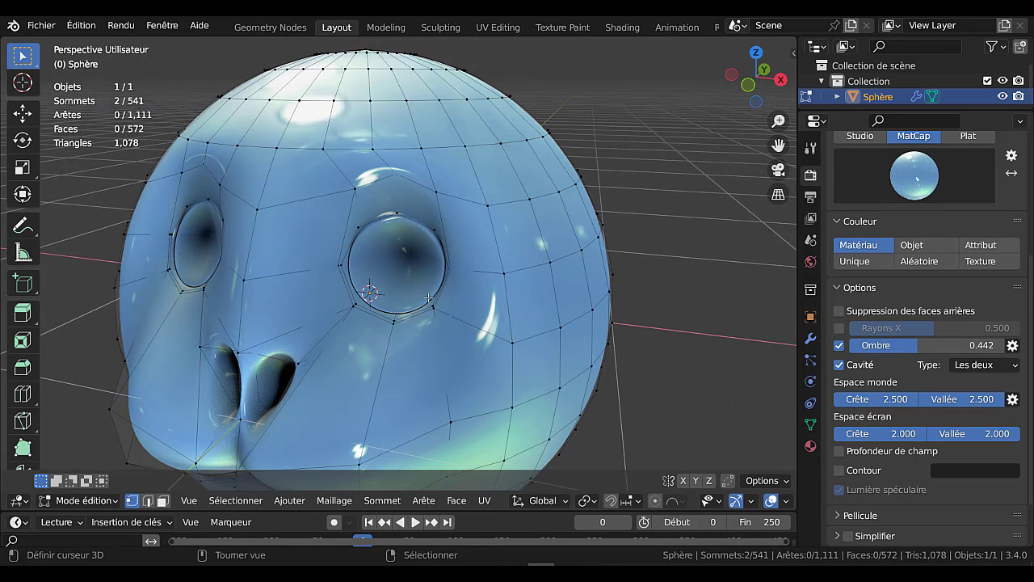
{"action": "key", "text": "e"}
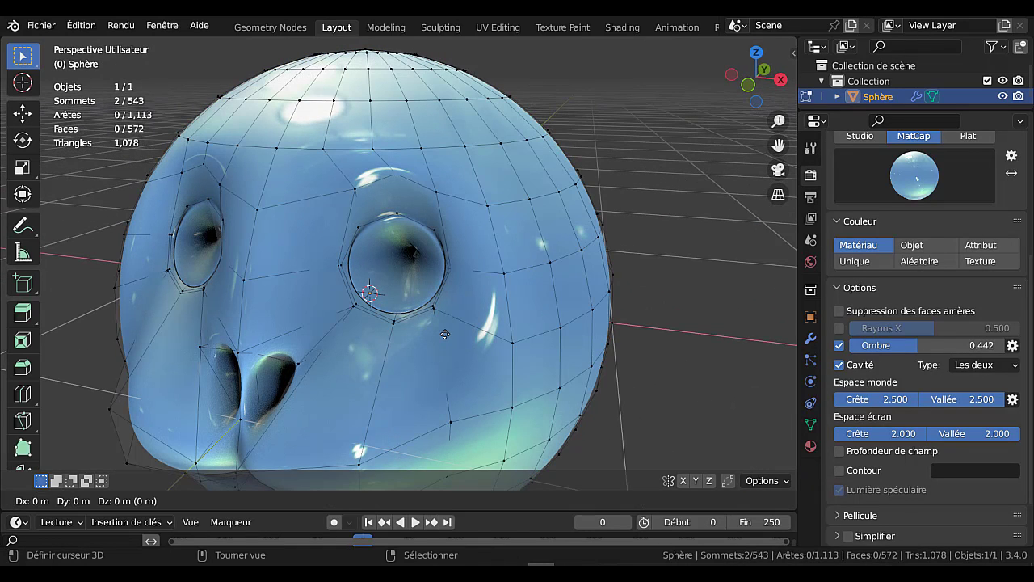
{"action": "left_click", "coordinate": [445, 332]}
{"action": "key", "text": "g"}
{"action": "key", "text": "y"}
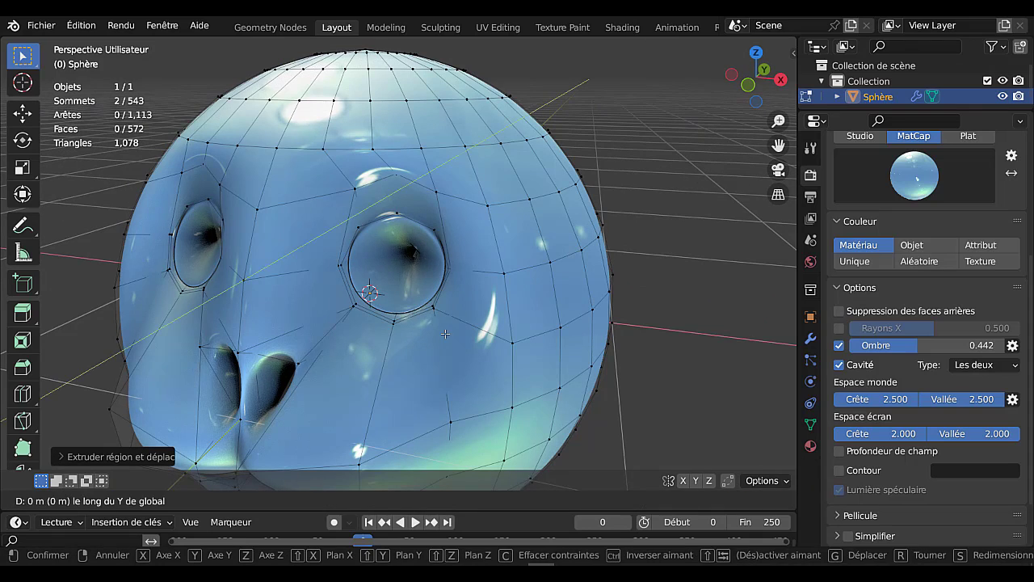
{"action": "left_click", "coordinate": [486, 300]}
{"action": "scroll", "coordinate": [486, 301], "scroll_direction": "down", "scroll_amount": 4}
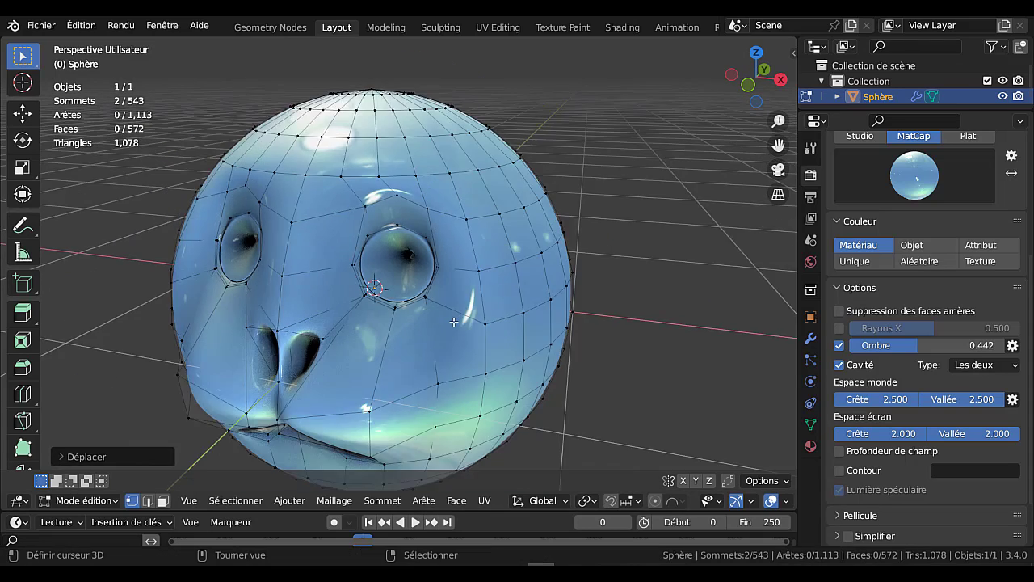
{"action": "middle_click_drag", "start_coordinate": [486, 301], "coordinate": [507, 284]}
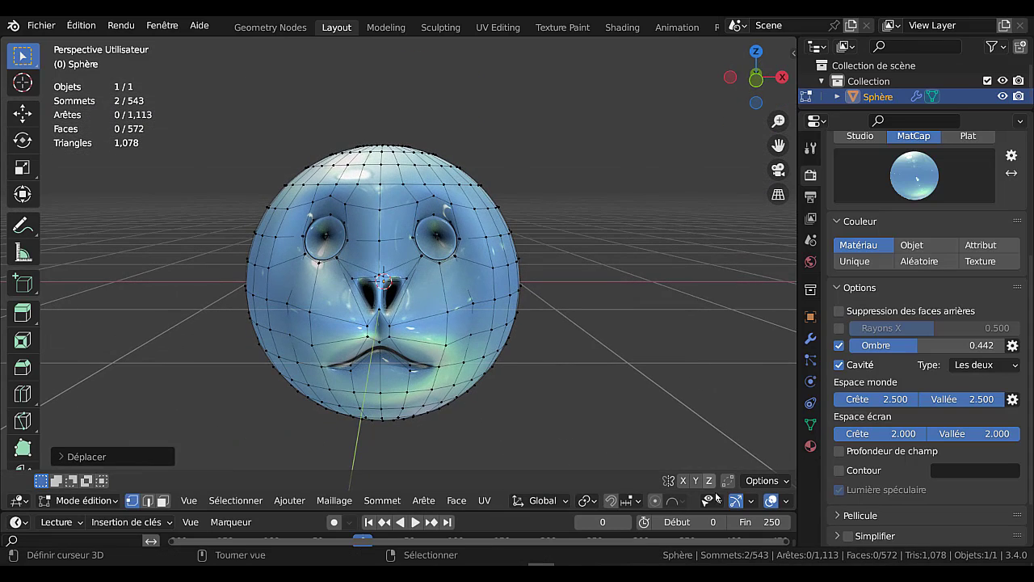
- Return the viewport to grey solid shading and view the face in Object Mode
{"action": "scroll", "coordinate": [726, 504], "scroll_direction": "down", "scroll_amount": 3}
{"action": "left_click", "coordinate": [753, 501]}
{"action": "key", "text": "Tab"}
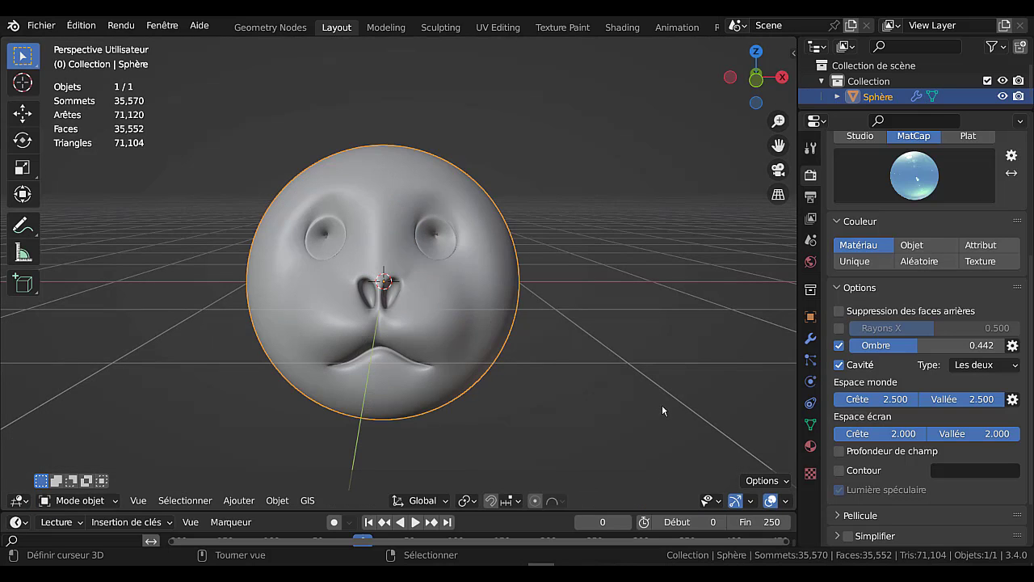
{"action": "mouse_move", "coordinate": [660, 403]}
{"action": "middle_mouse_down"}
{"action": "mouse_move", "coordinate": [657, 354]}
{"action": "mouse_move", "coordinate": [658, 403]}
{"action": "middle_mouse_up"}
{"action": "scroll", "coordinate": [619, 372], "scroll_direction": "up", "scroll_amount": 3}
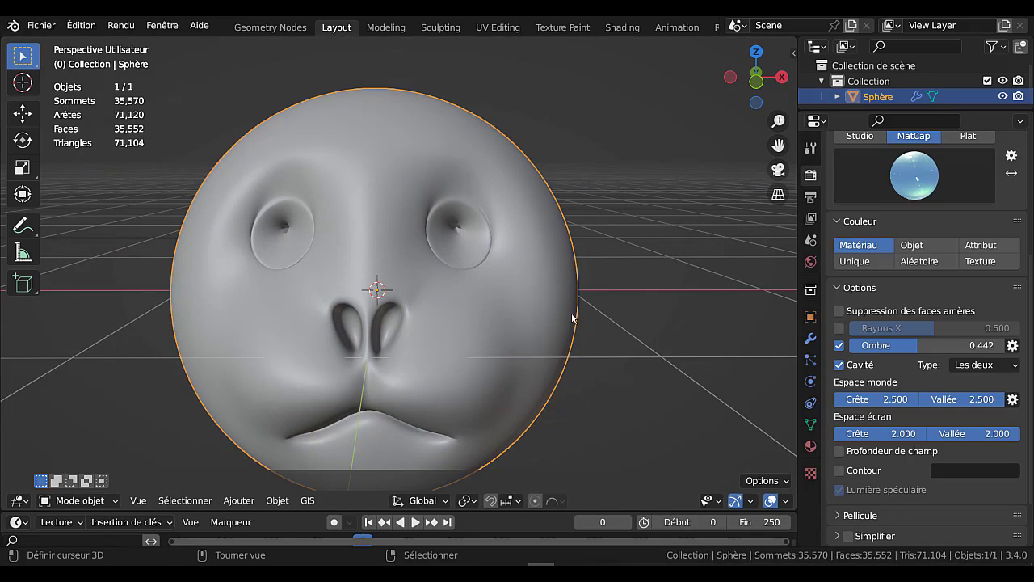
- Set the transform pivot point to Individual Origins and try scaling the extruded eye-centre vertices
{"action": "key", "text": "Tab"}
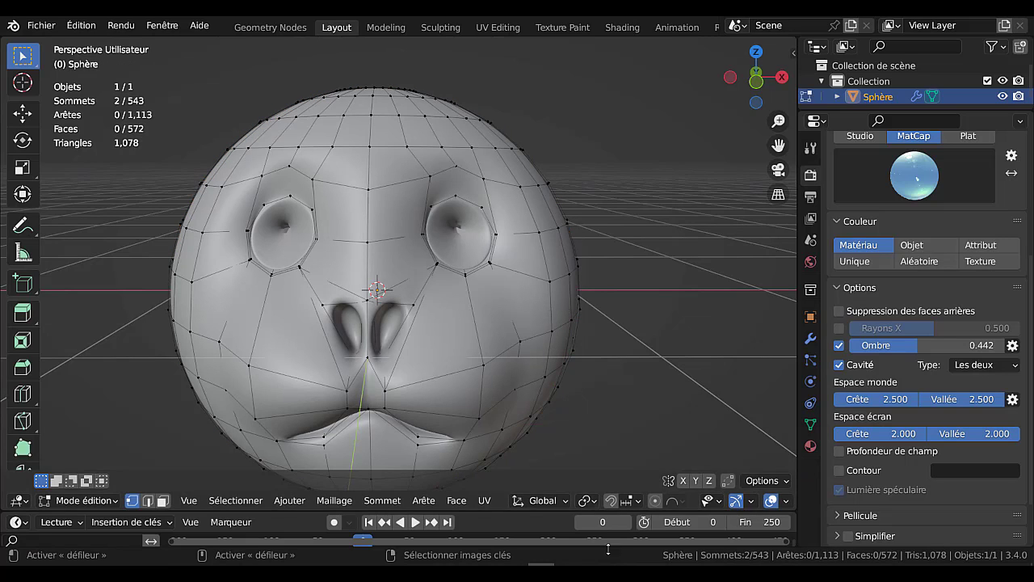
{"action": "left_click", "coordinate": [587, 500]}
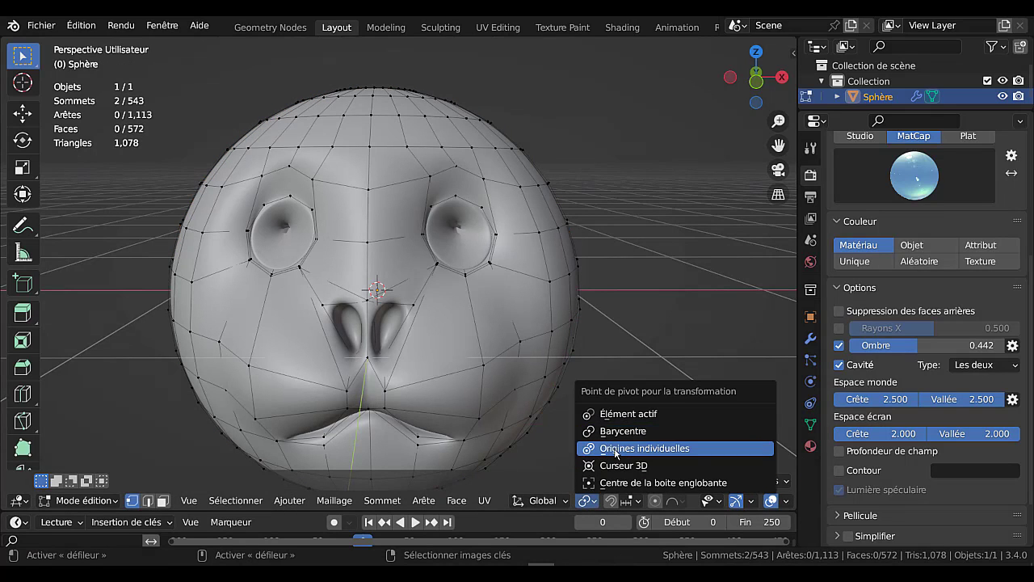
{"action": "left_click", "coordinate": [615, 451]}
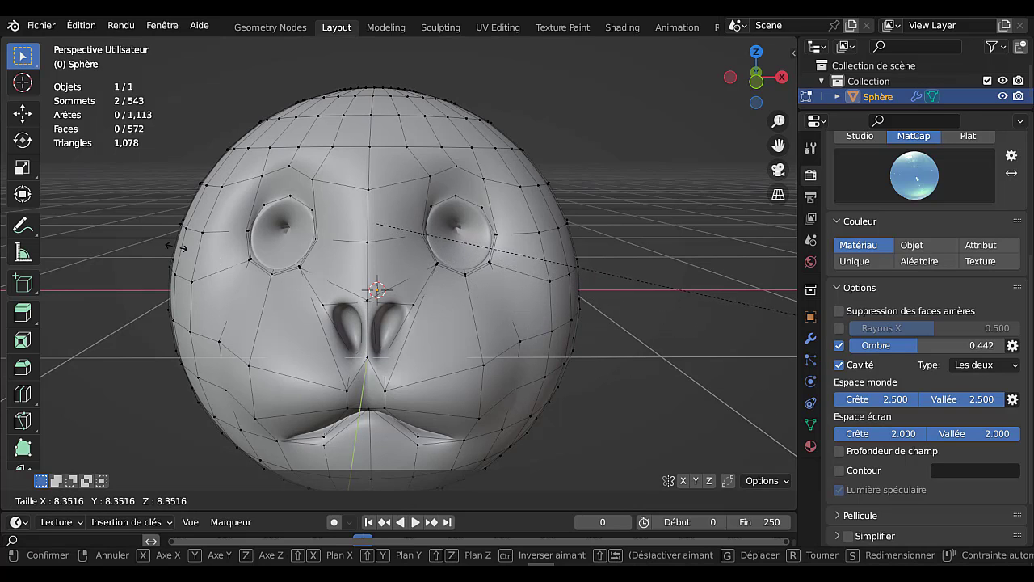
{"action": "right_click", "coordinate": [423, 138]}
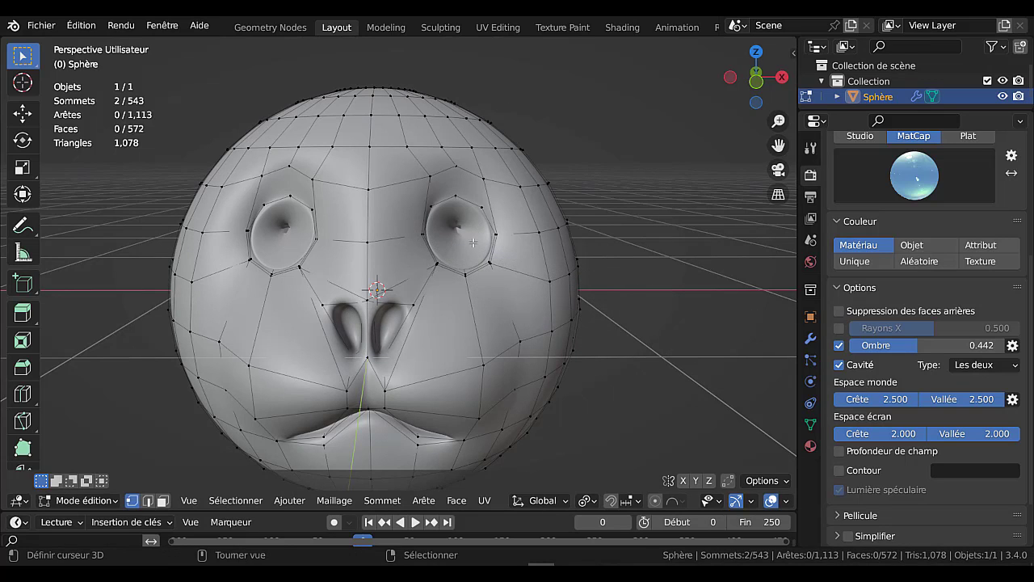
{"action": "mouse_move", "coordinate": [473, 242]}
{"action": "middle_mouse_down"}
{"action": "mouse_move", "coordinate": [421, 260]}
{"action": "mouse_move", "coordinate": [457, 253]}
{"action": "middle_mouse_up"}
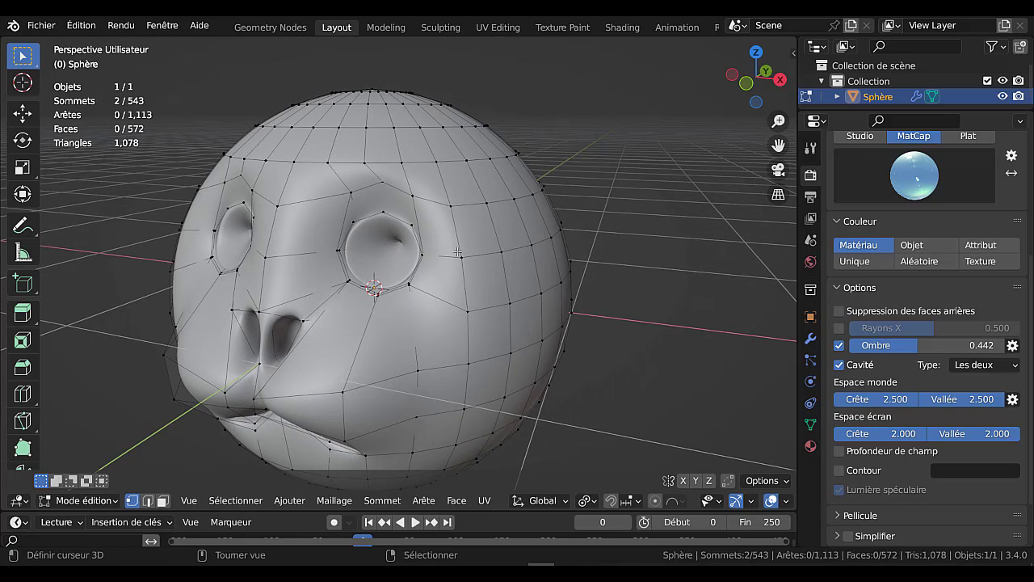
- Move the extruded eye-centre vertices about -0.25 m along Y, towards the front of the face
{"action": "key", "text": "g"}
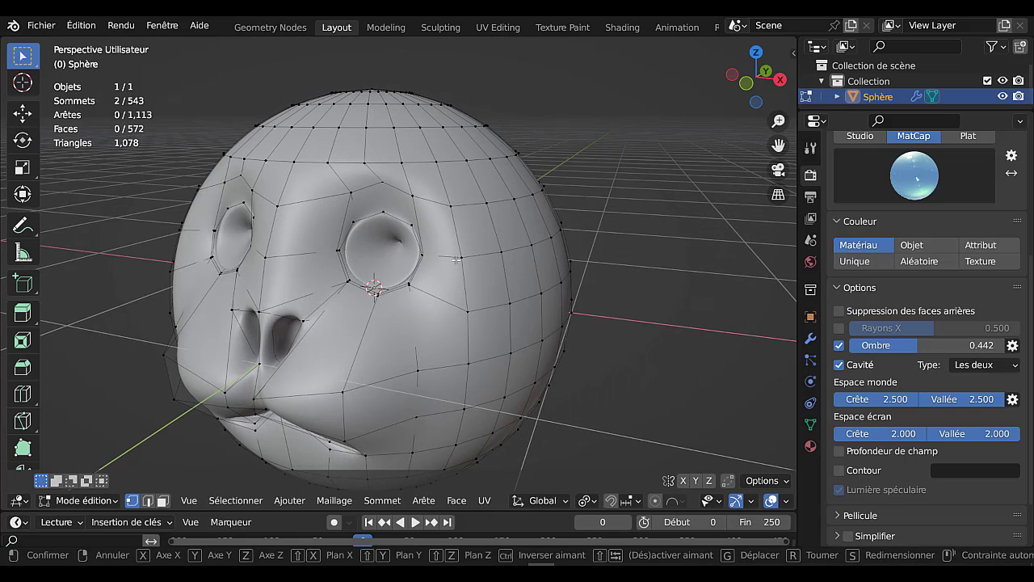
{"action": "key", "text": "y"}
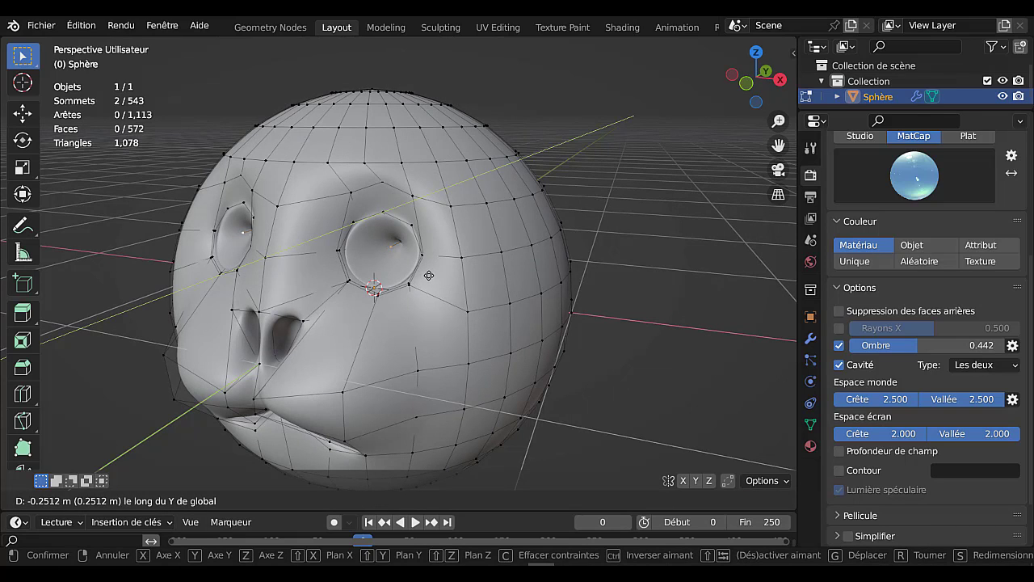
{"action": "left_click", "coordinate": [429, 275]}
{"action": "middle_click_drag", "start_coordinate": [429, 275], "coordinate": [488, 248]}
{"action": "scroll", "coordinate": [488, 248], "scroll_direction": "up", "scroll_amount": 5}
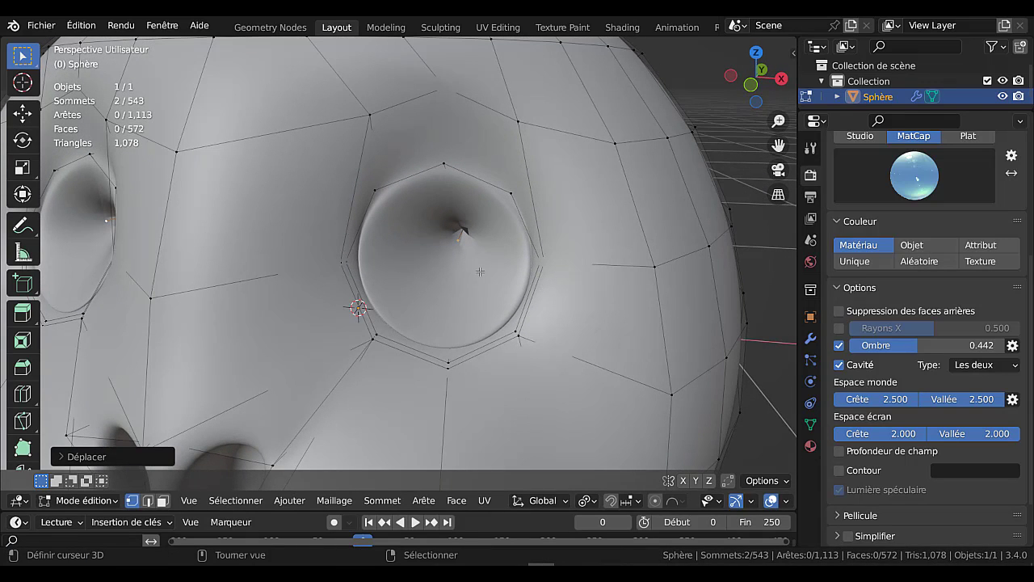
- Try scaling the moved eye-centre vertices and toggle Object Mode to preview the sockets
{"action": "key", "text": "s"}
{"action": "right_click", "coordinate": [490, 269]}
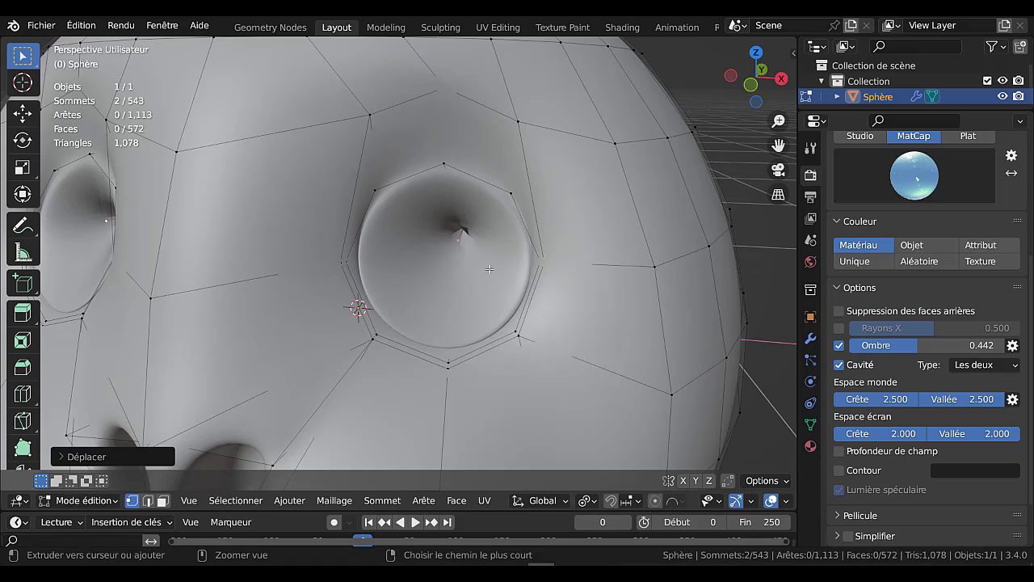
{"action": "key", "text": "Tab"}
{"action": "key", "text": "Tab"}
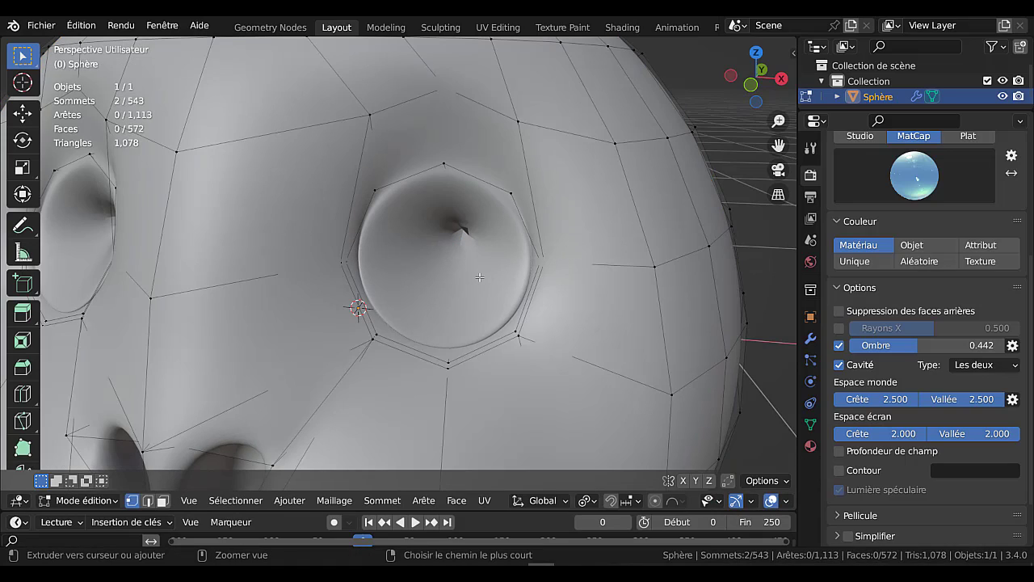
- Examine the tips of both eye sockets from inside the head
{"action": "scroll", "coordinate": [480, 277], "scroll_direction": "down", "scroll_amount": 5}
{"action": "middle_click_drag", "start_coordinate": [480, 277], "coordinate": [162, 272]}
{"action": "scroll", "coordinate": [259, 257], "scroll_direction": "up", "scroll_amount": 6}
{"action": "scroll", "coordinate": [259, 257], "scroll_direction": "up", "scroll_amount": 3}
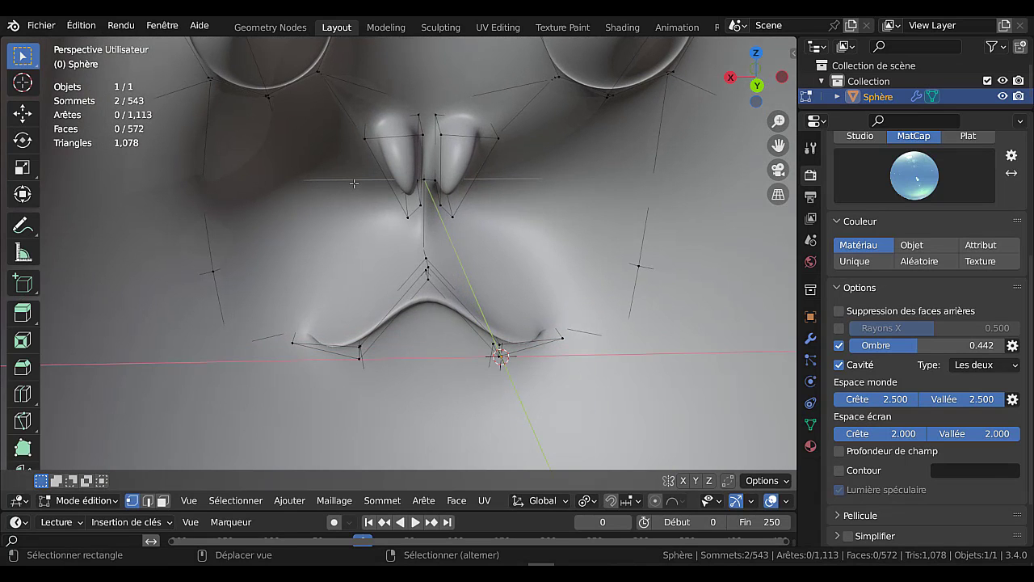
{"action": "middle_click_drag", "start_coordinate": [343, 203], "coordinate": [675, 254], "text": "shift"}
{"action": "key", "text": "Caps_Lock"}
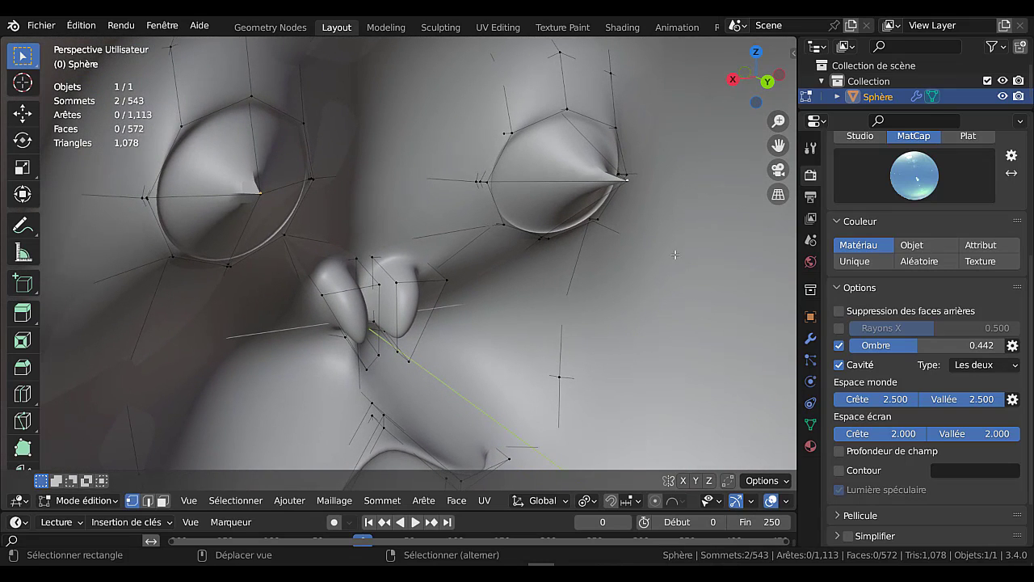
{"action": "right_click", "coordinate": [629, 181]}
{"action": "key", "text": "g"}
{"action": "right_click", "coordinate": [588, 202]}
{"action": "key", "text": "ctrl"}
{"action": "middle_click_drag", "start_coordinate": [590, 264], "coordinate": [556, 267]}
- Turn on X-ray and circle-select the overlapping centre vertices of both eyes from behind
{"action": "key", "text": "alt+z"}
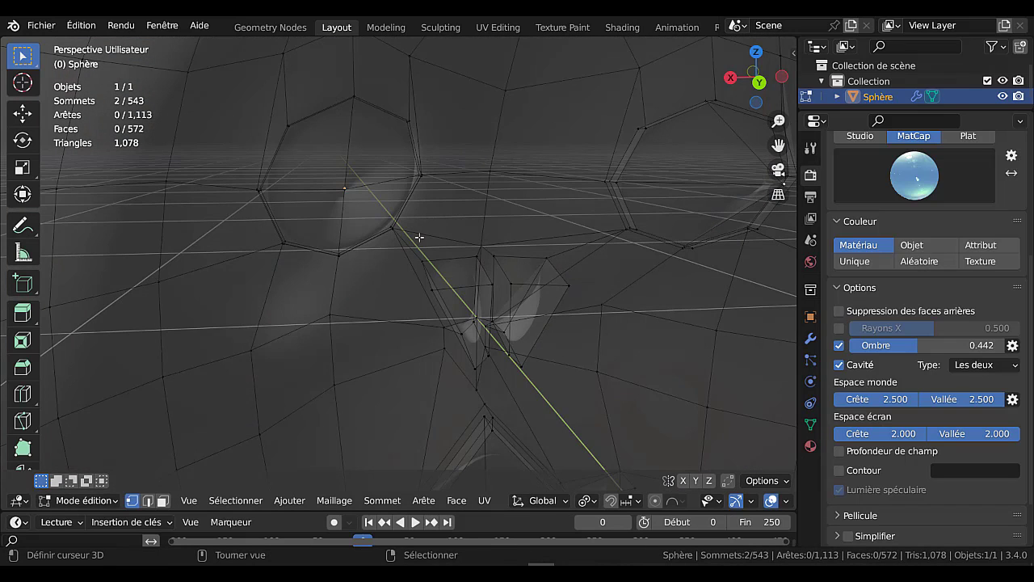
{"action": "middle_click", "coordinate": [380, 228], "text": "alt"}
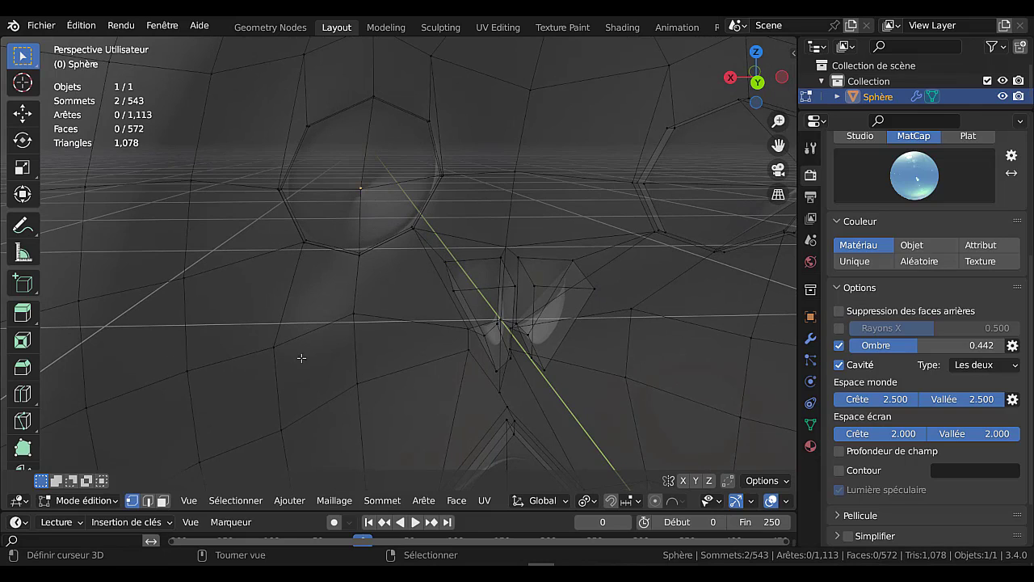
{"action": "left_click", "coordinate": [372, 213]}
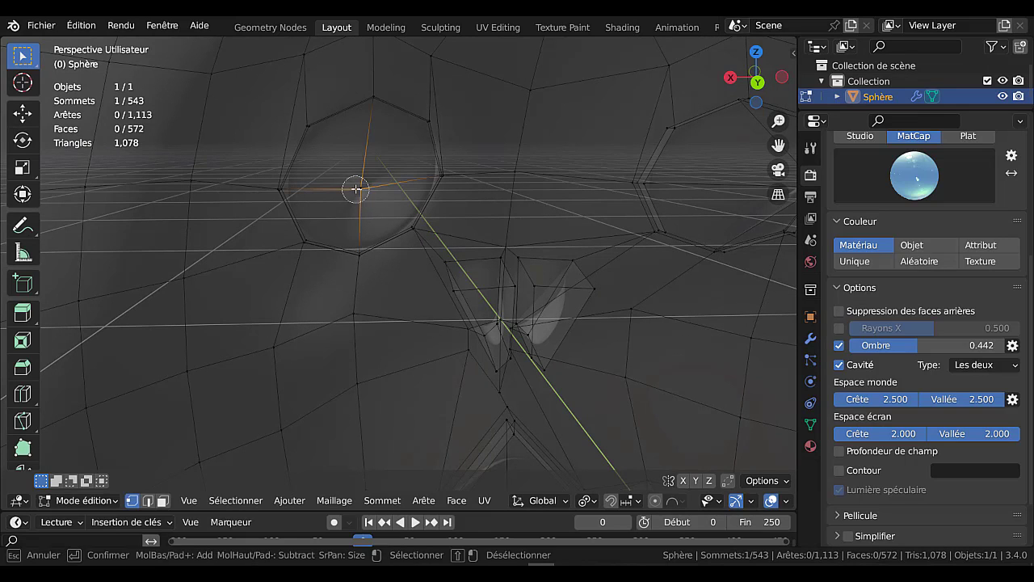
{"action": "left_click", "coordinate": [360, 189], "text": "shift"}
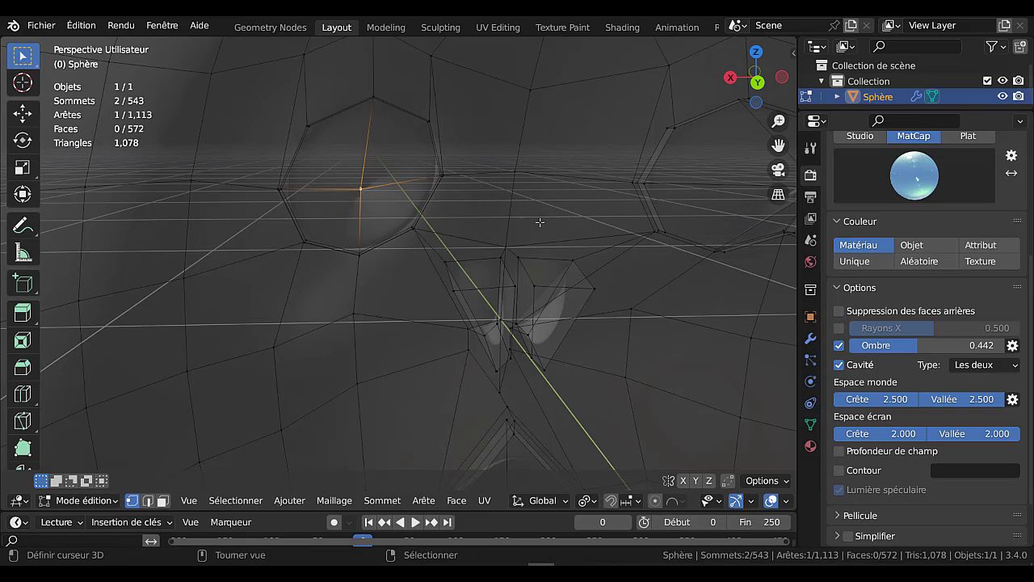
{"action": "middle_click_drag", "start_coordinate": [525, 222], "coordinate": [324, 221], "text": "shift"}
{"action": "mouse_move", "coordinate": [663, 175]}
{"action": "middle_mouse_down"}
{"action": "mouse_move", "coordinate": [639, 177]}
{"action": "mouse_move", "coordinate": [651, 188]}
{"action": "middle_mouse_up"}
{"action": "key", "text": "c"}
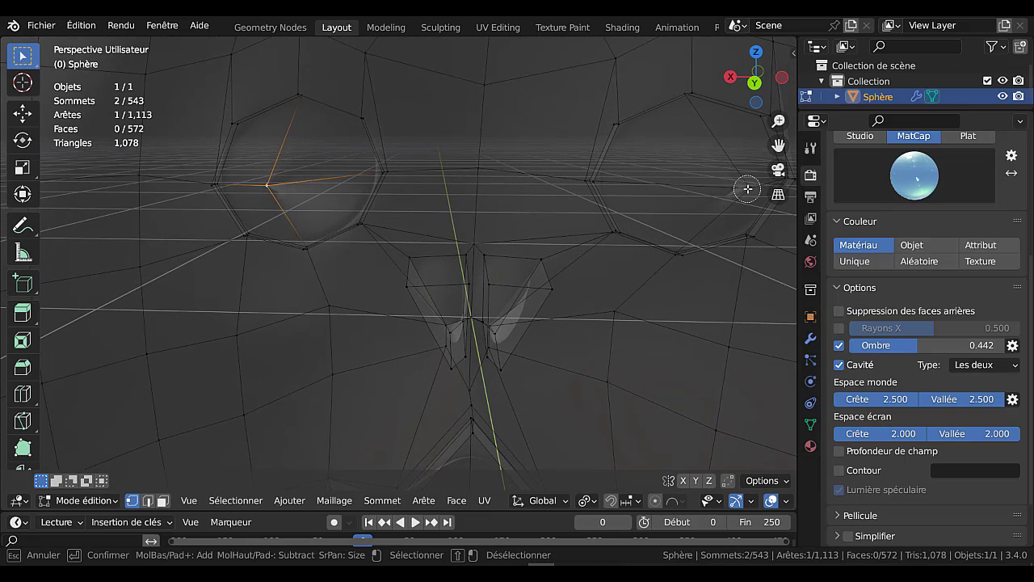
{"action": "left_click", "coordinate": [747, 188]}
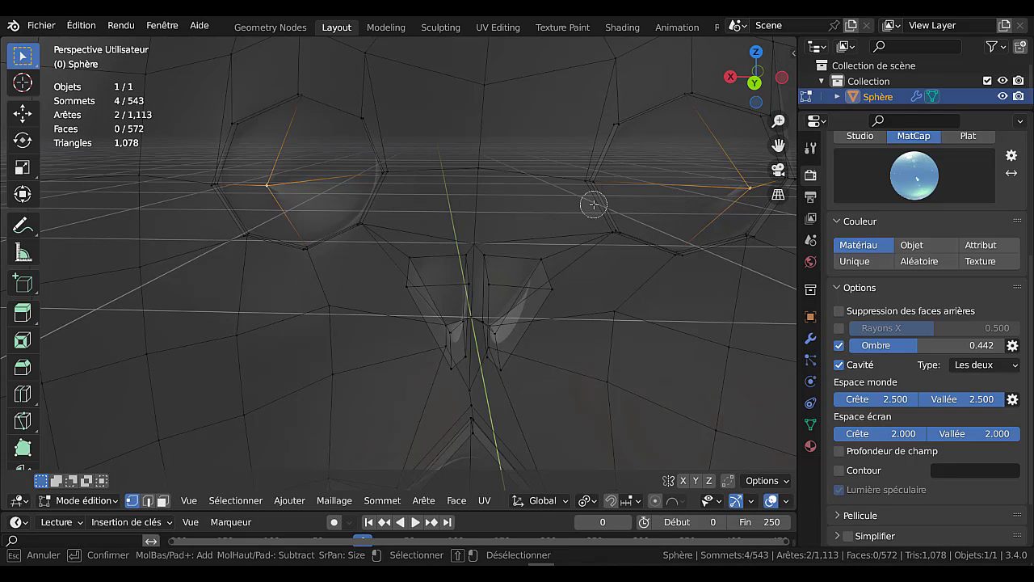
{"action": "key", "text": "Escape"}
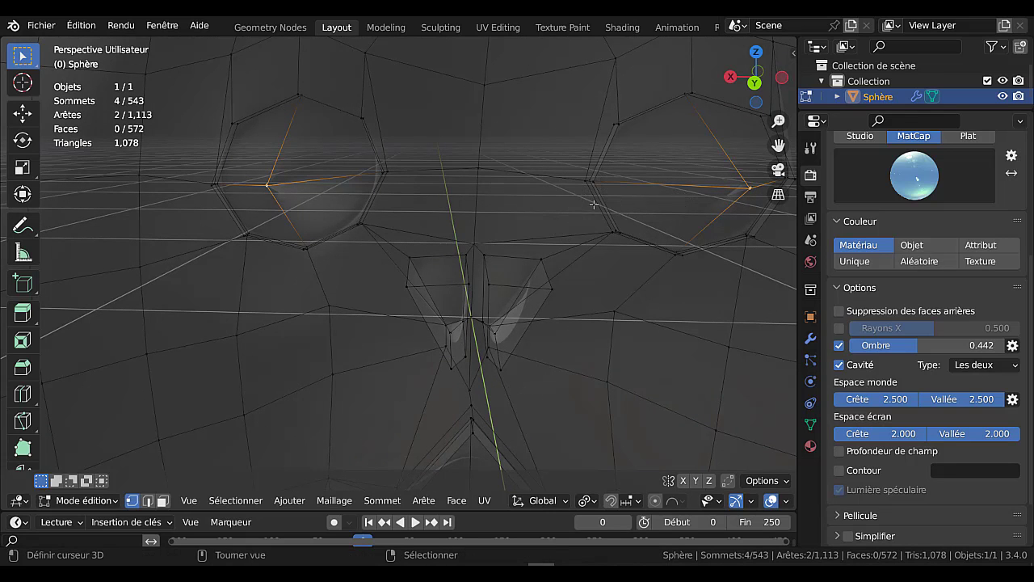
- Turn off X-ray and scale the selected eye-centre vertices to 0 along Y to align them
{"action": "scroll", "coordinate": [369, 235], "scroll_direction": "down", "scroll_amount": 7}
{"action": "middle_click_drag", "start_coordinate": [287, 244], "coordinate": [639, 242]}
{"action": "key", "text": "alt+z"}
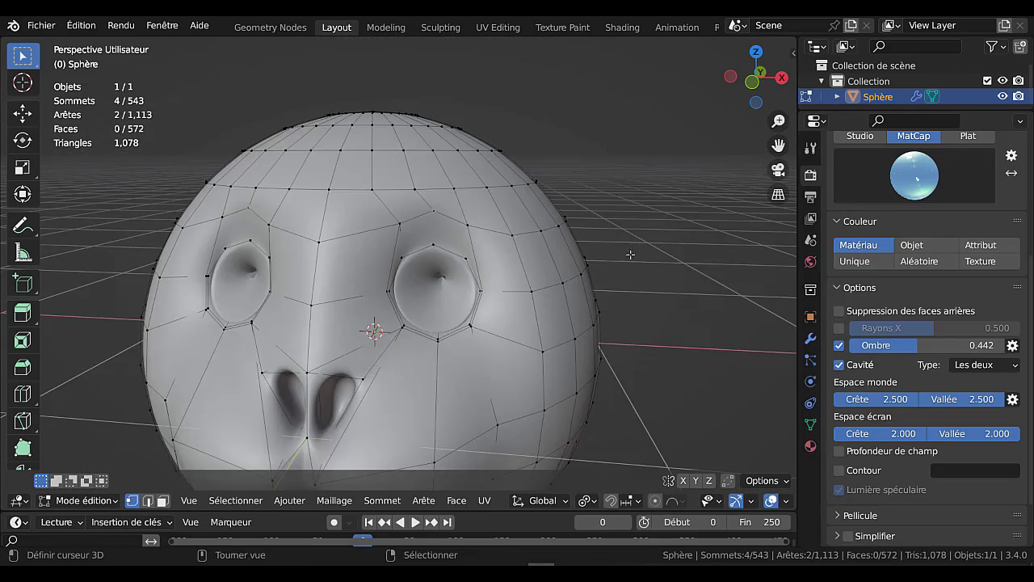
{"action": "middle_click_drag", "start_coordinate": [598, 282], "coordinate": [531, 287]}
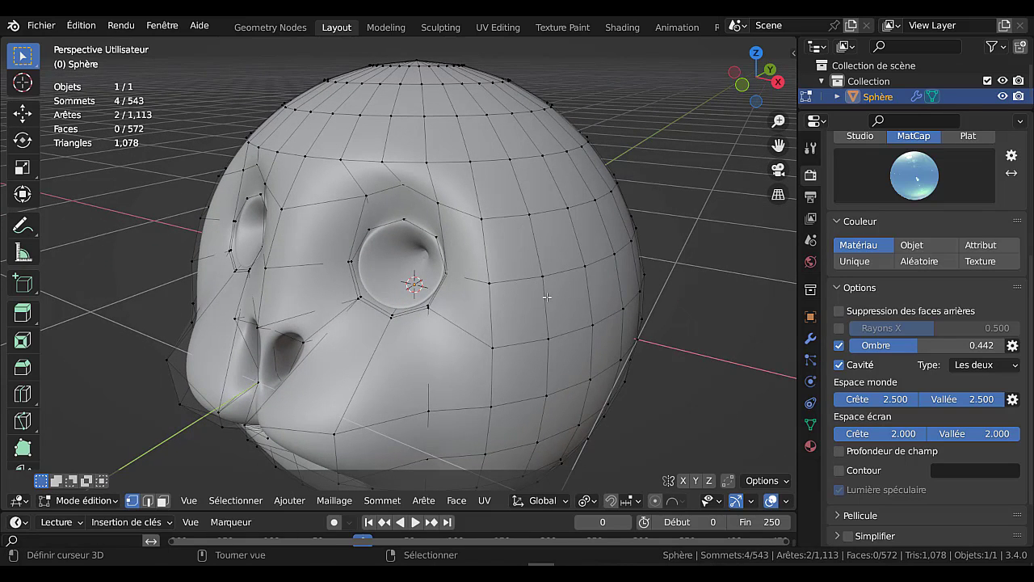
{"action": "type", "text": "sy"}
{"action": "type", "text": "0"}
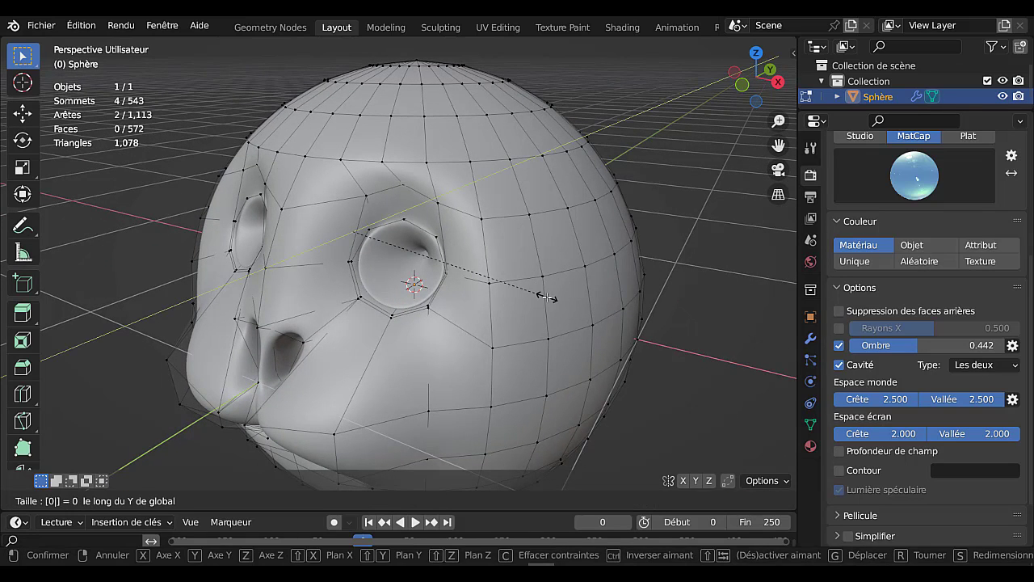
{"action": "key", "text": "Return"}
- Move the aligned centre vertices of both eyes along global Y until the eye surfaces are nearly flat
{"action": "key", "text": "s"}
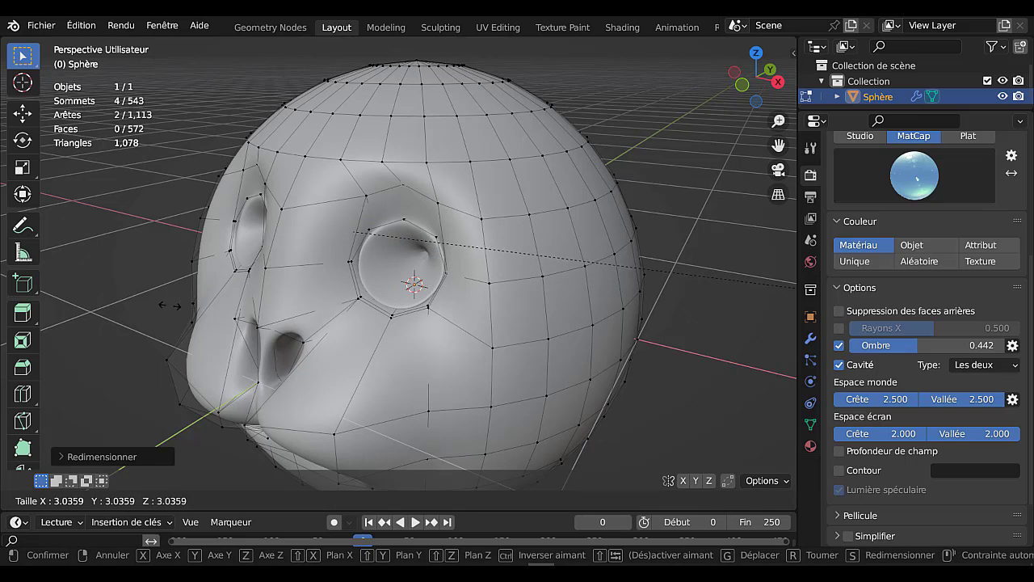
{"action": "key", "text": "Escape"}
{"action": "key", "text": "g"}
{"action": "key", "text": "y"}
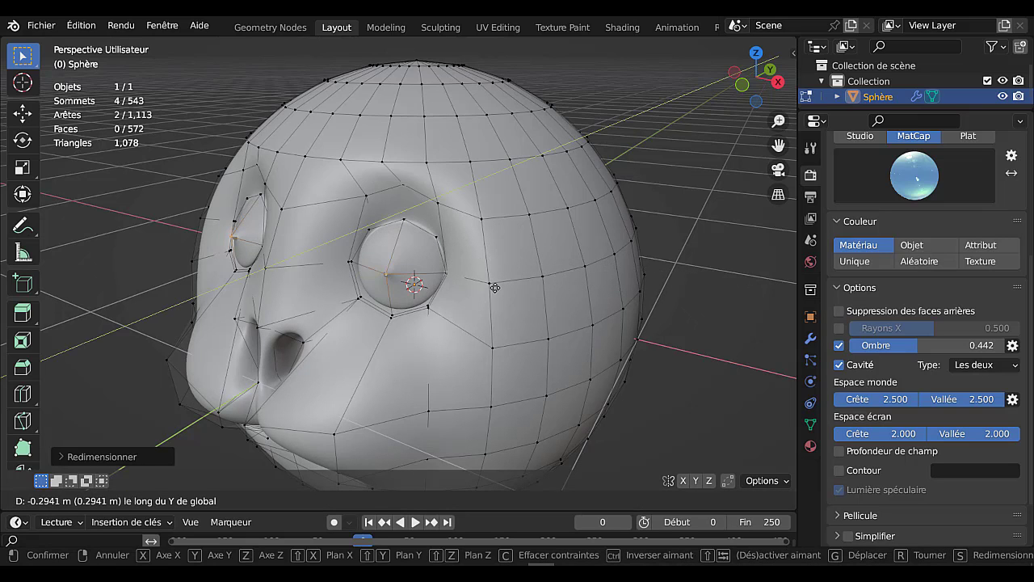
{"action": "left_click", "coordinate": [508, 278]}
{"action": "middle_click_drag", "start_coordinate": [508, 278], "coordinate": [554, 273]}
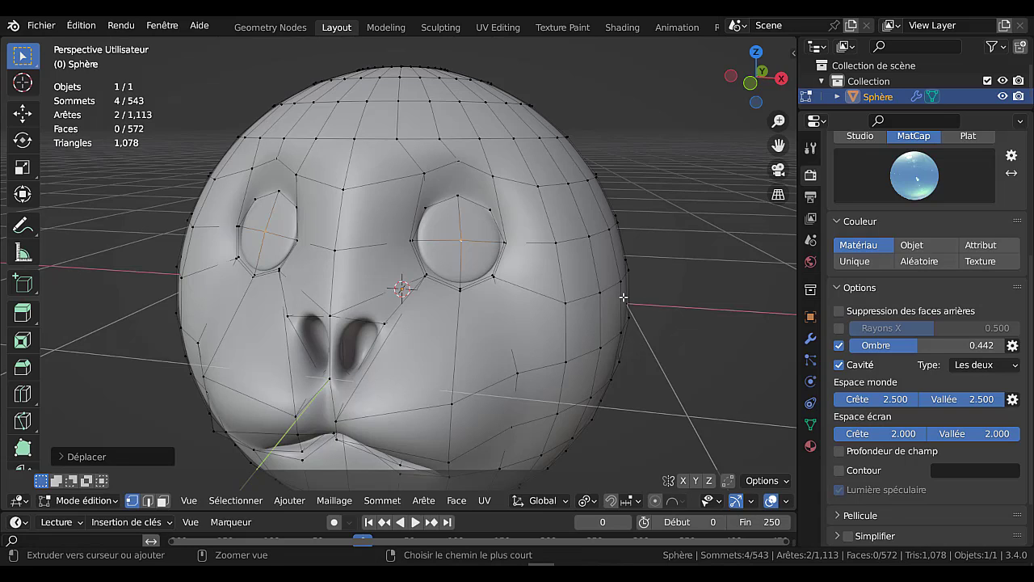
- Try a vertex bevel about 0.0465 m wide on both eye centres, test the freed centre vertex, and undo the bevel
{"action": "key", "text": "ctrl+shift+b"}
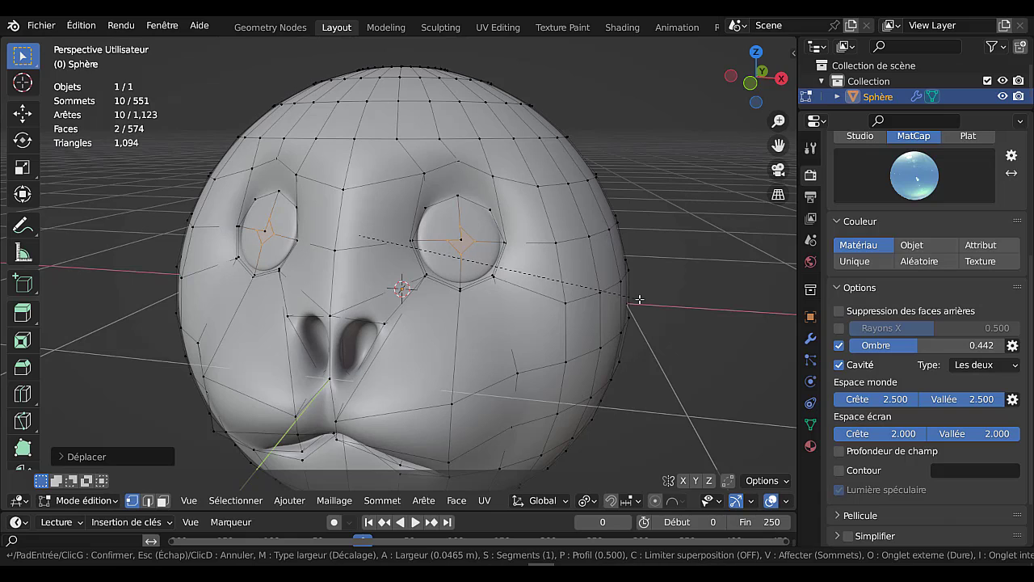
{"action": "left_click", "coordinate": [639, 299]}
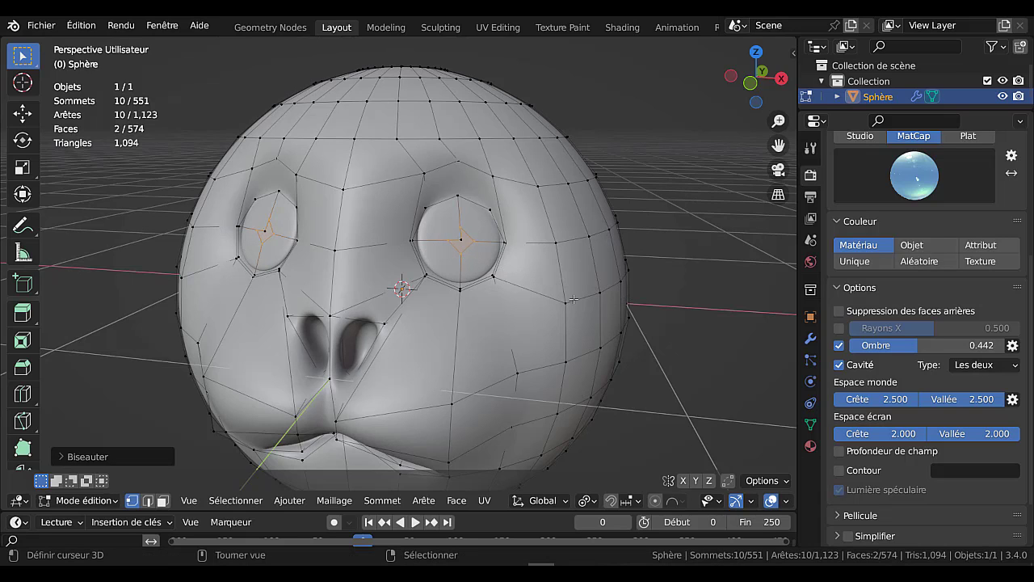
{"action": "scroll", "coordinate": [555, 285], "scroll_direction": "up", "scroll_amount": 3}
{"action": "right_click", "coordinate": [504, 227]}
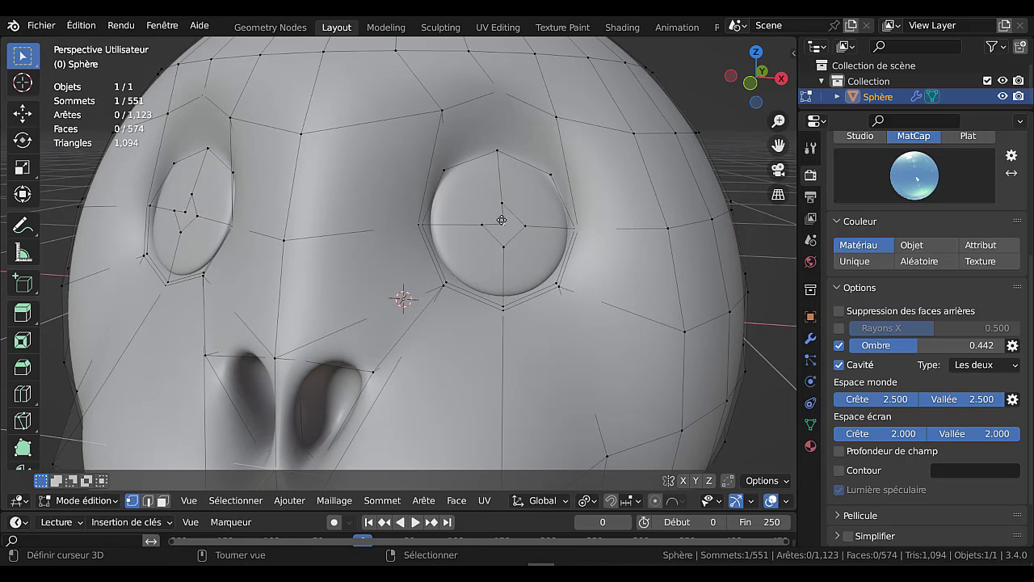
{"action": "key", "text": "g"}
{"action": "right_click", "coordinate": [505, 229]}
{"action": "key", "text": "ctrl+z"}
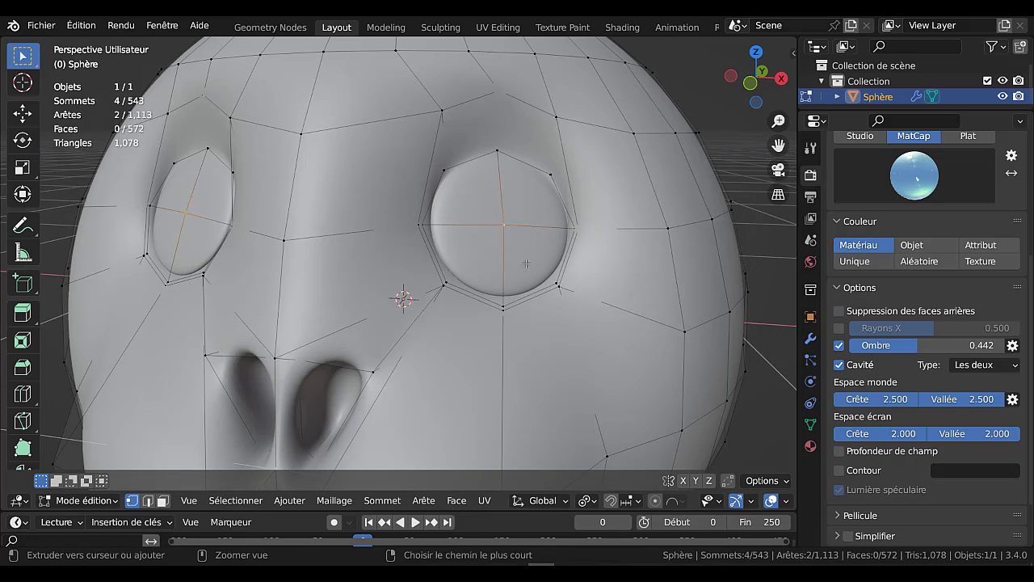
{"action": "scroll", "coordinate": [522, 265], "scroll_direction": "down", "scroll_amount": 4}
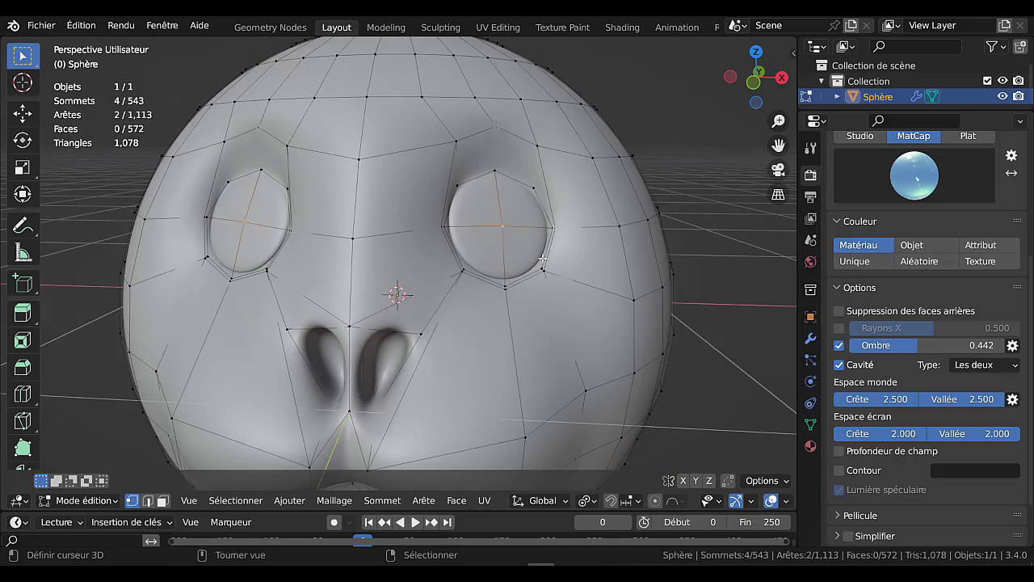
- Turn on X-ray and circle-select the centre vertices of both eyes again from the front
{"action": "middle_click_drag", "start_coordinate": [543, 260], "coordinate": [551, 258]}
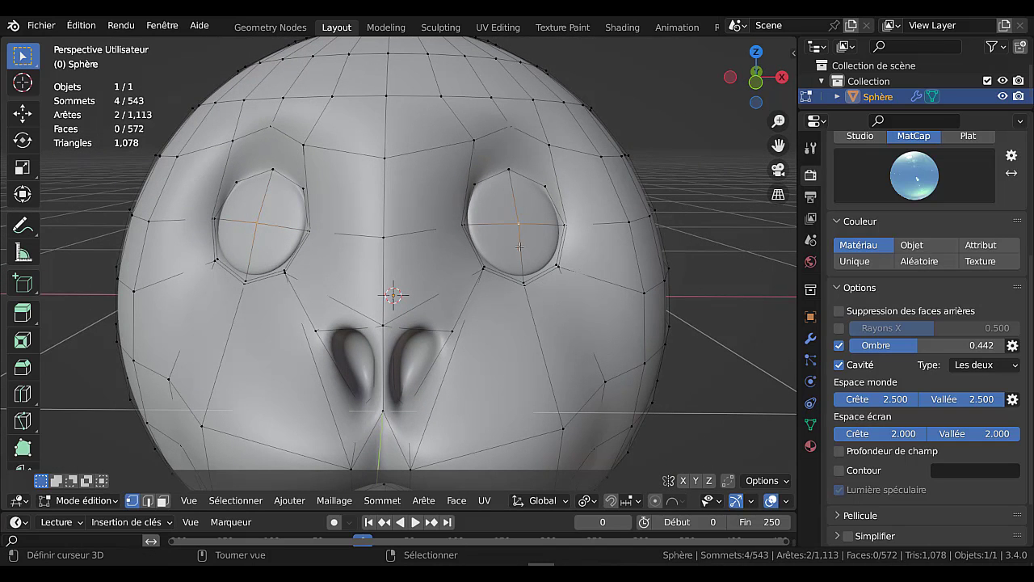
{"action": "key", "text": "alt+z"}
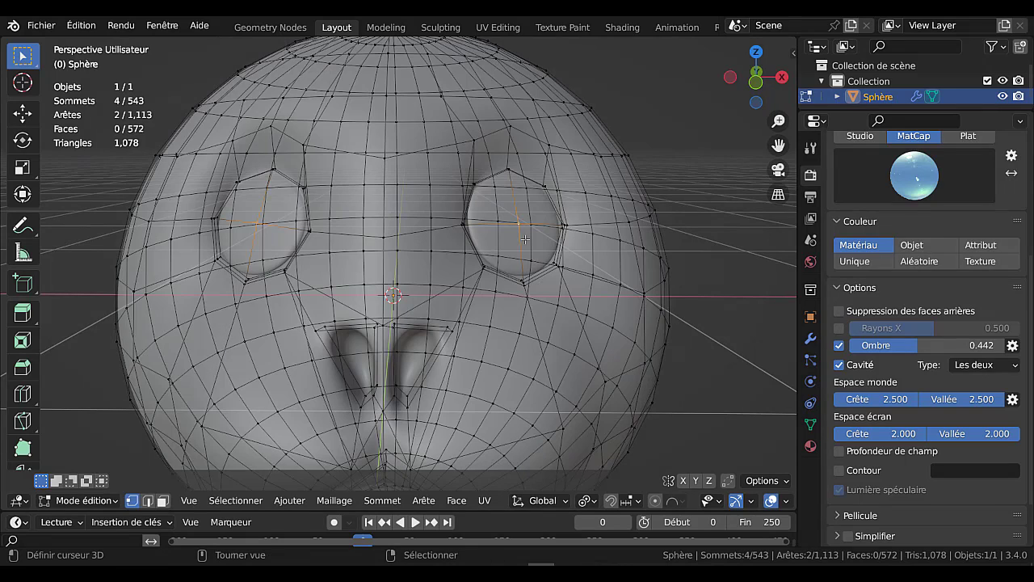
{"action": "key", "text": "alt+a"}
{"action": "key", "text": "c"}
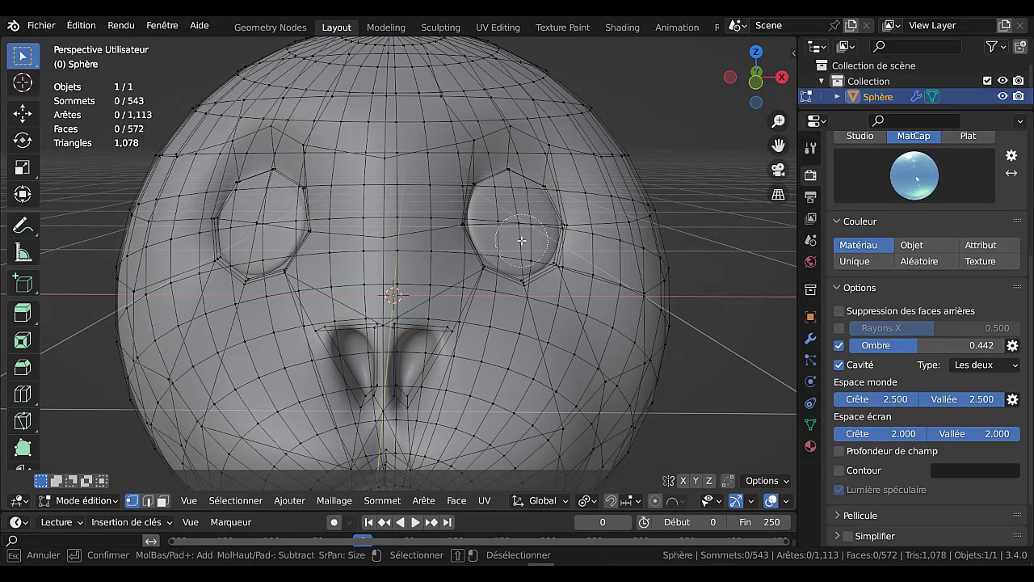
{"action": "left_click", "coordinate": [511, 230]}
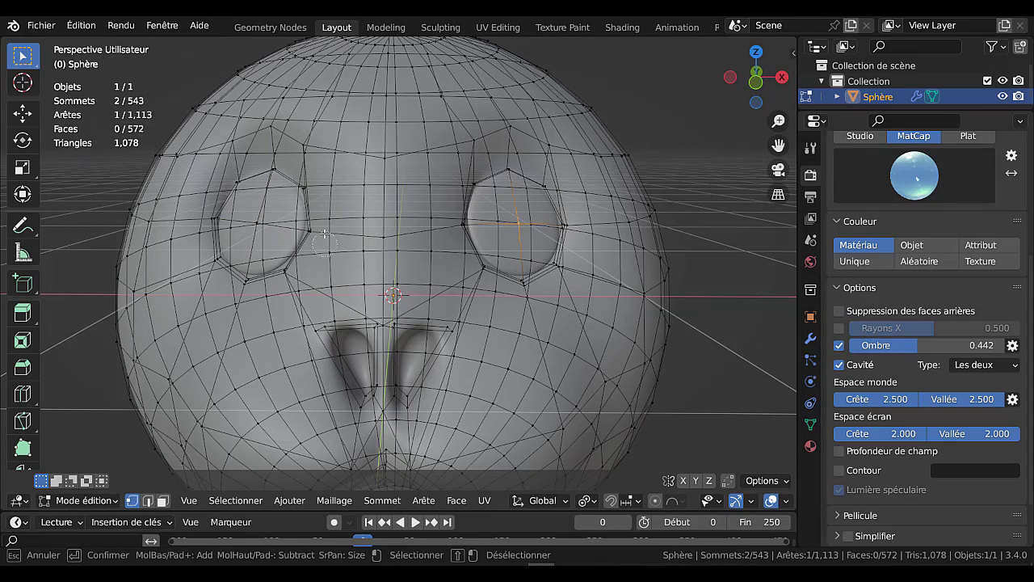
{"action": "left_click", "coordinate": [261, 233]}
{"action": "key", "text": "Escape"}
{"action": "scroll", "coordinate": [699, 151], "scroll_direction": "down", "scroll_amount": 3}
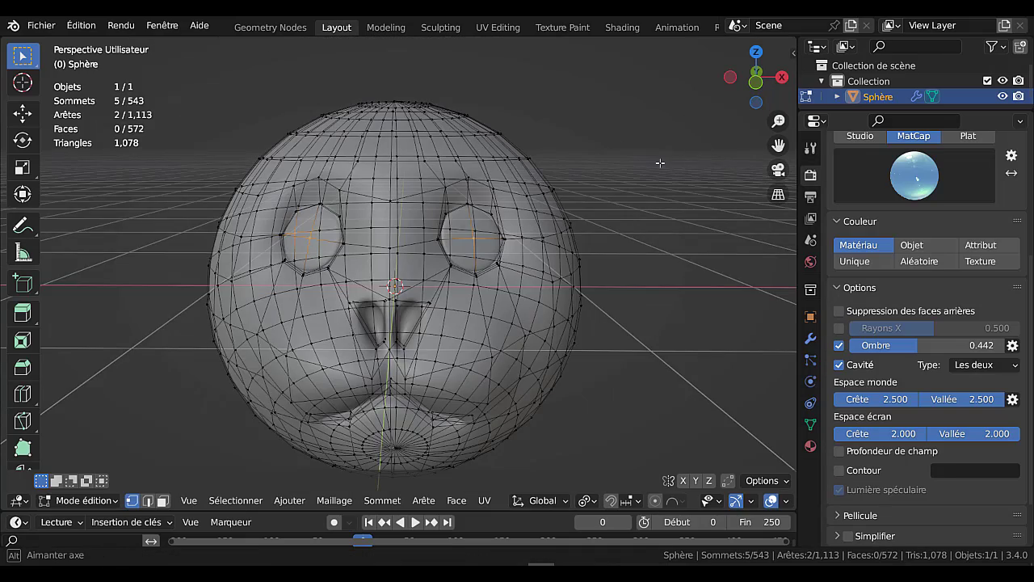
- Deselect the stray vertex on the back of the head and turn off X-ray
{"action": "middle_click_drag", "start_coordinate": [699, 150], "coordinate": [591, 176]}
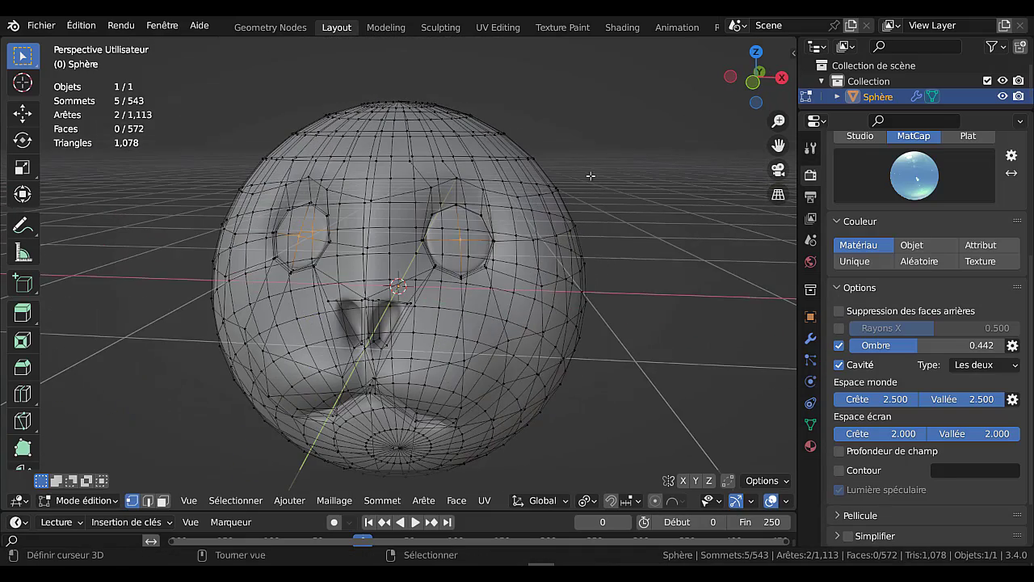
{"action": "middle_click_drag", "start_coordinate": [613, 214], "coordinate": [453, 200]}
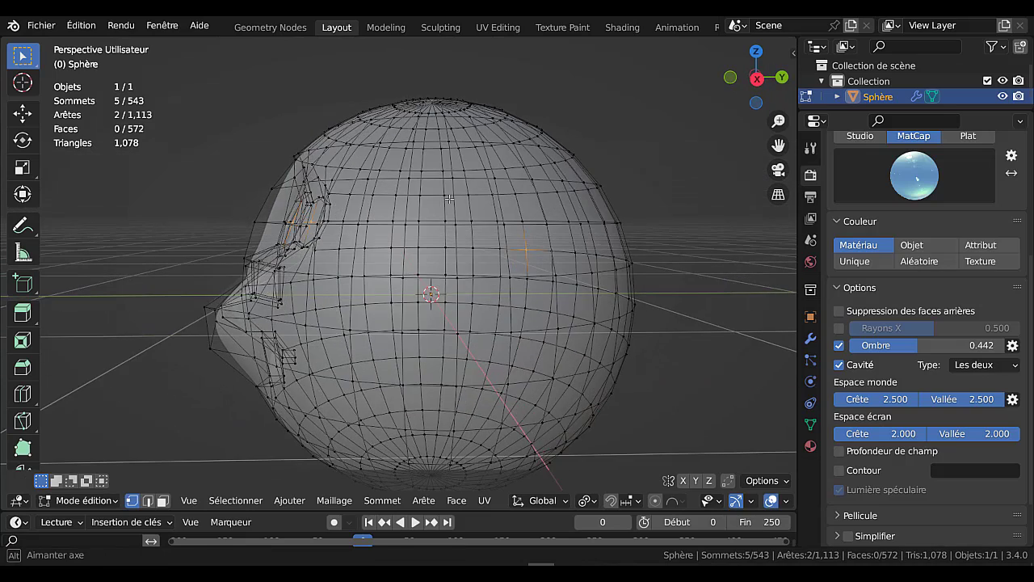
{"action": "scroll", "coordinate": [455, 207], "scroll_direction": "down", "scroll_amount": 2}
{"action": "key", "text": "c"}
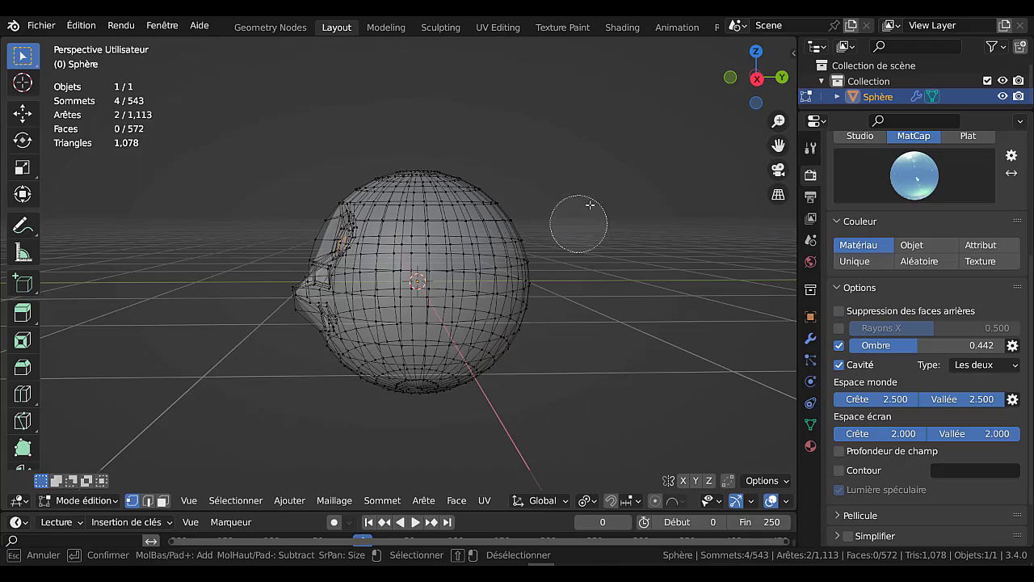
{"action": "key", "text": "Escape"}
{"action": "middle_click_drag", "start_coordinate": [461, 151], "coordinate": [544, 253]}
{"action": "scroll", "coordinate": [544, 254], "scroll_direction": "up", "scroll_amount": 3}
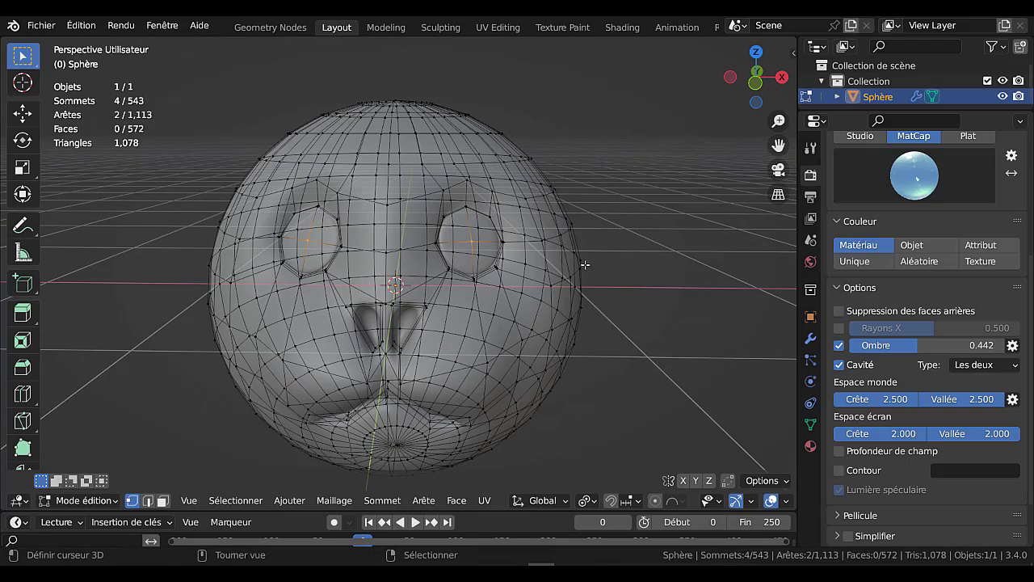
{"action": "key", "text": "alt+z"}
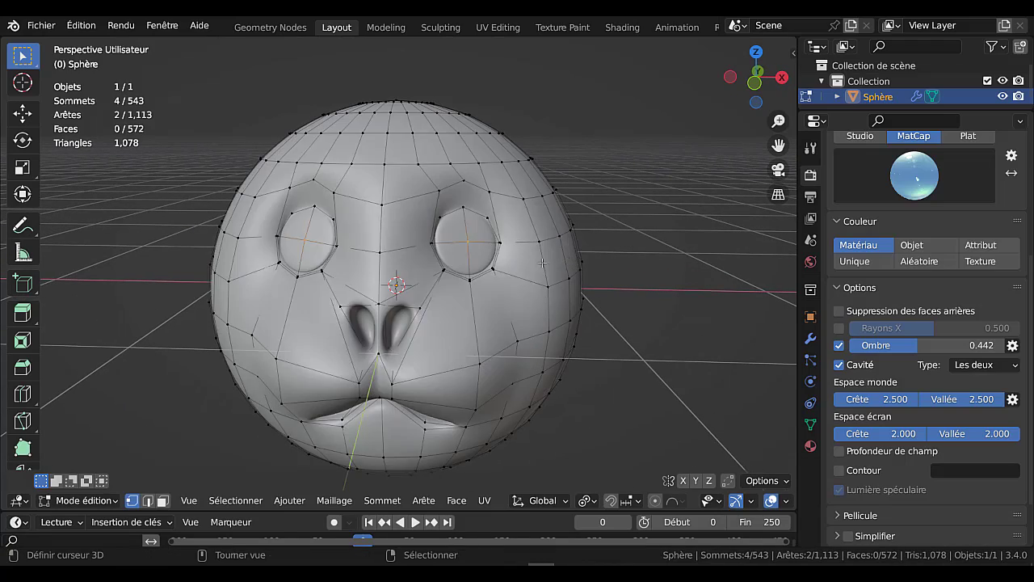
- Try a vertex bevel about 0.034 m wide on both eye centres and select the leftover centre vertex of one eye
{"action": "middle_click_drag", "start_coordinate": [501, 273], "coordinate": [428, 286]}
{"action": "scroll", "coordinate": [429, 286], "scroll_direction": "up", "scroll_amount": 2}
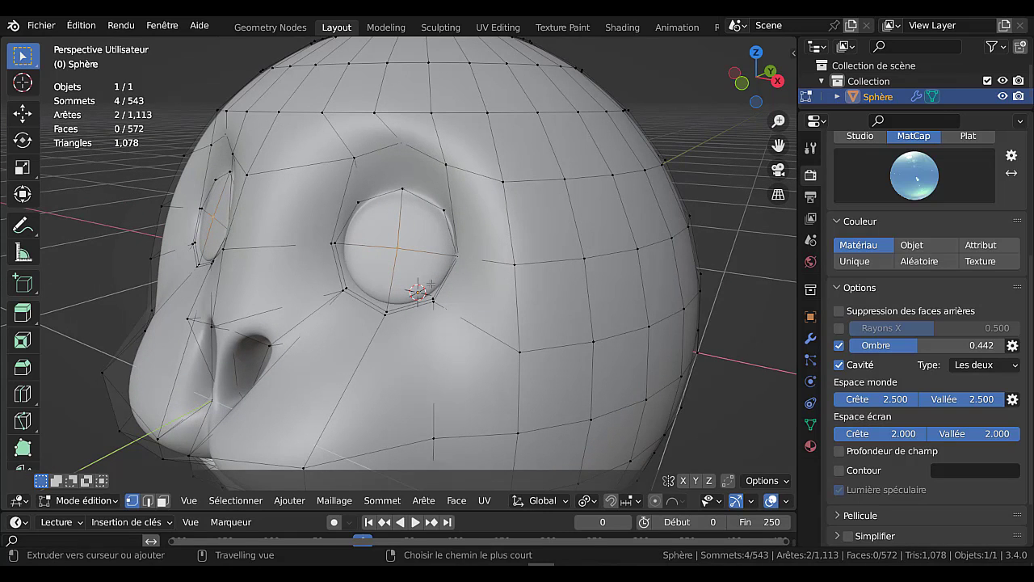
{"action": "key", "text": "ctrl+shift+b"}
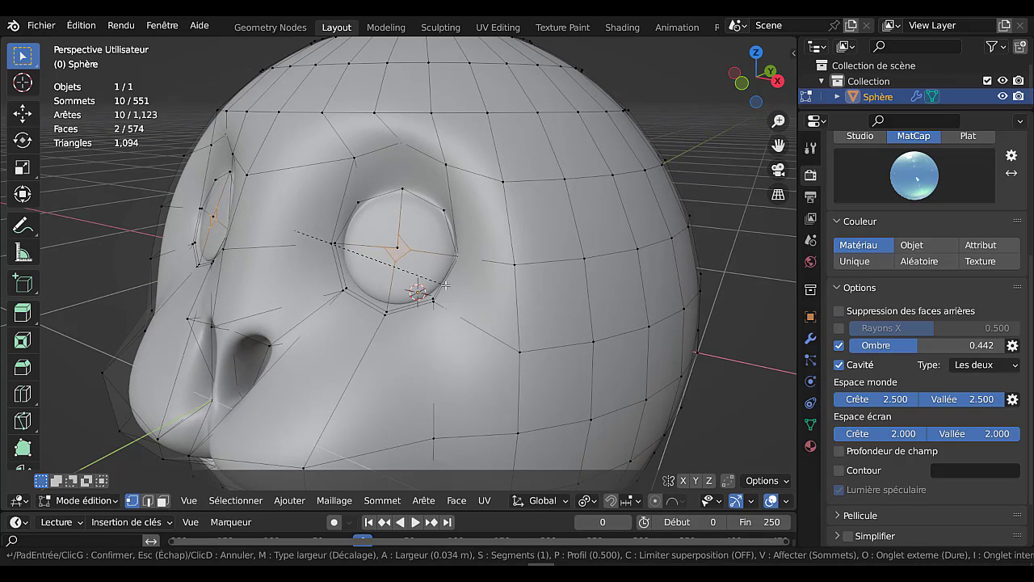
{"action": "left_click", "coordinate": [443, 283]}
{"action": "middle_click_drag", "start_coordinate": [436, 277], "coordinate": [386, 308]}
{"action": "scroll", "coordinate": [385, 308], "scroll_direction": "up", "scroll_amount": 3}
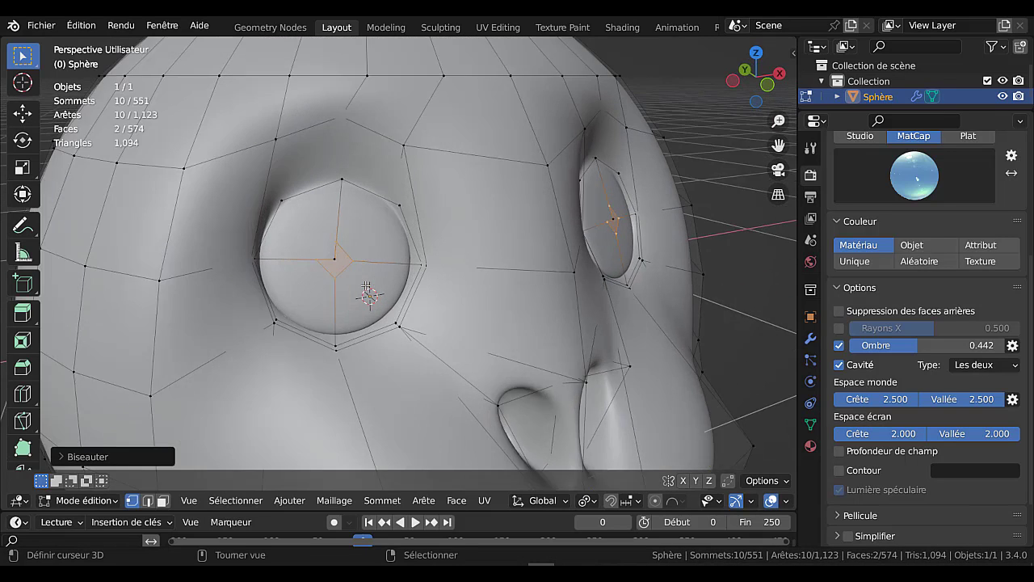
{"action": "right_click_drag", "start_coordinate": [310, 246], "coordinate": [296, 249]}
{"action": "key", "text": "Escape"}
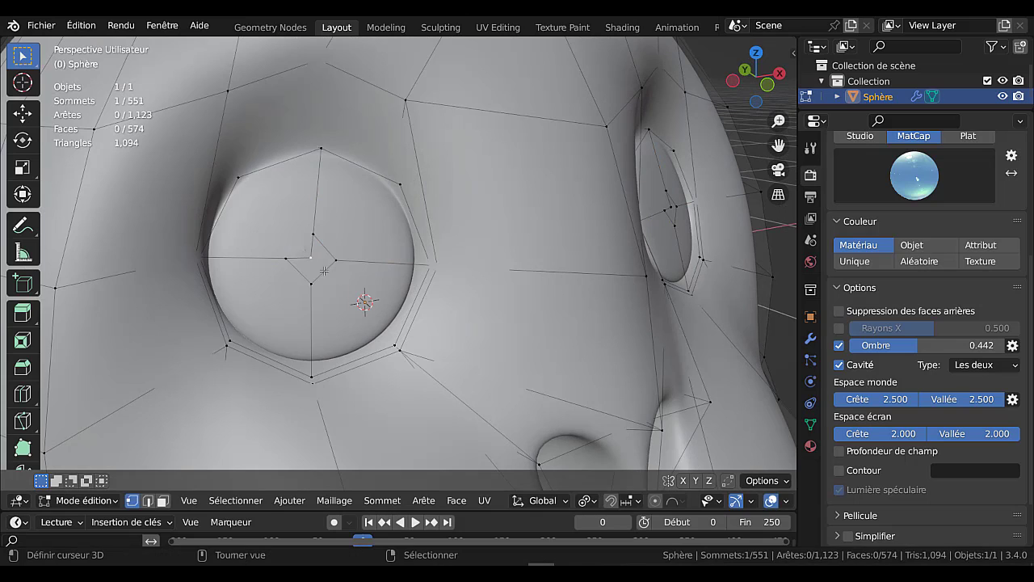
- Undo the centre-vertex selection and the vertex bevel on both eyes
{"action": "scroll", "coordinate": [363, 297], "scroll_direction": "down", "scroll_amount": 5}
{"action": "middle_click_drag", "start_coordinate": [416, 295], "coordinate": [381, 302]}
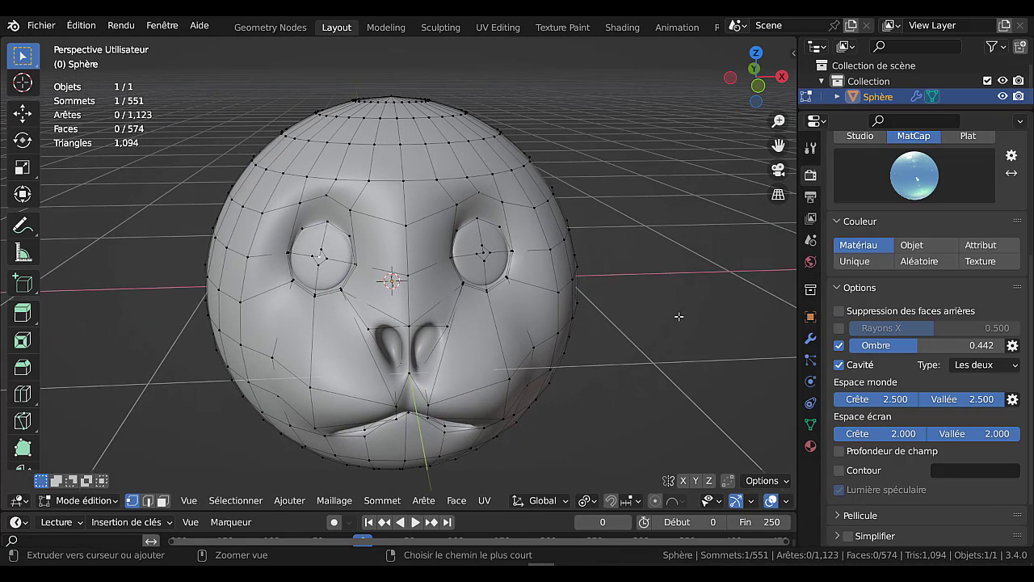
{"action": "middle_click_drag", "start_coordinate": [679, 316], "coordinate": [633, 291]}
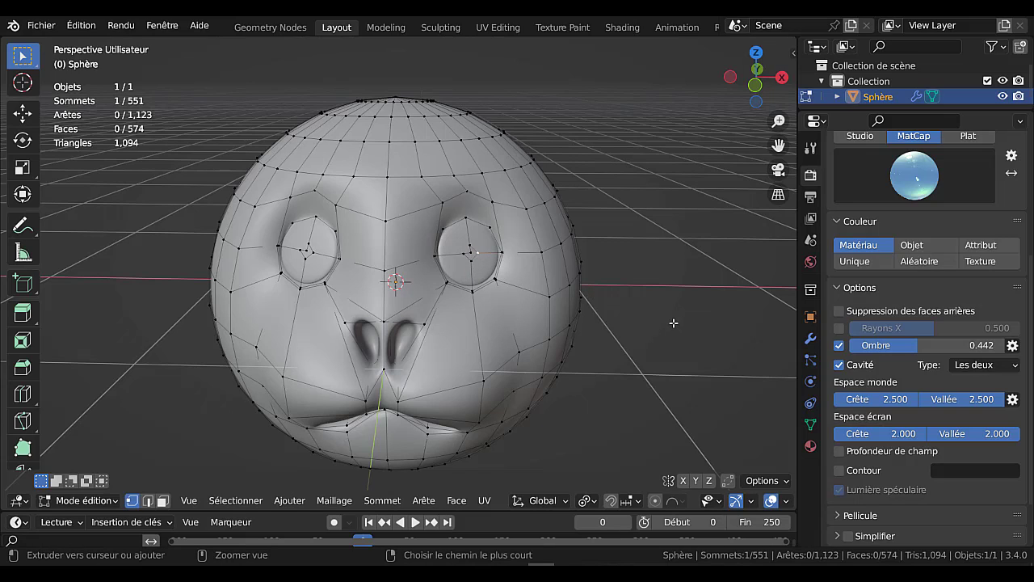
{"action": "key", "text": "ctrl+z"}
{"action": "key", "text": "ctrl+z"}
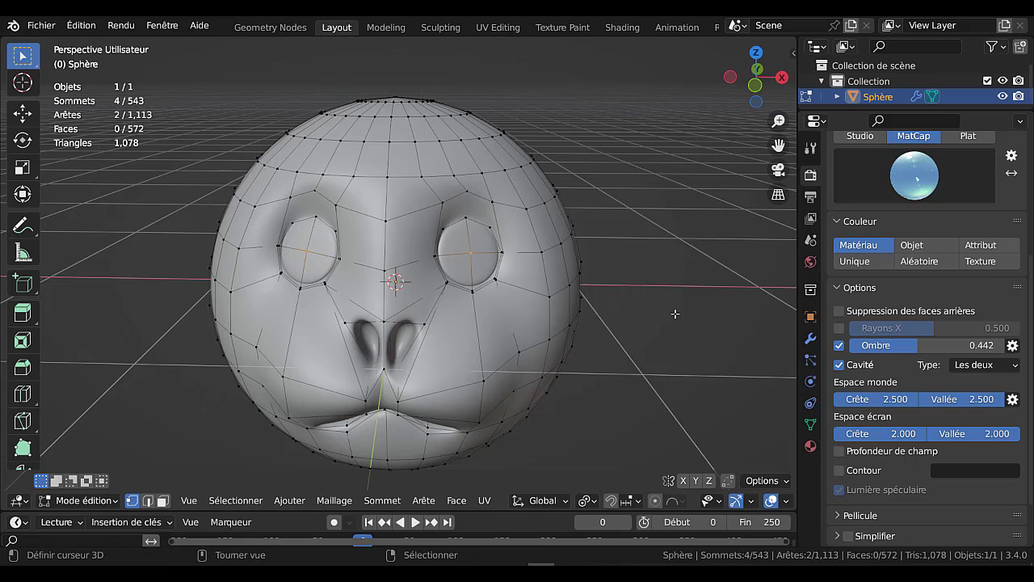
- Merge by distance on the selected eye-centre vertices and again on the whole mesh
{"action": "key", "text": "m"}
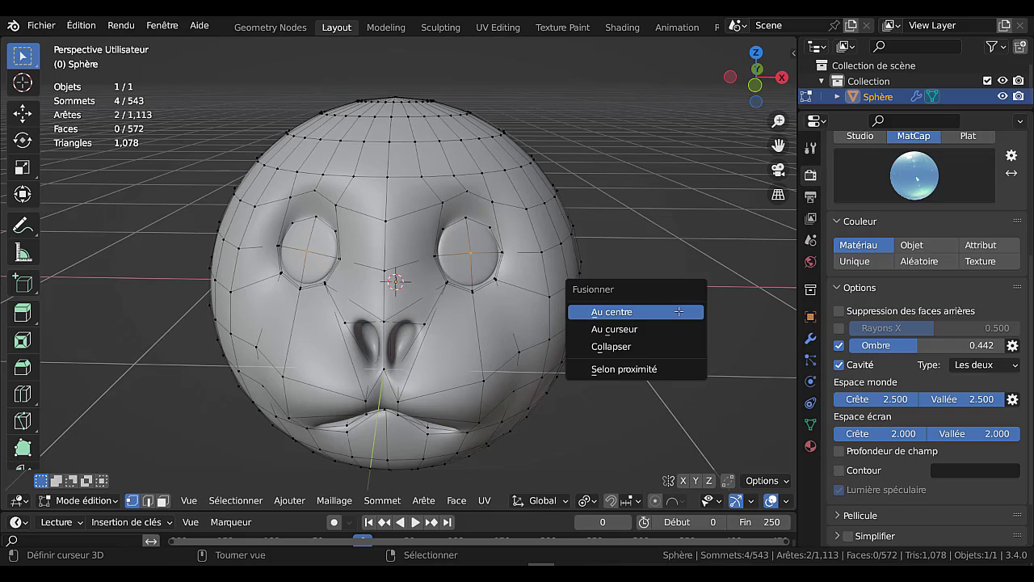
{"action": "left_click", "coordinate": [637, 370]}
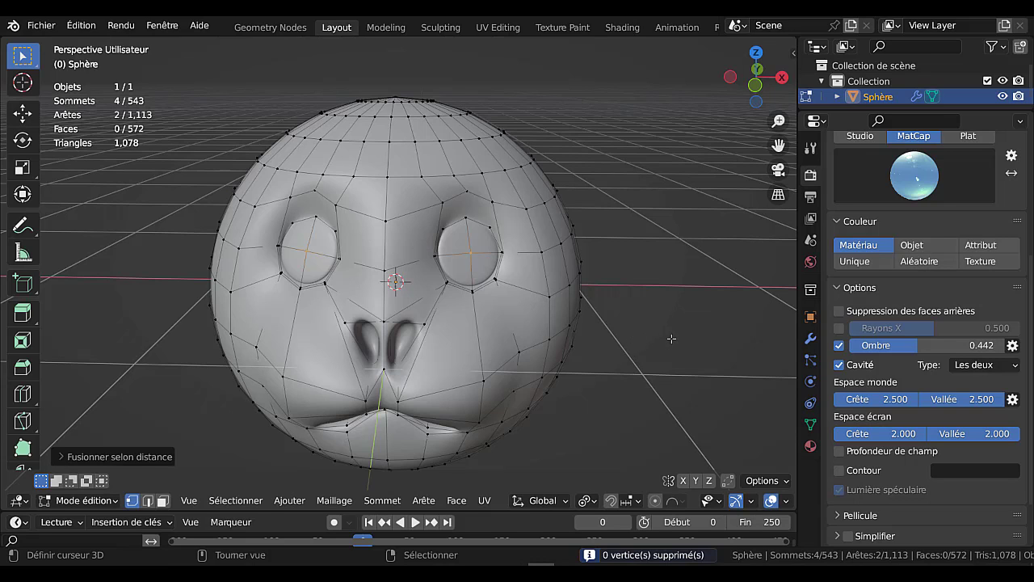
{"action": "key", "text": "a"}
{"action": "key", "text": "m"}
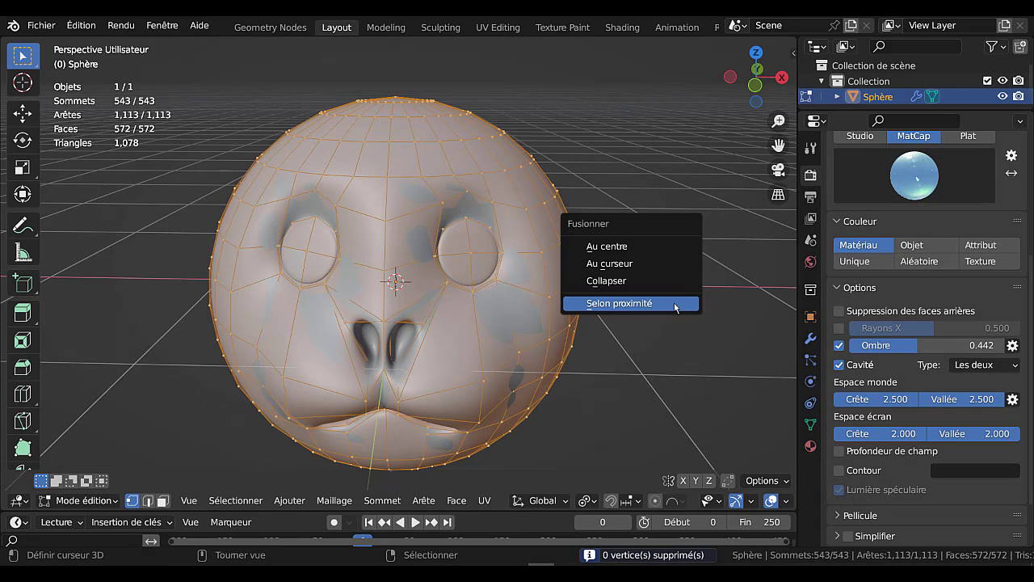
{"action": "left_click", "coordinate": [630, 303]}
{"action": "key", "text": "Tab"}
{"action": "key", "text": "Tab"}
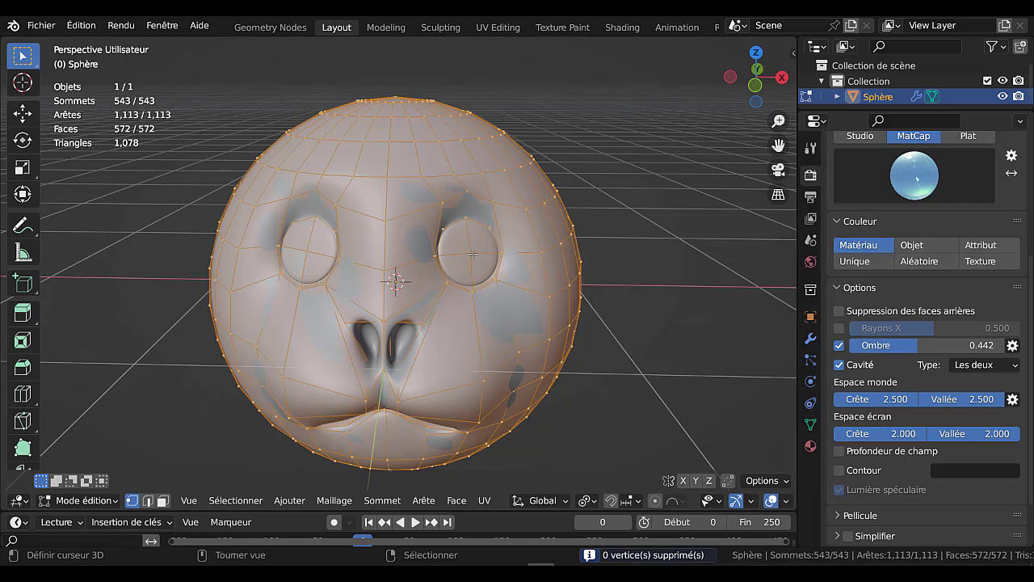
- Try moving the centre vertex of one eye to test for a duplicate underneath, and cancel the move
{"action": "left_click", "coordinate": [472, 254]}
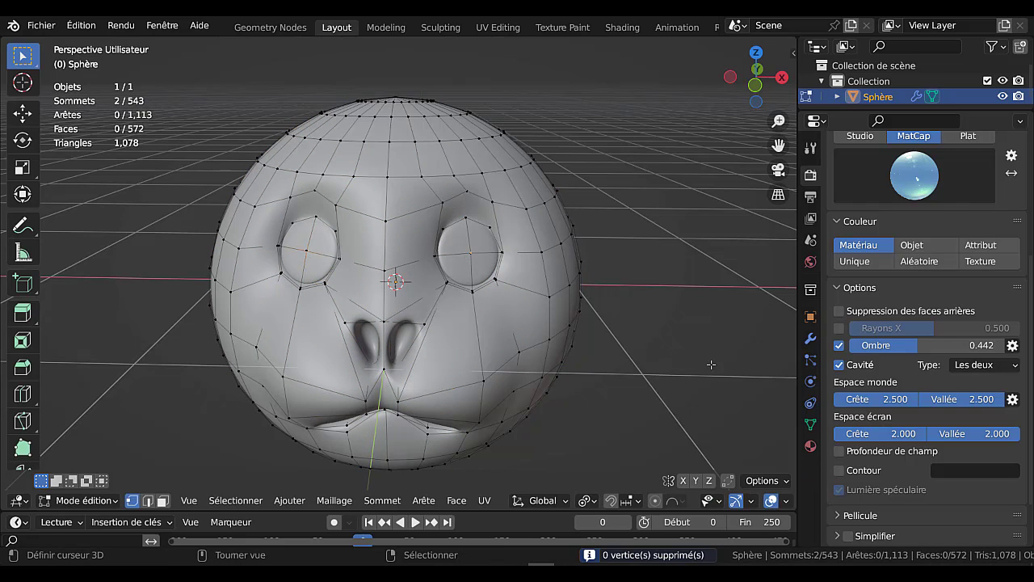
{"action": "right_click", "coordinate": [309, 255]}
{"action": "key", "text": "g"}
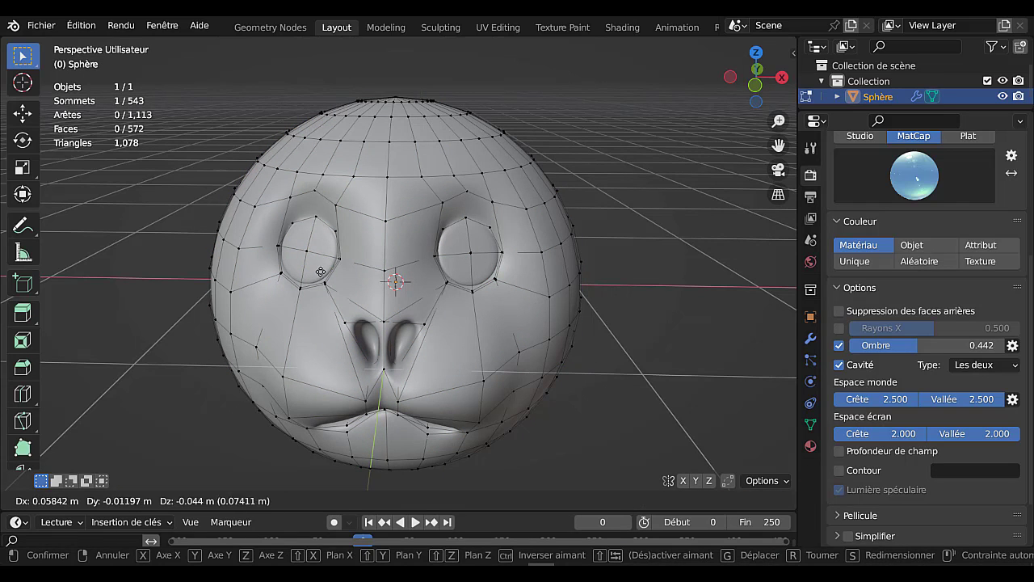
{"action": "right_click", "coordinate": [310, 253]}
- Turn on X-ray and circle-select the overlapping centre vertices of the eye farther from the nose tip's side of the view
{"action": "scroll", "coordinate": [310, 255], "scroll_direction": "up", "scroll_amount": 2}
{"action": "middle_click_drag", "start_coordinate": [312, 264], "coordinate": [347, 278]}
{"action": "key", "text": "alt+z"}
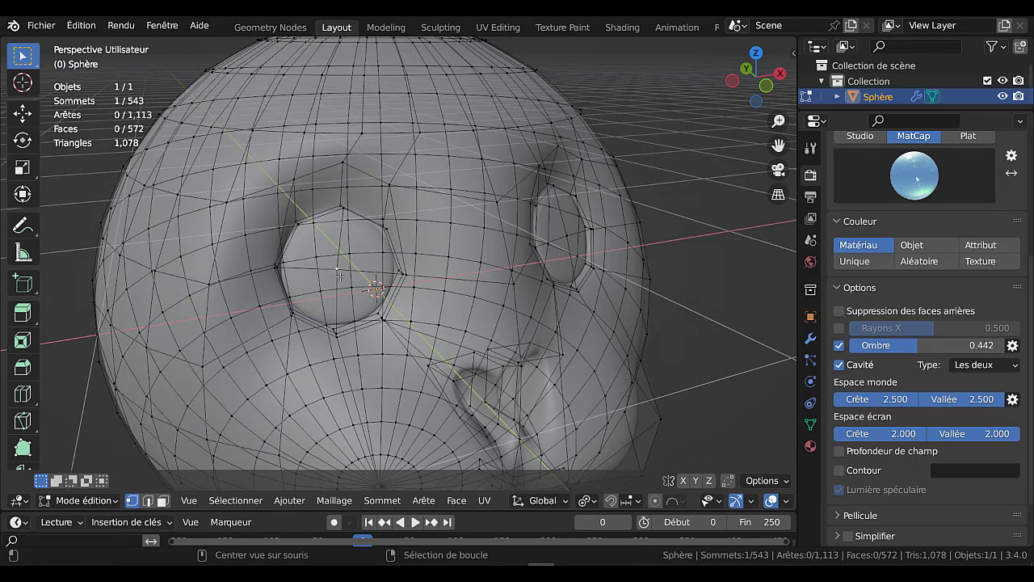
{"action": "key", "text": "c"}
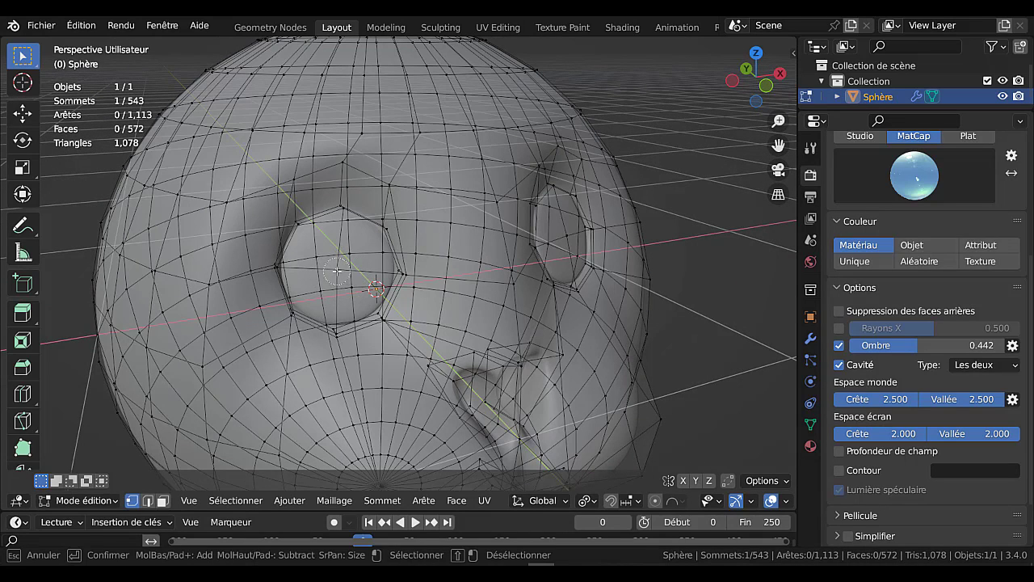
{"action": "left_click", "coordinate": [338, 273]}
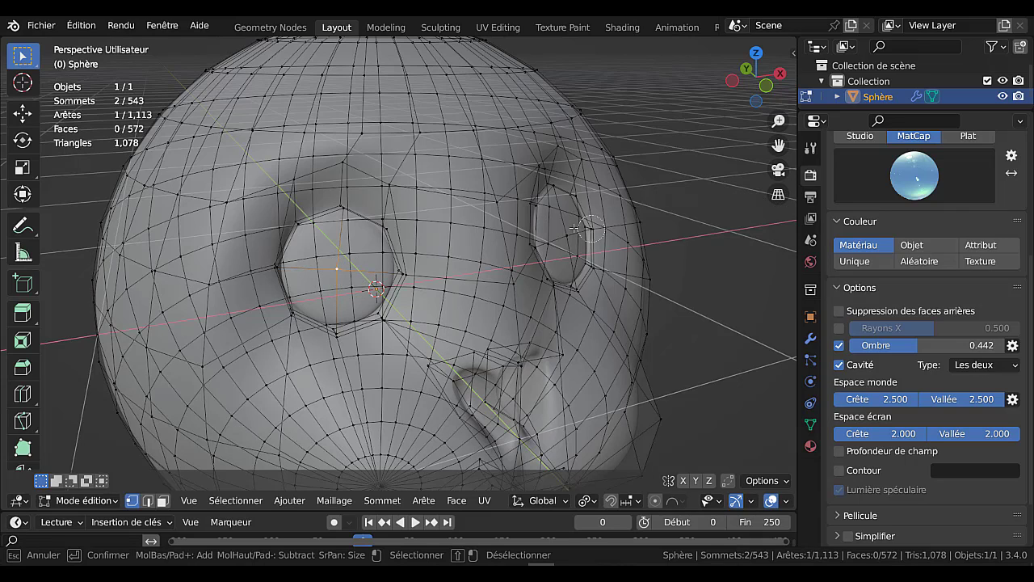
{"action": "key", "text": "Escape"}
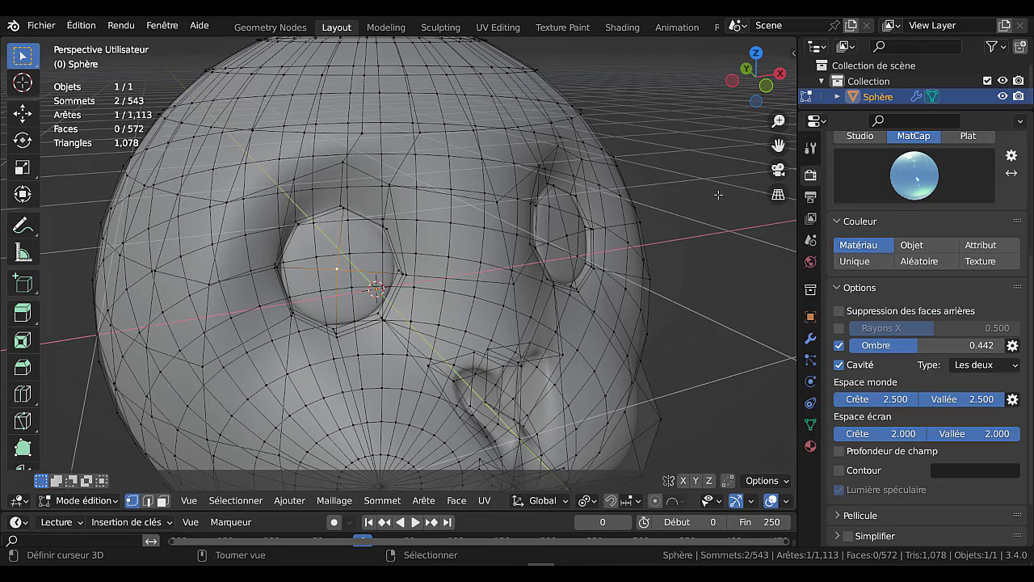
- Merge the overlapping centre vertices of each eye at their centre, one eye at a time
{"action": "key", "text": "m"}
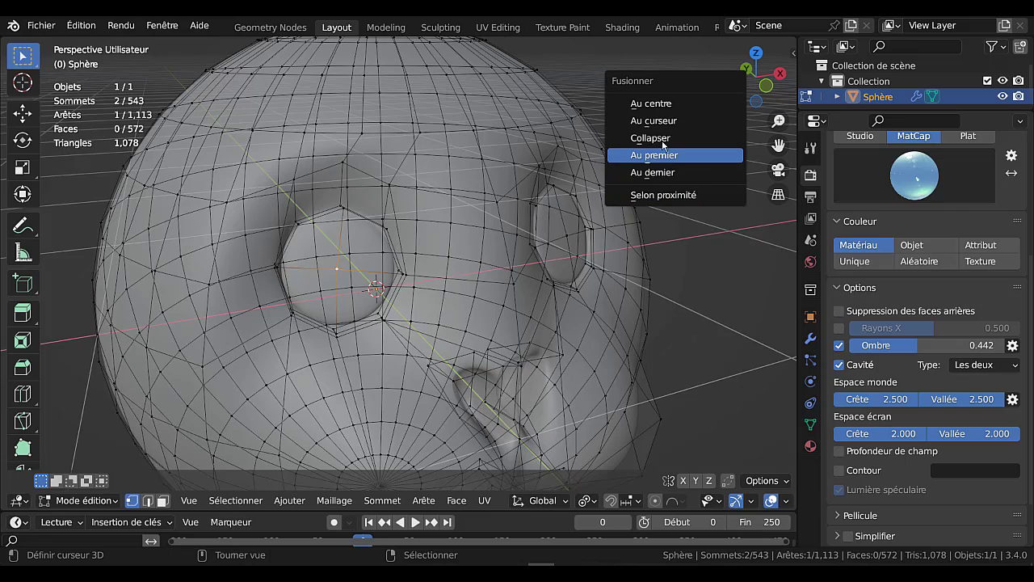
{"action": "left_click", "coordinate": [661, 105]}
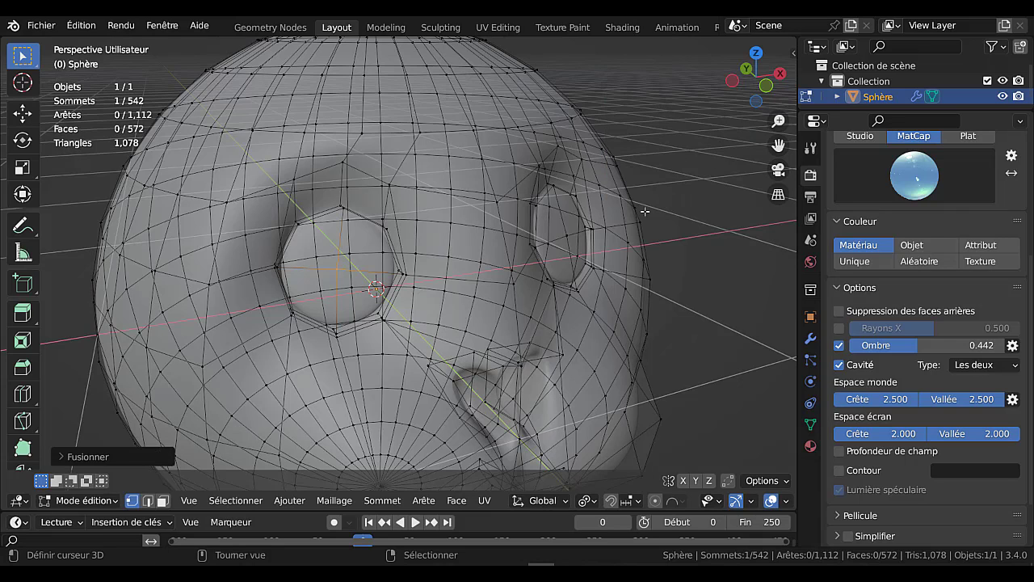
{"action": "key", "text": "c"}
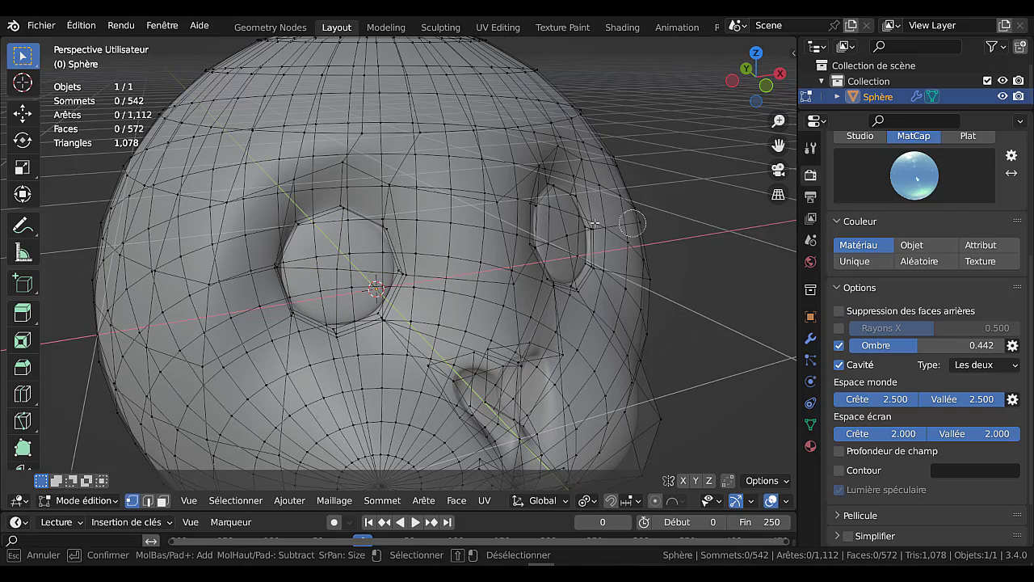
{"action": "left_click", "coordinate": [568, 232]}
{"action": "key", "text": "Escape"}
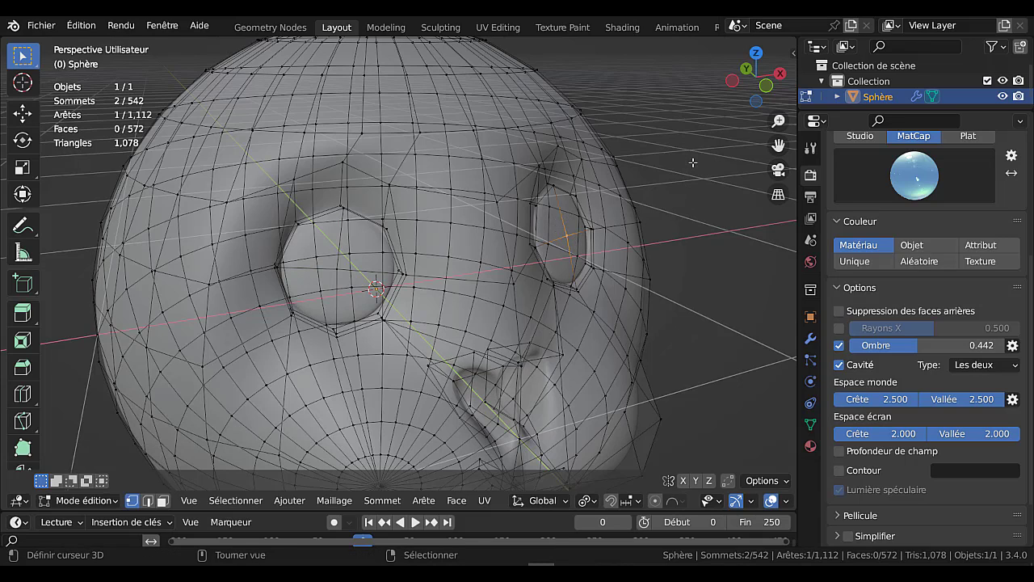
{"action": "key", "text": "m"}
{"action": "left_click", "coordinate": [713, 183]}
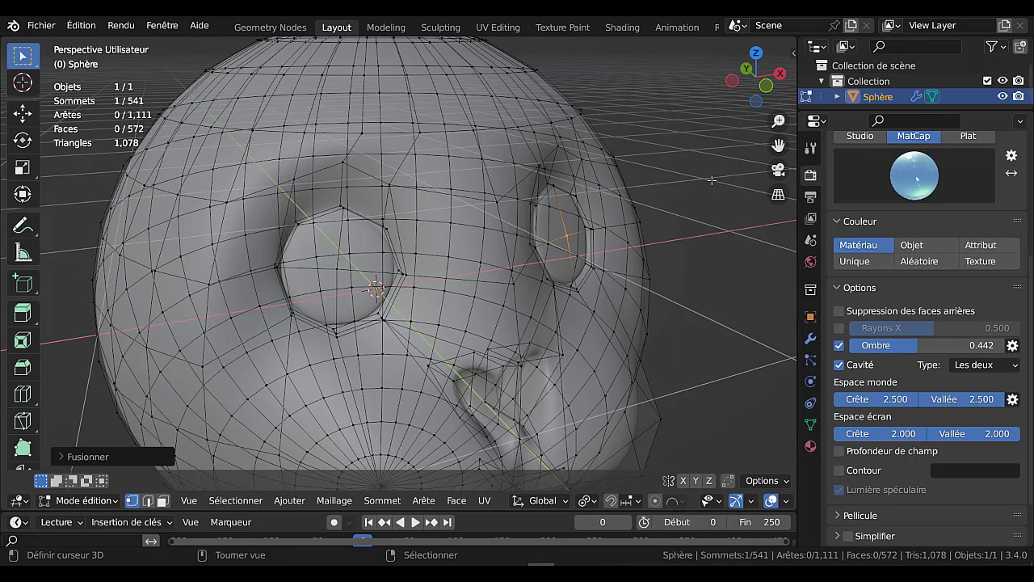
- Select the centre vertex of both eyes, turn off X-ray, and vertex-bevel them into small diamond faces about 0.04 m wide
{"action": "right_click", "coordinate": [569, 237]}
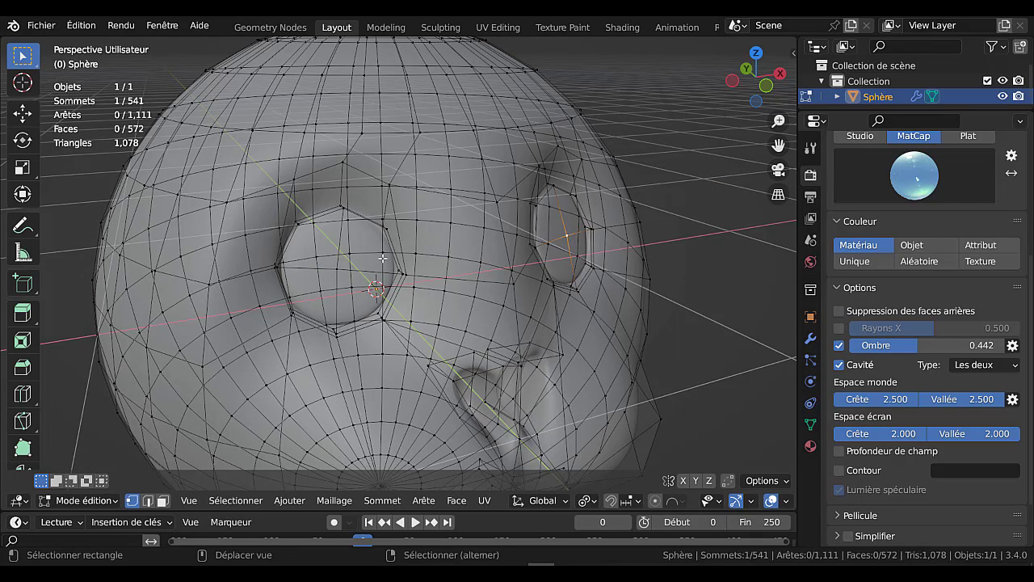
{"action": "middle_click_drag", "start_coordinate": [382, 260], "coordinate": [360, 274]}
{"action": "right_click", "coordinate": [293, 289], "text": "shift"}
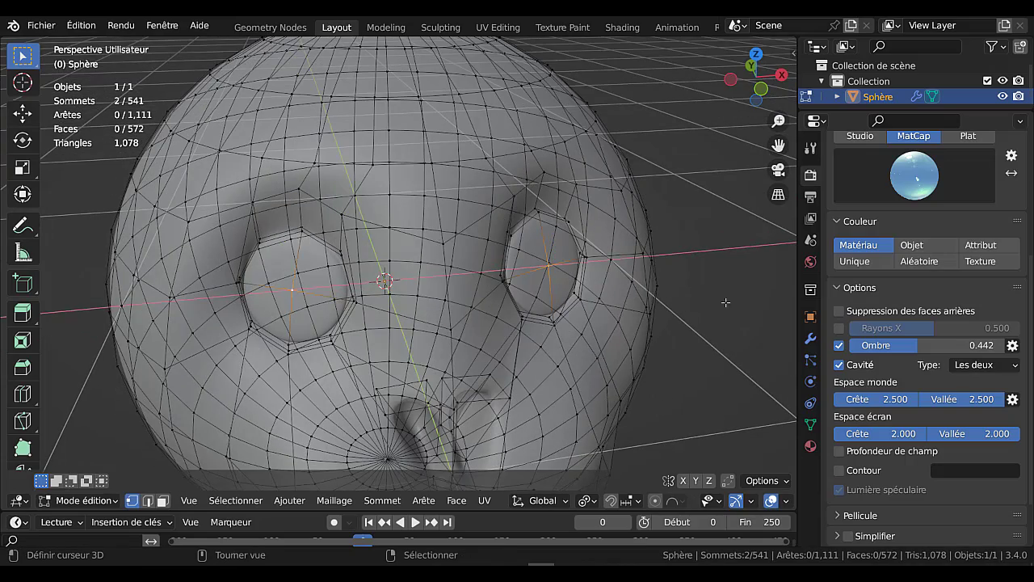
{"action": "scroll", "coordinate": [726, 300], "scroll_direction": "down", "scroll_amount": 1}
{"action": "middle_click_drag", "start_coordinate": [725, 299], "coordinate": [618, 331]}
{"action": "key", "text": "alt+z"}
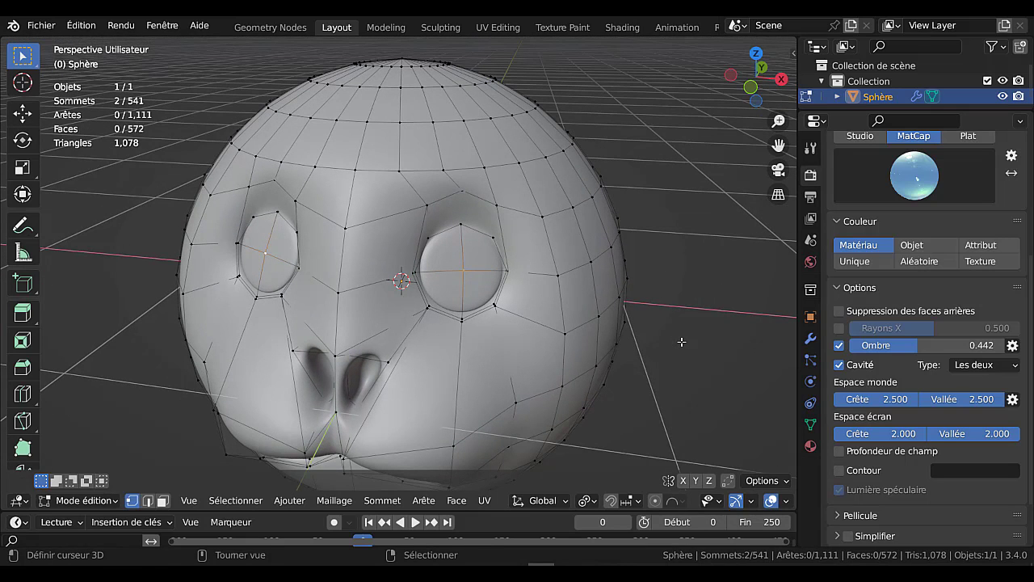
{"action": "key", "text": "ctrl+shift+b"}
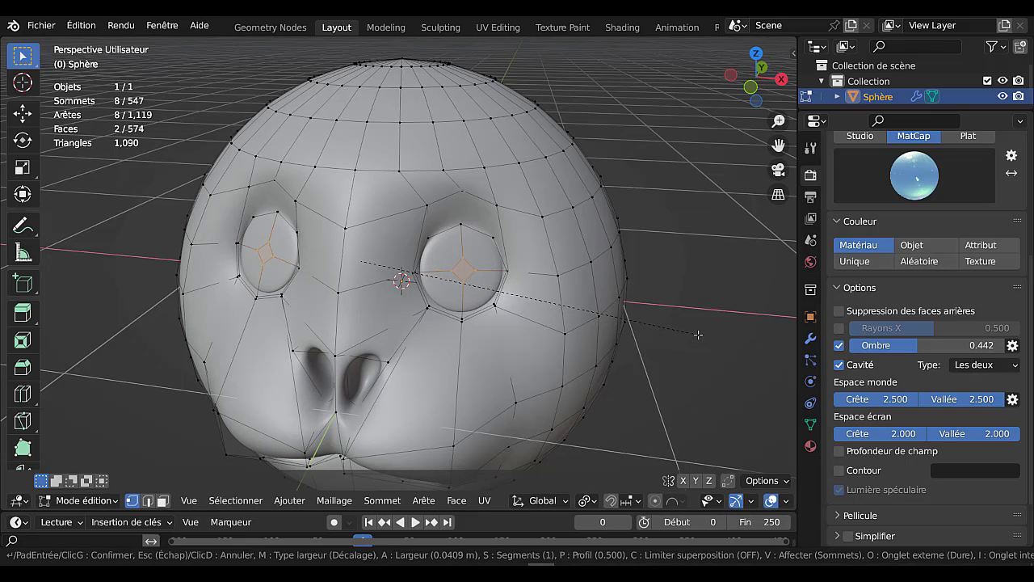
{"action": "left_click", "coordinate": [681, 349]}
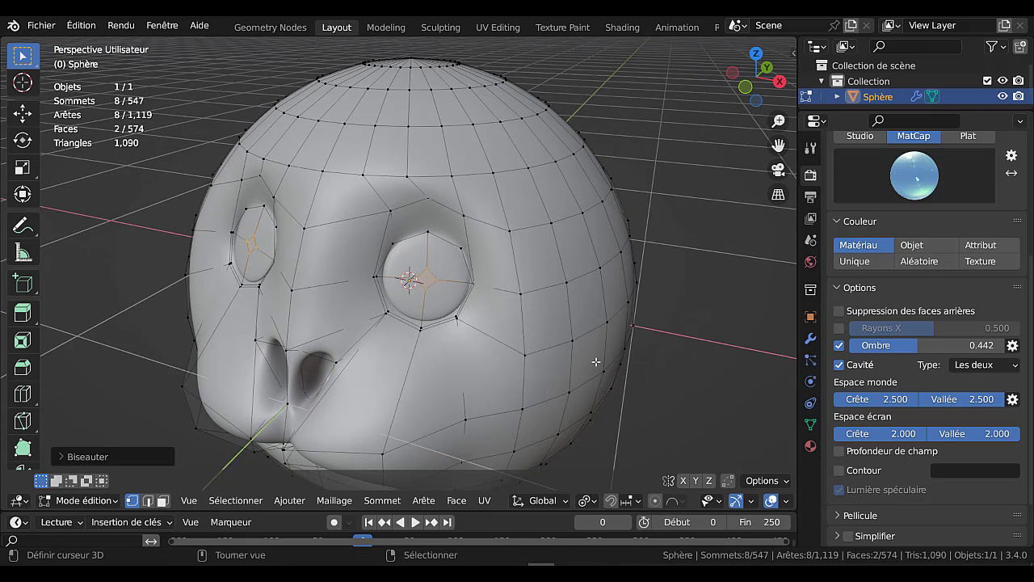
- Push both diamond faces into the head along Y, extrude them about 0.02 m further inward, and return to Object mode
{"action": "key", "text": "g"}
{"action": "key", "text": "y"}
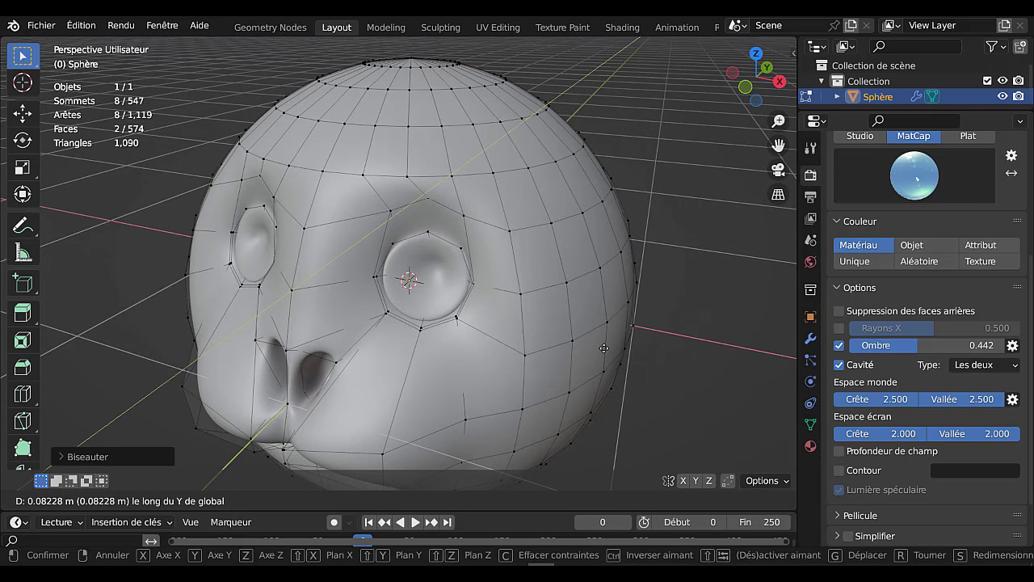
{"action": "left_click", "coordinate": [583, 350]}
{"action": "key", "text": "e"}
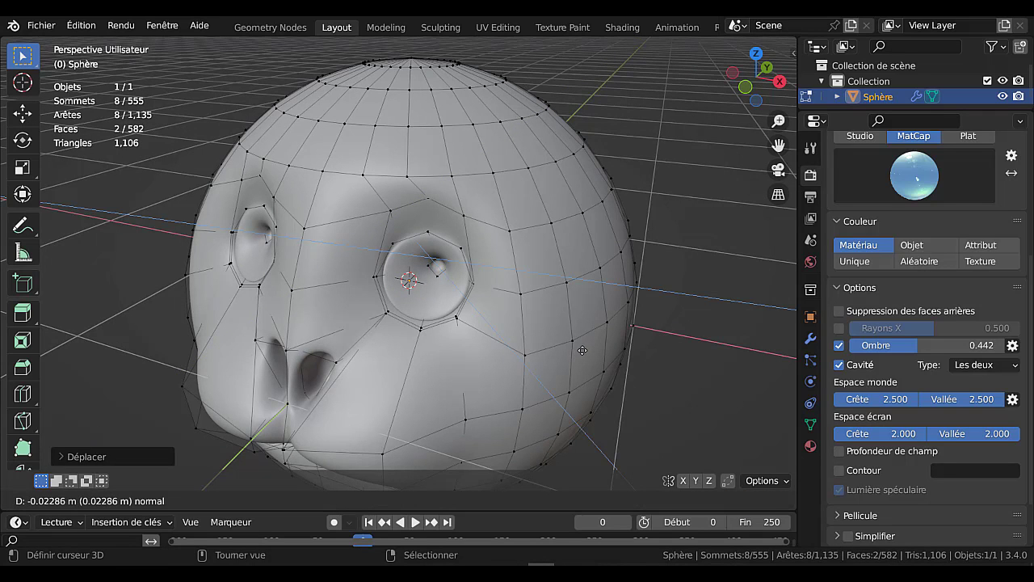
{"action": "left_click", "coordinate": [581, 350]}
{"action": "key", "text": "Tab"}
{"action": "middle_click_drag", "start_coordinate": [582, 350], "coordinate": [615, 340]}
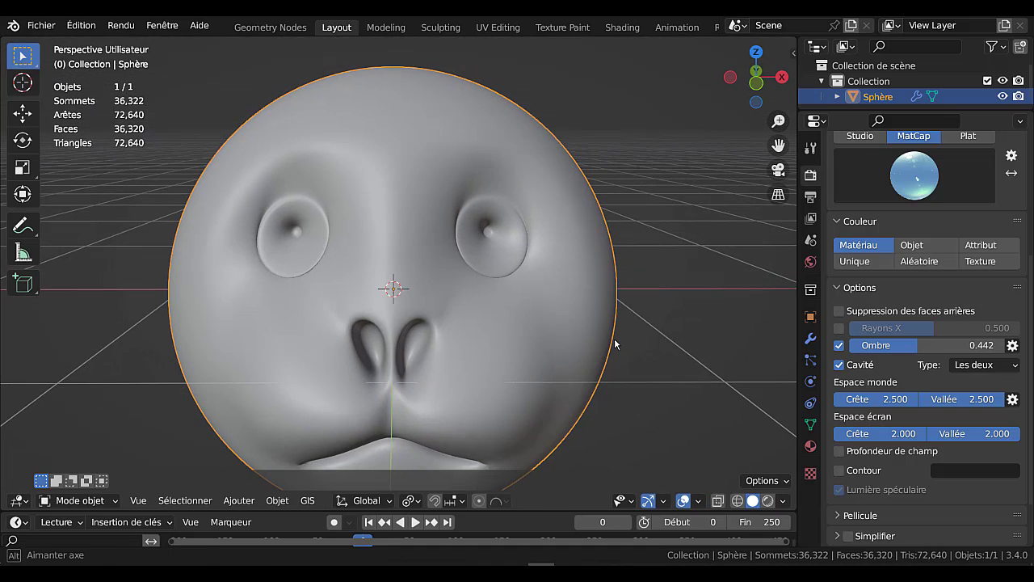
- From the front view, select the two vertices at the outer corners of the eyes and try to scale them apart
{"action": "key", "text": "KP_1"}
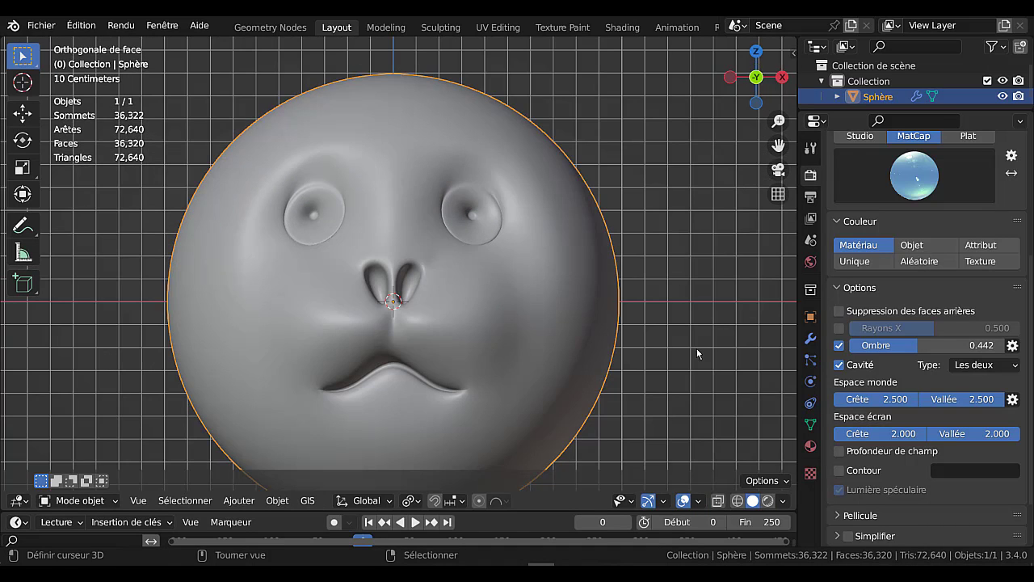
{"action": "key", "text": "Tab"}
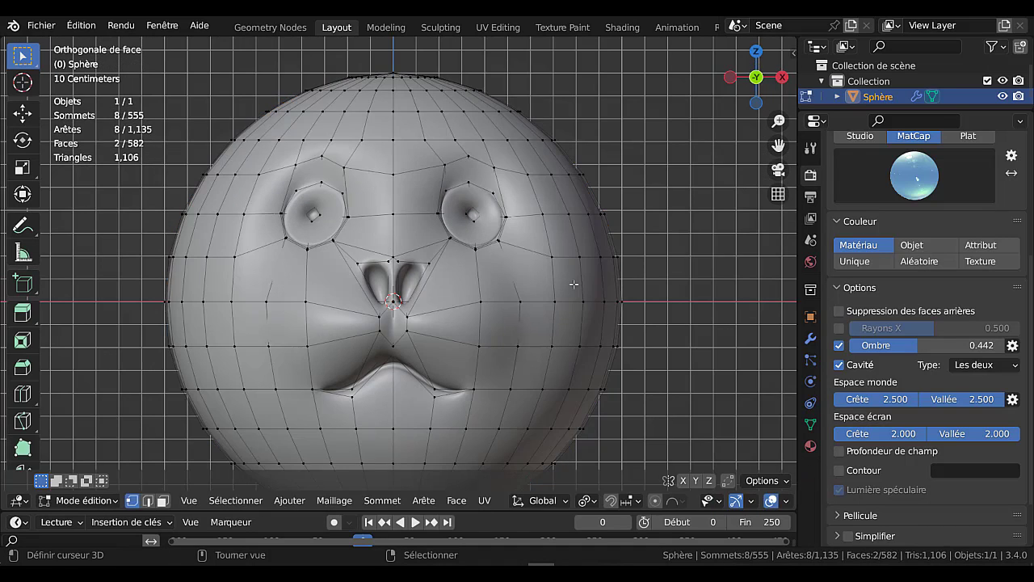
{"action": "key", "text": "Tab"}
{"action": "key", "text": "Tab"}
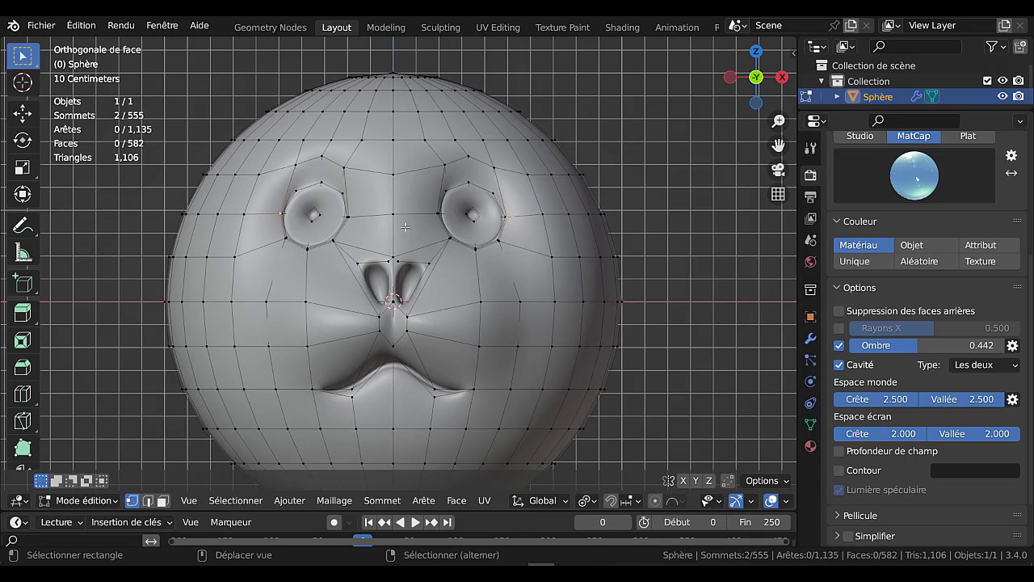
{"action": "key", "text": "s"}
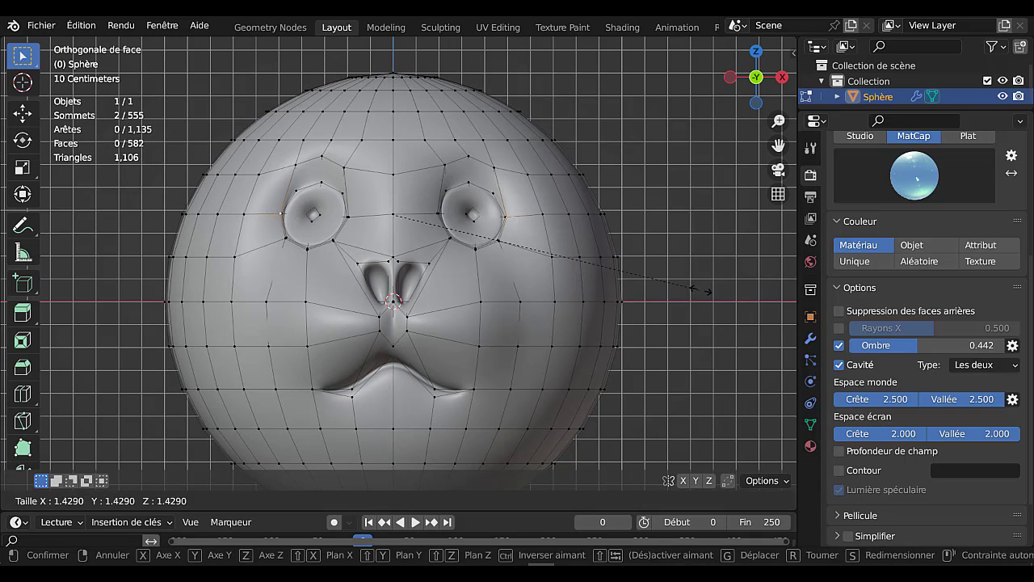
{"action": "key", "text": "Escape"}
- Set the transform pivot point to Barycentre and scale the two outer eye-corner vertices slightly apart
{"action": "left_click", "coordinate": [587, 500]}
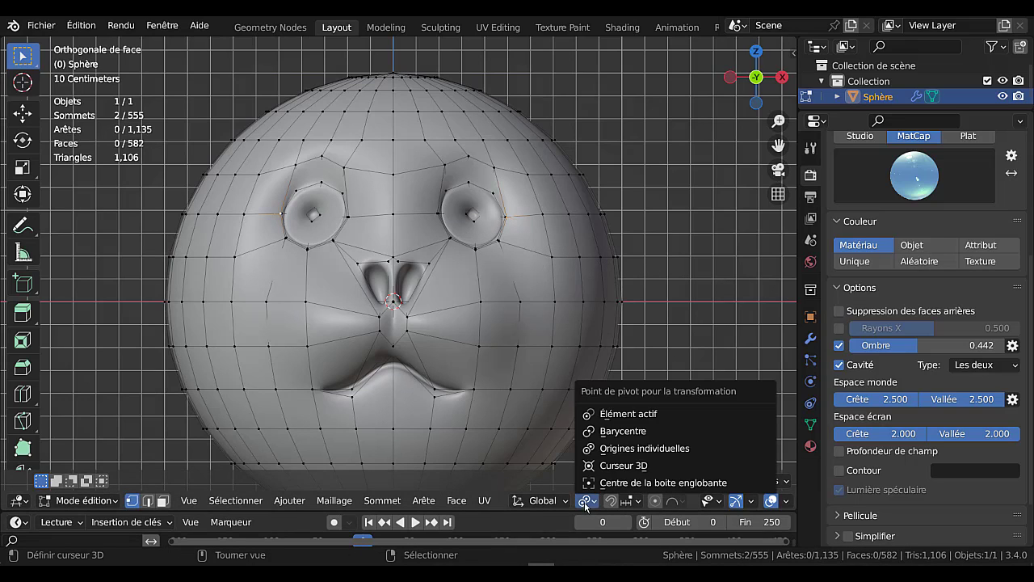
{"action": "left_click", "coordinate": [620, 448]}
{"action": "left_click", "coordinate": [591, 498]}
{"action": "left_click", "coordinate": [621, 431]}
{"action": "key", "text": "s"}
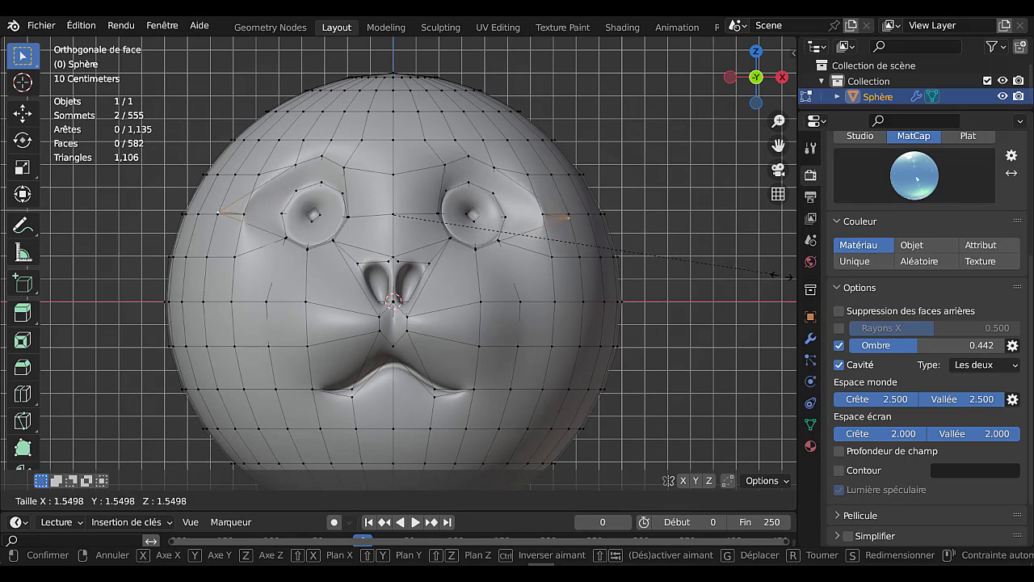
{"action": "left_click", "coordinate": [677, 254]}
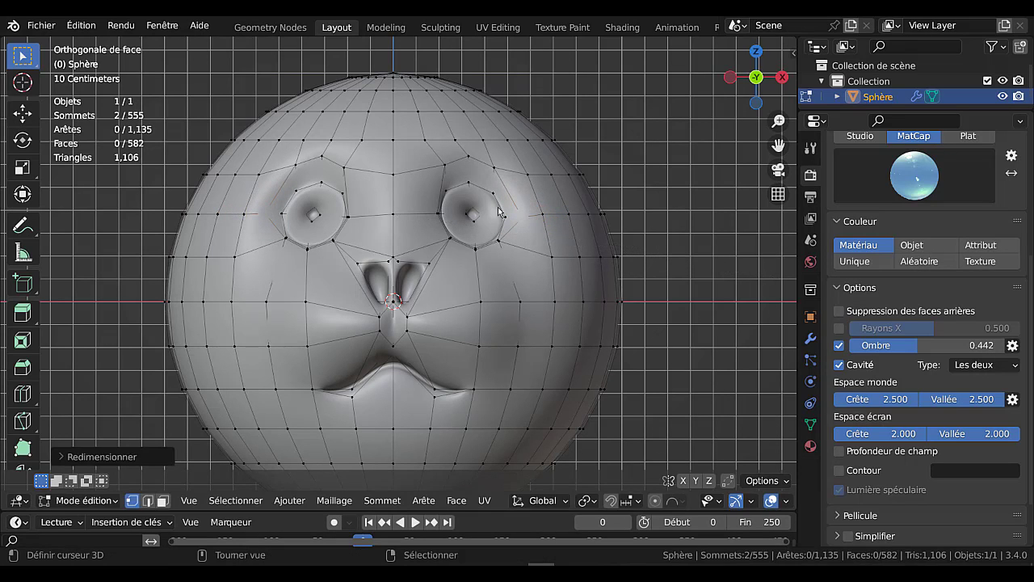
{"action": "key", "text": "Tab"}
{"action": "key", "text": "Tab"}
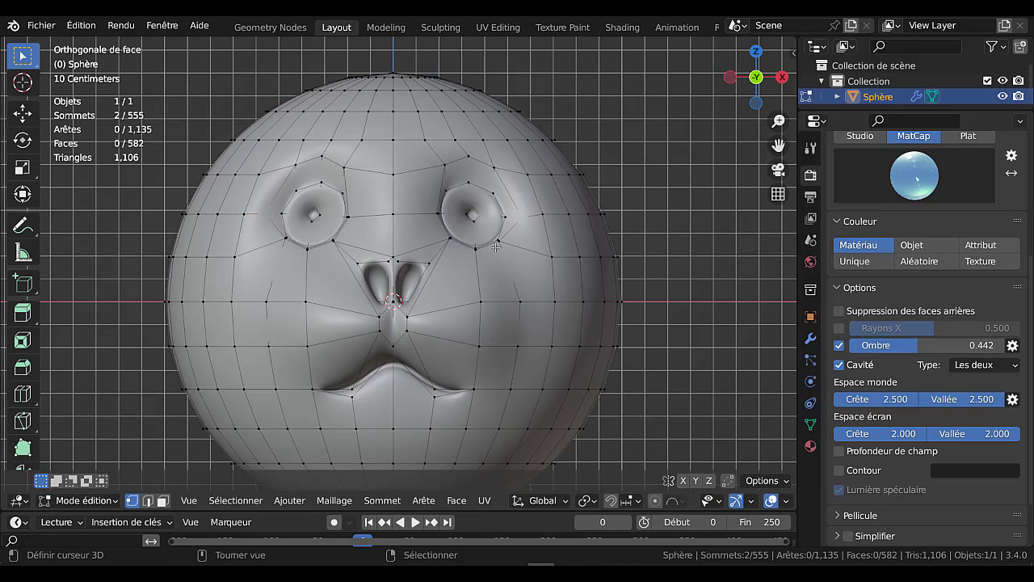
- Move the nose-bridge vertex just above the nostrils up along the Z axis
{"action": "middle_click_drag", "start_coordinate": [496, 247], "coordinate": [469, 299]}
{"action": "key", "text": "g"}
{"action": "key", "text": "z"}
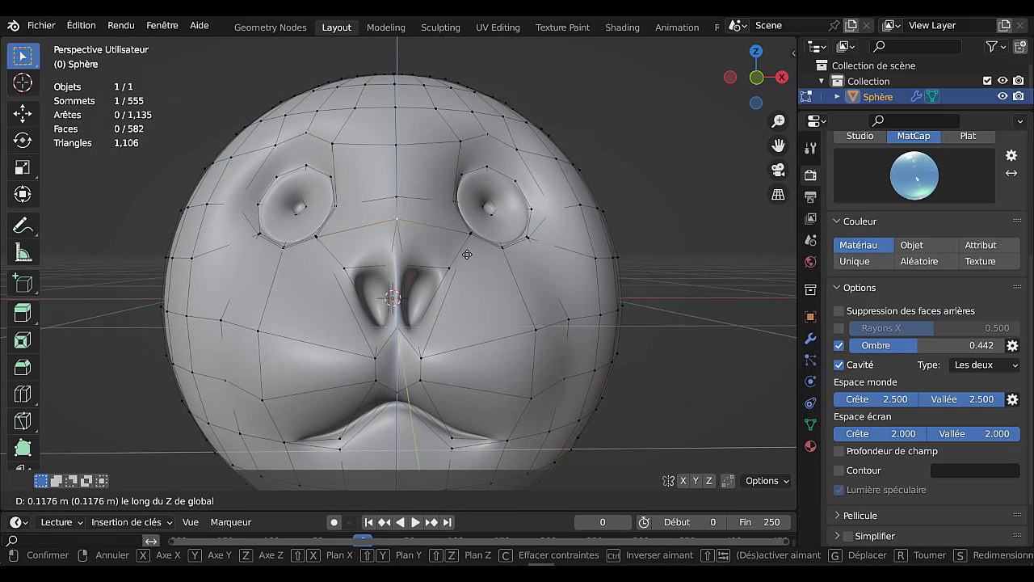
{"action": "left_click", "coordinate": [466, 266]}
{"action": "key", "text": "Tab"}
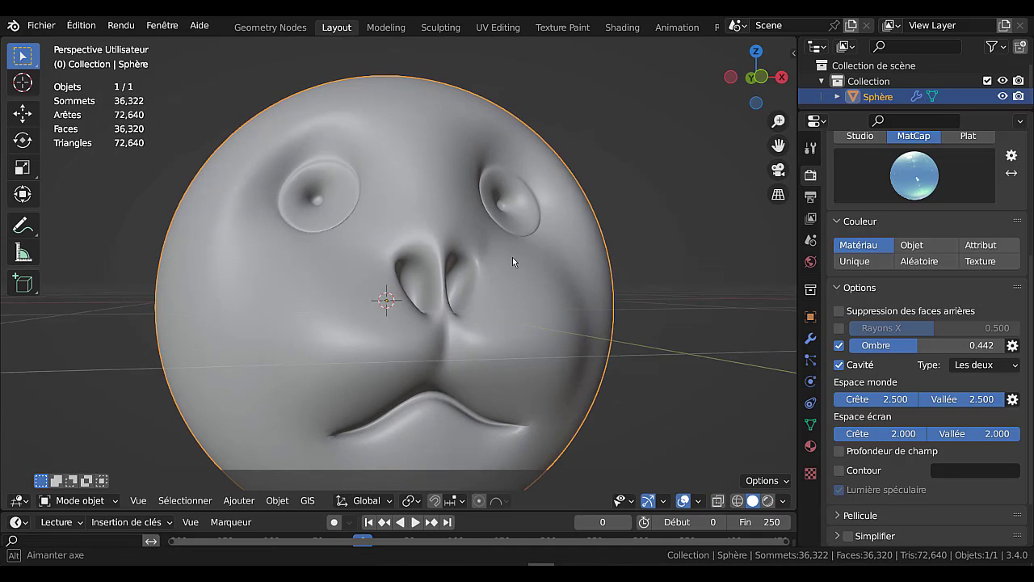
- Pull the nose-bridge vertex forward about 0.17 m along the Y axis
{"action": "middle_click_drag", "start_coordinate": [512, 257], "coordinate": [591, 266]}
{"action": "key", "text": "Tab"}
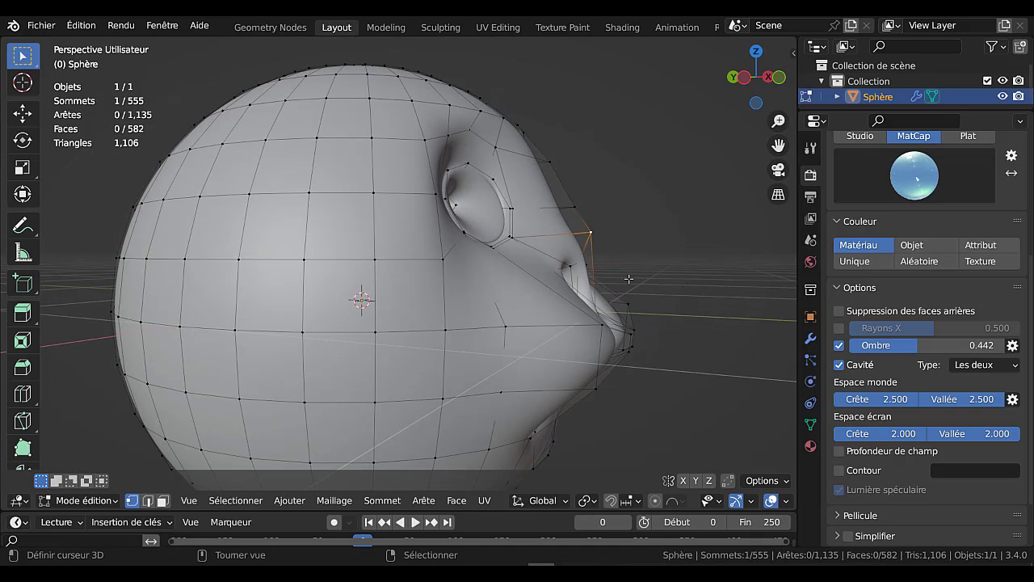
{"action": "key", "text": "g"}
{"action": "key", "text": "y"}
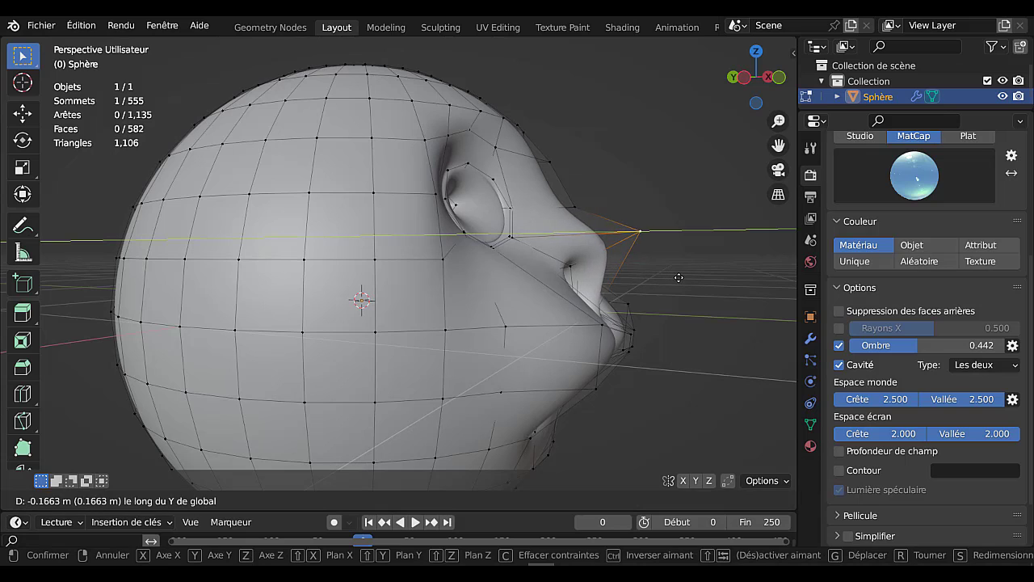
{"action": "left_click", "coordinate": [681, 277]}
{"action": "key", "text": "Tab"}
{"action": "middle_click_drag", "start_coordinate": [680, 277], "coordinate": [323, 305]}
- Push the nose-bridge vertex slightly back toward the head along the Y axis
{"action": "key", "text": "Tab"}
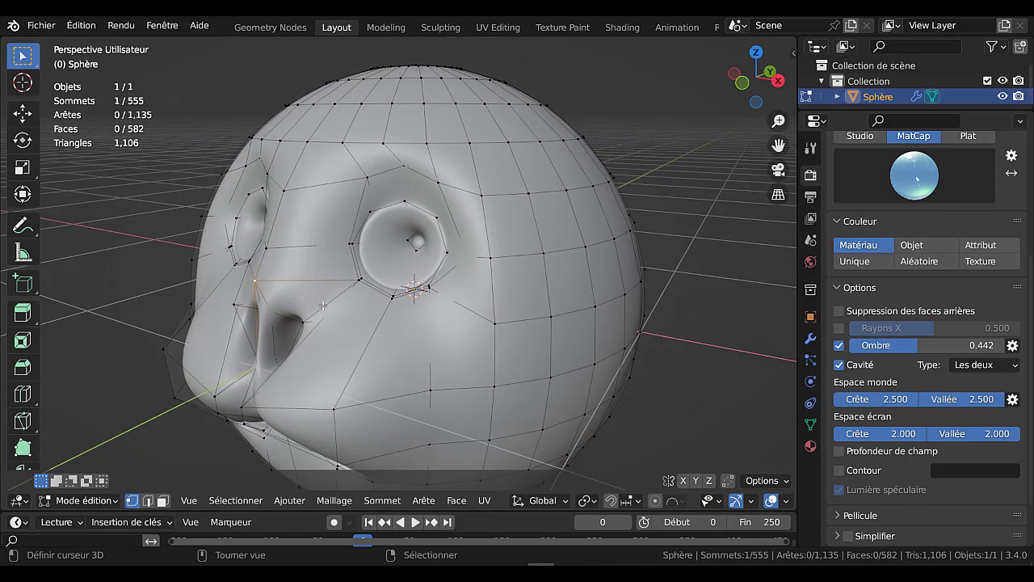
{"action": "key", "text": "g"}
{"action": "key", "text": "y"}
{"action": "left_click", "coordinate": [250, 238]}
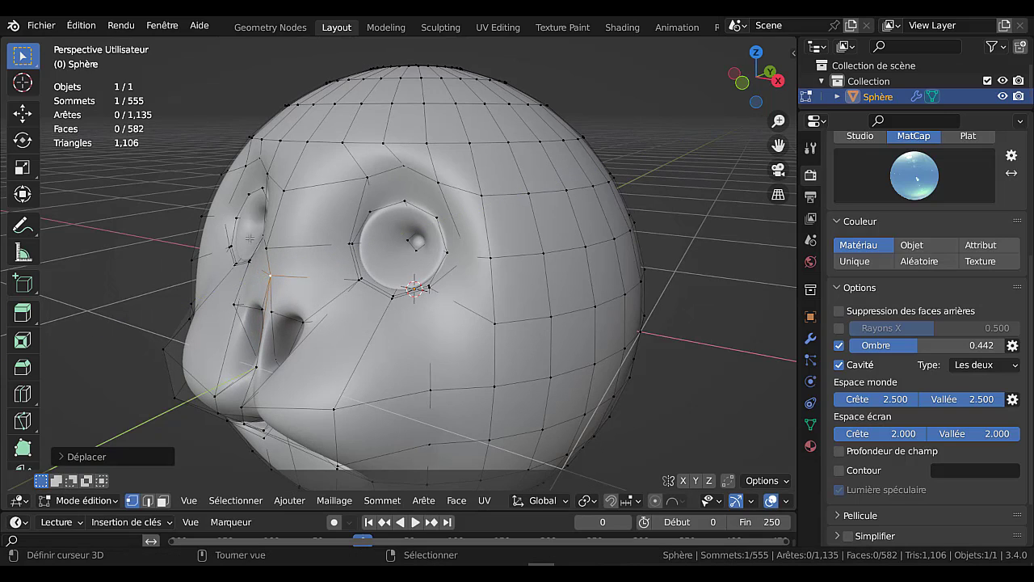
- Push the center-line vertex between the eyes back into the head along the Y axis and check the smoothed face
{"action": "left_click", "coordinate": [268, 245]}
{"action": "key", "text": "g"}
{"action": "key", "text": "y"}
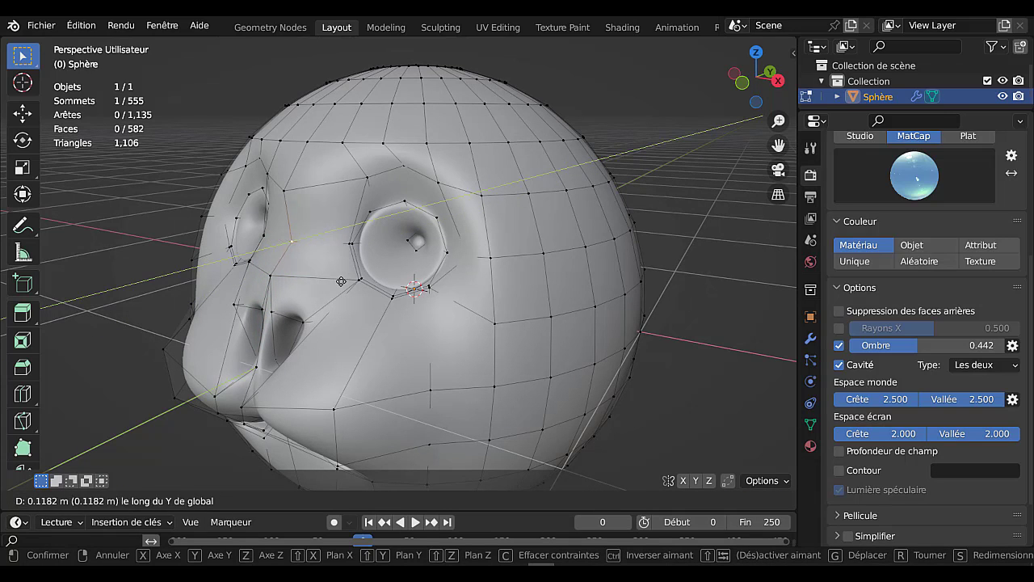
{"action": "left_click", "coordinate": [333, 286]}
{"action": "key", "text": "Tab"}
{"action": "mouse_move", "coordinate": [334, 286]}
{"action": "middle_mouse_down"}
{"action": "mouse_move", "coordinate": [425, 270]}
{"action": "mouse_move", "coordinate": [554, 271]}
{"action": "mouse_move", "coordinate": [539, 225]}
{"action": "mouse_move", "coordinate": [416, 258]}
{"action": "mouse_move", "coordinate": [410, 270]}
{"action": "middle_mouse_up"}
{"action": "scroll", "coordinate": [409, 279], "scroll_direction": "down", "scroll_amount": 5}
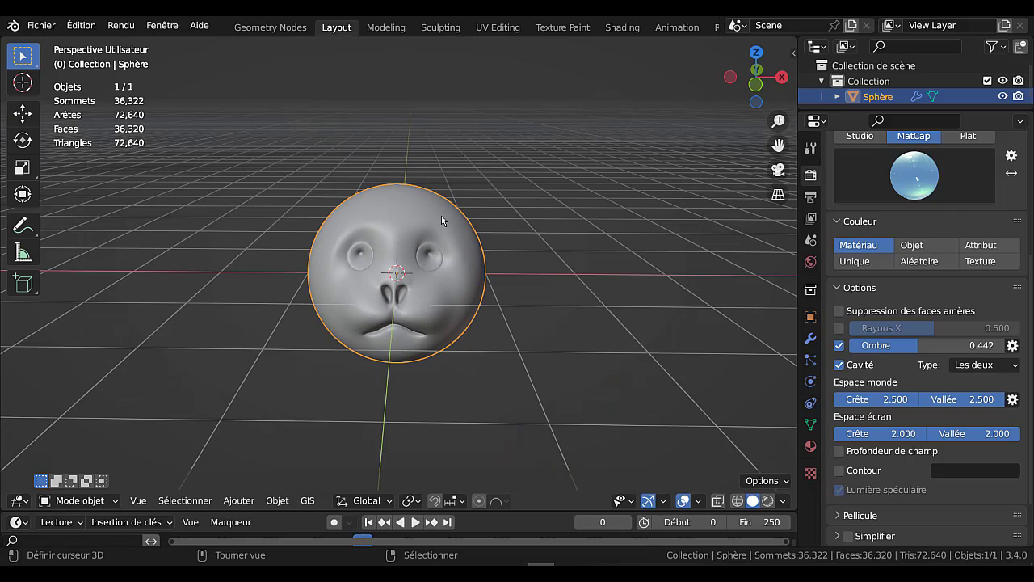
{"action": "mouse_move", "coordinate": [444, 219]}
{"action": "middle_mouse_down"}
{"action": "mouse_move", "coordinate": [392, 207]}
{"action": "mouse_move", "coordinate": [407, 299]}
{"action": "middle_mouse_up"}
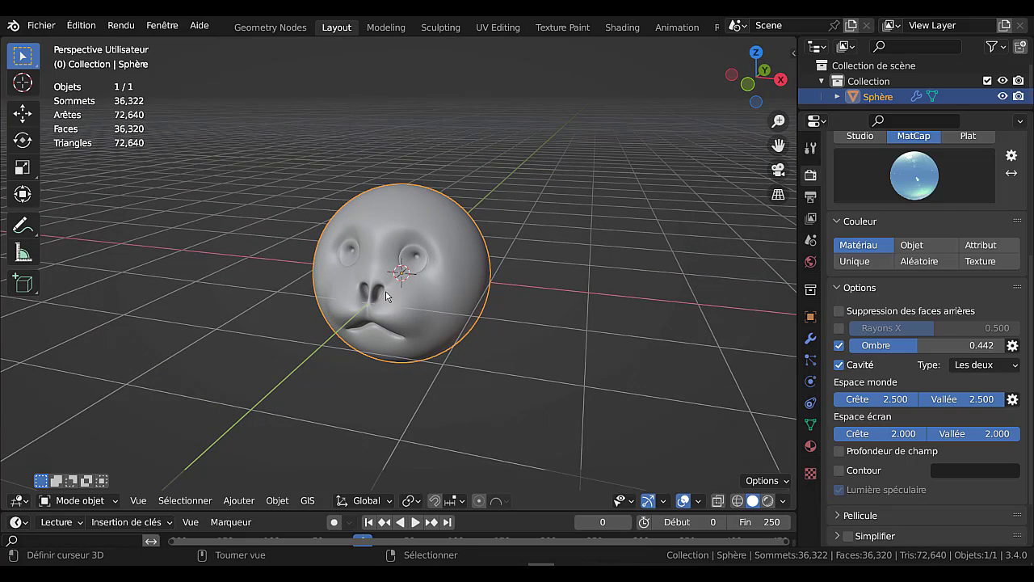
{"action": "scroll", "coordinate": [386, 298], "scroll_direction": "up", "scroll_amount": 5}
- In face selection mode from the top view, select eight faces on the head's +X side, two rows of four straddling the X axis
{"action": "key", "text": "Tab"}
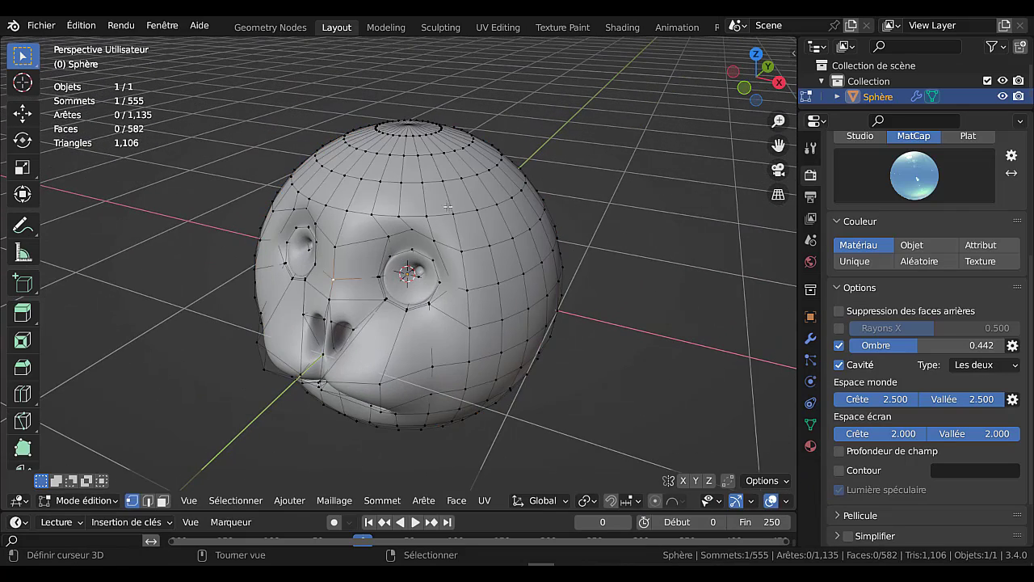
{"action": "middle_click_drag", "start_coordinate": [459, 196], "coordinate": [516, 235]}
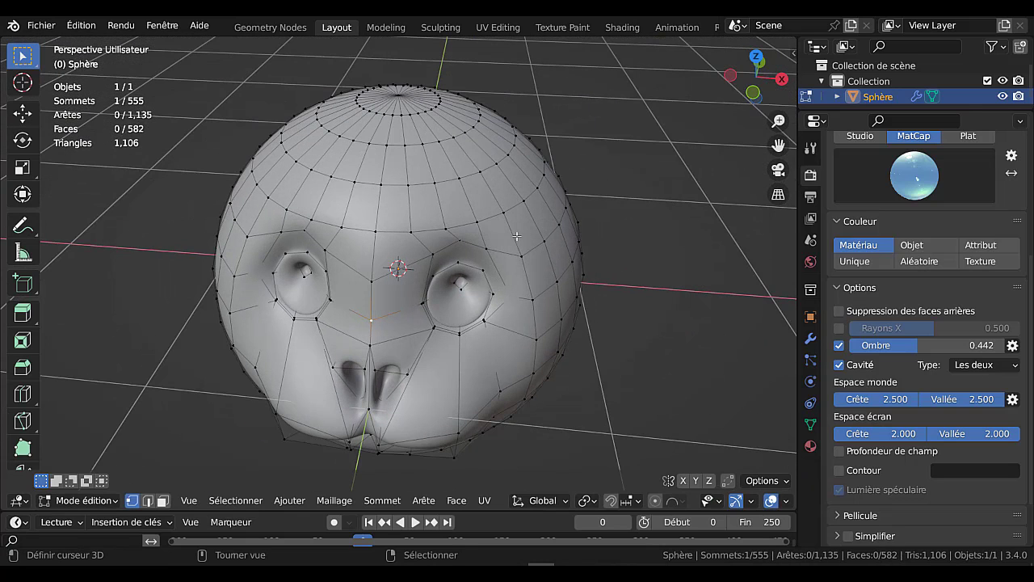
{"action": "key", "text": "KP_7"}
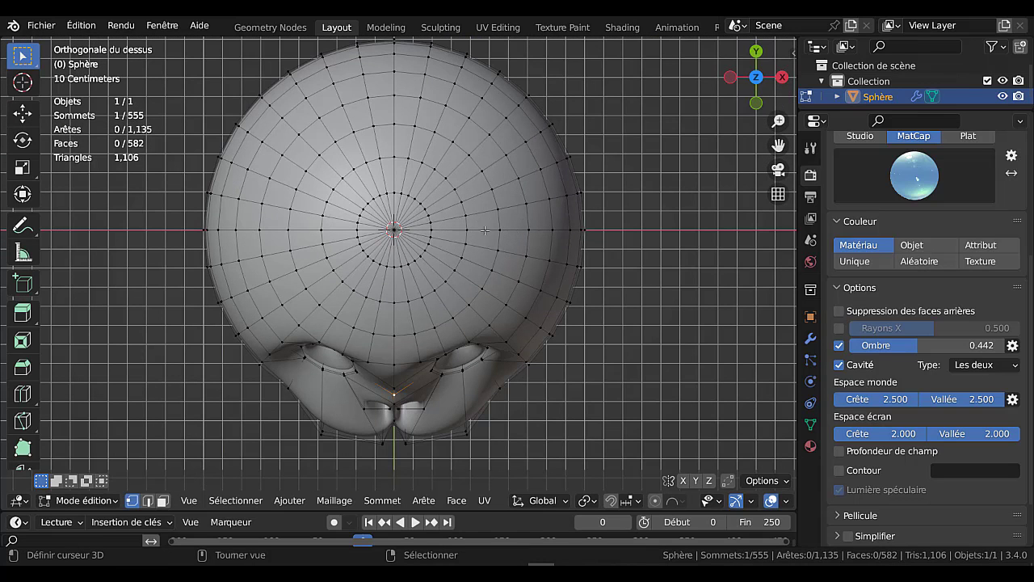
{"action": "left_click", "coordinate": [163, 500]}
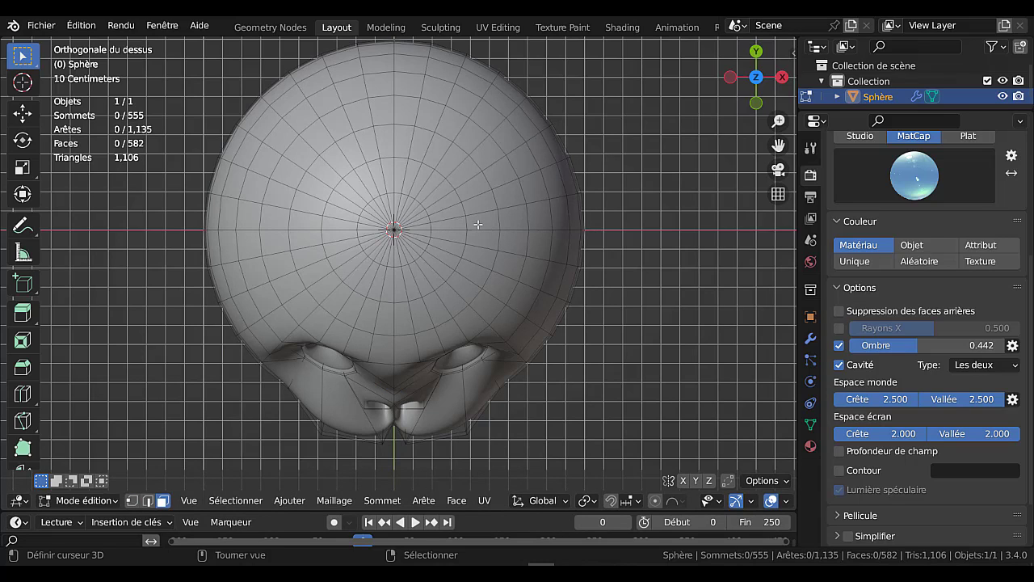
{"action": "right_click", "coordinate": [487, 225], "text": "shift"}
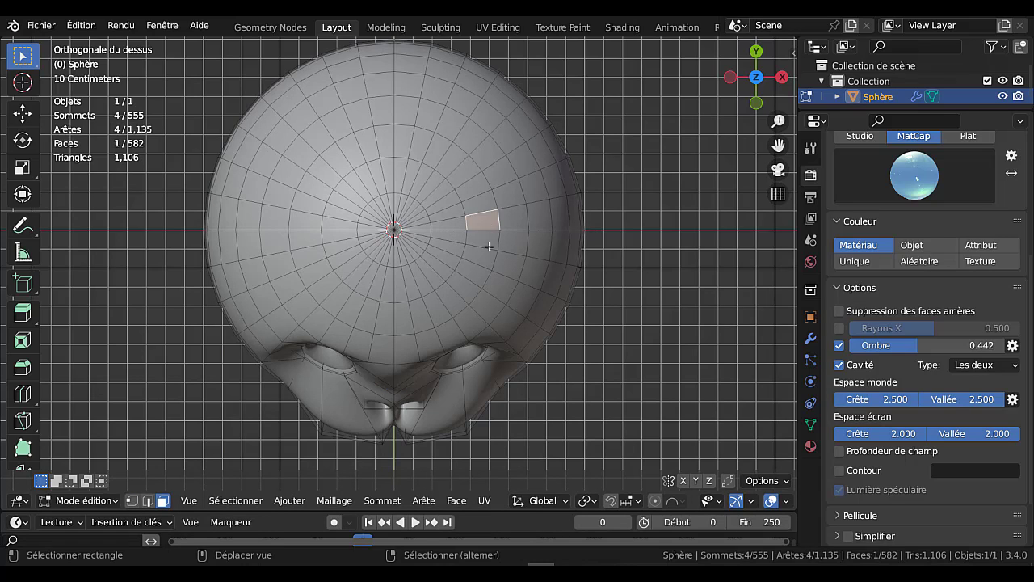
{"action": "right_click", "coordinate": [496, 244], "text": "shift"}
{"action": "right_click", "coordinate": [521, 242], "text": "shift"}
{"action": "right_click", "coordinate": [526, 227], "text": "shift"}
{"action": "right_click", "coordinate": [535, 242], "text": "shift"}
{"action": "right_click", "coordinate": [545, 219], "text": "shift"}
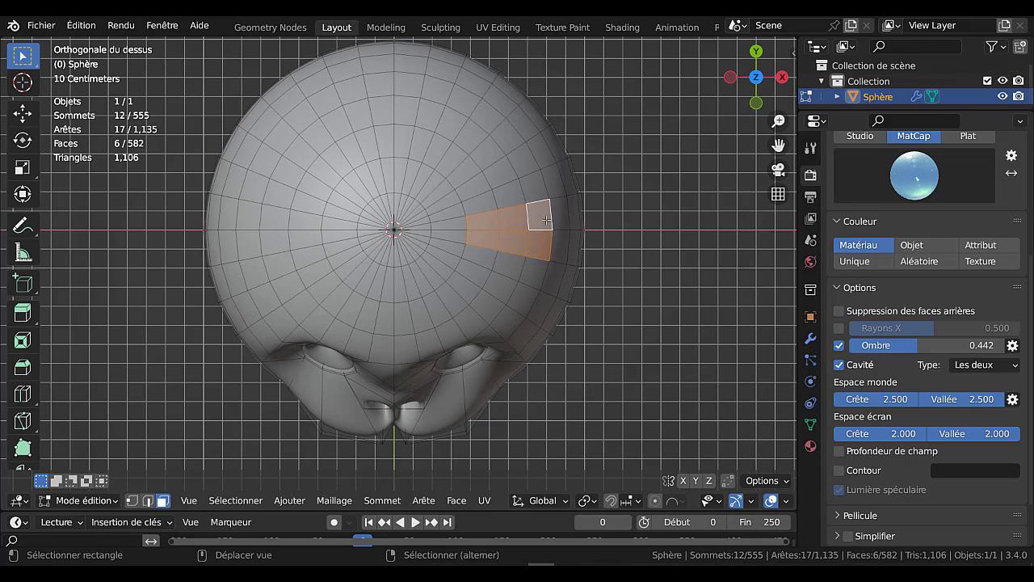
{"action": "right_click", "coordinate": [558, 213], "text": "shift"}
{"action": "right_click", "coordinate": [558, 246], "text": "shift"}
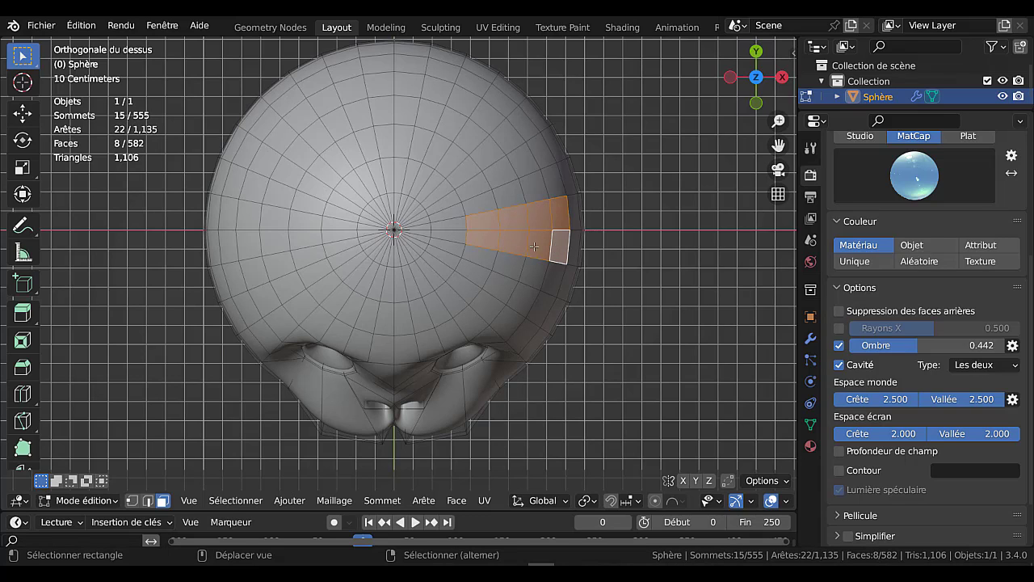
- Add the matching eight faces on the head's -X side to the selection for the second ear
{"action": "right_click", "coordinate": [307, 220], "text": "shift"}
{"action": "right_click", "coordinate": [307, 241], "text": "shift"}
{"action": "right_click", "coordinate": [276, 217], "text": "shift"}
{"action": "right_click", "coordinate": [277, 242], "text": "shift"}
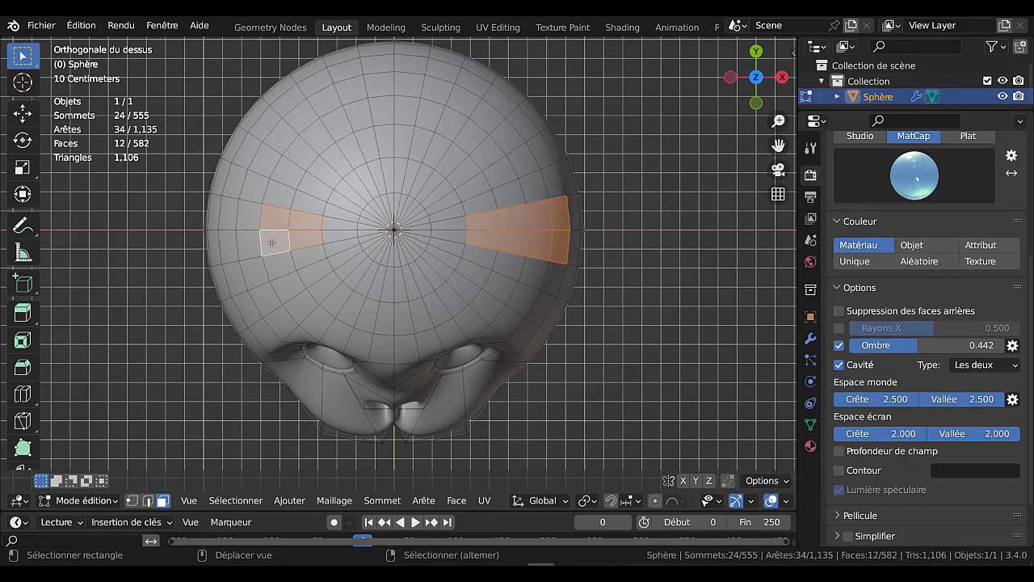
{"action": "right_click", "coordinate": [251, 234], "text": "shift"}
{"action": "right_click", "coordinate": [238, 218], "text": "shift"}
{"action": "right_click", "coordinate": [230, 217], "text": "shift"}
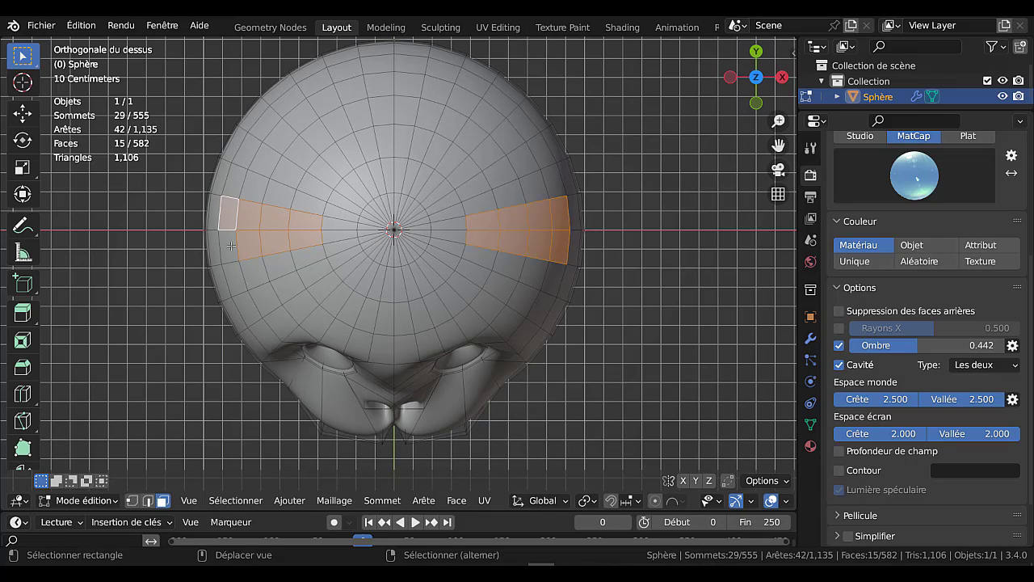
{"action": "right_click", "coordinate": [230, 246], "text": "shift"}
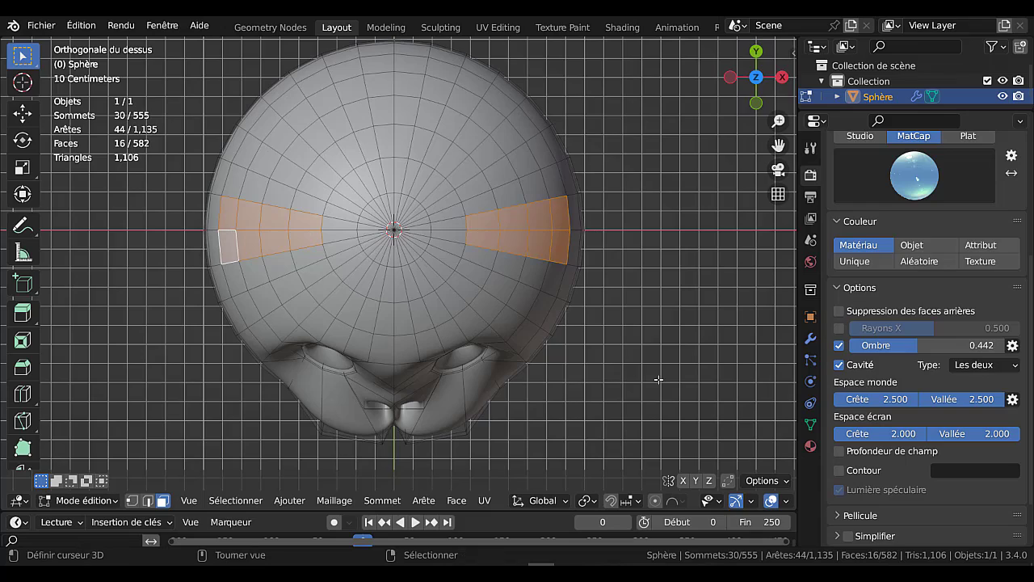
- Raise the selected ear faces about 0.10 m along the Z axis
{"action": "scroll", "coordinate": [652, 380], "scroll_direction": "down", "scroll_amount": 1}
{"action": "middle_click_drag", "start_coordinate": [652, 380], "coordinate": [612, 331]}
{"action": "key", "text": "g"}
{"action": "key", "text": "z"}
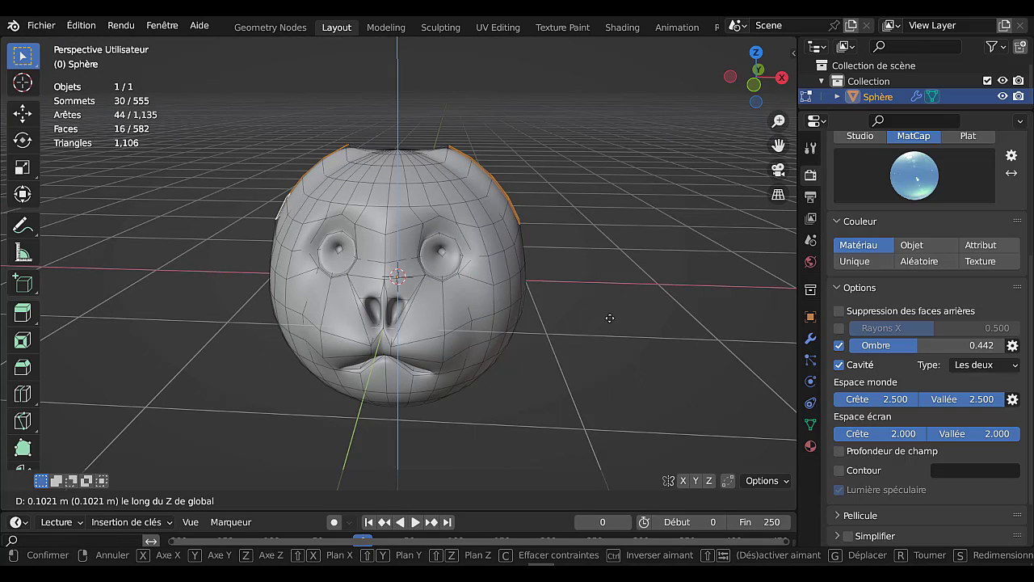
{"action": "left_click", "coordinate": [609, 317]}
- Extrude the selected ear faces and move them straight up along the Z axis to form two tall ears
{"action": "key", "text": "e"}
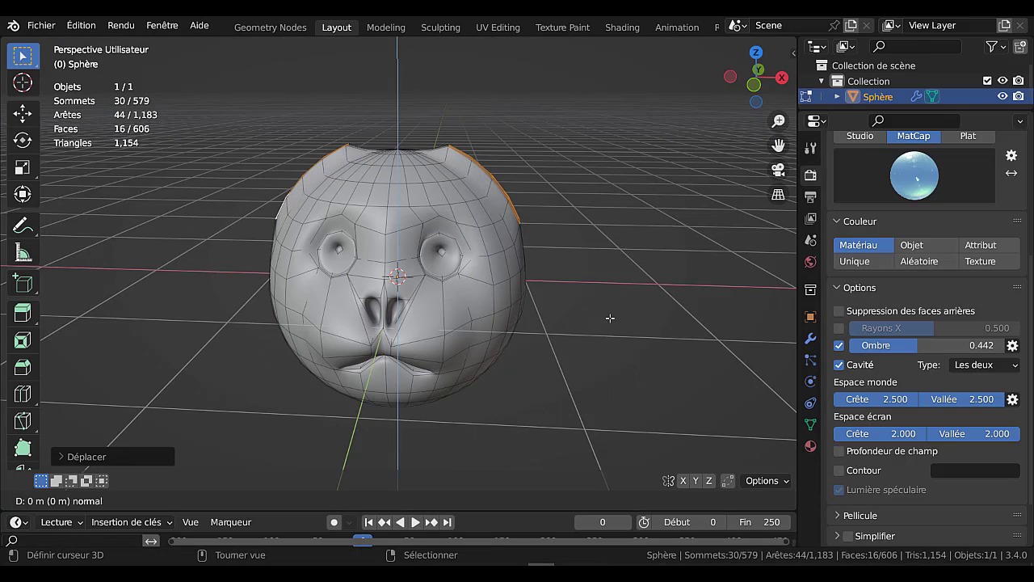
{"action": "right_click", "coordinate": [610, 318]}
{"action": "key", "text": "g"}
{"action": "key", "text": "z"}
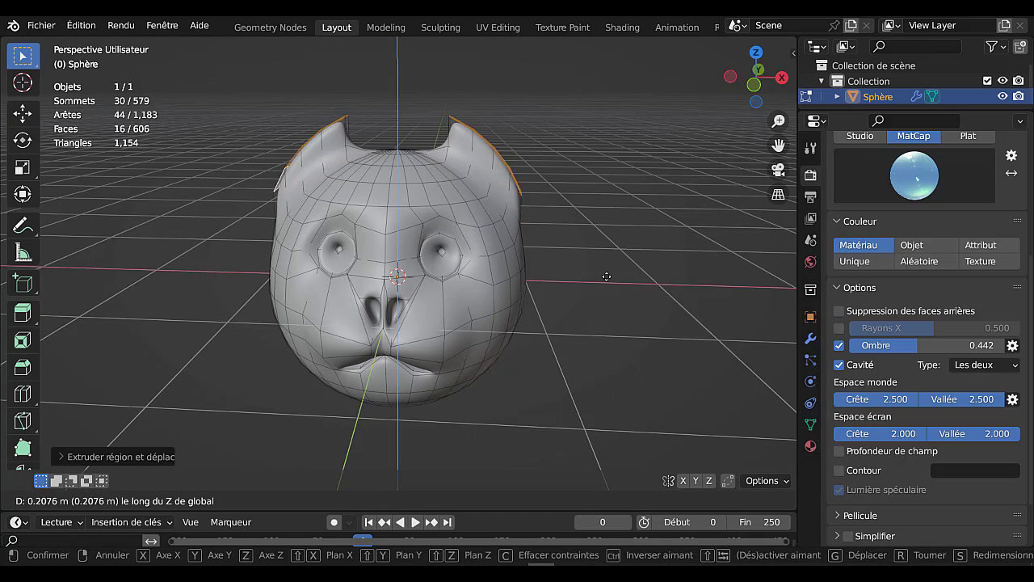
{"action": "left_click", "coordinate": [604, 240]}
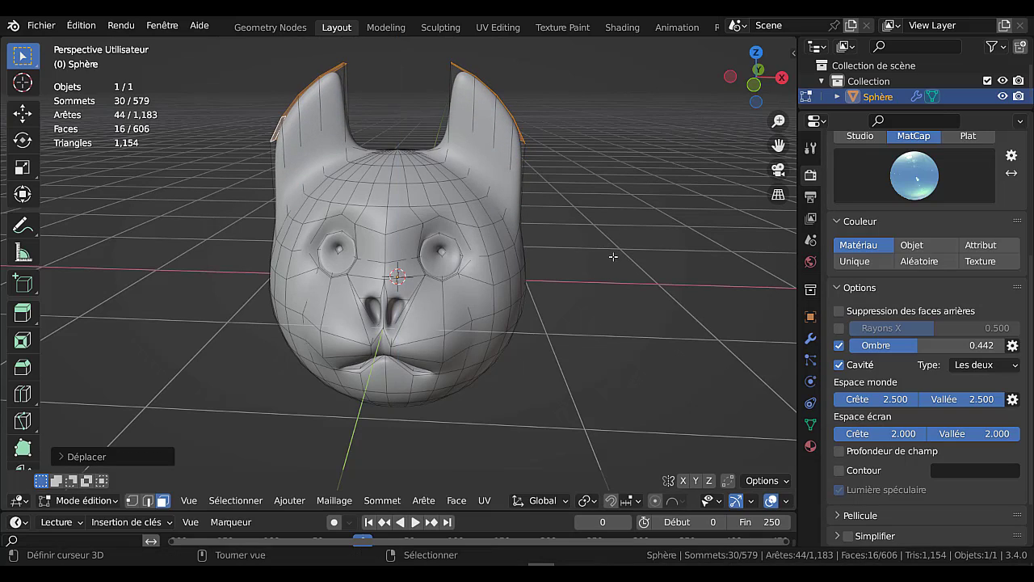
- Flatten the ears' top faces by scaling them to 0 along the Z axis
{"action": "middle_click_drag", "start_coordinate": [612, 254], "coordinate": [467, 342]}
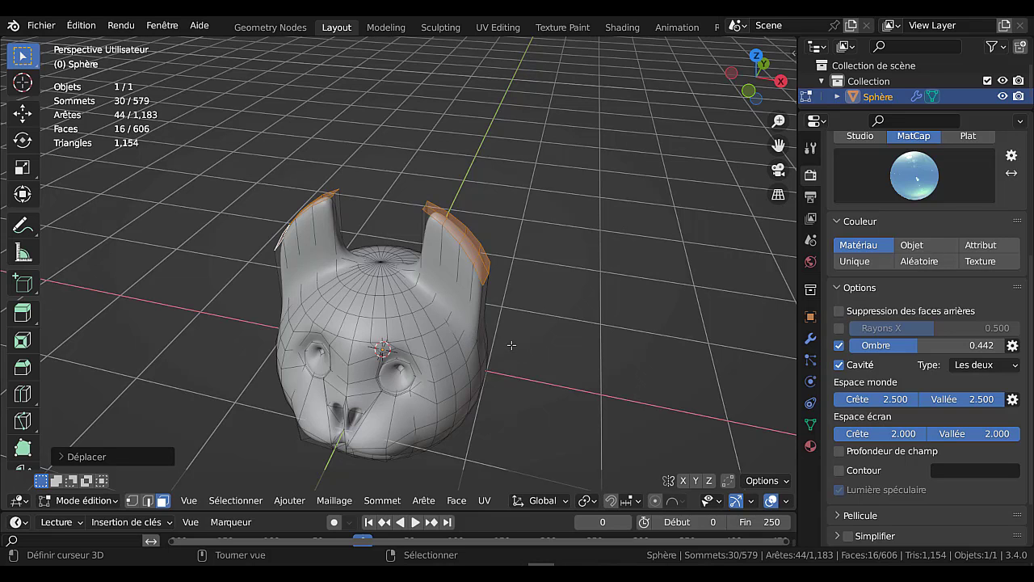
{"action": "middle_click_drag", "start_coordinate": [523, 375], "coordinate": [528, 368]}
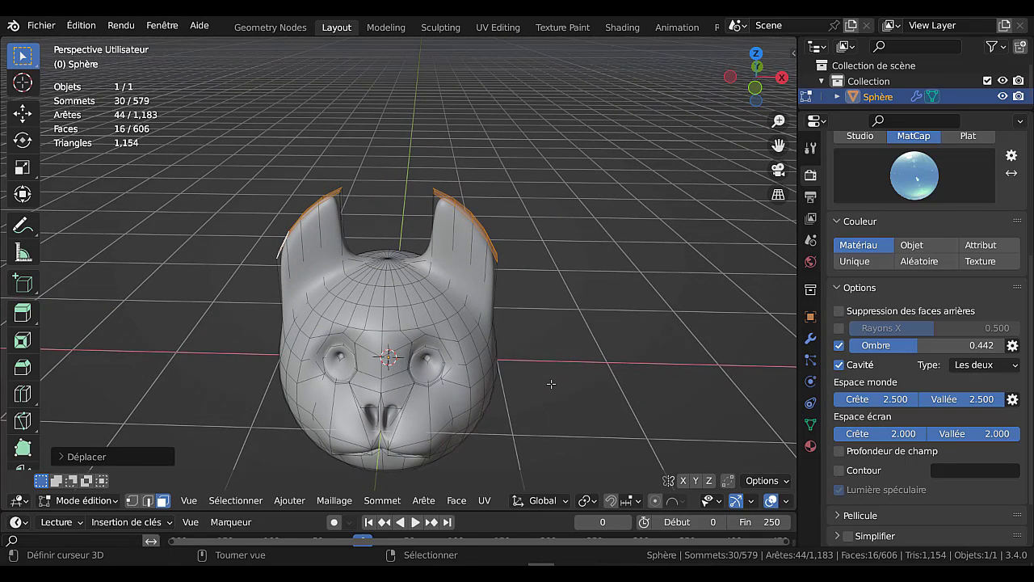
{"action": "type", "text": "sz0"}
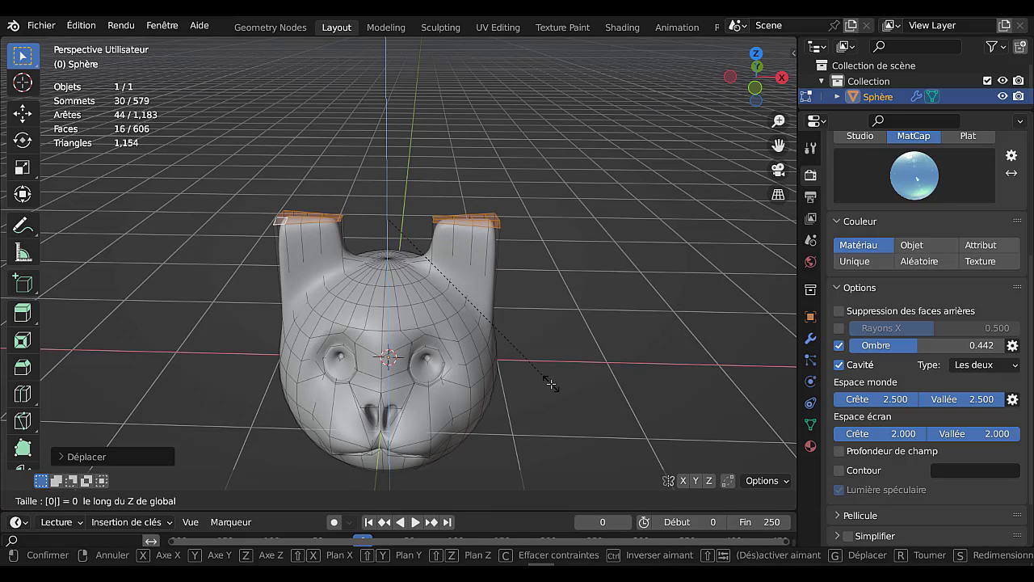
{"action": "key", "text": "Return"}
- Set the pivot point to individual origins and scale the ears' top faces down so each ear tapers to a narrow tip
{"action": "left_click", "coordinate": [587, 500]}
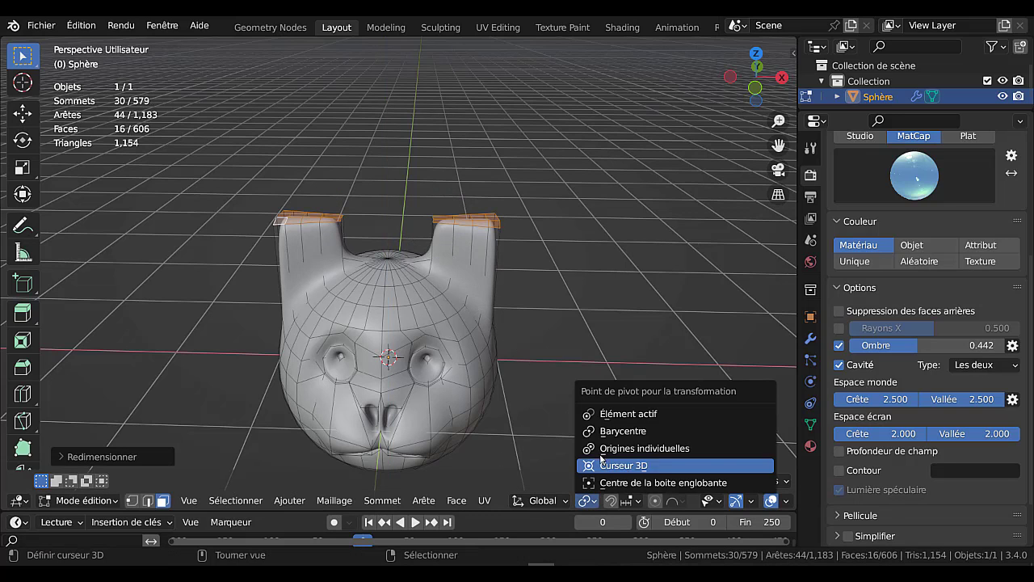
{"action": "left_click", "coordinate": [622, 447]}
{"action": "key", "text": "s"}
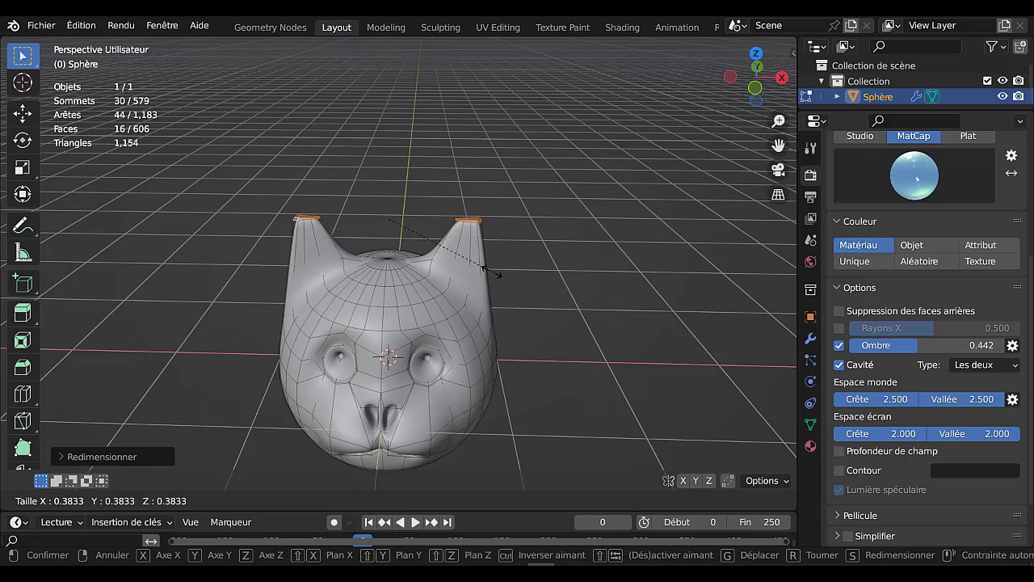
{"action": "key", "text": "Return"}
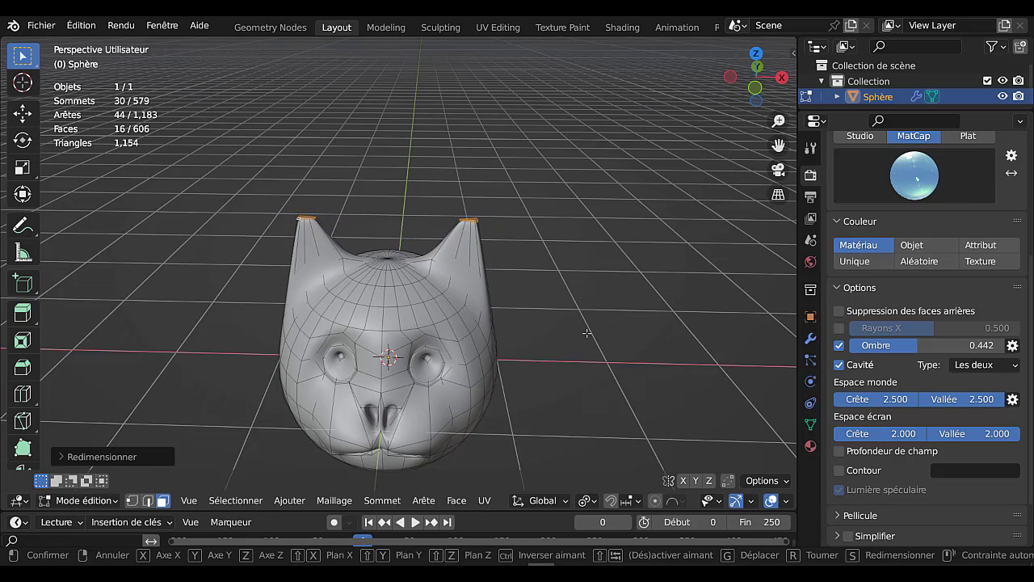
- Raise the ear tips about 0.17 m along the Z axis
{"action": "key", "text": "g"}
{"action": "key", "text": "z"}
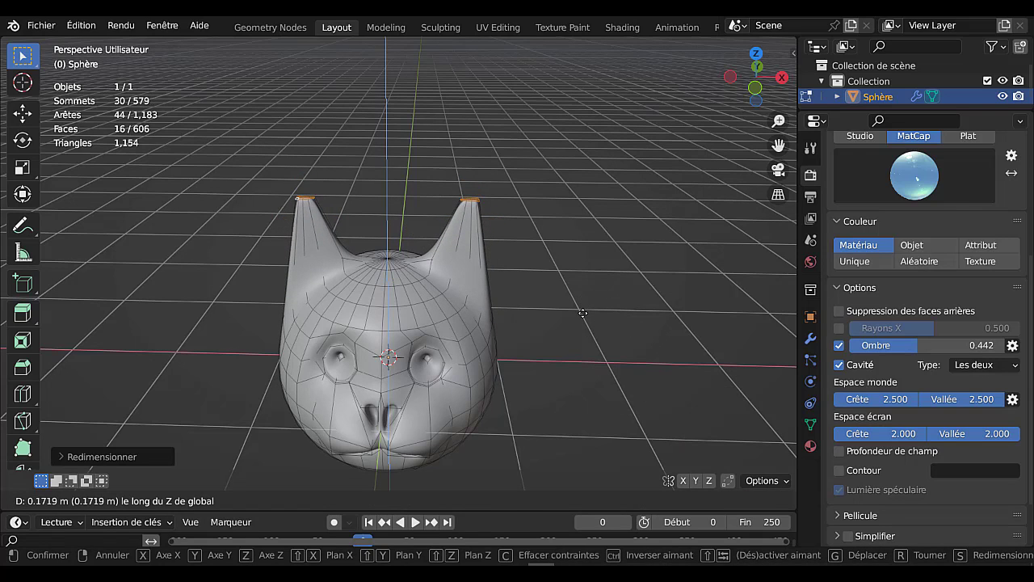
{"action": "left_click", "coordinate": [581, 317]}
- Set the pivot point to Barycentre and scale the selected ear tips up to spread the ears outward
{"action": "left_click", "coordinate": [587, 501]}
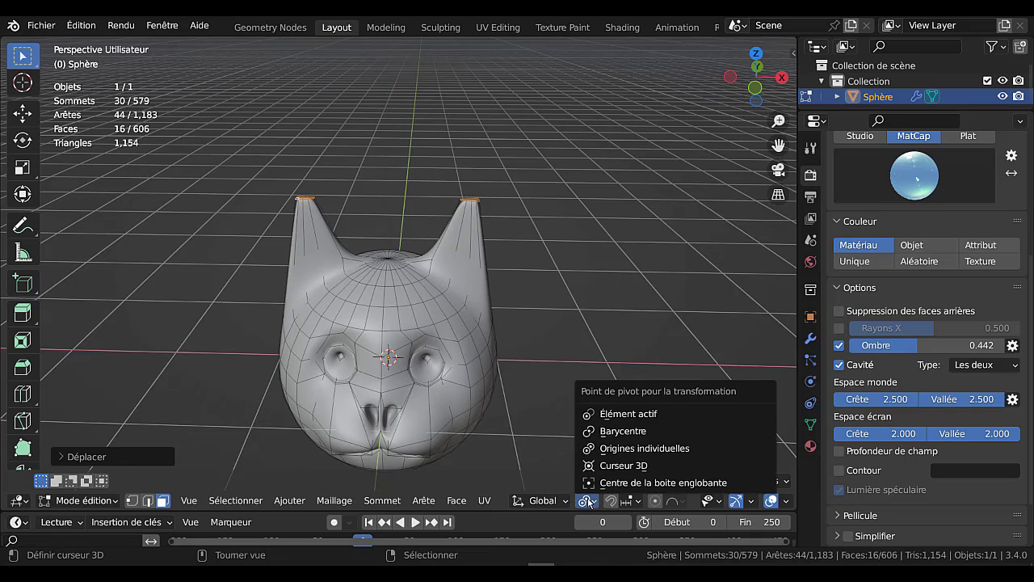
{"action": "left_click", "coordinate": [600, 435]}
{"action": "key", "text": "s"}
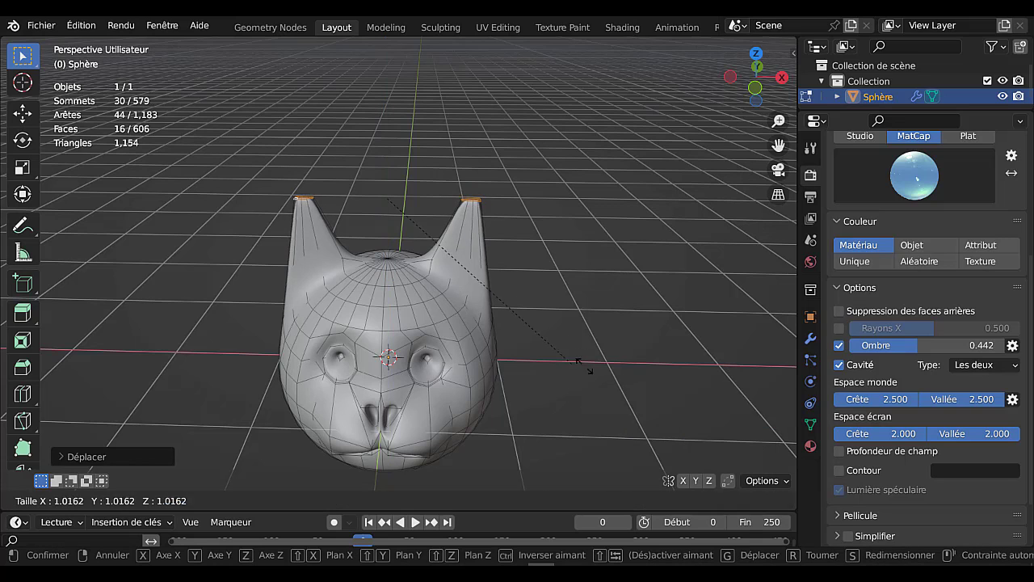
{"action": "left_click", "coordinate": [714, 380]}
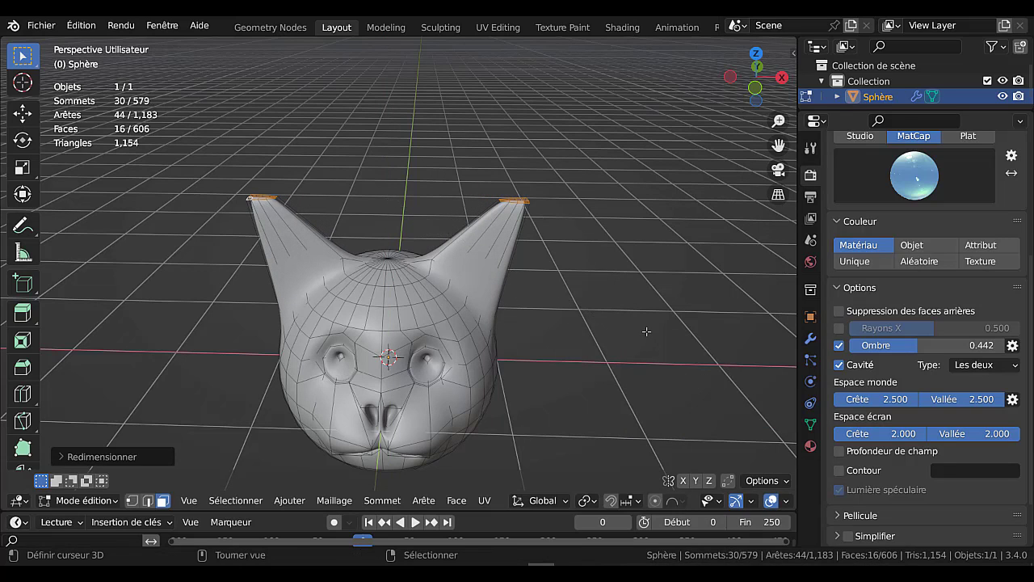
- Lower the spread ear tips slightly along the Z axis to shorten the ears
{"action": "key", "text": "g"}
{"action": "key", "text": "z"}
{"action": "left_click", "coordinate": [623, 360]}
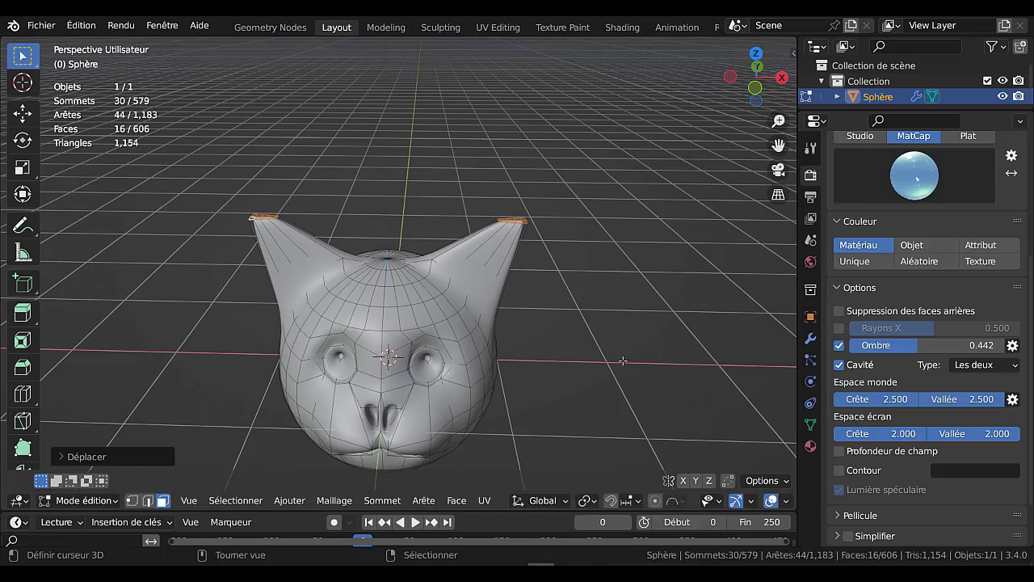
{"action": "key", "text": "Tab"}
{"action": "middle_click_drag", "start_coordinate": [542, 361], "coordinate": [493, 378]}
{"action": "key", "text": "Tab"}
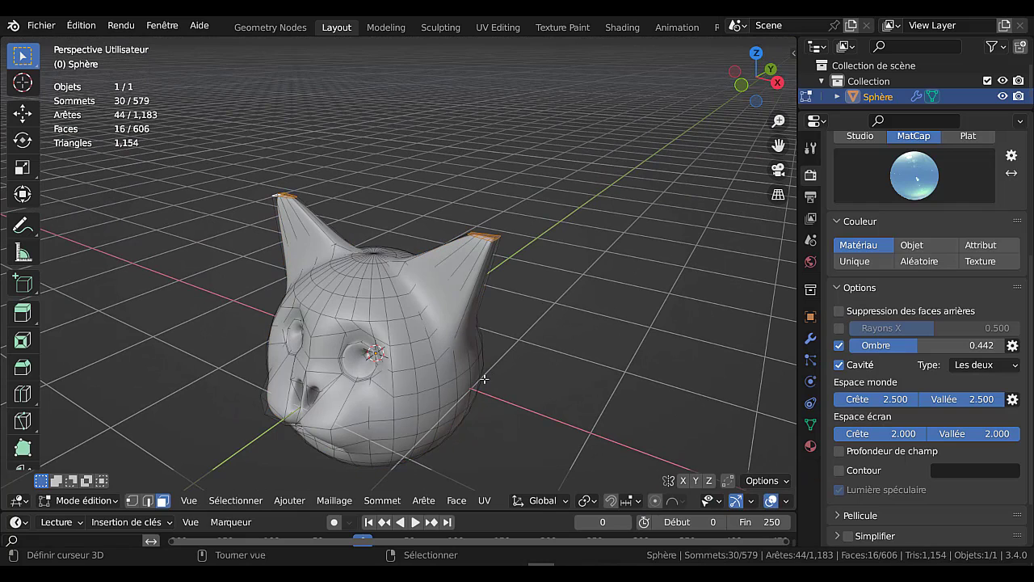
- Select two front faces near the tip of each ear and move them backward along the Y axis to hollow the ears
{"action": "scroll", "coordinate": [403, 398], "scroll_direction": "up", "scroll_amount": 3}
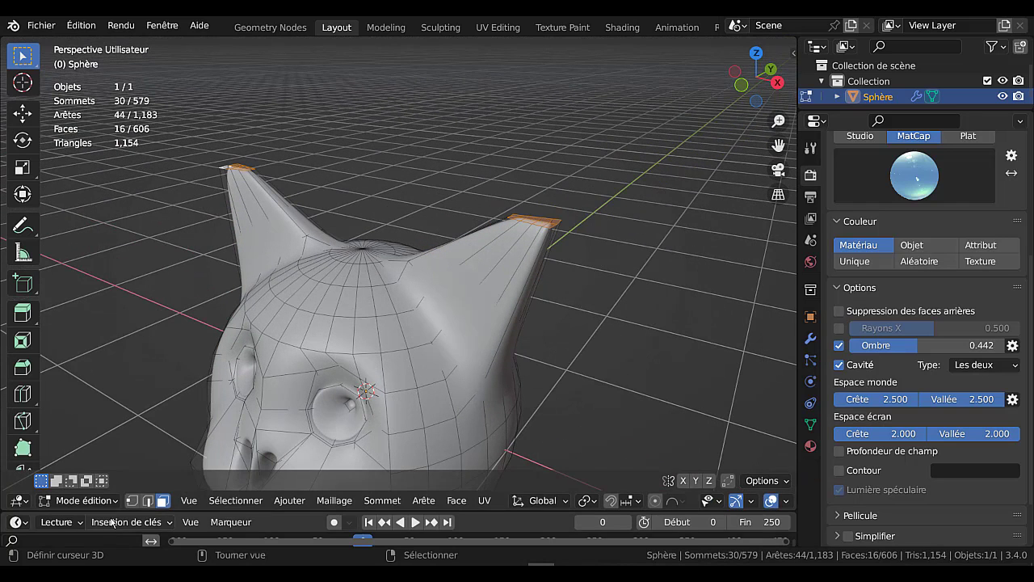
{"action": "left_click", "coordinate": [488, 293]}
{"action": "left_click", "coordinate": [483, 278], "text": "shift"}
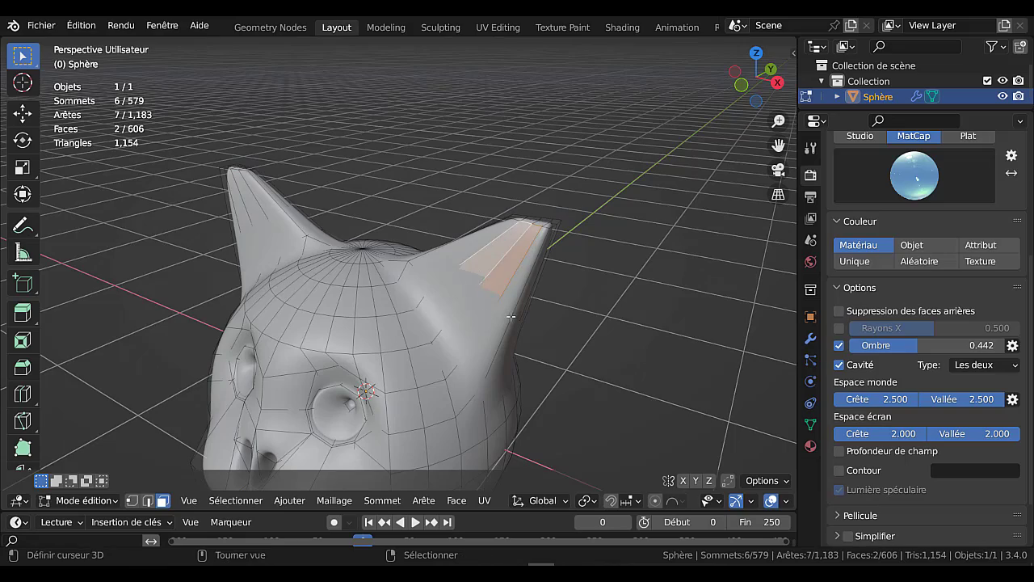
{"action": "middle_click_drag", "start_coordinate": [511, 316], "coordinate": [389, 301]}
{"action": "left_click", "coordinate": [259, 274], "text": "shift"}
{"action": "left_click", "coordinate": [245, 282], "text": "shift"}
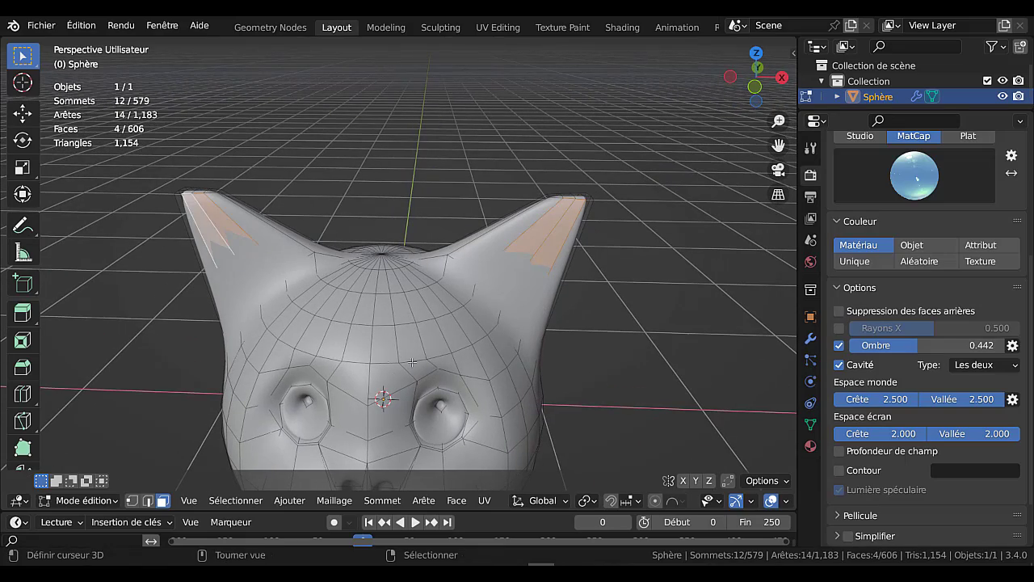
{"action": "middle_click_drag", "start_coordinate": [404, 368], "coordinate": [386, 392]}
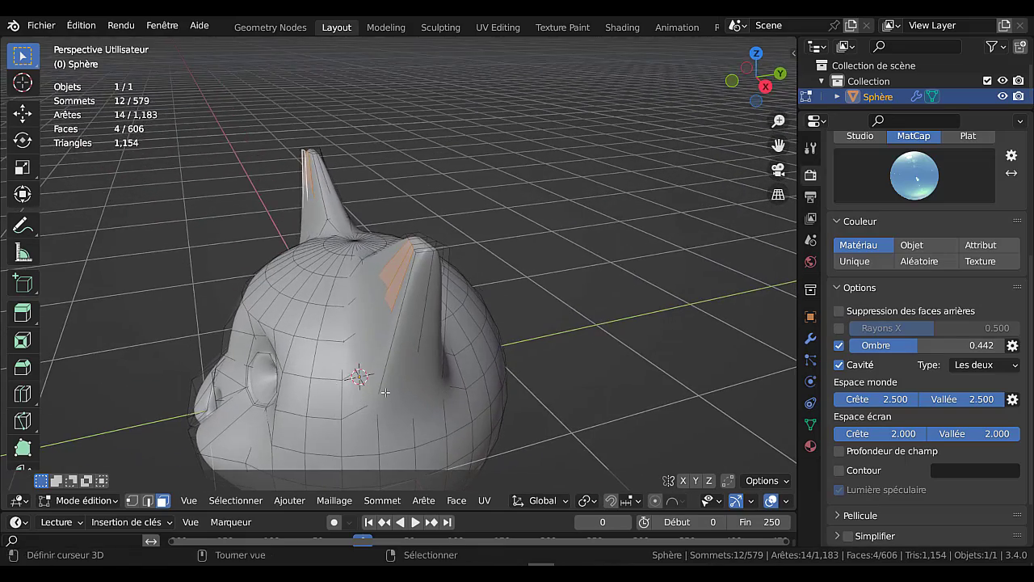
{"action": "key", "text": "g"}
{"action": "key", "text": "y"}
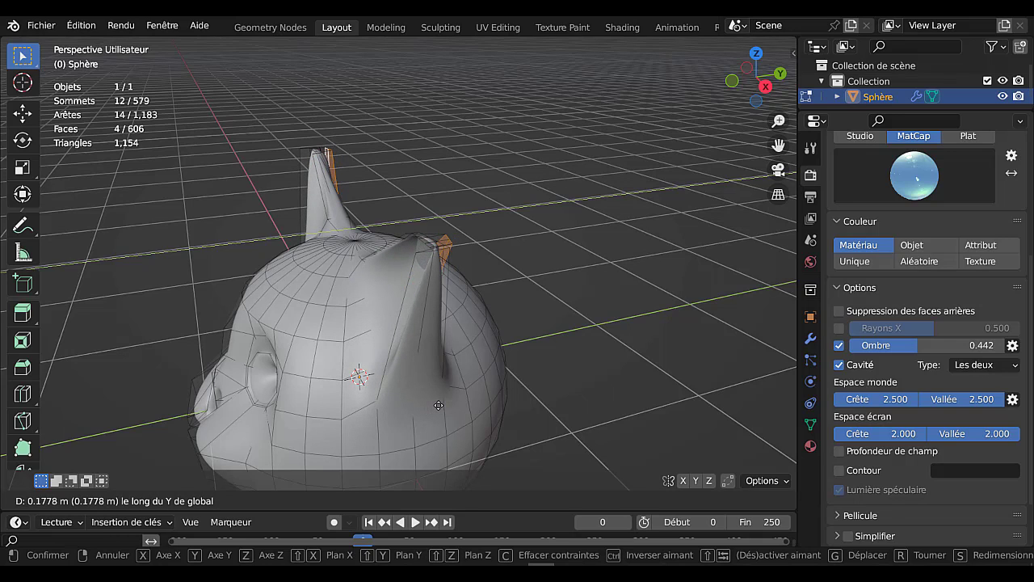
{"action": "left_click", "coordinate": [430, 410]}
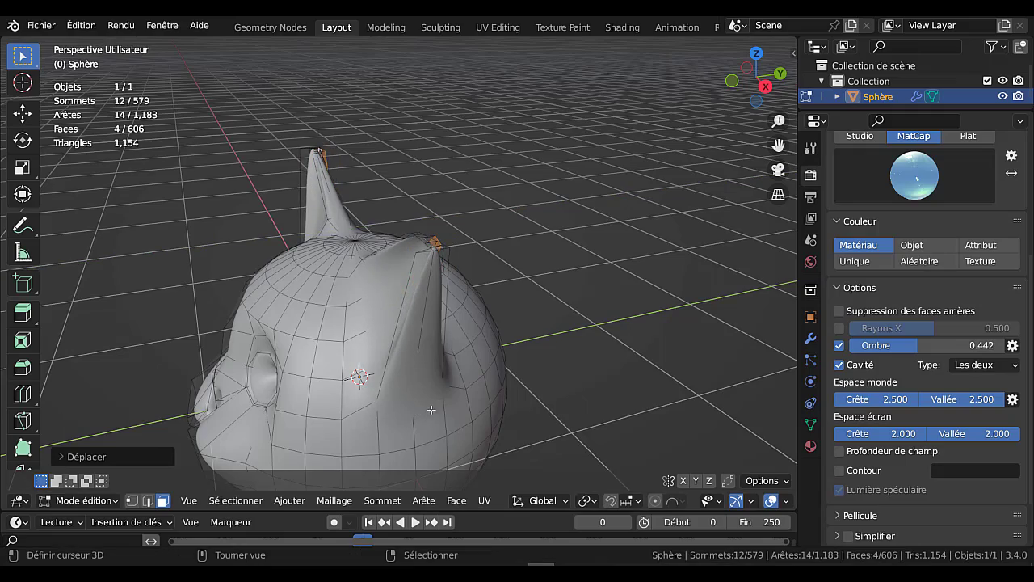
- Select the two rear edges at each ear's tip in edge mode and move them about 0.14 m forward along the Y axis
{"action": "middle_click_drag", "start_coordinate": [488, 374], "coordinate": [561, 395]}
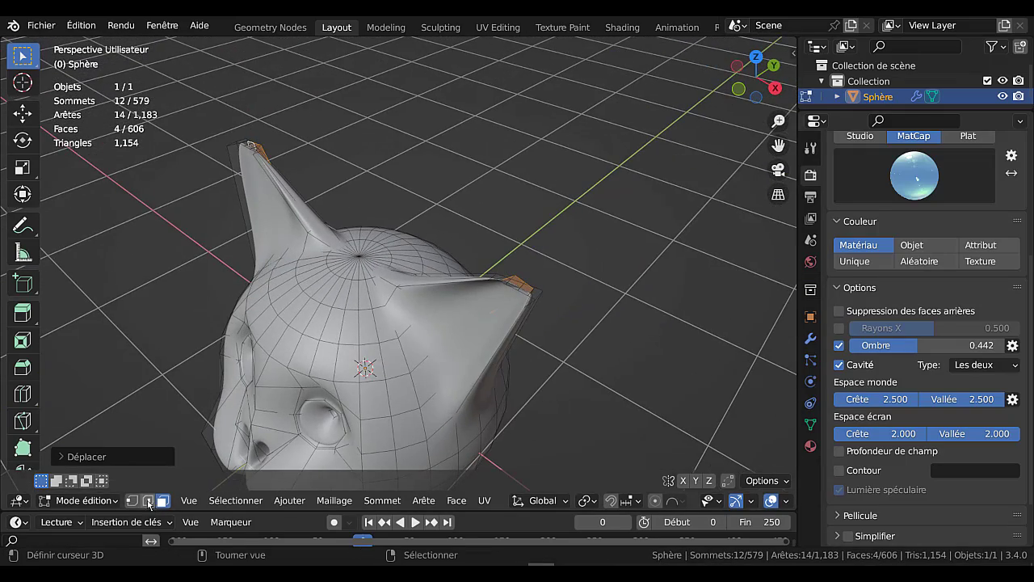
{"action": "left_click", "coordinate": [149, 502]}
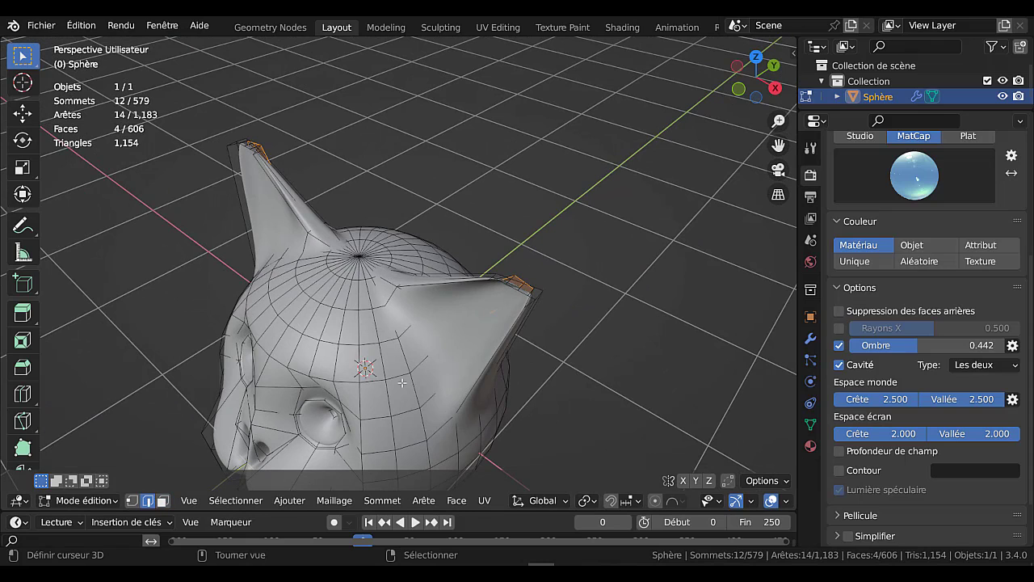
{"action": "right_click", "coordinate": [528, 286]}
{"action": "right_click", "coordinate": [525, 282], "text": "shift"}
{"action": "middle_click_drag", "start_coordinate": [525, 285], "coordinate": [478, 372]}
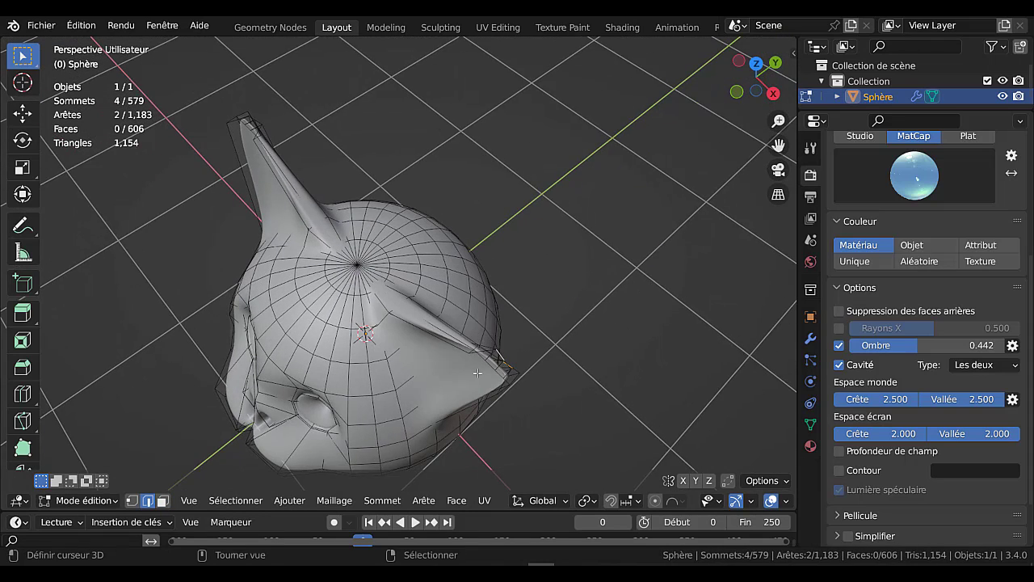
{"action": "scroll", "coordinate": [478, 372], "scroll_direction": "up", "scroll_amount": 4}
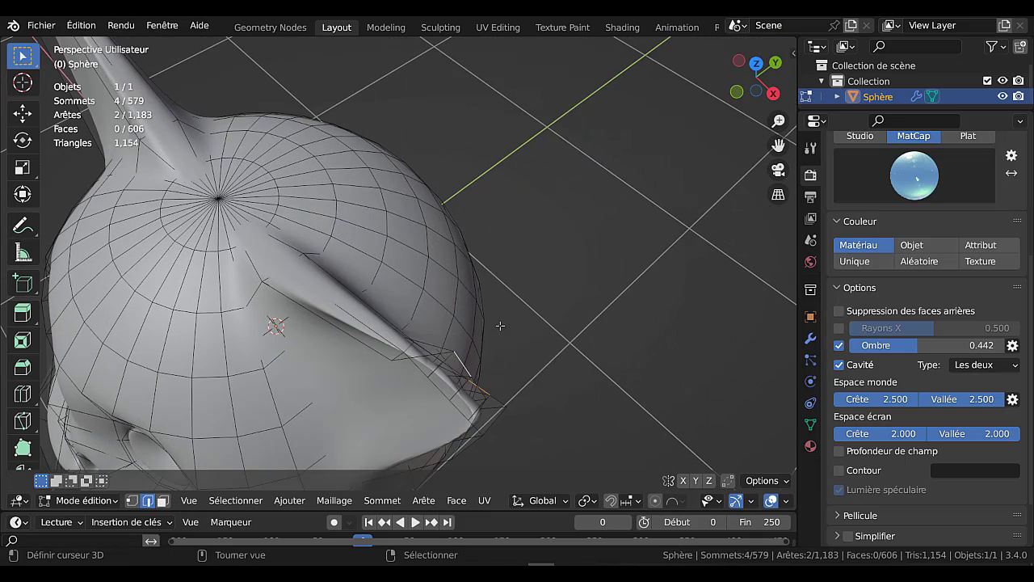
{"action": "middle_click_drag", "start_coordinate": [500, 325], "coordinate": [554, 297]}
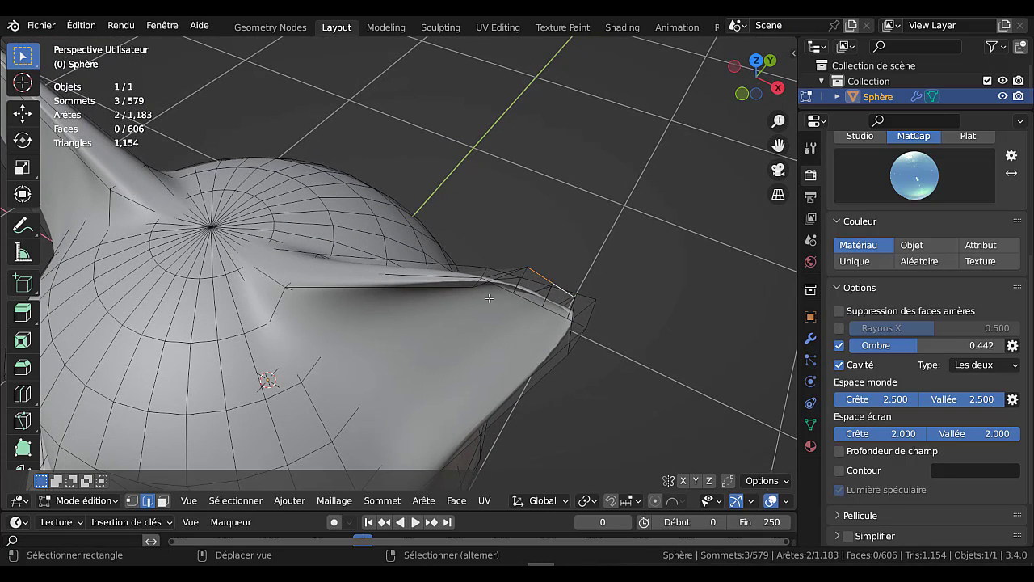
{"action": "middle_click_drag", "start_coordinate": [489, 299], "coordinate": [307, 240]}
{"action": "middle_click_drag", "start_coordinate": [381, 249], "coordinate": [334, 198]}
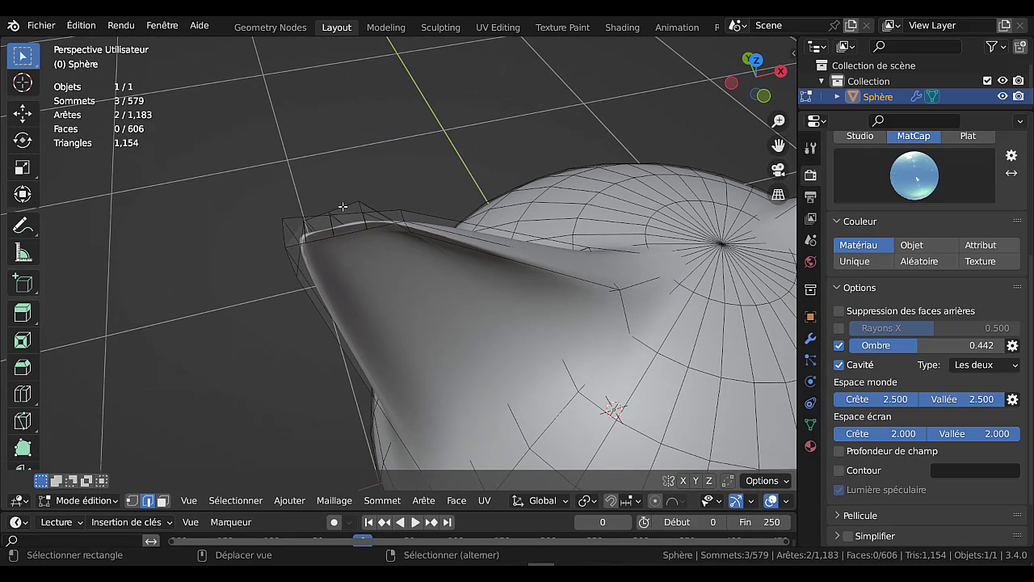
{"action": "scroll", "coordinate": [395, 268], "scroll_direction": "down", "scroll_amount": 6}
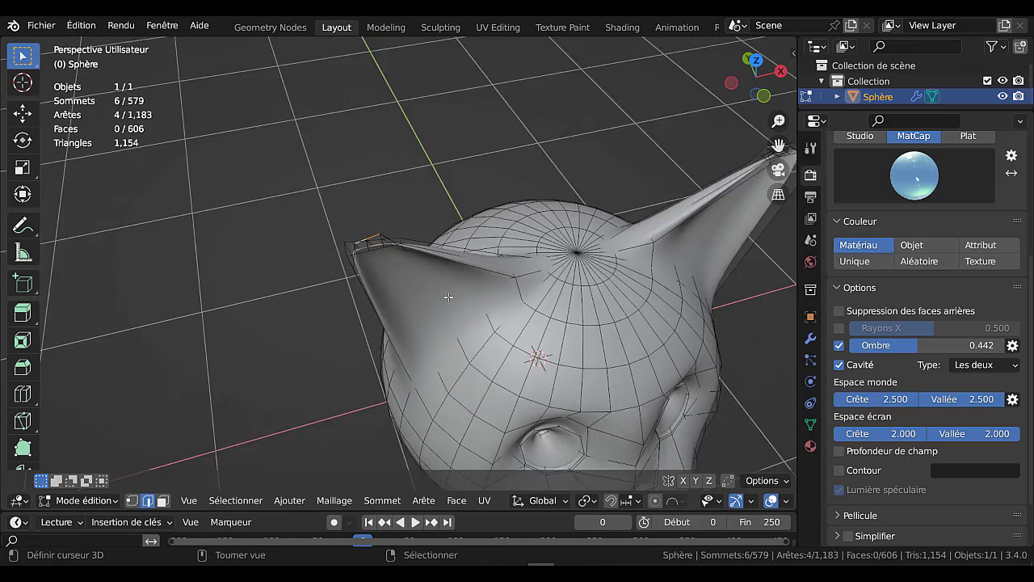
{"action": "middle_click_drag", "start_coordinate": [395, 268], "coordinate": [322, 268]}
{"action": "key", "text": "g"}
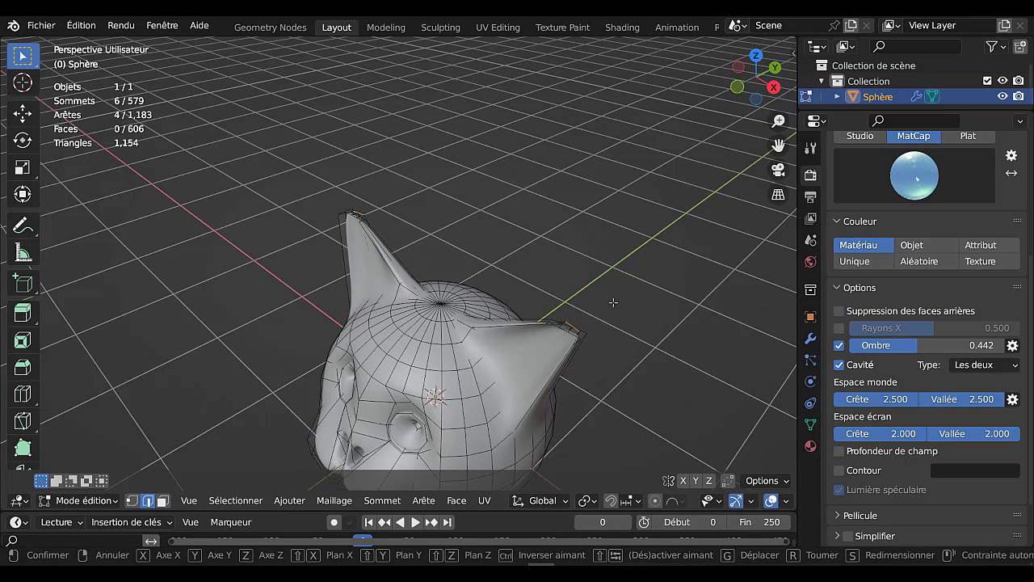
{"action": "key", "text": "y"}
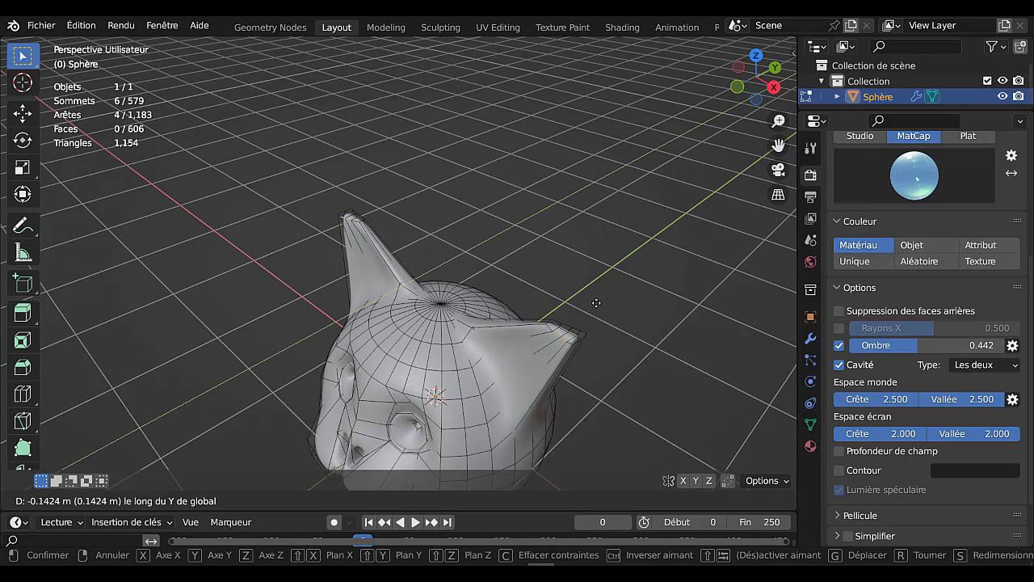
{"action": "left_click", "coordinate": [597, 299]}
{"action": "key", "text": "Tab"}
{"action": "middle_click_drag", "start_coordinate": [546, 323], "coordinate": [224, 480]}
{"action": "key", "text": "Tab"}
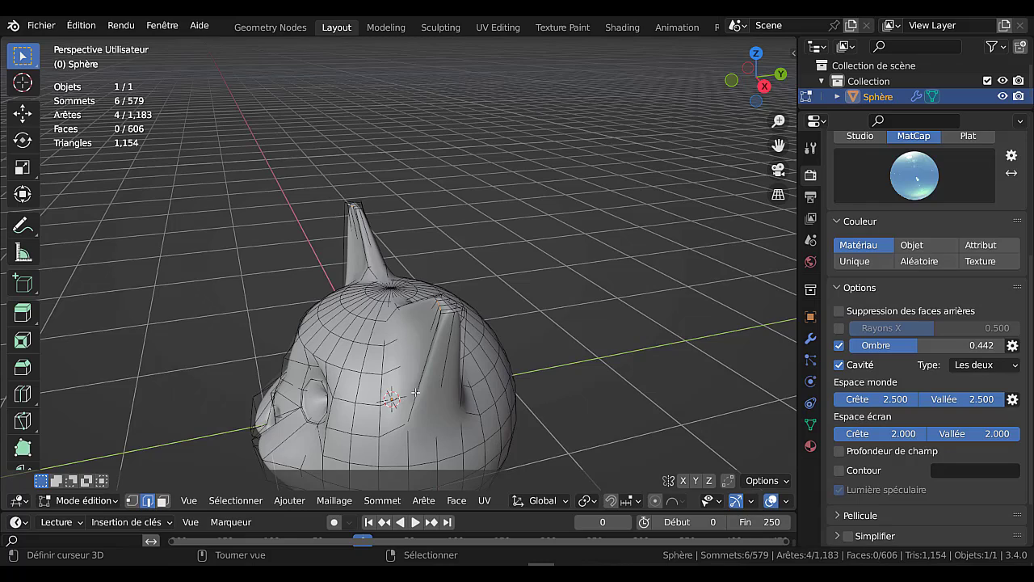
- Select the long outer front edge of each ear and move both about 0.12 m forward along the Y axis
{"action": "middle_click_drag", "start_coordinate": [372, 393], "coordinate": [517, 399]}
{"action": "middle_click_drag", "start_coordinate": [384, 367], "coordinate": [348, 328]}
{"action": "left_click", "coordinate": [412, 288], "text": "shift"}
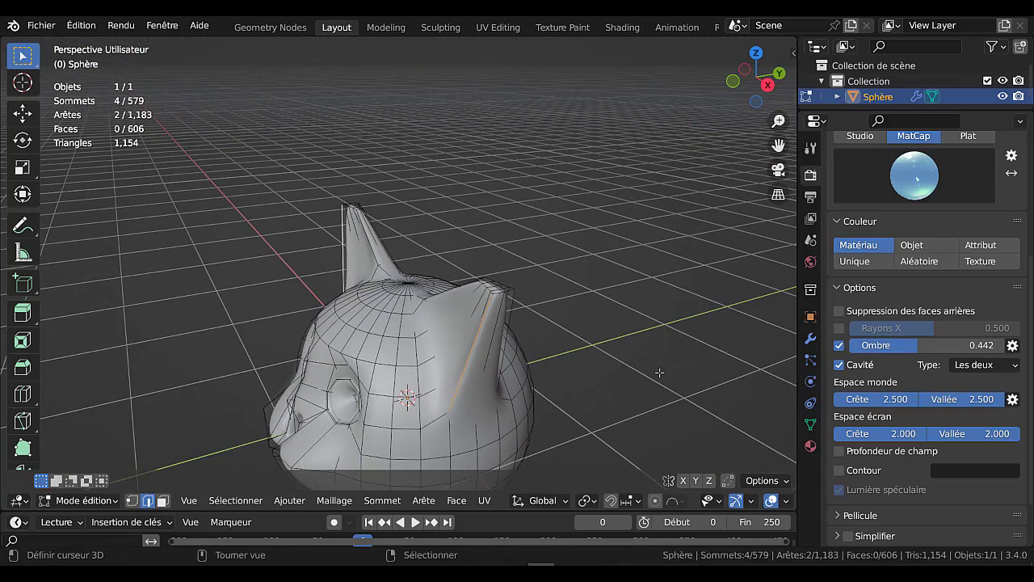
{"action": "key", "text": "g"}
{"action": "key", "text": "y"}
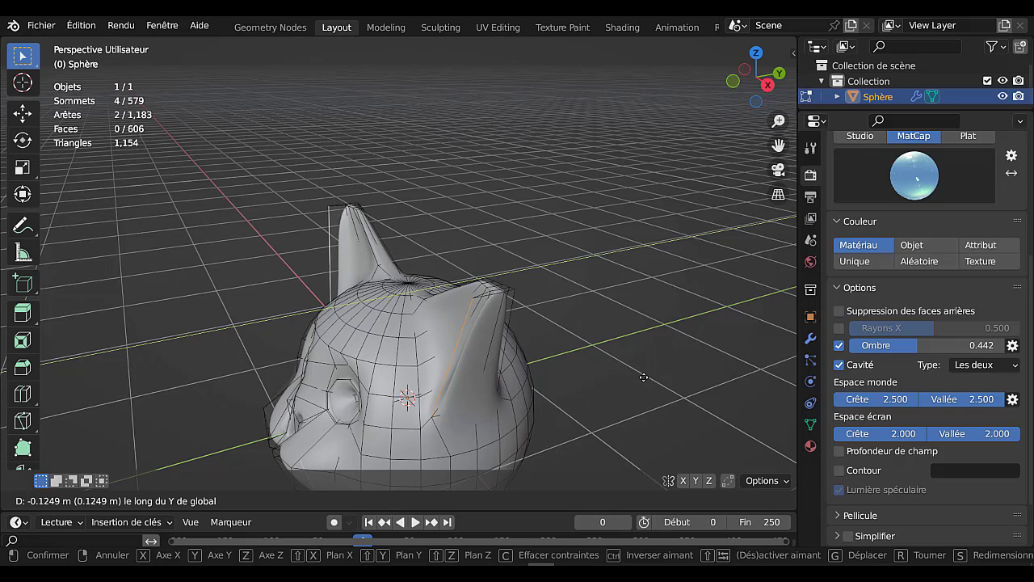
{"action": "left_click", "coordinate": [644, 378]}
{"action": "key", "text": "Tab"}
{"action": "middle_click_drag", "start_coordinate": [644, 372], "coordinate": [612, 337]}
{"action": "key", "text": "Tab"}
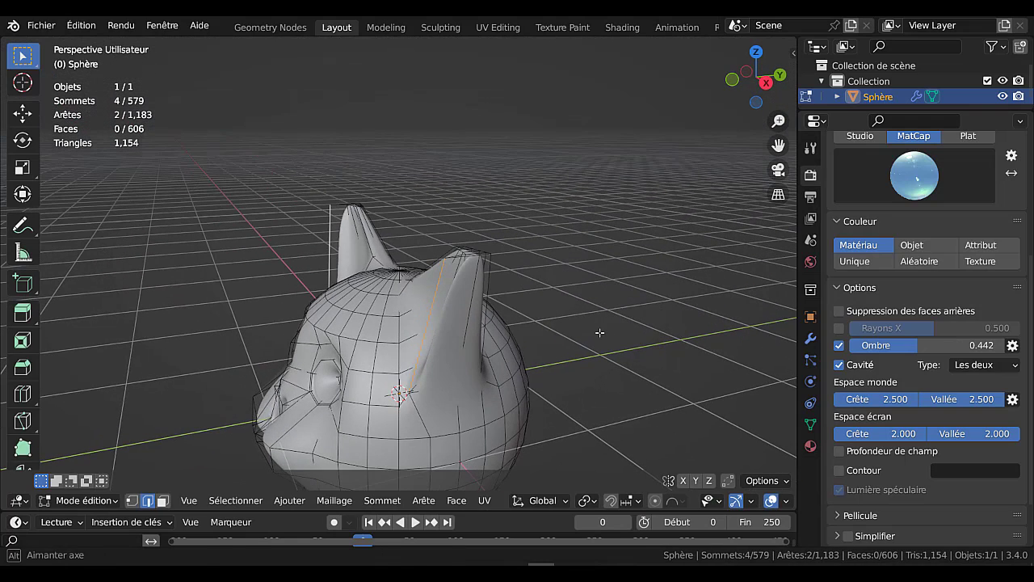
- Select all the tip vertices of both ears in vertex mode with X-ray and move them about 0.44 m forward along the Y axis
{"action": "left_click", "coordinate": [613, 337]}
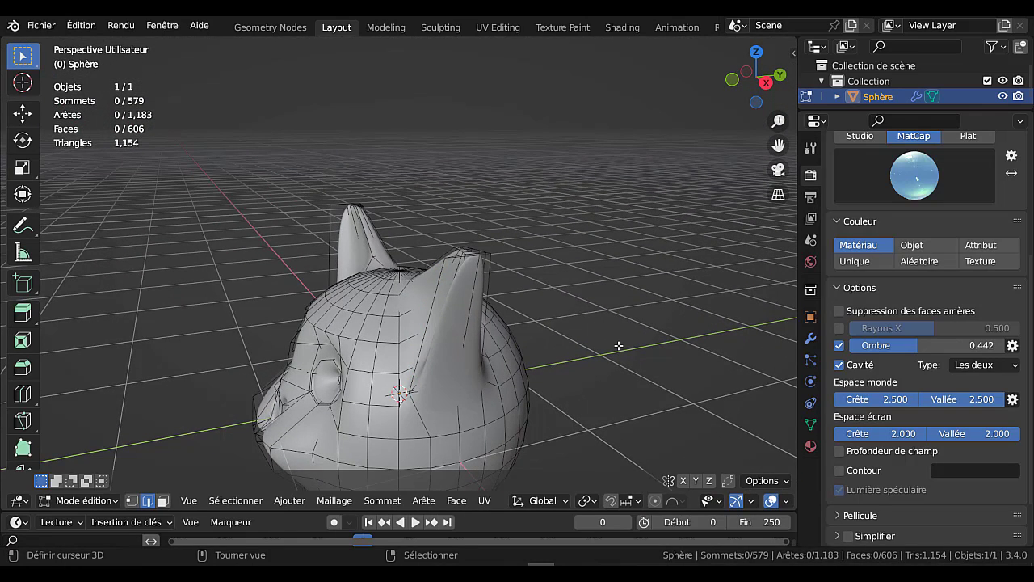
{"action": "key", "text": "1"}
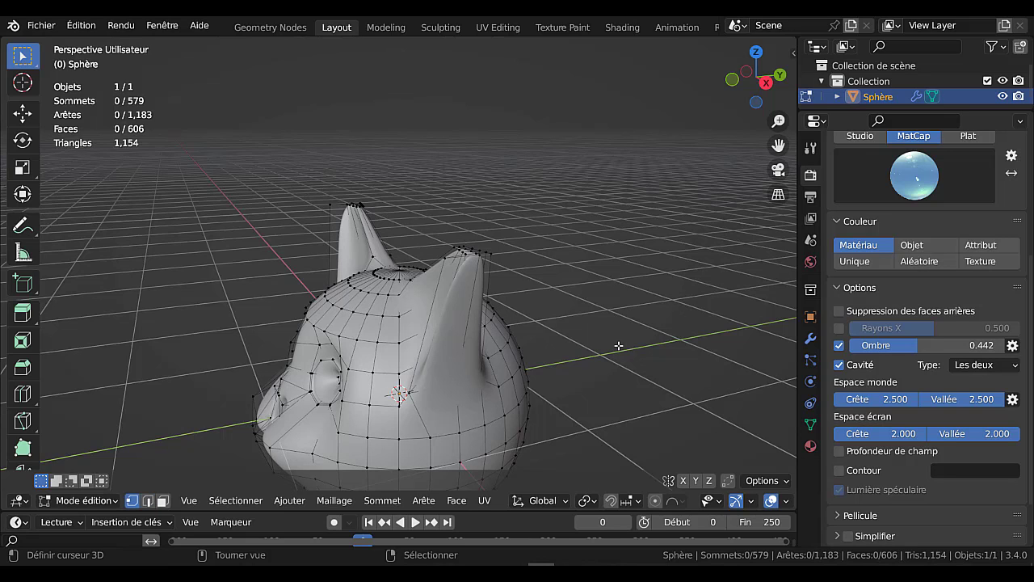
{"action": "middle_click_drag", "start_coordinate": [619, 346], "coordinate": [589, 309]}
{"action": "key", "text": "alt+z"}
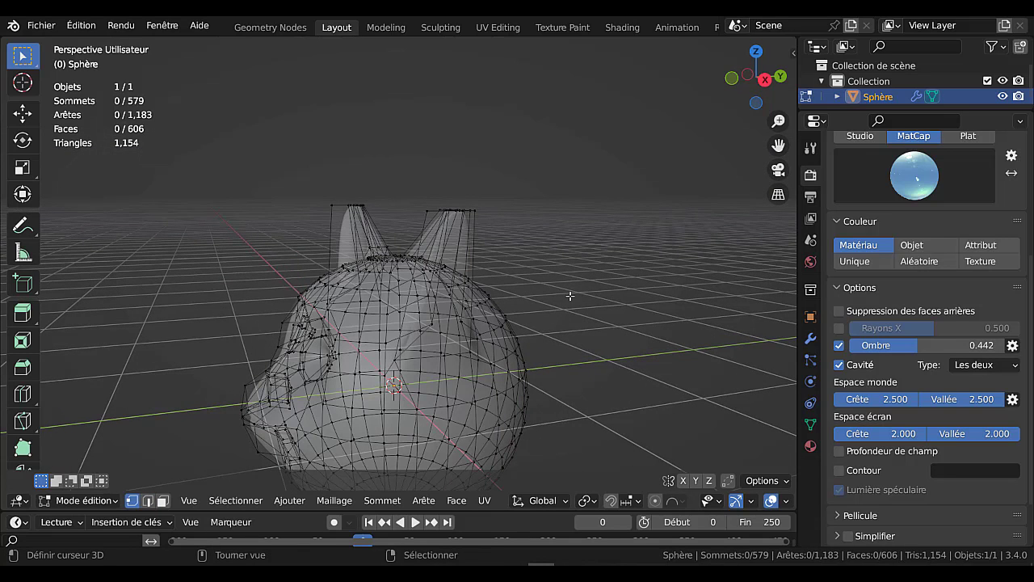
{"action": "key", "text": "c"}
{"action": "mouse_move", "coordinate": [428, 206]}
{"action": "left_mouse_down"}
{"action": "mouse_move", "coordinate": [365, 212]}
{"action": "mouse_move", "coordinate": [519, 193]}
{"action": "left_mouse_up"}
{"action": "key", "text": "Escape"}
{"action": "middle_click_drag", "start_coordinate": [557, 198], "coordinate": [605, 287]}
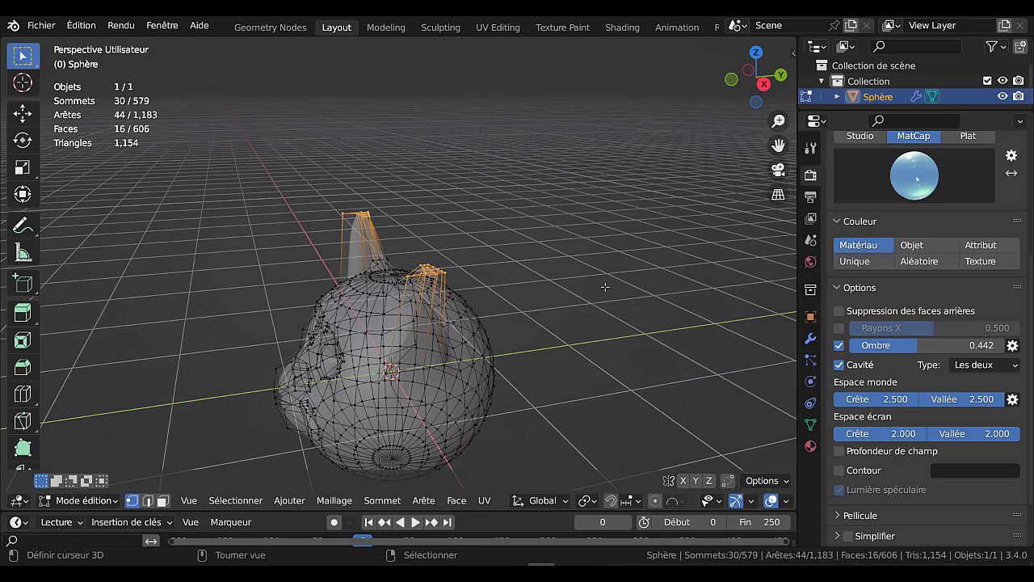
{"action": "key", "text": "alt+z"}
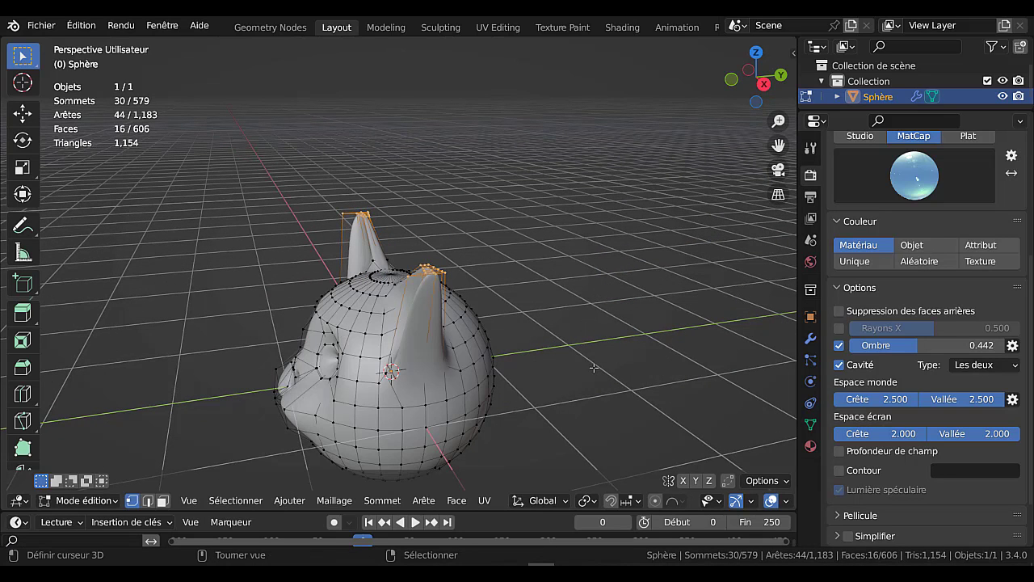
{"action": "key", "text": "g"}
{"action": "key", "text": "y"}
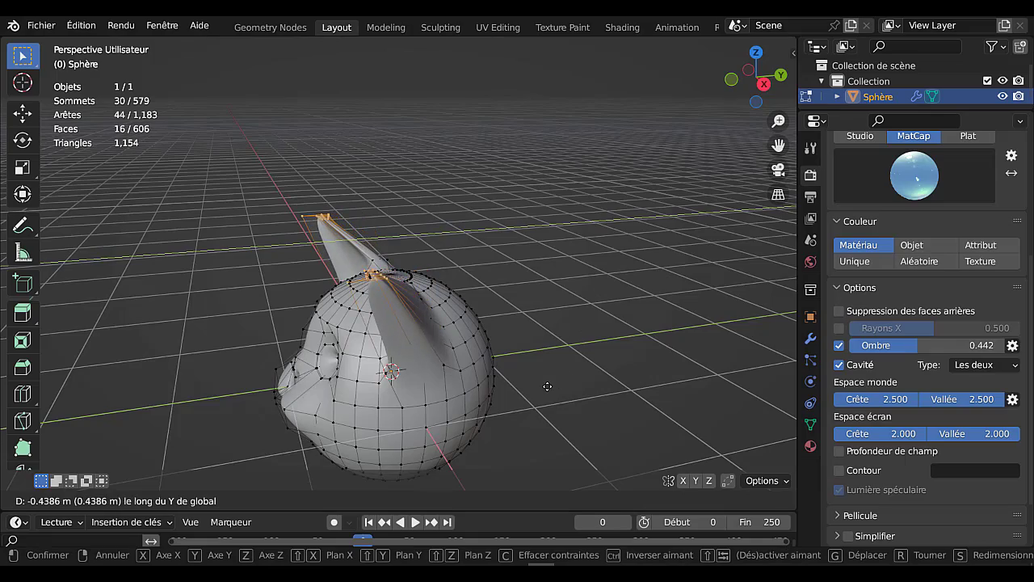
{"action": "left_click", "coordinate": [547, 386]}
{"action": "key", "text": "Tab"}
{"action": "middle_click_drag", "start_coordinate": [526, 368], "coordinate": [666, 320]}
{"action": "key", "text": "Tab"}
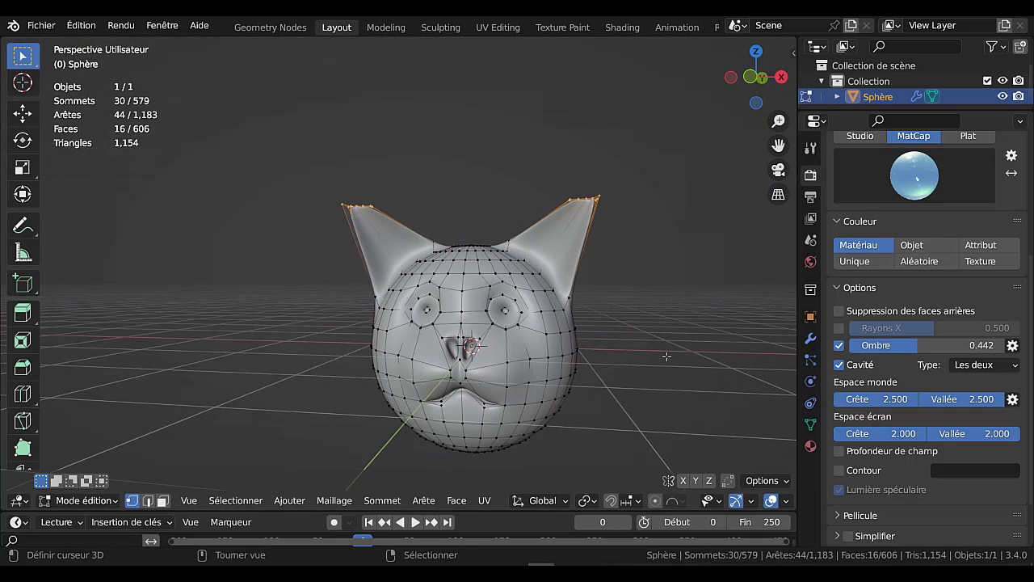
- Move the selected tip vertices of both ears about 0.18 m down along the Z axis
{"action": "key", "text": "g"}
{"action": "key", "text": "z"}
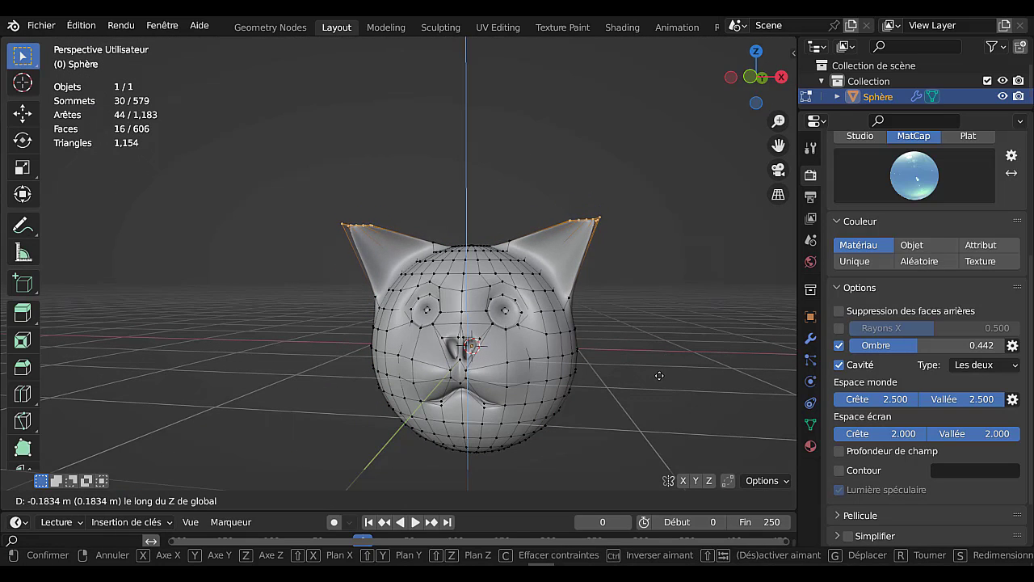
{"action": "left_click", "coordinate": [659, 375]}
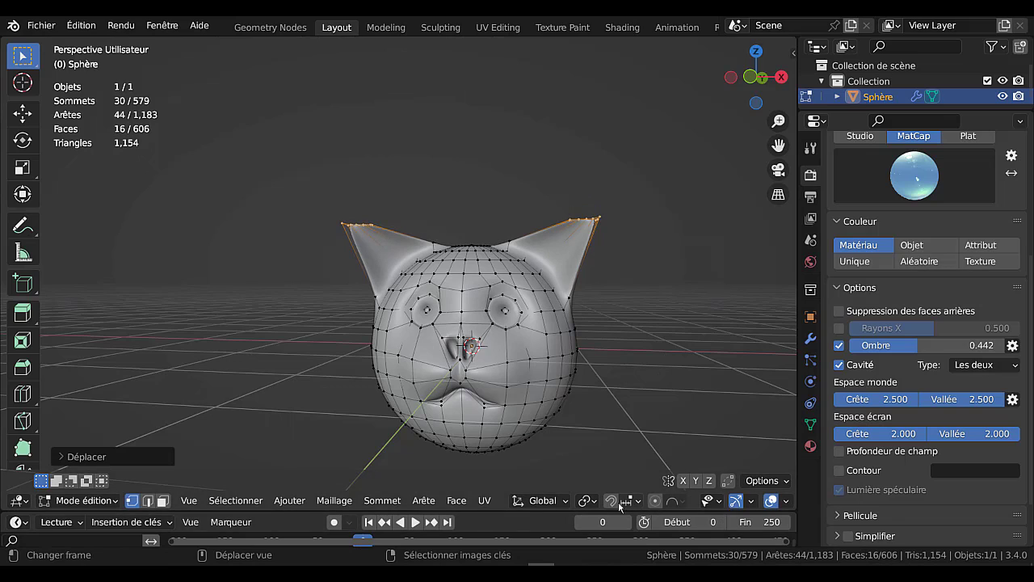
- Set the transform pivot point to Barycentre and scale the ear-tip vertices to about 0.82, bringing the two tips closer together
{"action": "scroll", "coordinate": [731, 506], "scroll_direction": "down", "scroll_amount": 3}
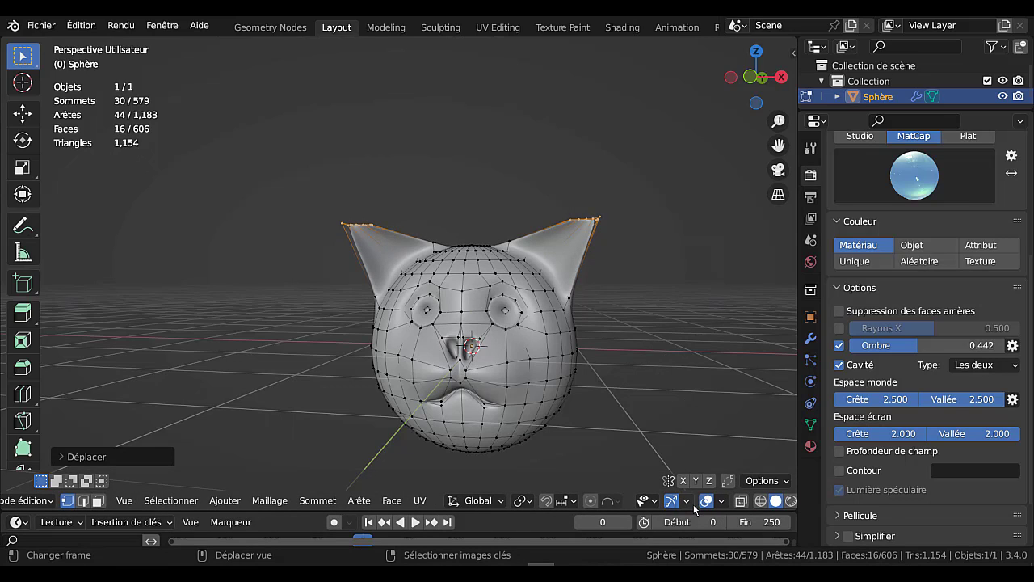
{"action": "left_click", "coordinate": [686, 501]}
{"action": "scroll", "coordinate": [670, 506], "scroll_direction": "down", "scroll_amount": 1}
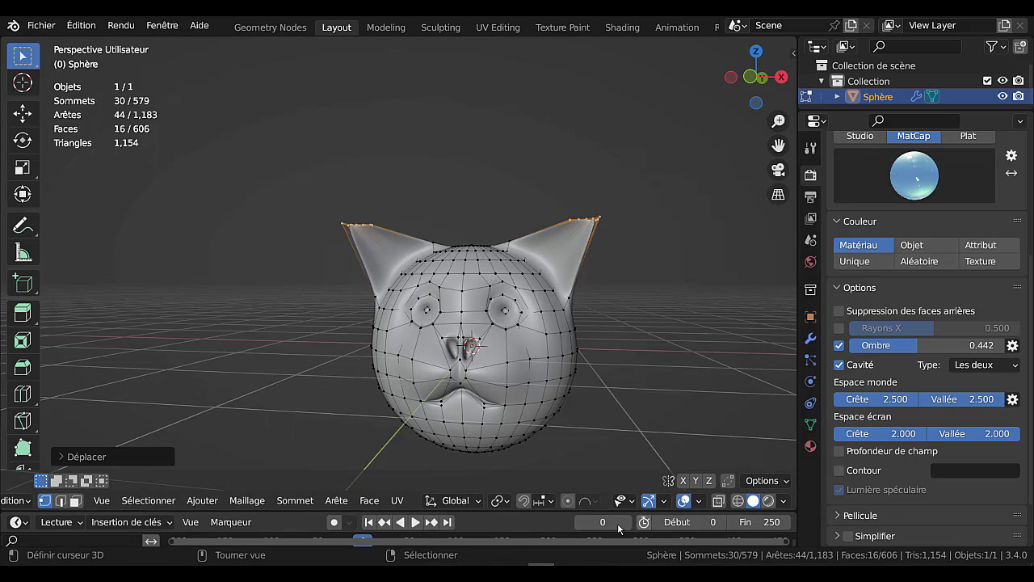
{"action": "left_click", "coordinate": [497, 506]}
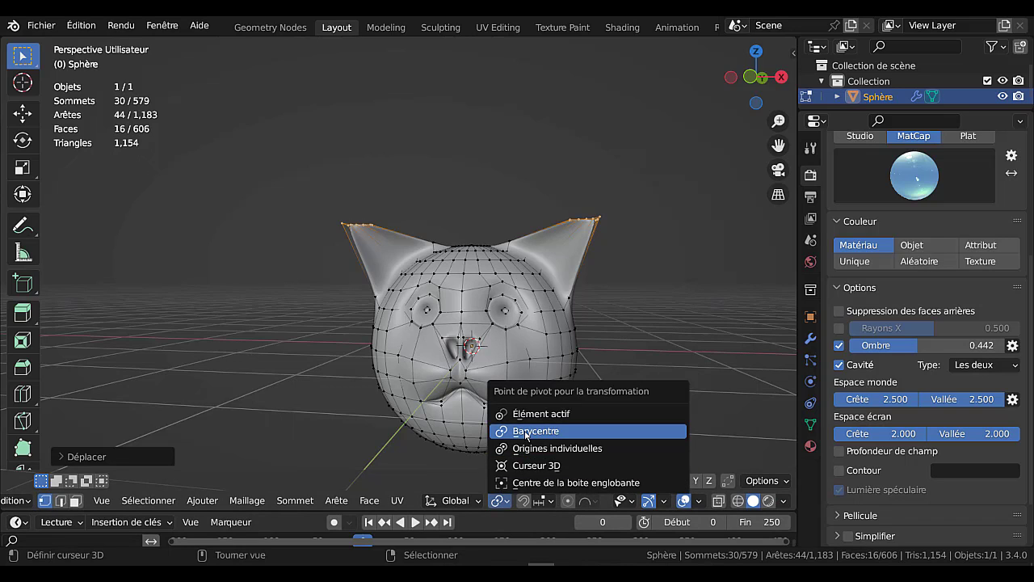
{"action": "left_click", "coordinate": [527, 433]}
{"action": "key", "text": "s"}
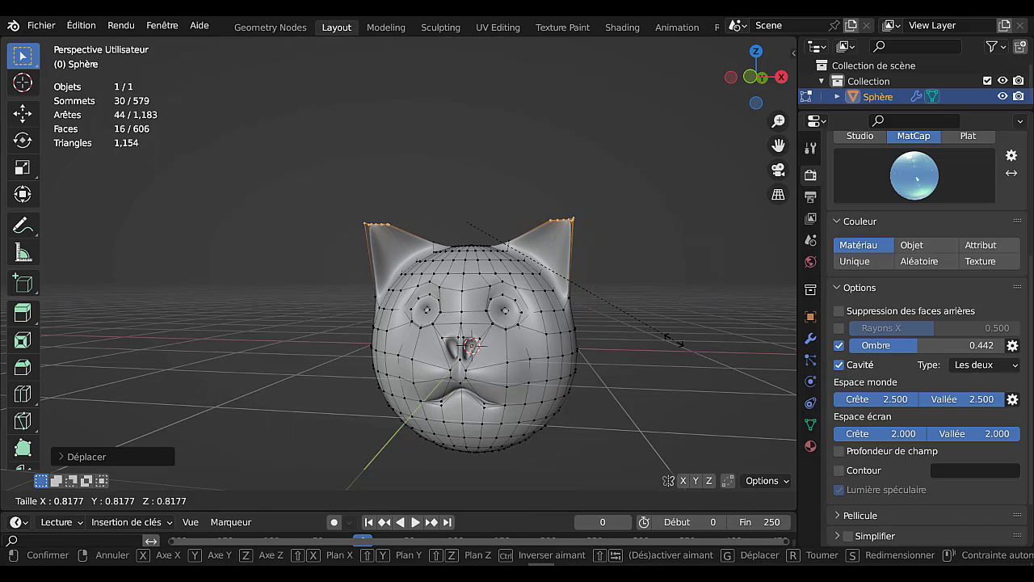
{"action": "left_click", "coordinate": [669, 347]}
{"action": "key", "text": "Tab"}
{"action": "key", "text": "Tab"}
- Adjust the height of both ears' tip vertices along the Z axis
{"action": "key", "text": "g"}
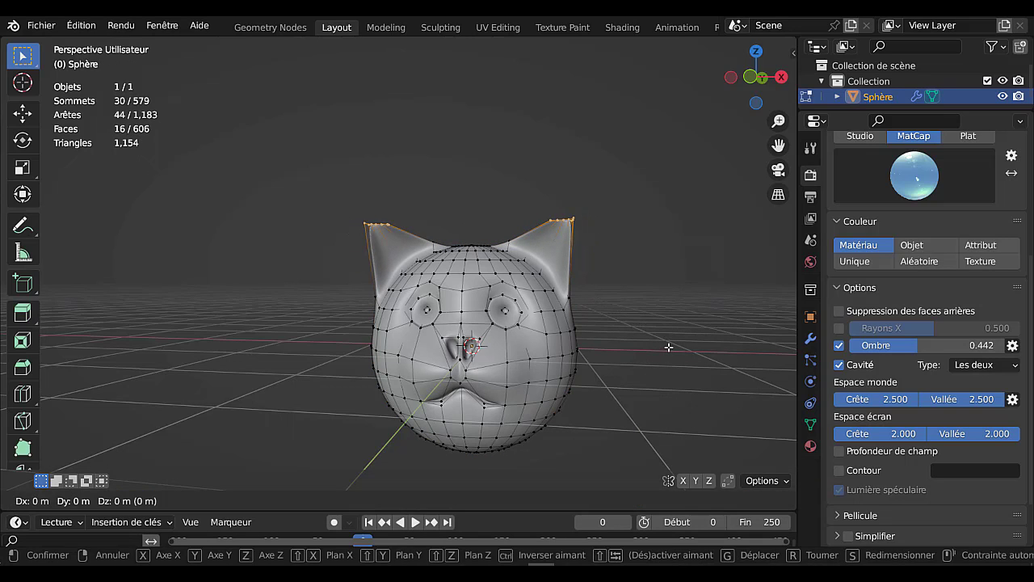
{"action": "key", "text": "z"}
{"action": "left_click", "coordinate": [650, 345]}
{"action": "key", "text": "Tab"}
{"action": "middle_click_drag", "start_coordinate": [650, 344], "coordinate": [358, 331]}
{"action": "key", "text": "Tab"}
- Slide the outer rear base vertex of each ear along its edge toward the tip, by about 0.3 on the first ear
{"action": "scroll", "coordinate": [363, 309], "scroll_direction": "up", "scroll_amount": 1}
{"action": "scroll", "coordinate": [358, 339], "scroll_direction": "up", "scroll_amount": 2}
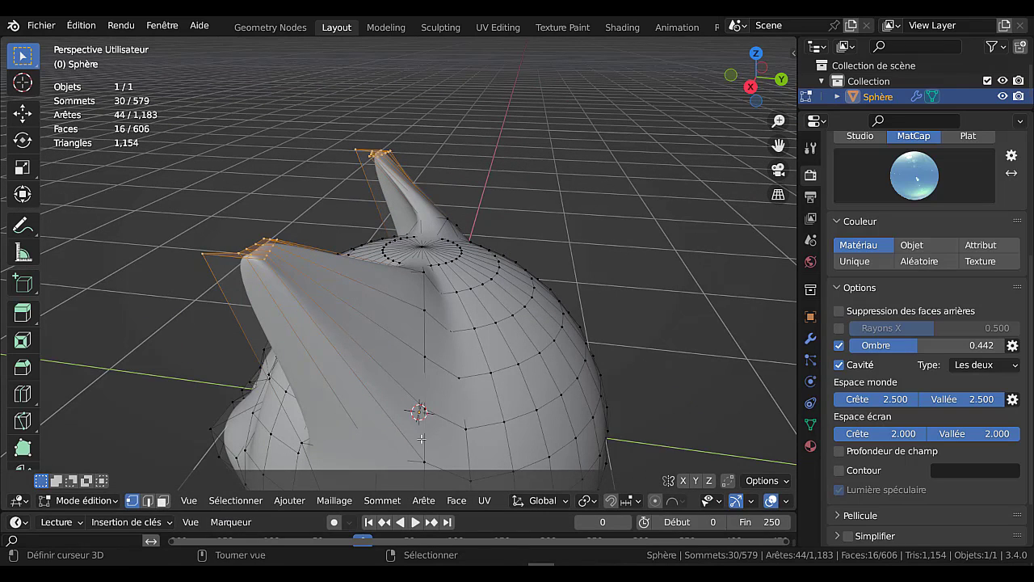
{"action": "scroll", "coordinate": [422, 438], "scroll_direction": "down", "scroll_amount": 1}
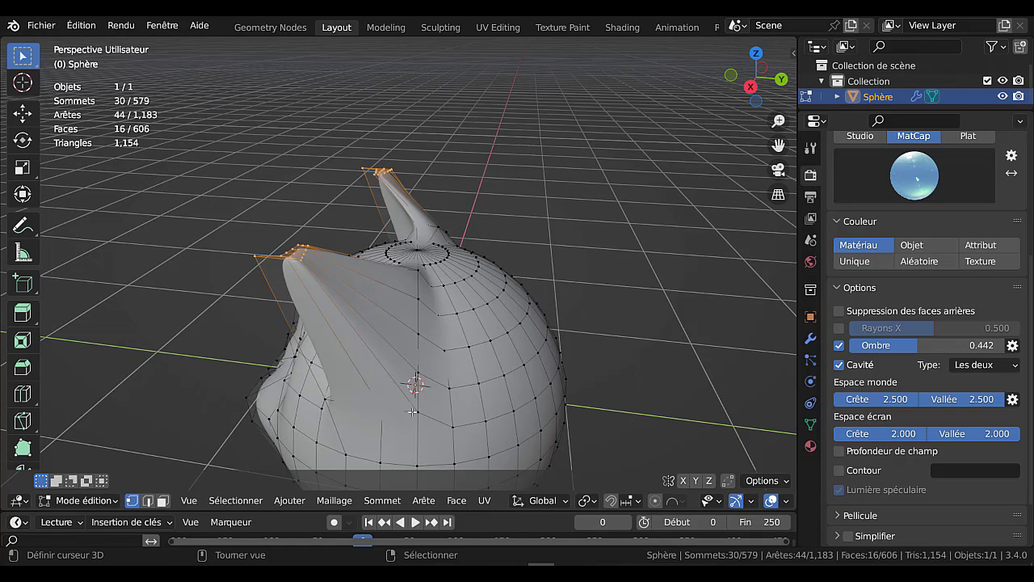
{"action": "left_click", "coordinate": [417, 411]}
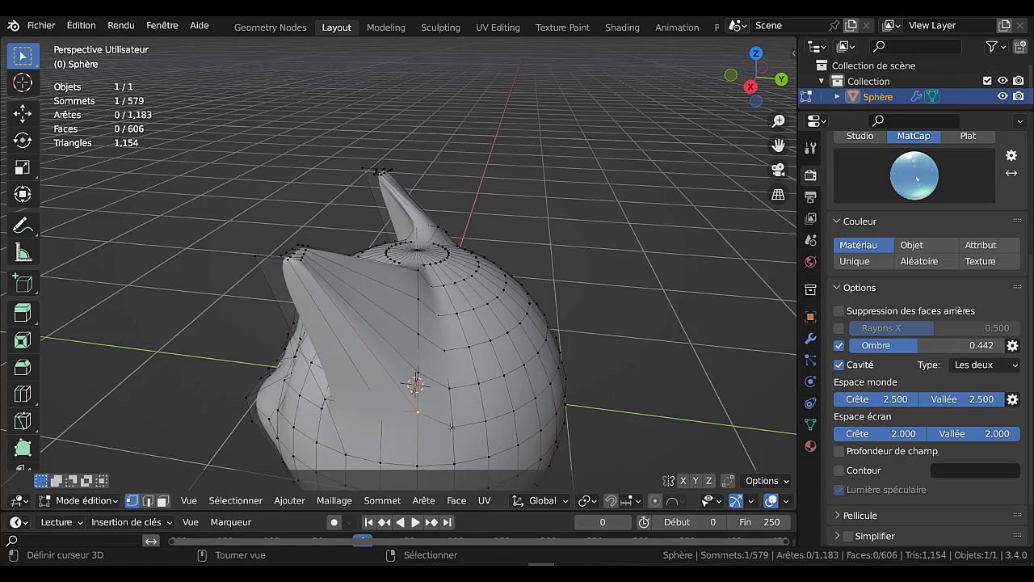
{"action": "key", "text": "g"}
{"action": "key", "text": "g"}
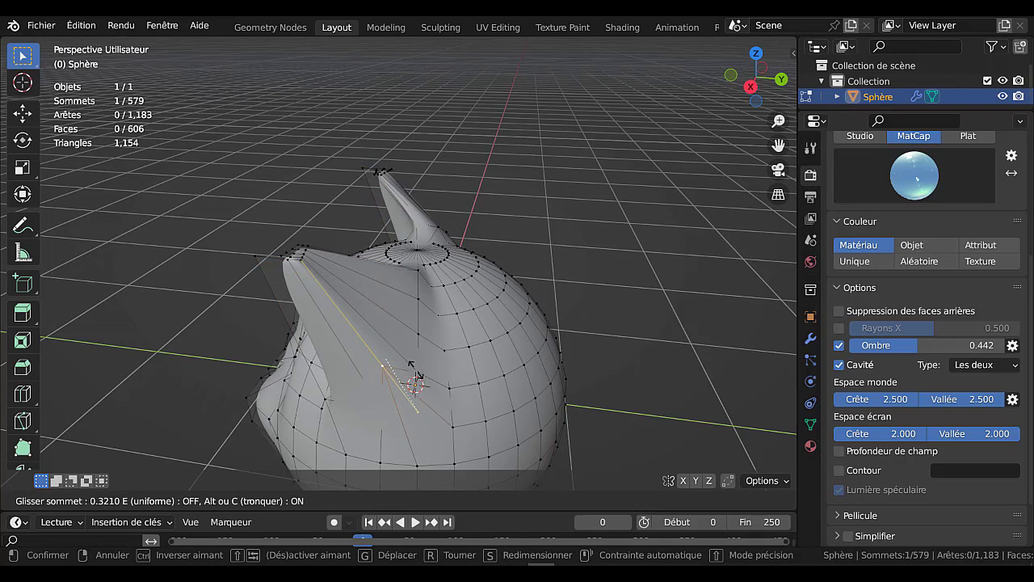
{"action": "left_click", "coordinate": [422, 383]}
{"action": "key", "text": "Tab"}
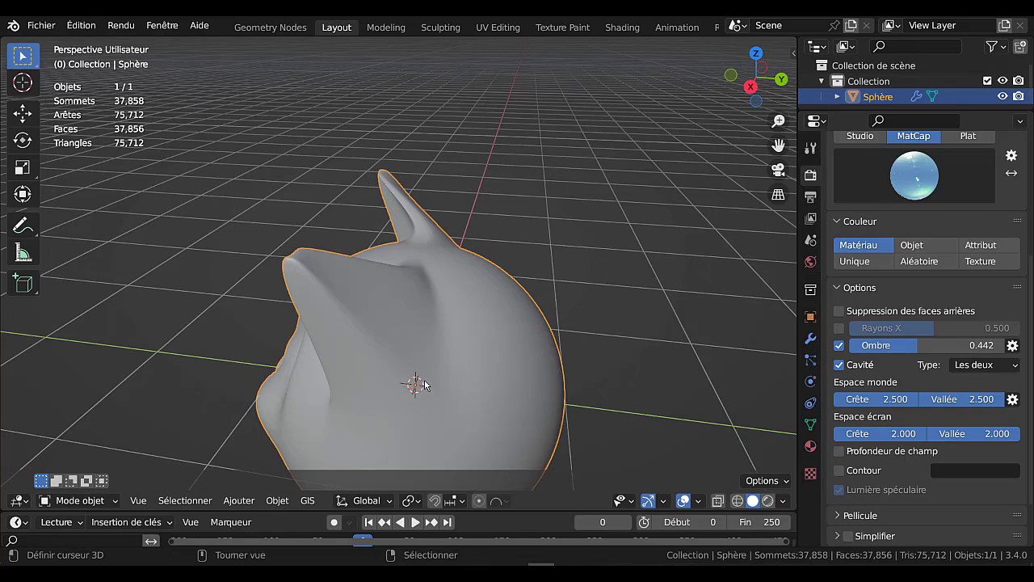
{"action": "mouse_move", "coordinate": [463, 376]}
{"action": "middle_mouse_down"}
{"action": "mouse_move", "coordinate": [489, 362]}
{"action": "mouse_move", "coordinate": [315, 381]}
{"action": "mouse_move", "coordinate": [320, 342]}
{"action": "mouse_move", "coordinate": [383, 322]}
{"action": "middle_mouse_up"}
{"action": "key", "text": "Tab"}
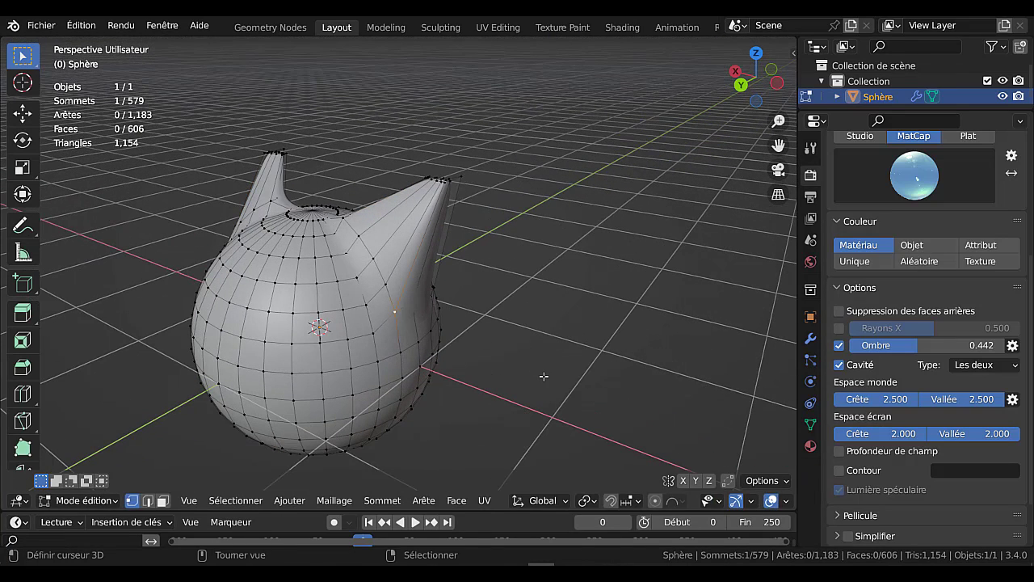
{"action": "key", "text": "shift+v"}
{"action": "left_click", "coordinate": [418, 307]}
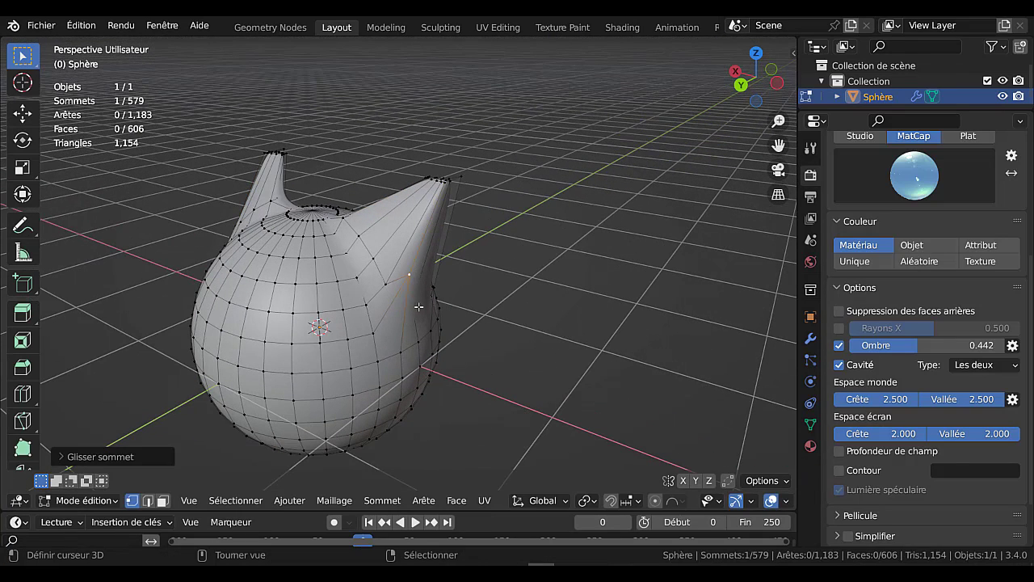
- Slide the neighbouring rear base vertex of each ear slightly toward the tip, by about 0.09 on one ear and 0.05 on the other
{"action": "key", "text": "shift+v"}
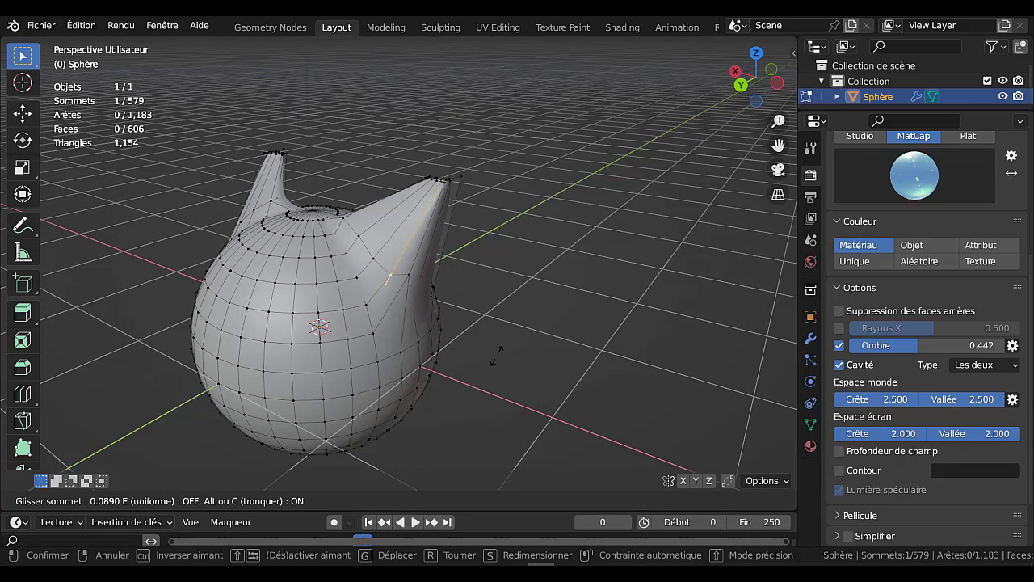
{"action": "left_click", "coordinate": [498, 350]}
{"action": "middle_click_drag", "start_coordinate": [341, 336], "coordinate": [285, 336]}
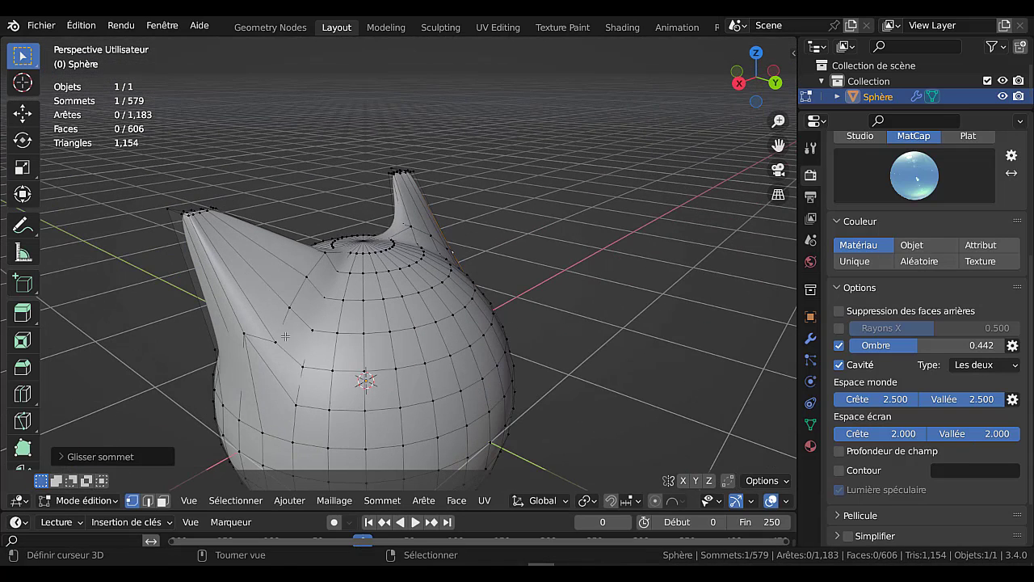
{"action": "left_click", "coordinate": [279, 344]}
{"action": "key", "text": "shift+v"}
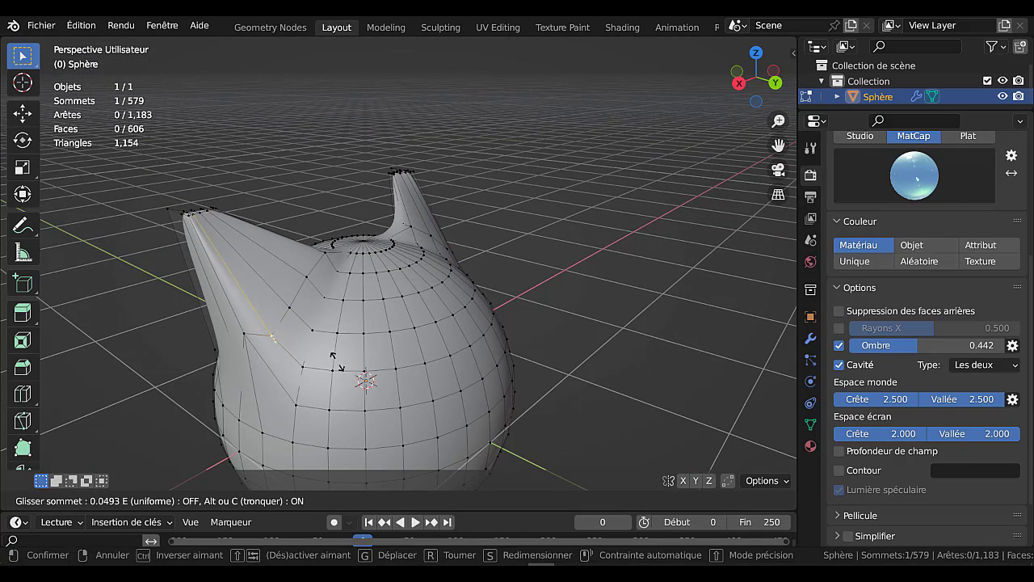
{"action": "left_click", "coordinate": [332, 360]}
{"action": "key", "text": "Tab"}
{"action": "middle_click_drag", "start_coordinate": [330, 357], "coordinate": [388, 324]}
- Slide one outer rear vertex at the near ear's tip about 0.3 down its edge toward the base
{"action": "key", "text": "Tab"}
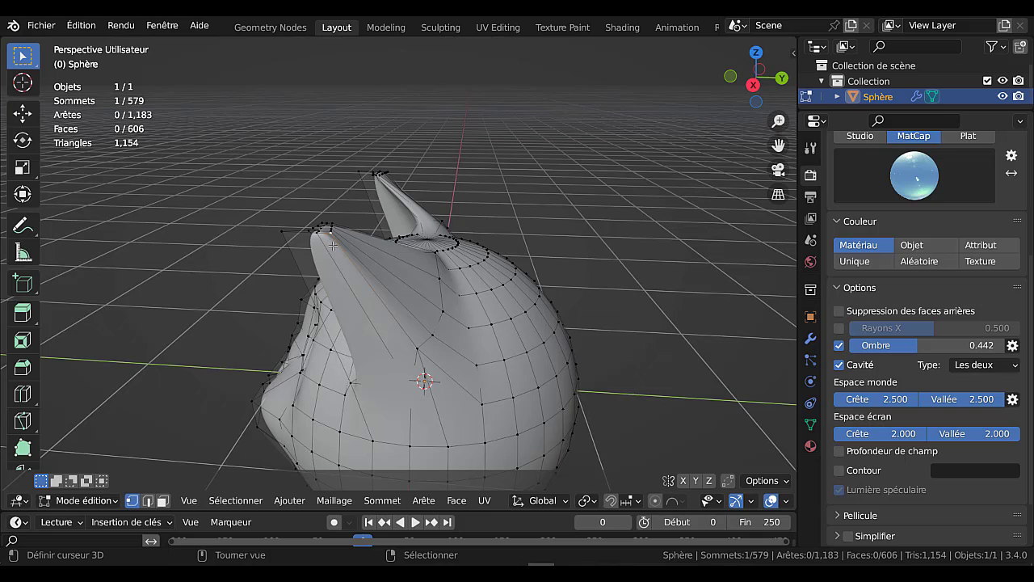
{"action": "key", "text": "shift+v"}
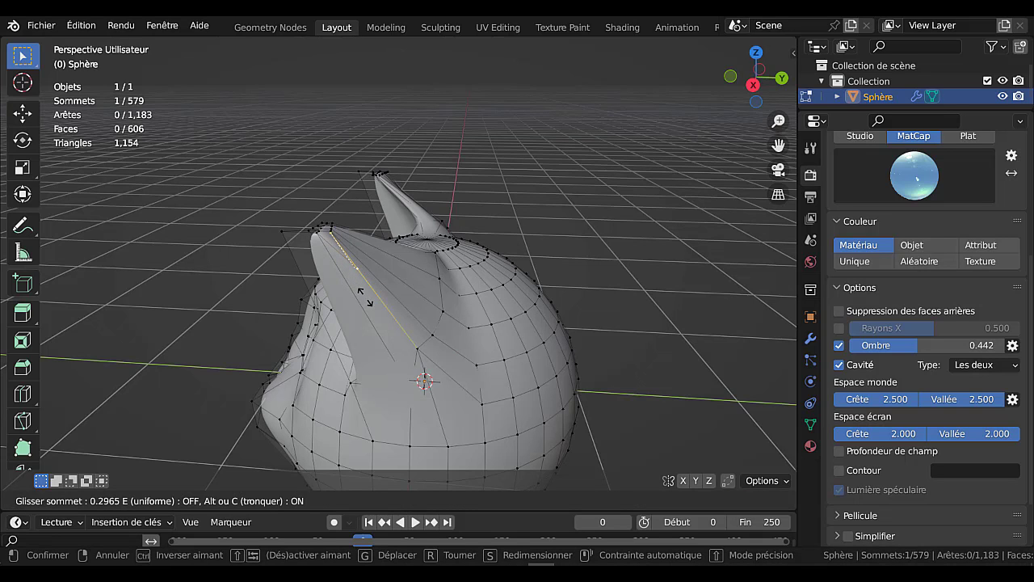
{"action": "left_click", "coordinate": [366, 298]}
{"action": "key", "text": "Tab"}
{"action": "key", "text": "Tab"}
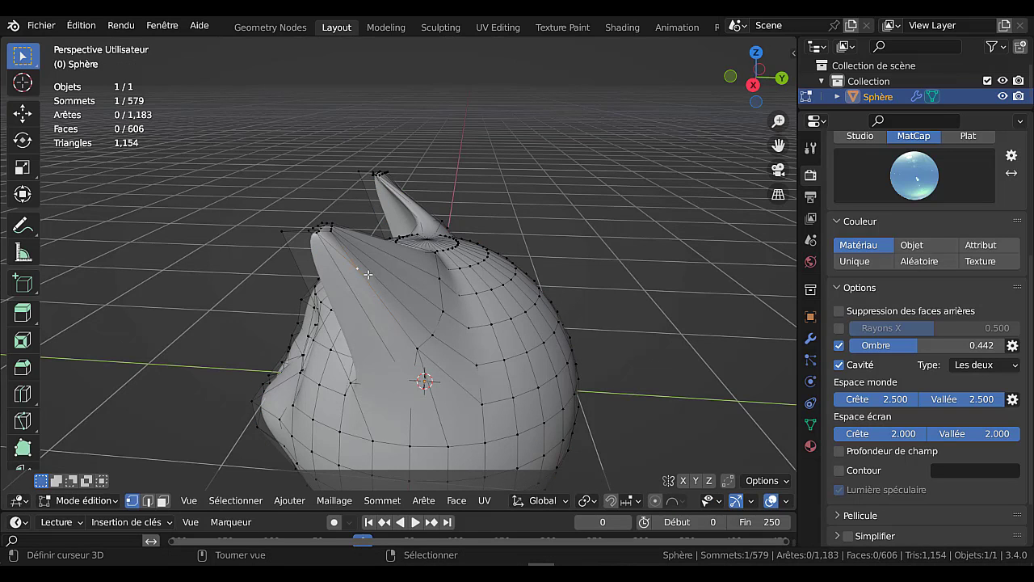
- Try to slide the adjacent rear tip vertex of the same ear about 0.19 toward the base
{"action": "middle_click_drag", "start_coordinate": [347, 276], "coordinate": [347, 301]}
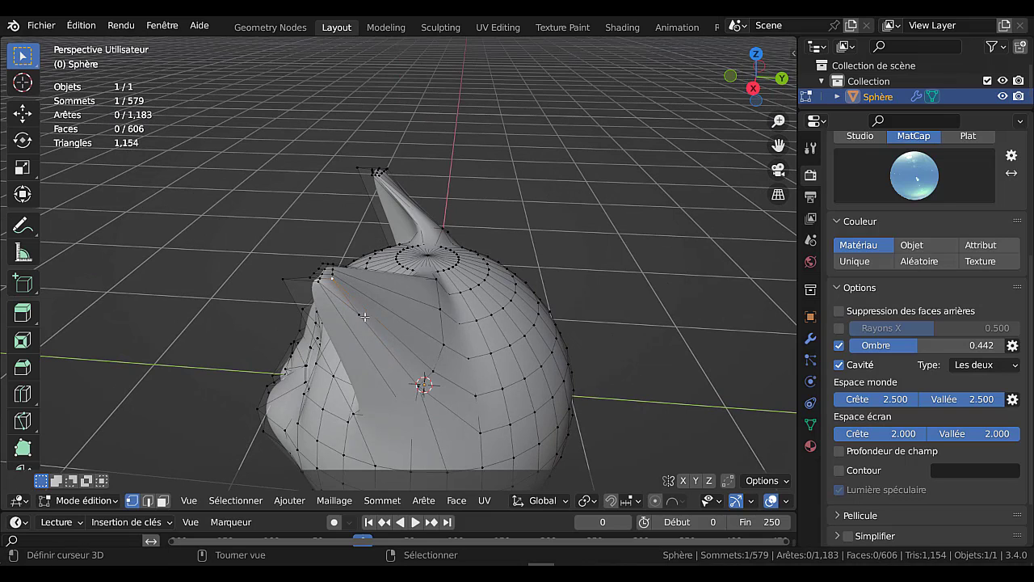
{"action": "key", "text": "shift+v"}
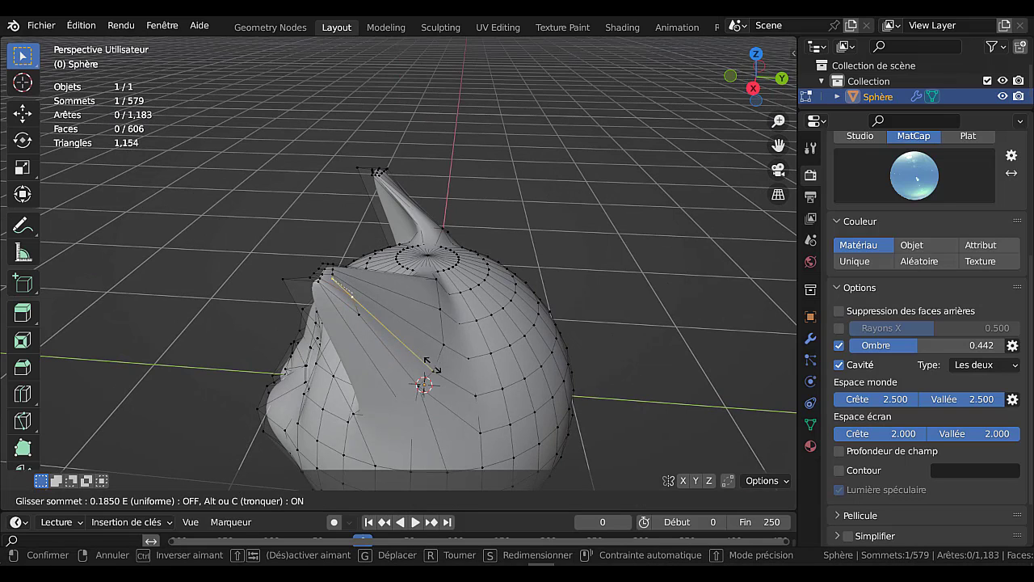
{"action": "left_click", "coordinate": [436, 372]}
{"action": "key", "text": "Tab"}
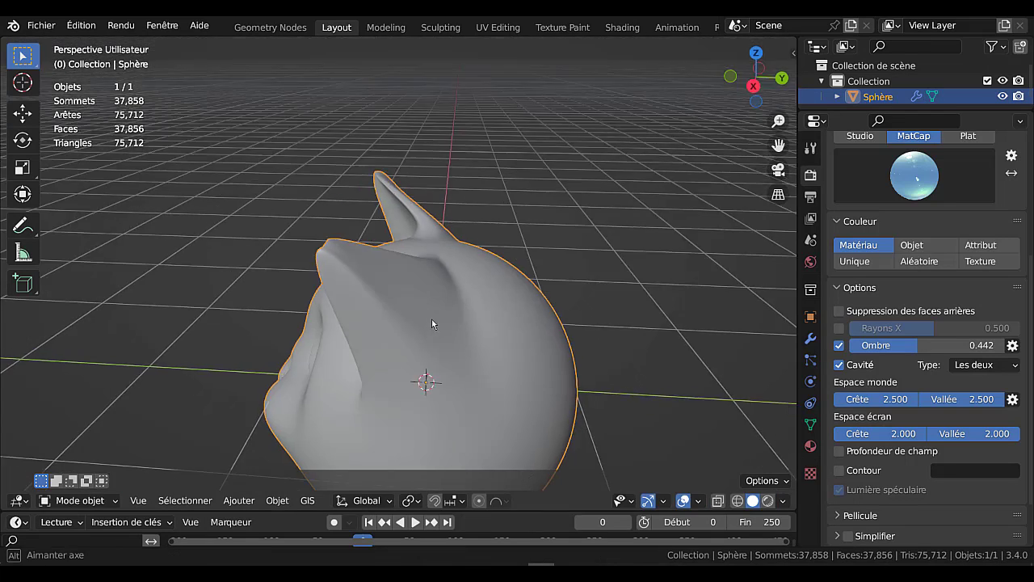
- Try to move the outer rear vertex just below the ear tip about 0.04 m outward along the X axis
{"action": "key", "text": "Tab"}
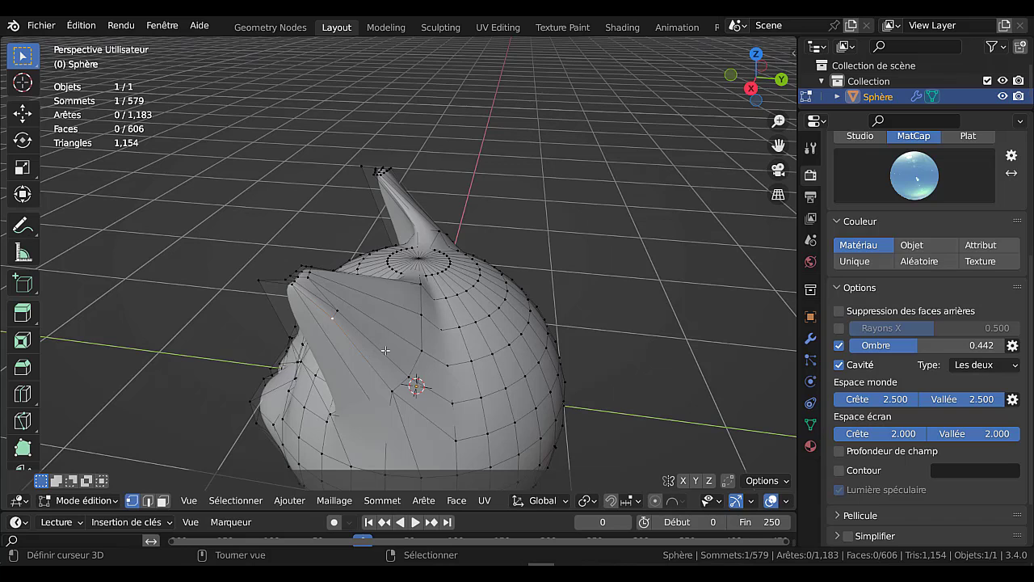
{"action": "key", "text": "g"}
{"action": "key", "text": "x"}
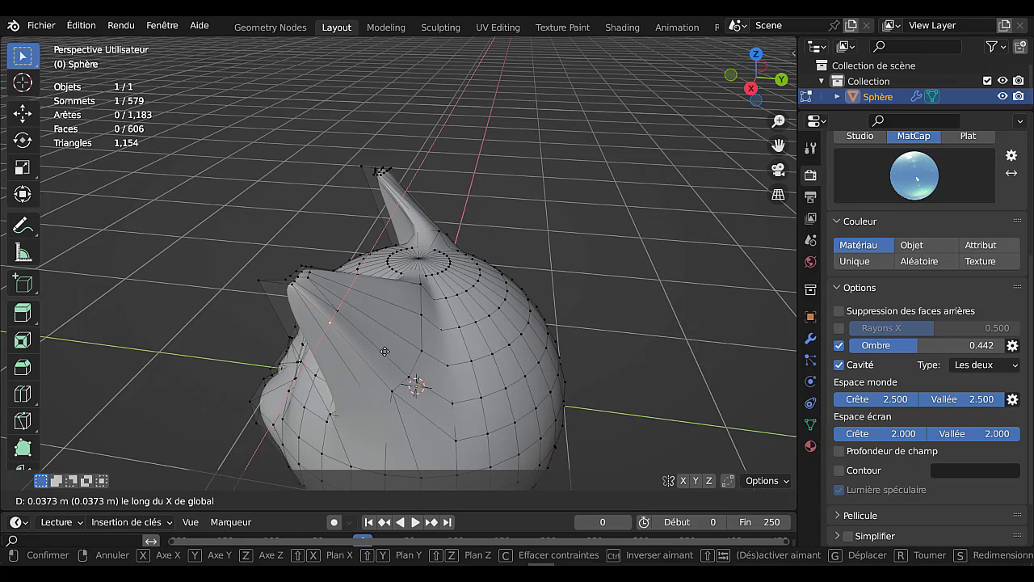
{"action": "left_click", "coordinate": [386, 354]}
{"action": "key", "text": "Tab"}
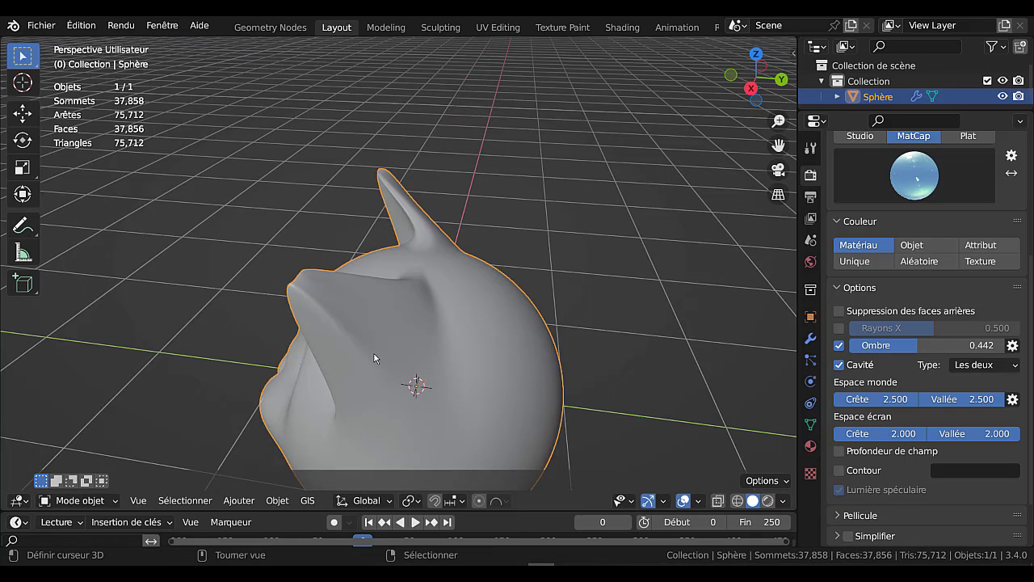
{"action": "middle_click_drag", "start_coordinate": [376, 358], "coordinate": [399, 360]}
{"action": "key", "text": "Tab"}
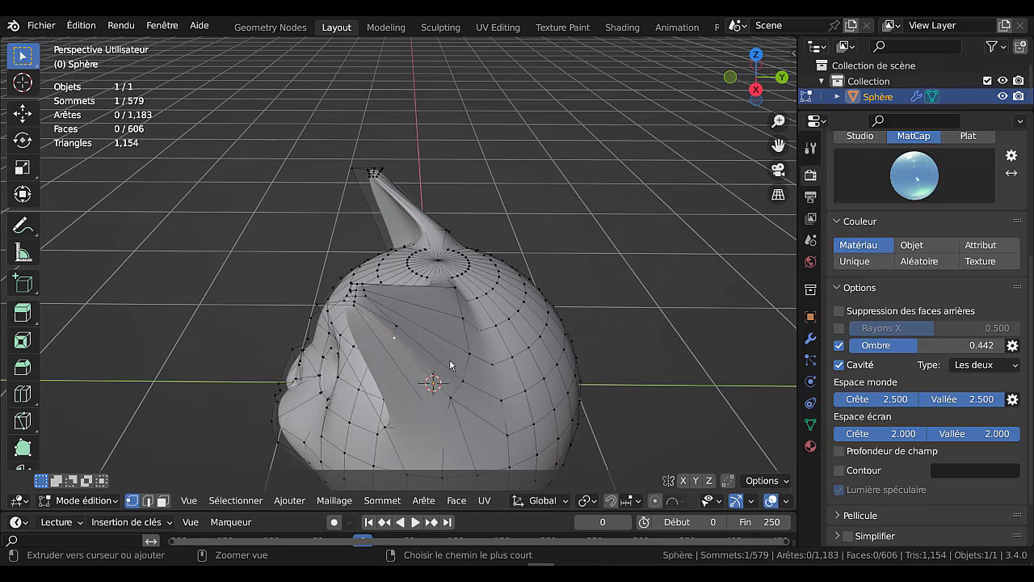
- Undo the X-axis move and the second tip vertex's slide on the near ear
{"action": "key", "text": "ctrl+z"}
{"action": "key", "text": "ctrl+z"}
{"action": "key", "text": "ctrl+z"}
{"action": "key", "text": "Tab"}
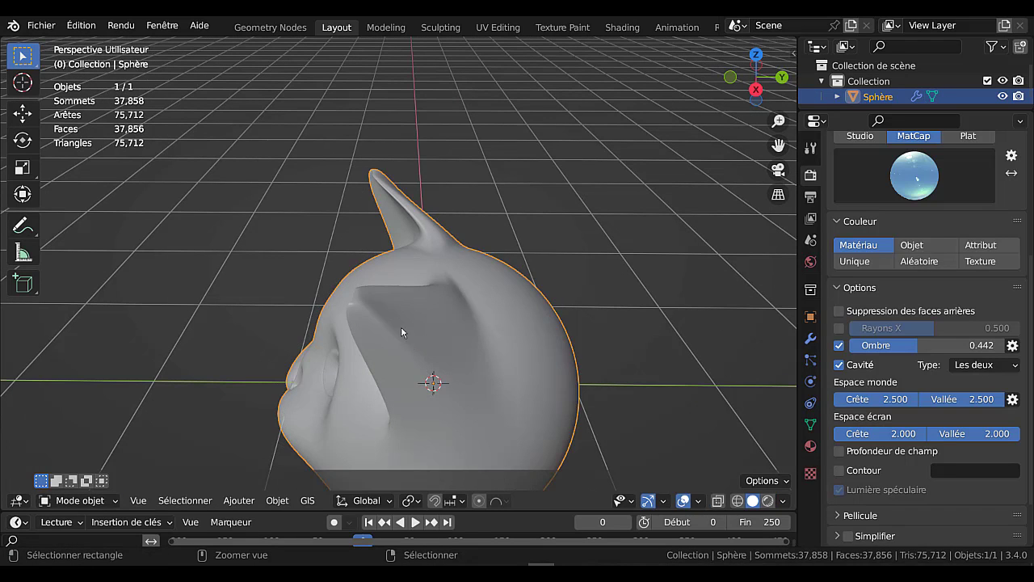
{"action": "key", "text": "ctrl+z"}
- Slide the row of four rear tip vertices of the near ear more than halfway down their edges toward the base
{"action": "middle_click_drag", "start_coordinate": [393, 326], "coordinate": [384, 348]}
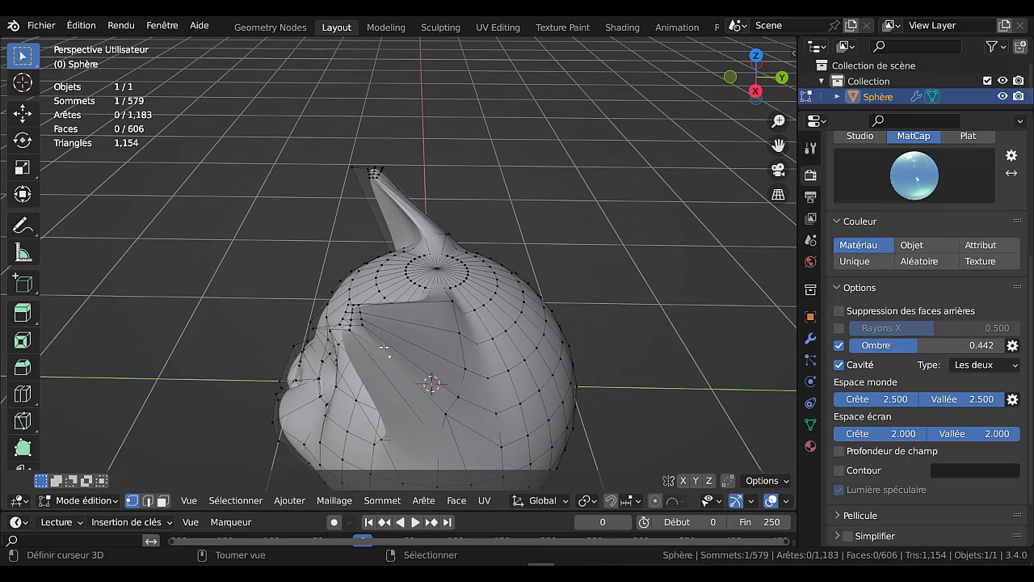
{"action": "key", "text": "a"}
{"action": "key", "text": "g"}
{"action": "key", "text": "g"}
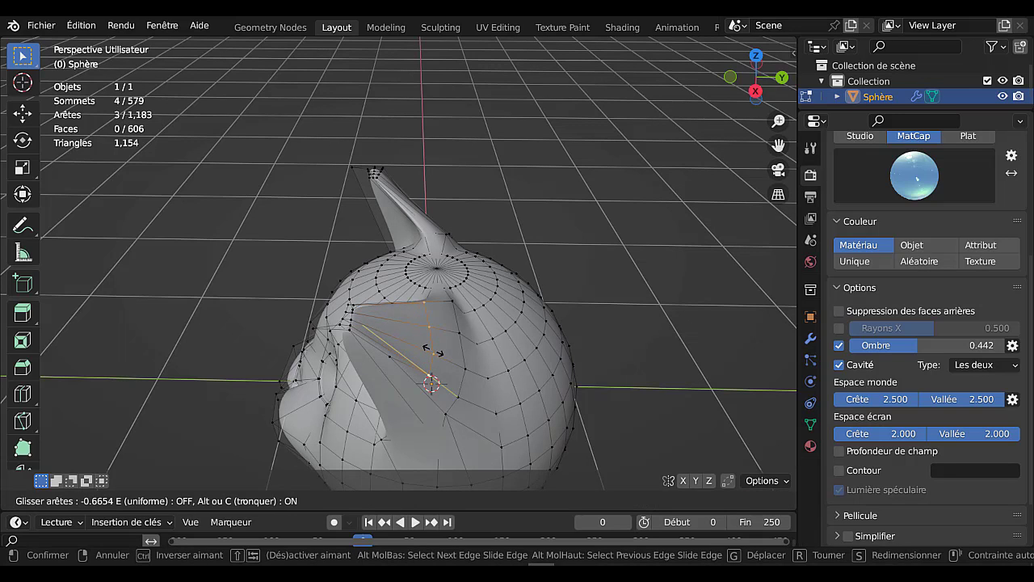
{"action": "left_click", "coordinate": [426, 351]}
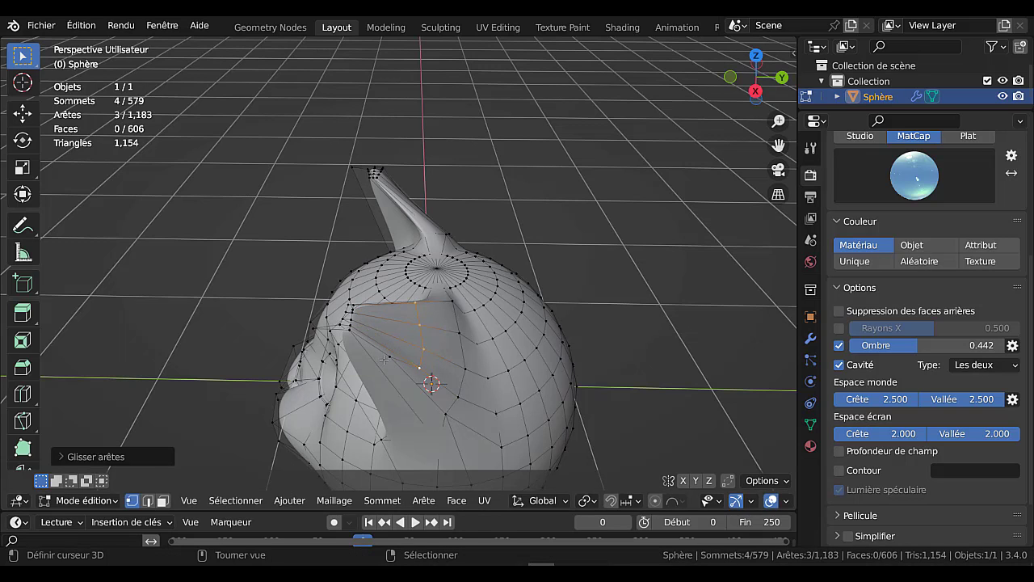
- Slide the outer rear vertex beside that row about 0.27 along its edge toward the ear's base
{"action": "left_click", "coordinate": [386, 358]}
{"action": "key", "text": "g"}
{"action": "key", "text": "g"}
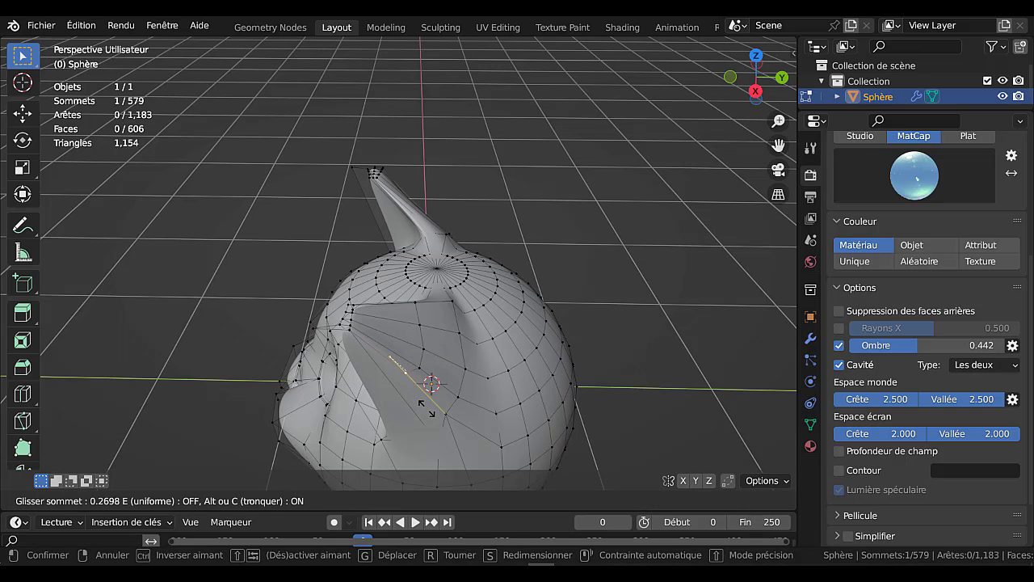
{"action": "left_click", "coordinate": [431, 412]}
{"action": "key", "text": "Tab"}
{"action": "middle_click_drag", "start_coordinate": [431, 412], "coordinate": [478, 404]}
{"action": "key", "text": "Tab"}
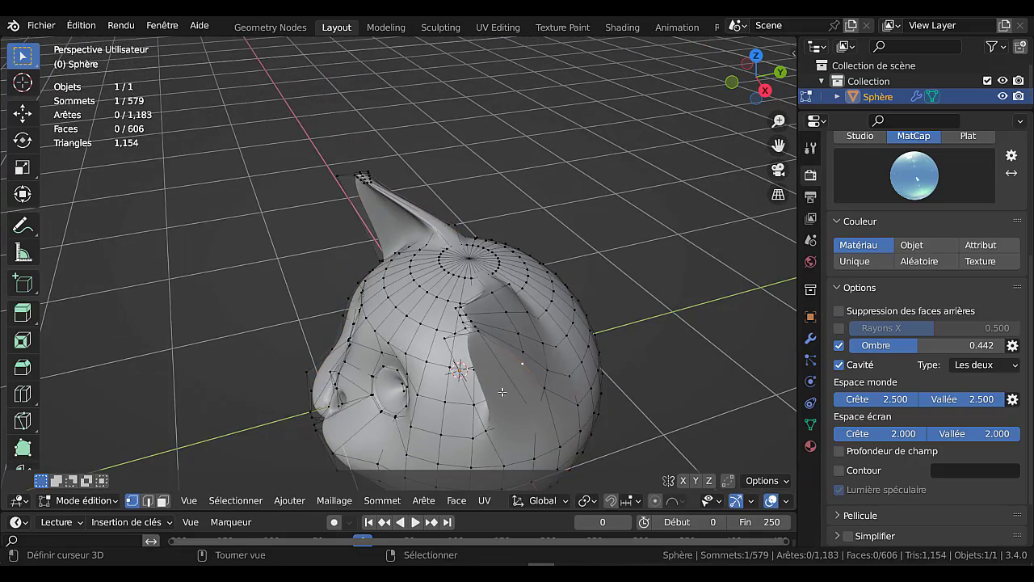
- Try to move the selected outer rear vertex of the near ear along the global Y axis, and undo the move
{"action": "middle_click_drag", "start_coordinate": [512, 371], "coordinate": [480, 357]}
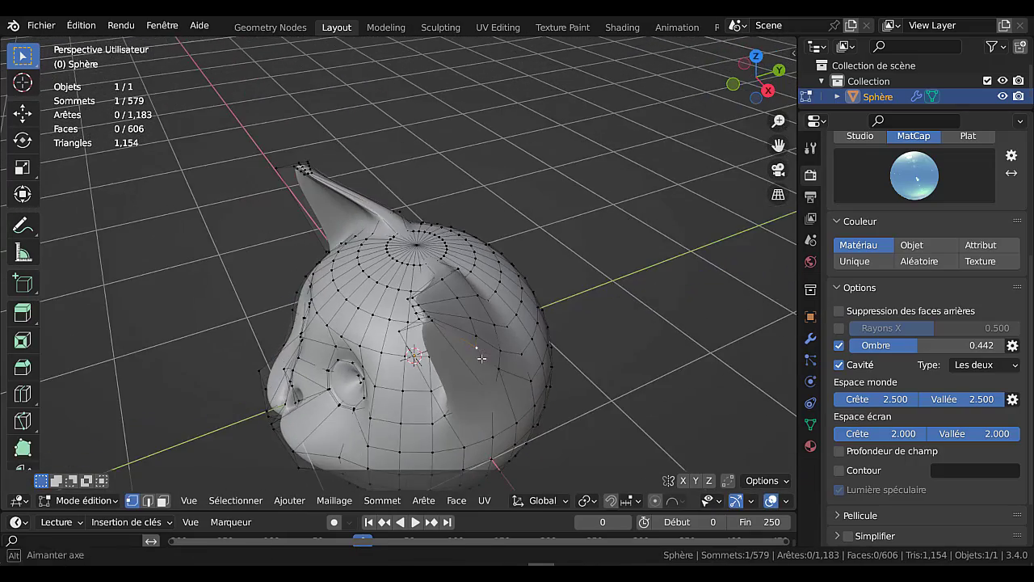
{"action": "scroll", "coordinate": [475, 363], "scroll_direction": "up", "scroll_amount": 1}
{"action": "scroll", "coordinate": [475, 363], "scroll_direction": "up", "scroll_amount": 1}
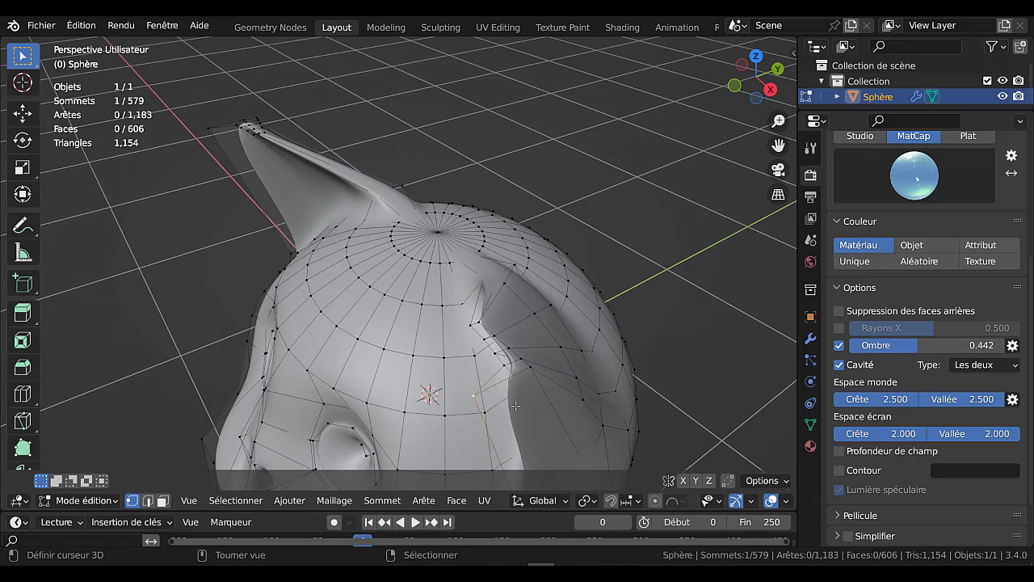
{"action": "key", "text": "g"}
{"action": "key", "text": "y"}
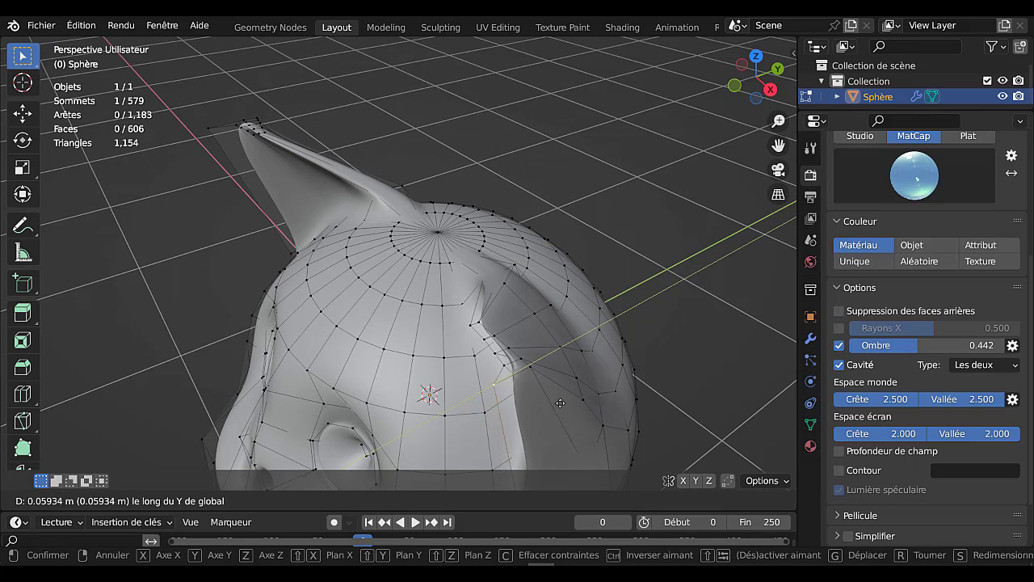
{"action": "left_click", "coordinate": [572, 400]}
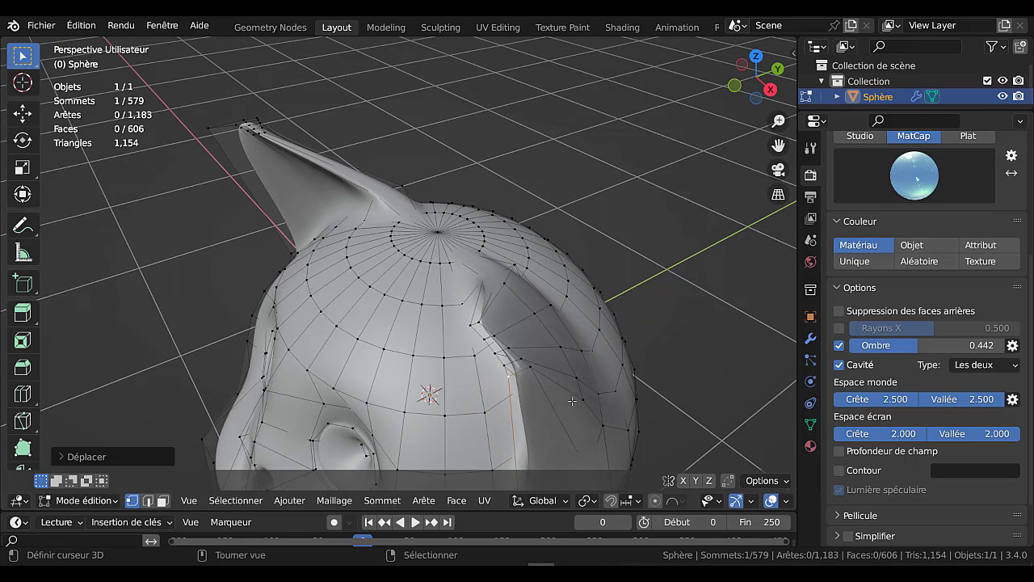
{"action": "key", "text": "ctrl+z"}
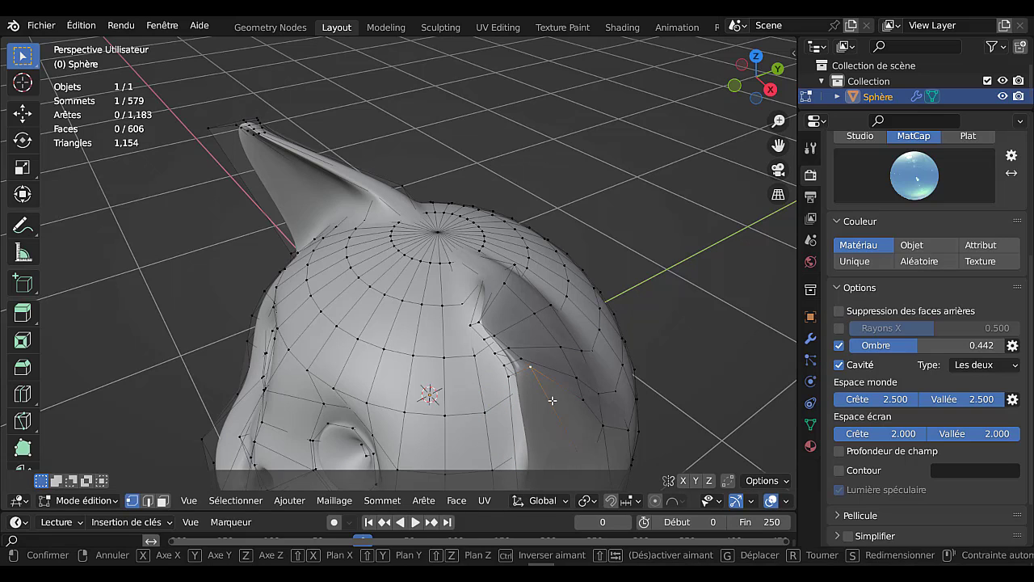
- Slide the rear vertex below the near ear's tip along its edge and check the smoothed ear in Object Mode
{"action": "key", "text": "shift+v"}
{"action": "left_click", "coordinate": [553, 417]}
{"action": "key", "text": "Tab"}
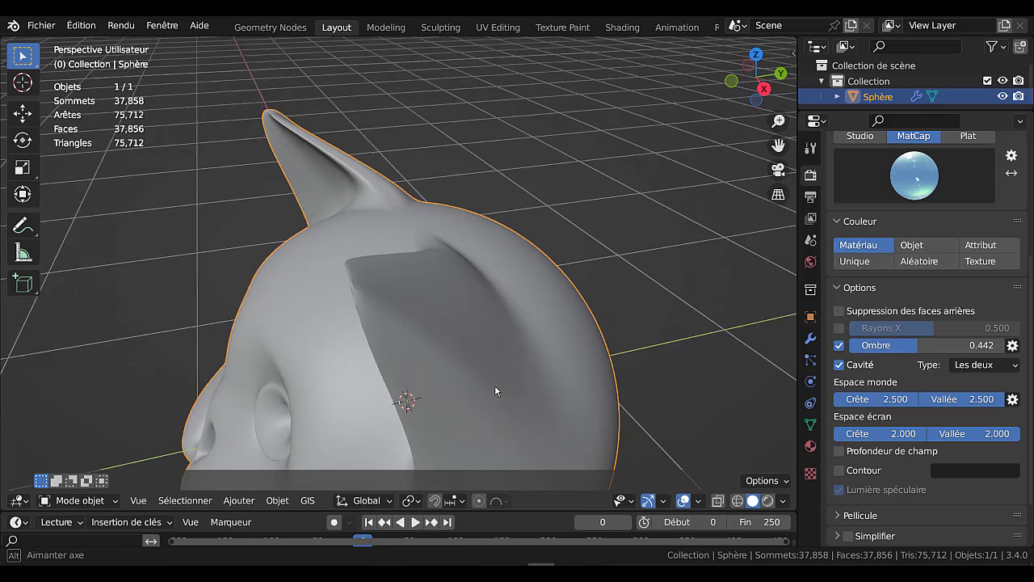
{"action": "mouse_move", "coordinate": [494, 385]}
{"action": "middle_mouse_down"}
{"action": "mouse_move", "coordinate": [473, 396]}
{"action": "mouse_move", "coordinate": [487, 398]}
{"action": "middle_mouse_up"}
{"action": "key", "text": "Tab"}
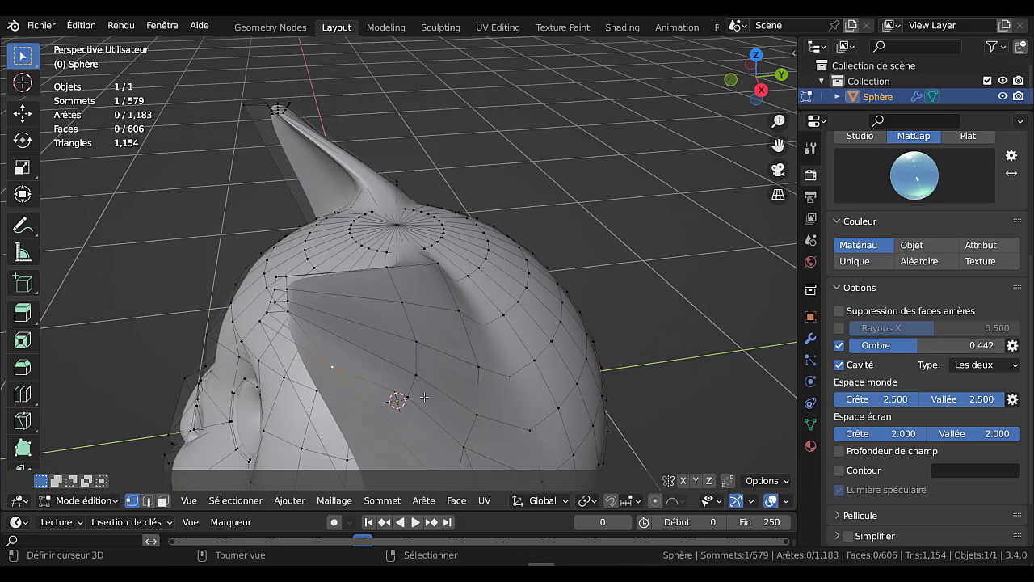
- Slide the same rear vertex about 0.15 further along its edge toward the ear's base and check the head from the front
{"action": "middle_click_drag", "start_coordinate": [332, 327], "coordinate": [399, 380]}
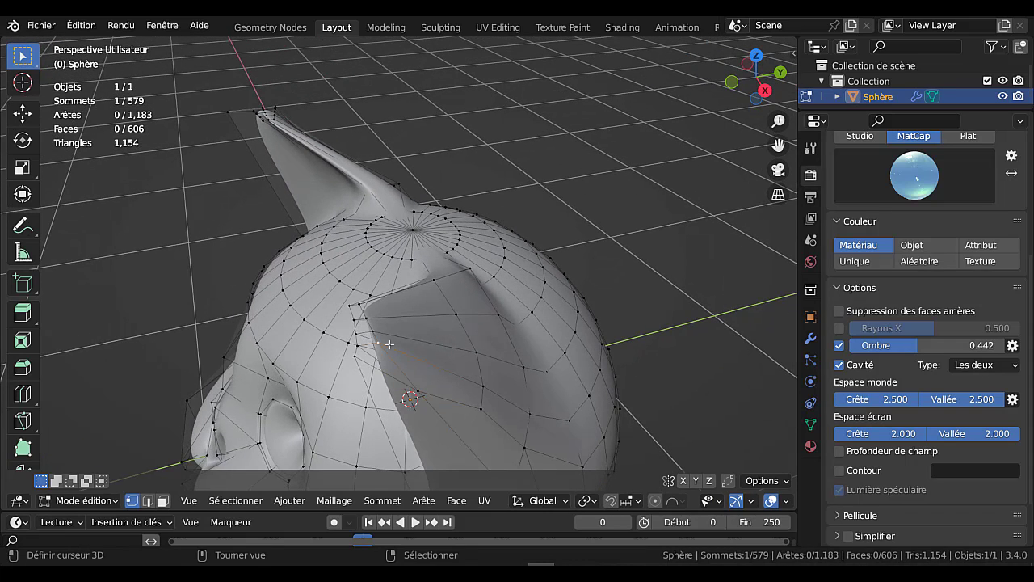
{"action": "key", "text": "shift+v"}
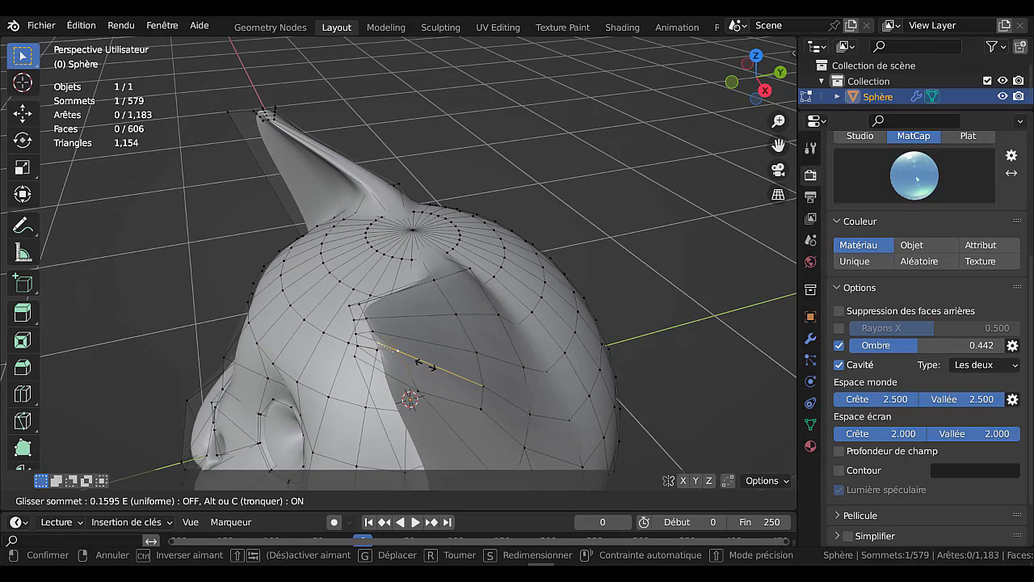
{"action": "left_click", "coordinate": [418, 360]}
{"action": "key", "text": "Tab"}
{"action": "middle_click_drag", "start_coordinate": [441, 389], "coordinate": [557, 327]}
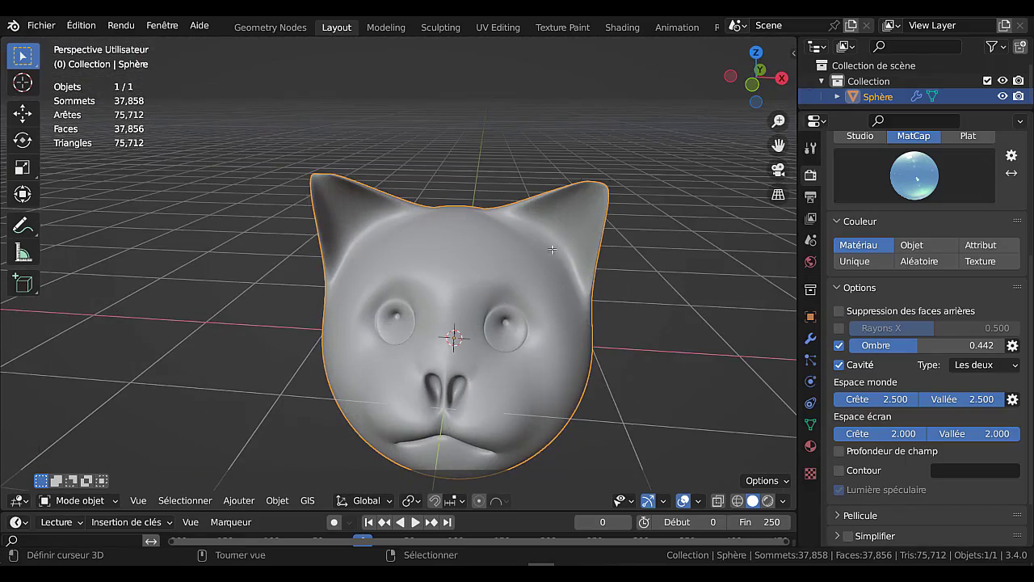
- Select the four lowest rings of faces around the bottom pole of the head in face mode
{"action": "key", "text": "Tab"}
{"action": "middle_click_drag", "start_coordinate": [524, 290], "coordinate": [570, 318]}
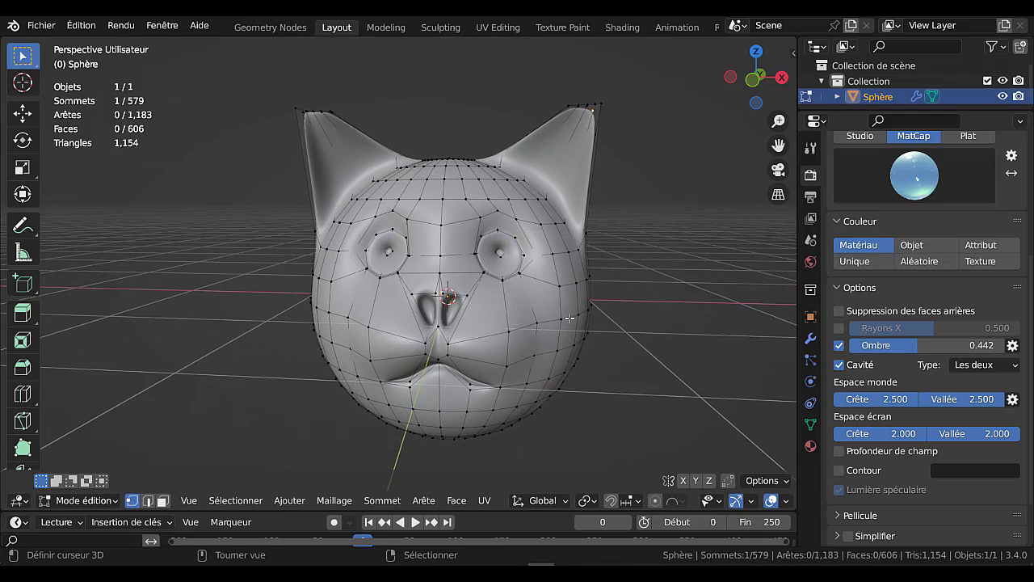
{"action": "key", "text": "Tab"}
{"action": "middle_click_drag", "start_coordinate": [614, 409], "coordinate": [570, 319]}
{"action": "key", "text": "Tab"}
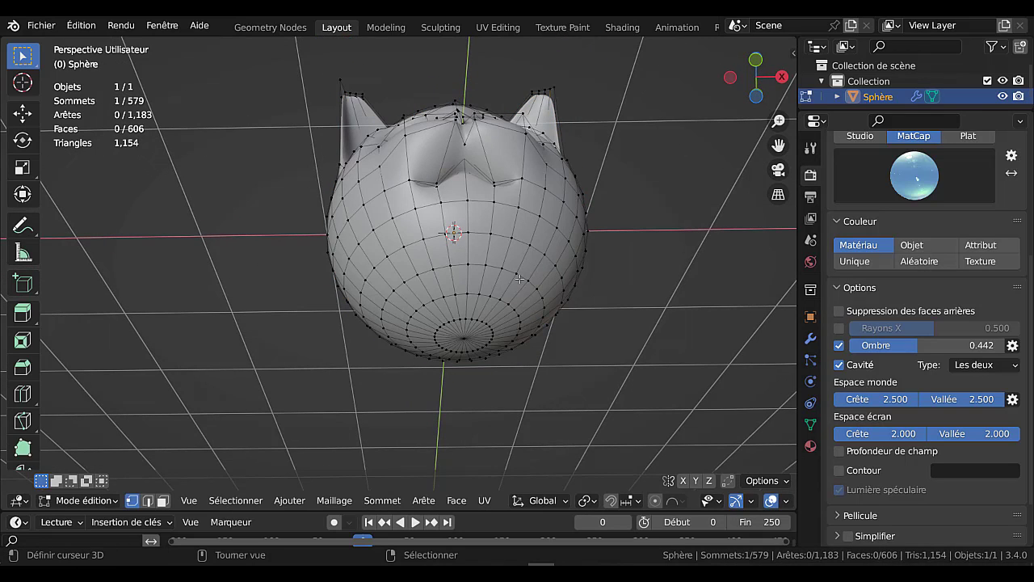
{"action": "left_click", "coordinate": [162, 502]}
{"action": "left_click", "coordinate": [513, 327], "text": "alt"}
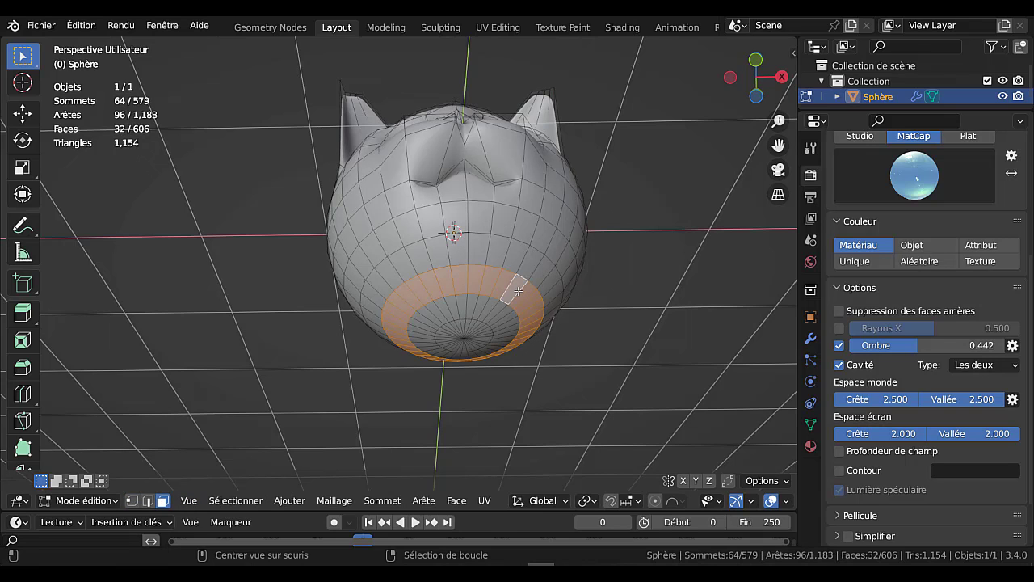
{"action": "left_click", "coordinate": [504, 322], "text": "alt+shift"}
{"action": "left_click", "coordinate": [481, 336], "text": "alt+shift"}
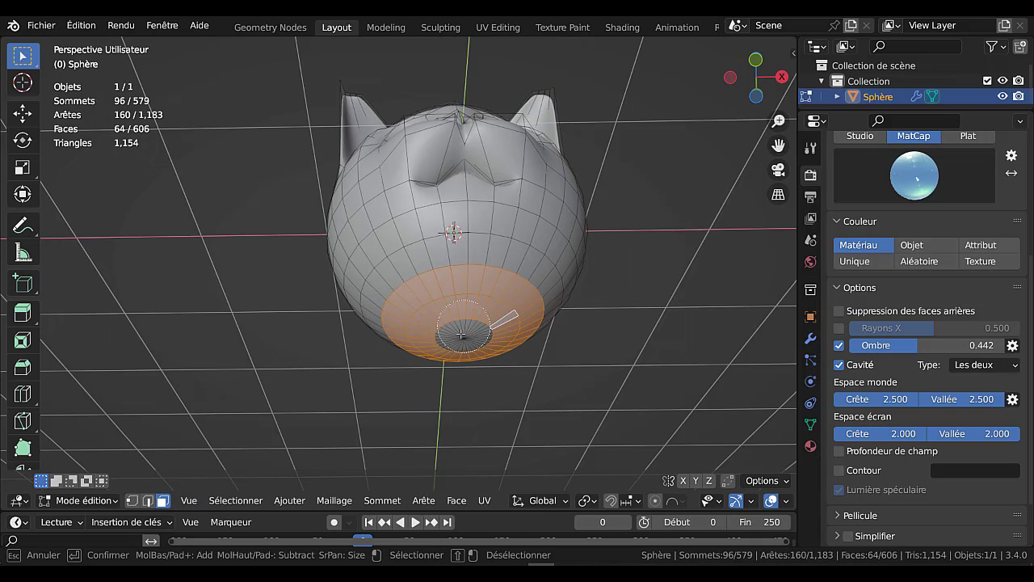
{"action": "middle_click_drag", "start_coordinate": [666, 281], "coordinate": [682, 358]}
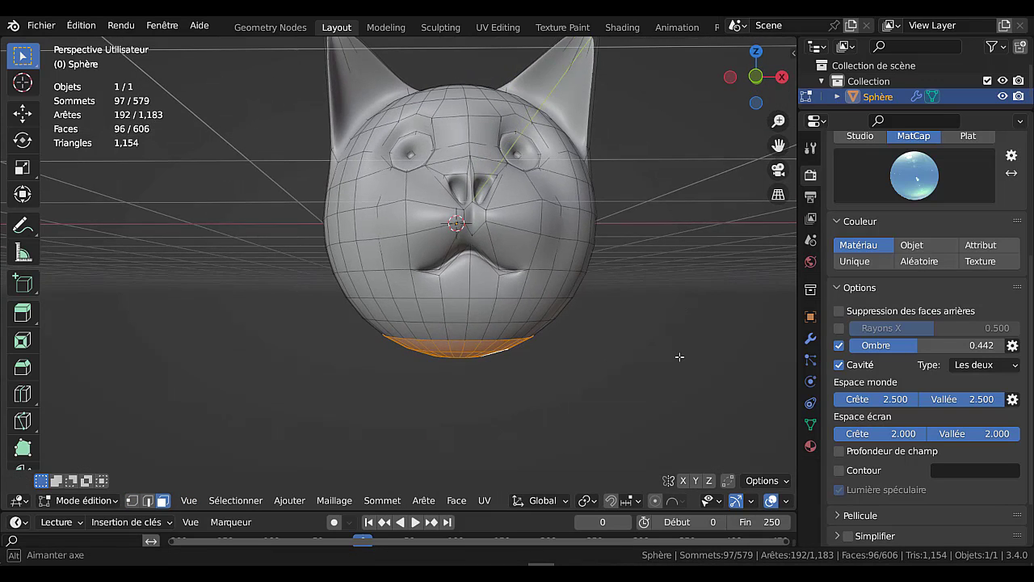
{"action": "left_click", "coordinate": [492, 329], "text": "alt+shift"}
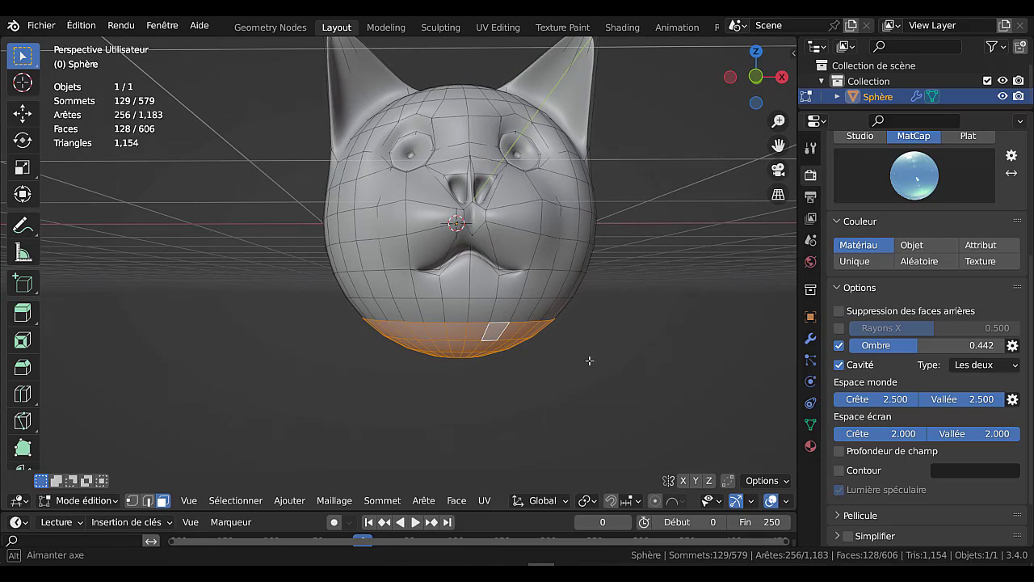
- Move the selected bottom cap about 1.6 m down along the Z axis in front view to stretch out a body
{"action": "middle_click_drag", "start_coordinate": [588, 358], "coordinate": [577, 365]}
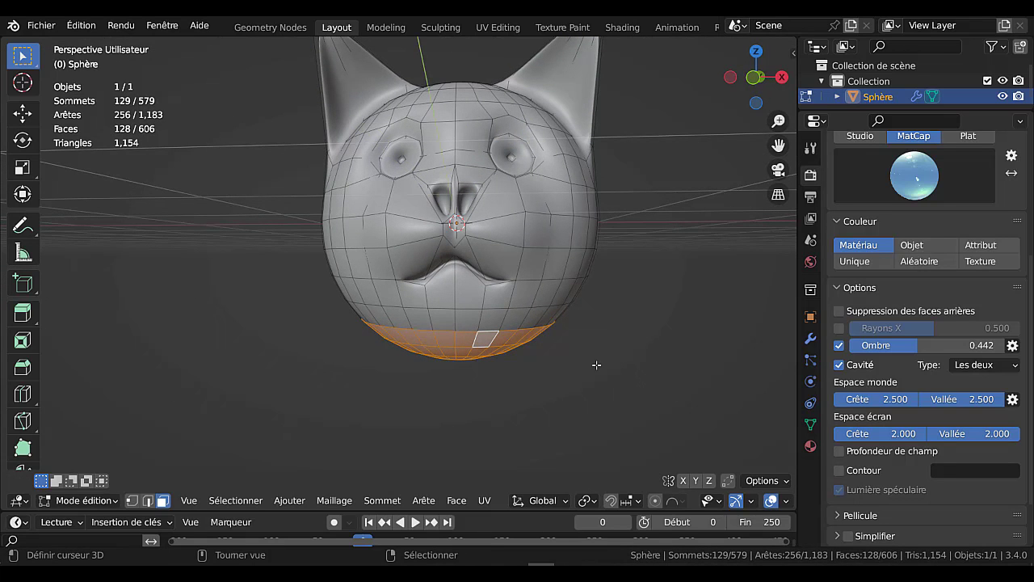
{"action": "key", "text": "KP_1"}
{"action": "scroll", "coordinate": [597, 364], "scroll_direction": "down", "scroll_amount": 3}
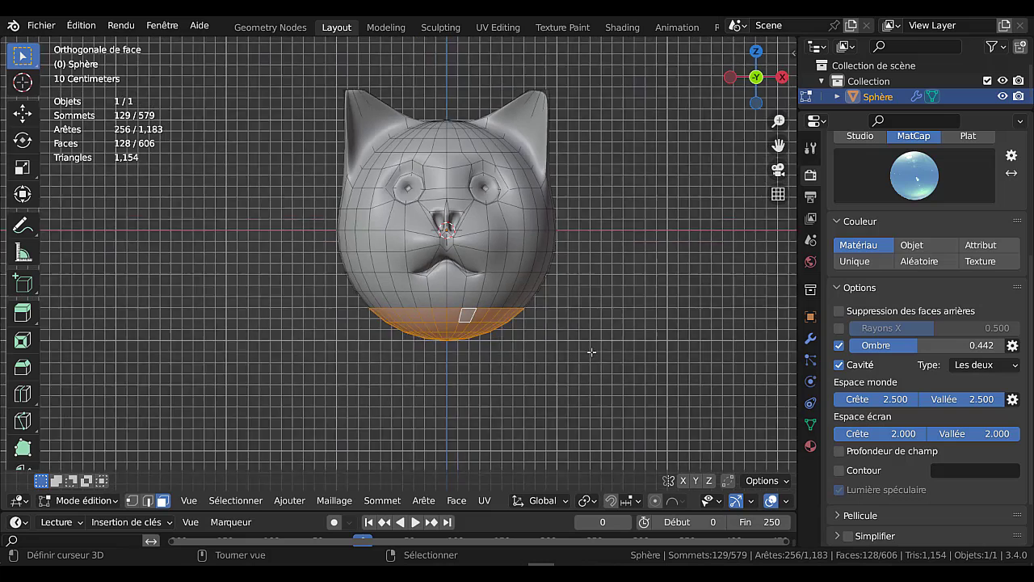
{"action": "key", "text": "g"}
{"action": "key", "text": "z"}
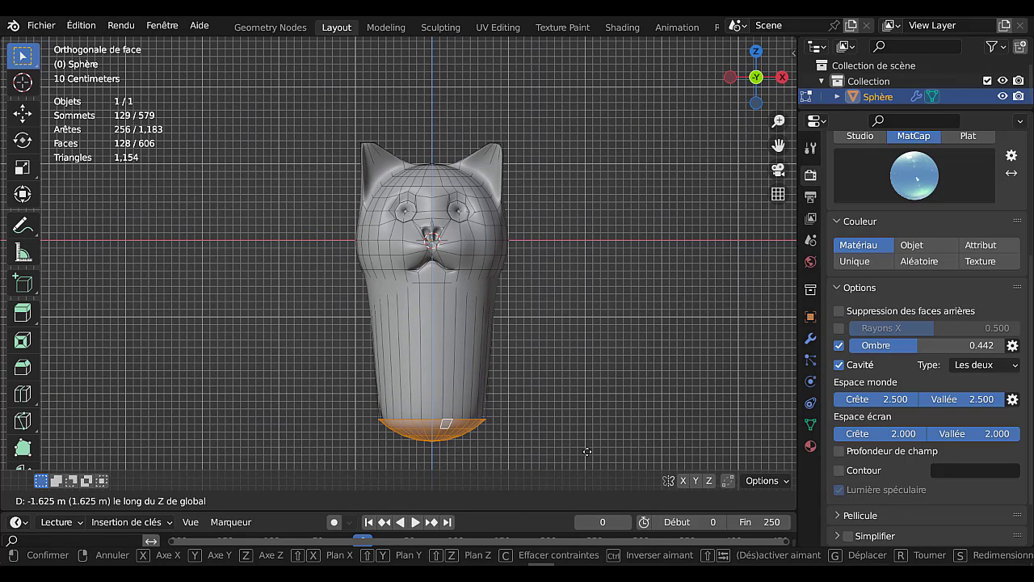
{"action": "left_click", "coordinate": [583, 439]}
- Flatten the bottom cap by scaling it to about 0.37 along the Z axis
{"action": "middle_click_drag", "start_coordinate": [574, 412], "coordinate": [579, 367], "text": "shift"}
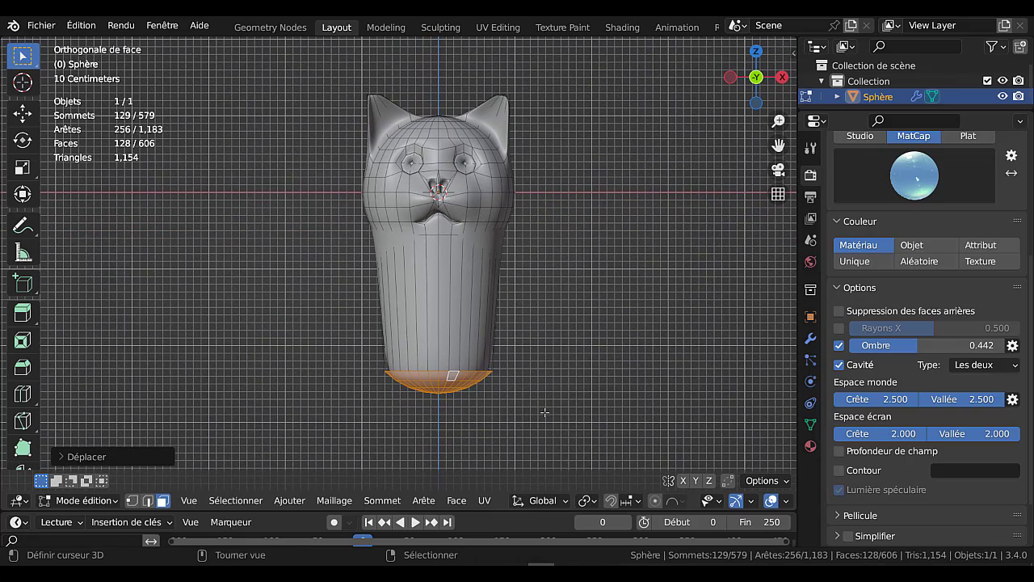
{"action": "key", "text": "s"}
{"action": "key", "text": "z"}
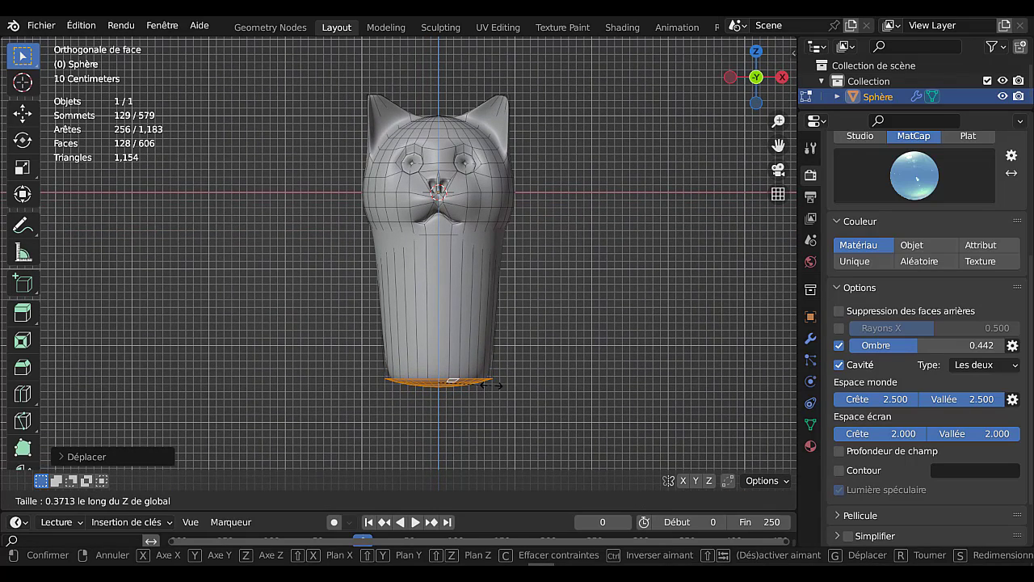
{"action": "left_click", "coordinate": [493, 385]}
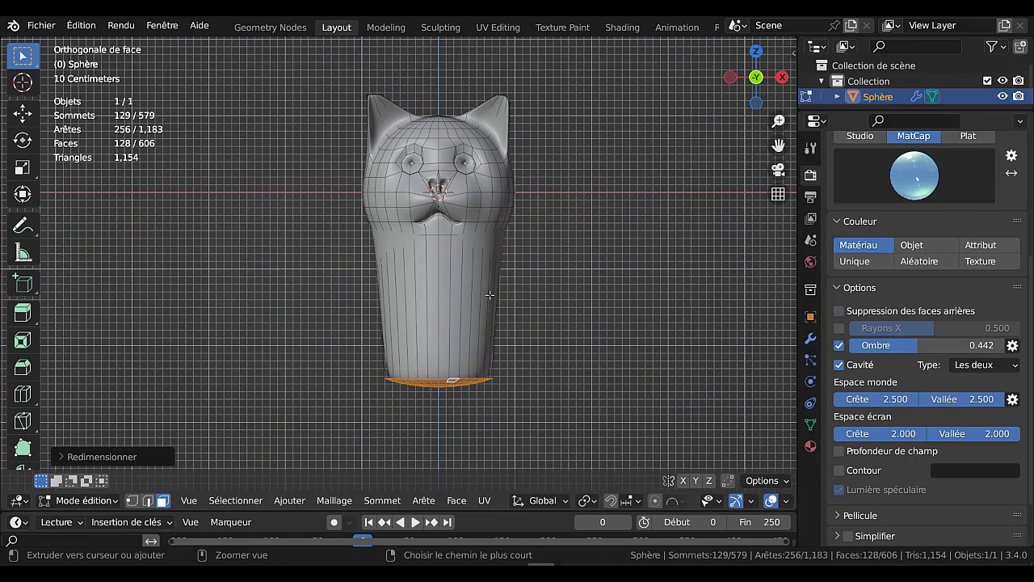
- Add a centred horizontal loop cut around the body, scale it about 1.6 times, and check the smoothed shape in Object Mode
{"action": "key", "text": "ctrl+r"}
{"action": "left_click", "coordinate": [512, 310]}
{"action": "right_click", "coordinate": [511, 310]}
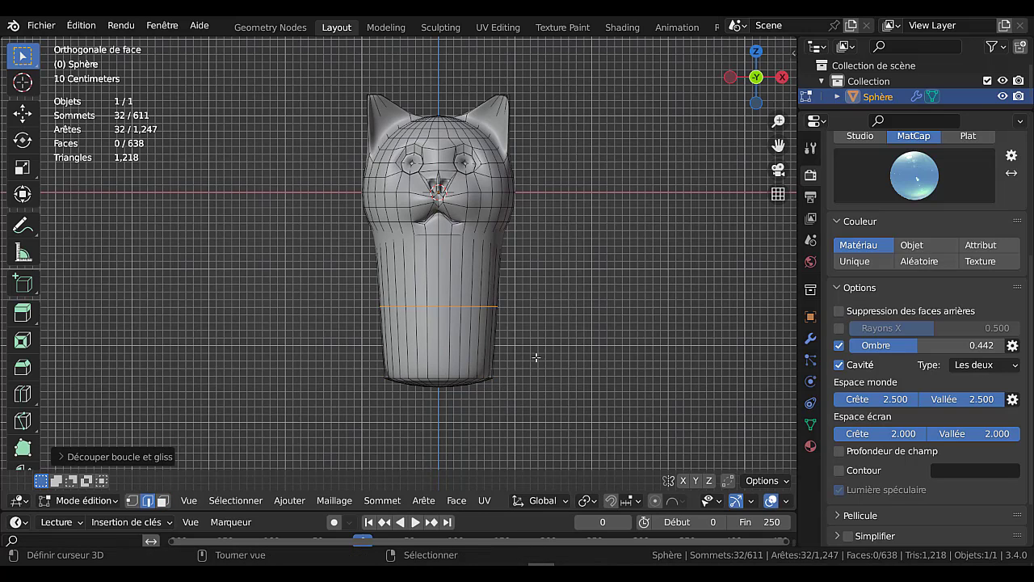
{"action": "key", "text": "s"}
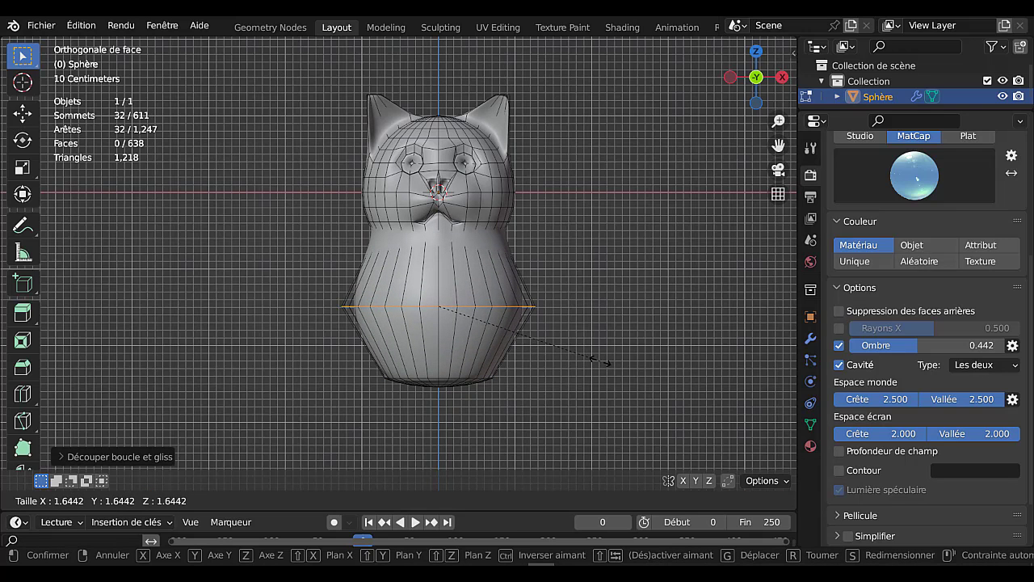
{"action": "left_click", "coordinate": [600, 360]}
{"action": "key", "text": "Tab"}
{"action": "key", "text": "Tab"}
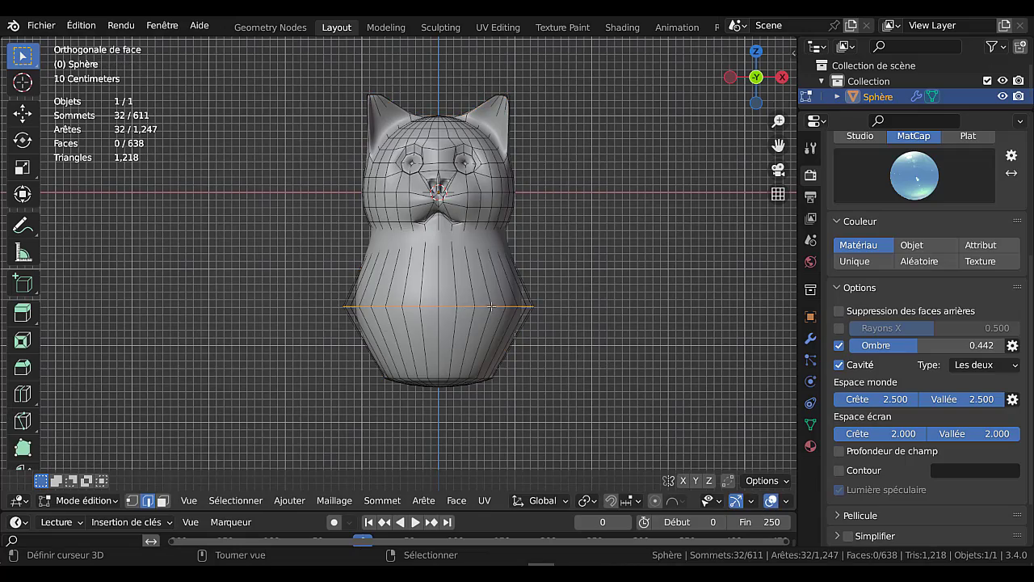
{"action": "middle_click_drag", "start_coordinate": [523, 338], "coordinate": [573, 367]}
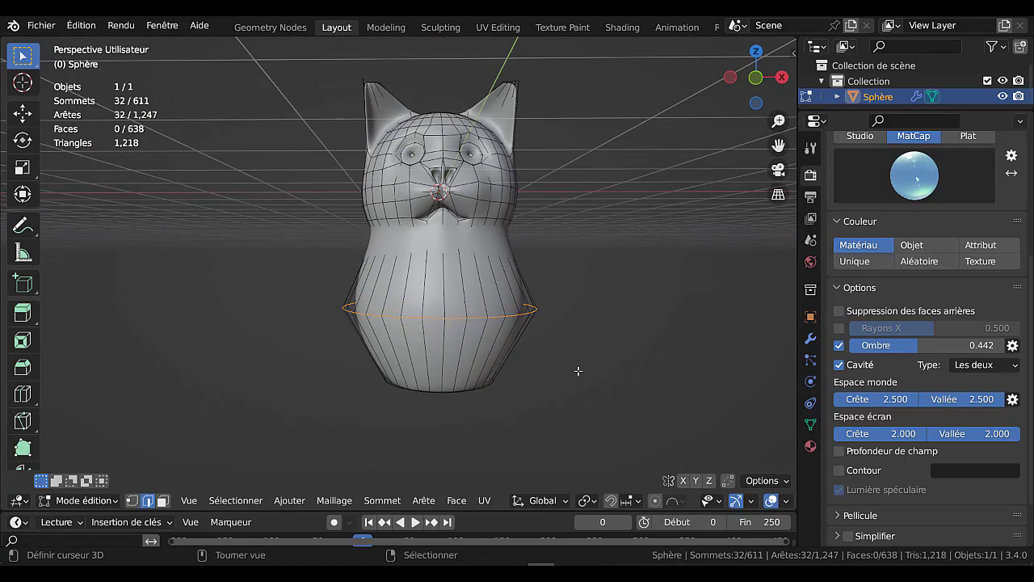
{"action": "key", "text": "Tab"}
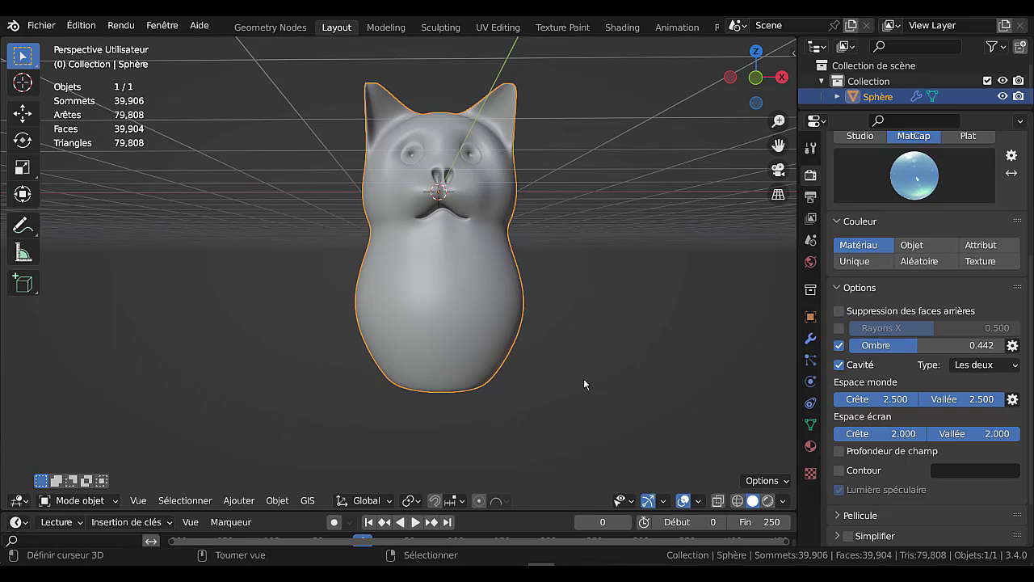
{"action": "key", "text": "Tab"}
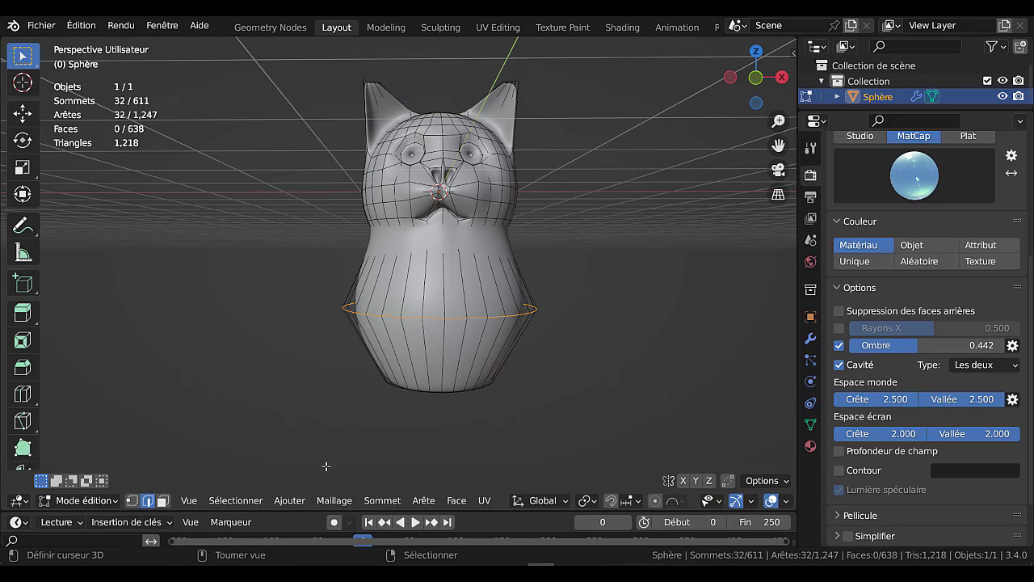
- Select eight faces on the front of the body in face mode, two neighbouring columns above and below the widest ring for each front leg
{"action": "left_click", "coordinate": [162, 500]}
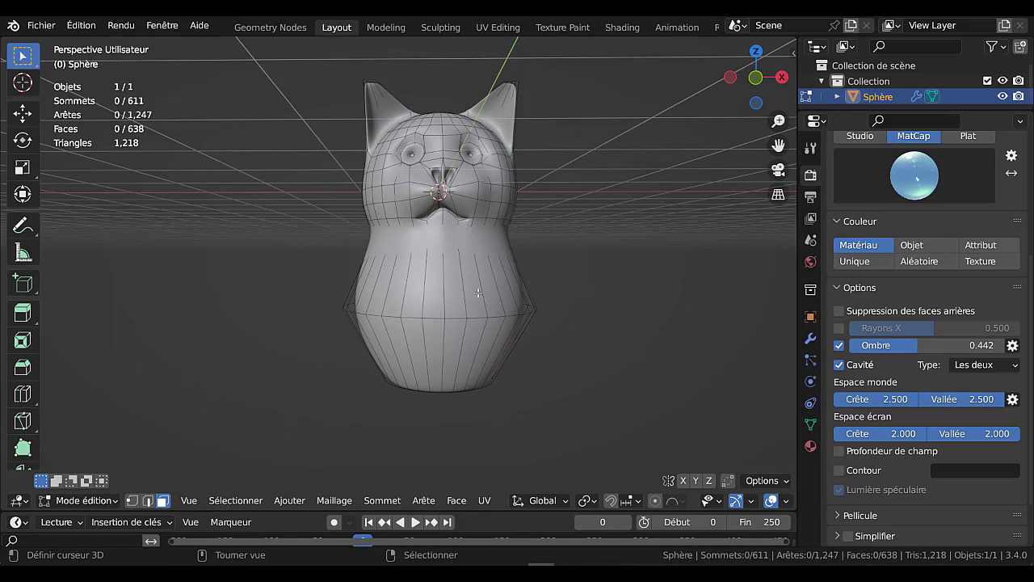
{"action": "left_click", "coordinate": [472, 297]}
{"action": "left_click", "coordinate": [493, 292], "text": "shift"}
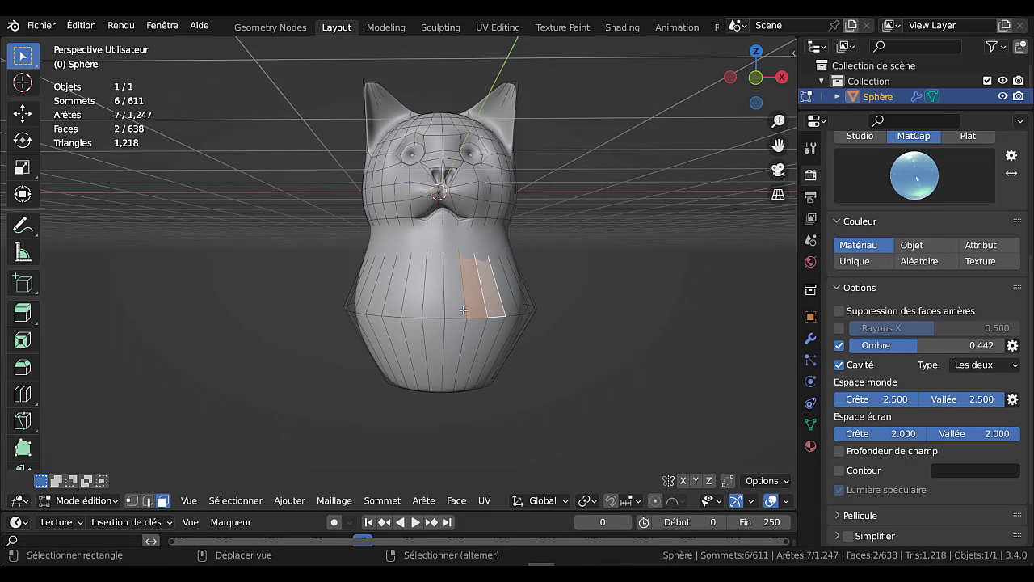
{"action": "left_click", "coordinate": [472, 329], "text": "shift"}
{"action": "left_click", "coordinate": [486, 333], "text": "shift"}
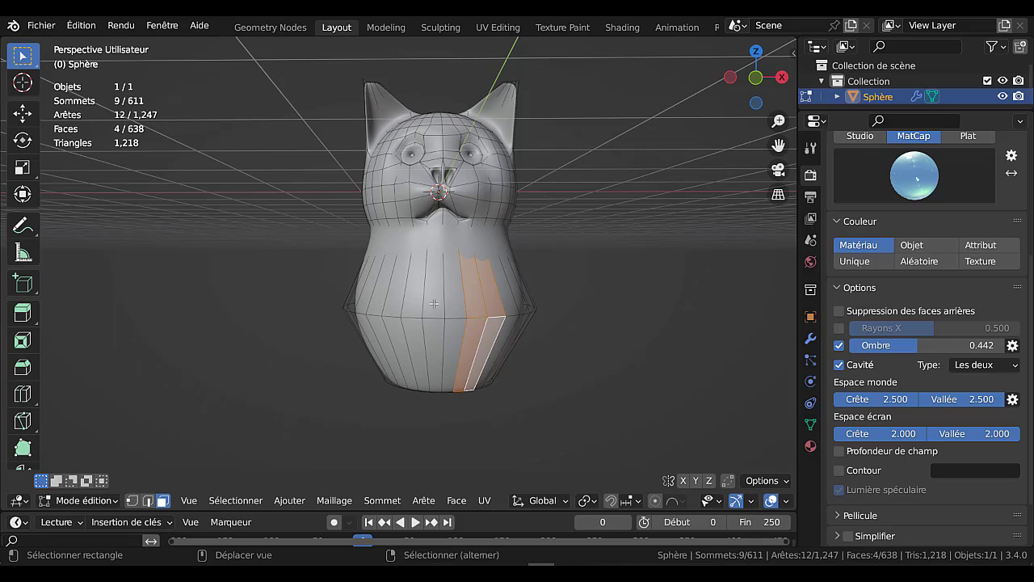
{"action": "left_click", "coordinate": [413, 292], "text": "shift"}
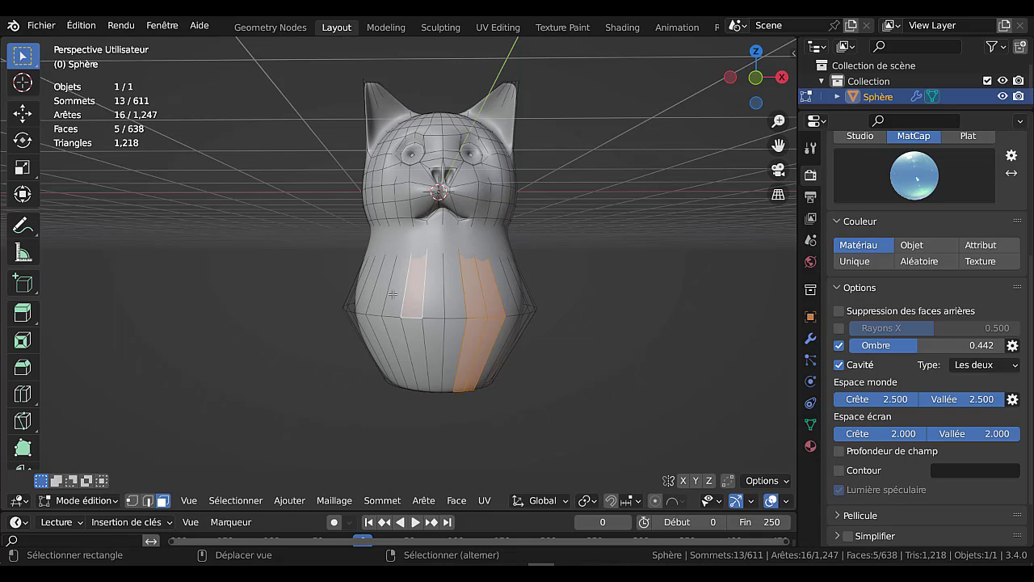
{"action": "left_click", "coordinate": [392, 297], "text": "shift"}
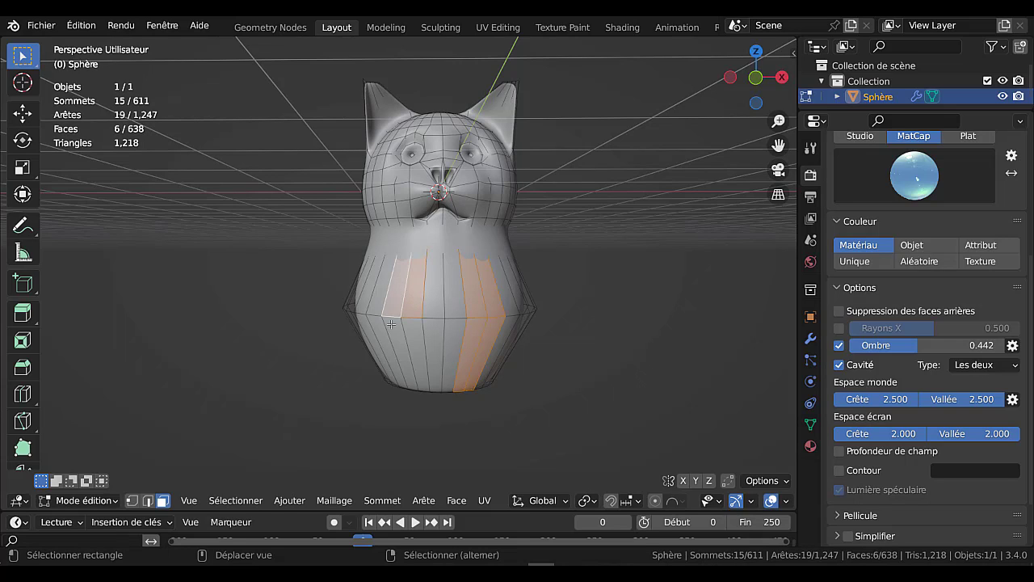
{"action": "left_click", "coordinate": [397, 330], "text": "shift"}
{"action": "left_click", "coordinate": [413, 333], "text": "shift"}
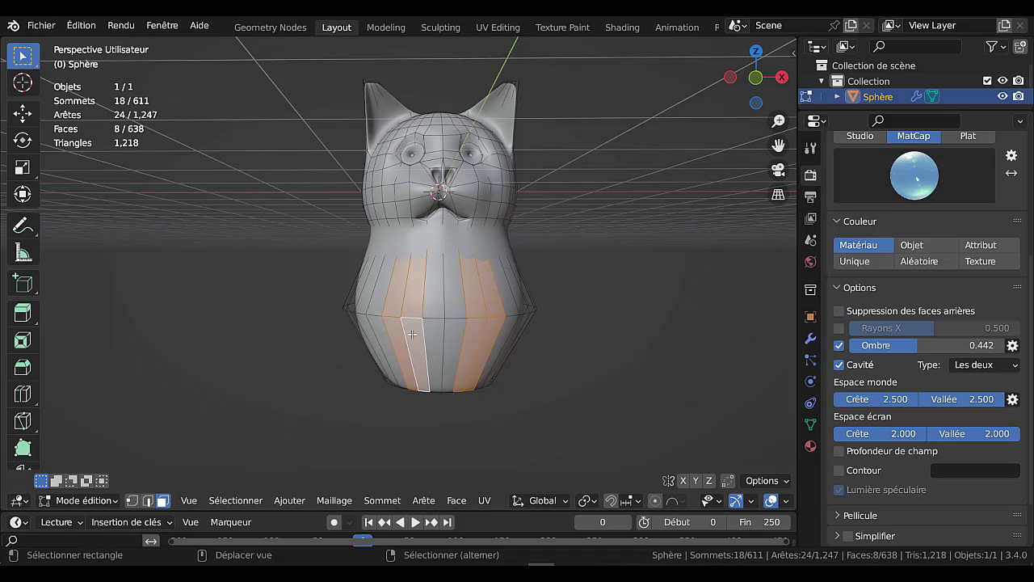
- Move the selected front leg faces about -0.18 m along the Y axis so they protrude from the body
{"action": "middle_click_drag", "start_coordinate": [415, 380], "coordinate": [531, 420]}
{"action": "key", "text": "g"}
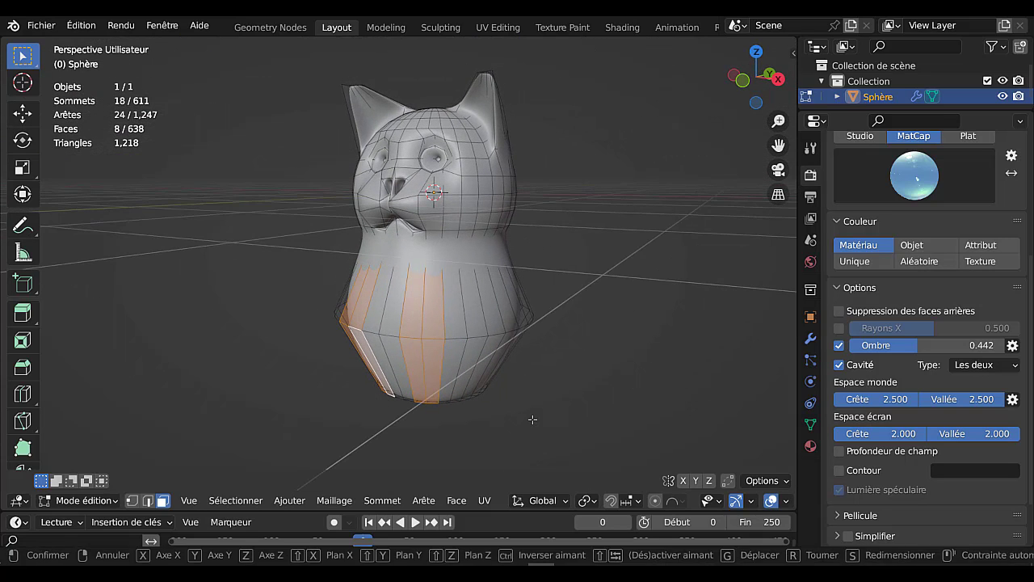
{"action": "key", "text": "y"}
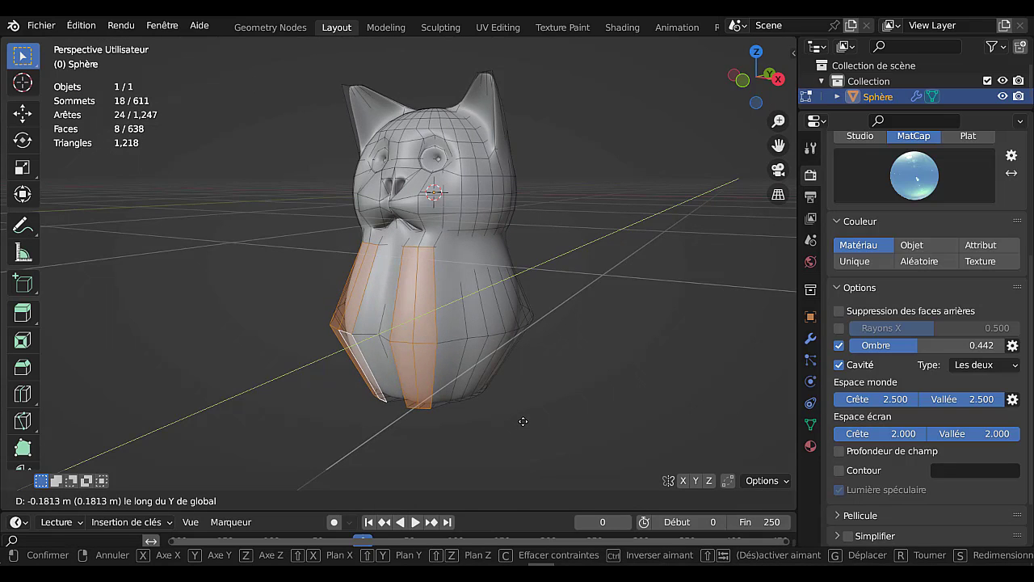
{"action": "left_click", "coordinate": [524, 421]}
{"action": "middle_click_drag", "start_coordinate": [469, 406], "coordinate": [505, 418]}
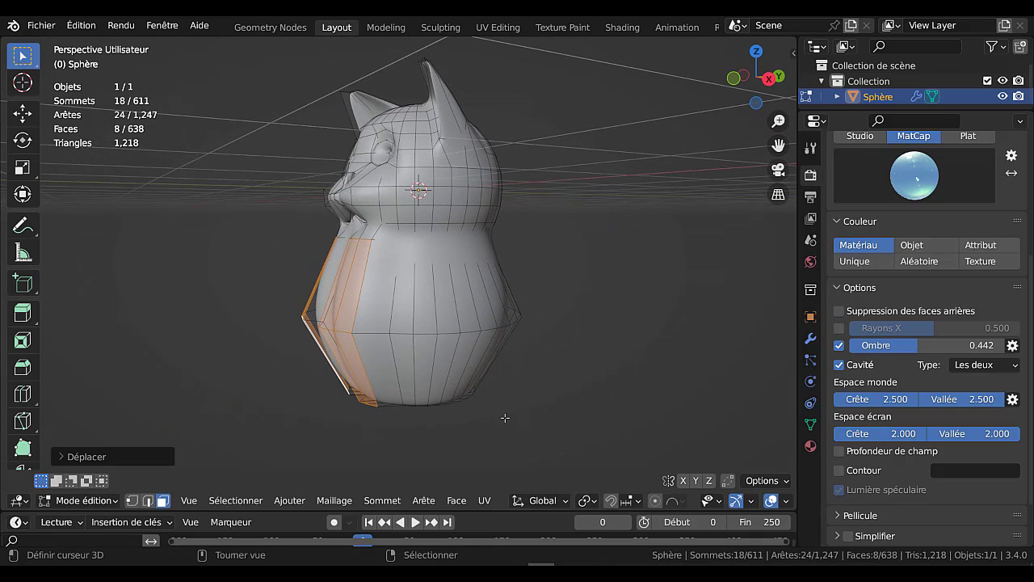
- Rotate the selected leg faces slightly around the X axis to make them more upright, and check the smoothed shape in Object Mode
{"action": "key", "text": "r"}
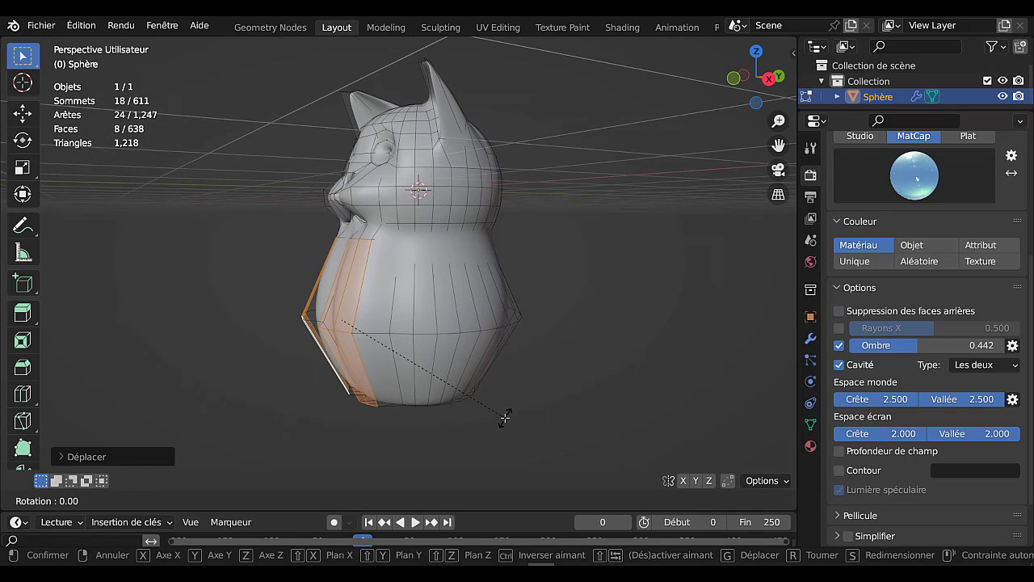
{"action": "key", "text": "x"}
{"action": "left_click", "coordinate": [457, 414]}
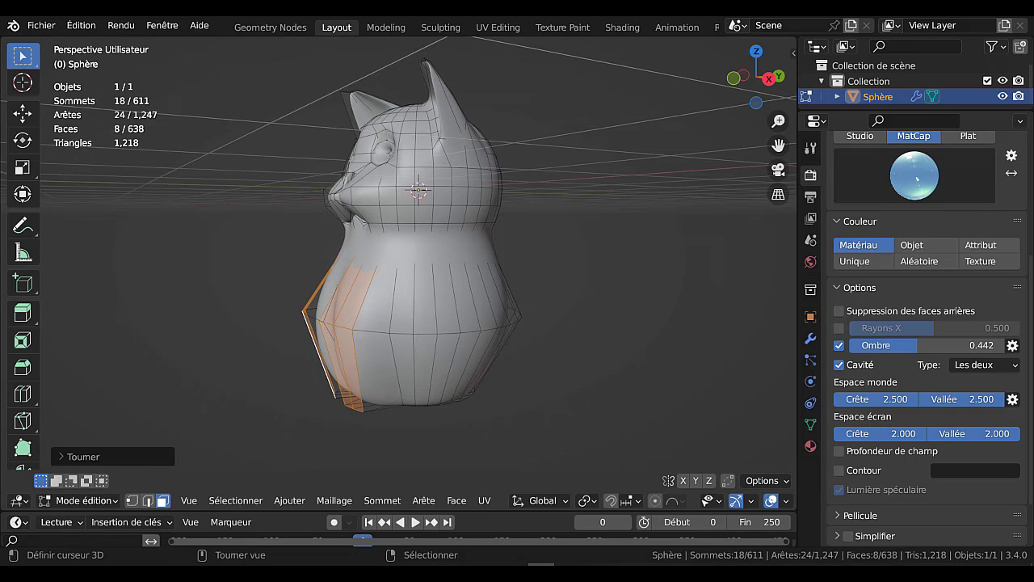
{"action": "middle_click_drag", "start_coordinate": [457, 414], "coordinate": [584, 413]}
{"action": "key", "text": "Tab"}
{"action": "key", "text": "Tab"}
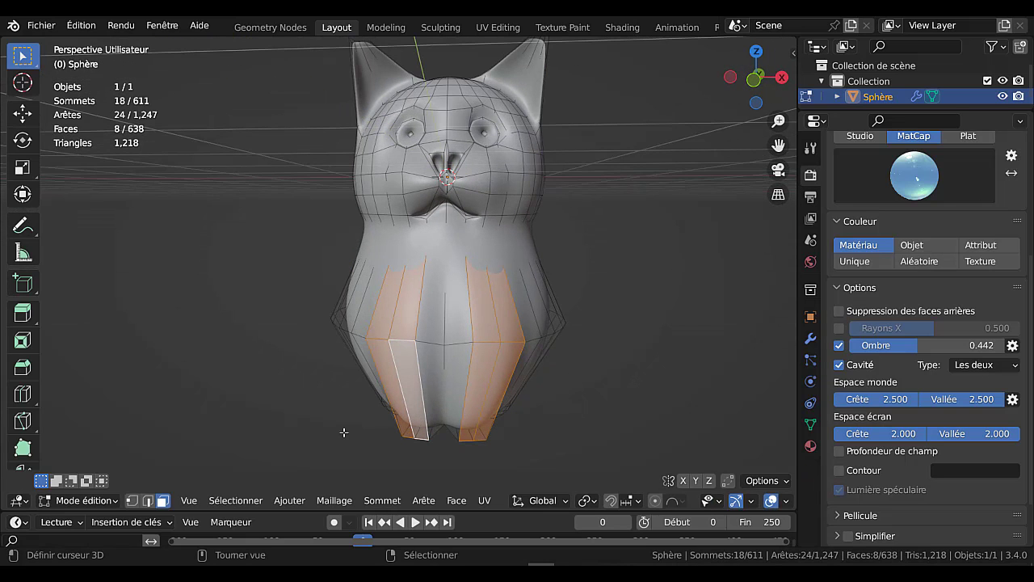
- Select the two widest-ring edges of the +X front leg in edge mode and move them along X toward the body's centre
{"action": "left_click", "coordinate": [151, 501]}
{"action": "left_click", "coordinate": [509, 342]}
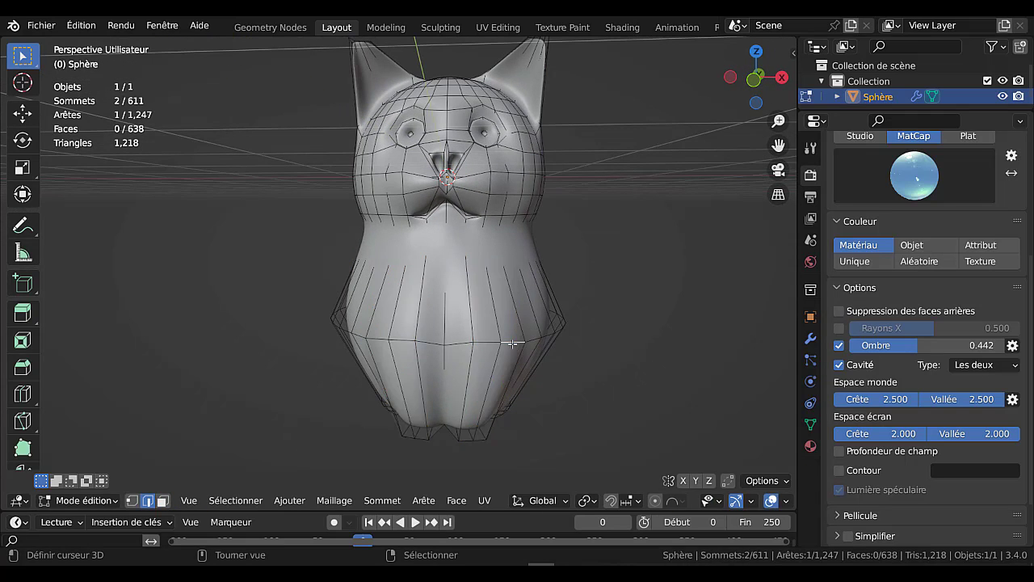
{"action": "key", "text": "g"}
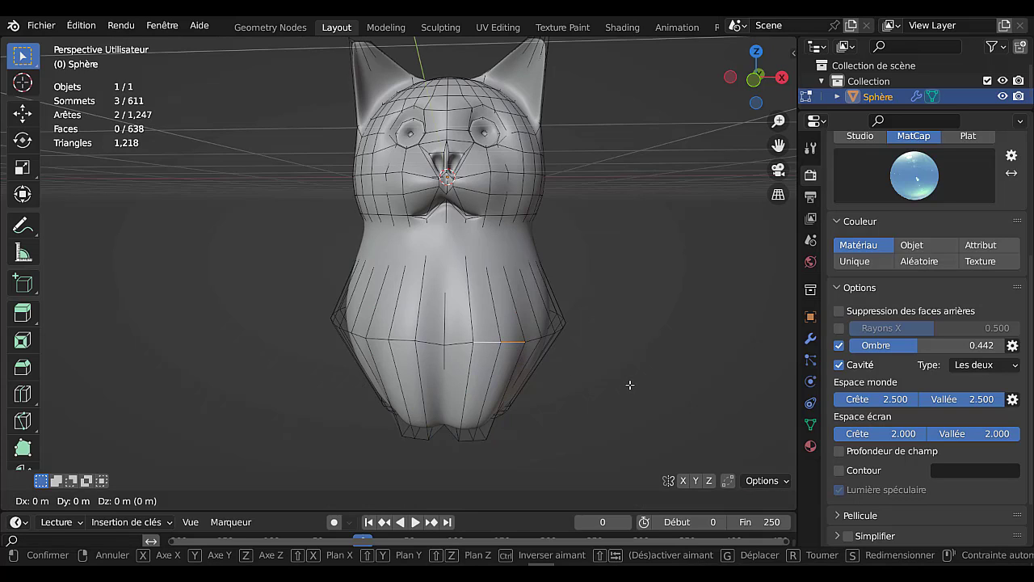
{"action": "key", "text": "x"}
{"action": "right_click", "coordinate": [605, 383]}
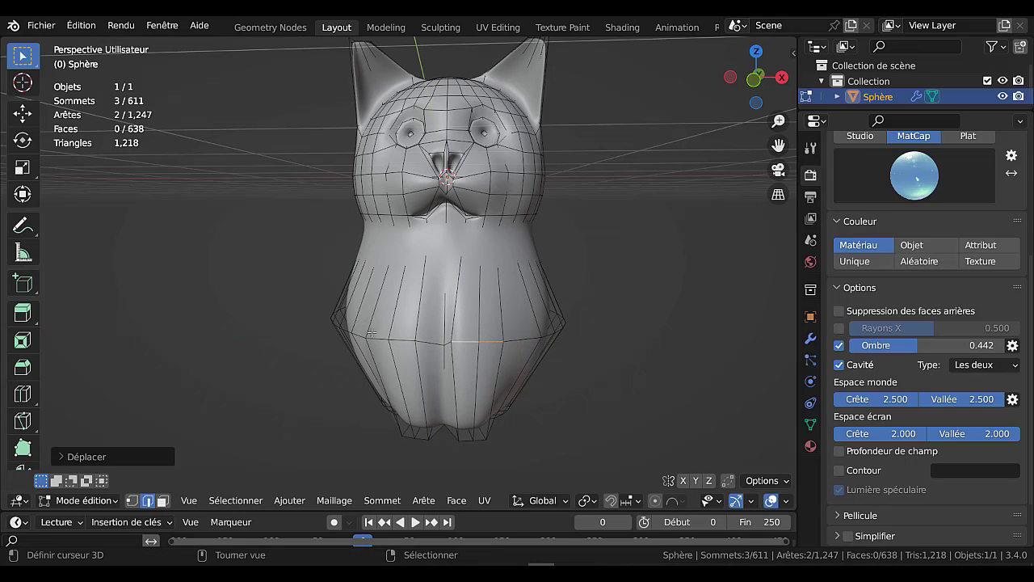
- Move the two matching widest-ring edges of the -X front leg about 0.09 m along X toward the centre
{"action": "left_click", "coordinate": [377, 336]}
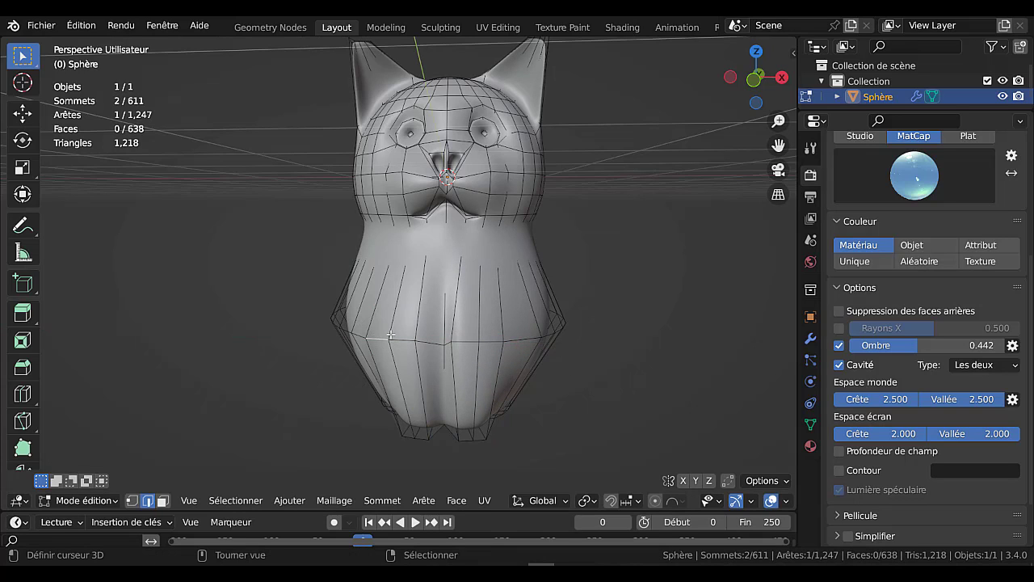
{"action": "left_click", "coordinate": [450, 396], "text": "shift"}
{"action": "key", "text": "g"}
{"action": "key", "text": "x"}
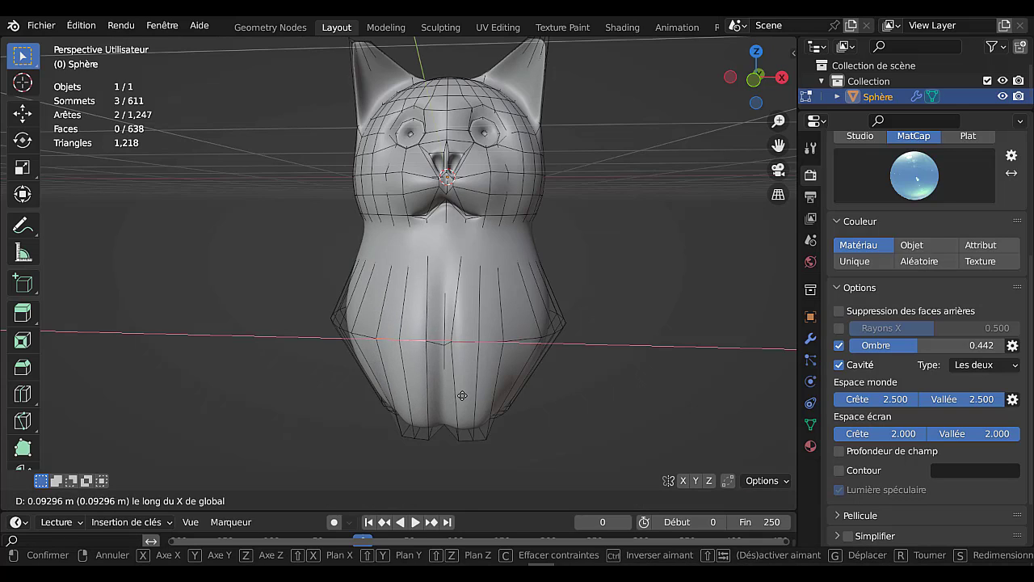
{"action": "left_click", "coordinate": [466, 378]}
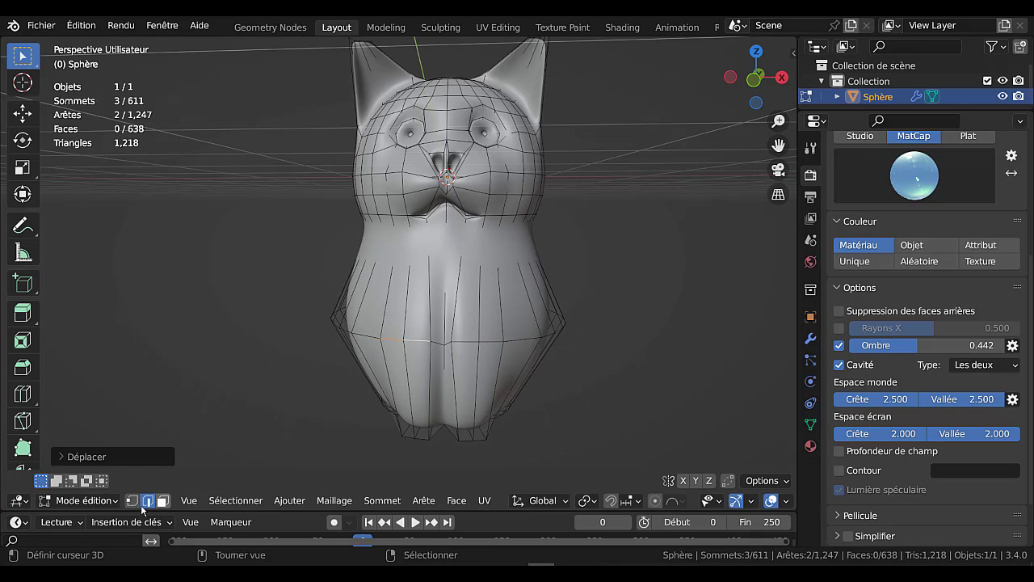
- Move the middle widest-ring vertex of both front legs along the Y axis in vertex mode, and check the result in Object Mode
{"action": "left_click", "coordinate": [475, 342]}
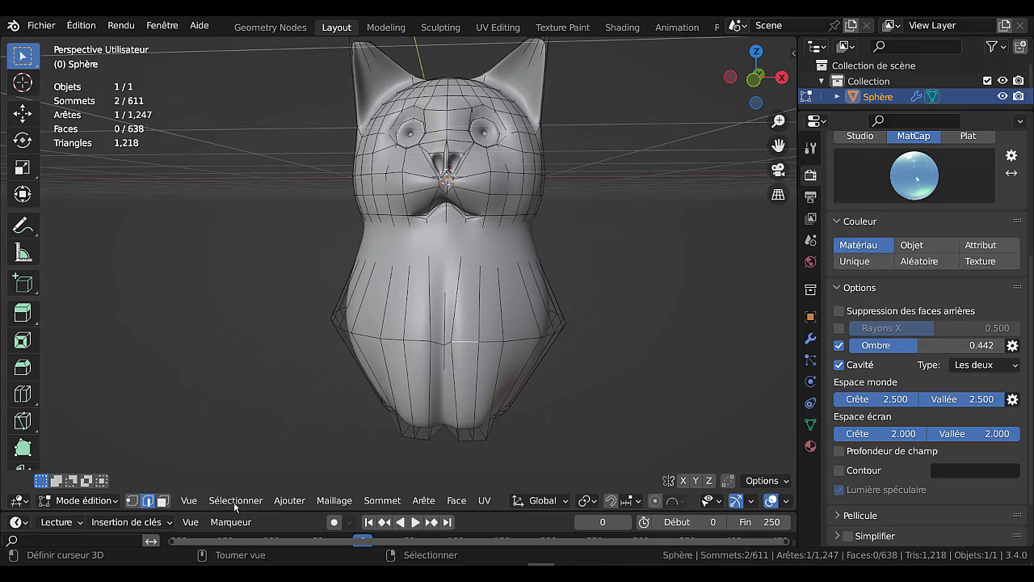
{"action": "left_click", "coordinate": [133, 503]}
{"action": "left_click", "coordinate": [477, 343]}
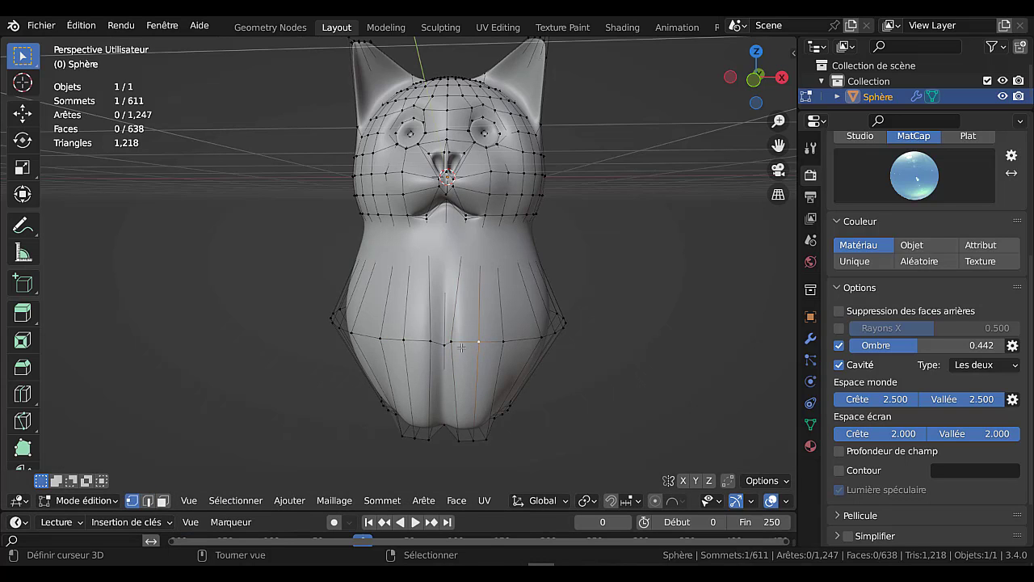
{"action": "middle_click_drag", "start_coordinate": [429, 365], "coordinate": [440, 404]}
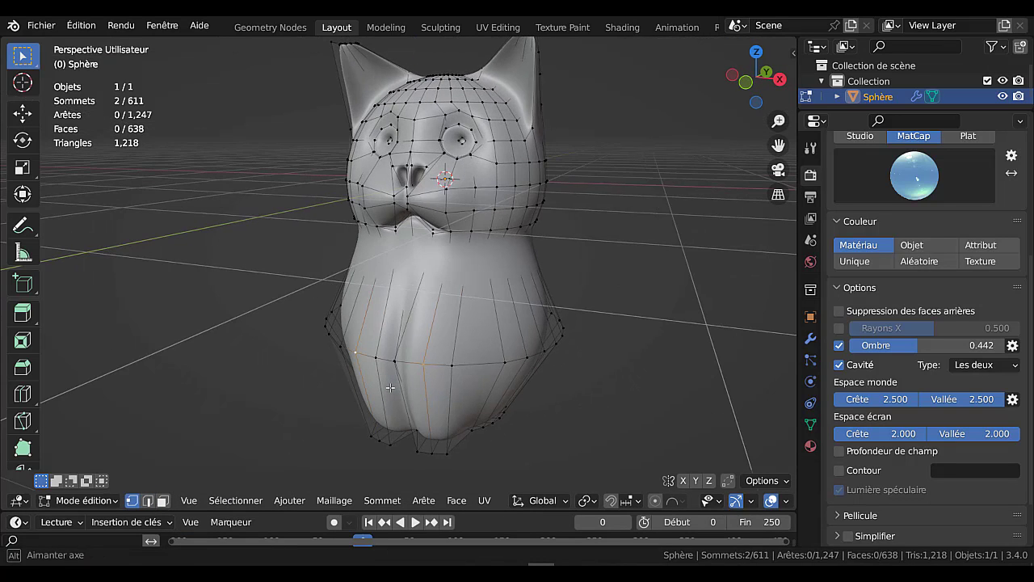
{"action": "key", "text": "g"}
{"action": "key", "text": "y"}
{"action": "left_click", "coordinate": [449, 416]}
{"action": "key", "text": "Tab"}
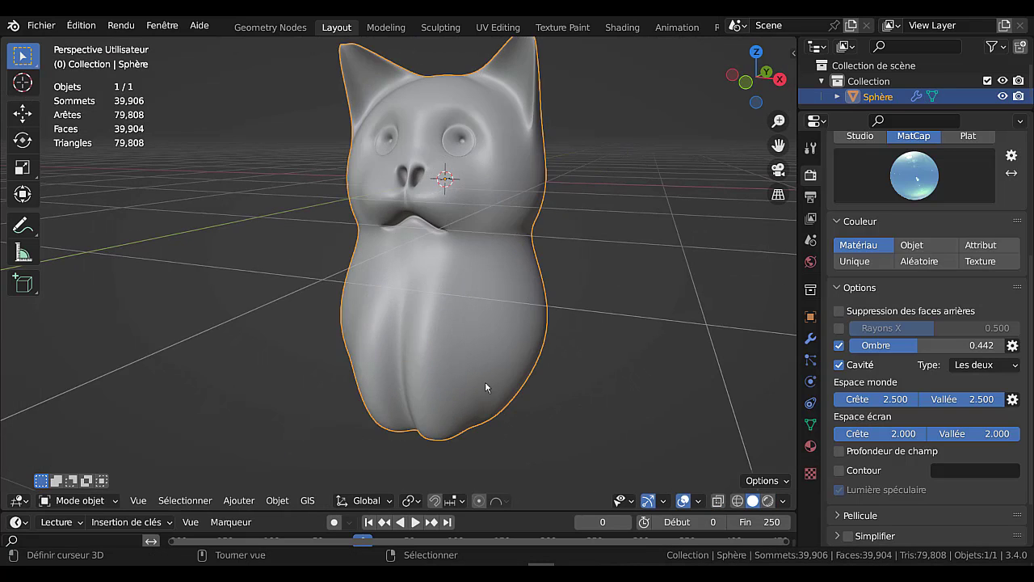
{"action": "middle_click_drag", "start_coordinate": [485, 381], "coordinate": [526, 367]}
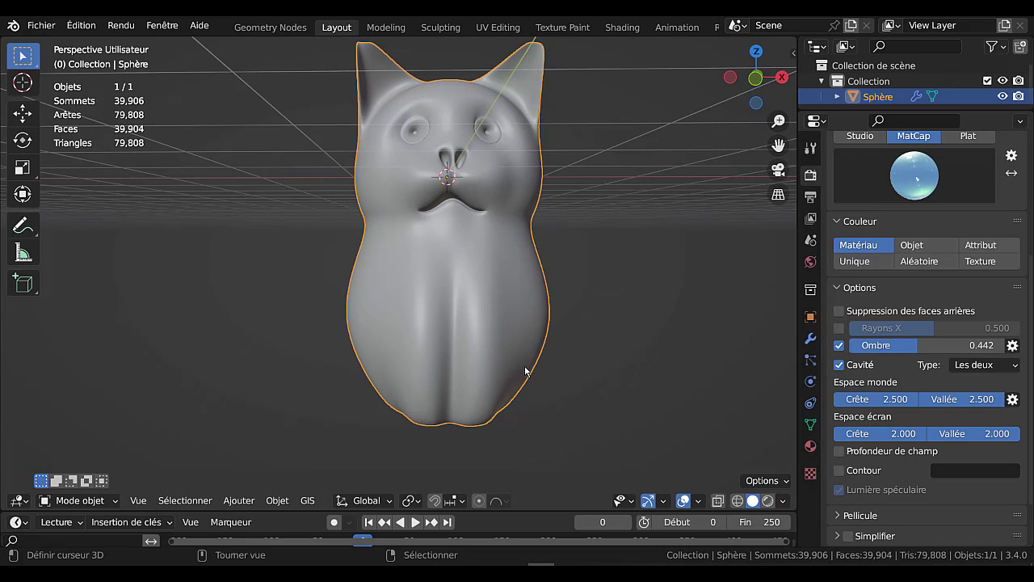
- Scale the outer widest-ring vertices of both front legs apart by about 1.27, and inspect the body from the side in Object Mode
{"action": "key", "text": "Tab"}
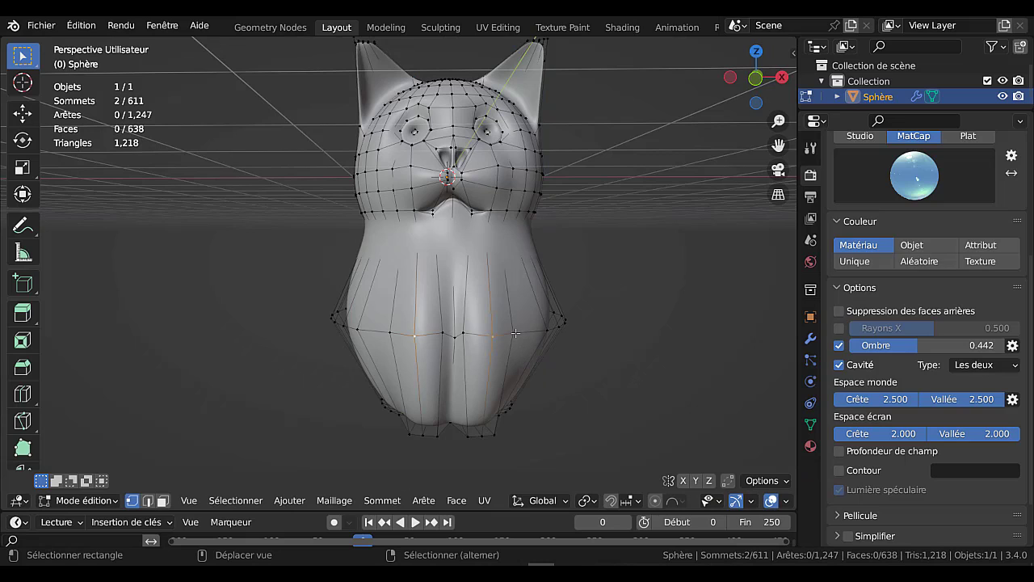
{"action": "left_click", "coordinate": [514, 333], "text": "shift"}
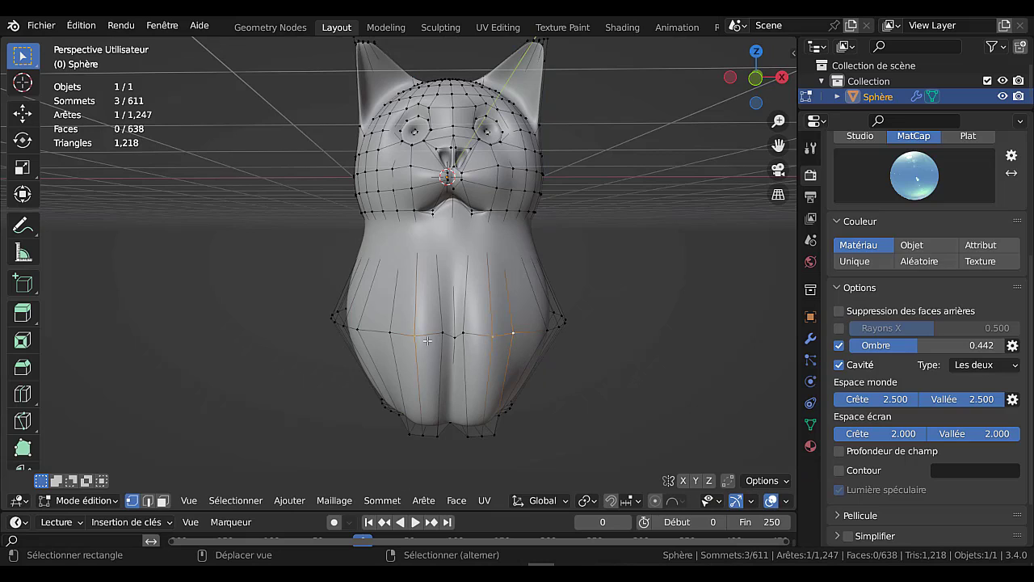
{"action": "left_click", "coordinate": [509, 338]}
{"action": "key", "text": "s"}
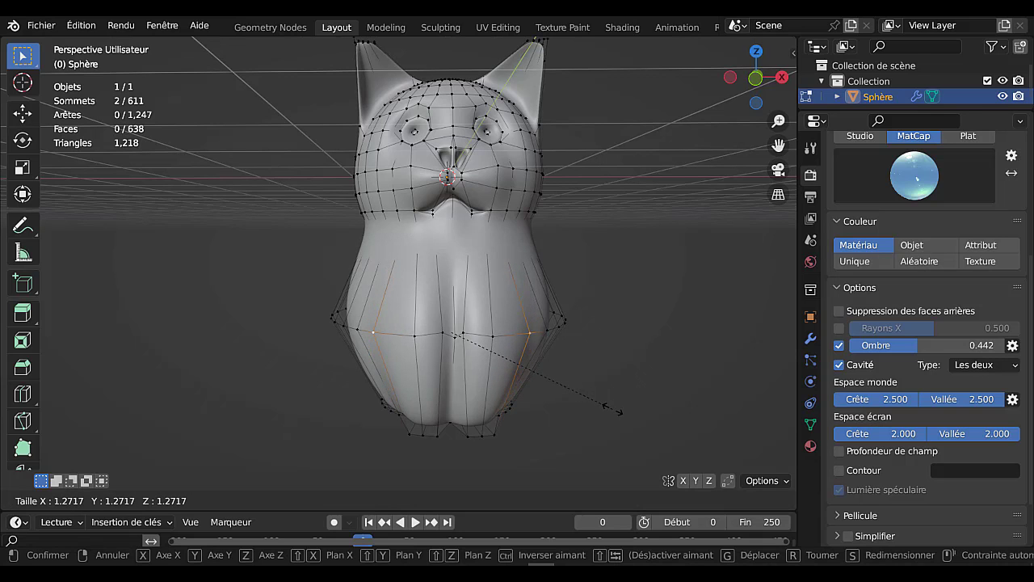
{"action": "left_click", "coordinate": [610, 416]}
{"action": "key", "text": "Tab"}
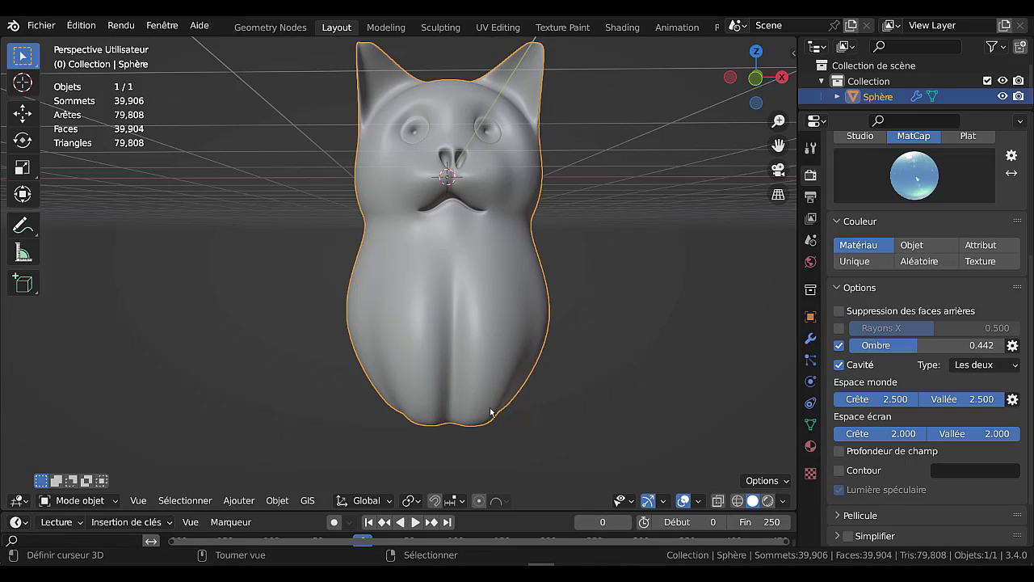
{"action": "middle_click_drag", "start_coordinate": [491, 412], "coordinate": [348, 412]}
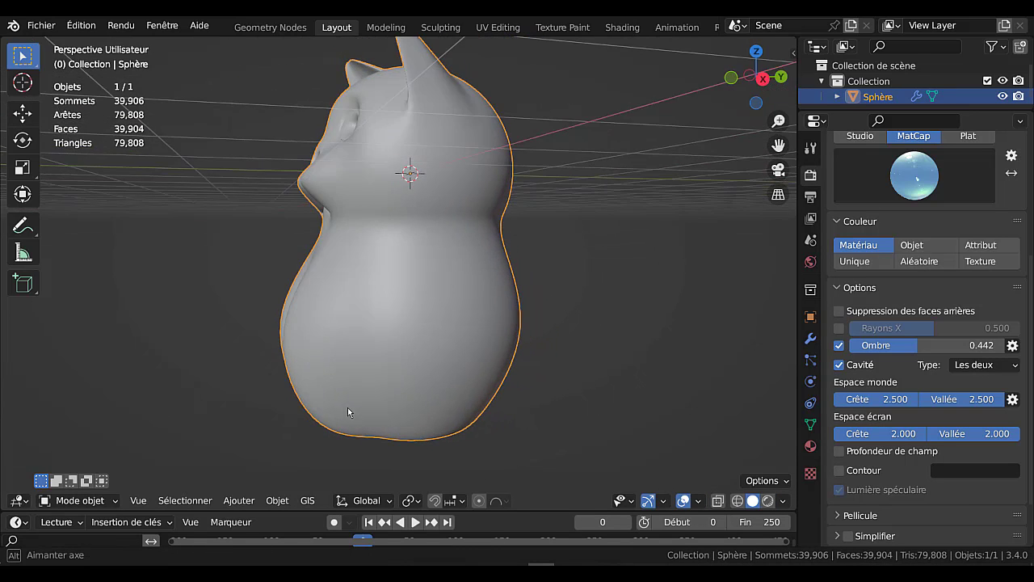
- Circle-select the front vertices of the body's widest ring through X-ray, and return to solid display with that selection kept
{"action": "key", "text": "Tab"}
{"action": "middle_click_drag", "start_coordinate": [337, 373], "coordinate": [310, 369]}
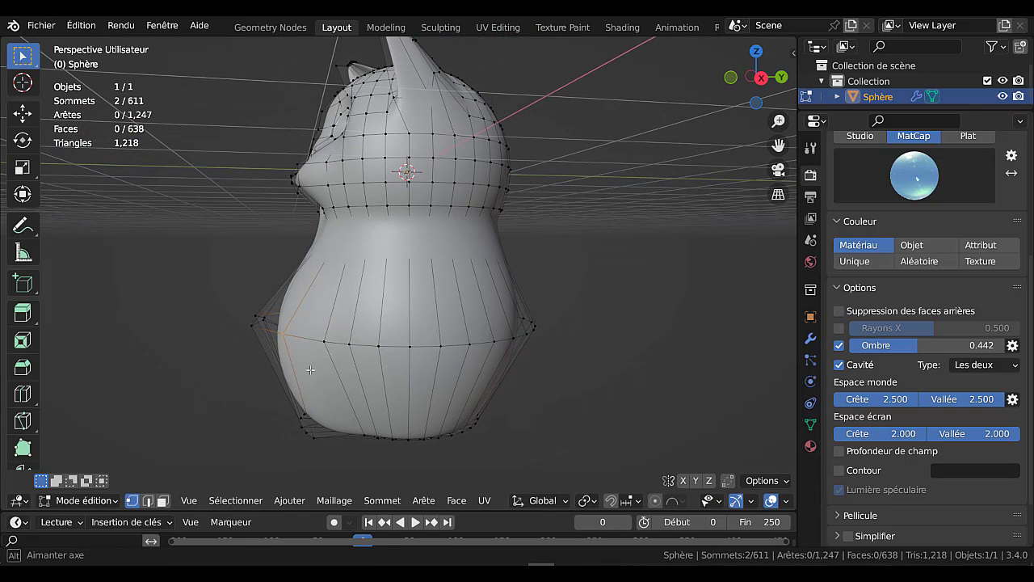
{"action": "key", "text": "alt+z"}
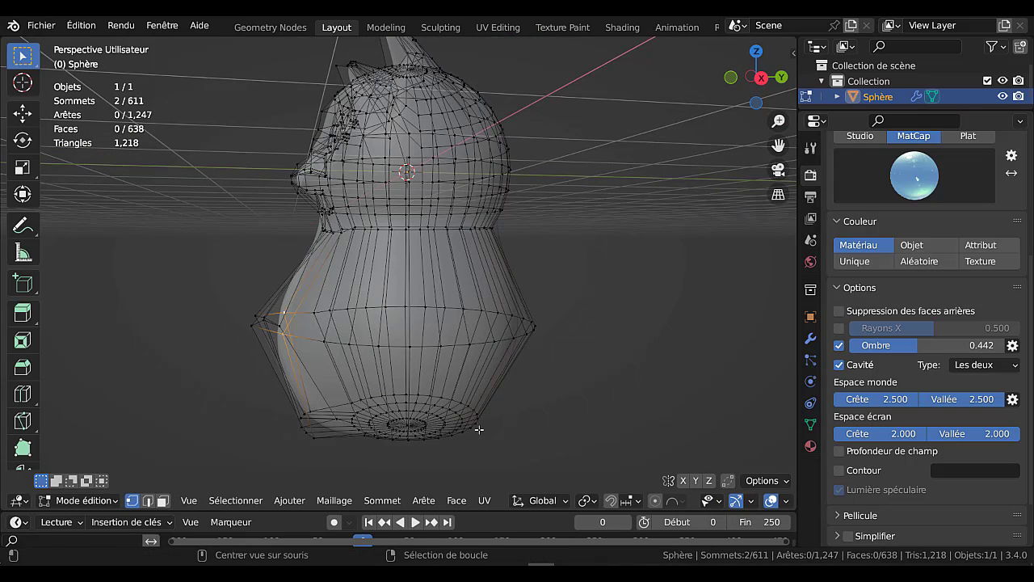
{"action": "key", "text": "c"}
{"action": "left_click", "coordinate": [275, 321]}
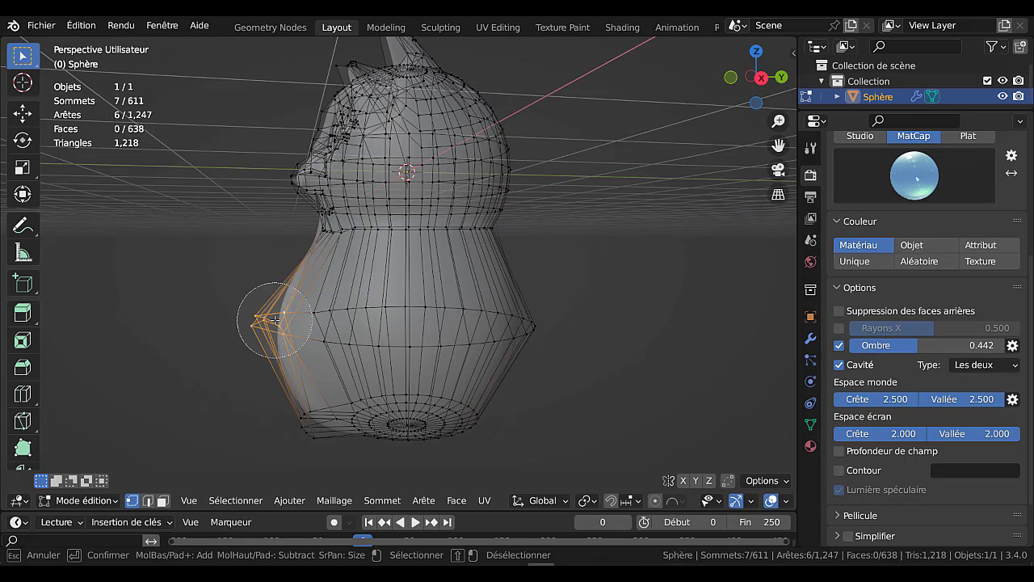
{"action": "key", "text": "Escape"}
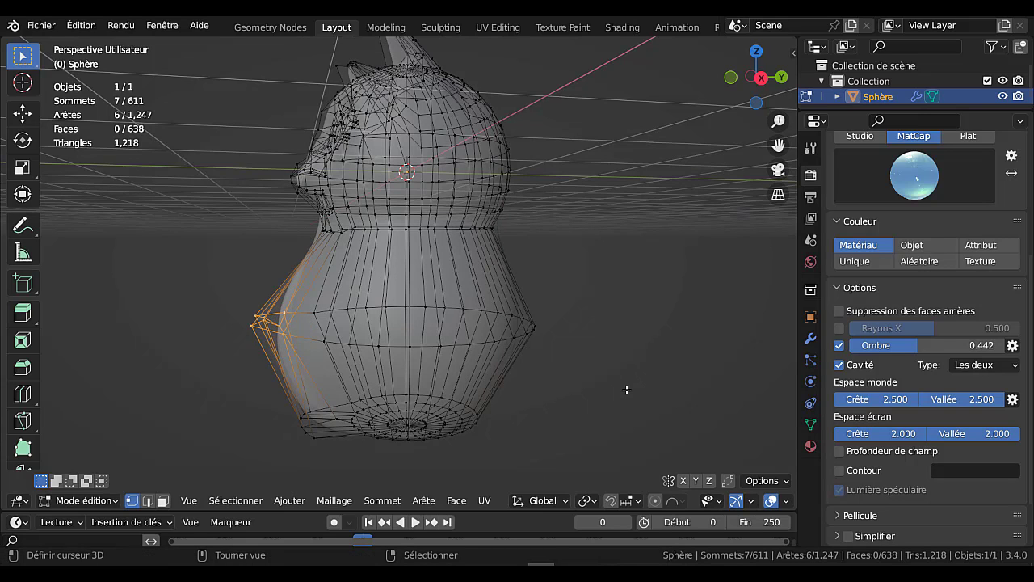
{"action": "key", "text": "alt+a"}
{"action": "key", "text": "alt+z"}
{"action": "mouse_move", "coordinate": [635, 393]}
{"action": "middle_mouse_down"}
{"action": "mouse_move", "coordinate": [644, 423]}
{"action": "mouse_move", "coordinate": [624, 415]}
{"action": "middle_mouse_up"}
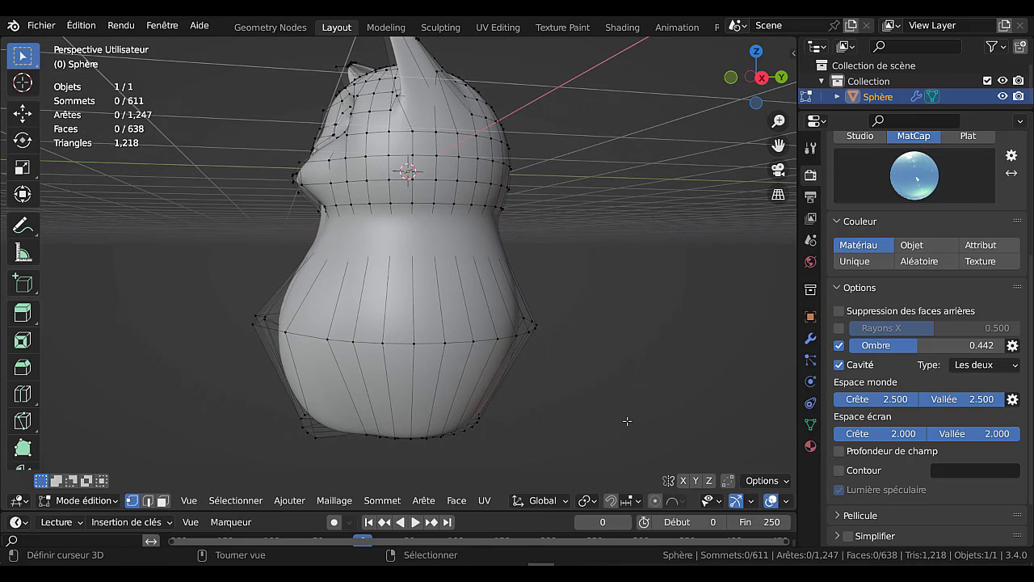
{"action": "key", "text": "ctrl+z"}
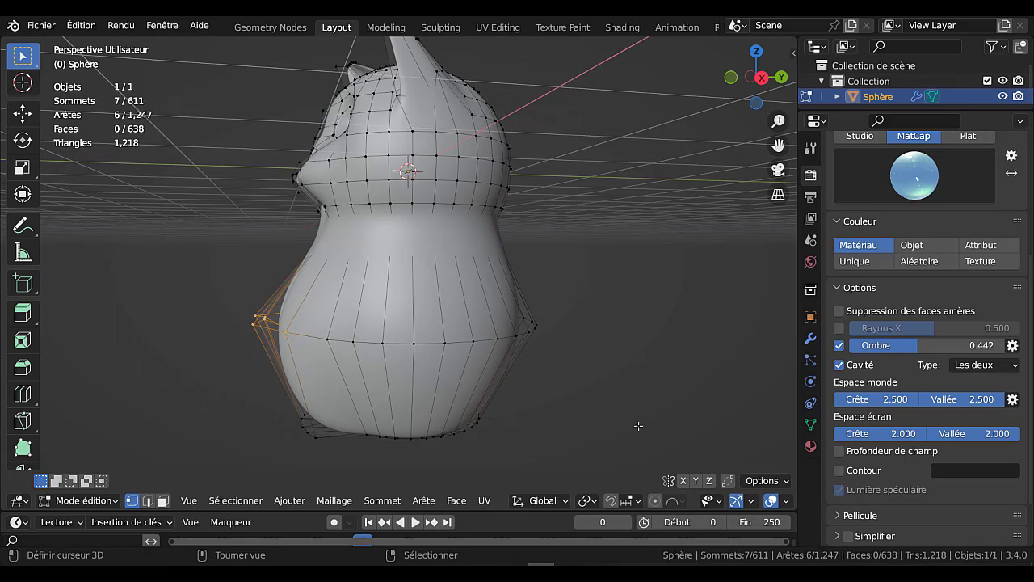
- Move the selected front vertices of the widest ring back toward the body along Y, and check the shape in Object Mode
{"action": "middle_click_drag", "start_coordinate": [638, 426], "coordinate": [589, 438]}
{"action": "key", "text": "g"}
{"action": "key", "text": "y"}
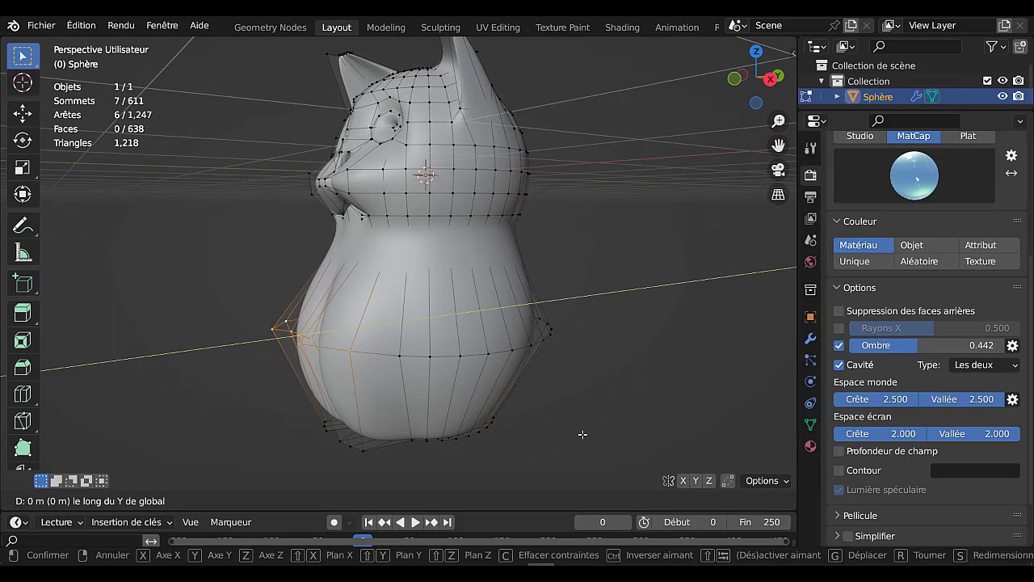
{"action": "left_click", "coordinate": [608, 419]}
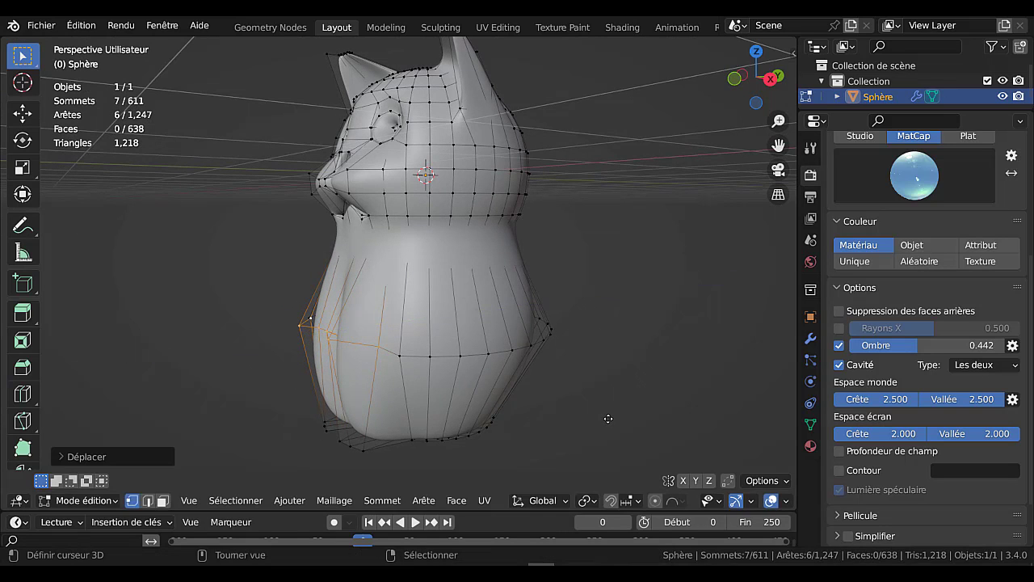
{"action": "key", "text": "Tab"}
{"action": "middle_click_drag", "start_coordinate": [618, 422], "coordinate": [587, 427]}
{"action": "key", "text": "Tab"}
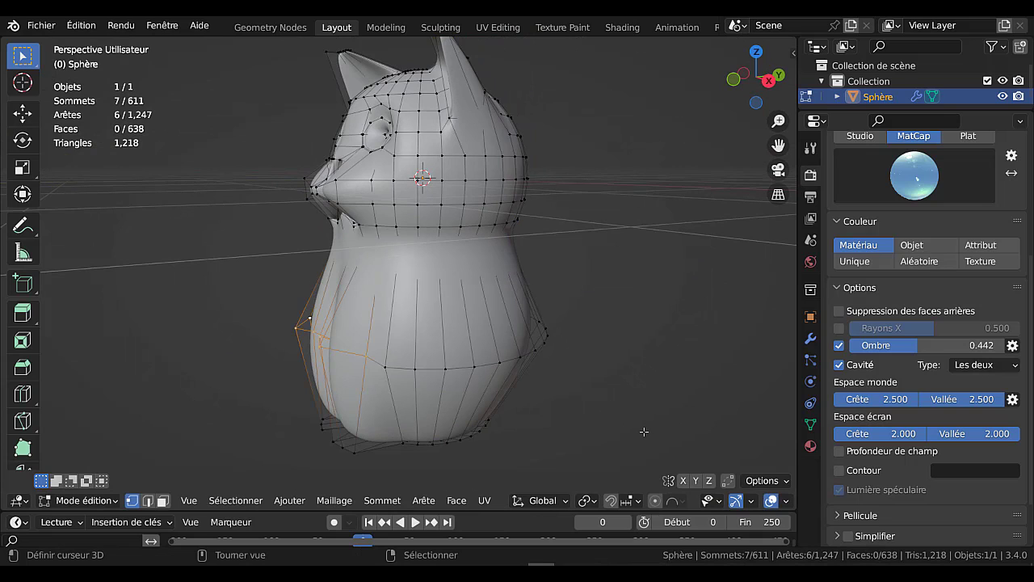
- Scale the widest ring's front vertices down along Y, and inspect the body from the front and below in Object Mode
{"action": "key", "text": "s"}
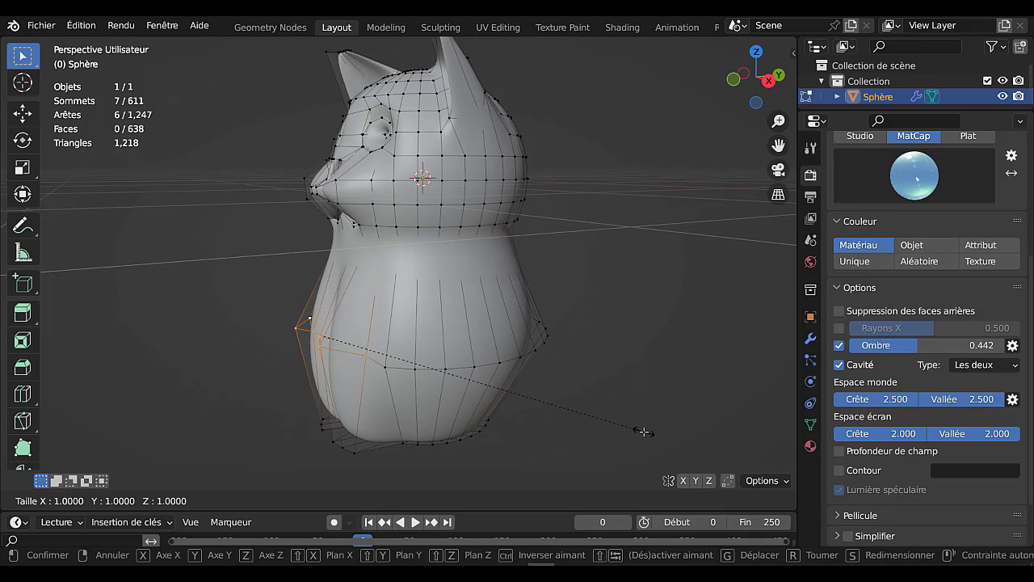
{"action": "key", "text": "y"}
{"action": "left_click", "coordinate": [535, 393]}
{"action": "middle_click_drag", "start_coordinate": [534, 394], "coordinate": [691, 401]}
{"action": "key", "text": "Tab"}
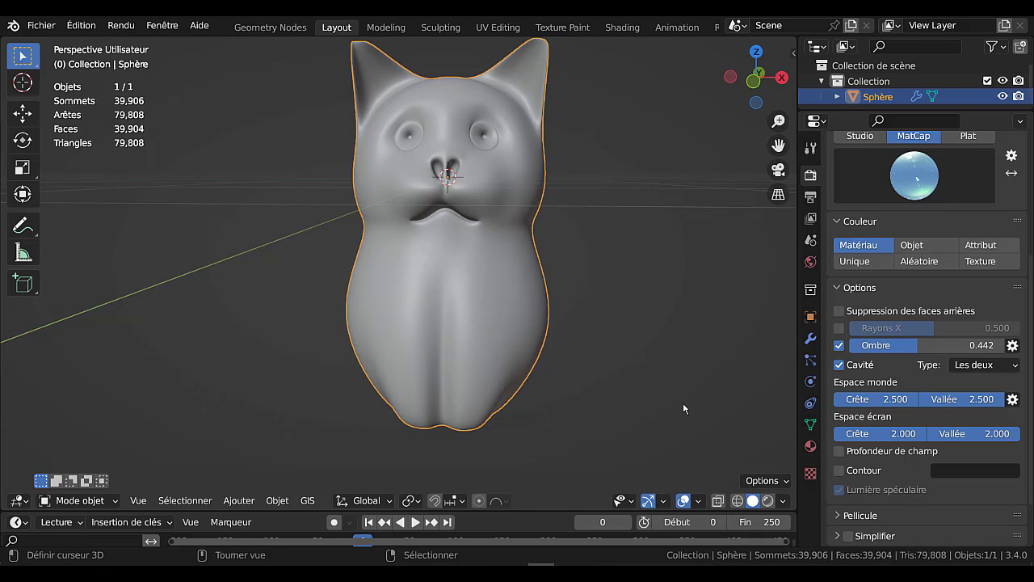
{"action": "middle_click_drag", "start_coordinate": [627, 411], "coordinate": [621, 313]}
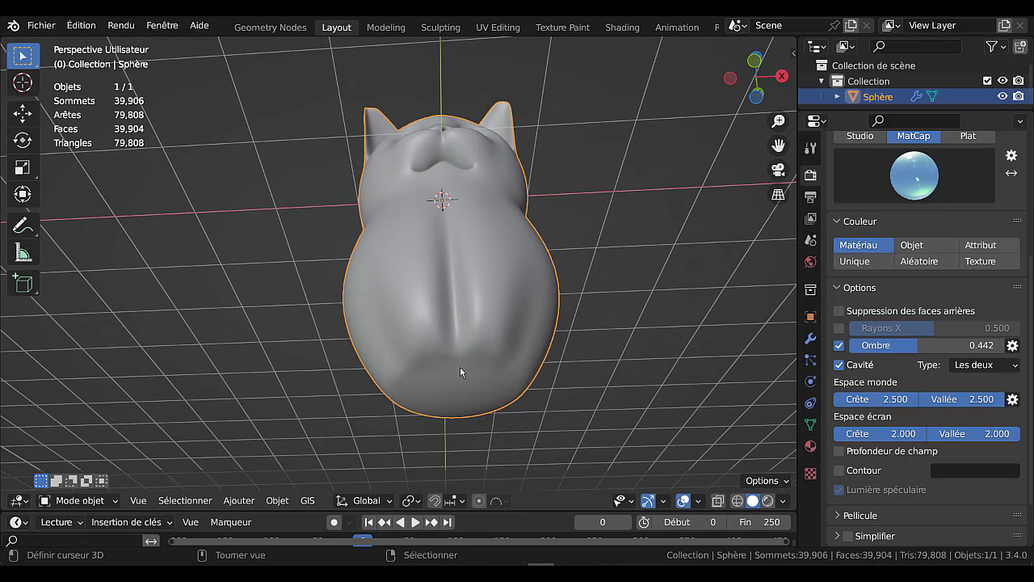
{"action": "key", "text": "Tab"}
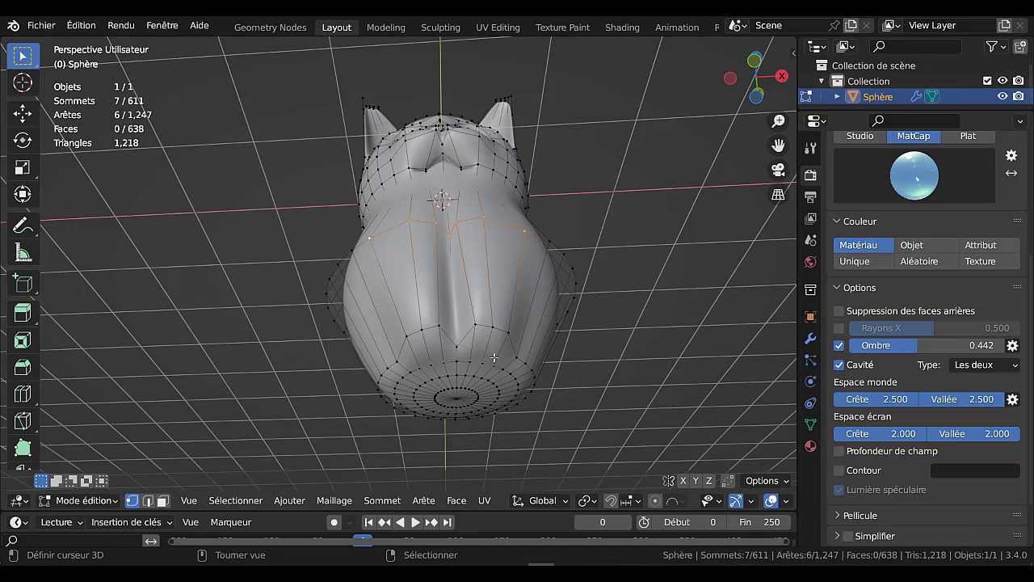
- Circle-select the innermost ring and centre of the body's underside, and grow the selection three times to cover the whole base
{"action": "middle_click_drag", "start_coordinate": [465, 400], "coordinate": [472, 356]}
{"action": "key", "text": "c"}
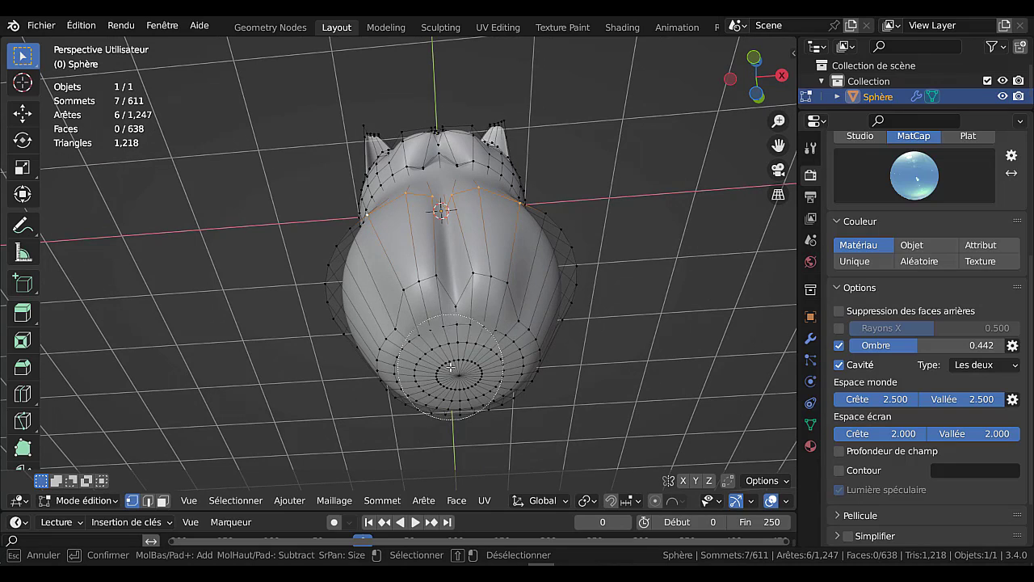
{"action": "left_click", "coordinate": [462, 374]}
{"action": "right_click", "coordinate": [463, 375]}
{"action": "right_click_drag", "start_coordinate": [463, 375], "coordinate": [477, 365]}
{"action": "key", "text": "c"}
{"action": "scroll", "coordinate": [462, 374], "scroll_direction": "up", "scroll_amount": 3}
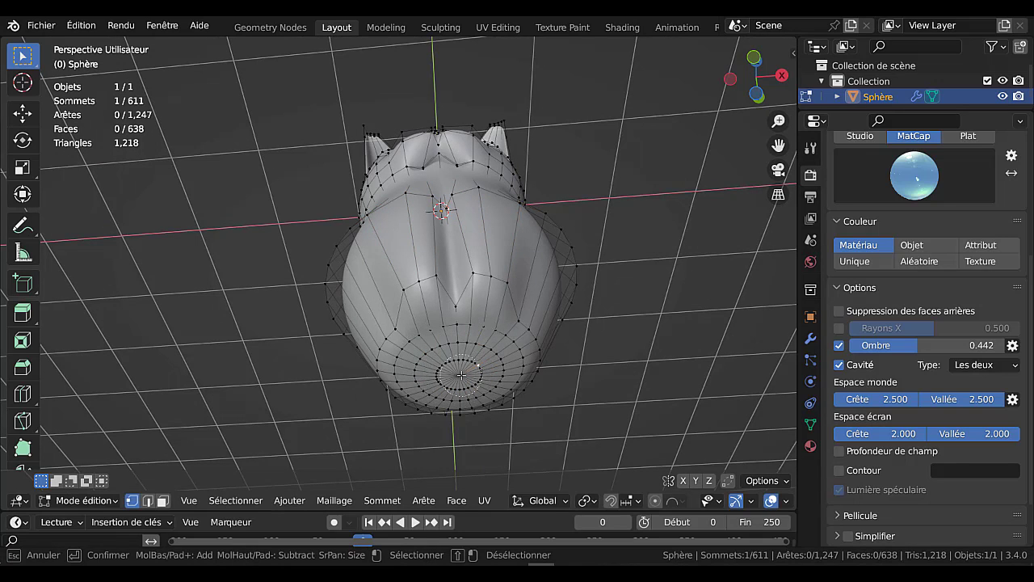
{"action": "left_click_drag", "start_coordinate": [459, 376], "coordinate": [469, 372]}
{"action": "right_click", "coordinate": [690, 381]}
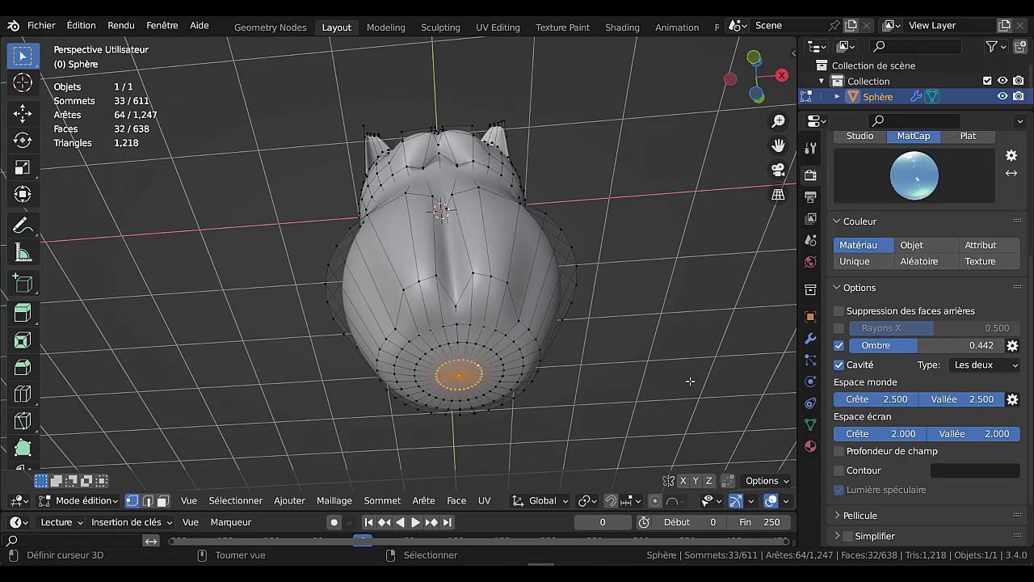
{"action": "key", "text": "ctrl+KP_Add"}
{"action": "key", "text": "ctrl+KP_Add"}
{"action": "key", "text": "ctrl+KP_Add"}
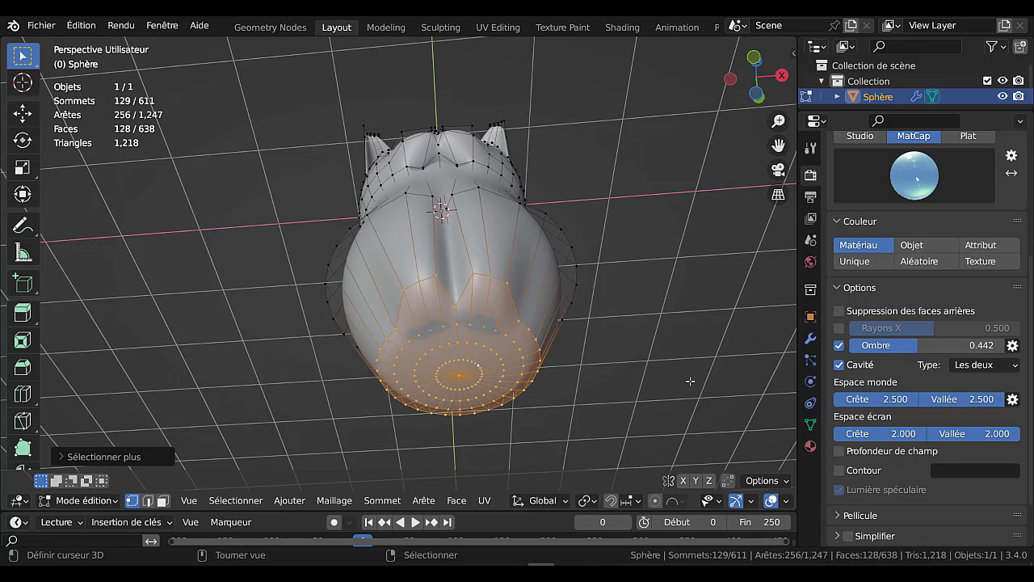
- Extrude the selected base about 0.16 m down along Z, and lower it about another 0.07 m
{"action": "middle_click_drag", "start_coordinate": [699, 341], "coordinate": [667, 412]}
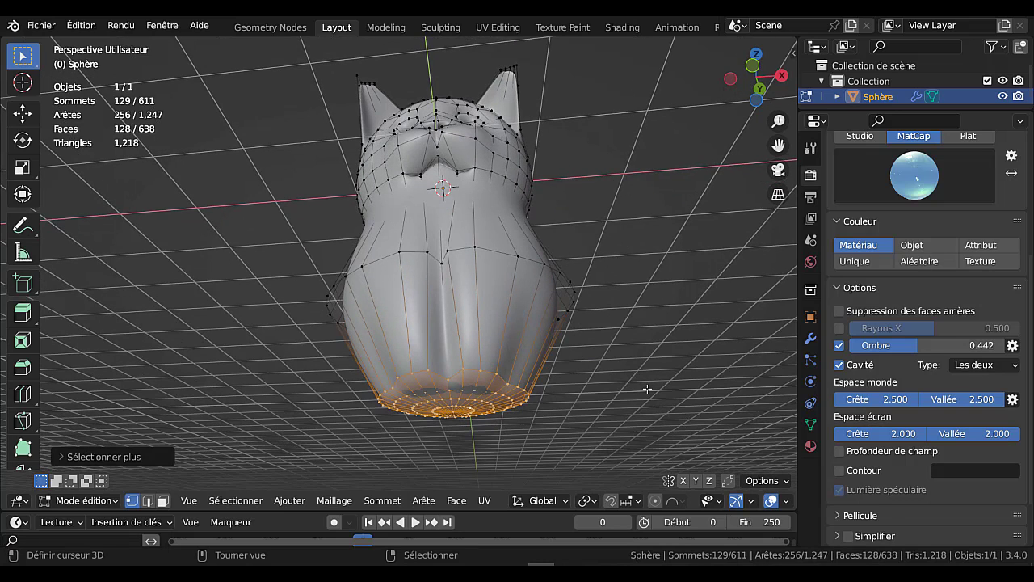
{"action": "key", "text": "e"}
{"action": "key", "text": "z"}
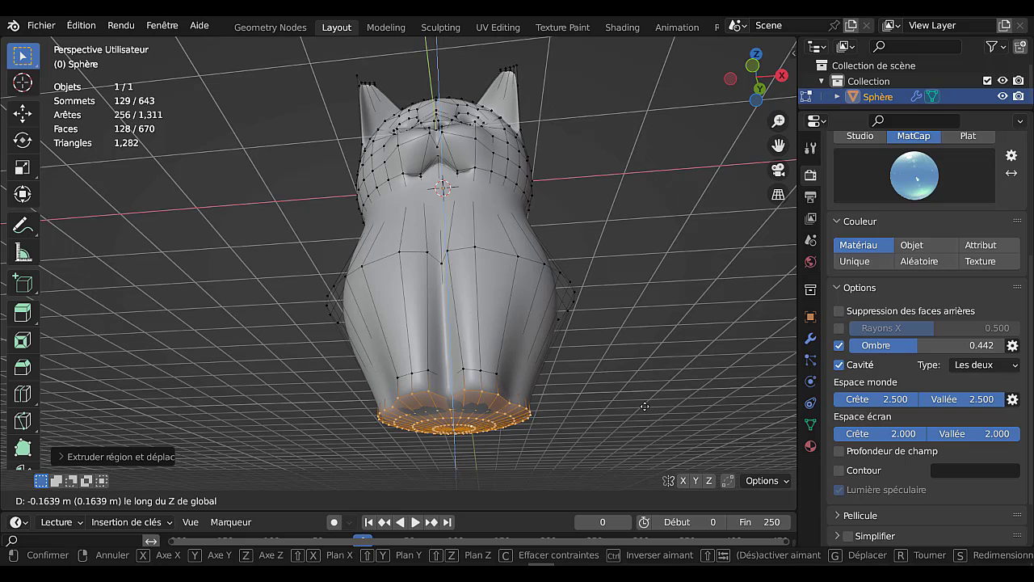
{"action": "left_click", "coordinate": [644, 404]}
{"action": "middle_click_drag", "start_coordinate": [644, 404], "coordinate": [640, 416]}
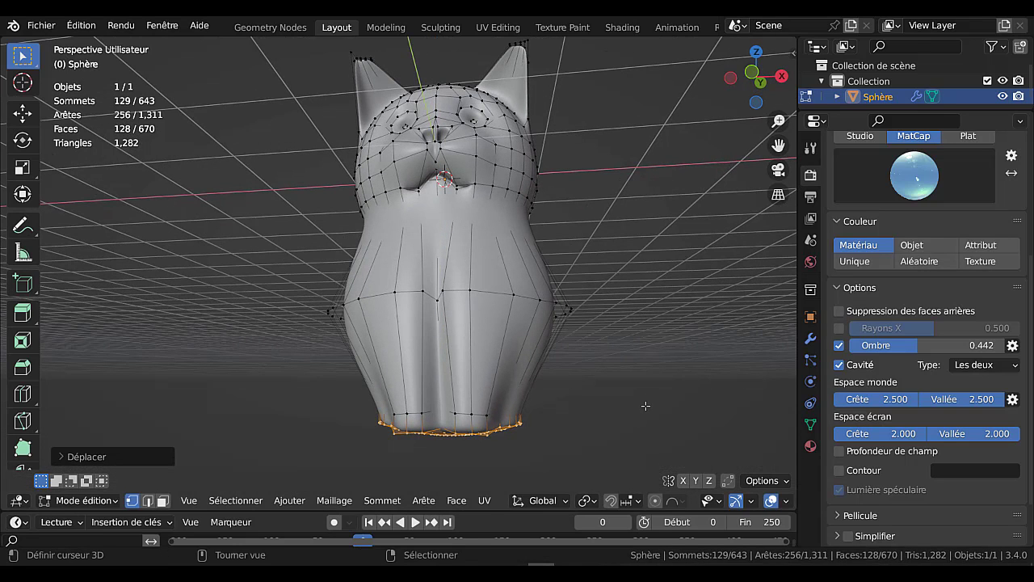
{"action": "key", "text": "g"}
{"action": "key", "text": "z"}
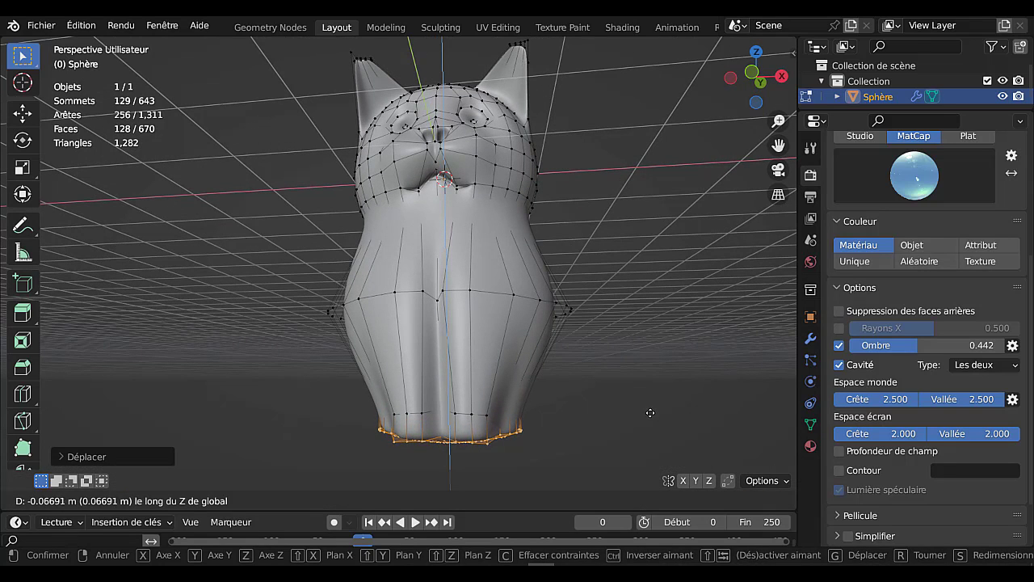
{"action": "left_click", "coordinate": [650, 413]}
- Flatten the extruded base by scaling it to 0 along Z, and check the result in Object Mode
{"action": "key", "text": "s"}
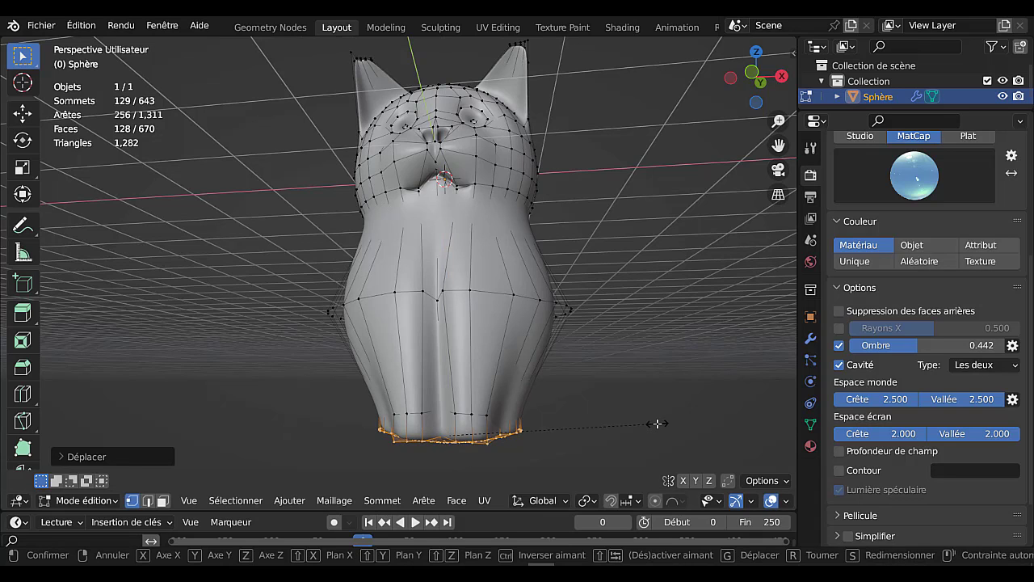
{"action": "type", "text": "z"}
{"action": "type", "text": "0"}
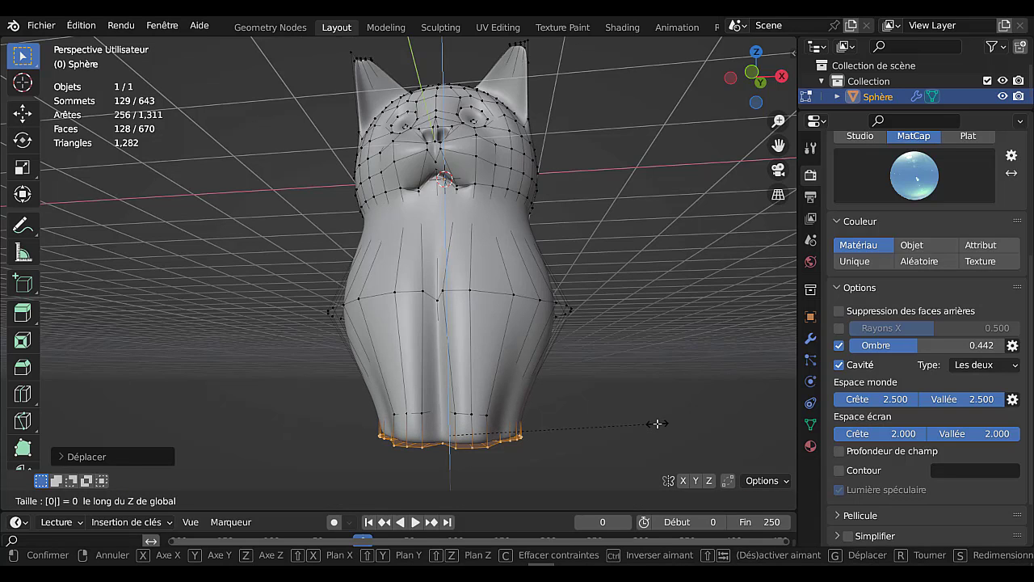
{"action": "key", "text": "Return"}
{"action": "key", "text": "Tab"}
{"action": "mouse_move", "coordinate": [621, 415]}
{"action": "middle_mouse_down"}
{"action": "mouse_move", "coordinate": [561, 422]}
{"action": "mouse_move", "coordinate": [627, 409]}
{"action": "mouse_move", "coordinate": [616, 418]}
{"action": "middle_mouse_up"}
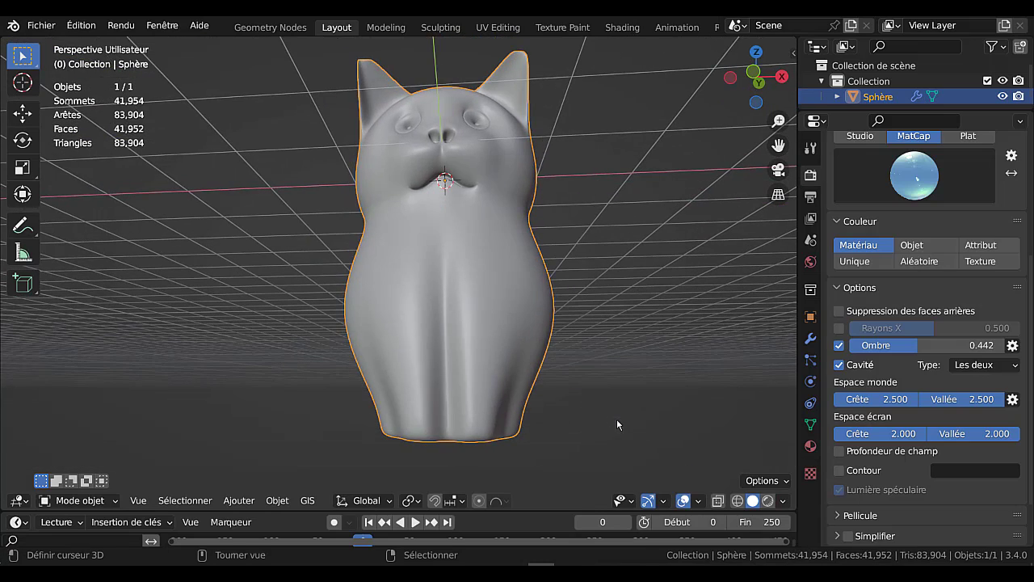
{"action": "key", "text": "Tab"}
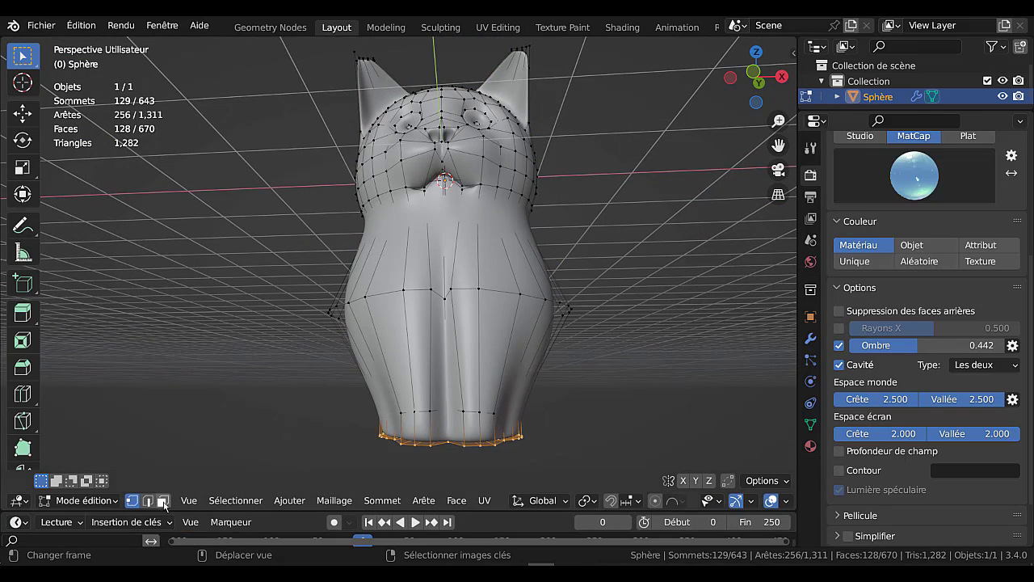
- Extrude the two lowest front faces of each front leg about 0.55 m forward along Y to form the paws
{"action": "left_click", "coordinate": [422, 429]}
{"action": "left_click", "coordinate": [409, 429], "text": "shift"}
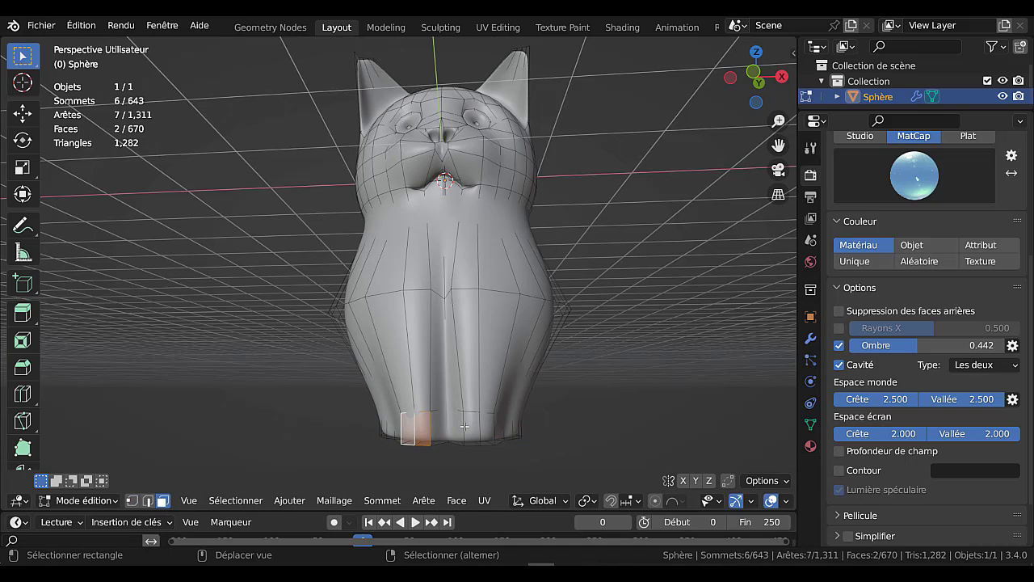
{"action": "left_click", "coordinate": [474, 425], "text": "shift"}
{"action": "right_click", "coordinate": [488, 428], "text": "shift"}
{"action": "middle_click_drag", "start_coordinate": [488, 428], "coordinate": [484, 454]}
{"action": "key", "text": "e"}
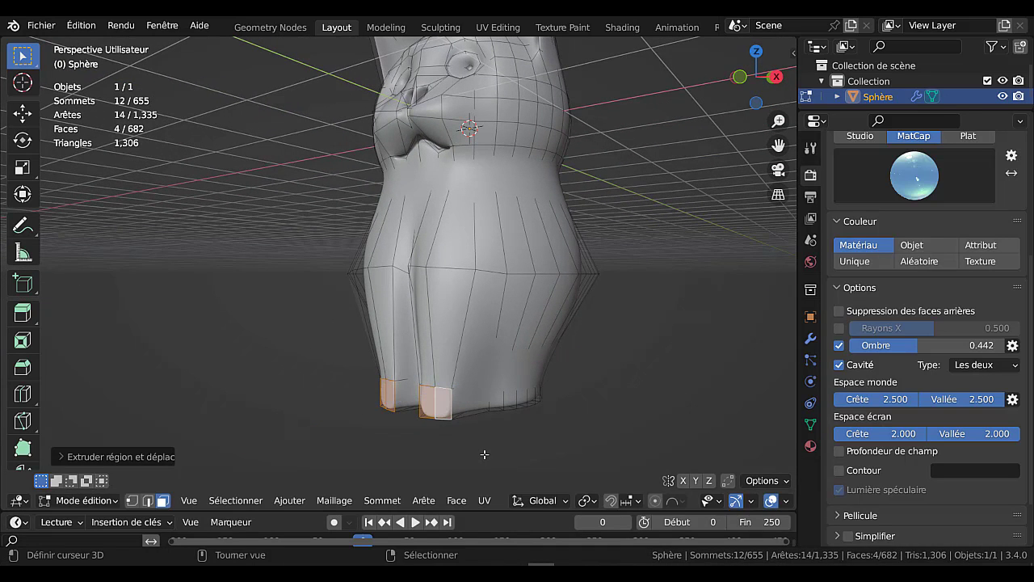
{"action": "key", "text": "g"}
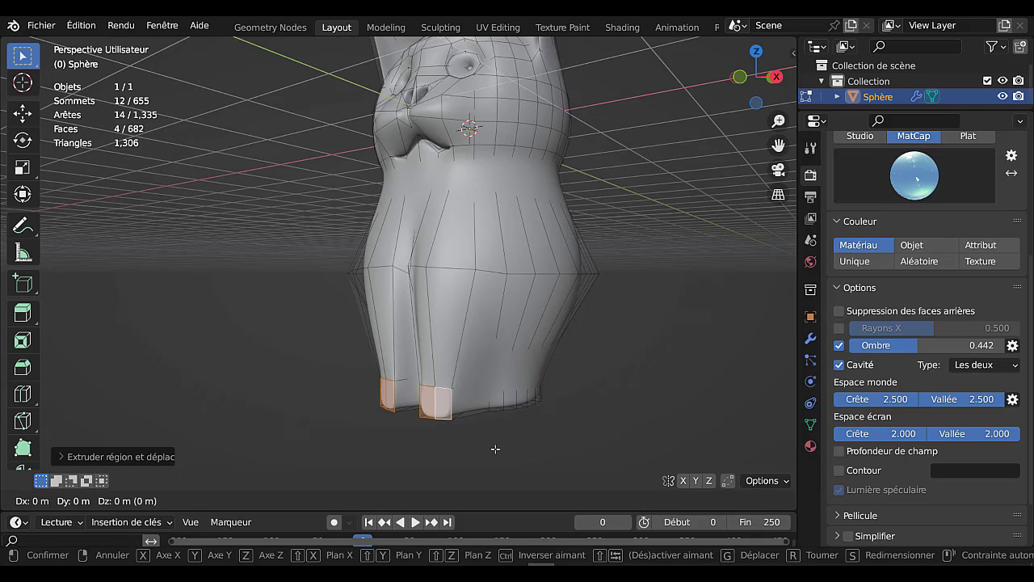
{"action": "key", "text": "y"}
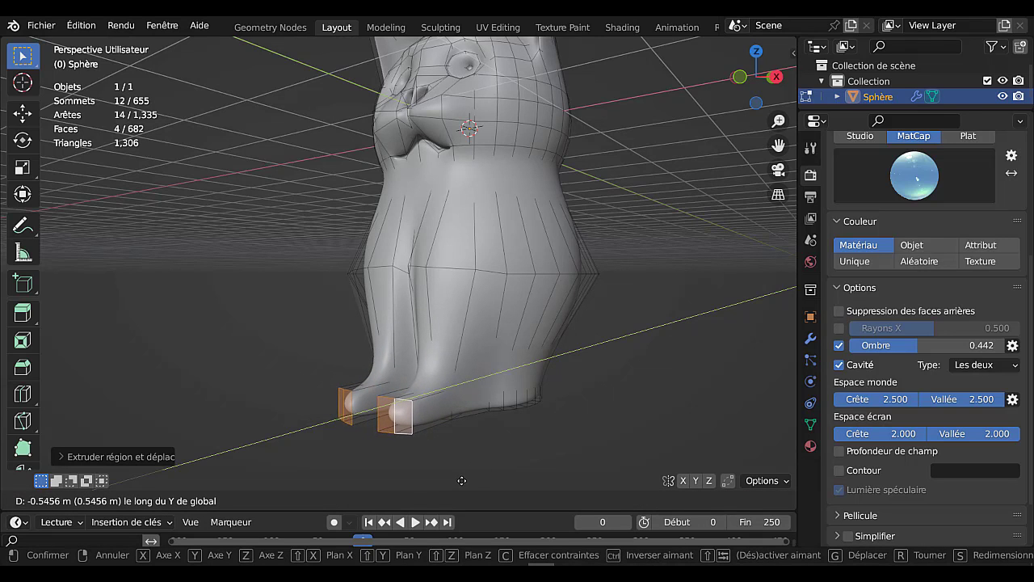
{"action": "left_click", "coordinate": [462, 480]}
- Scale the front faces of both paws along X by about 1.8, and compare the result in Object Mode
{"action": "middle_click_drag", "start_coordinate": [478, 467], "coordinate": [570, 458]}
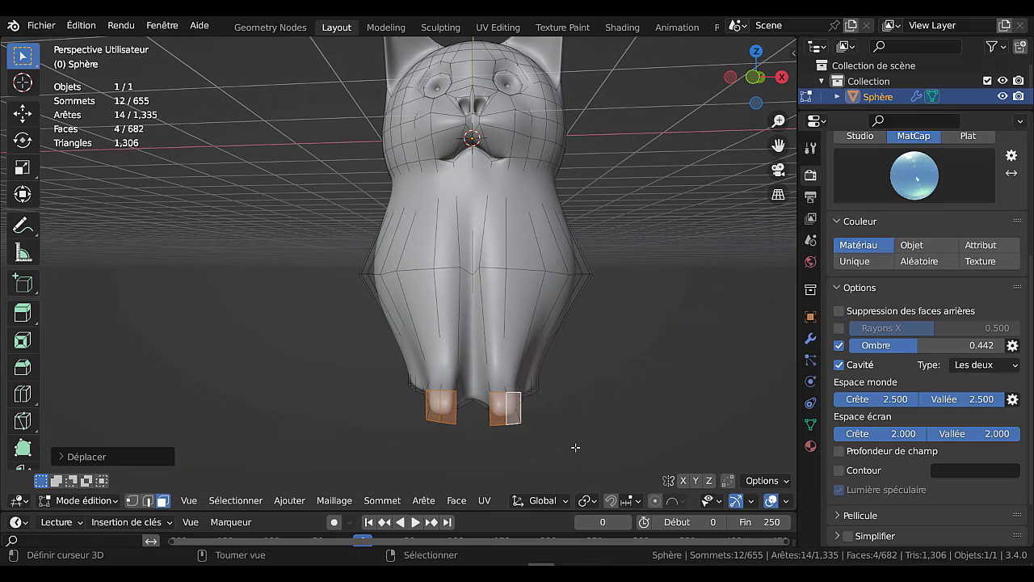
{"action": "key", "text": "s"}
{"action": "key", "text": "x"}
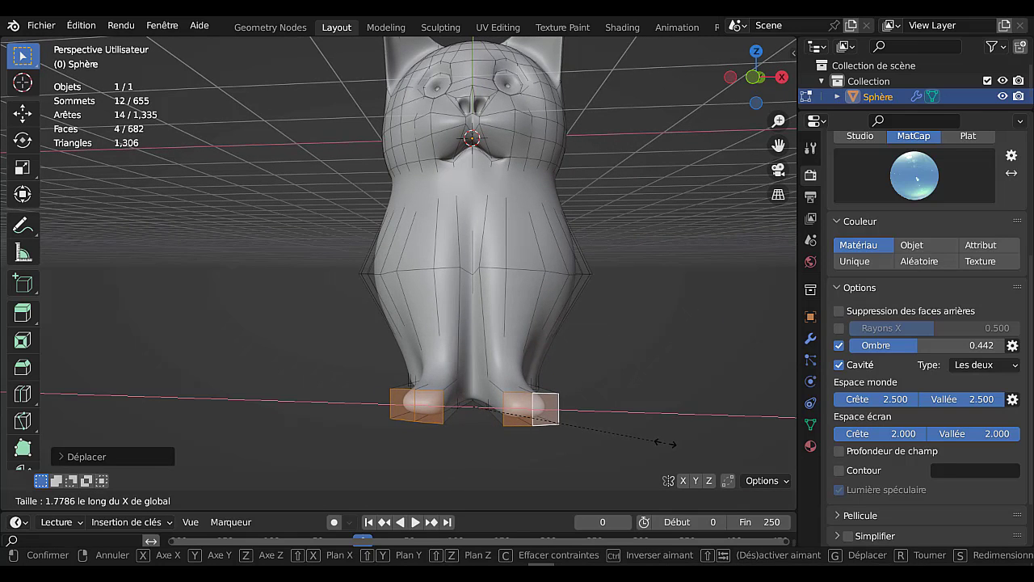
{"action": "left_click", "coordinate": [665, 442]}
{"action": "key", "text": "Tab"}
{"action": "key", "text": "Tab"}
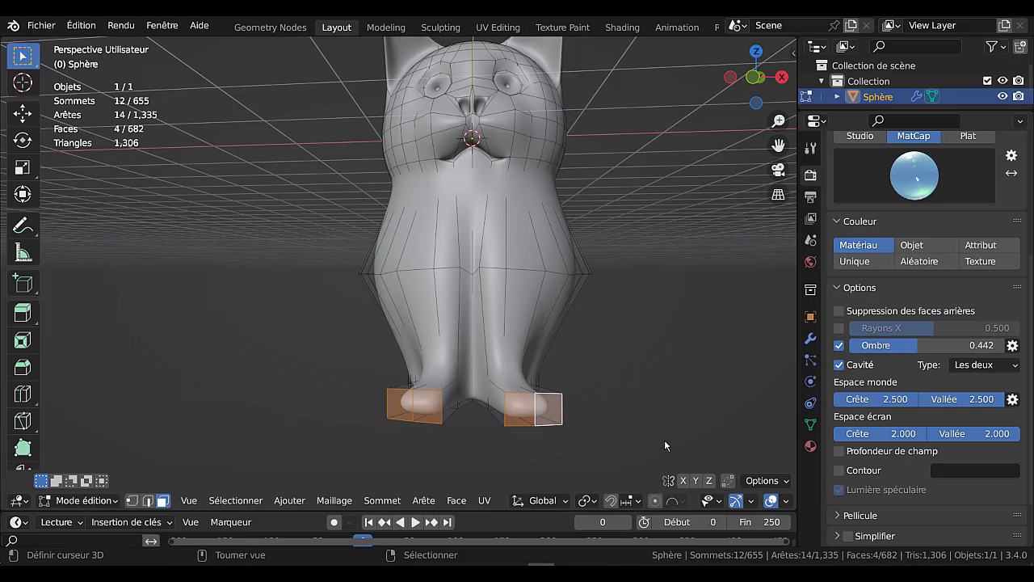
{"action": "key", "text": "Tab"}
{"action": "key", "text": "Tab"}
- Scale the paws' front faces along Z by about 0.79, and inspect the cat from front to back in Object Mode
{"action": "key", "text": "s"}
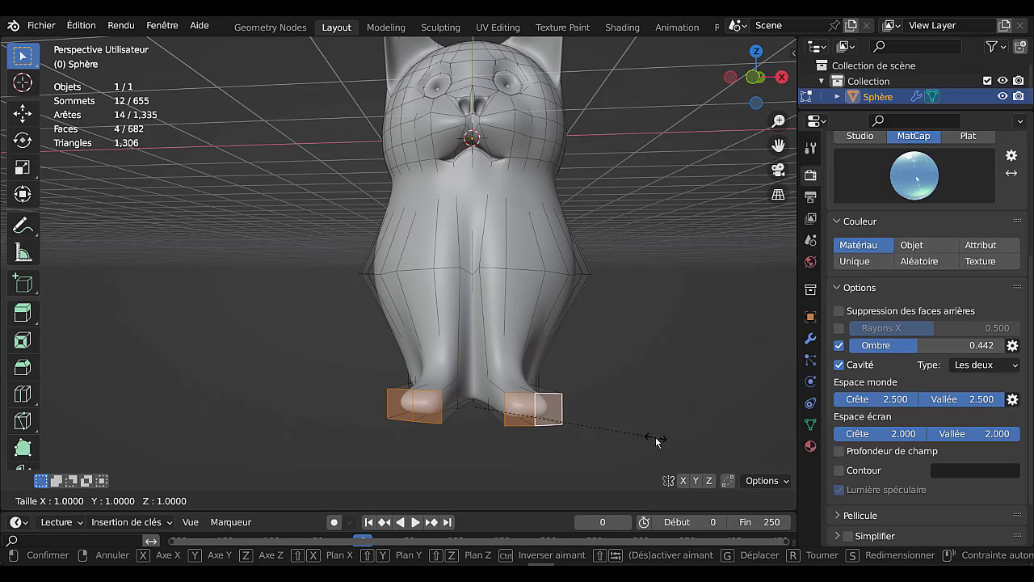
{"action": "key", "text": "z"}
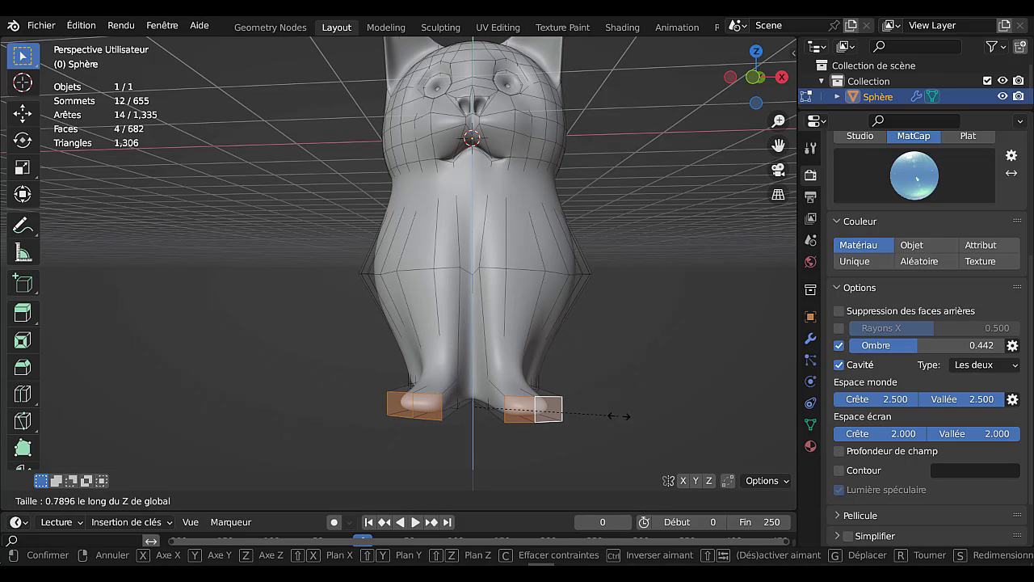
{"action": "left_click", "coordinate": [620, 415]}
{"action": "middle_click_drag", "start_coordinate": [589, 427], "coordinate": [582, 451]}
{"action": "key", "text": "Tab"}
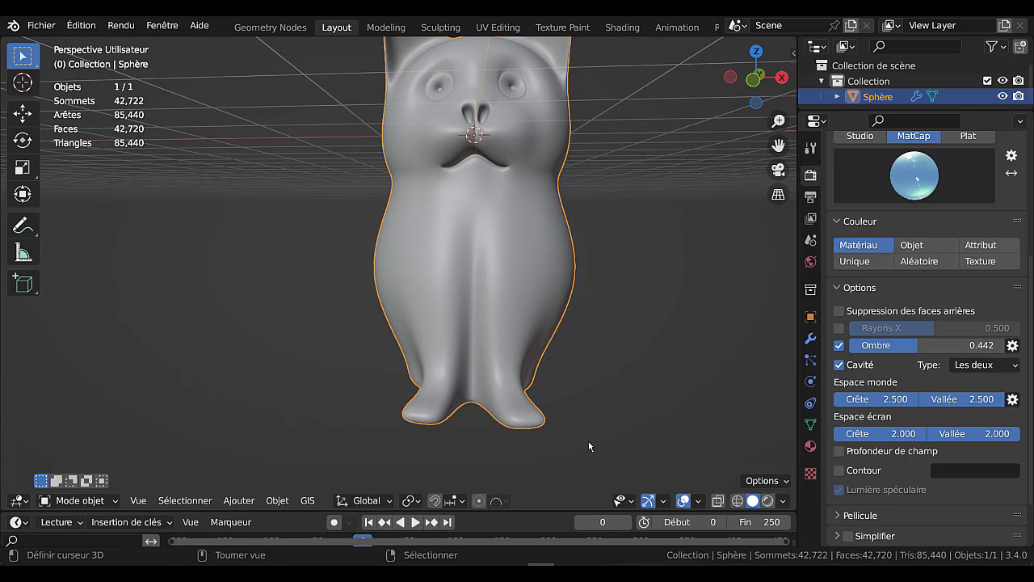
{"action": "middle_click_drag", "start_coordinate": [612, 419], "coordinate": [486, 418]}
{"action": "key", "text": "Tab"}
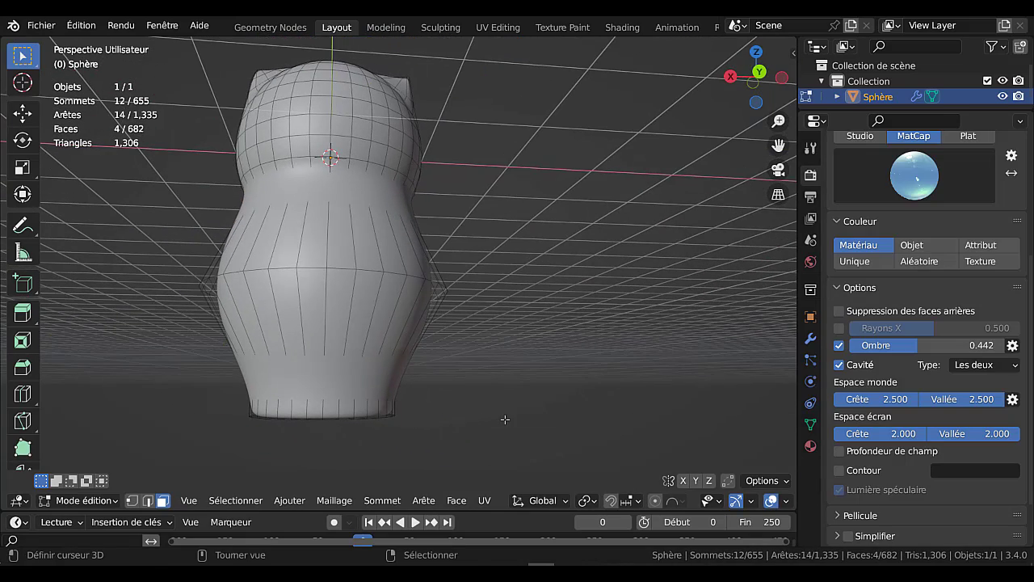
- Set the Subdivision modifier to Simple and select the two middle faces of the base band on the cat's back
{"action": "key", "text": "KP_1"}
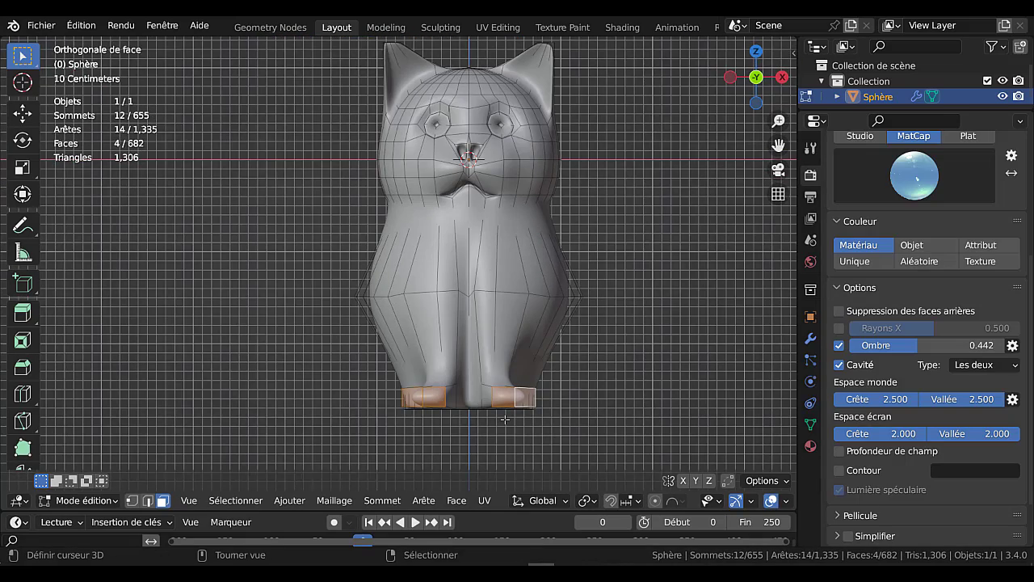
{"action": "key", "text": "ctrl+KP_1"}
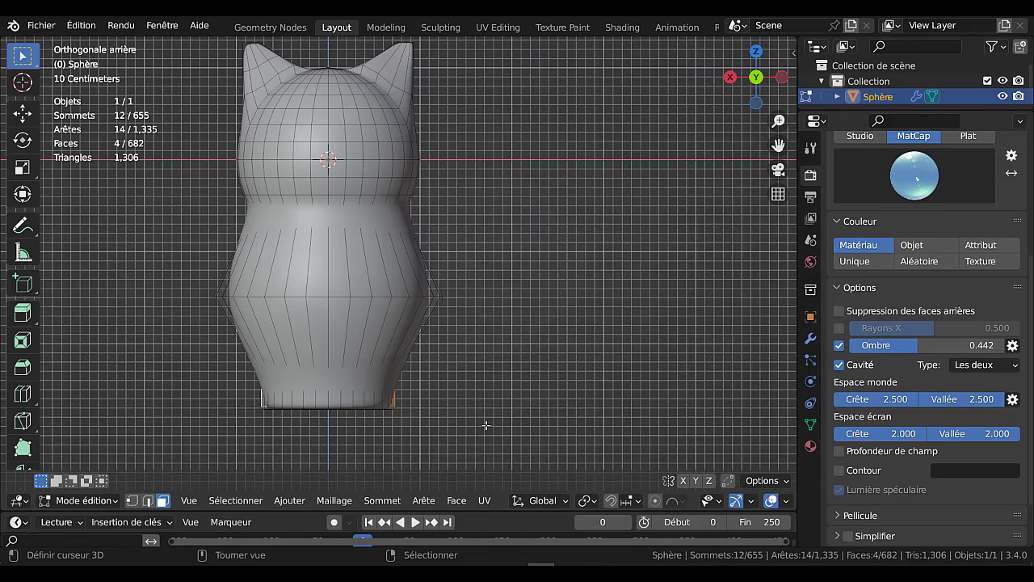
{"action": "middle_click_drag", "start_coordinate": [486, 426], "coordinate": [561, 434], "text": "shift"}
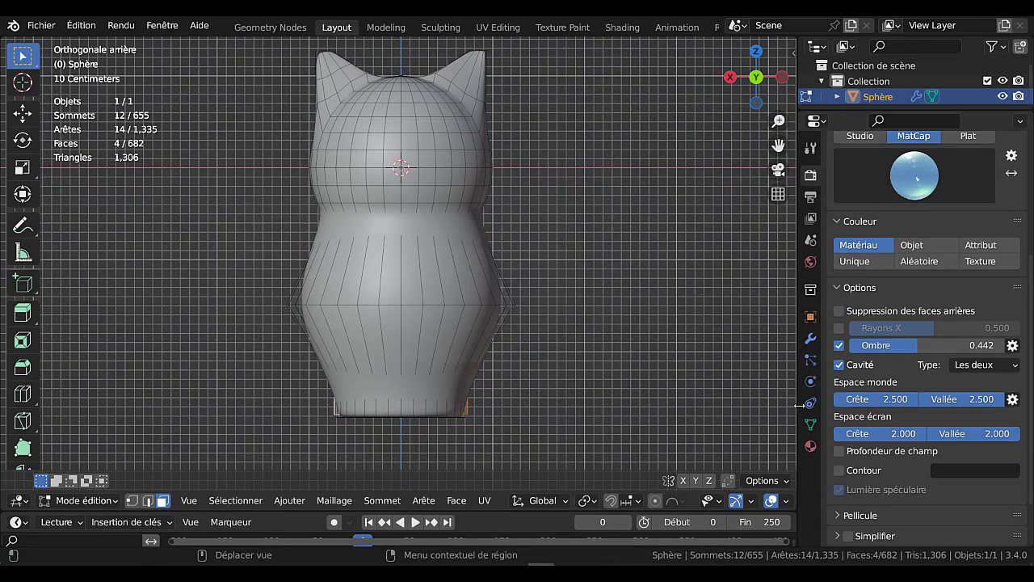
{"action": "left_click", "coordinate": [810, 338]}
{"action": "left_click", "coordinate": [976, 223]}
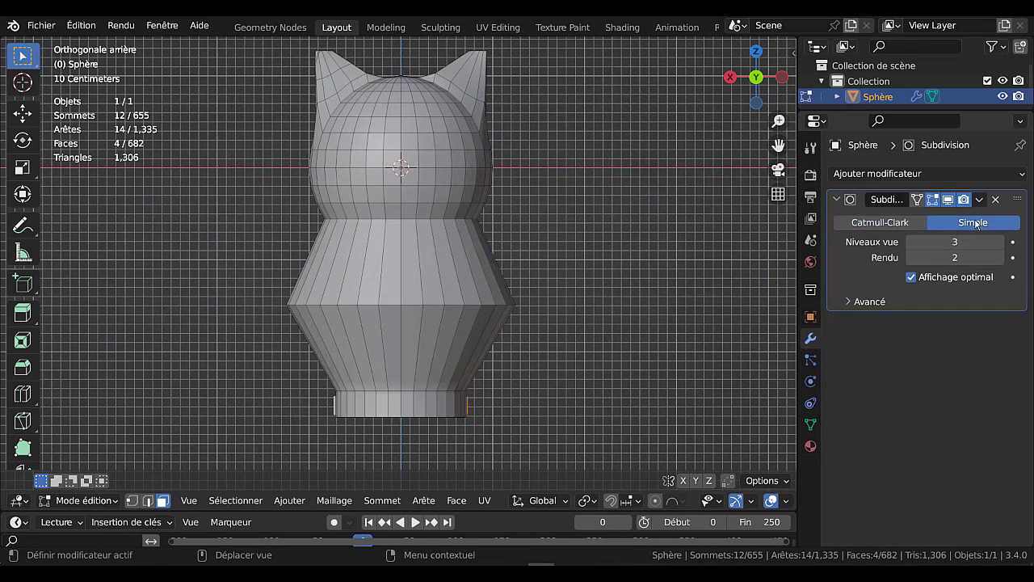
{"action": "left_click", "coordinate": [395, 405]}
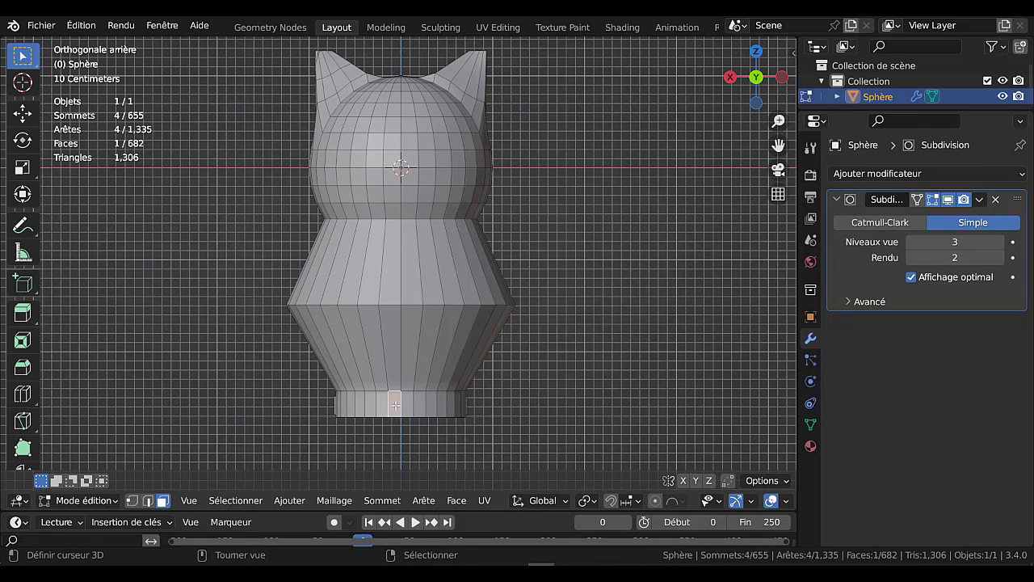
{"action": "left_click", "coordinate": [408, 404], "text": "shift"}
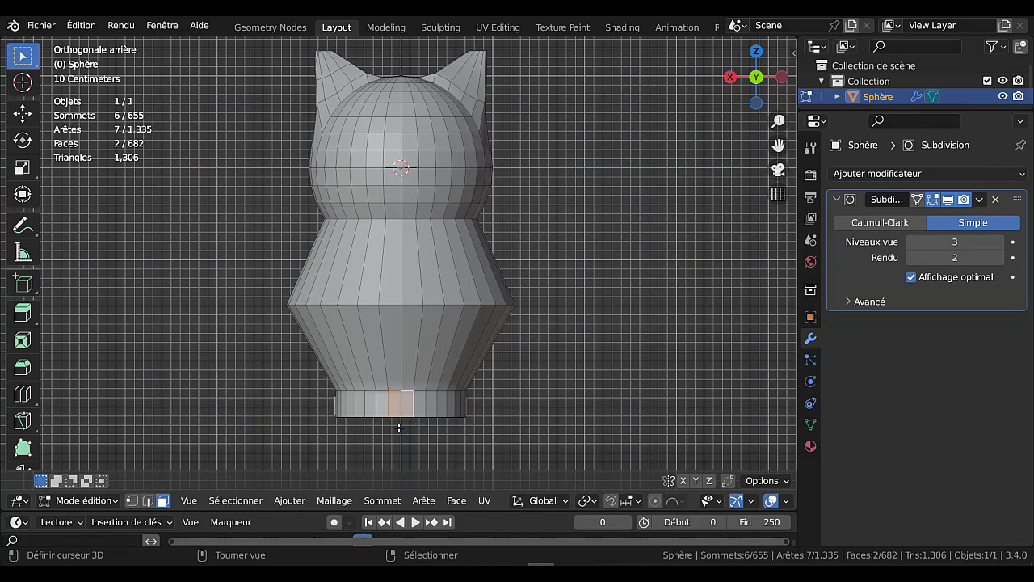
- Slide the edge loop above the base band upward by about 0.16, and check the shape with Catmull-Clark subdivision
{"action": "scroll", "coordinate": [399, 428], "scroll_direction": "up", "scroll_amount": 1}
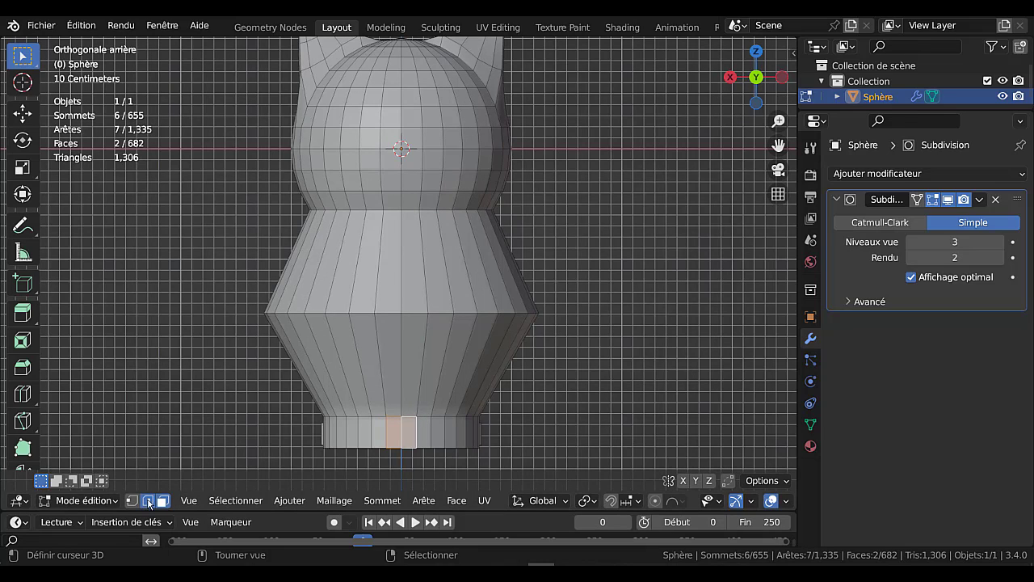
{"action": "left_click", "coordinate": [148, 502]}
{"action": "left_click", "coordinate": [423, 416], "text": "alt"}
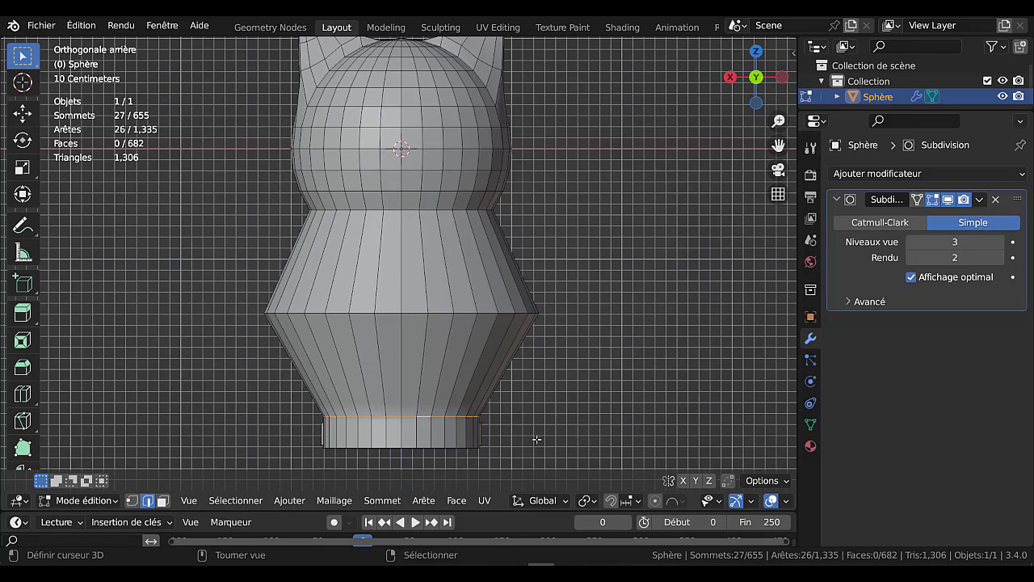
{"action": "key", "text": "g"}
{"action": "key", "text": "g"}
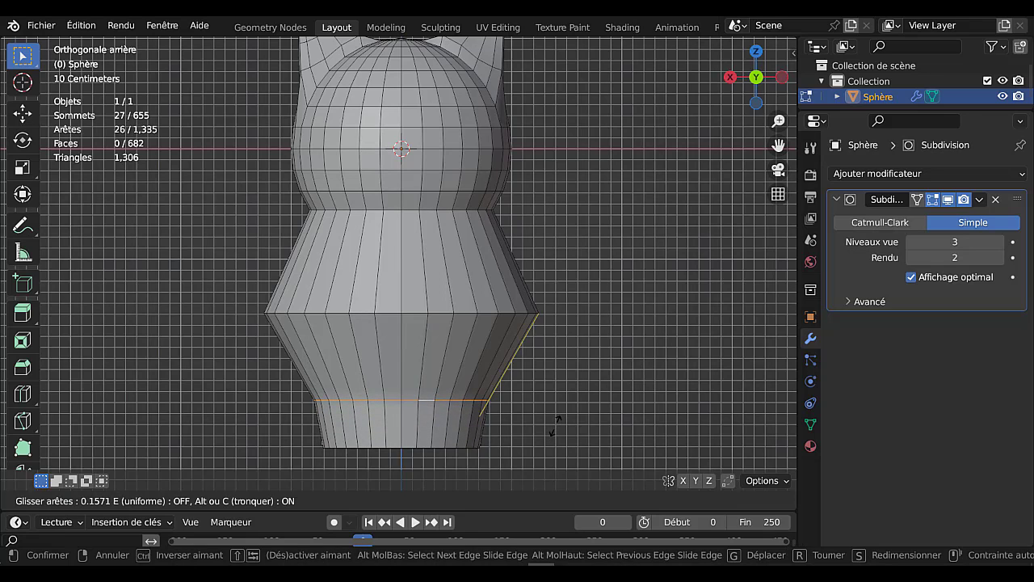
{"action": "left_click", "coordinate": [556, 425]}
{"action": "middle_click_drag", "start_coordinate": [566, 424], "coordinate": [663, 418]}
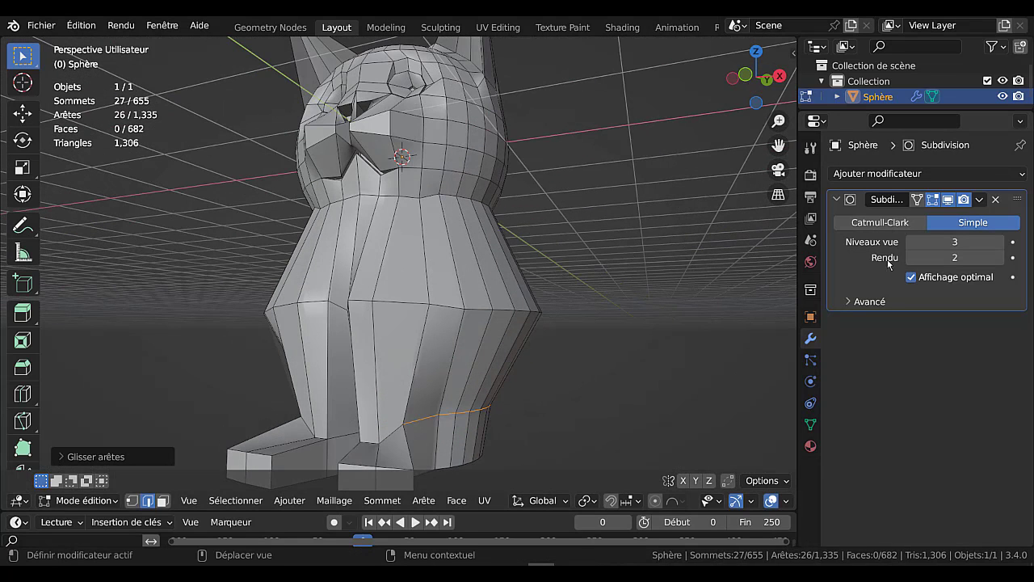
{"action": "left_click", "coordinate": [890, 226]}
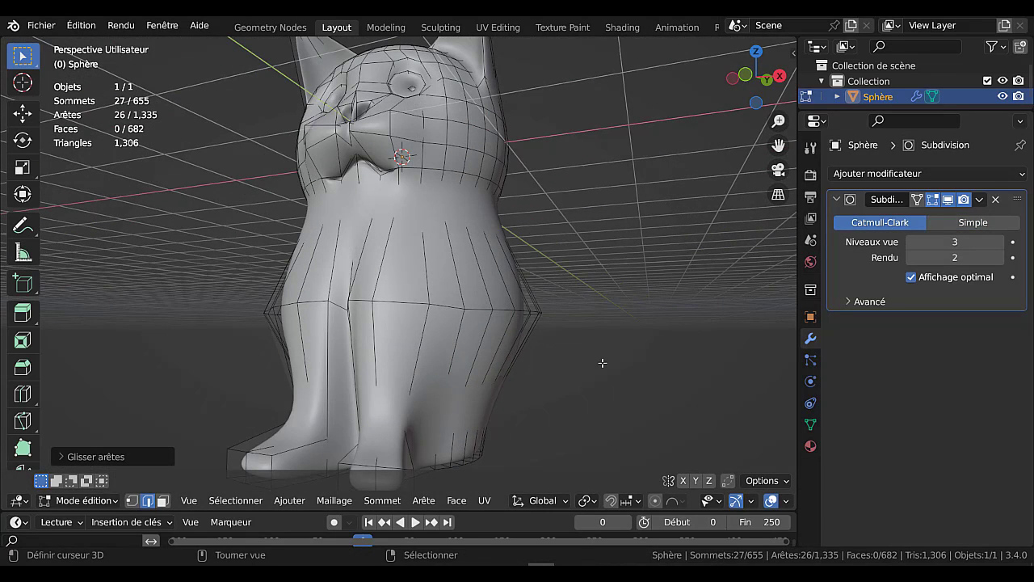
{"action": "scroll", "coordinate": [602, 363], "scroll_direction": "down", "scroll_amount": 1}
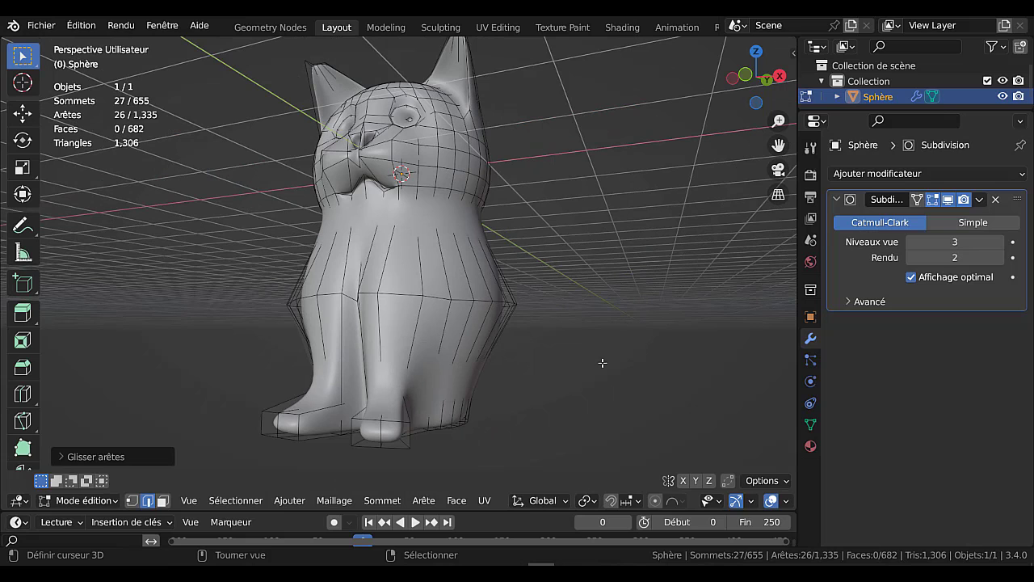
- Using Simple subdivision in the back view, select the two middle faces of the lowest band, and restore Catmull-Clark
{"action": "left_click", "coordinate": [970, 222]}
{"action": "middle_click_drag", "start_coordinate": [788, 356], "coordinate": [515, 420]}
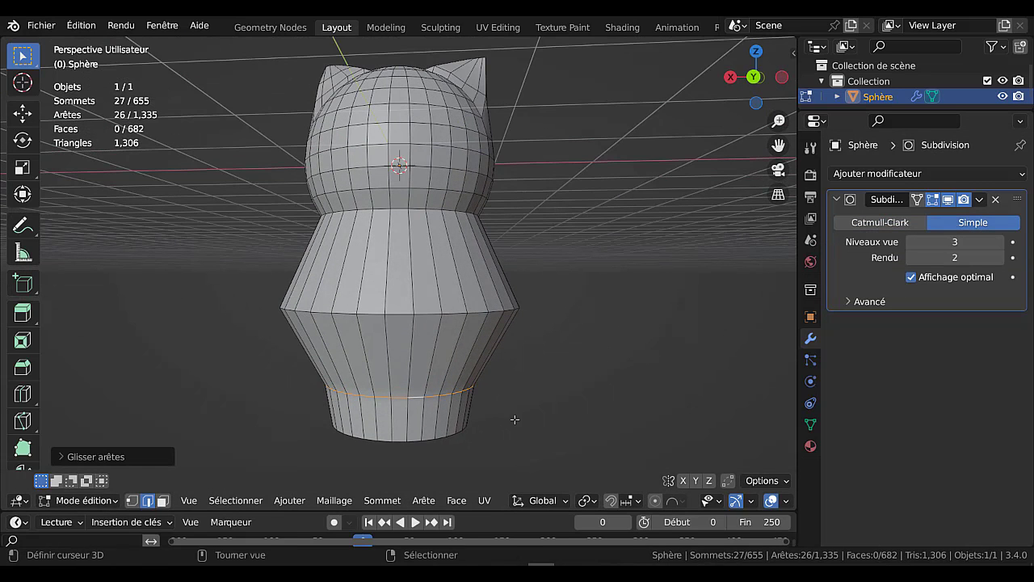
{"action": "key", "text": "ctrl+KP_1"}
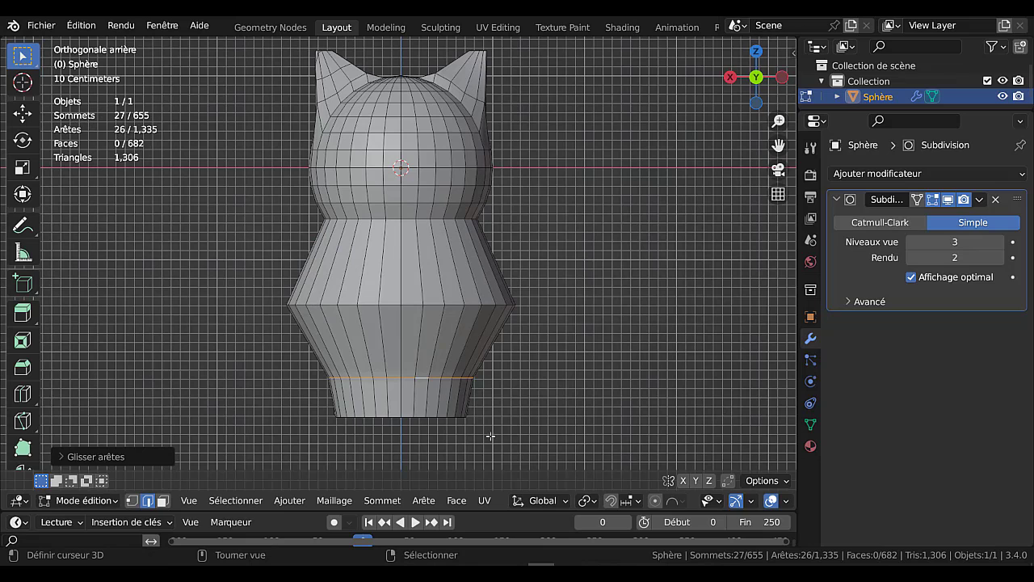
{"action": "left_click", "coordinate": [393, 398]}
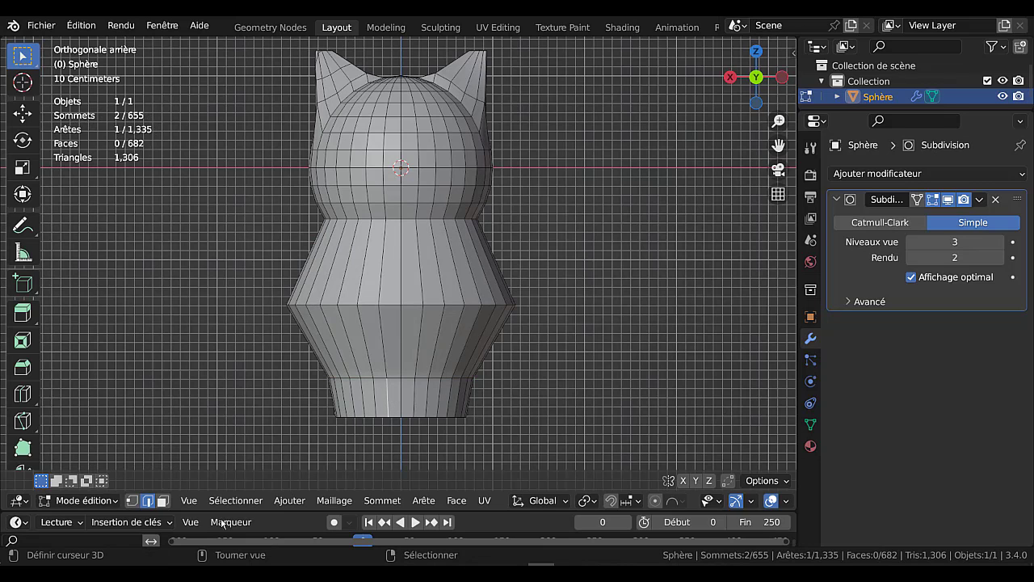
{"action": "left_click", "coordinate": [163, 501]}
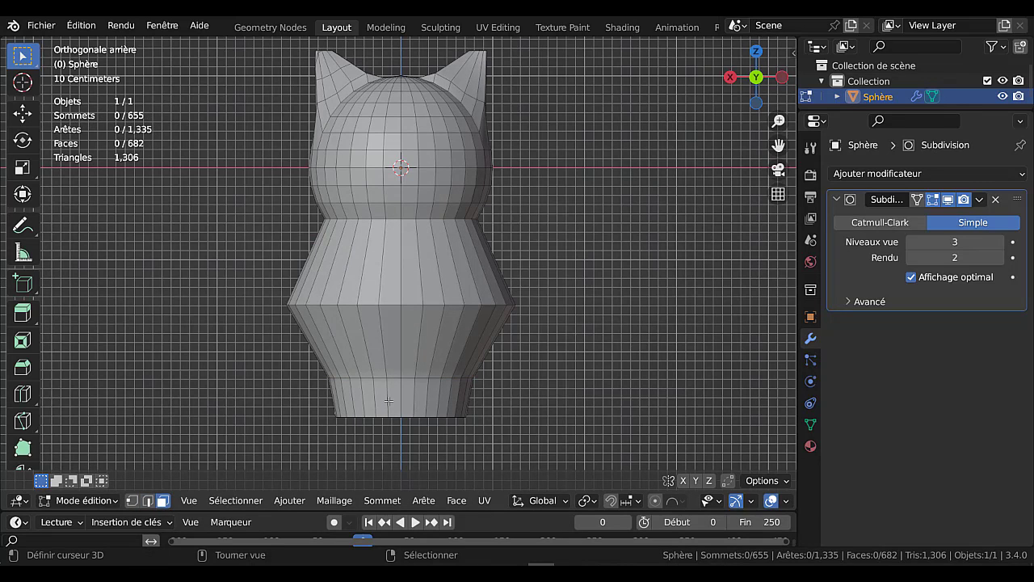
{"action": "left_click", "coordinate": [389, 401]}
{"action": "left_click", "coordinate": [408, 395], "text": "shift"}
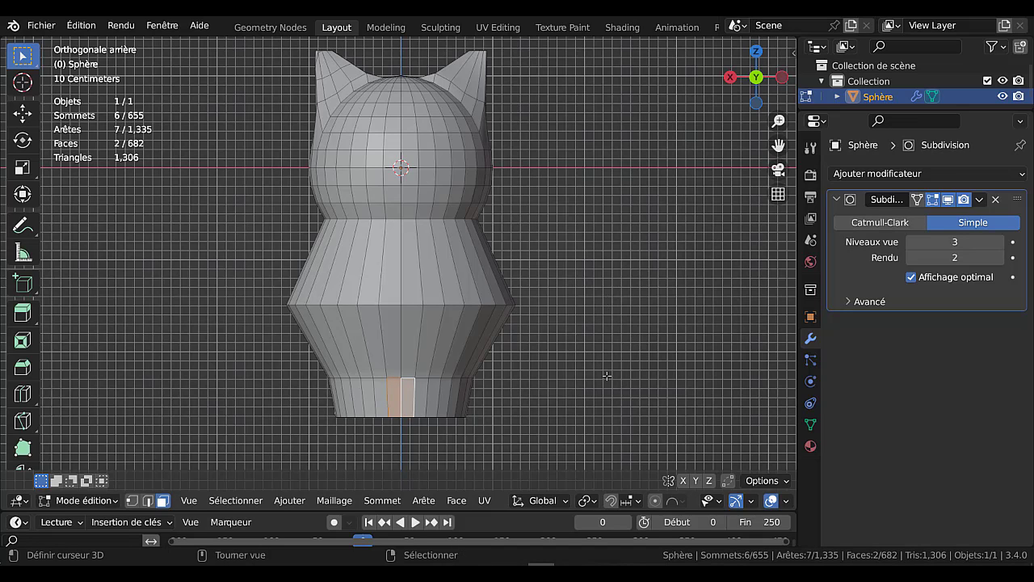
{"action": "left_click", "coordinate": [862, 223]}
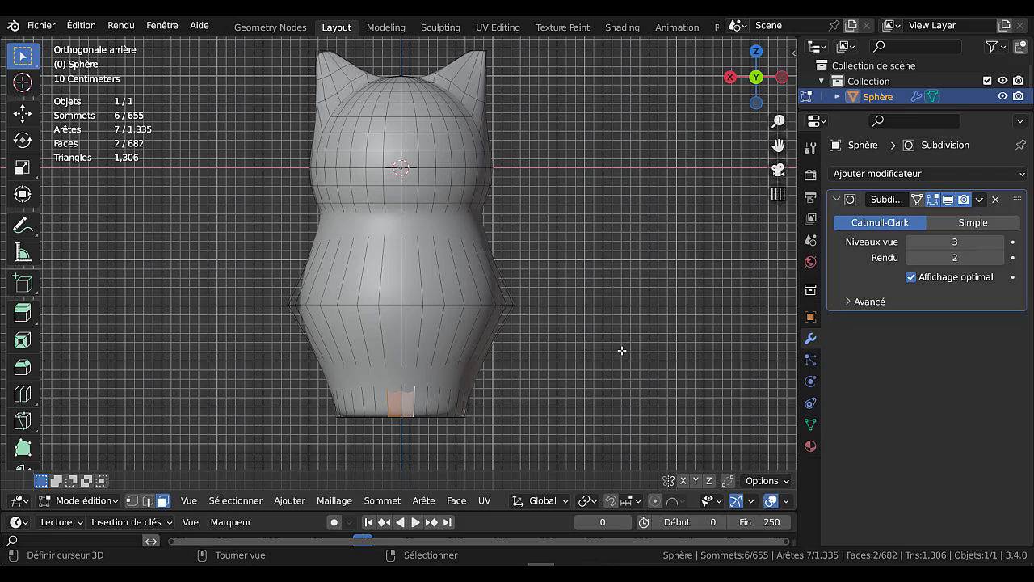
- Extrude the two selected faces from the top view and move them about 0.69 m backward along Y to start the tail
{"action": "key", "text": "KP_7"}
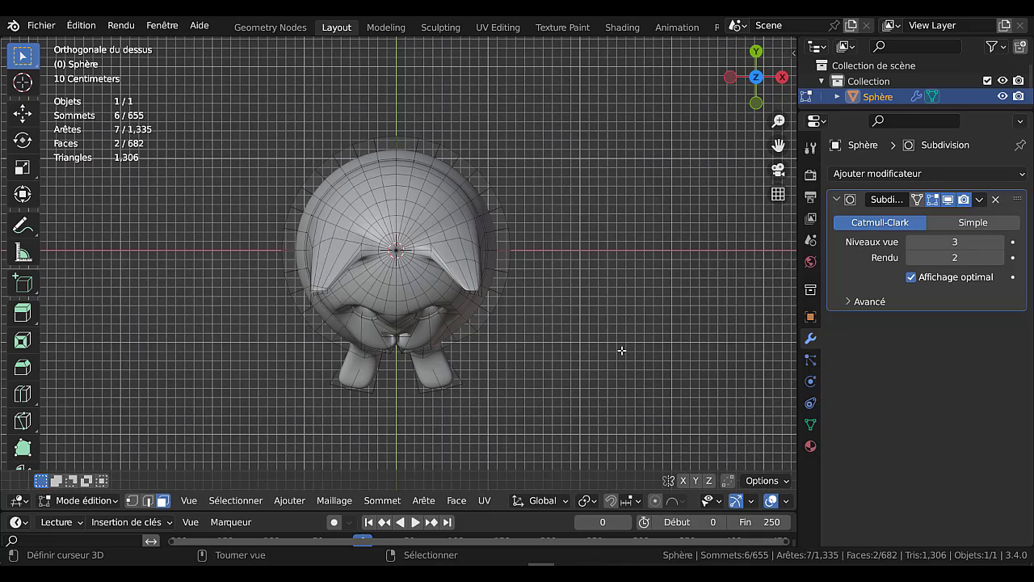
{"action": "middle_click_drag", "start_coordinate": [622, 350], "coordinate": [584, 373], "text": "shift"}
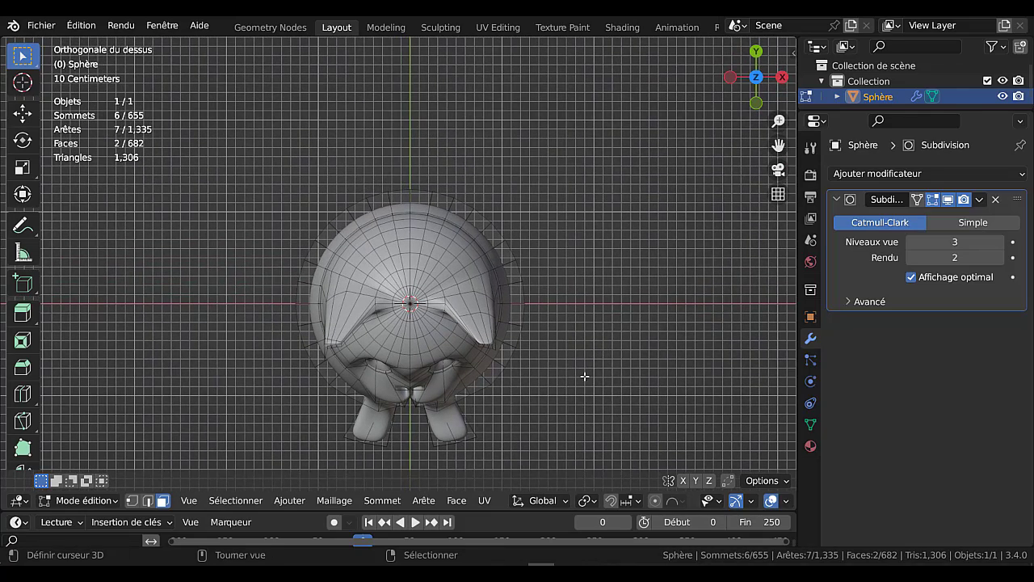
{"action": "key", "text": "e"}
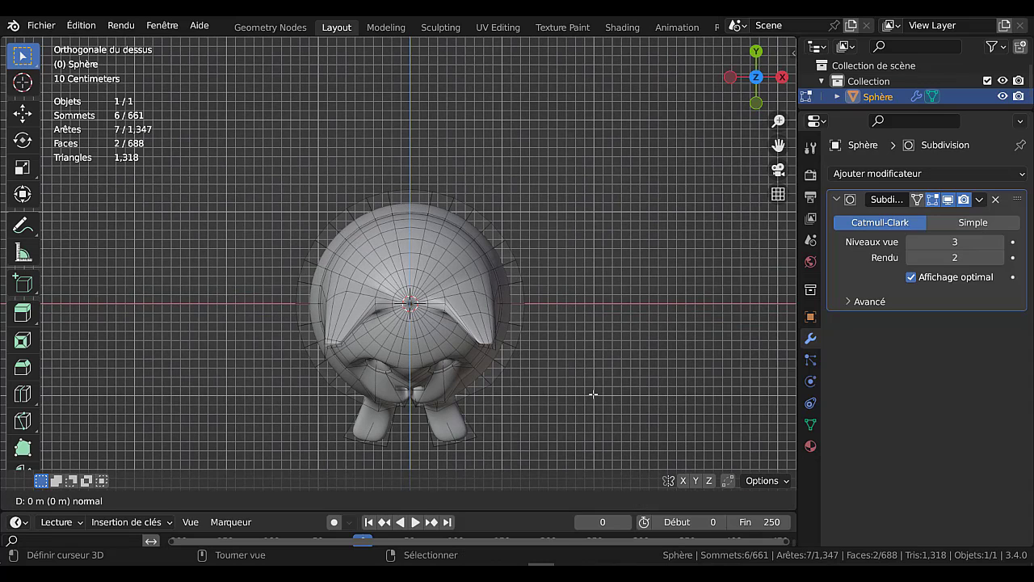
{"action": "key", "text": "g"}
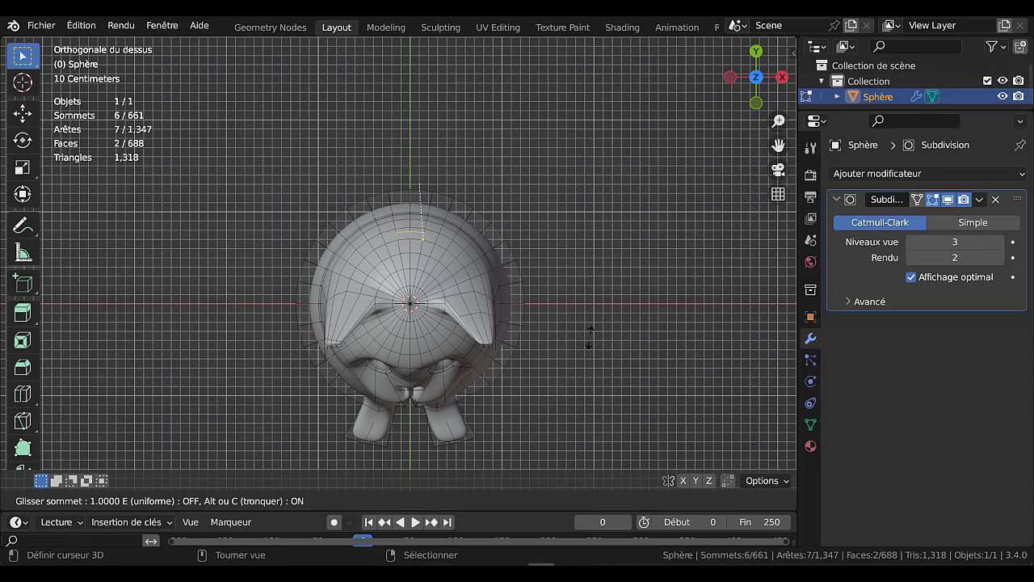
{"action": "left_click", "coordinate": [596, 361]}
{"action": "key", "text": "g"}
{"action": "key", "text": "y"}
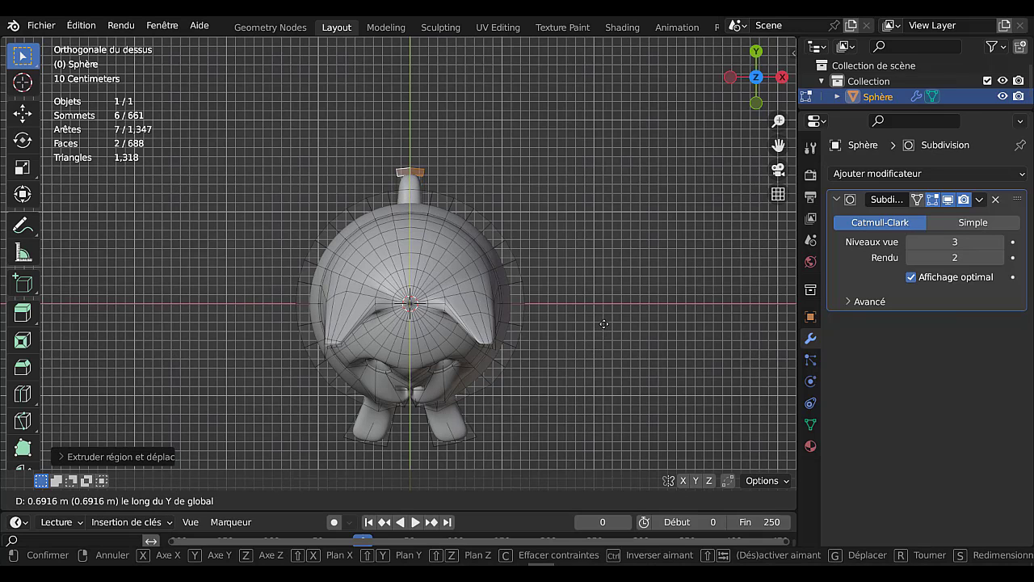
{"action": "left_click", "coordinate": [605, 325]}
- Flatten the tail's end faces by scaling them to 0 along Y, and scale them down slightly
{"action": "middle_click_drag", "start_coordinate": [579, 258], "coordinate": [581, 300], "text": "shift"}
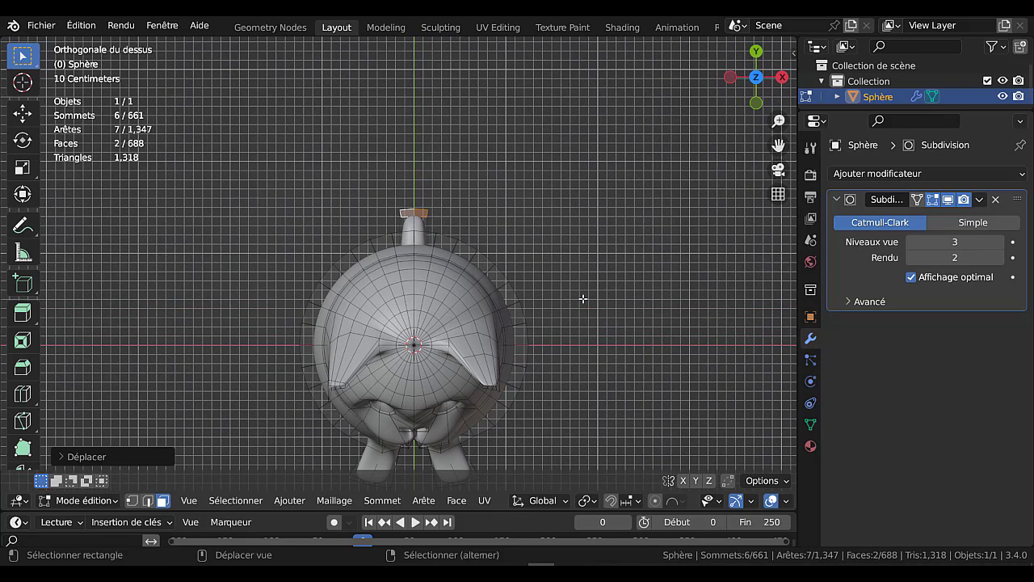
{"action": "key", "text": "g"}
{"action": "key", "text": "y"}
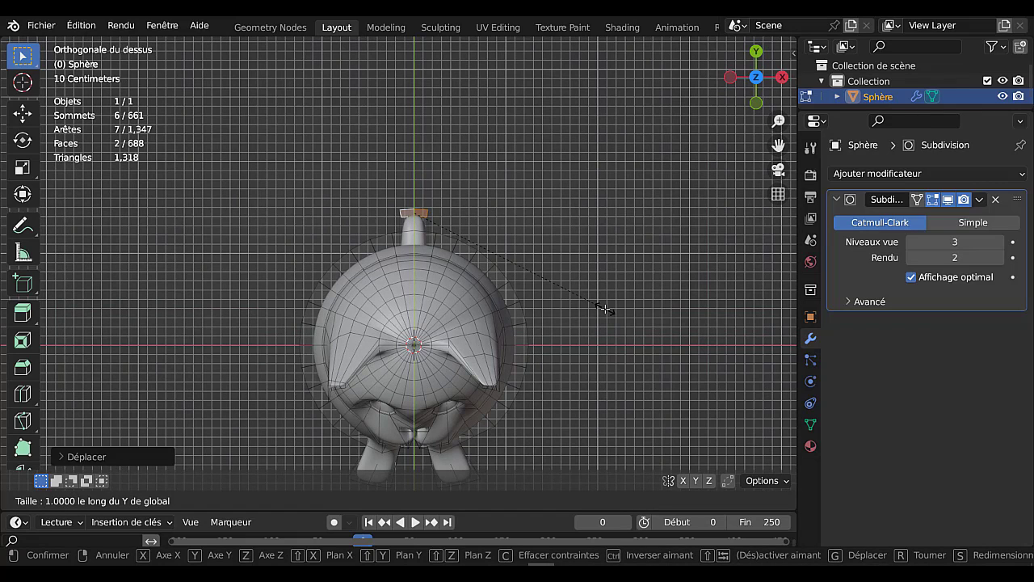
{"action": "type", "text": "0"}
{"action": "key", "text": "Return"}
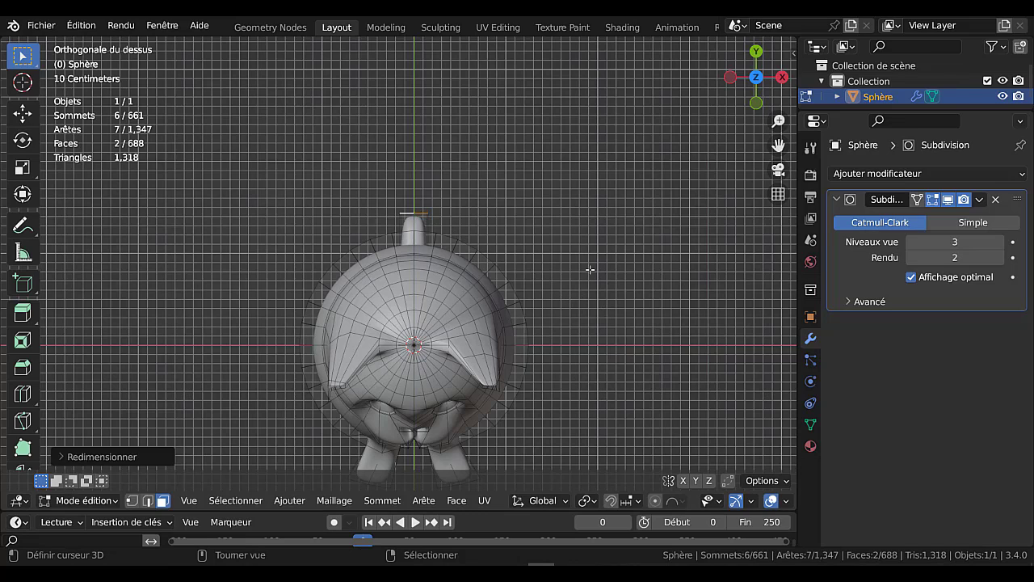
{"action": "key", "text": "s"}
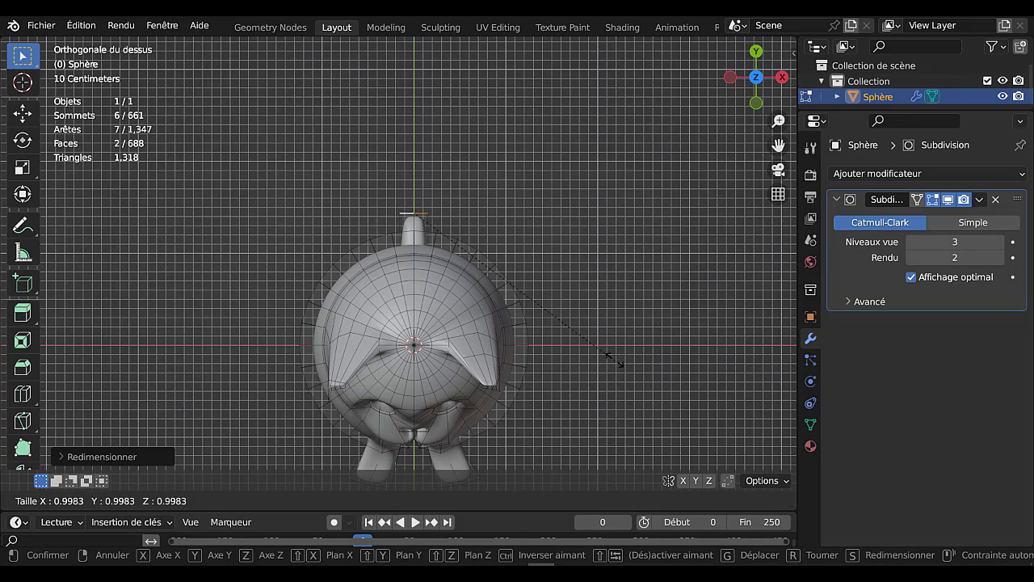
{"action": "key", "text": "Escape"}
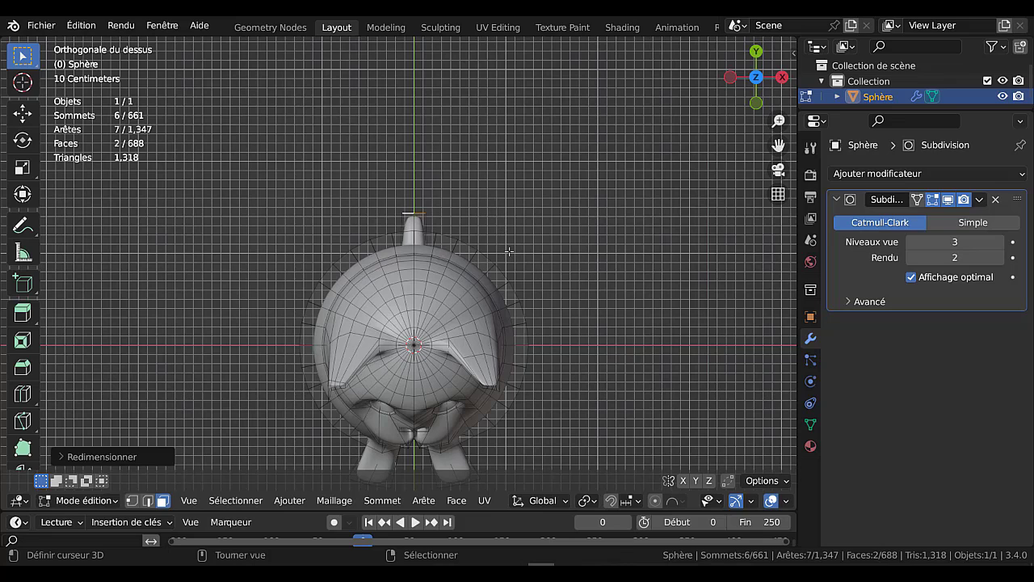
- Move the tail's end faces slightly along positive X and rotate them a little over 30 degrees clockwise in top view
{"action": "key", "text": "g"}
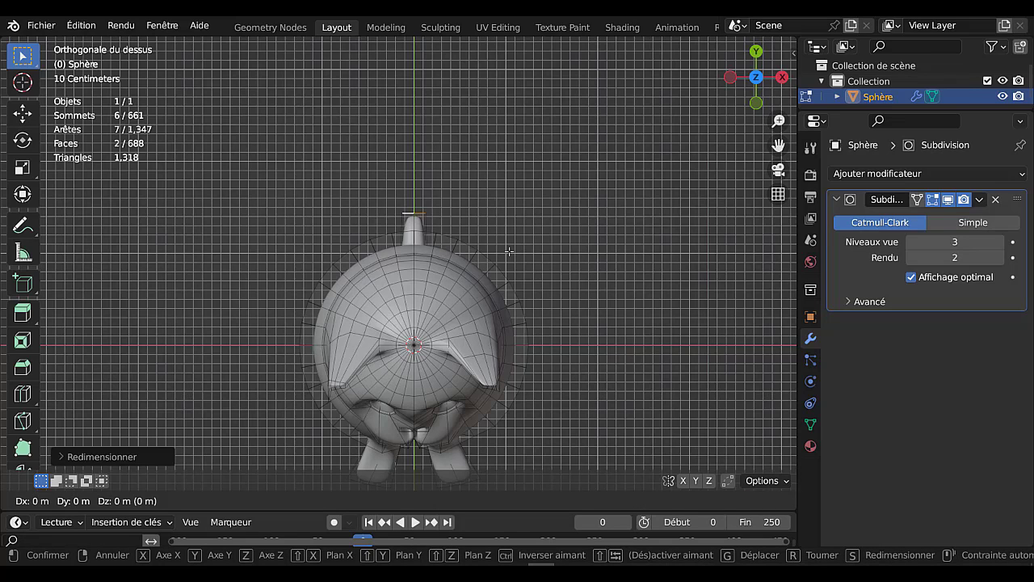
{"action": "key", "text": "x"}
{"action": "left_click", "coordinate": [525, 251]}
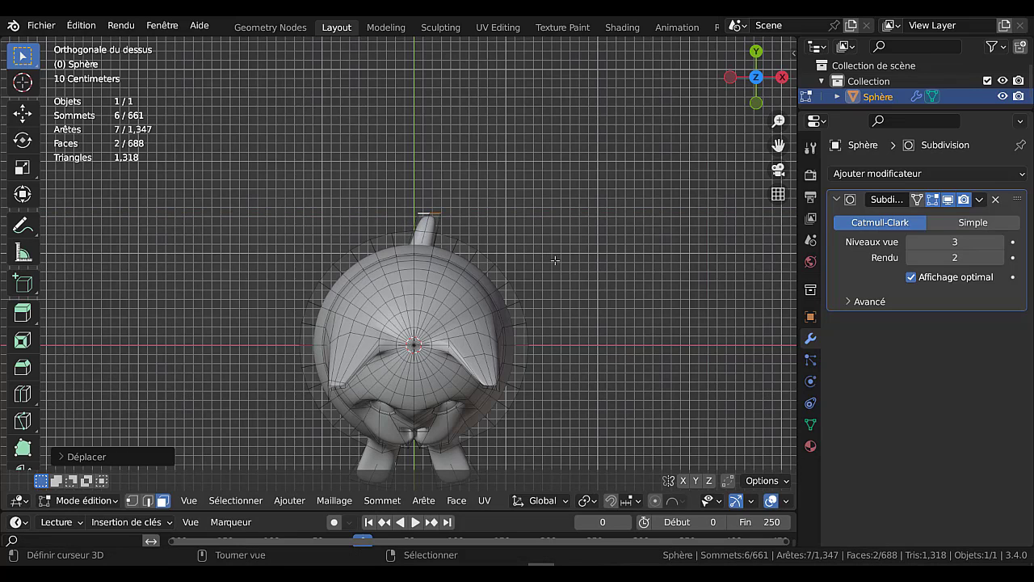
{"action": "key", "text": "r"}
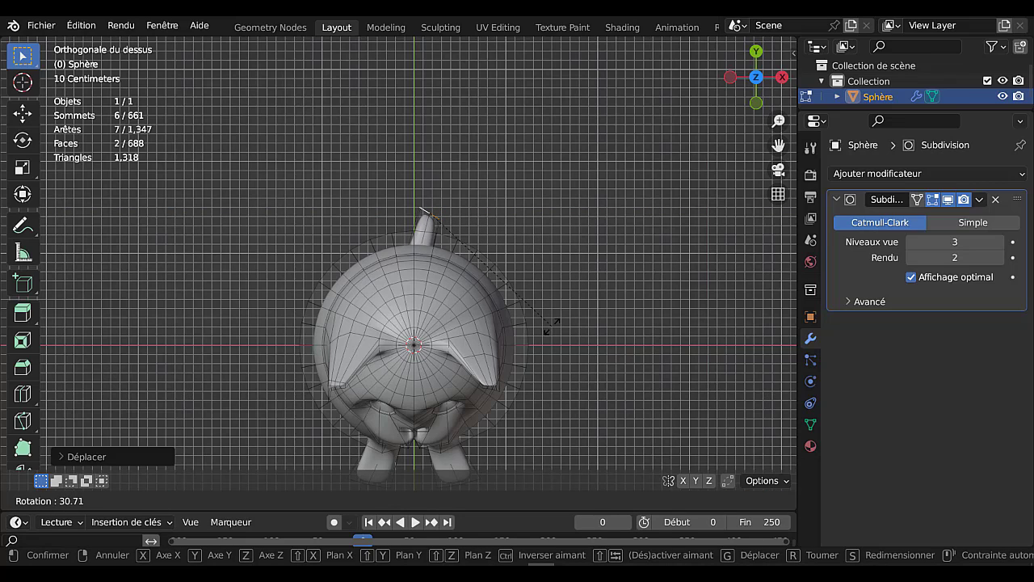
{"action": "left_click", "coordinate": [553, 348]}
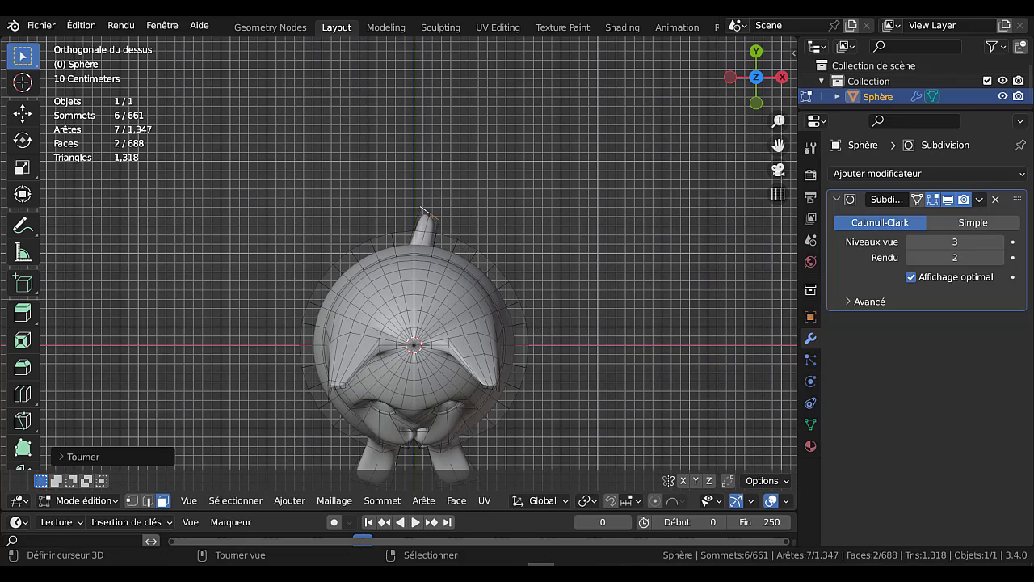
- Extrude the tail's end about 0.3 m along its normal and rotate the new end faces further clockwise
{"action": "key", "text": "e"}
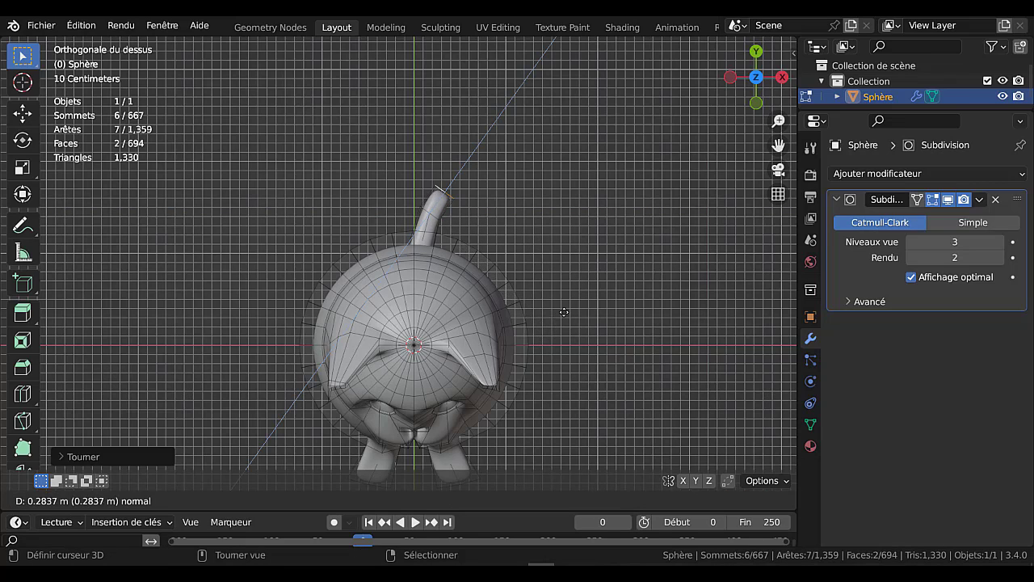
{"action": "left_click", "coordinate": [568, 310]}
{"action": "key", "text": "r"}
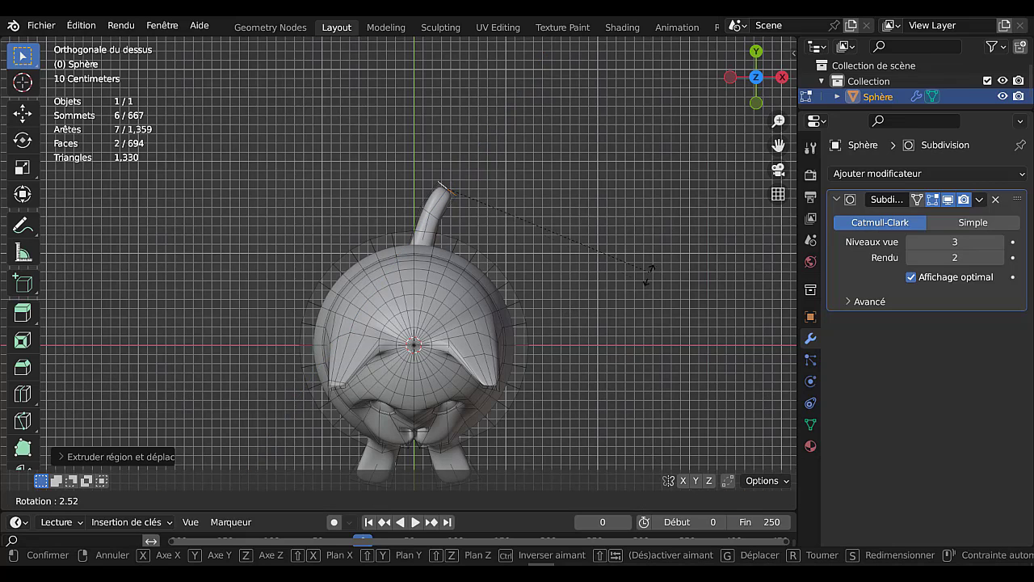
{"action": "left_click", "coordinate": [595, 338]}
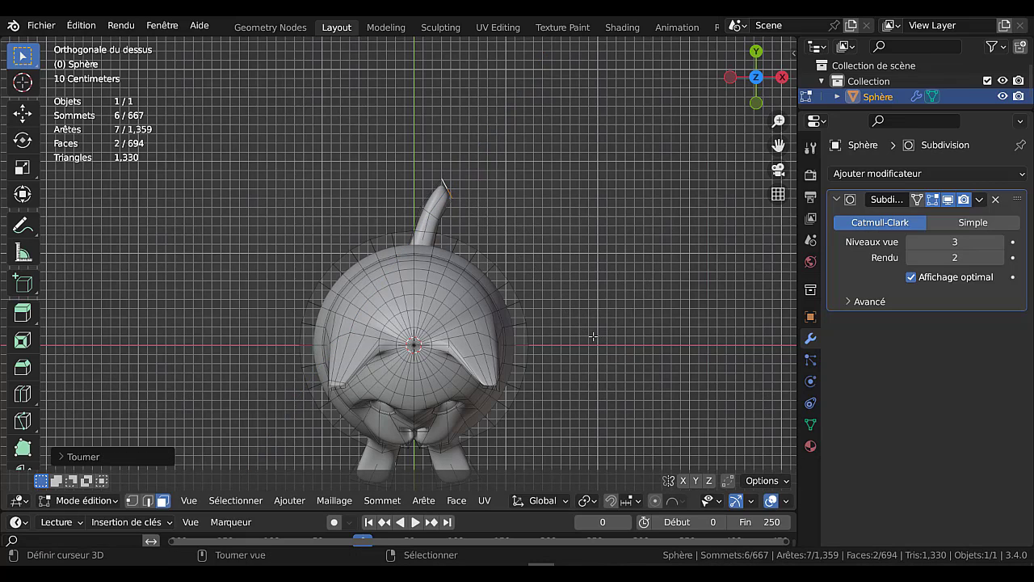
- Move the tail's end faces about 0.11 m along X and 0.13 m toward negative Y, and scale them down slightly
{"action": "key", "text": "g"}
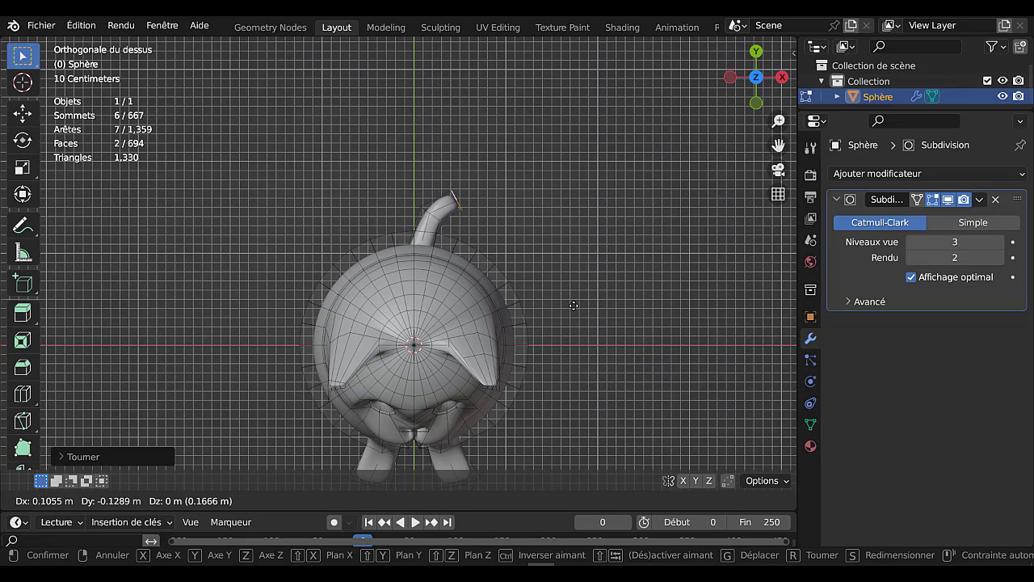
{"action": "left_click", "coordinate": [574, 305]}
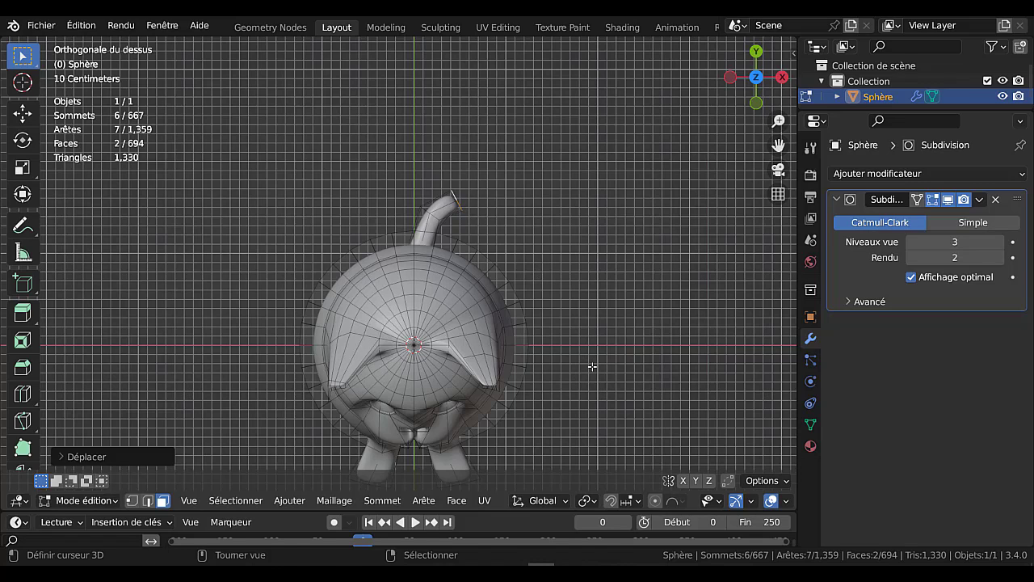
{"action": "key", "text": "s"}
{"action": "left_click", "coordinate": [570, 339]}
- Extrude the tail's end along its normal, shifting the new faces about 0.19 m toward negative Y and rotating them clockwise
{"action": "key", "text": "e"}
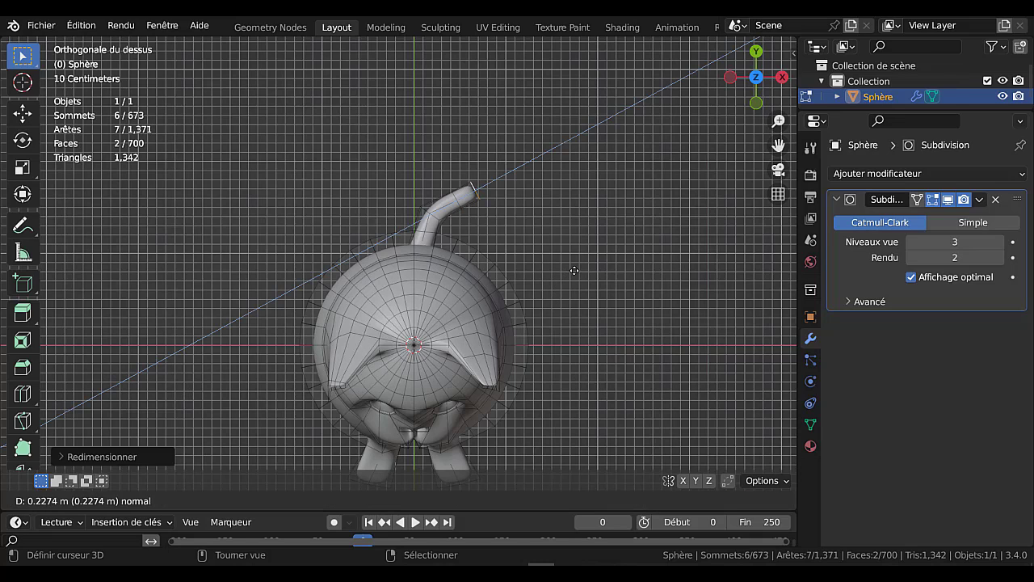
{"action": "left_click", "coordinate": [582, 263]}
{"action": "key", "text": "g"}
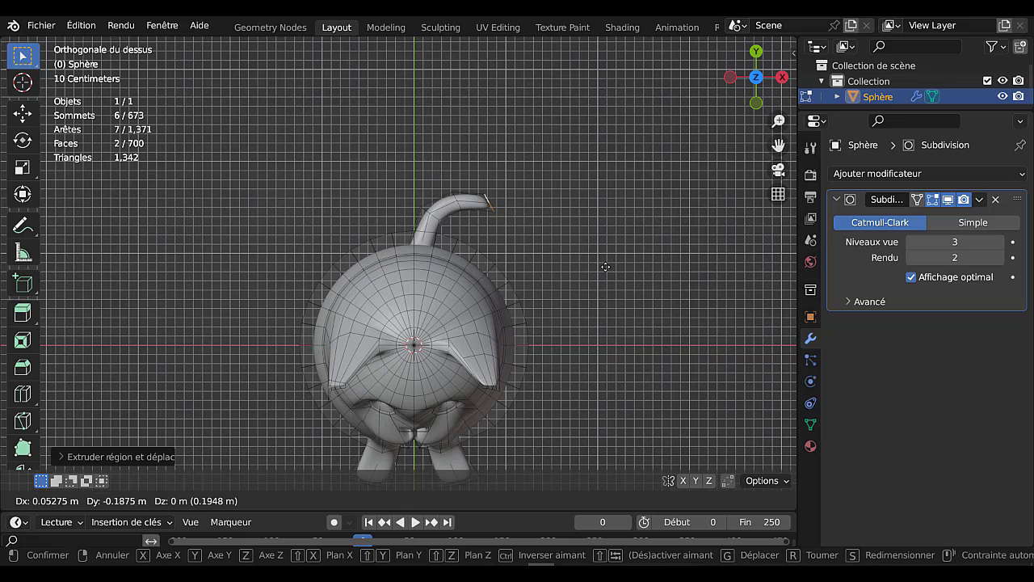
{"action": "left_click", "coordinate": [605, 265]}
{"action": "key", "text": "r"}
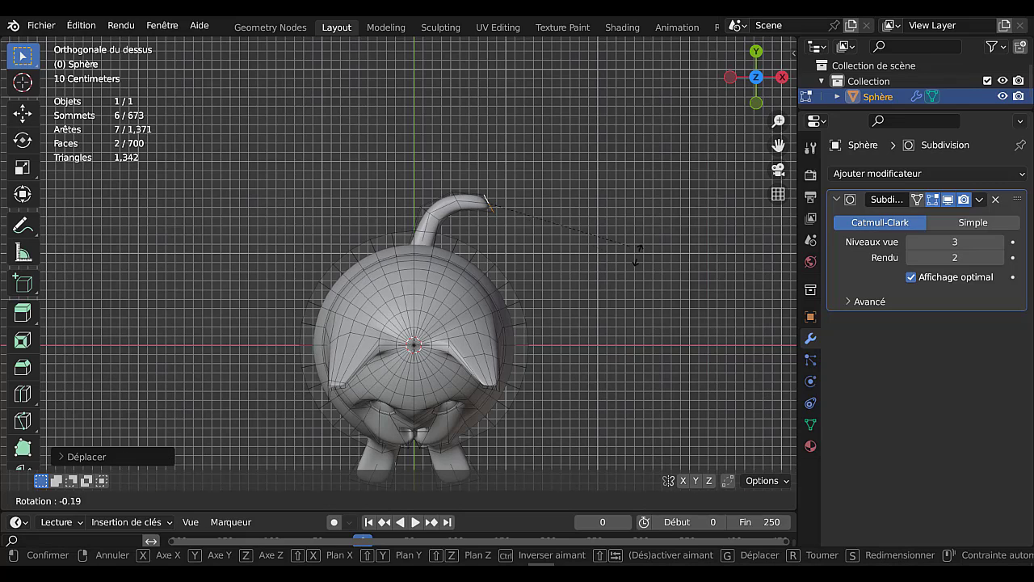
{"action": "left_click", "coordinate": [498, 307]}
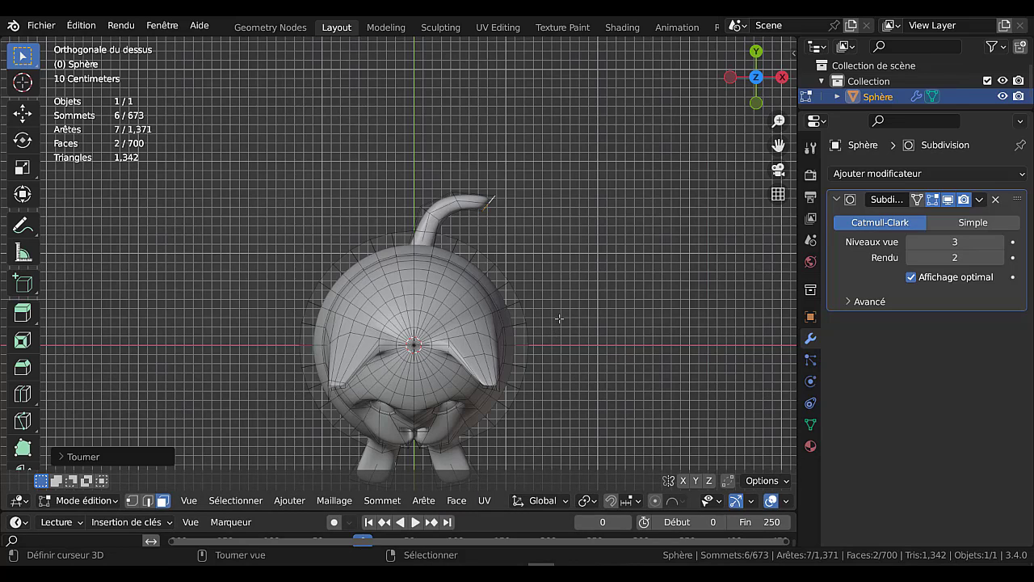
{"action": "key", "text": "e"}
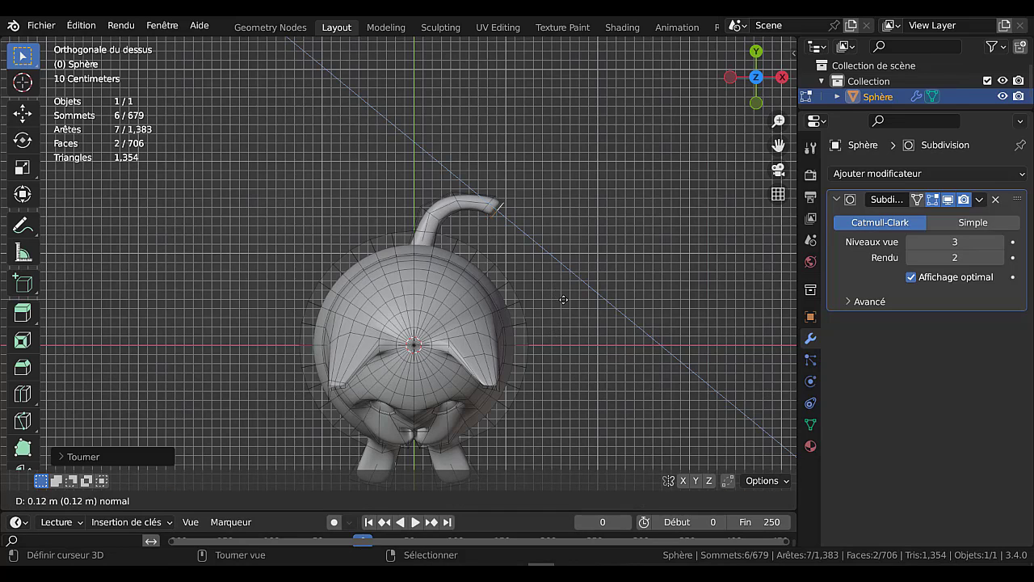
{"action": "left_click", "coordinate": [597, 336]}
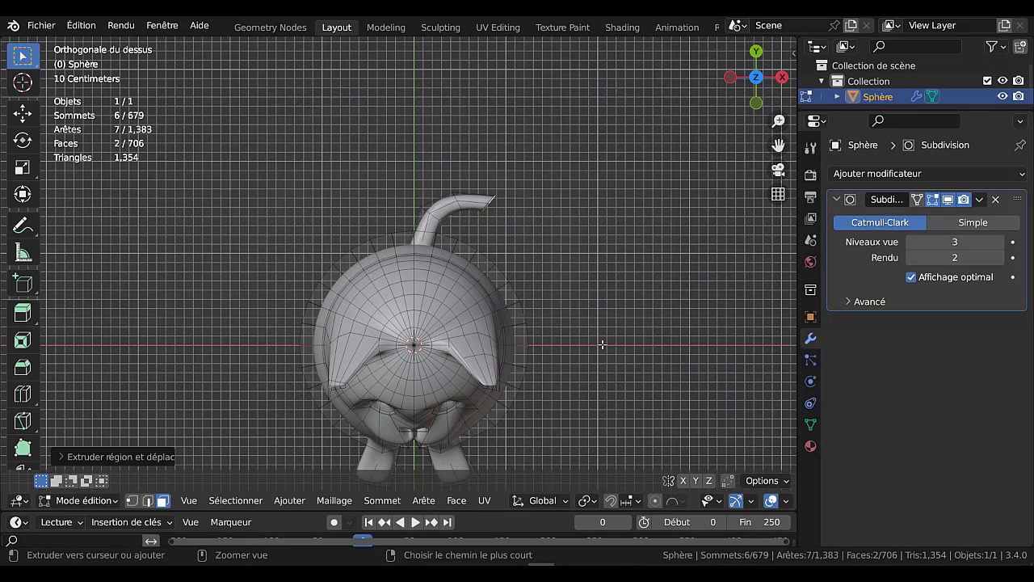
{"action": "key", "text": "ctrl+z"}
- Scale the tail's end faces down slightly and extrude them about 0.38 m along their normal
{"action": "key", "text": "s"}
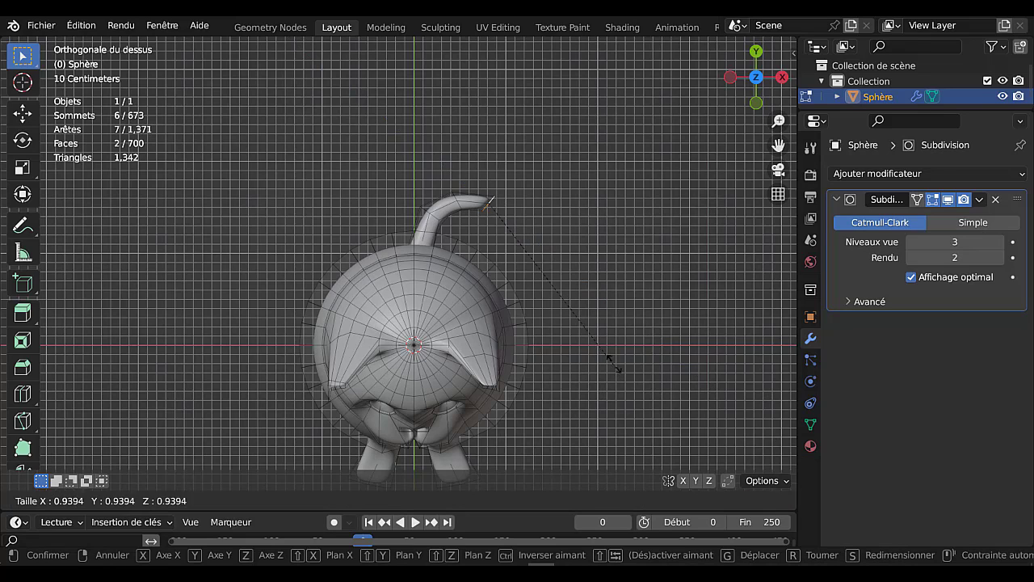
{"action": "left_click", "coordinate": [599, 346]}
{"action": "key", "text": "e"}
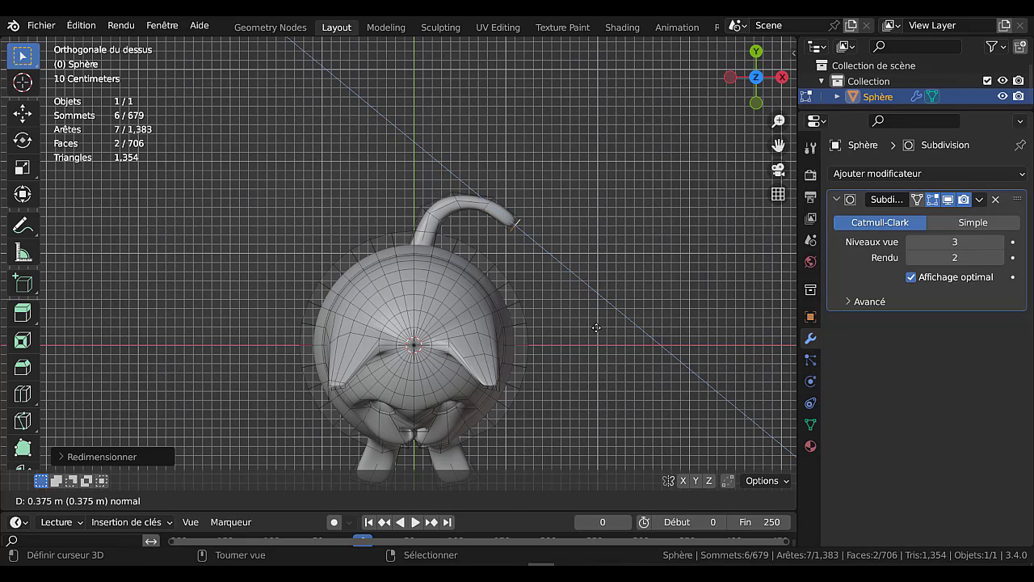
{"action": "left_click", "coordinate": [595, 326]}
- Move the tail's end faces about 0.16 m toward negative Y and rotate them clockwise until they lie parallel to the X axis
{"action": "key", "text": "g"}
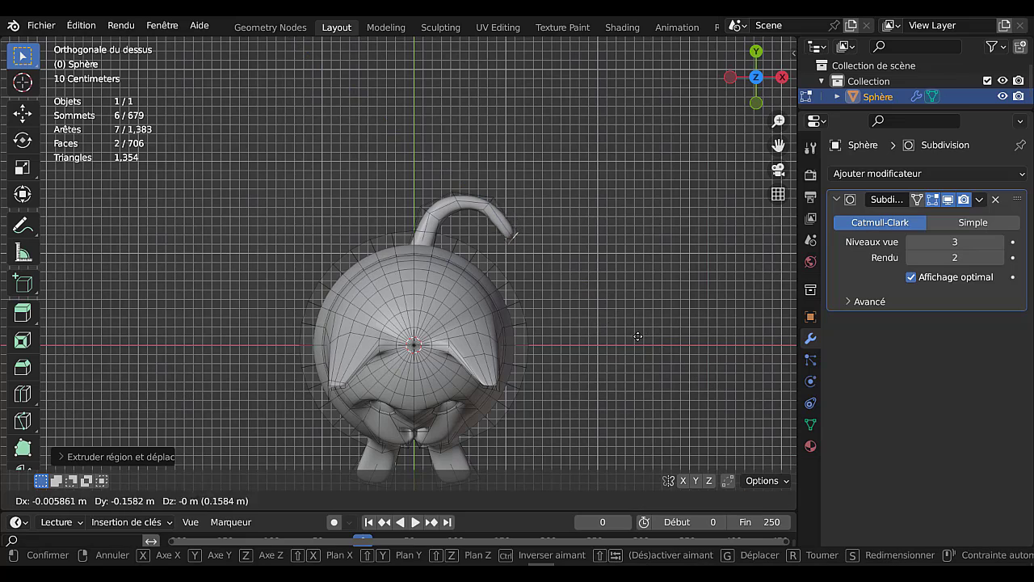
{"action": "left_click", "coordinate": [635, 334]}
{"action": "key", "text": "r"}
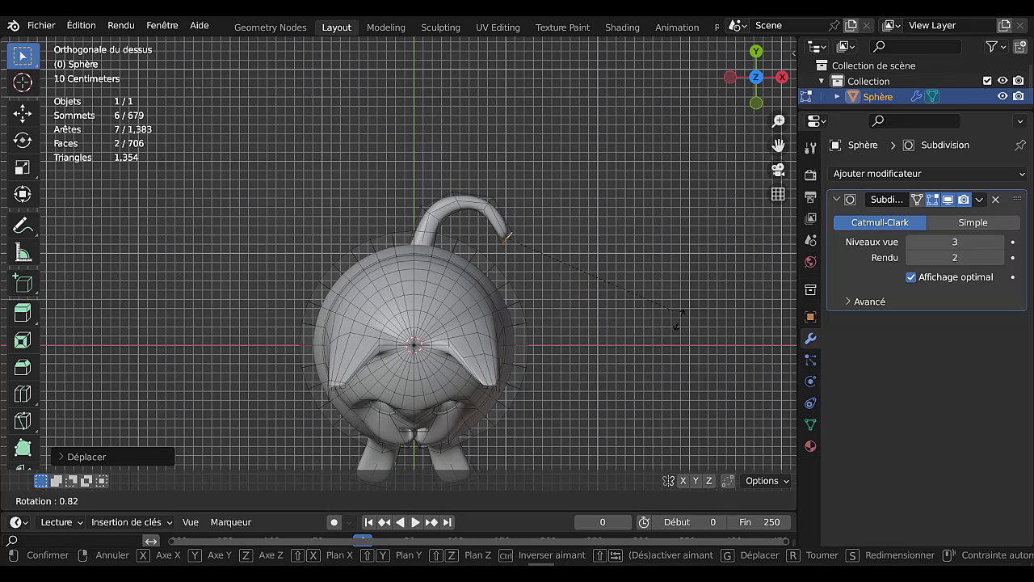
{"action": "left_click", "coordinate": [558, 398]}
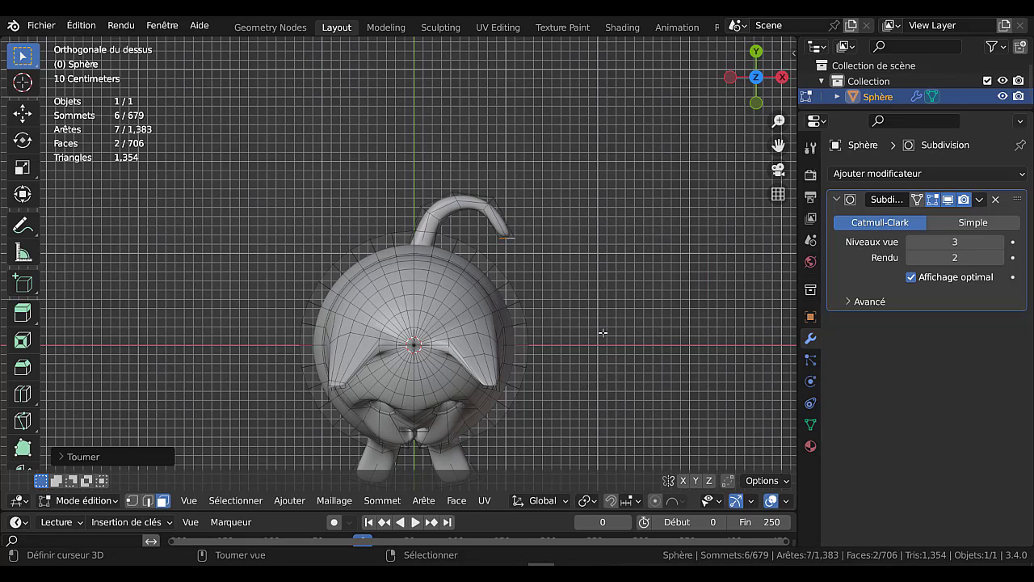
- Scale down the tail's end faces, and extrude them about 0.33 m along their normal with a narrower tip
{"action": "key", "text": "s"}
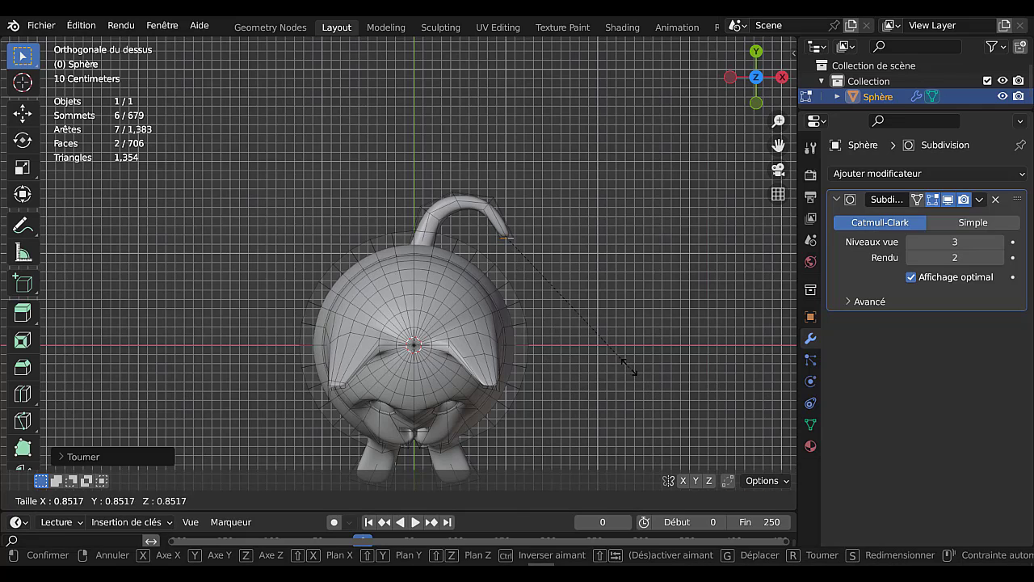
{"action": "left_click", "coordinate": [625, 343]}
{"action": "key", "text": "e"}
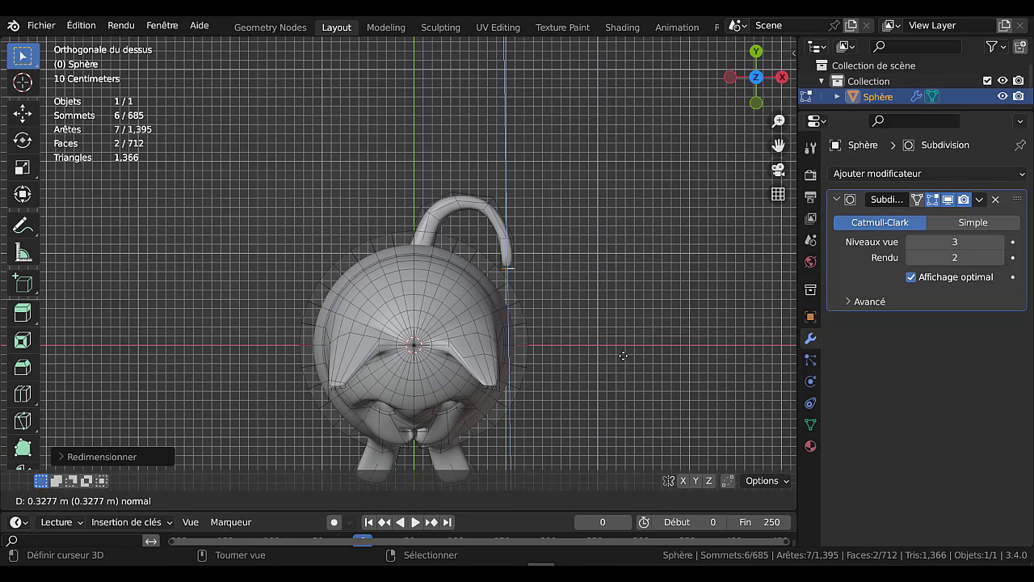
{"action": "left_click", "coordinate": [624, 355]}
{"action": "key", "text": "s"}
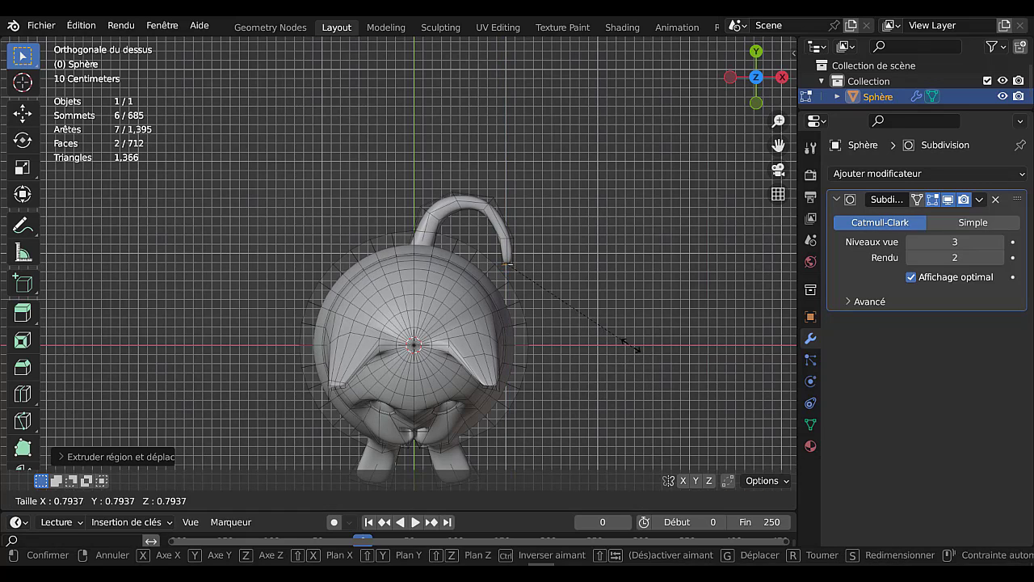
{"action": "left_click", "coordinate": [610, 324]}
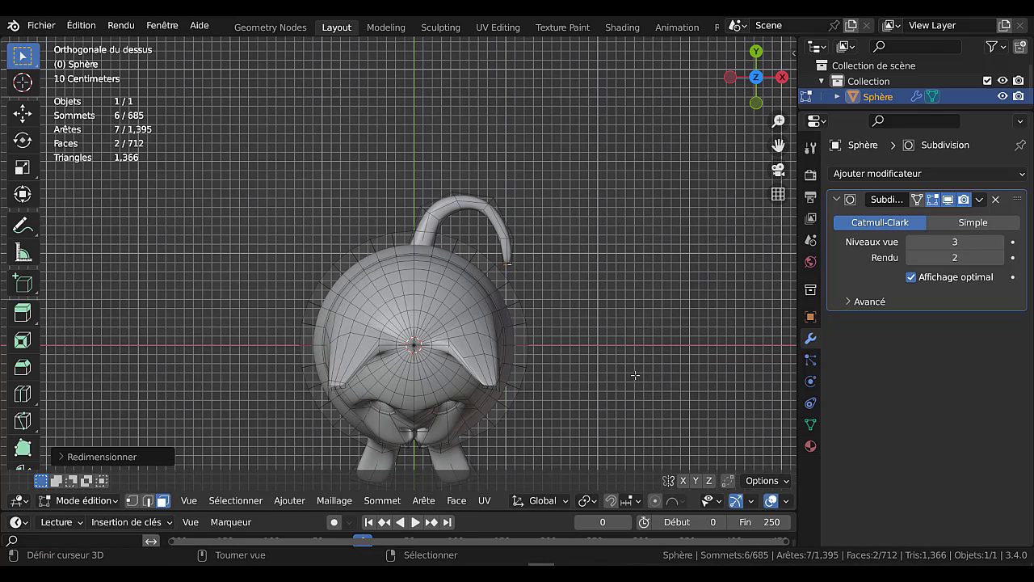
- Raise the tail's tip faces along Z so the tip curls upward, and check the tail from behind in Object Mode
{"action": "middle_click_drag", "start_coordinate": [635, 374], "coordinate": [518, 384]}
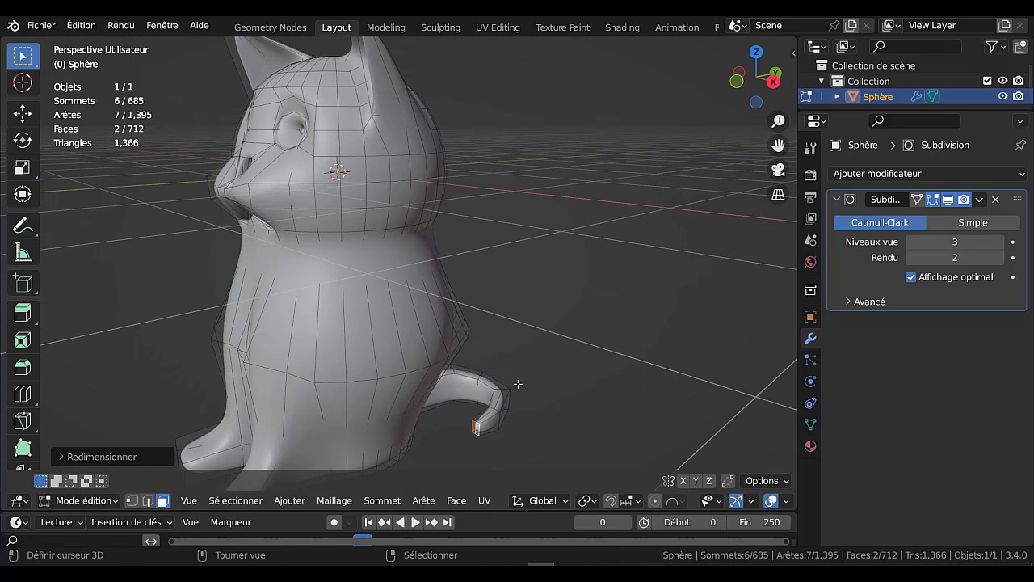
{"action": "key", "text": "g"}
{"action": "key", "text": "z"}
{"action": "left_click", "coordinate": [564, 393]}
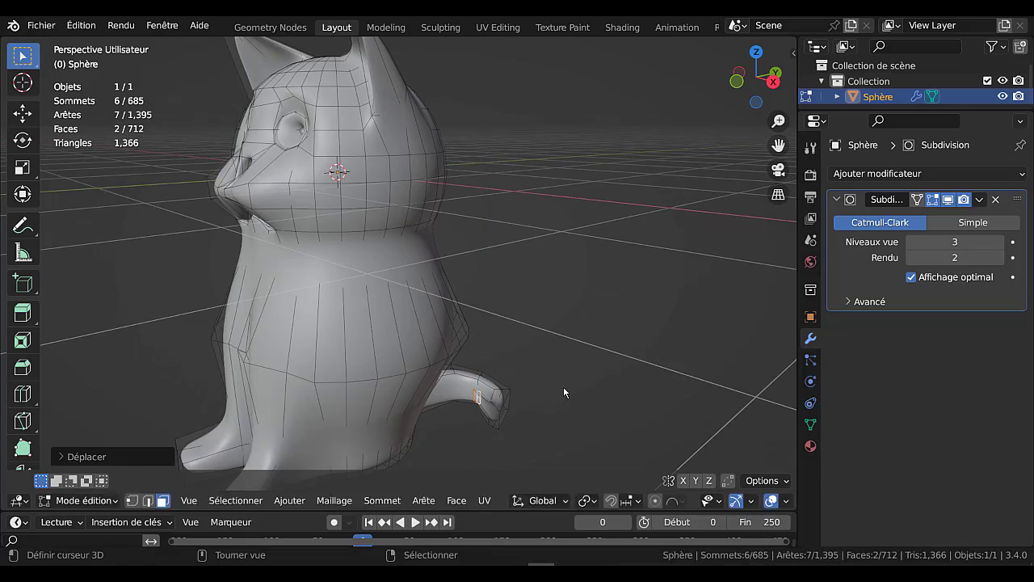
{"action": "key", "text": "Tab"}
{"action": "middle_click_drag", "start_coordinate": [564, 393], "coordinate": [334, 382]}
{"action": "key", "text": "Tab"}
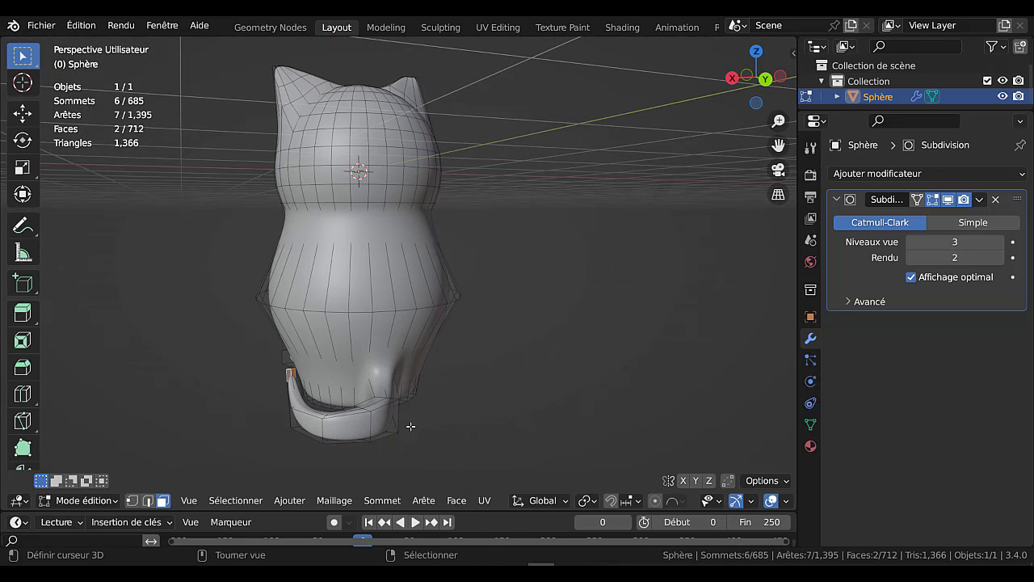
- Select eight faces from the tail's tip along its upper inner side toward the base and move them slightly along Z
{"action": "middle_click_drag", "start_coordinate": [410, 426], "coordinate": [460, 430]}
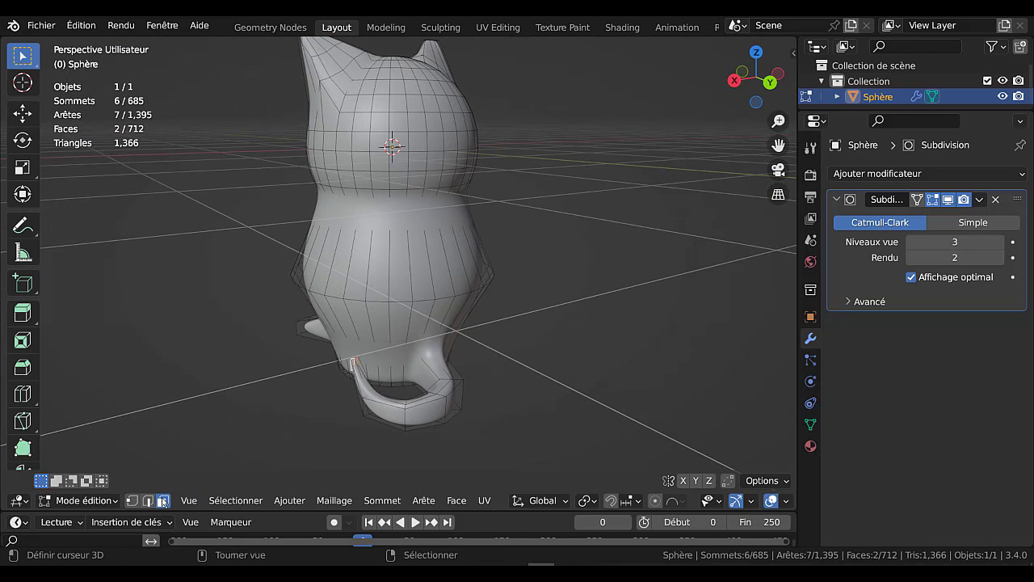
{"action": "left_click", "coordinate": [361, 389]}
{"action": "left_click", "coordinate": [366, 385], "text": "shift"}
{"action": "left_click", "coordinate": [408, 397], "text": "shift"}
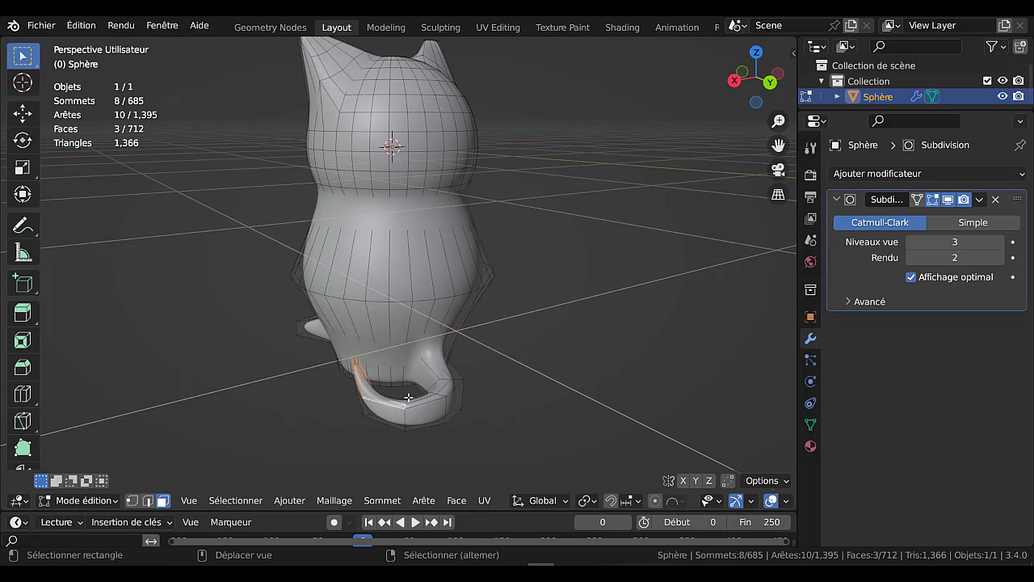
{"action": "middle_click_drag", "start_coordinate": [425, 403], "coordinate": [437, 449]}
{"action": "left_click", "coordinate": [407, 404], "text": "shift"}
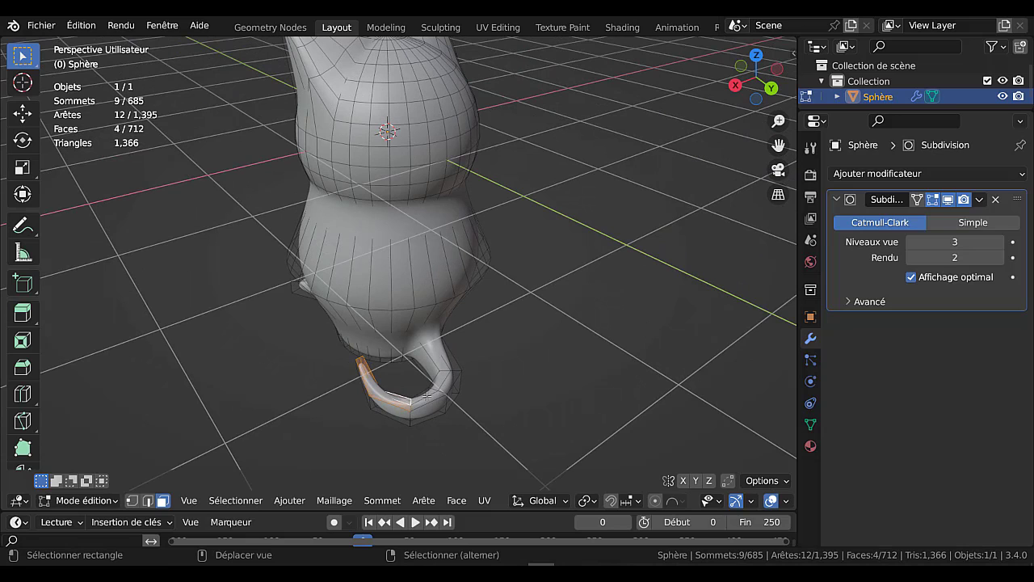
{"action": "left_click", "coordinate": [428, 397], "text": "shift"}
{"action": "left_click", "coordinate": [440, 389], "text": "shift"}
{"action": "left_click", "coordinate": [447, 385], "text": "shift"}
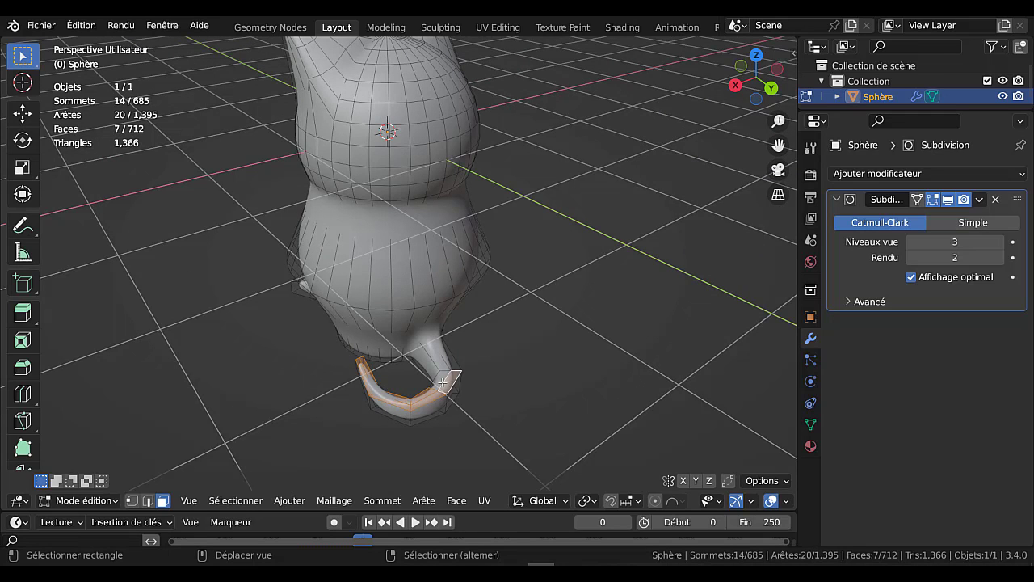
{"action": "left_click", "coordinate": [450, 380], "text": "shift"}
{"action": "middle_click_drag", "start_coordinate": [531, 396], "coordinate": [528, 370]}
{"action": "key", "text": "g"}
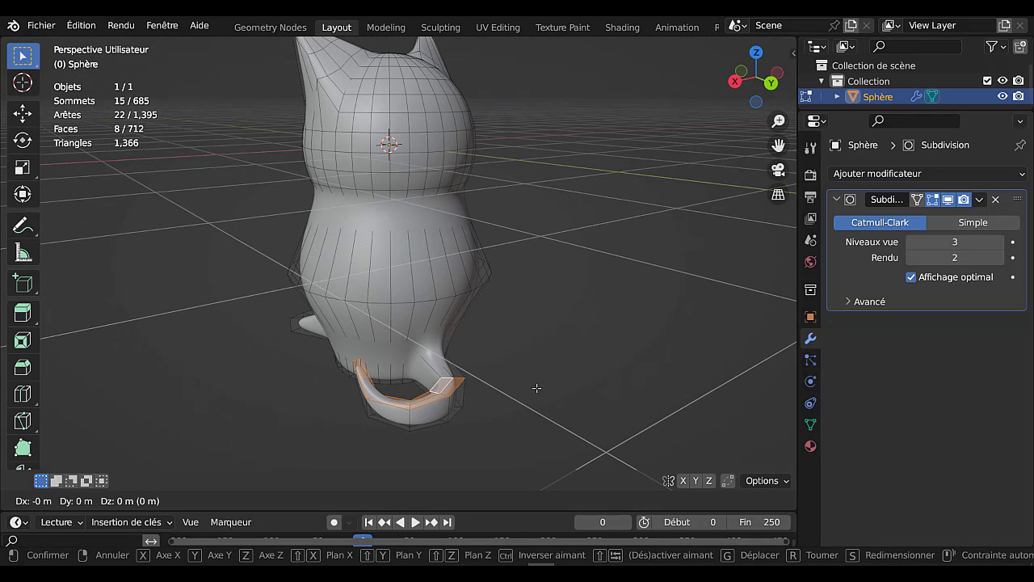
{"action": "key", "text": "z"}
{"action": "left_click", "coordinate": [537, 396]}
- Examine the cat's overall shape from the back and front, alternating between Object Mode and Edit Mode
{"action": "key", "text": "Tab"}
{"action": "middle_click_drag", "start_coordinate": [499, 399], "coordinate": [666, 370]}
{"action": "scroll", "coordinate": [452, 369], "scroll_direction": "down", "scroll_amount": 3}
{"action": "middle_click_drag", "start_coordinate": [453, 368], "coordinate": [569, 386]}
{"action": "key", "text": "Tab"}
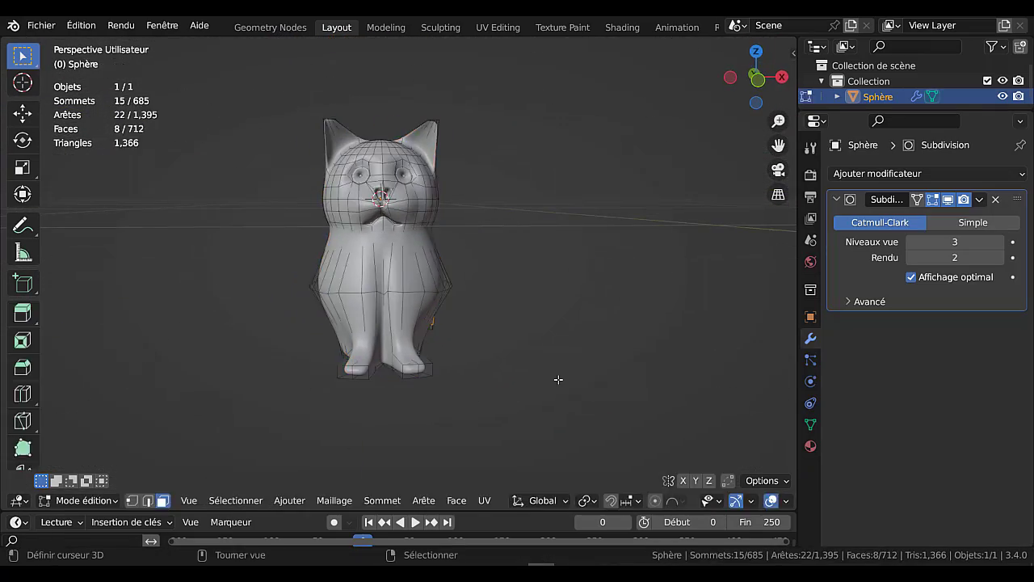
{"action": "key", "text": "Tab"}
{"action": "key", "text": "Tab"}
{"action": "middle_click_drag", "start_coordinate": [524, 348], "coordinate": [505, 368]}
{"action": "key", "text": "Tab"}
{"action": "key", "text": "Tab"}
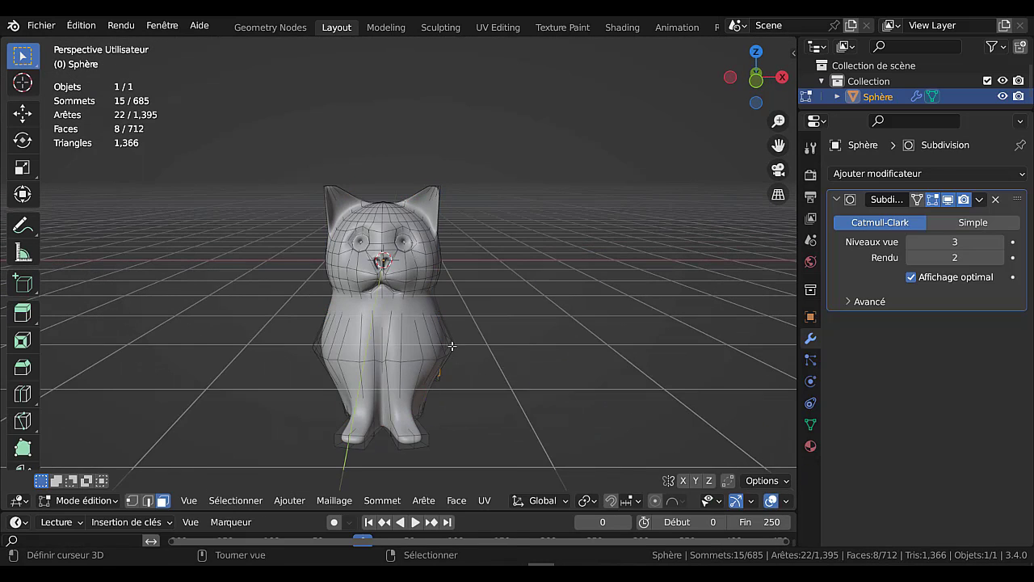
- Select the neck edge loop with Subdivision briefly set to Simple, restore Catmull-Clark, and scale the loop to about 0.55 to narrow the neck
{"action": "scroll", "coordinate": [453, 346], "scroll_direction": "up", "scroll_amount": 3}
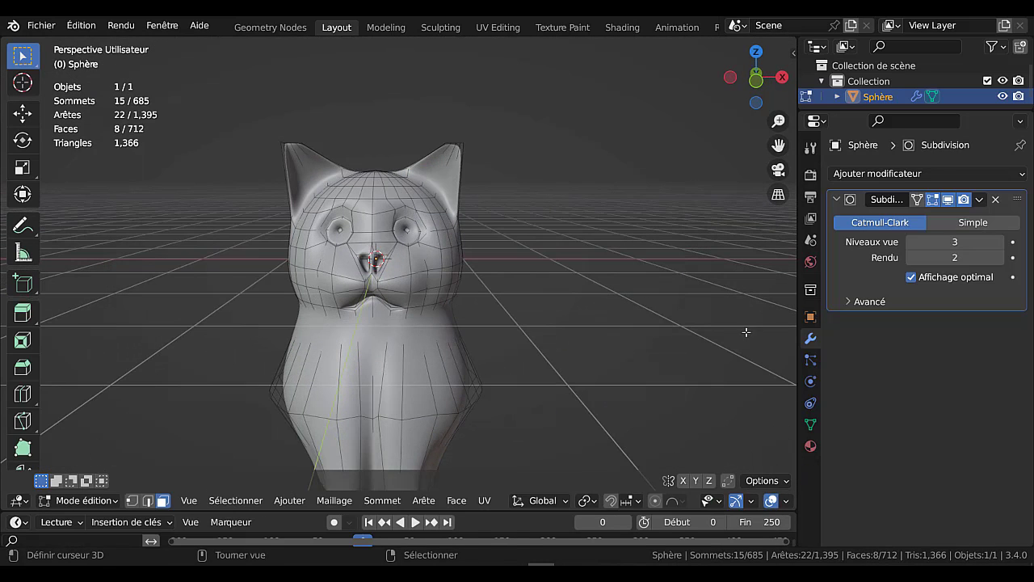
{"action": "left_click", "coordinate": [973, 222]}
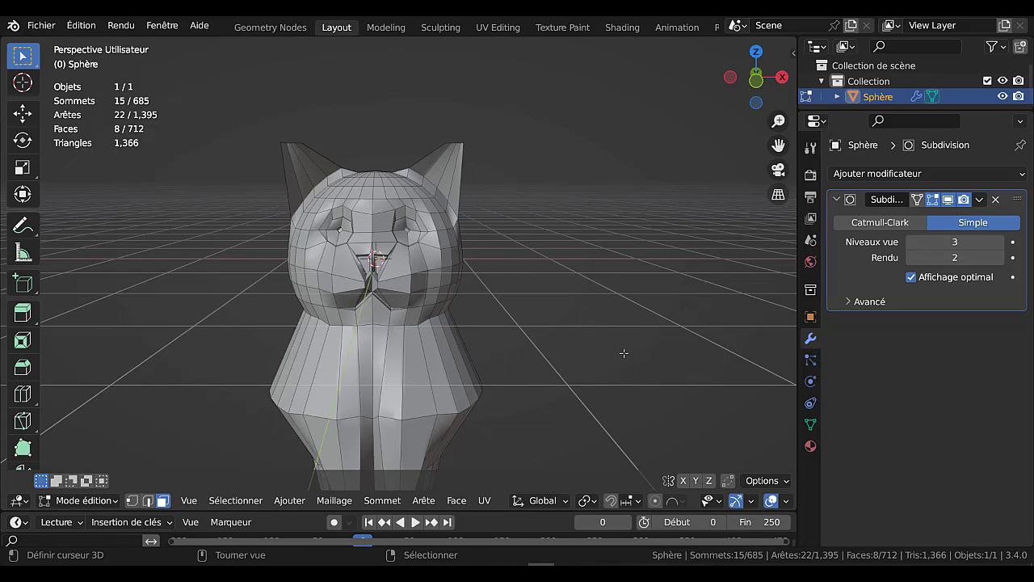
{"action": "key", "text": "2"}
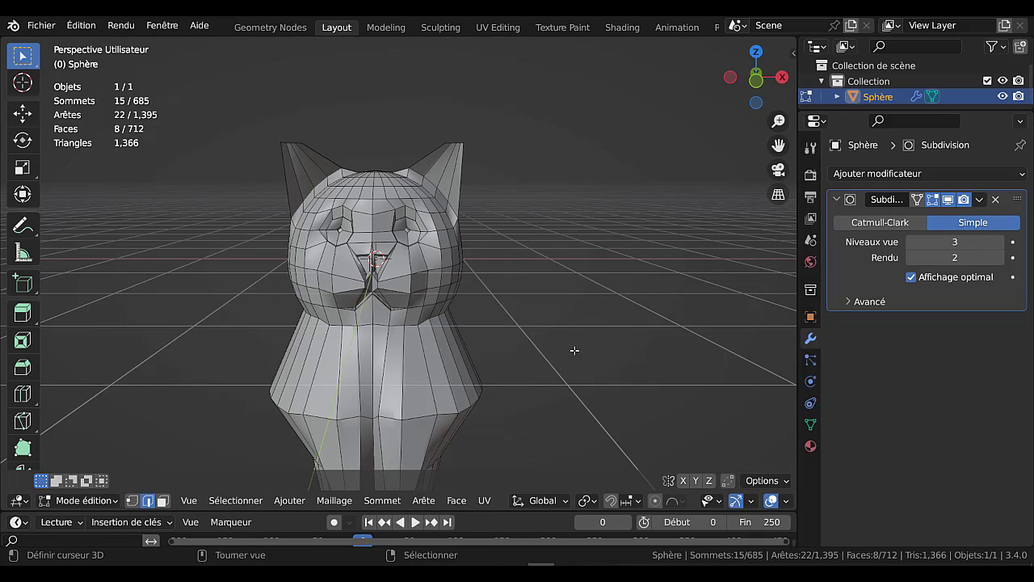
{"action": "key", "text": "alt+a"}
{"action": "left_click", "coordinate": [409, 324], "text": "alt"}
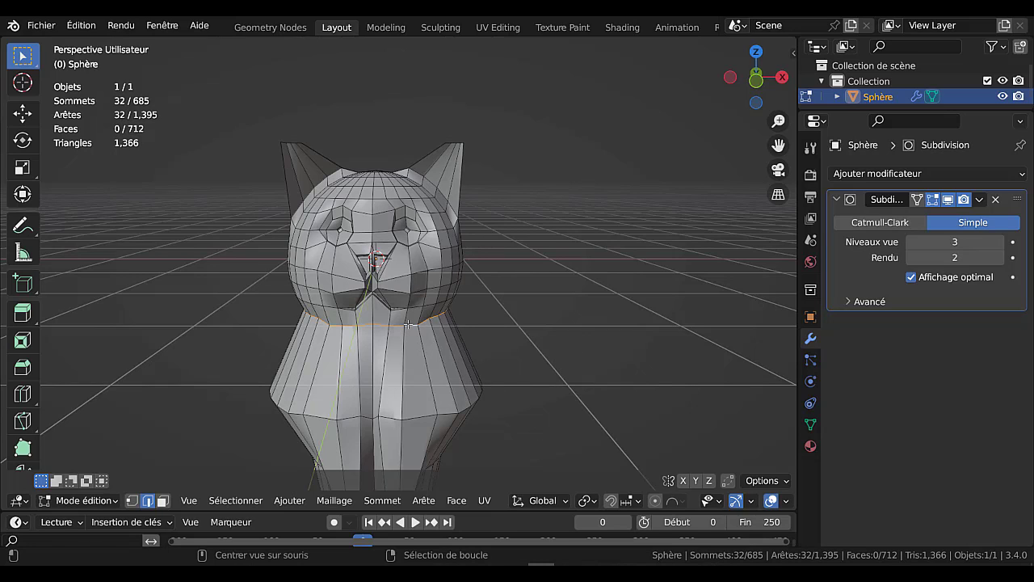
{"action": "left_click", "coordinate": [893, 225]}
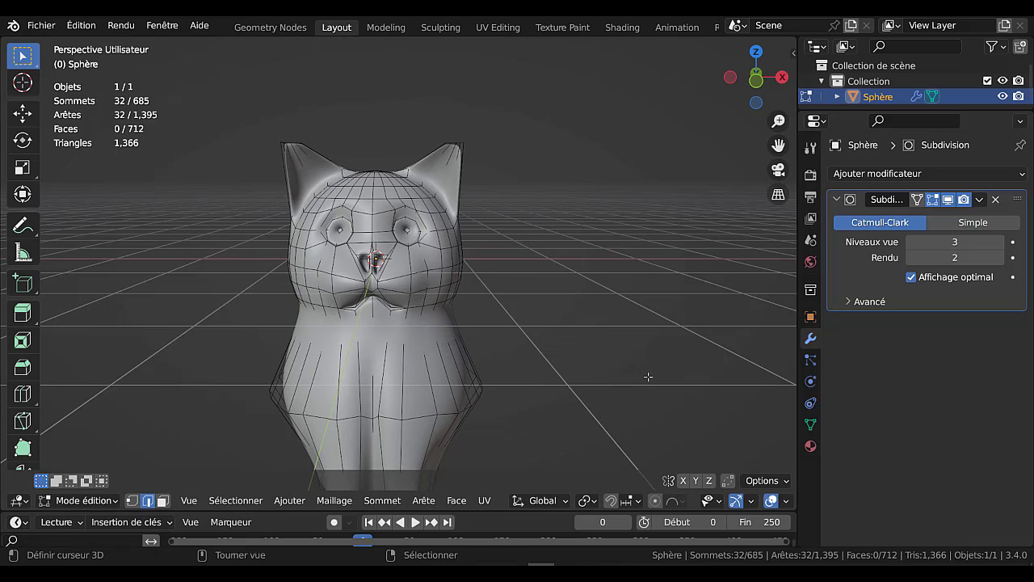
{"action": "key", "text": "s"}
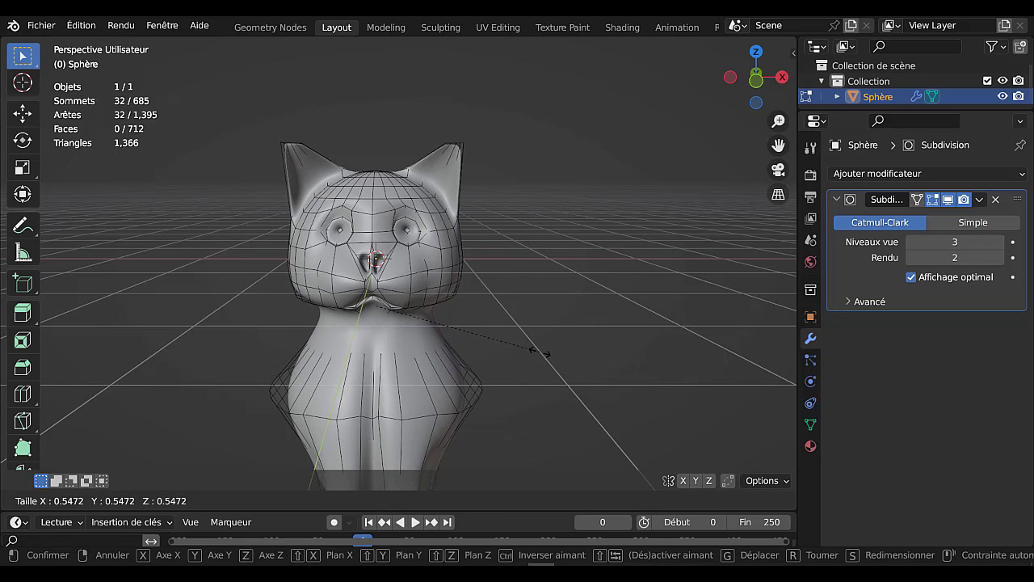
{"action": "left_click", "coordinate": [538, 350]}
{"action": "scroll", "coordinate": [548, 363], "scroll_direction": "down", "scroll_amount": 5}
{"action": "key", "text": "Tab"}
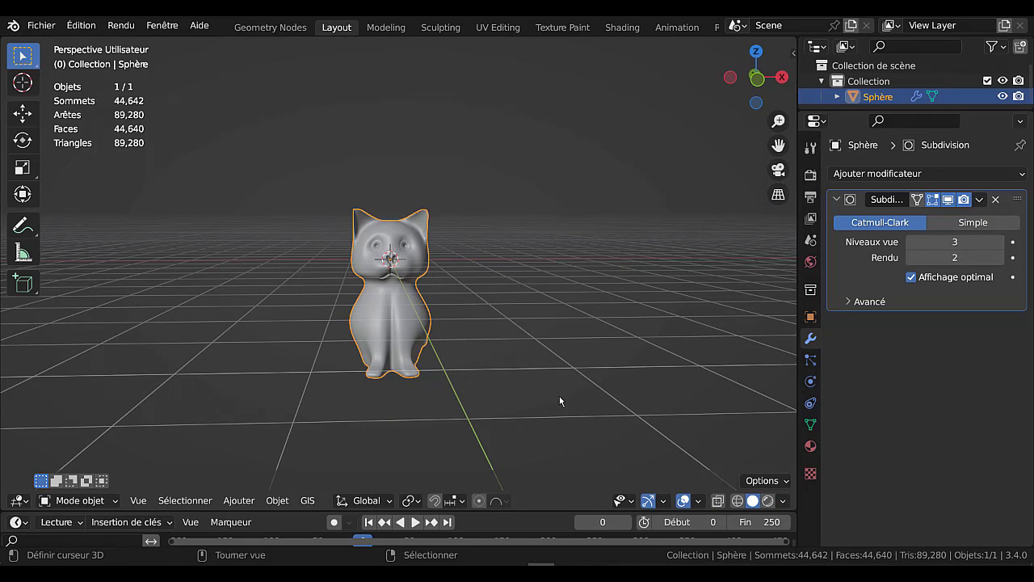
{"action": "scroll", "coordinate": [554, 396], "scroll_direction": "up", "scroll_amount": 3}
{"action": "key", "text": "Tab"}
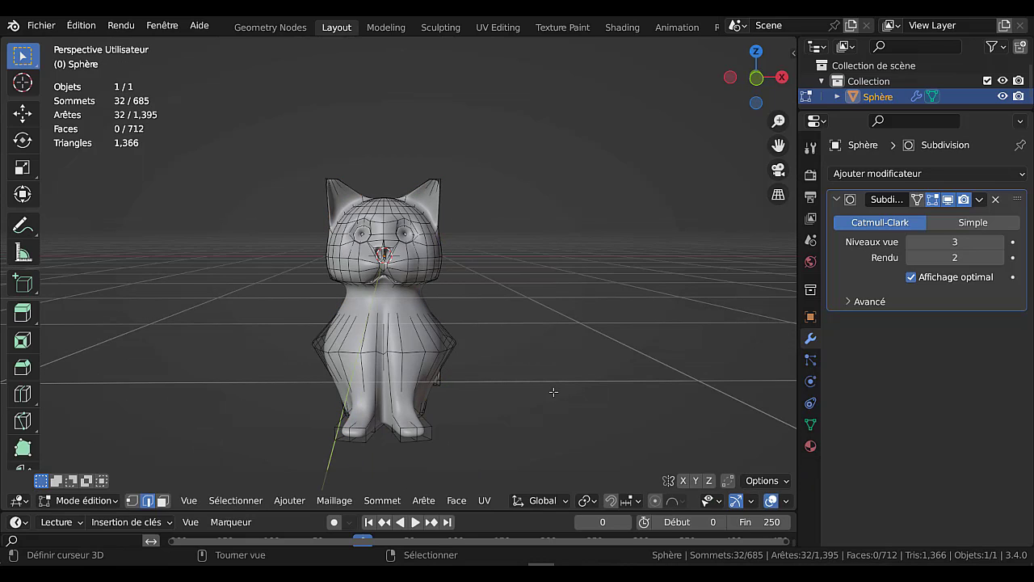
- Scale the neck edge loop down and then back up to widen the neck, checking each size in Object Mode
{"action": "key", "text": "s"}
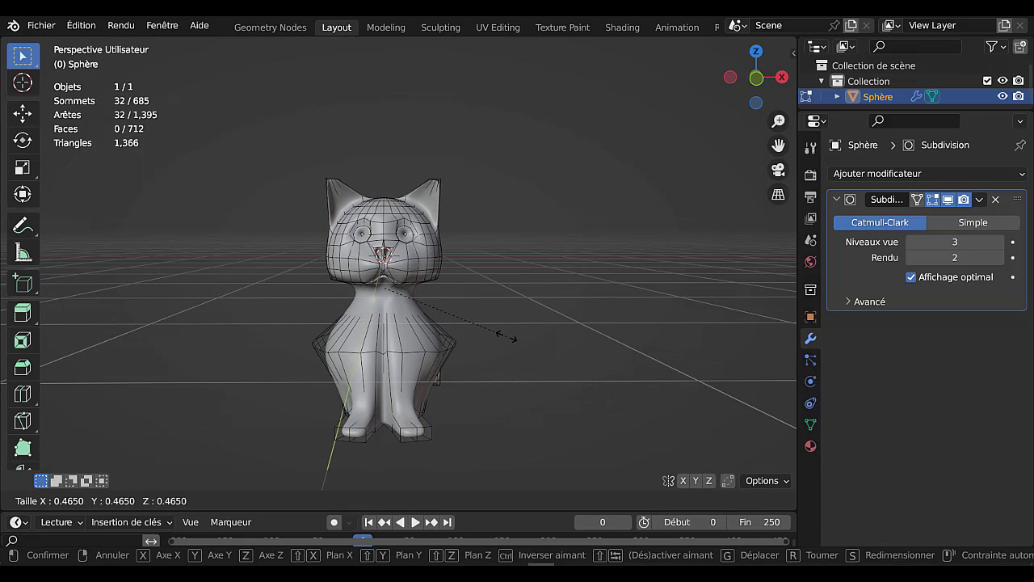
{"action": "left_click", "coordinate": [490, 330]}
{"action": "key", "text": "Tab"}
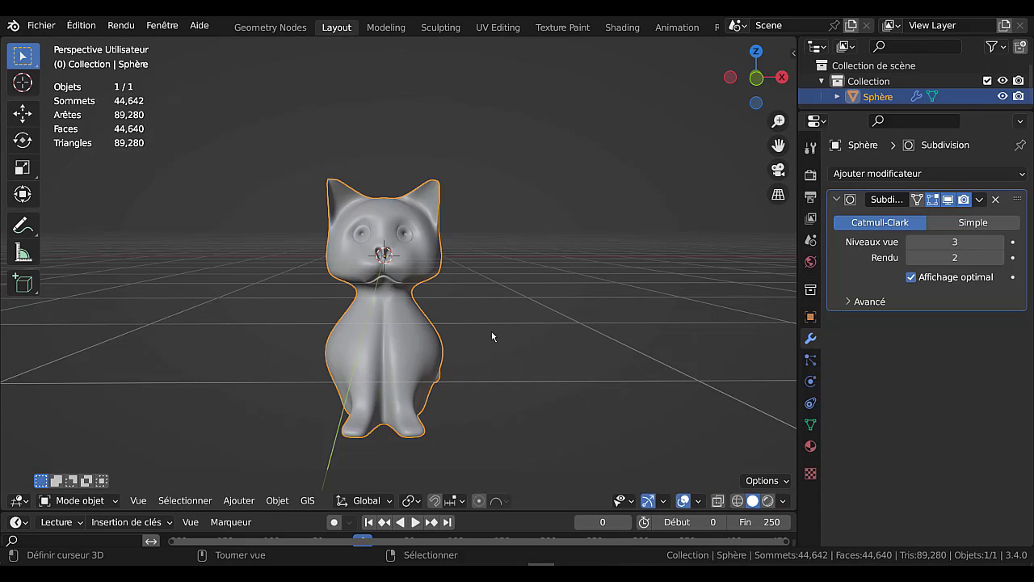
{"action": "key", "text": "Tab"}
{"action": "key", "text": "s"}
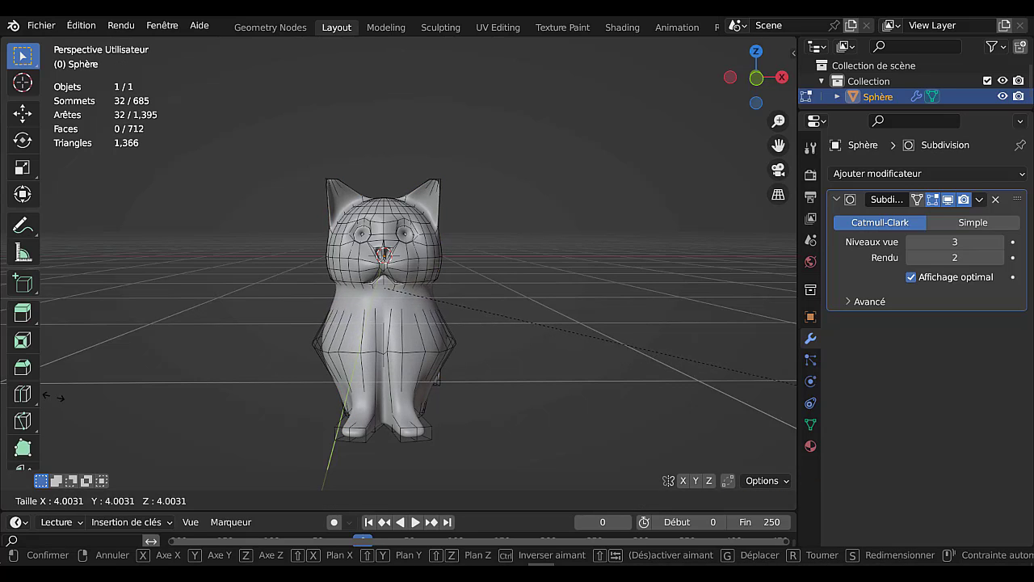
{"action": "left_click", "coordinate": [220, 422]}
{"action": "key", "text": "Tab"}
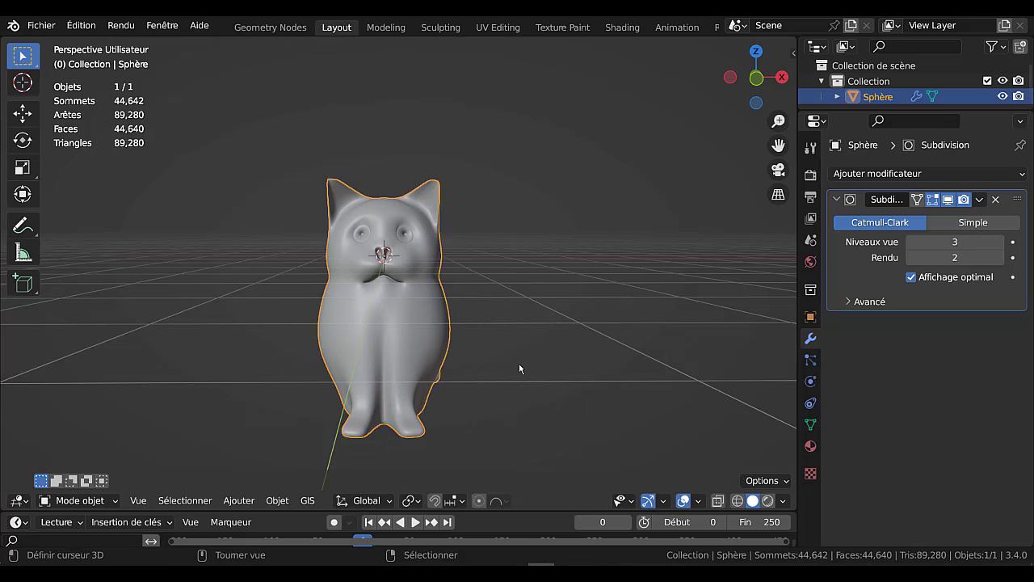
- Flatten the neck edge loop by scaling it to 0 along Z, scale it down uniformly to narrow the neck, and check the cat in Object Mode
{"action": "key", "text": "Tab"}
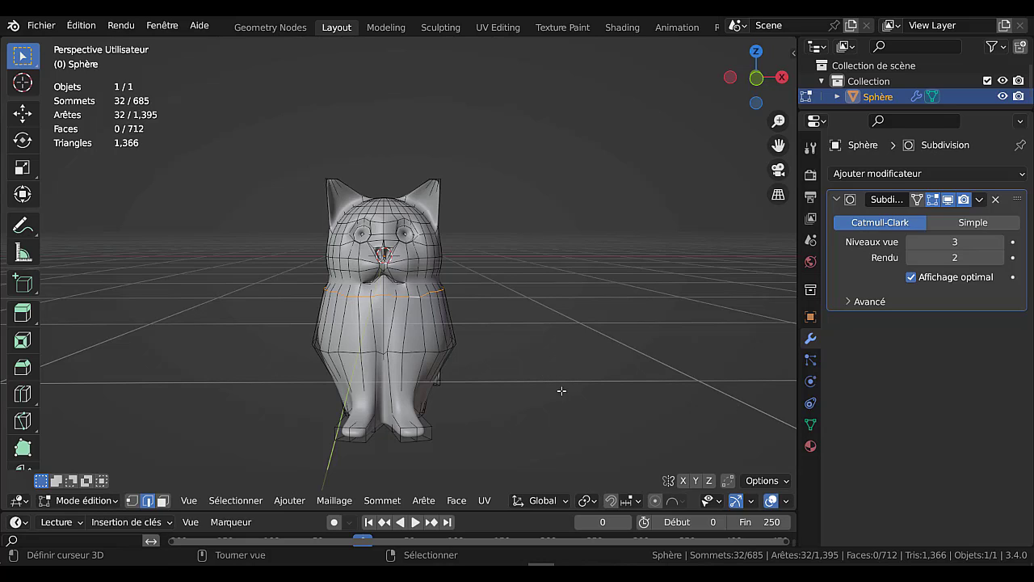
{"action": "key", "text": "s"}
{"action": "key", "text": "z"}
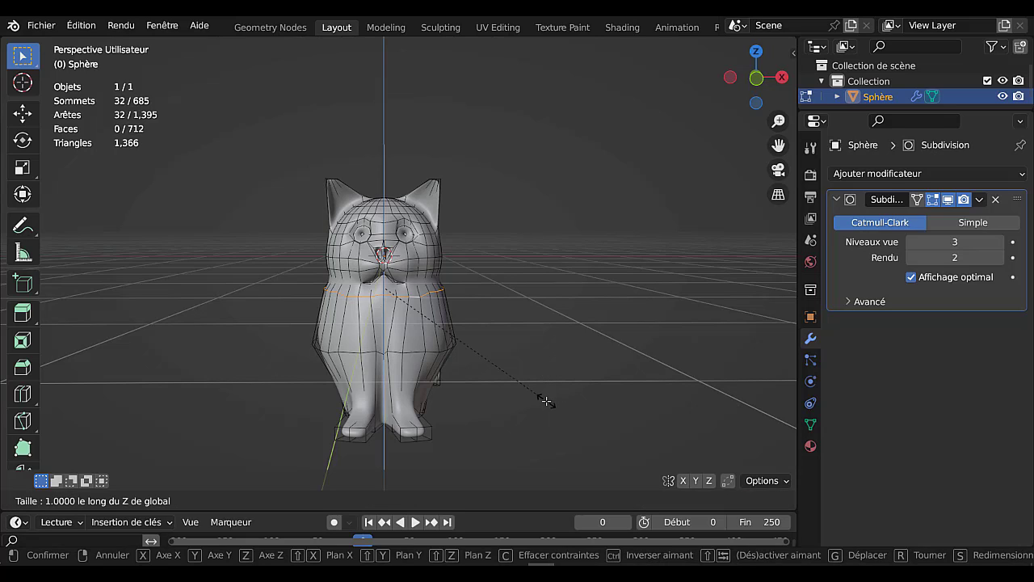
{"action": "key", "text": "0"}
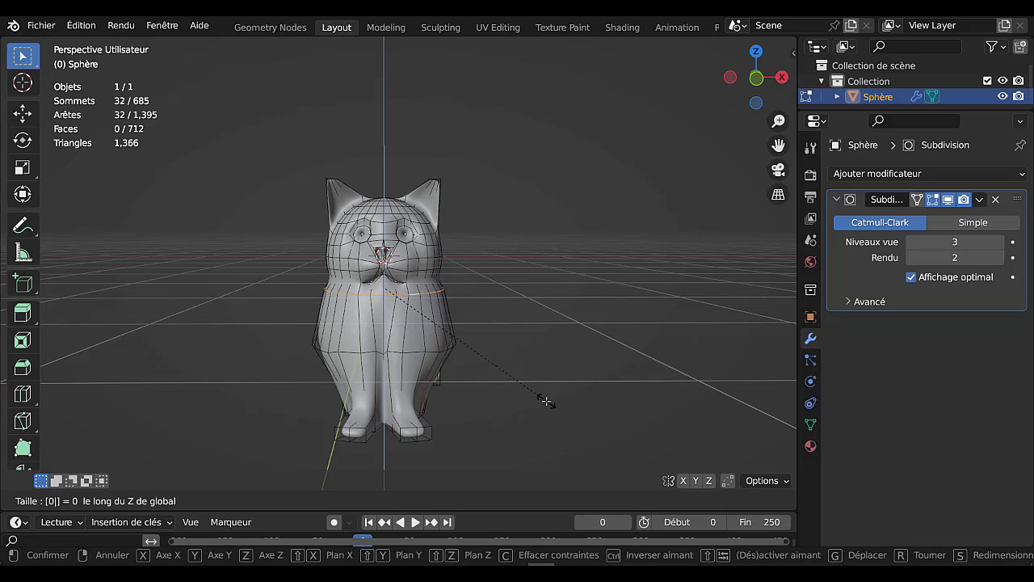
{"action": "key", "text": "Return"}
{"action": "key", "text": "s"}
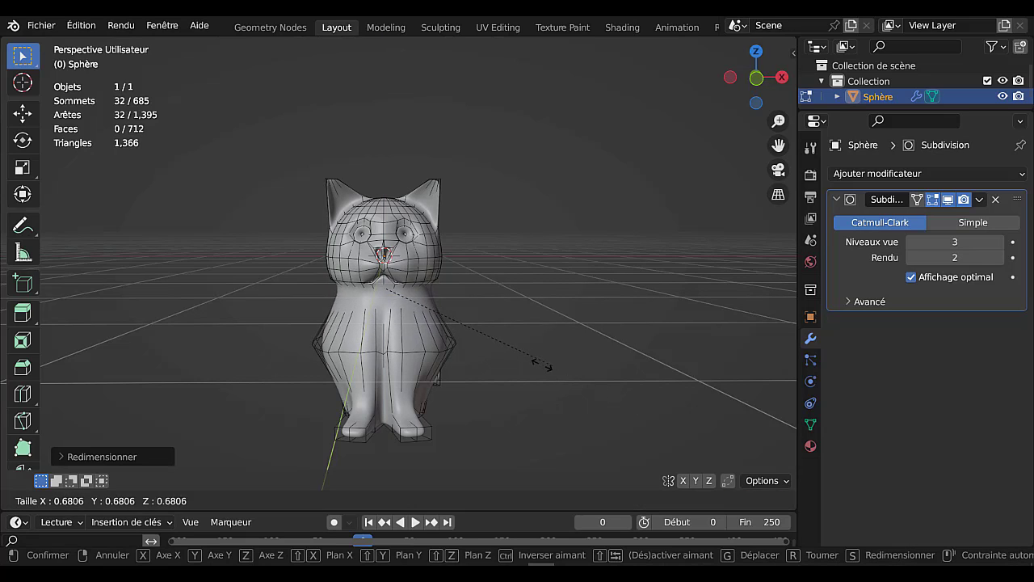
{"action": "left_click", "coordinate": [507, 346]}
{"action": "key", "text": "Tab"}
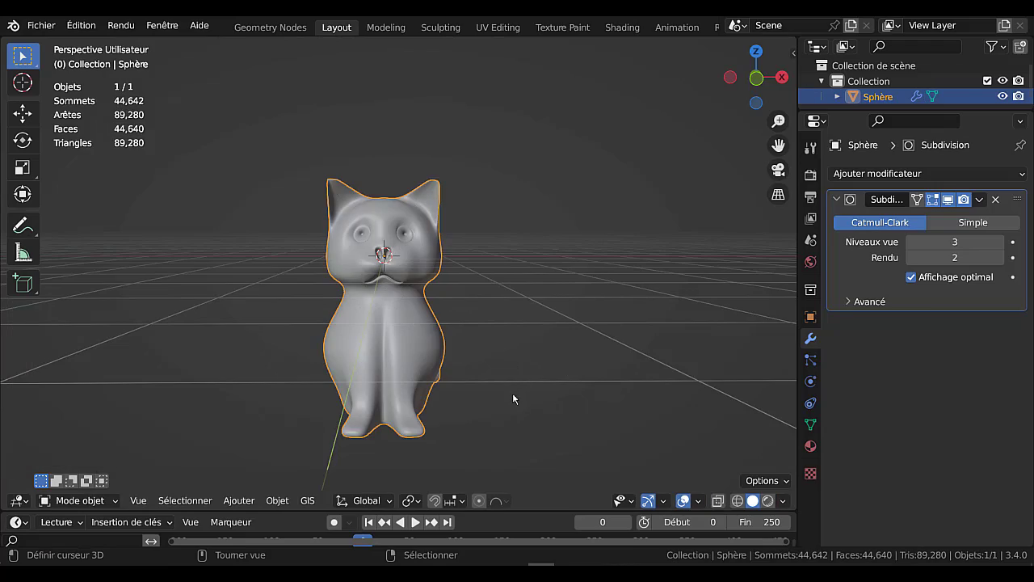
{"action": "mouse_move", "coordinate": [513, 394]}
{"action": "middle_mouse_down"}
{"action": "mouse_move", "coordinate": [316, 417]}
{"action": "mouse_move", "coordinate": [454, 375]}
{"action": "mouse_move", "coordinate": [521, 401]}
{"action": "middle_mouse_up"}
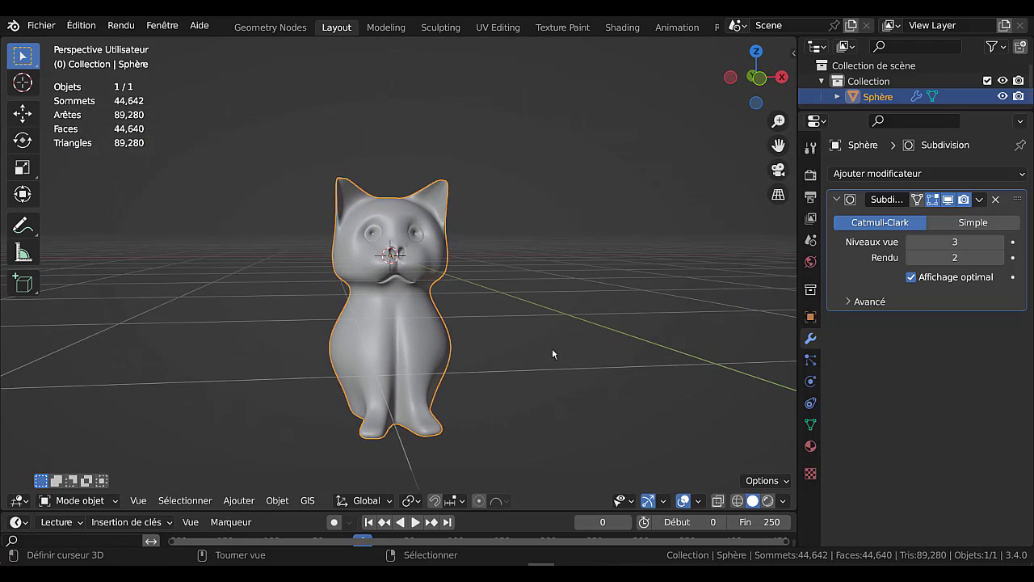
{"action": "middle_click_drag", "start_coordinate": [572, 353], "coordinate": [538, 397]}
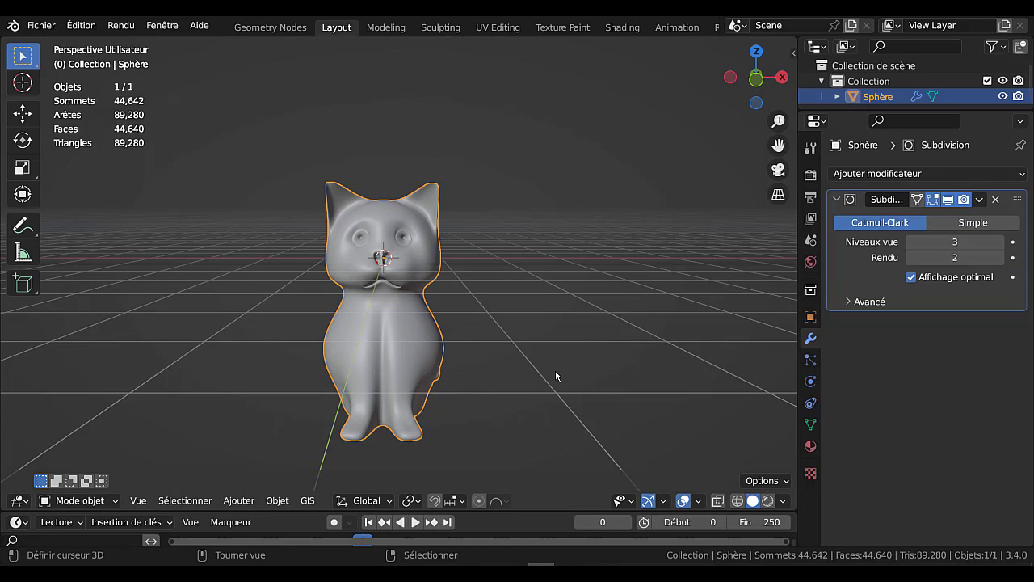
- Set the Subdivision modifier's viewport level to 2 and apply the modifier to the cat mesh
{"action": "left_click", "coordinate": [912, 242]}
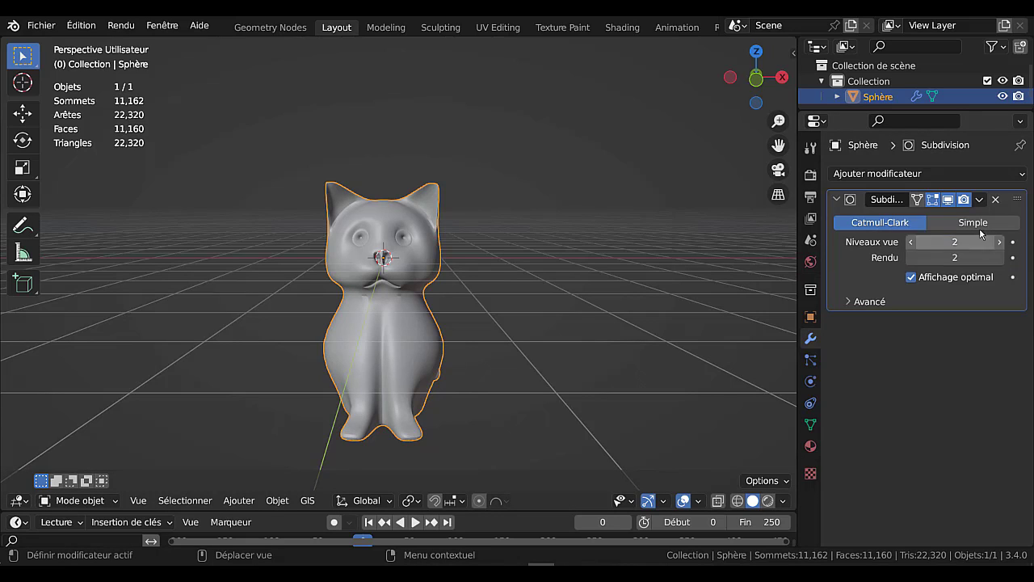
{"action": "left_click", "coordinate": [980, 200]}
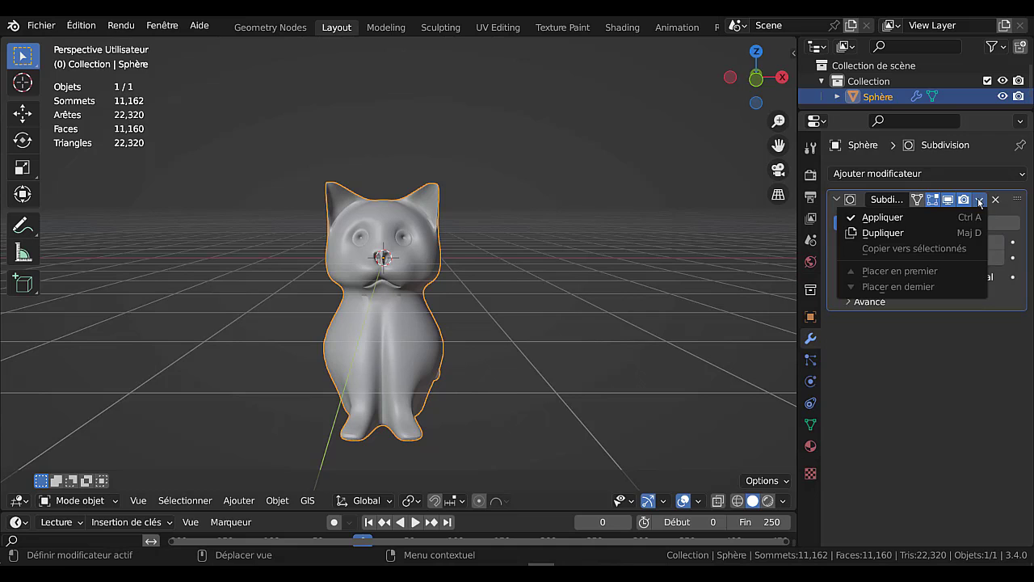
{"action": "left_click", "coordinate": [883, 217]}
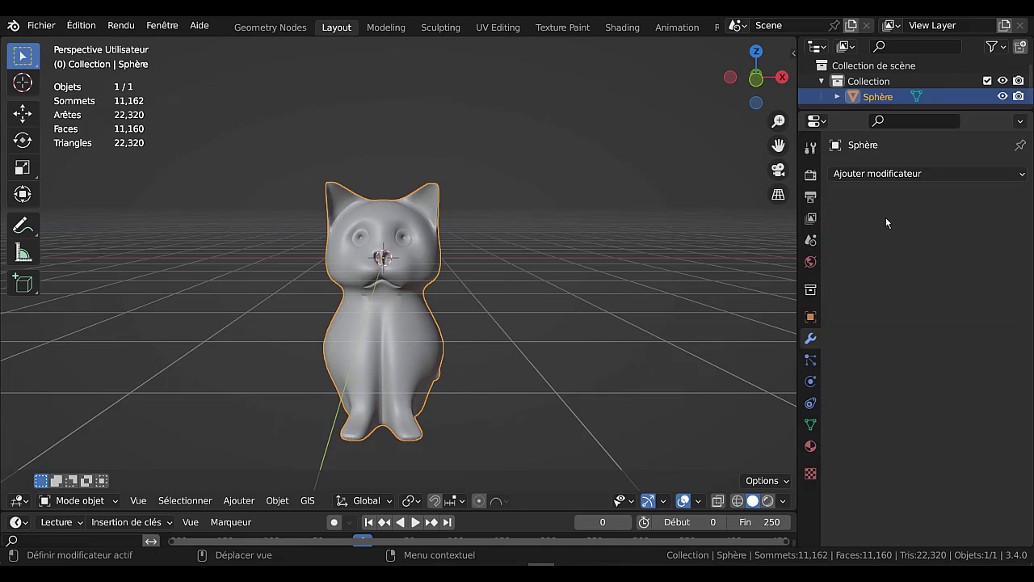
- Enter Edit Mode on the cat and bring the front paws into close view from slightly below
{"action": "key", "text": "Tab"}
{"action": "middle_click_drag", "start_coordinate": [534, 408], "coordinate": [549, 315], "text": "shift"}
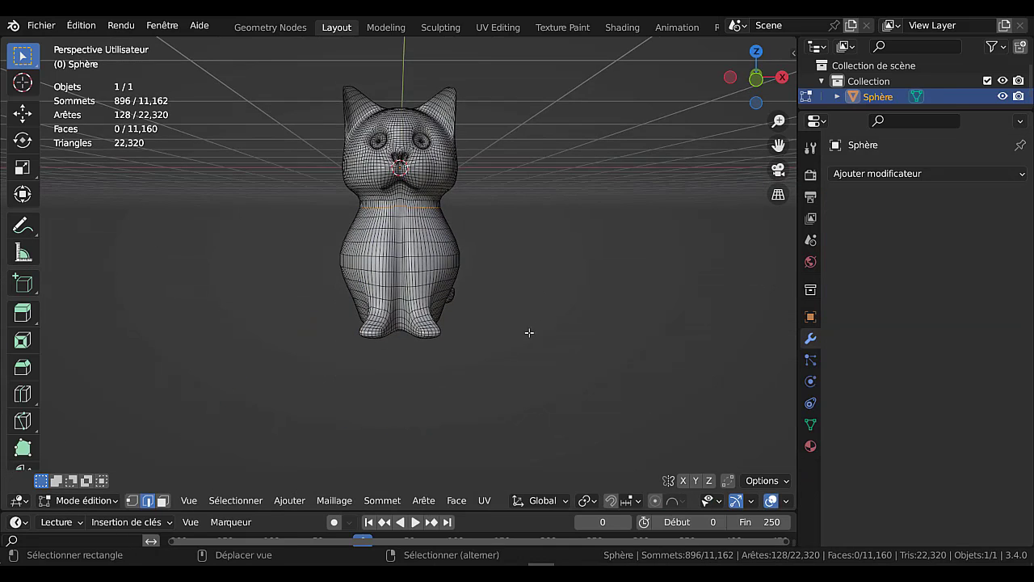
{"action": "scroll", "coordinate": [501, 381], "scroll_direction": "up", "scroll_amount": 3}
{"action": "middle_click_drag", "start_coordinate": [506, 395], "coordinate": [480, 323]}
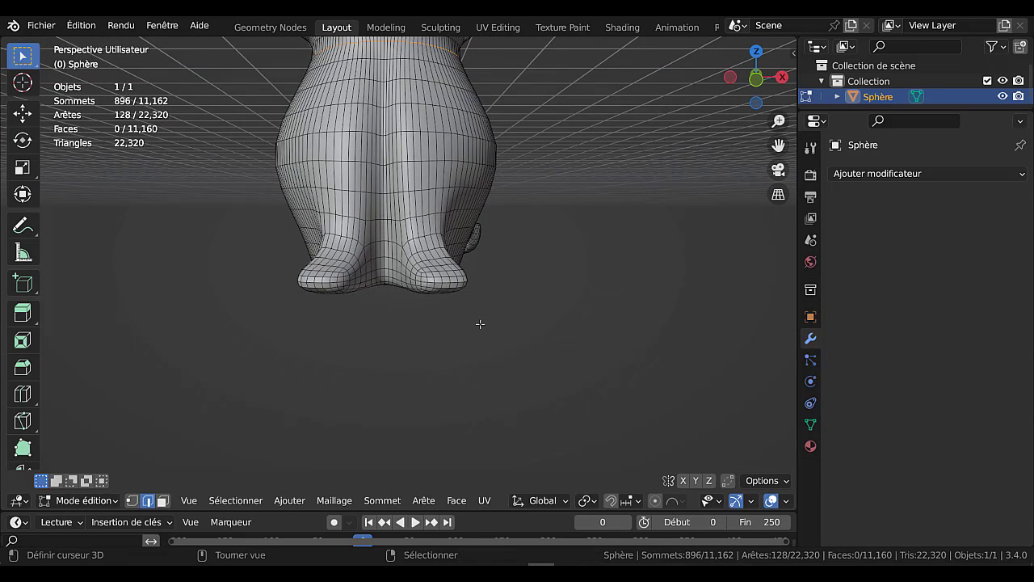
{"action": "scroll", "coordinate": [488, 355], "scroll_direction": "up", "scroll_amount": 5}
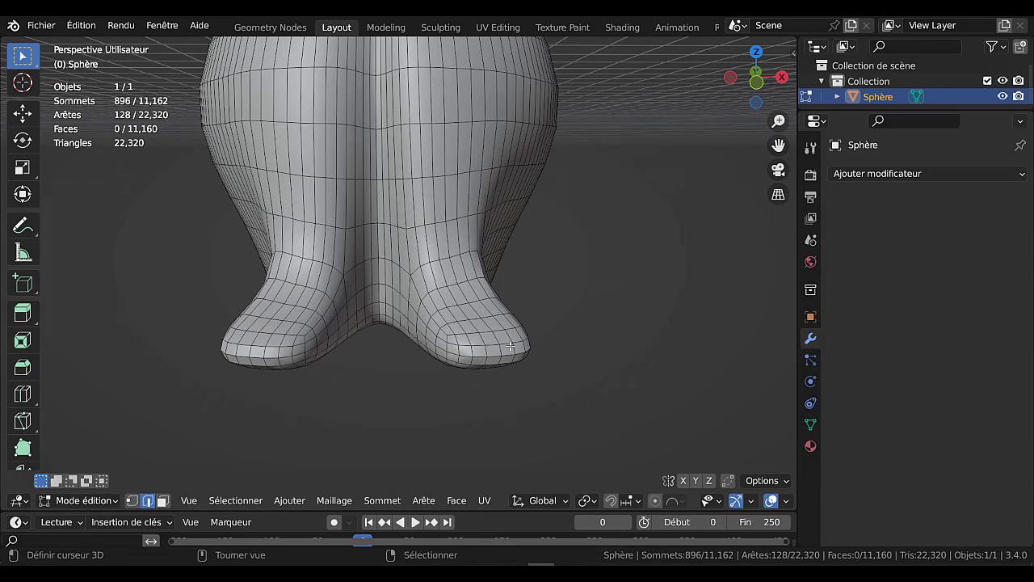
{"action": "left_click", "coordinate": [513, 349]}
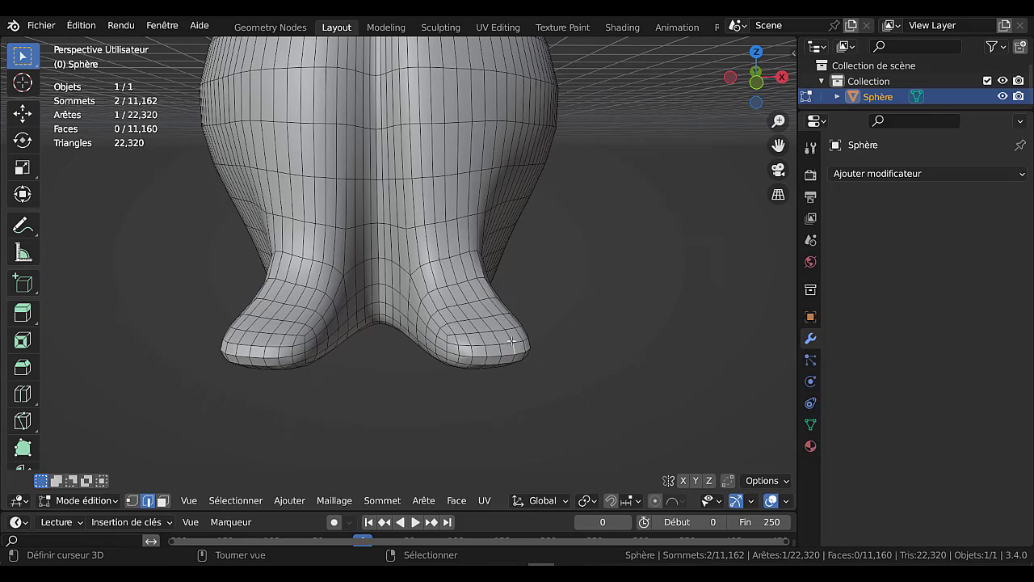
{"action": "left_click", "coordinate": [510, 338], "text": "shift"}
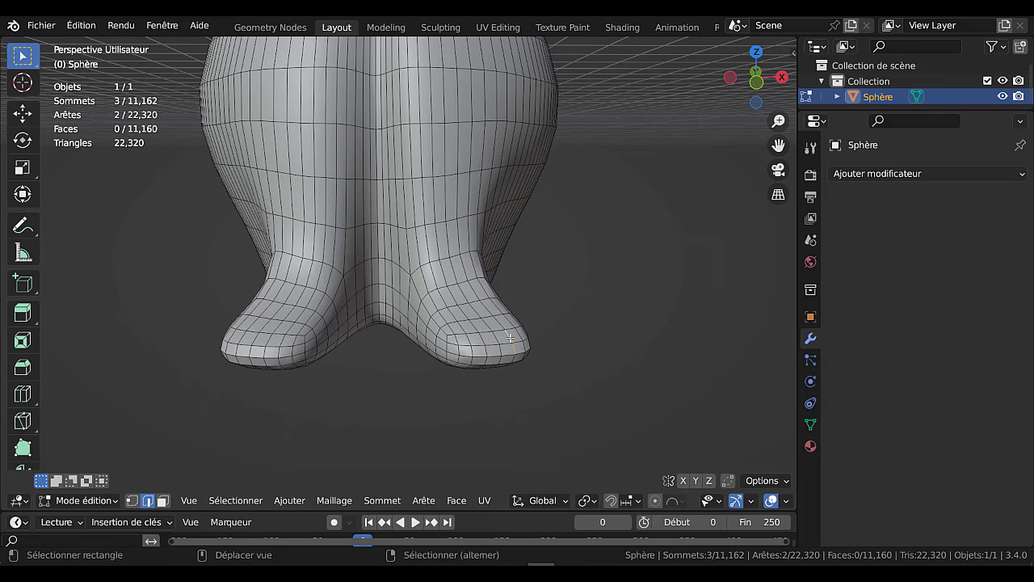
{"action": "left_click", "coordinate": [481, 343], "text": "shift"}
- Select three evenly spaced pairs of vertical edges across the front of the foot on the cat's +X side
{"action": "middle_click_drag", "start_coordinate": [459, 344], "coordinate": [463, 364]}
{"action": "left_click", "coordinate": [405, 347]}
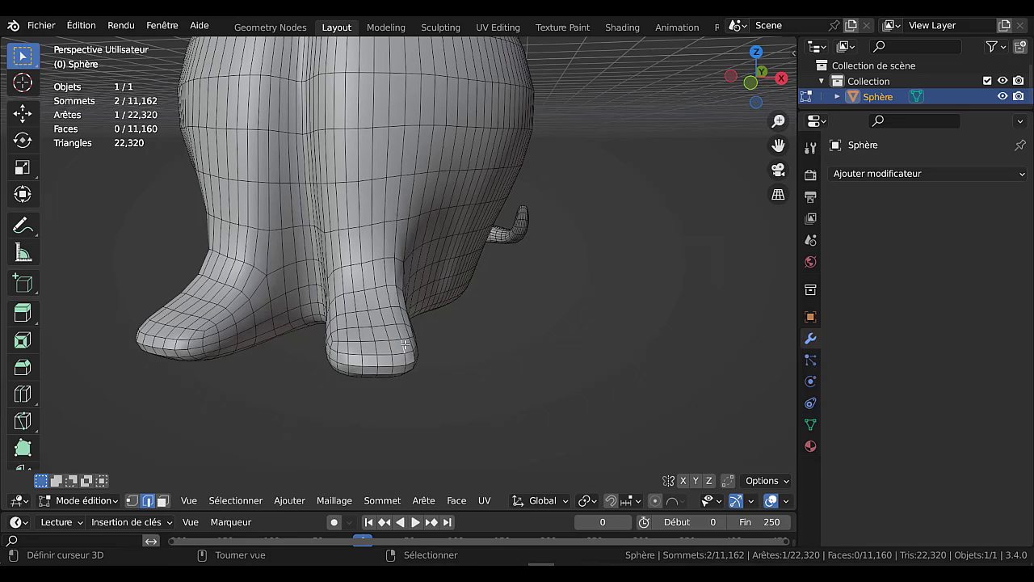
{"action": "left_click", "coordinate": [407, 359], "text": "shift"}
{"action": "left_click", "coordinate": [379, 350], "text": "shift"}
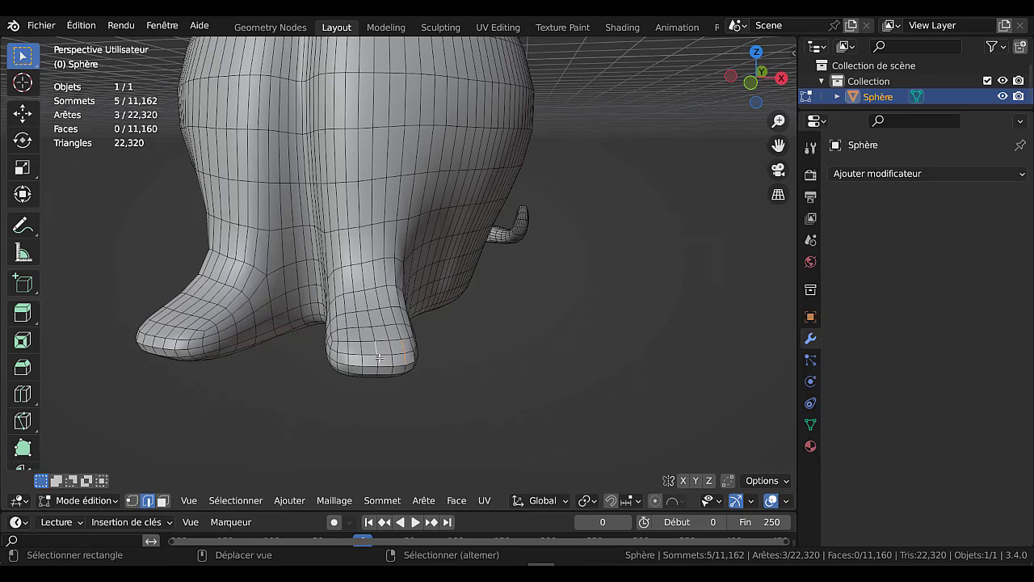
{"action": "left_click", "coordinate": [380, 358], "text": "shift"}
{"action": "left_click", "coordinate": [350, 346], "text": "shift"}
{"action": "left_click", "coordinate": [350, 361], "text": "shift"}
- Add the three matching pairs of vertical edges on the front of the cat's other foot to the selection
{"action": "middle_click_drag", "start_coordinate": [413, 395], "coordinate": [522, 401]}
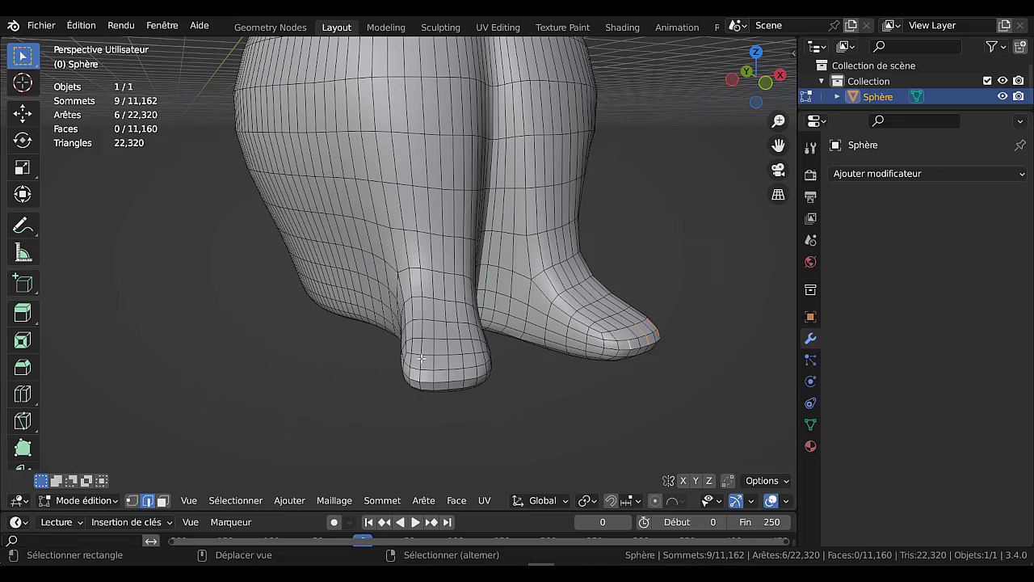
{"action": "left_click", "coordinate": [421, 361], "text": "shift"}
{"action": "left_click", "coordinate": [420, 376], "text": "shift"}
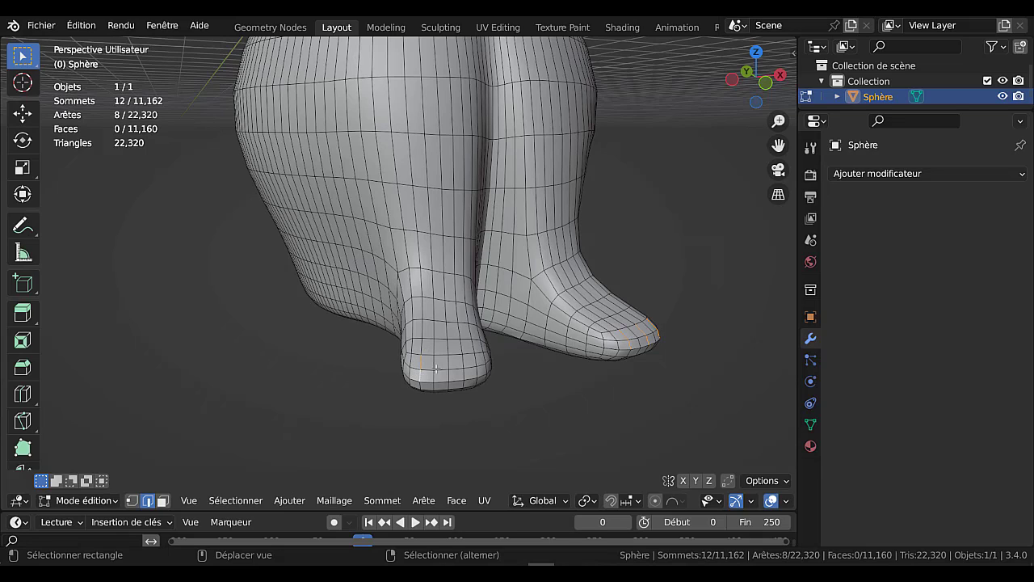
{"action": "left_click", "coordinate": [450, 365], "text": "shift"}
{"action": "left_click", "coordinate": [450, 377], "text": "shift"}
{"action": "left_click", "coordinate": [475, 360], "text": "shift"}
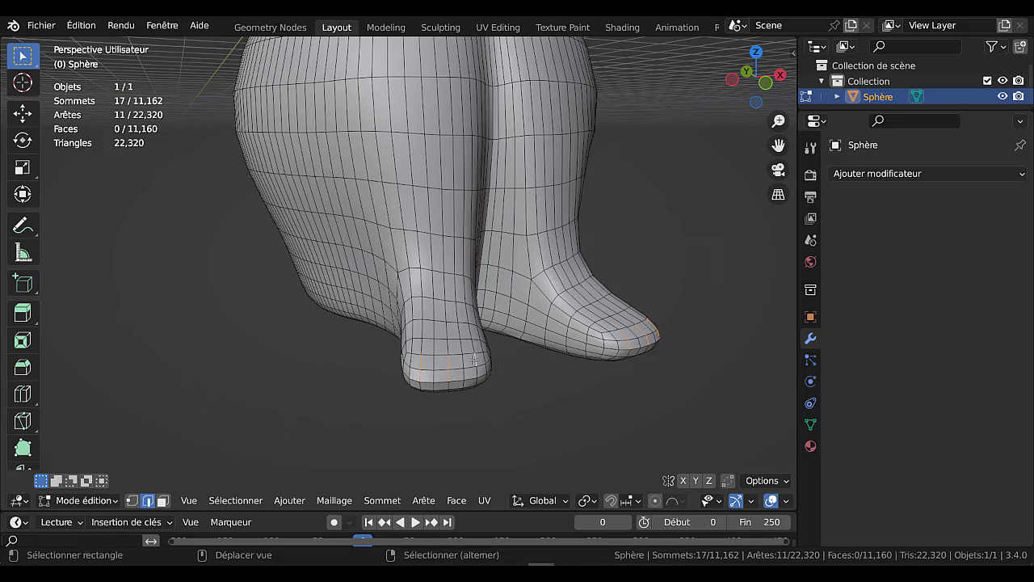
{"action": "left_click", "coordinate": [476, 369], "text": "shift"}
- Add a Subdivision Surface modifier to the cat mesh
{"action": "middle_click_drag", "start_coordinate": [469, 393], "coordinate": [348, 374]}
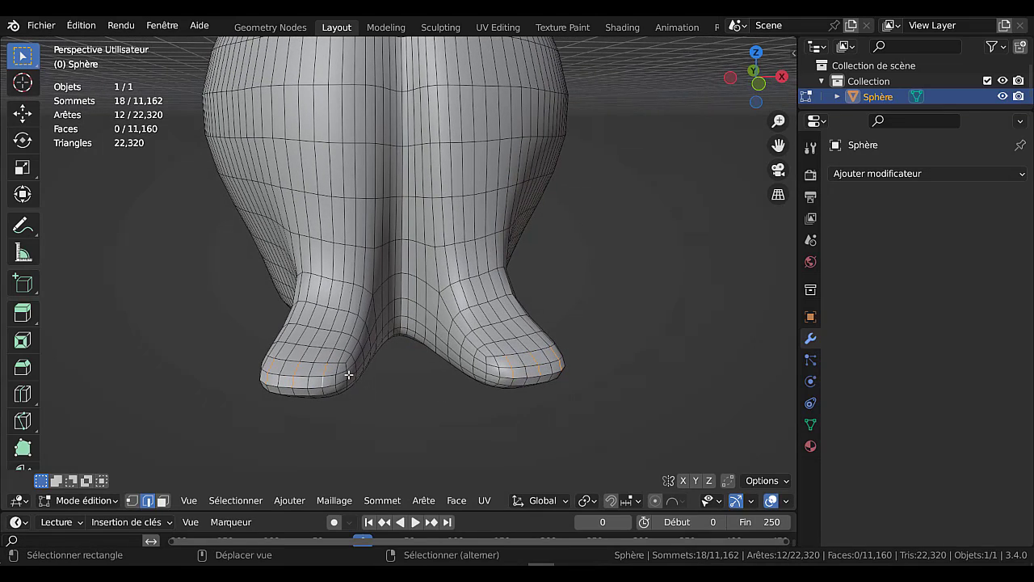
{"action": "middle_click_drag", "start_coordinate": [413, 388], "coordinate": [446, 435]}
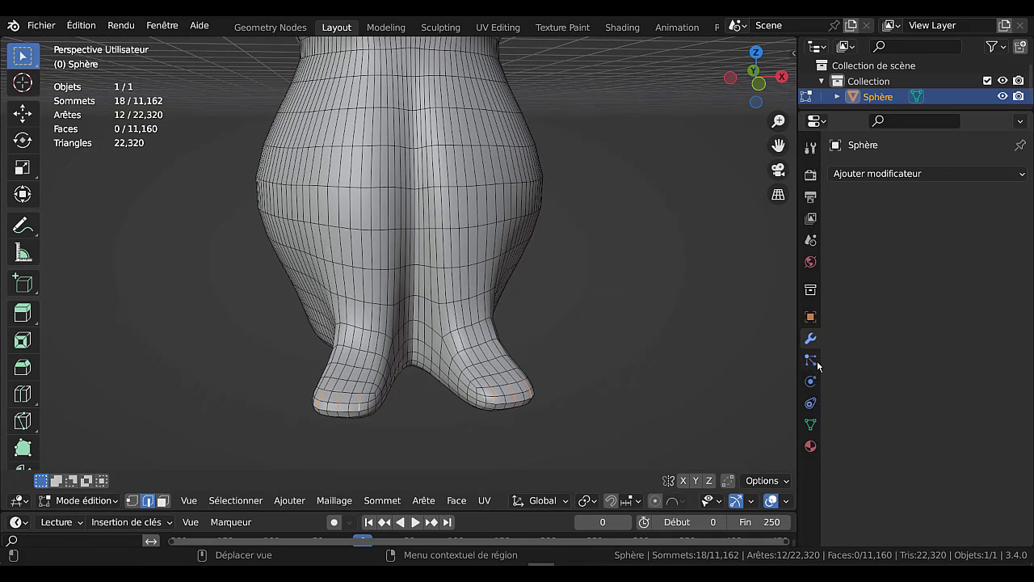
{"action": "left_click", "coordinate": [933, 175]}
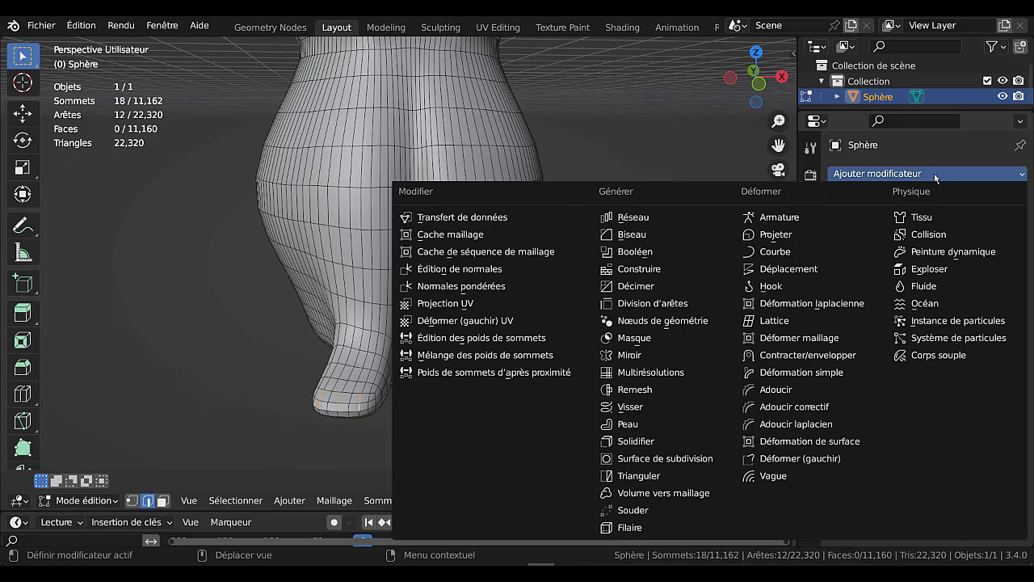
{"action": "left_click", "coordinate": [663, 459]}
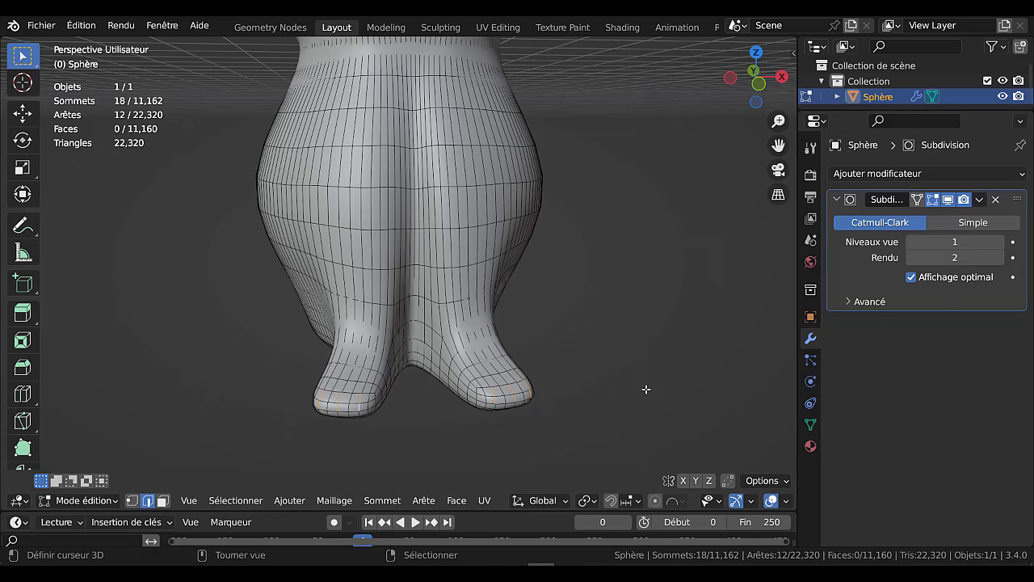
- Lower the selected toe edges about 0.026 m along the global Z axis
{"action": "key", "text": "g"}
{"action": "key", "text": "z"}
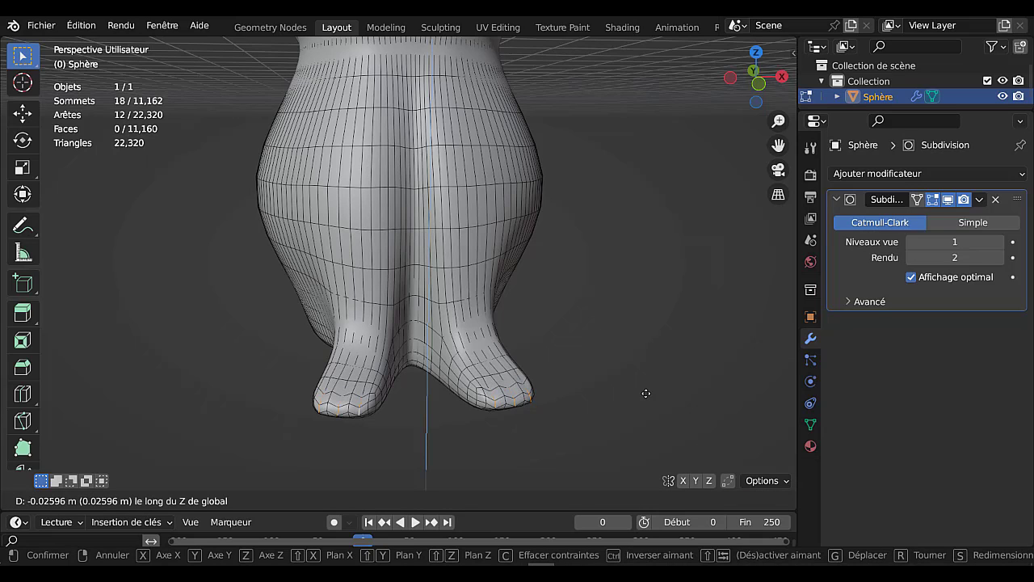
{"action": "left_click", "coordinate": [645, 393]}
{"action": "key", "text": "Tab"}
{"action": "key", "text": "Tab"}
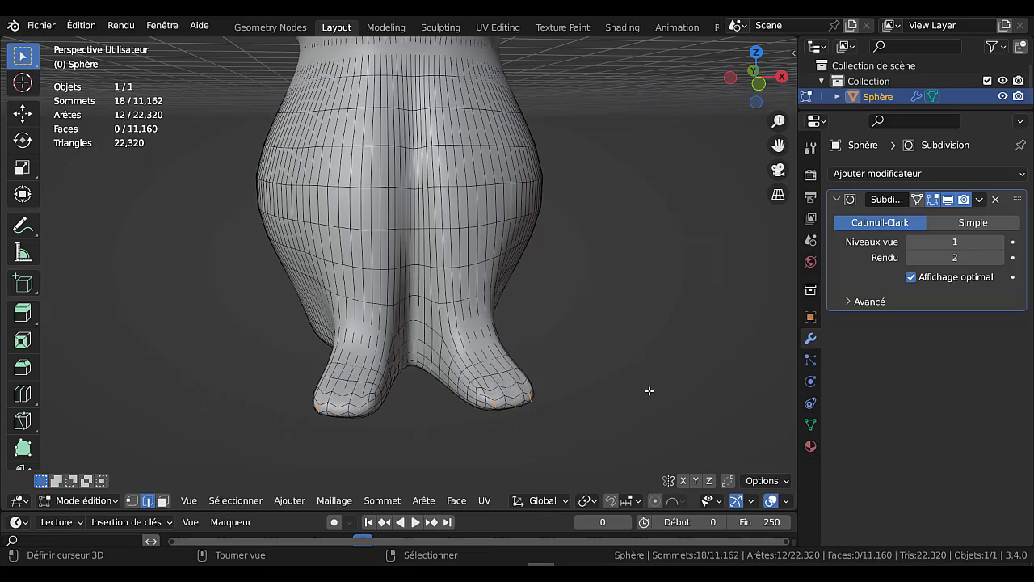
- Push the selected toe edges about 0.09 m back into the feet along the global Y axis and return to Object Mode
{"action": "middle_click_drag", "start_coordinate": [611, 390], "coordinate": [574, 393]}
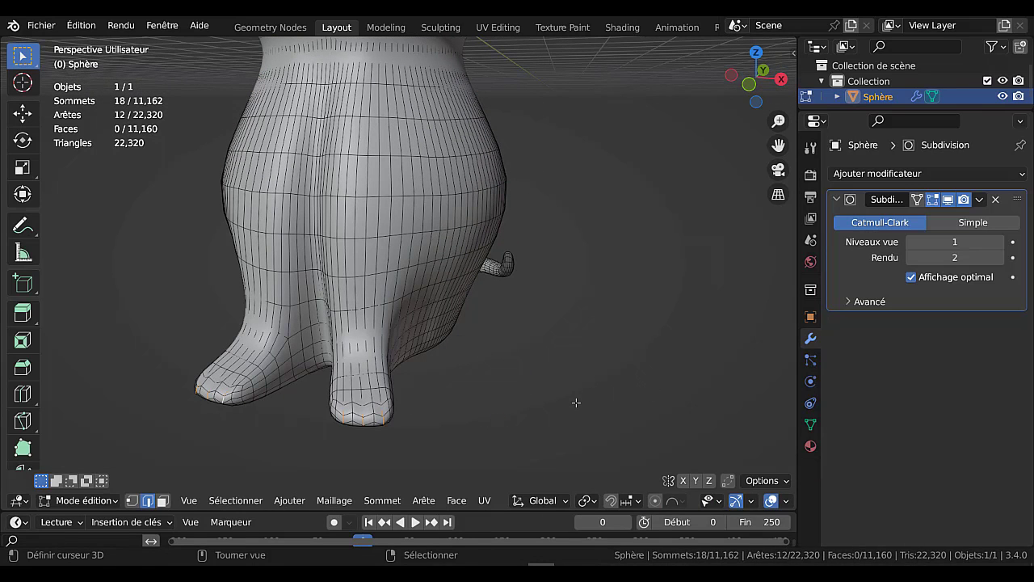
{"action": "key", "text": "g"}
{"action": "key", "text": "y"}
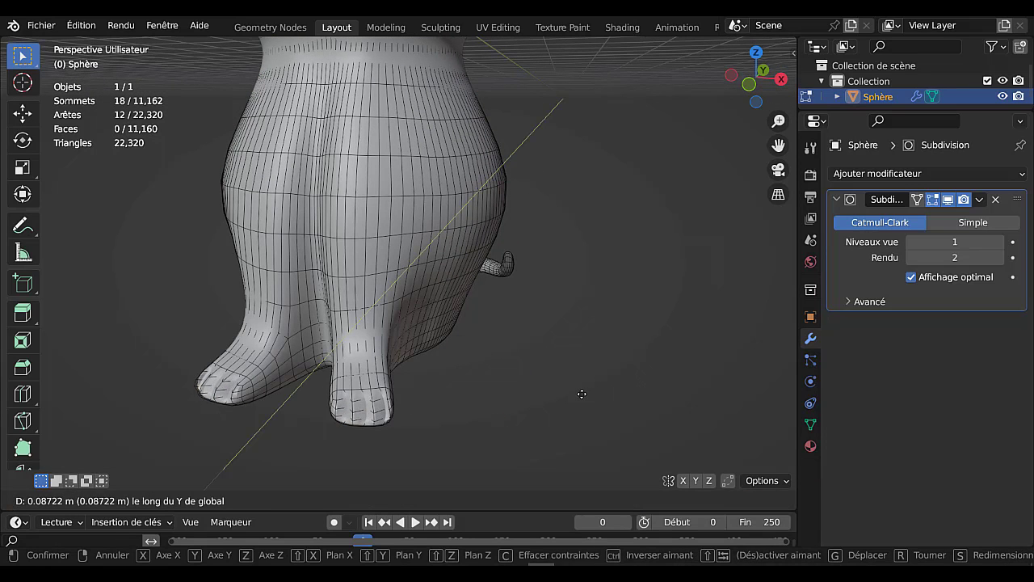
{"action": "left_click", "coordinate": [573, 406]}
{"action": "key", "text": "Tab"}
{"action": "middle_click_drag", "start_coordinate": [573, 406], "coordinate": [620, 391]}
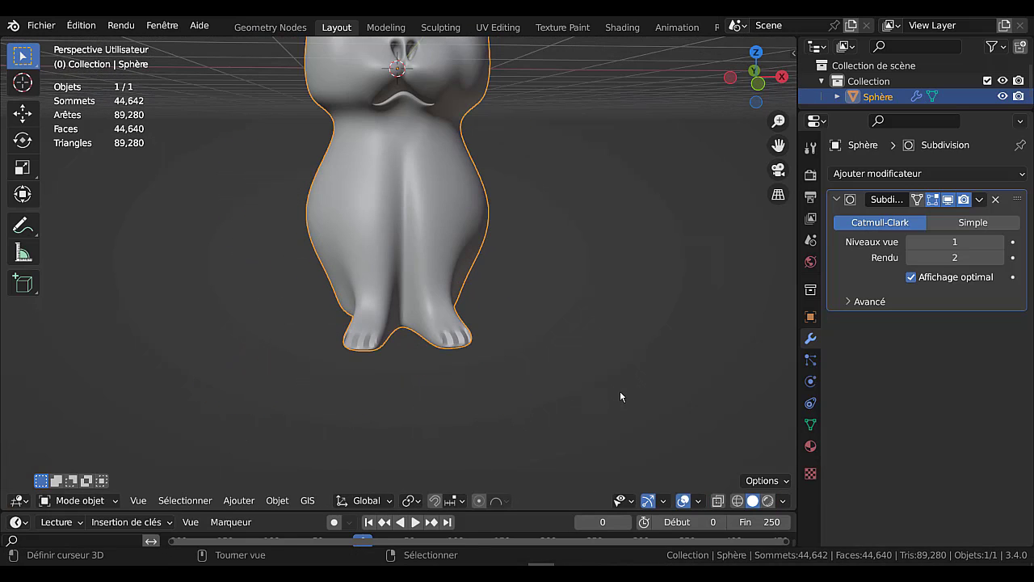
{"action": "middle_click_drag", "start_coordinate": [621, 349], "coordinate": [608, 409], "text": "shift"}
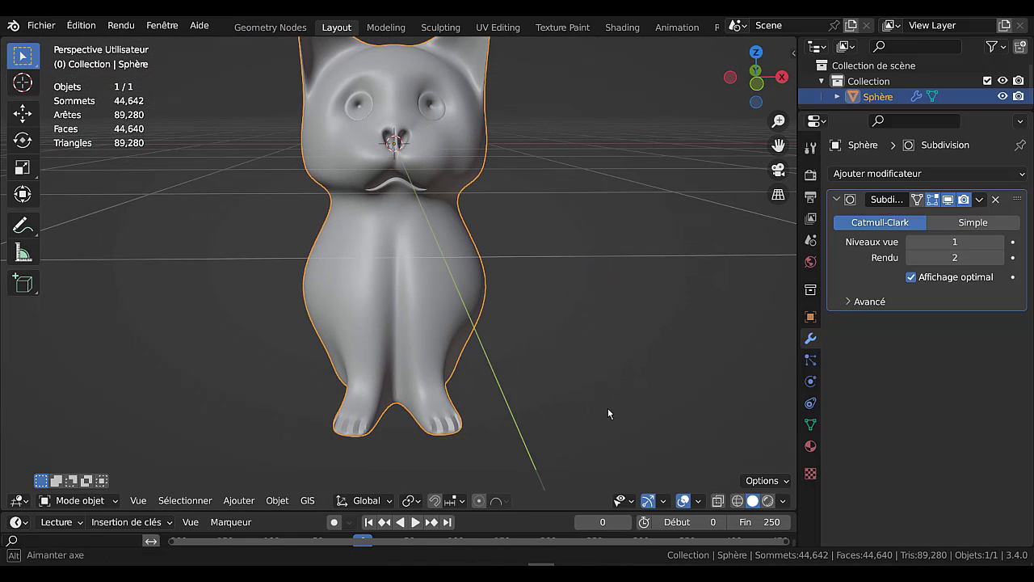
- Preview the cat at viewport subdivision level 2, and set the level back to 1
{"action": "left_click", "coordinate": [1000, 242]}
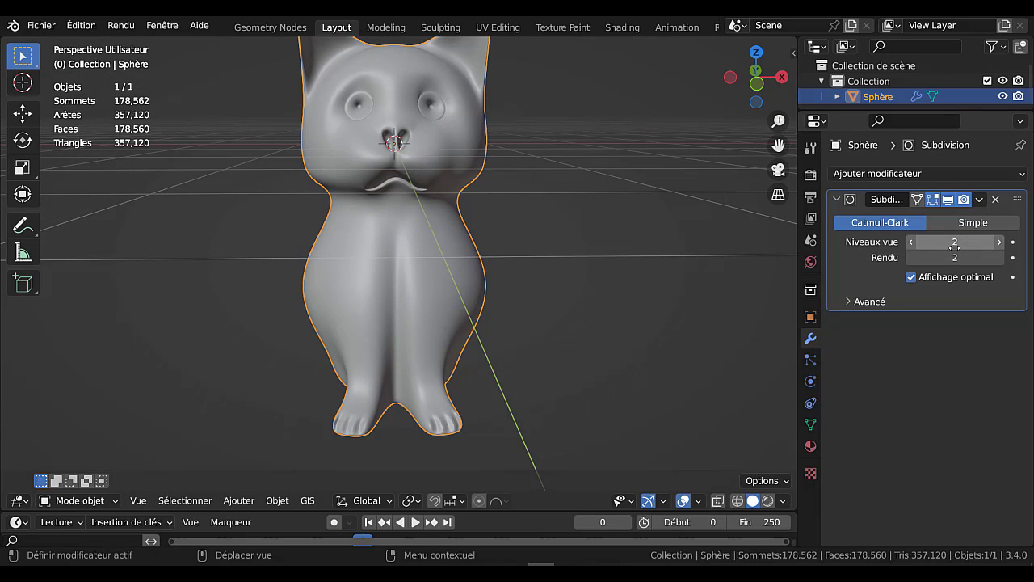
{"action": "middle_click_drag", "start_coordinate": [648, 392], "coordinate": [626, 444]}
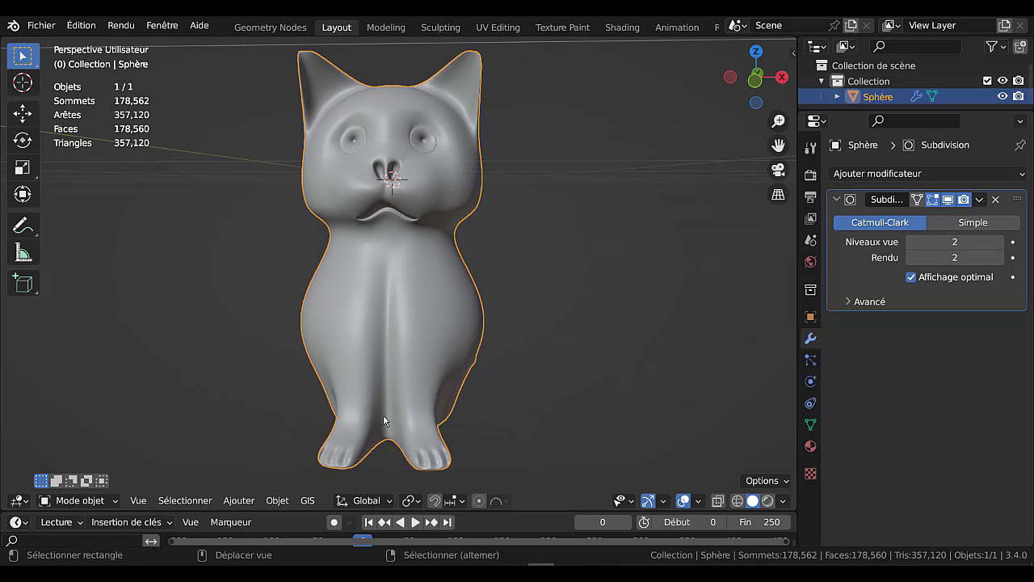
{"action": "left_click", "coordinate": [911, 242]}
{"action": "scroll", "coordinate": [652, 301], "scroll_direction": "down", "scroll_amount": 1}
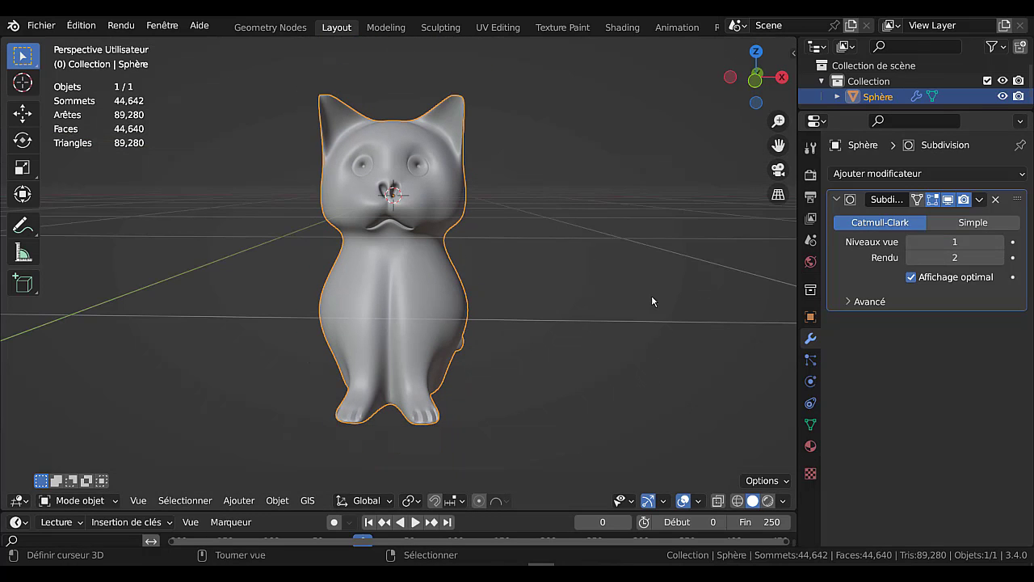
{"action": "mouse_move", "coordinate": [621, 309]}
{"action": "middle_mouse_down"}
{"action": "mouse_move", "coordinate": [527, 337]}
{"action": "mouse_move", "coordinate": [453, 340]}
{"action": "mouse_move", "coordinate": [654, 304]}
{"action": "mouse_move", "coordinate": [604, 312]}
{"action": "middle_mouse_up"}
{"action": "key", "text": "Tab"}
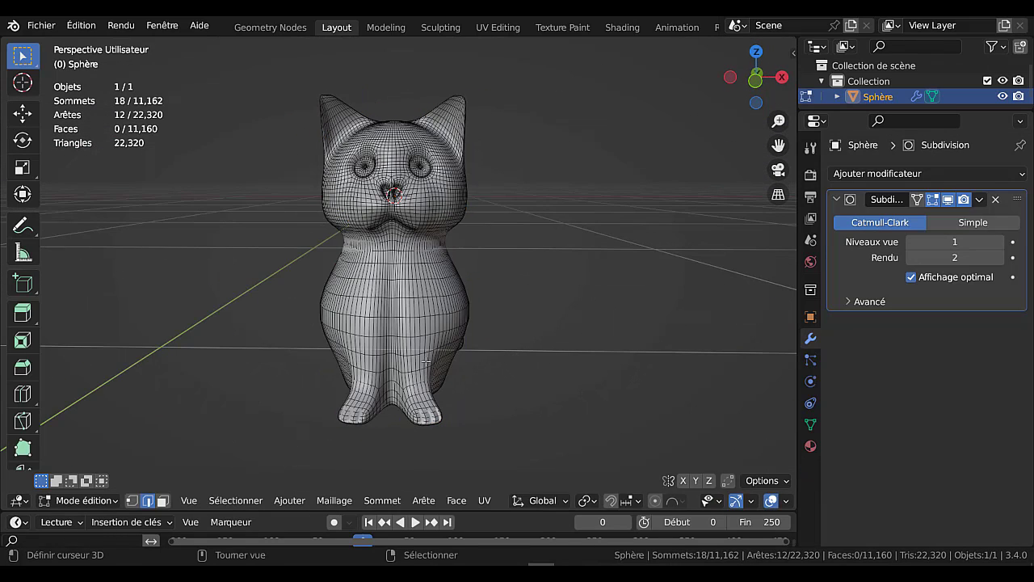
{"action": "scroll", "coordinate": [408, 355], "scroll_direction": "up", "scroll_amount": 1}
{"action": "key", "text": "Tab"}
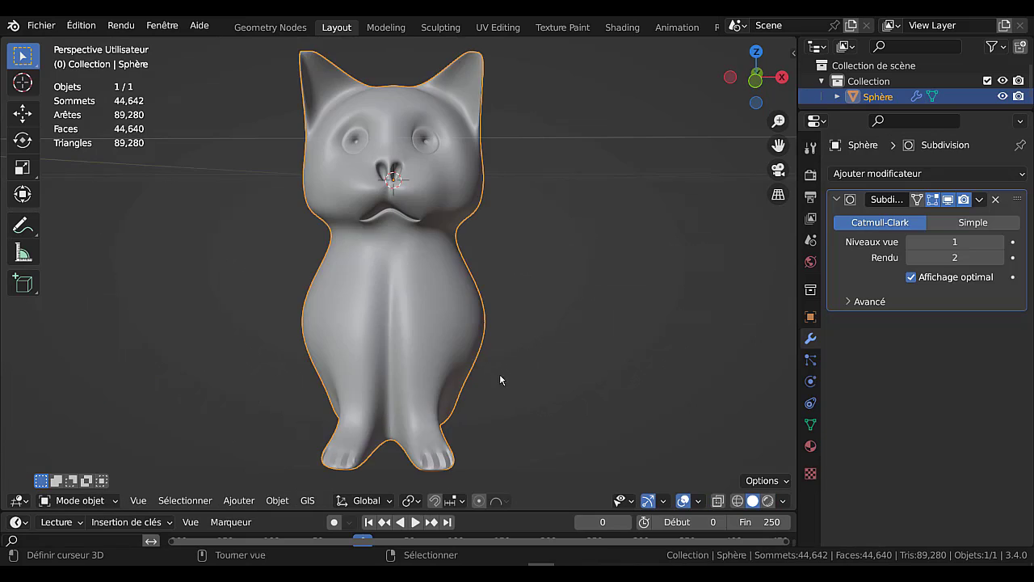
{"action": "scroll", "coordinate": [522, 374], "scroll_direction": "down", "scroll_amount": 2}
{"action": "middle_click_drag", "start_coordinate": [534, 340], "coordinate": [562, 373]}
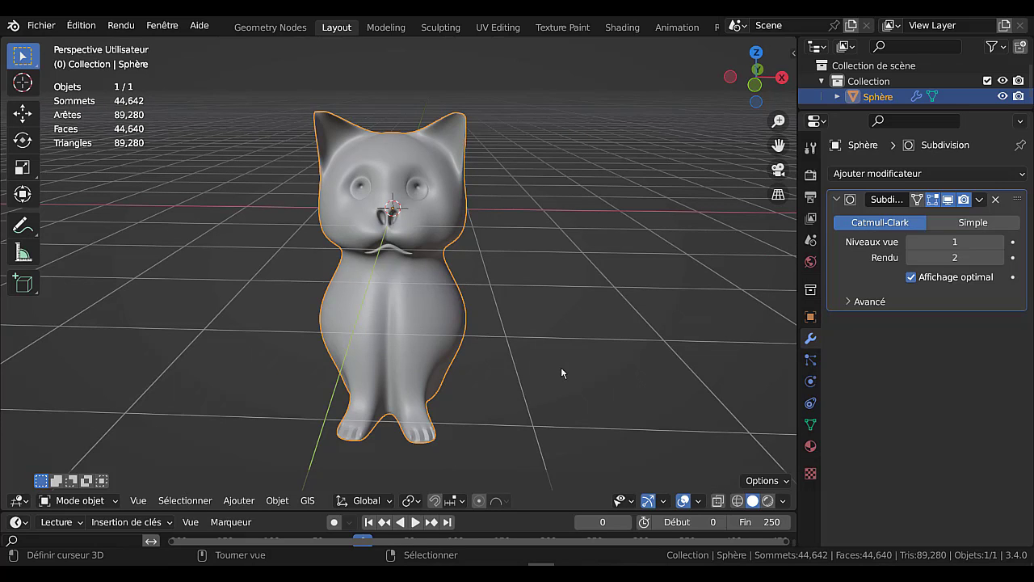
- Deselect the cat, and widen the 3D viewport with the model in the front orthographic view
{"action": "left_click", "coordinate": [564, 372]}
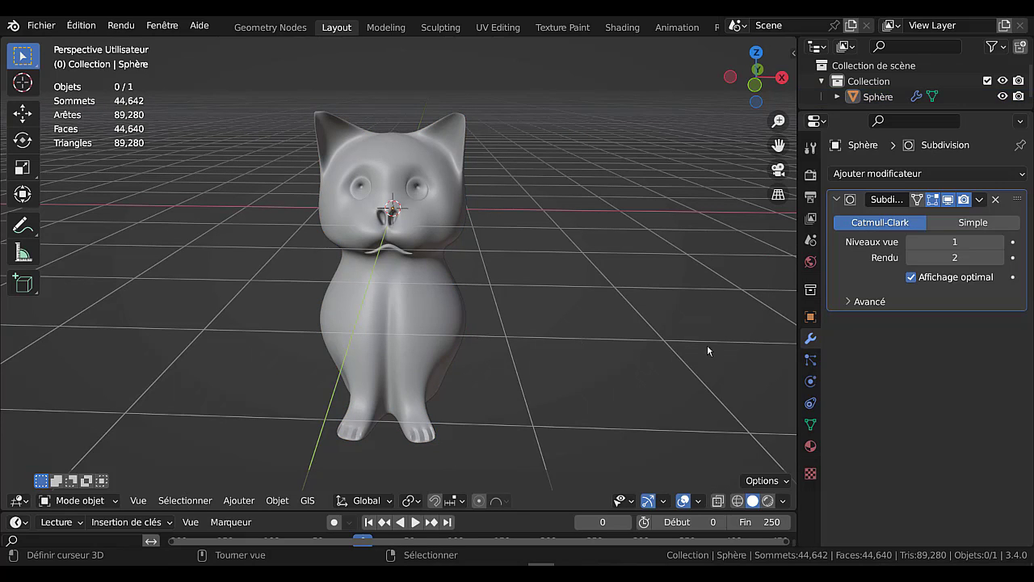
{"action": "left_click_drag", "start_coordinate": [819, 325], "coordinate": [859, 327]}
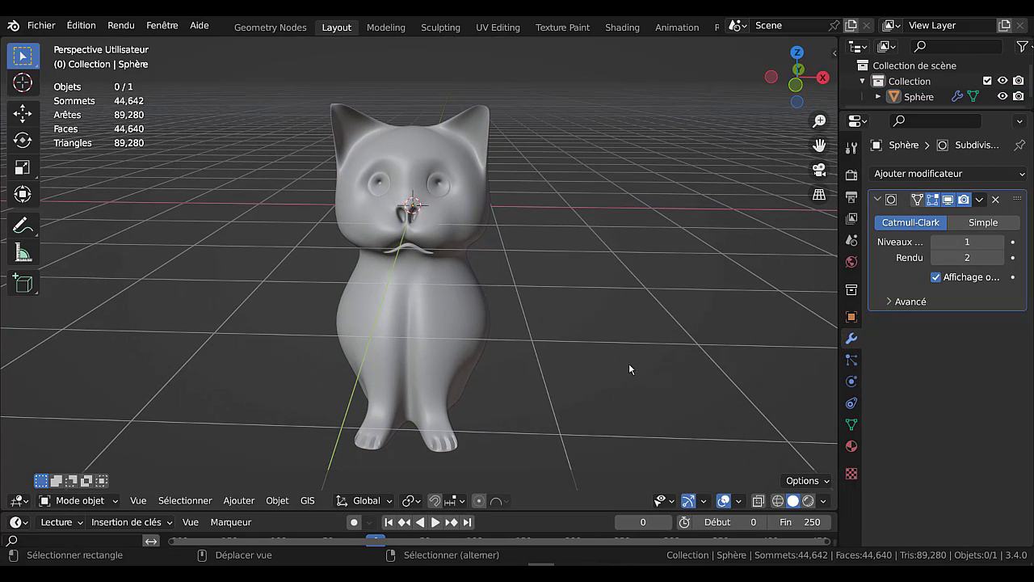
{"action": "key", "text": "KP_1"}
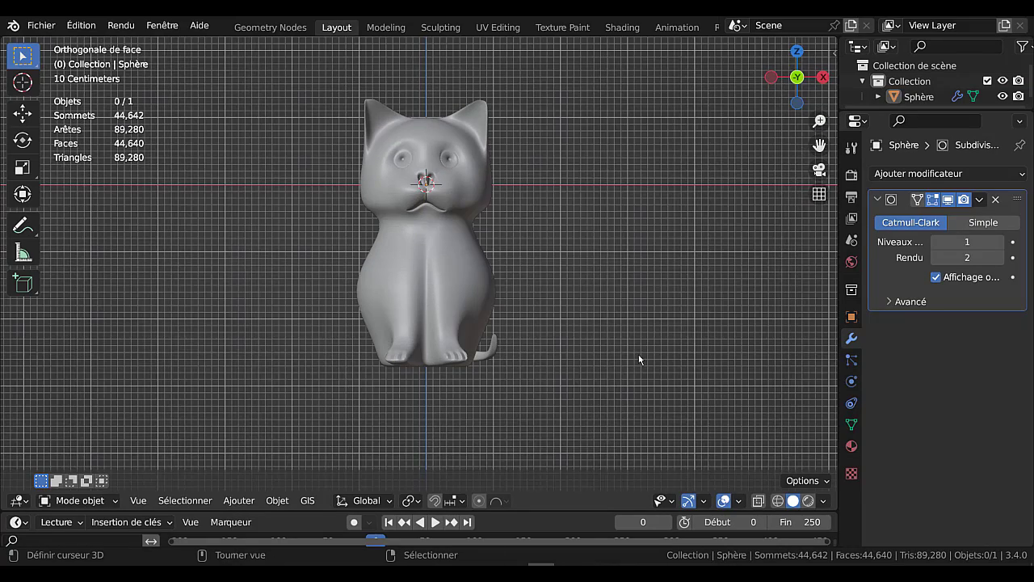
{"action": "middle_click_drag", "start_coordinate": [644, 328], "coordinate": [646, 361], "text": "shift"}
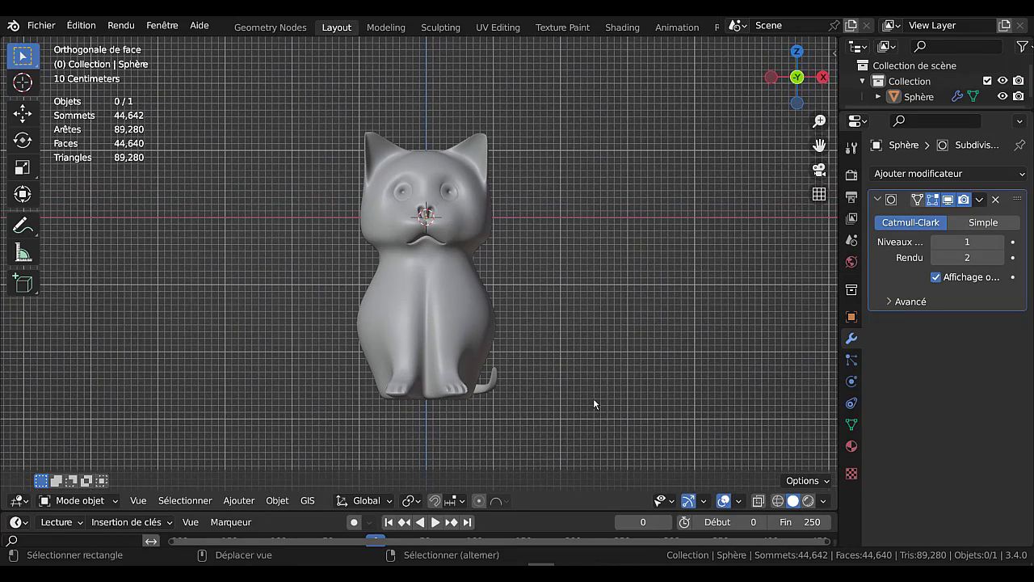
- Select the cat and open its mesh in Edit Mode, seen from below
{"action": "middle_click_drag", "start_coordinate": [407, 405], "coordinate": [423, 306]}
{"action": "left_click", "coordinate": [423, 306]}
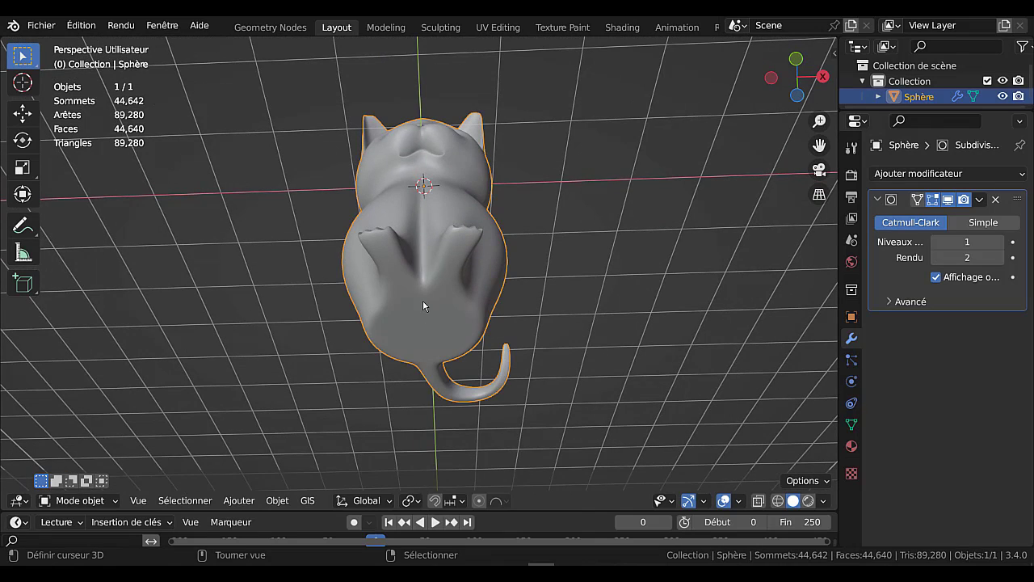
{"action": "key", "text": "Tab"}
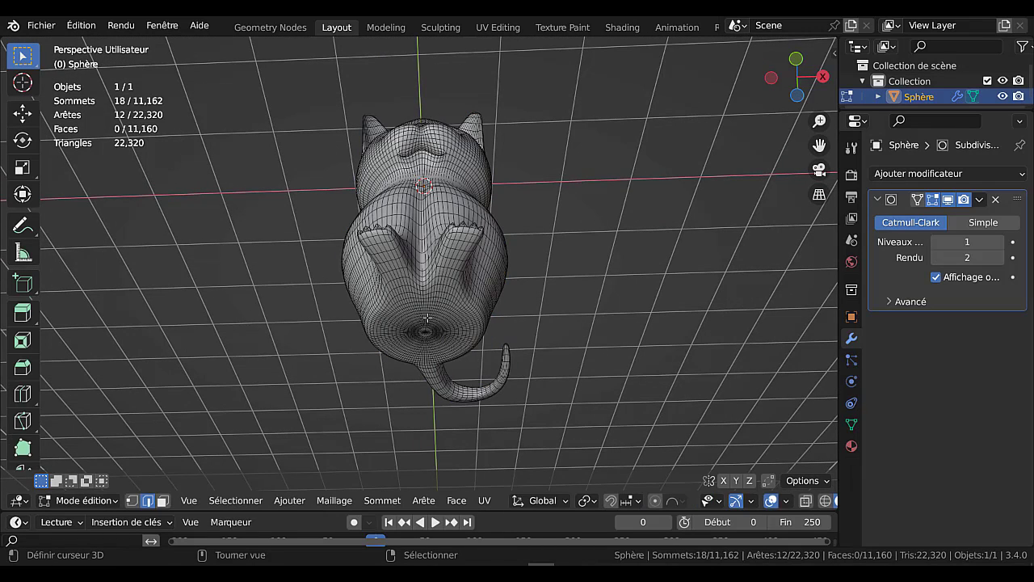
- Try selecting the central area of the cat's base with Circle Select in the bottom orthographic view
{"action": "left_click", "coordinate": [426, 317]}
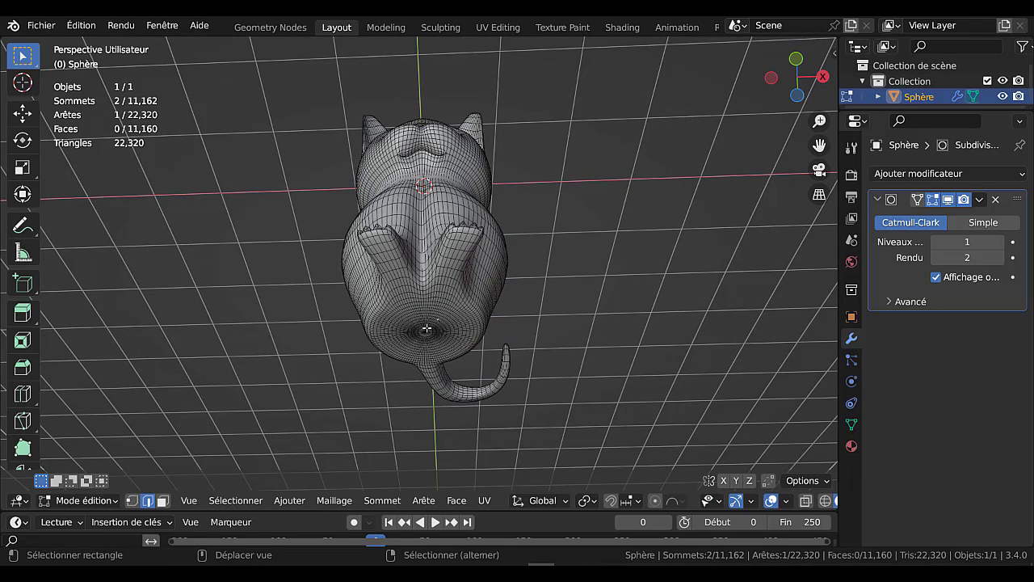
{"action": "left_click", "coordinate": [430, 316], "text": "shift"}
{"action": "left_click", "coordinate": [415, 329], "text": "shift"}
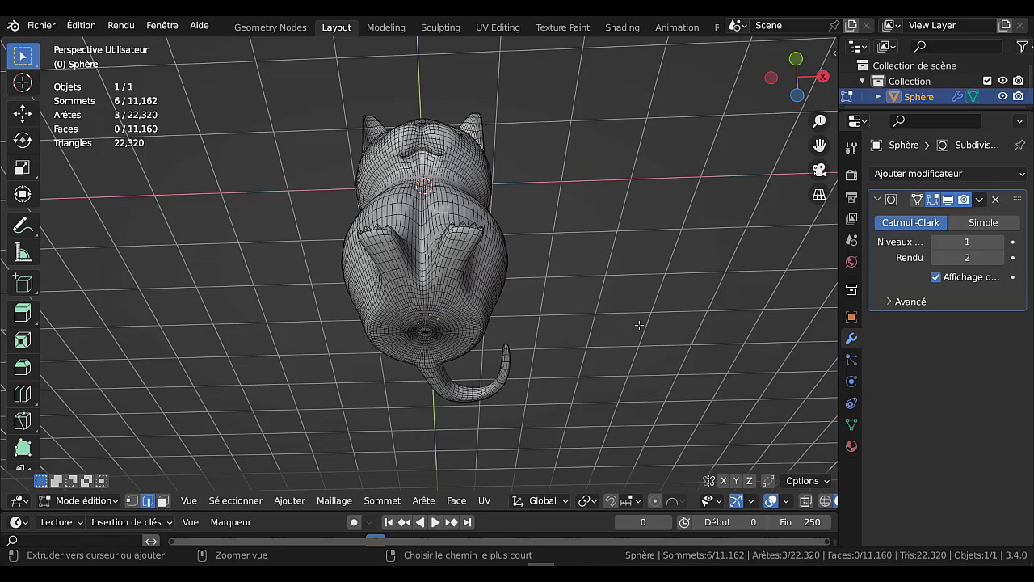
{"action": "key", "text": "ctrl+KP_1"}
{"action": "middle_click_drag", "start_coordinate": [637, 303], "coordinate": [626, 381], "text": "shift"}
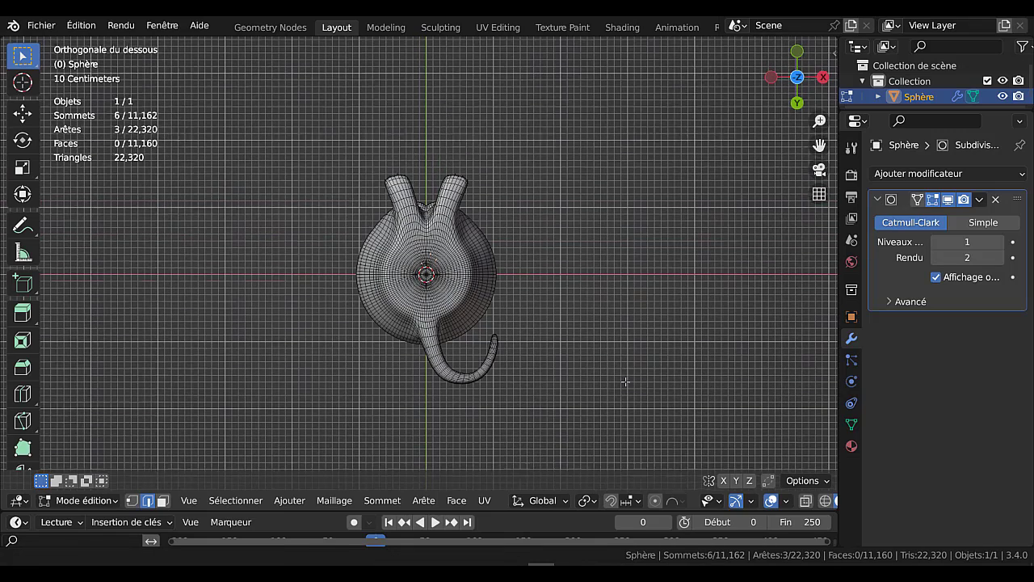
{"action": "scroll", "coordinate": [626, 381], "scroll_direction": "up", "scroll_amount": 3}
{"action": "key", "text": "c"}
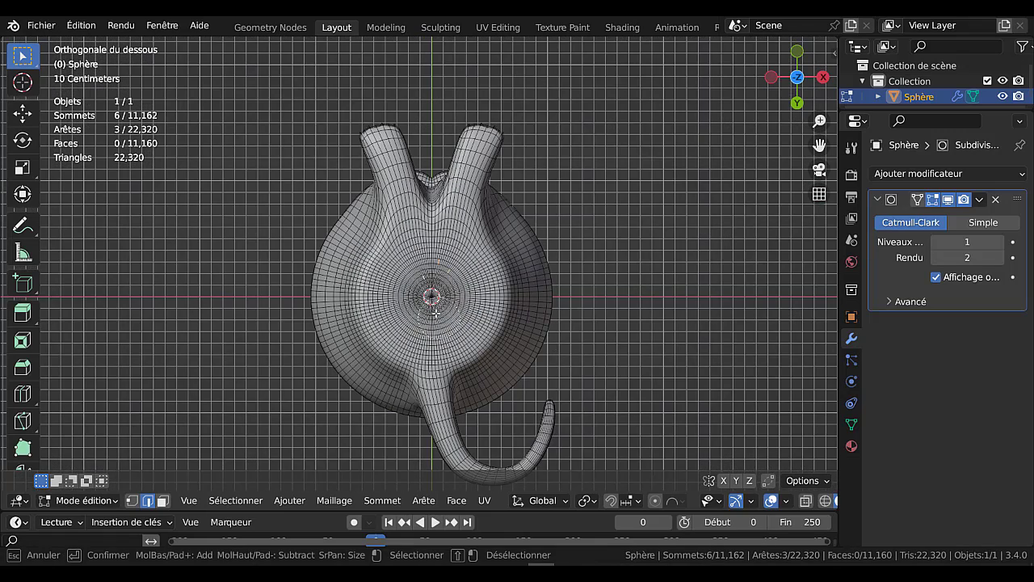
{"action": "mouse_move", "coordinate": [441, 295]}
{"action": "left_mouse_down"}
{"action": "mouse_move", "coordinate": [411, 314]}
{"action": "mouse_move", "coordinate": [421, 276]}
{"action": "left_mouse_up"}
{"action": "key", "text": "Escape"}
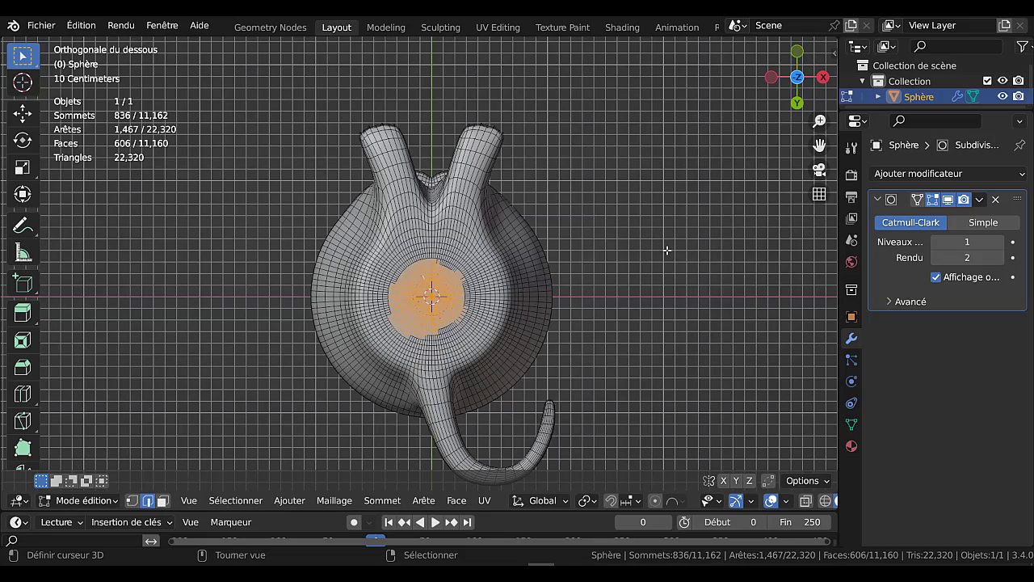
- Select the whole cat mesh in vertex mode and box-deselect the vertices above the base in the front orthographic view
{"action": "key", "text": "a"}
{"action": "key", "text": "KP_1"}
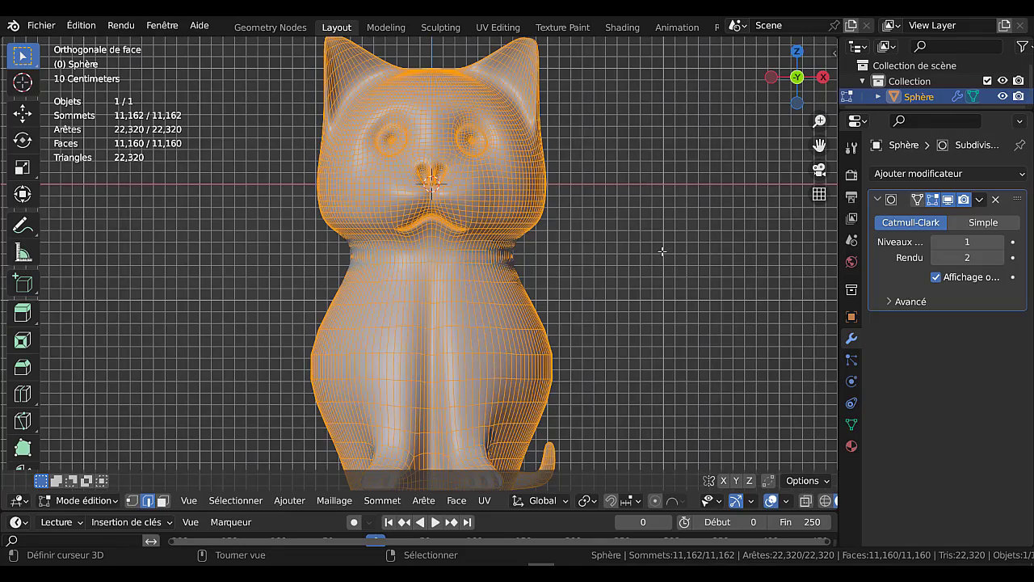
{"action": "scroll", "coordinate": [662, 252], "scroll_direction": "down", "scroll_amount": 5}
{"action": "scroll", "coordinate": [631, 326], "scroll_direction": "up", "scroll_amount": 3}
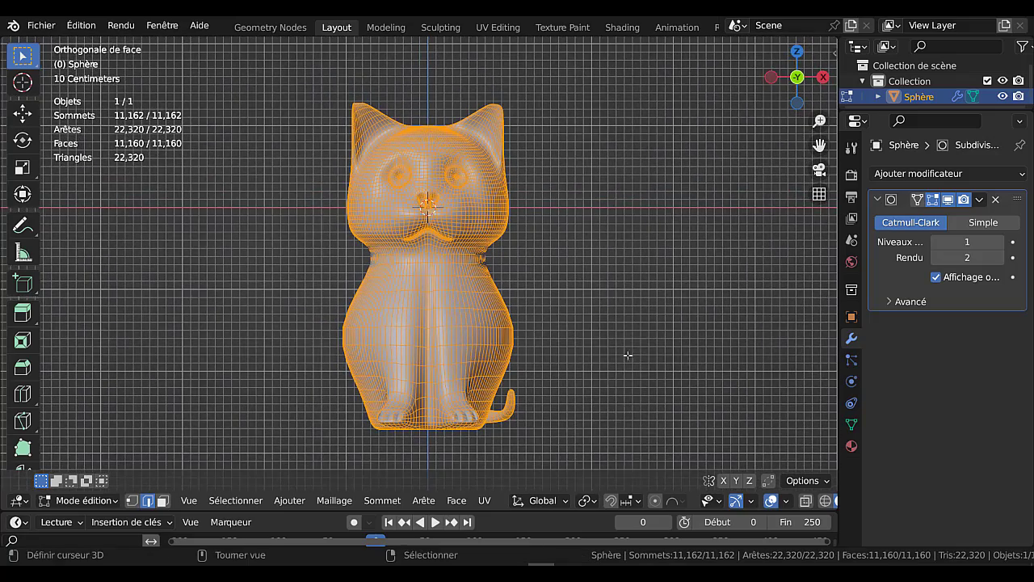
{"action": "middle_click_drag", "start_coordinate": [628, 355], "coordinate": [619, 307], "text": "shift"}
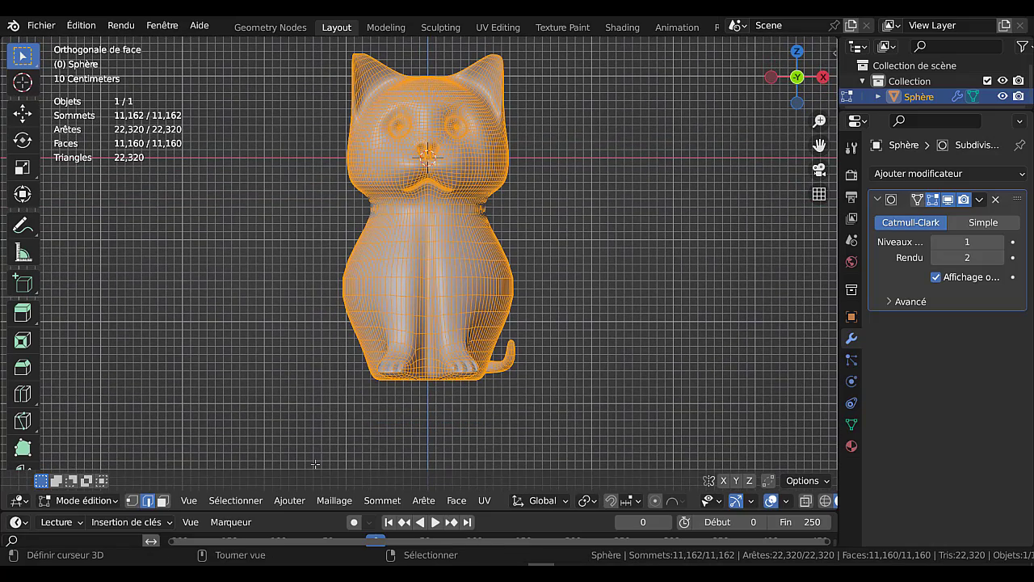
{"action": "left_click", "coordinate": [131, 501]}
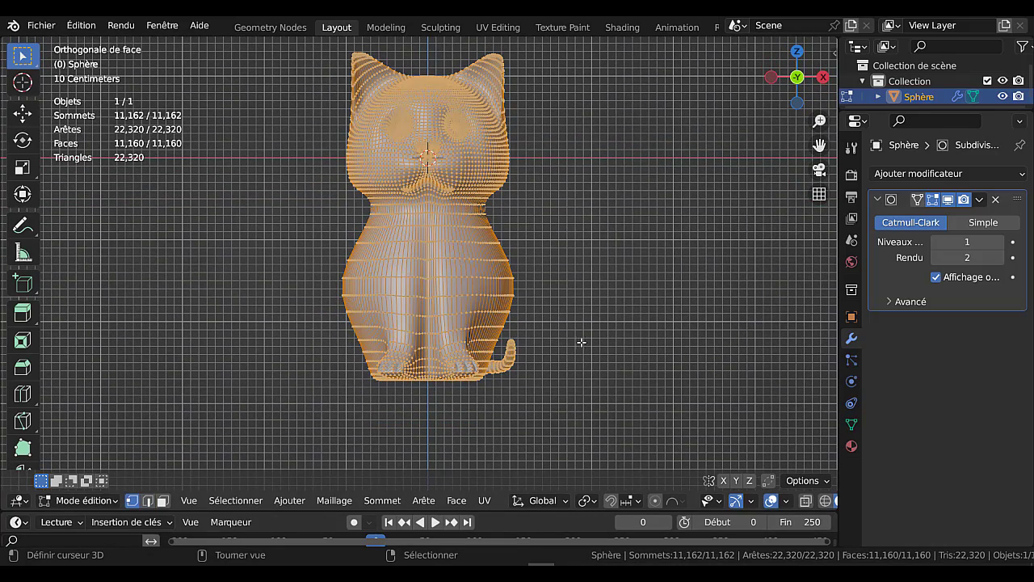
{"action": "key", "text": "b"}
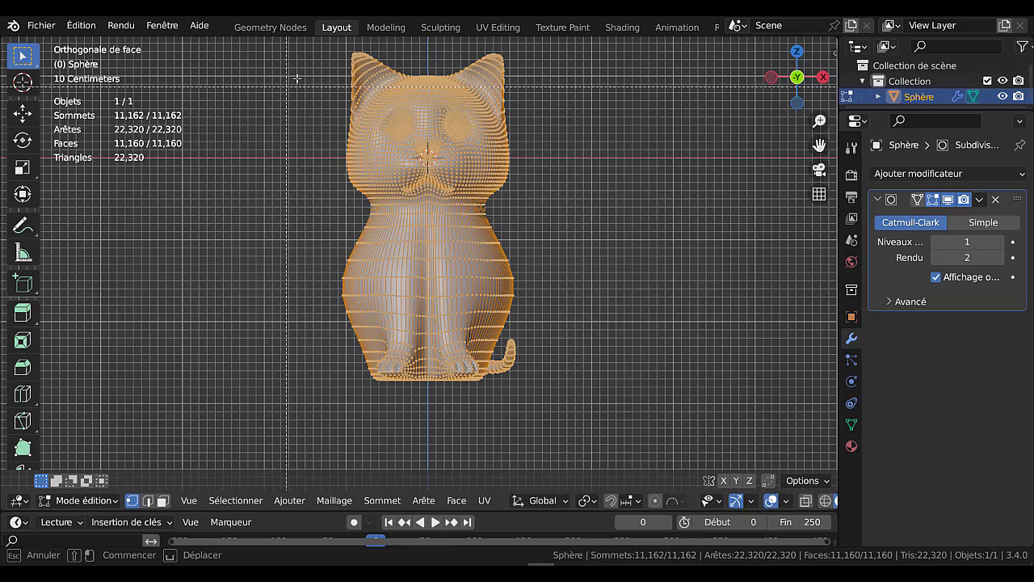
{"action": "left_click_drag", "start_coordinate": [324, 47], "coordinate": [563, 365]}
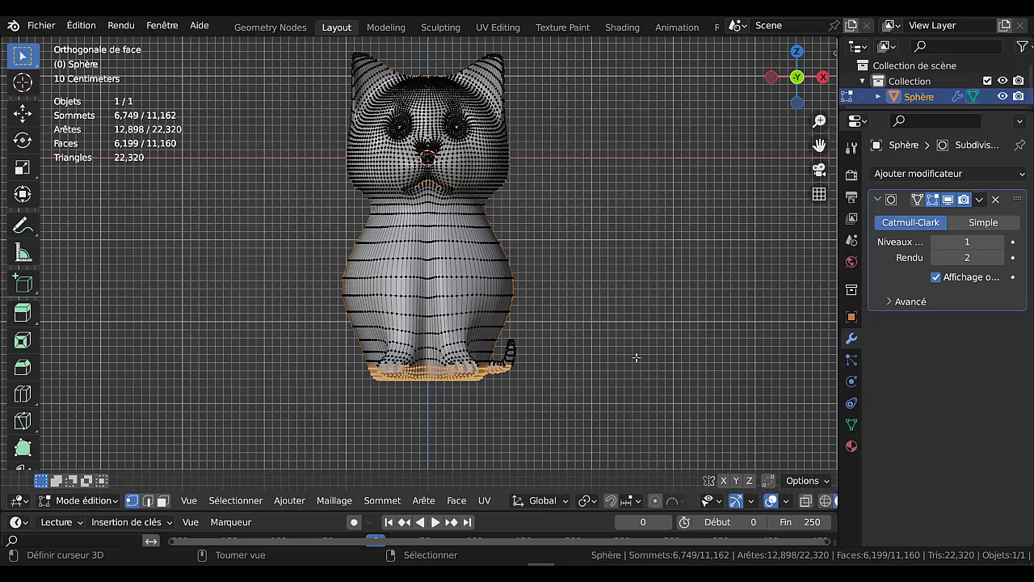
- Enable X-ray and box-deselect the remaining head, body, feet and tail vertices, keeping only the lowest band of the base selected
{"action": "key", "text": "alt+z"}
{"action": "key", "text": "b"}
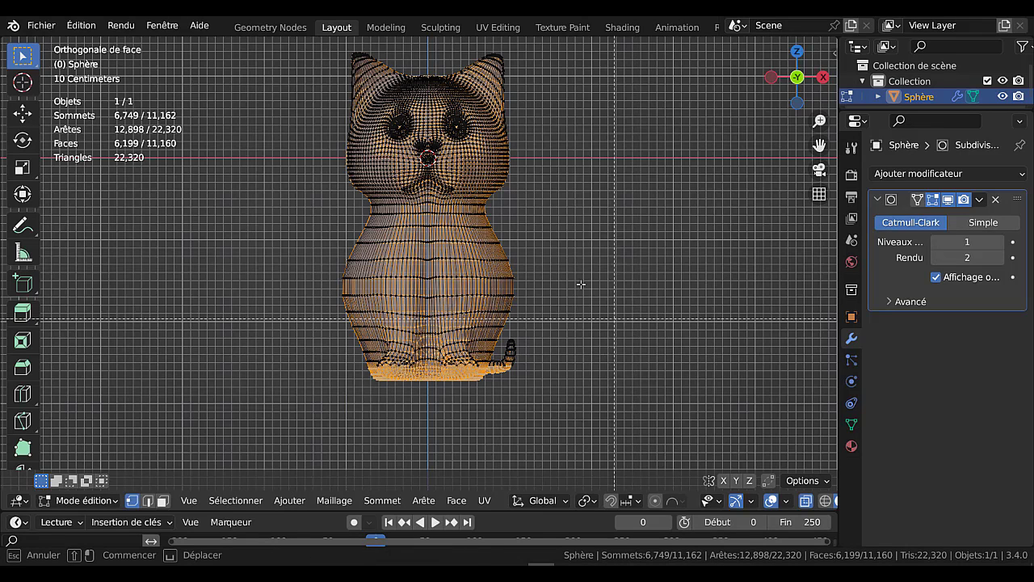
{"action": "left_click_drag", "start_coordinate": [281, 38], "coordinate": [579, 376]}
{"action": "middle_click_drag", "start_coordinate": [579, 378], "coordinate": [566, 330], "text": "shift"}
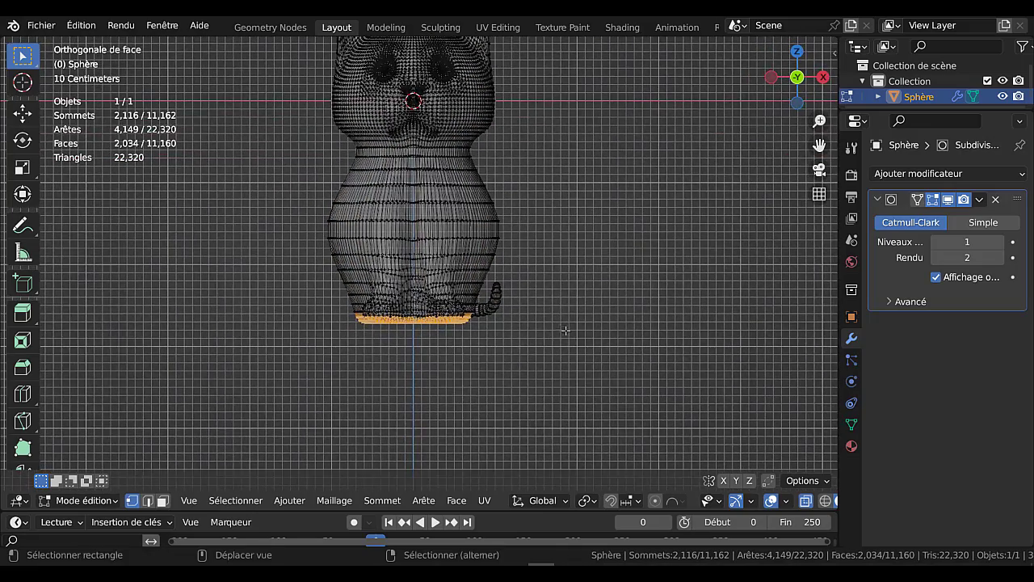
{"action": "scroll", "coordinate": [566, 330], "scroll_direction": "up", "scroll_amount": 4}
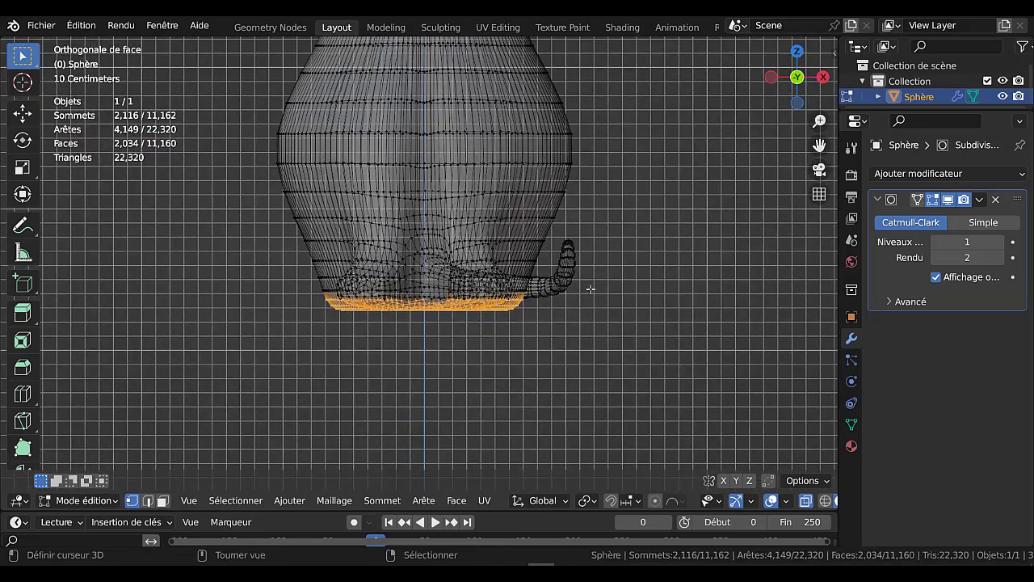
{"action": "scroll", "coordinate": [591, 288], "scroll_direction": "up", "scroll_amount": 2}
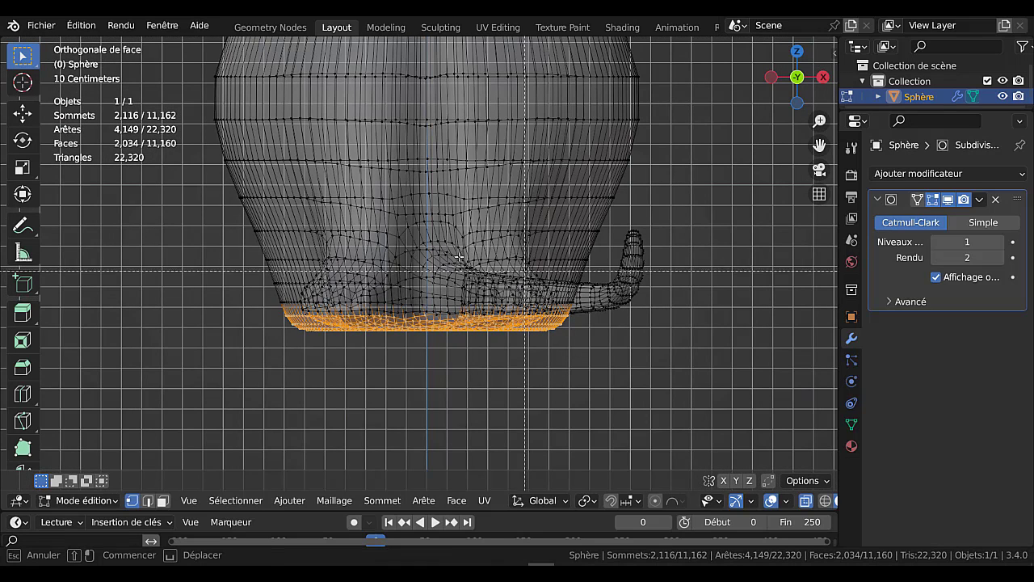
{"action": "mouse_move", "coordinate": [175, 223]}
{"action": "left_mouse_down"}
{"action": "mouse_move", "coordinate": [436, 298]}
{"action": "mouse_move", "coordinate": [662, 323]}
{"action": "left_mouse_up"}
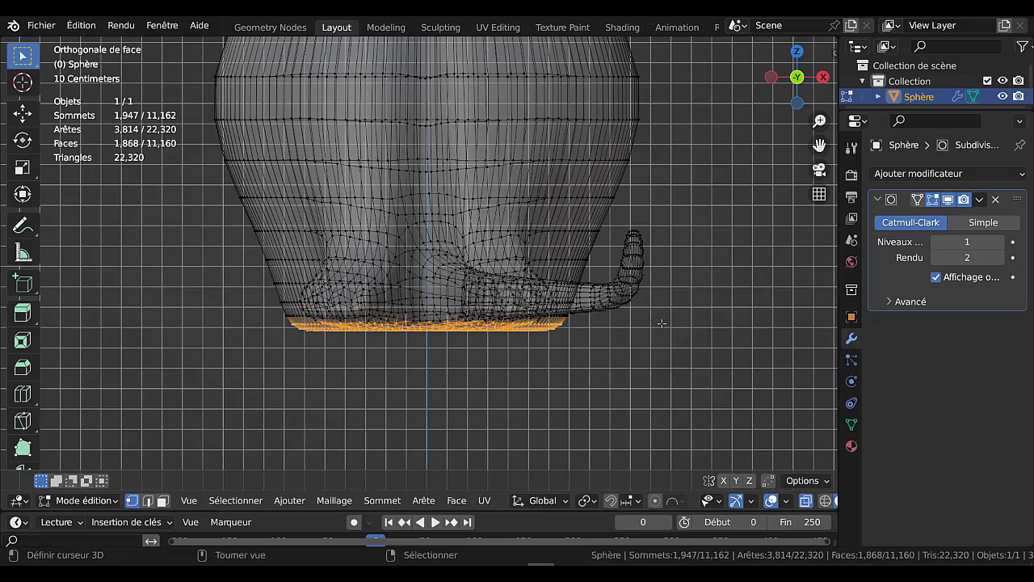
- Flatten the selected base vertices by scaling them to 0 along the Z axis, and turn X-ray off
{"action": "middle_click_drag", "start_coordinate": [658, 312], "coordinate": [659, 343]}
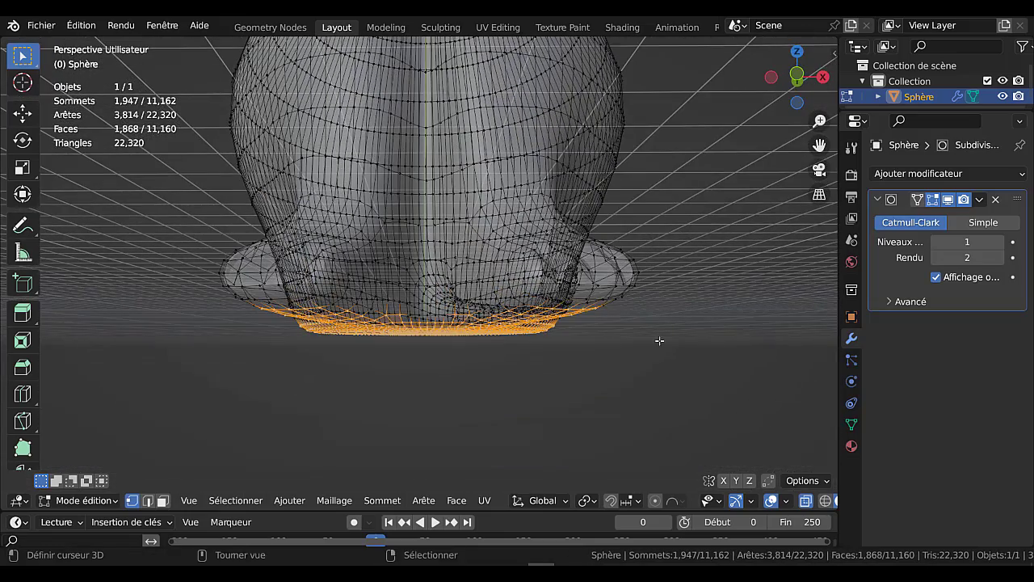
{"action": "key", "text": "s"}
{"action": "key", "text": "z"}
{"action": "key", "text": "0"}
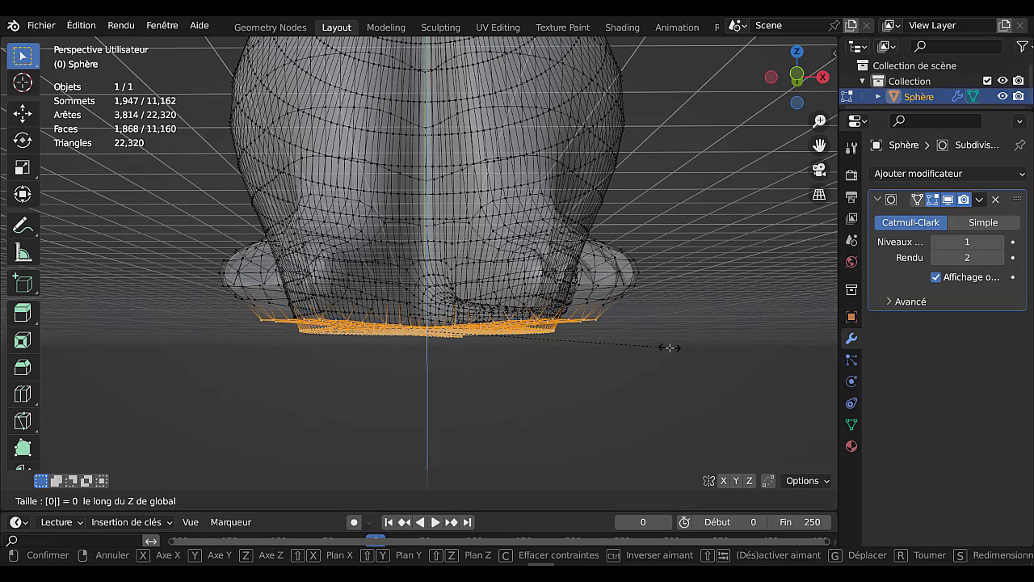
{"action": "key", "text": "Return"}
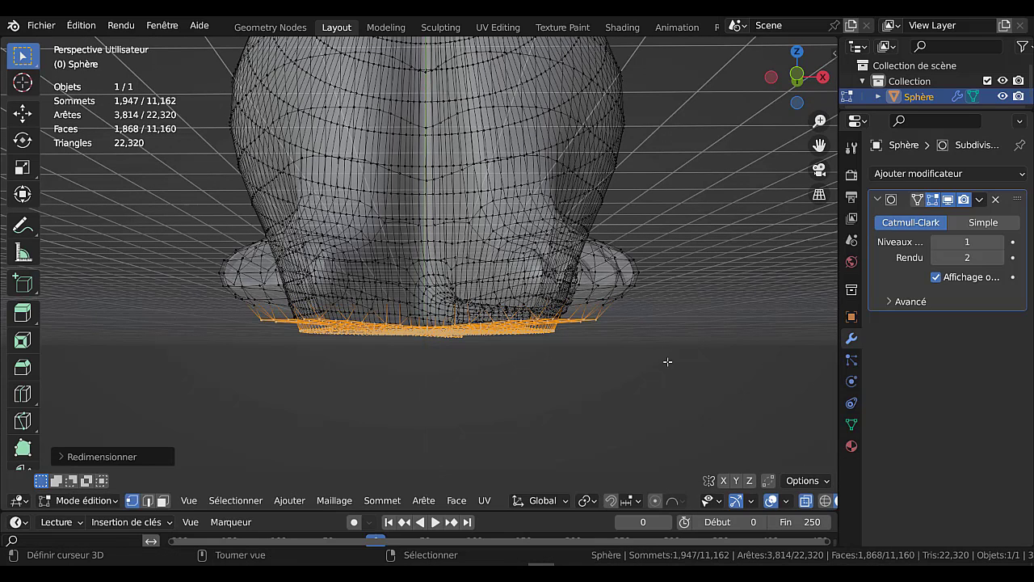
{"action": "key", "text": "alt+z"}
- Return to Object Mode, check the flattened base and feet, and deselect the cat
{"action": "key", "text": "Tab"}
{"action": "mouse_move", "coordinate": [600, 373]}
{"action": "middle_mouse_down"}
{"action": "mouse_move", "coordinate": [610, 315]}
{"action": "mouse_move", "coordinate": [670, 359]}
{"action": "mouse_move", "coordinate": [675, 381]}
{"action": "mouse_move", "coordinate": [361, 362]}
{"action": "mouse_move", "coordinate": [360, 345]}
{"action": "mouse_move", "coordinate": [457, 364]}
{"action": "mouse_move", "coordinate": [596, 369]}
{"action": "middle_mouse_up"}
{"action": "scroll", "coordinate": [360, 346], "scroll_direction": "down", "scroll_amount": 4}
{"action": "key", "text": "Tab"}
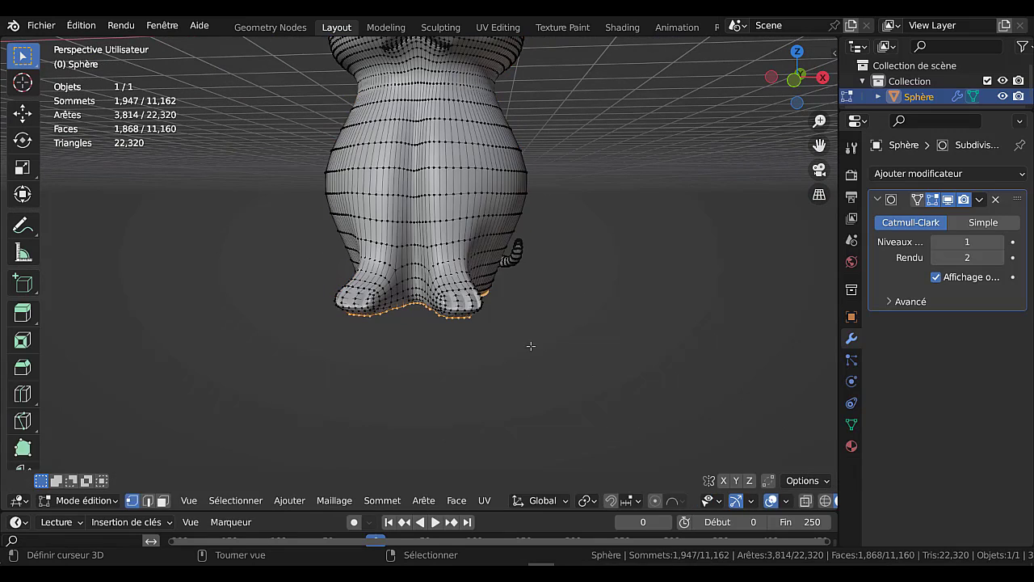
{"action": "key", "text": "Tab"}
{"action": "middle_click_drag", "start_coordinate": [522, 332], "coordinate": [592, 328], "text": "shift"}
{"action": "scroll", "coordinate": [533, 404], "scroll_direction": "down", "scroll_amount": 3}
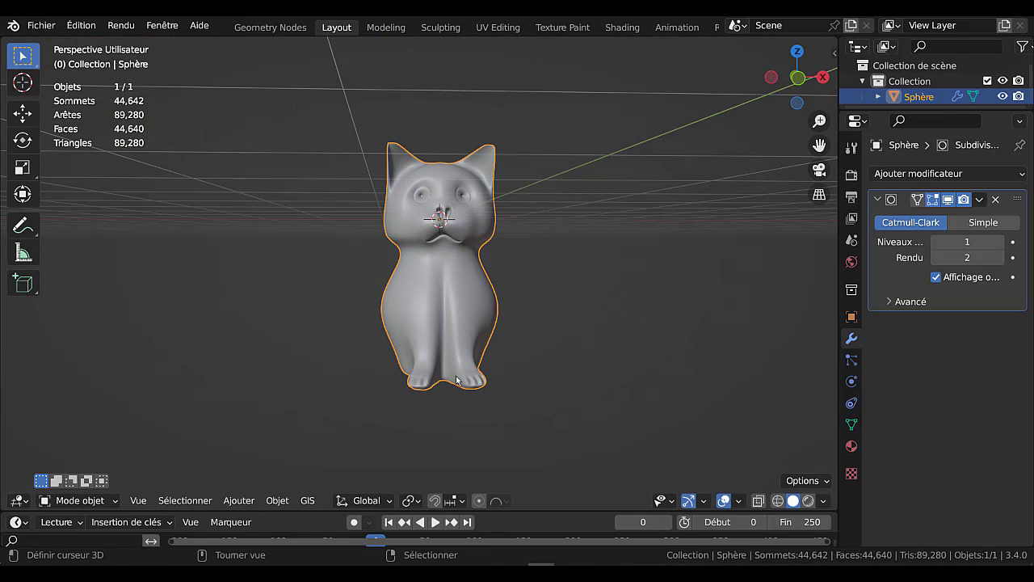
{"action": "left_click", "coordinate": [557, 388]}
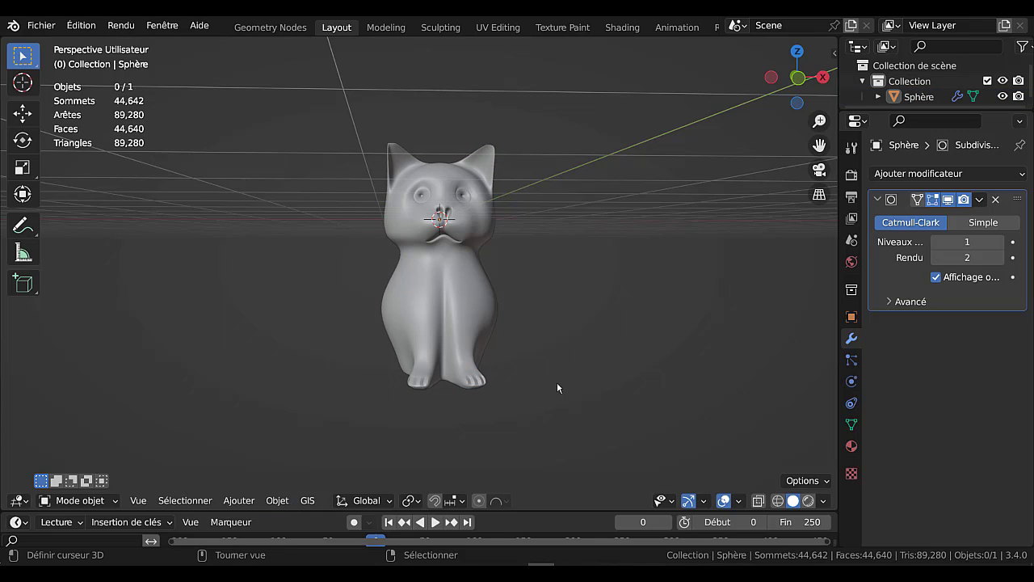
- Move the cat up about 2.7 m along the Z axis so its base rests on the ground line
{"action": "key", "text": "KP_1"}
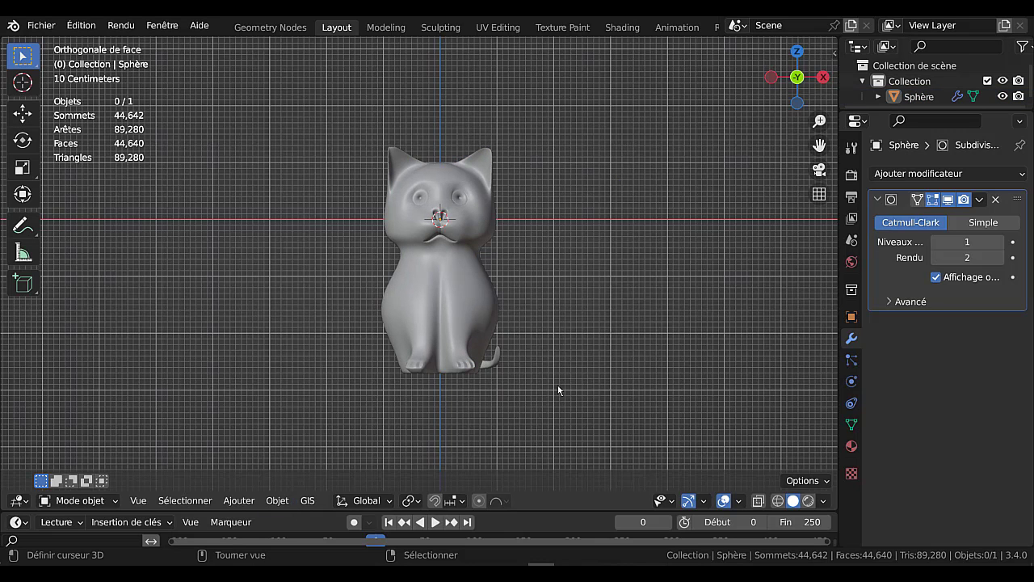
{"action": "left_click", "coordinate": [474, 330]}
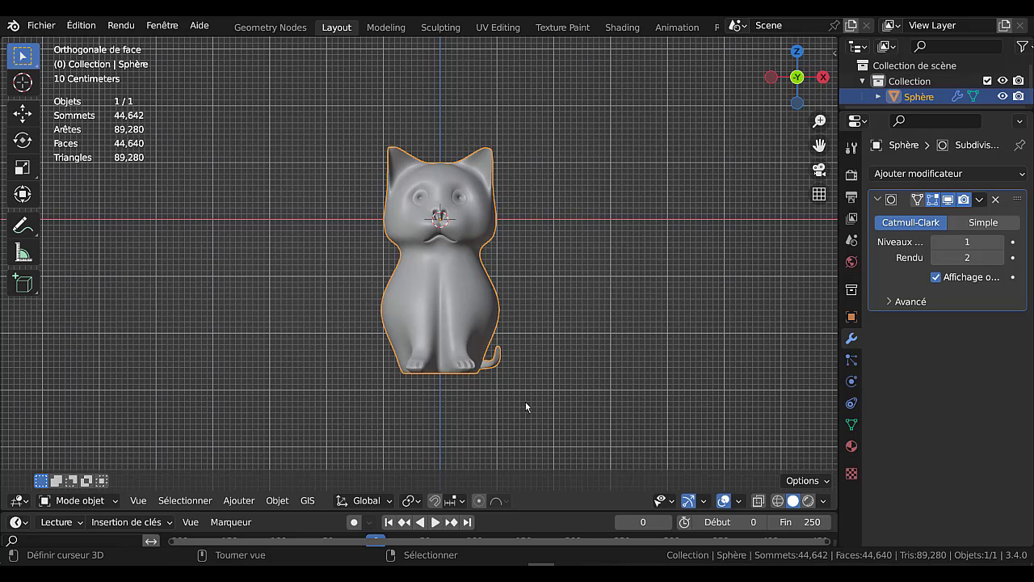
{"action": "key", "text": "g"}
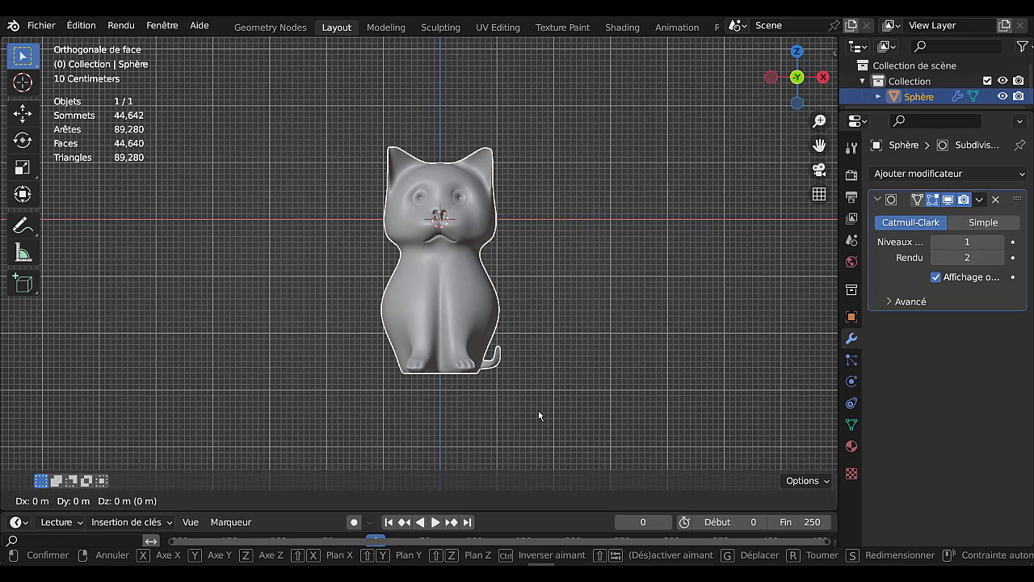
{"action": "key", "text": "z"}
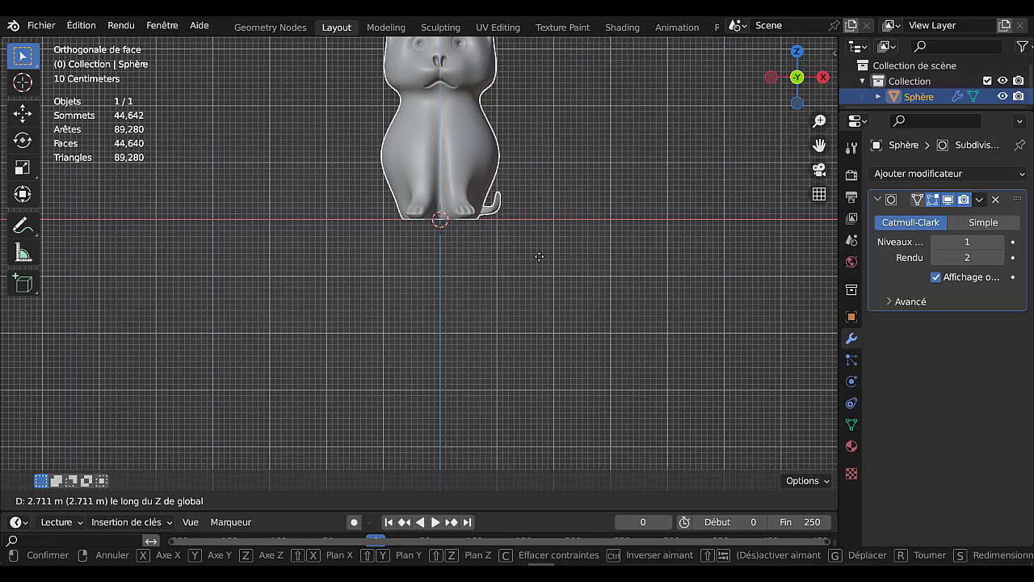
{"action": "left_click", "coordinate": [541, 261]}
{"action": "middle_click_drag", "start_coordinate": [549, 288], "coordinate": [558, 369], "text": "shift"}
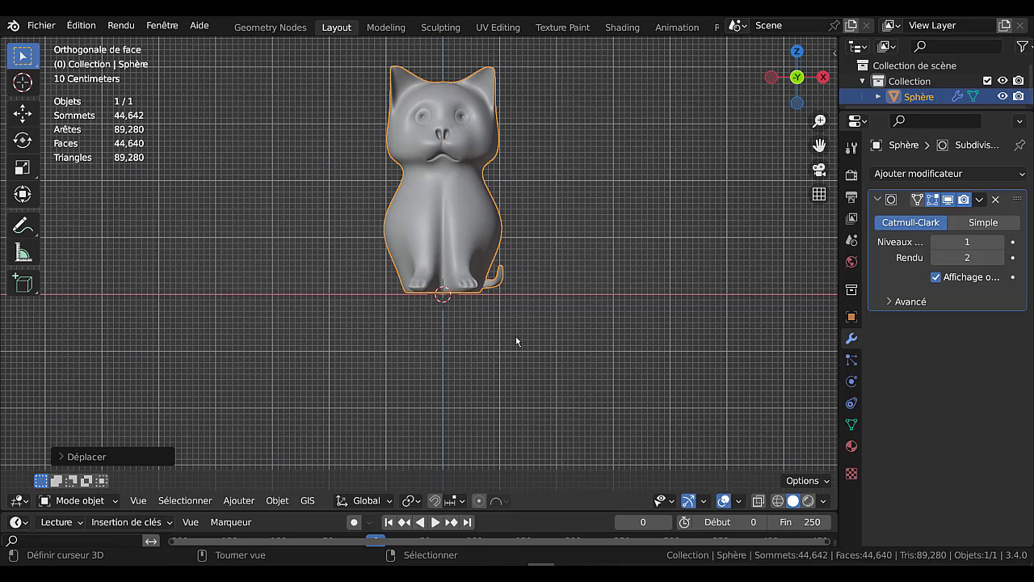
- Add a Lattice object and scale it uniformly by about 2.27 so it is wider than the cat
{"action": "mouse_move", "coordinate": [516, 336]}
{"action": "middle_mouse_down"}
{"action": "mouse_move", "coordinate": [511, 377]}
{"action": "mouse_move", "coordinate": [514, 346]}
{"action": "middle_mouse_up"}
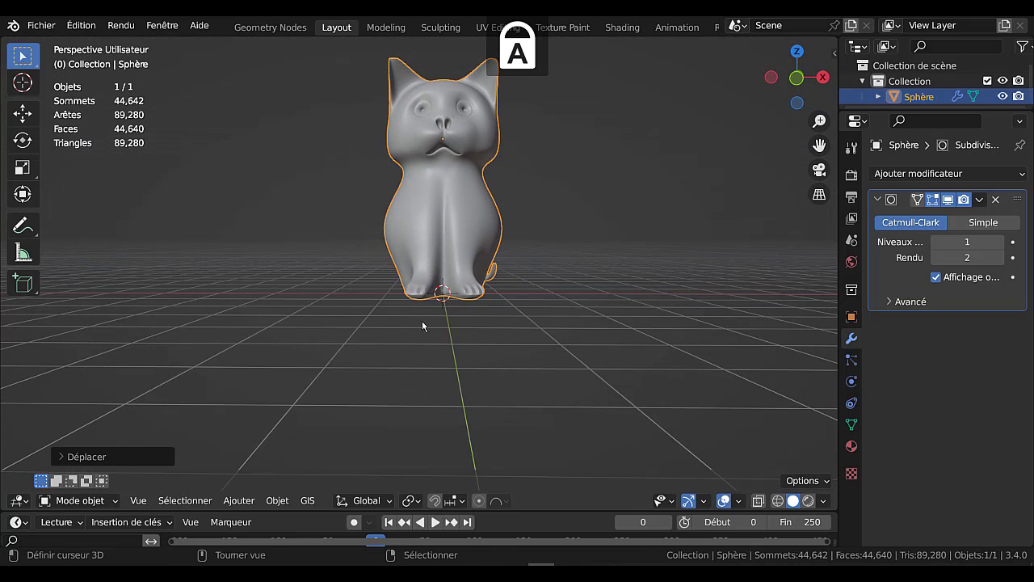
{"action": "left_click", "coordinate": [239, 501]}
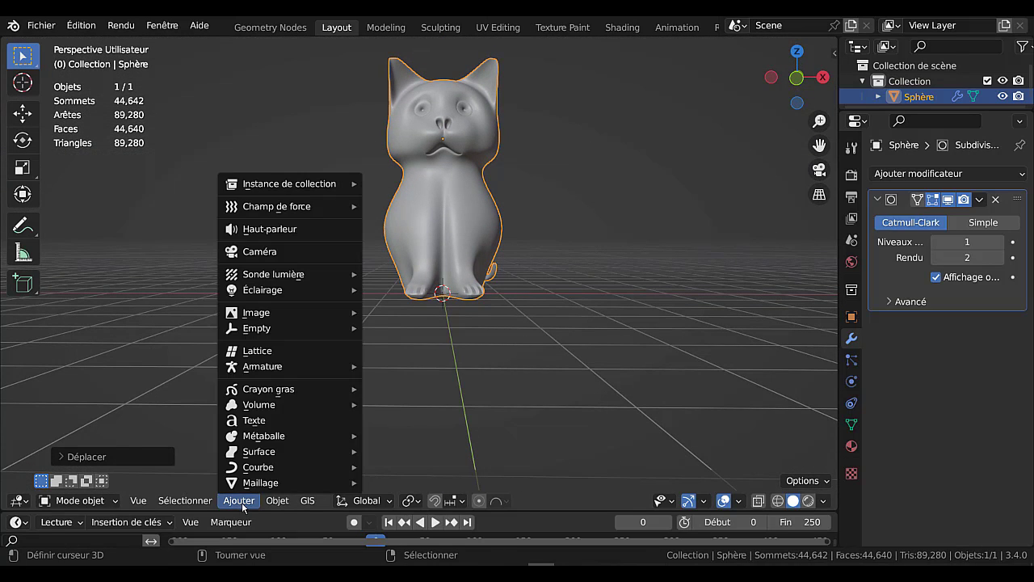
{"action": "left_click", "coordinate": [251, 352]}
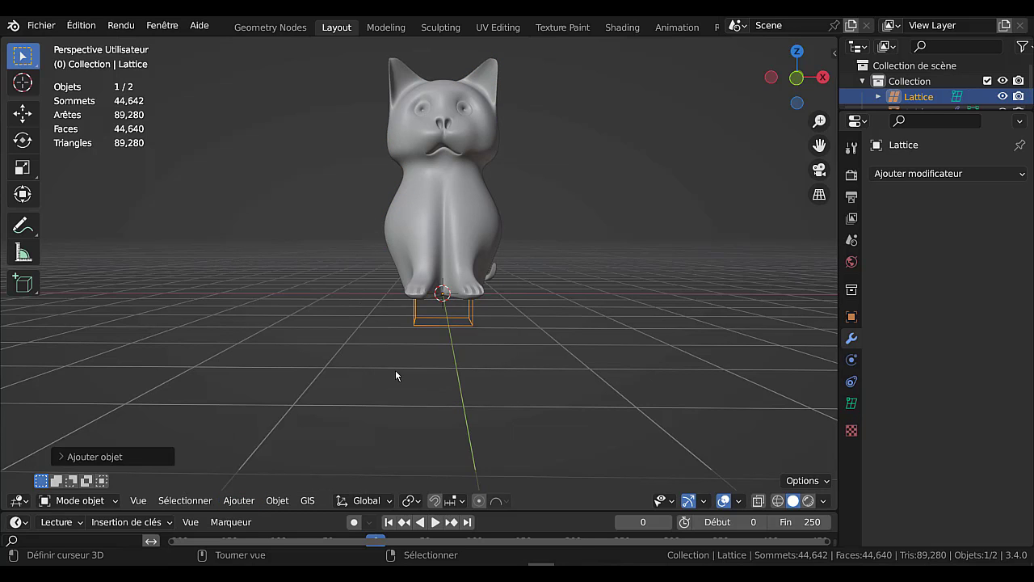
{"action": "key", "text": "KP_1"}
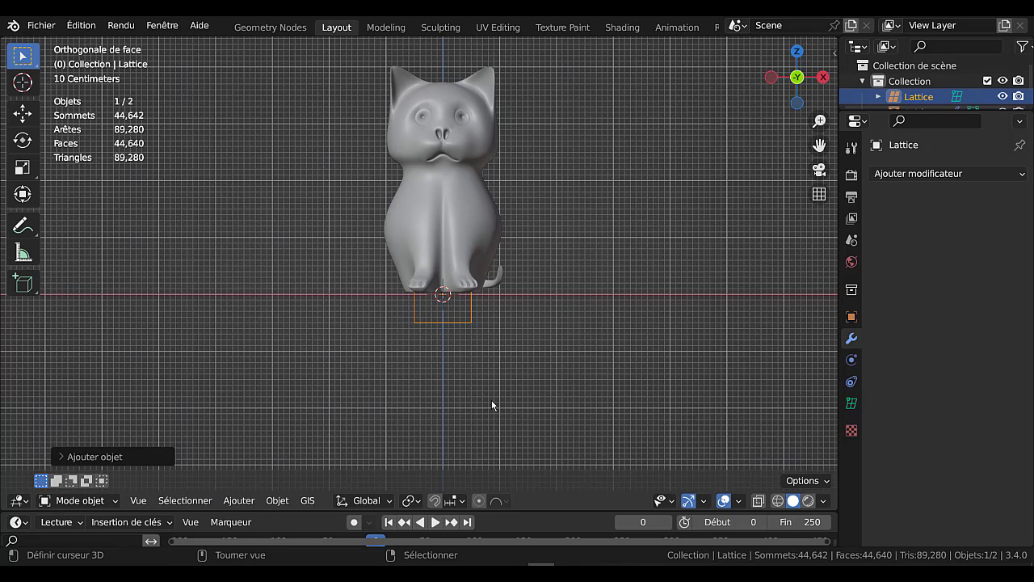
{"action": "key", "text": "s"}
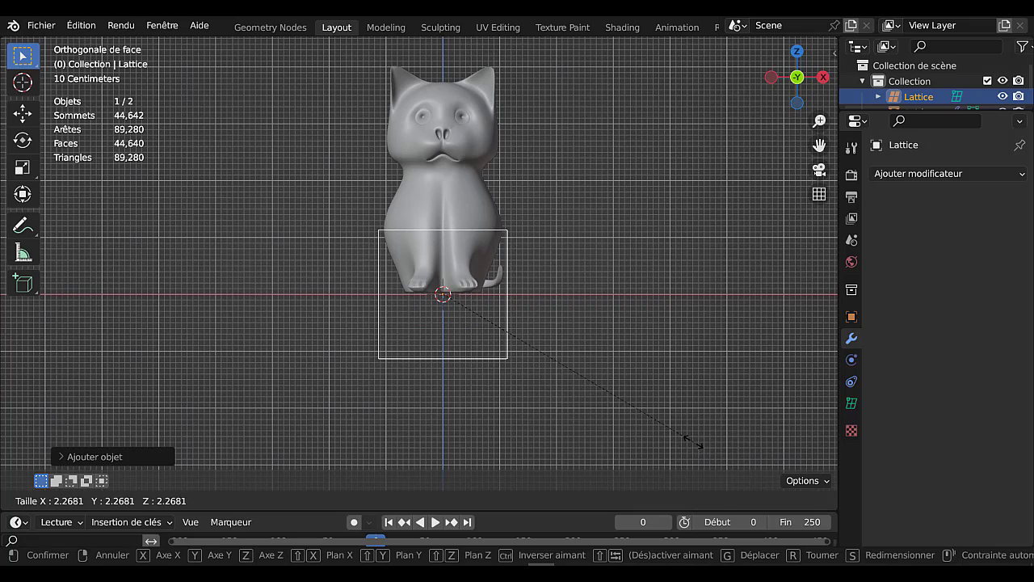
{"action": "left_click", "coordinate": [692, 445]}
- Raise the lattice along Z to the cat's mid-height and scale it about 1.8 along Z to enclose the cat's full height
{"action": "key", "text": "g"}
{"action": "key", "text": "z"}
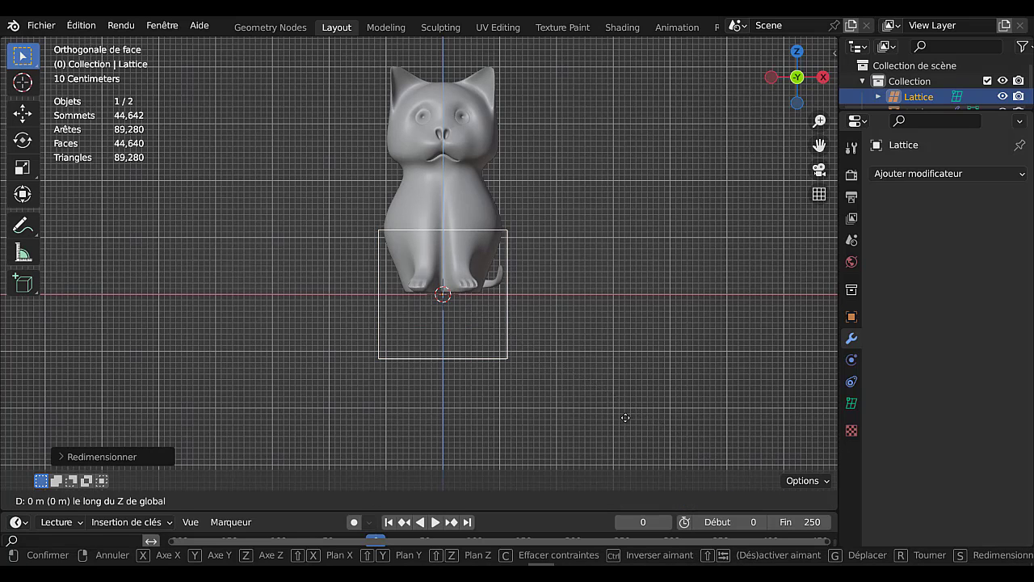
{"action": "left_click", "coordinate": [613, 318]}
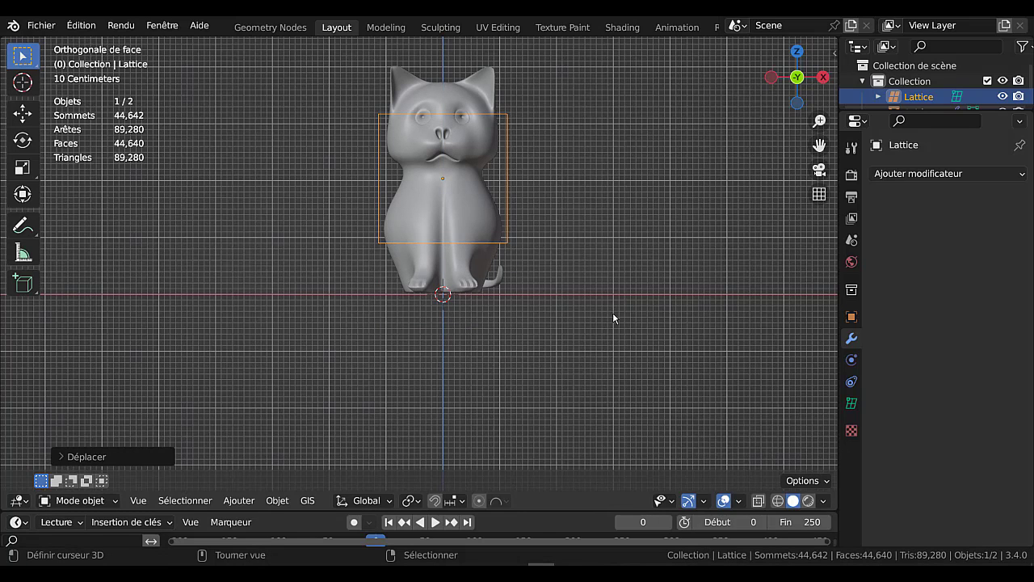
{"action": "key", "text": "s"}
{"action": "key", "text": "z"}
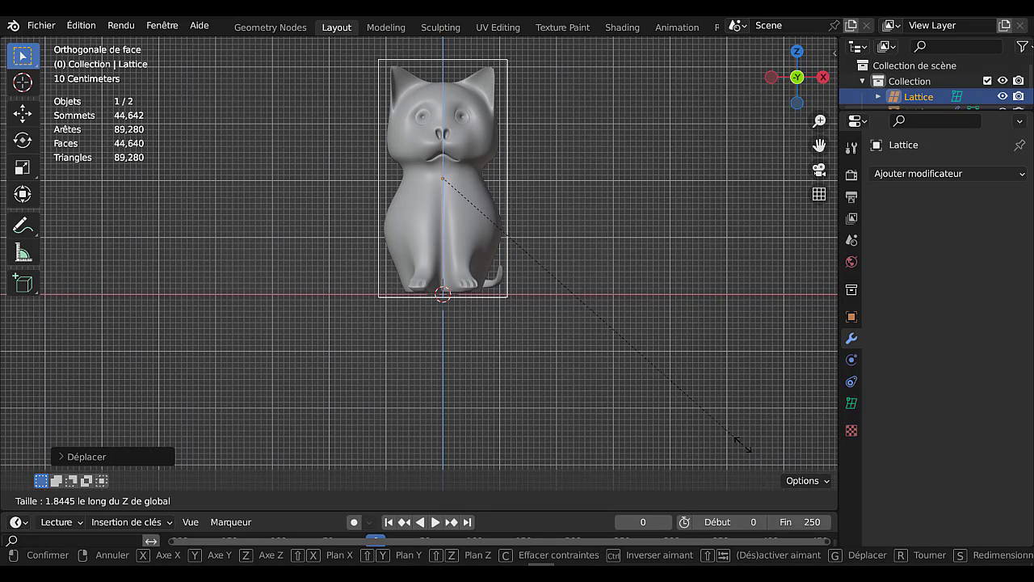
{"action": "left_click", "coordinate": [722, 423]}
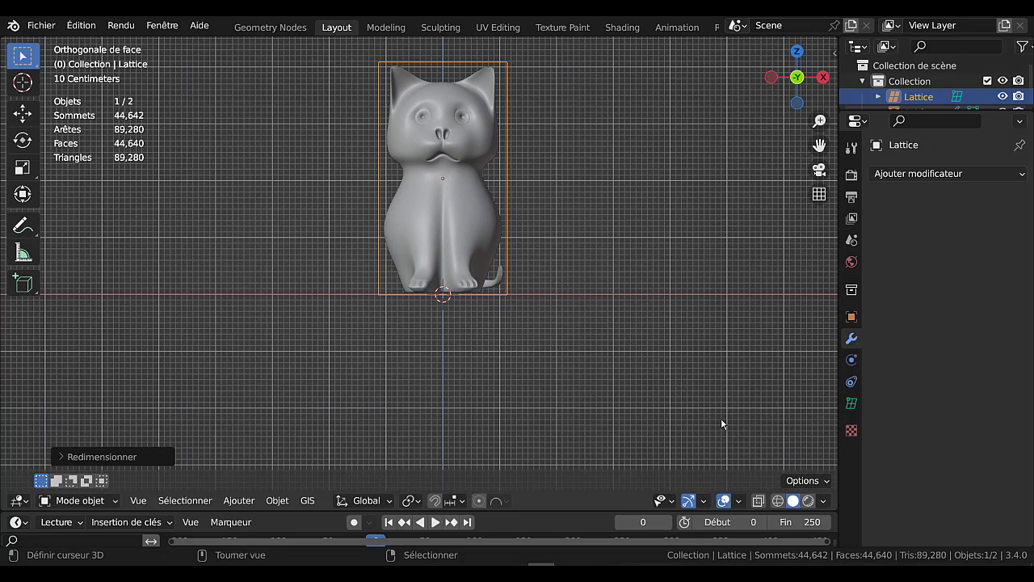
- Scale the lattice about 1.4 along Y and shift it about 0.09 m along Y to enclose the cat's feet and tail
{"action": "middle_click_drag", "start_coordinate": [658, 350], "coordinate": [588, 450]}
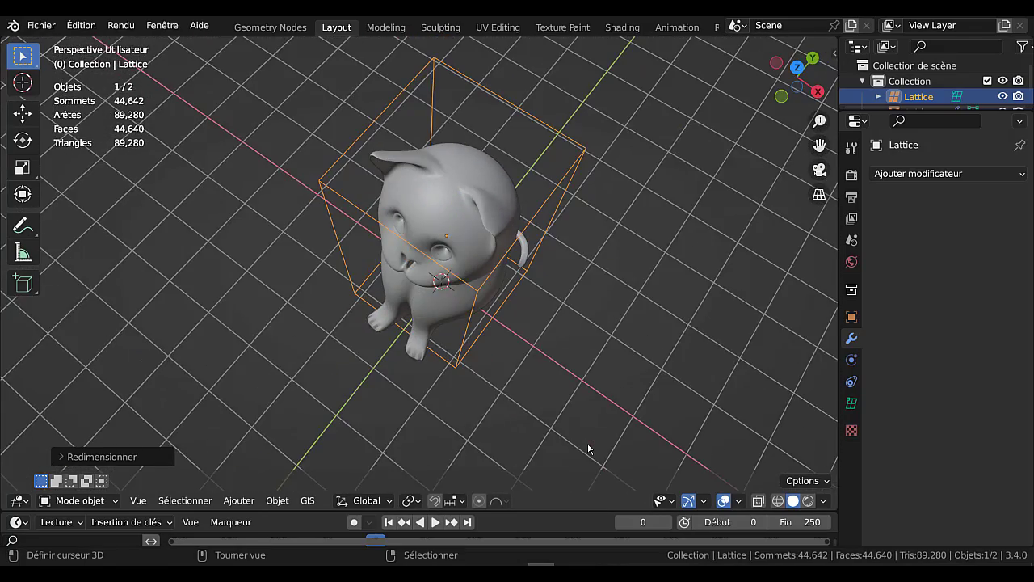
{"action": "key", "text": "KP_7"}
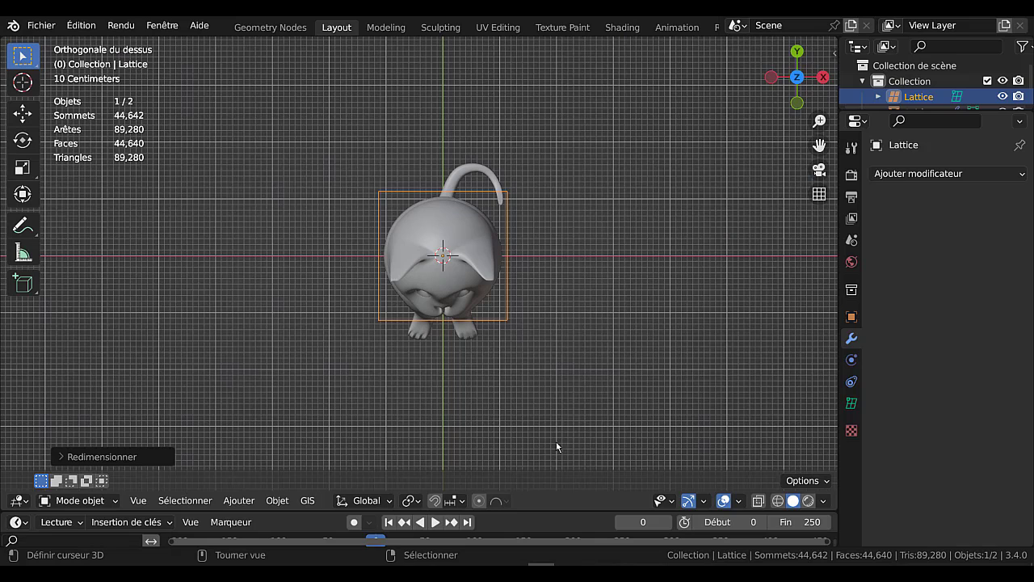
{"action": "key", "text": "s"}
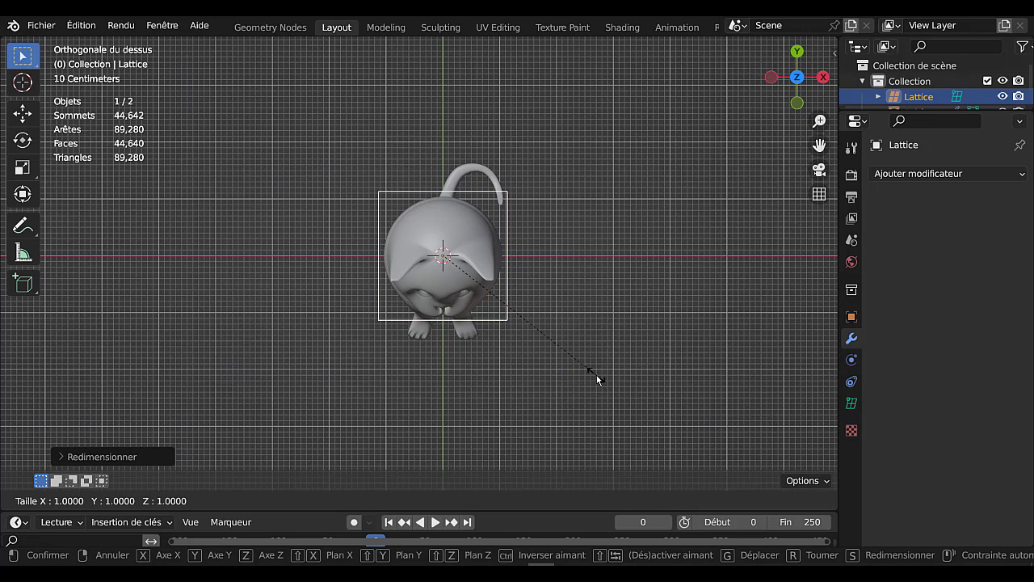
{"action": "key", "text": "y"}
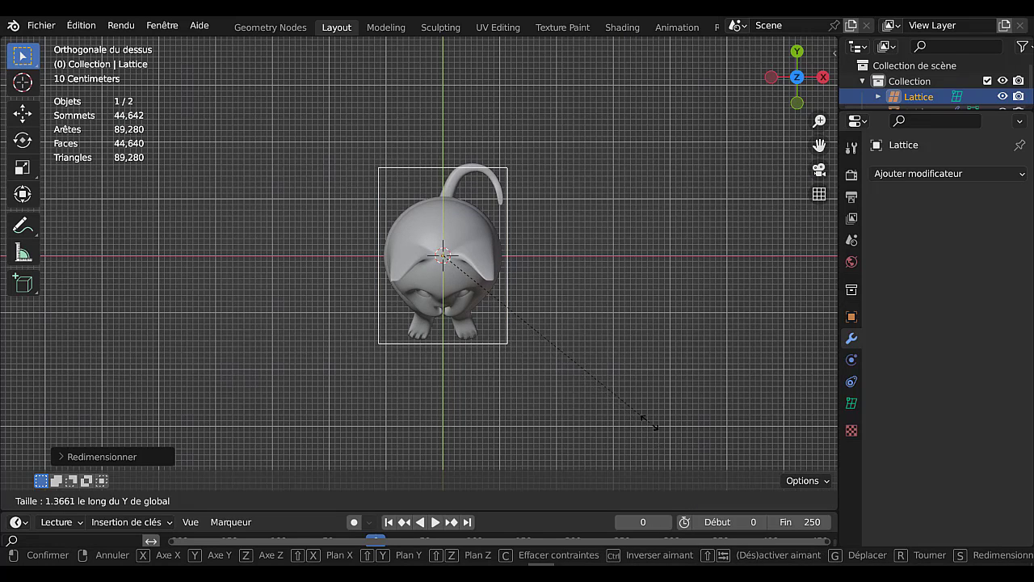
{"action": "left_click", "coordinate": [656, 437]}
{"action": "key", "text": "g"}
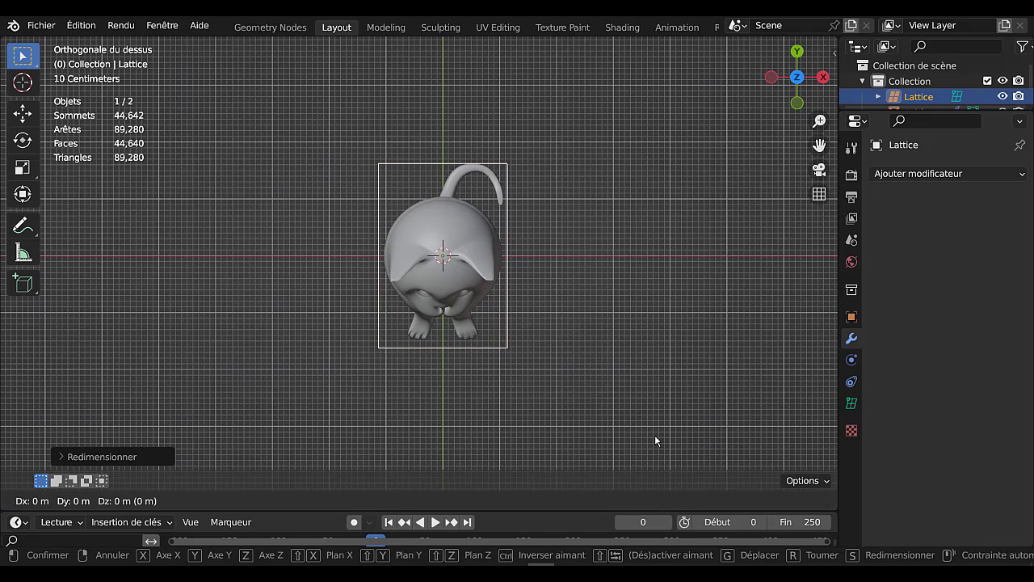
{"action": "key", "text": "y"}
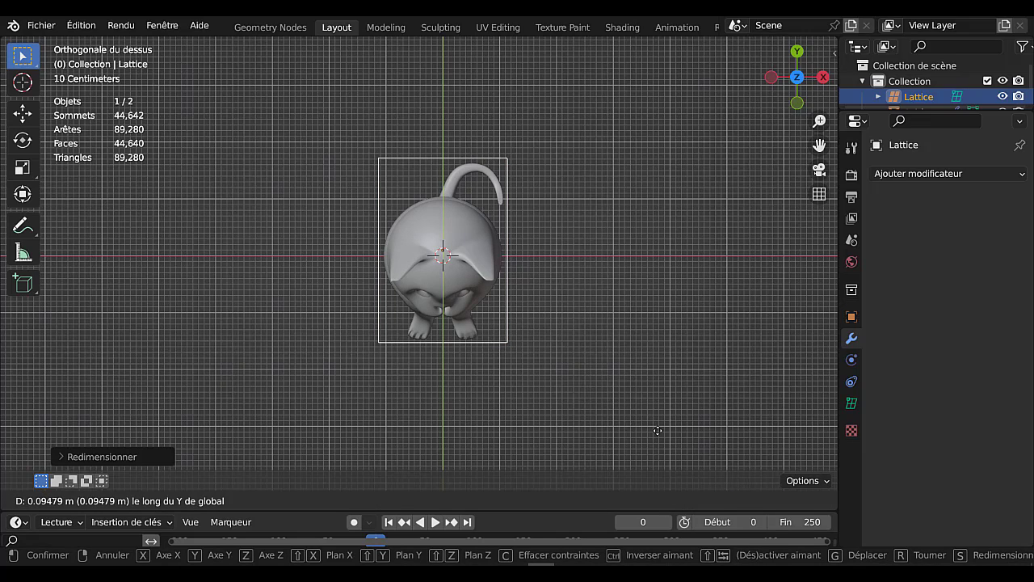
{"action": "left_click", "coordinate": [658, 431]}
- Set the lattice resolution to 4 in U, 3 in V and 5 in W
{"action": "middle_click_drag", "start_coordinate": [647, 426], "coordinate": [583, 295]}
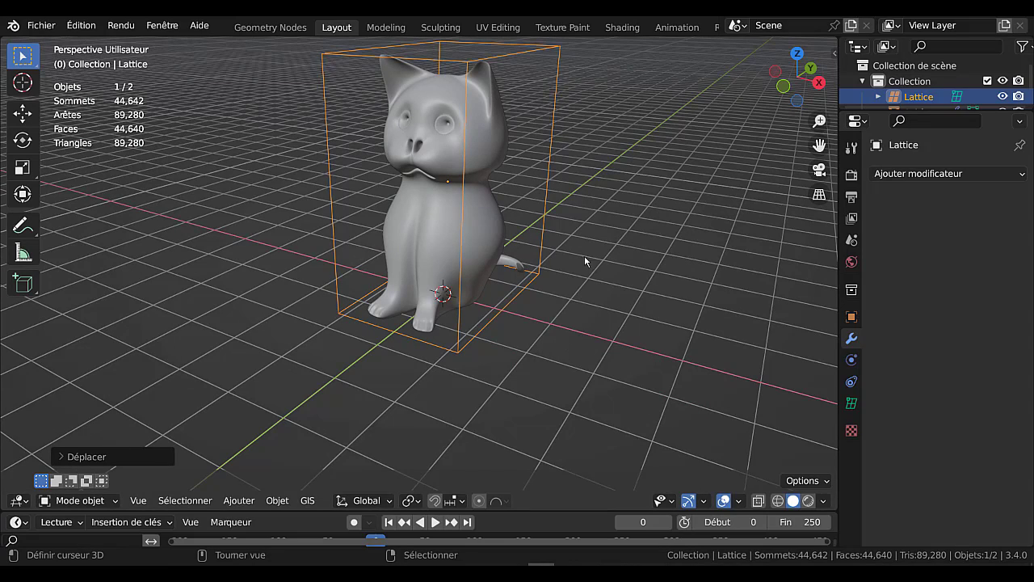
{"action": "middle_click_drag", "start_coordinate": [584, 255], "coordinate": [732, 333]}
{"action": "left_click", "coordinate": [852, 404]}
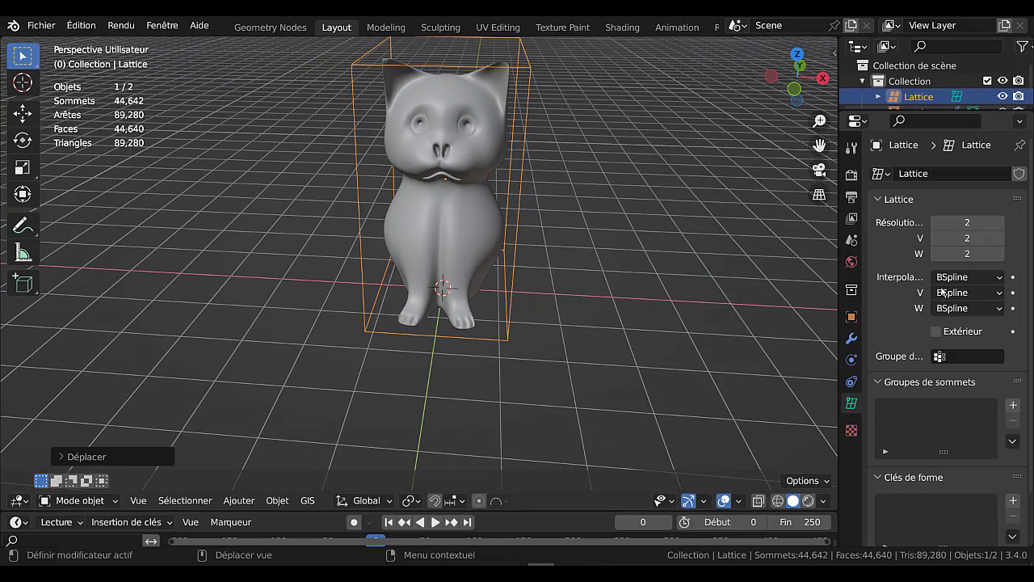
{"action": "left_click", "coordinate": [999, 222]}
{"action": "left_click", "coordinate": [999, 222]}
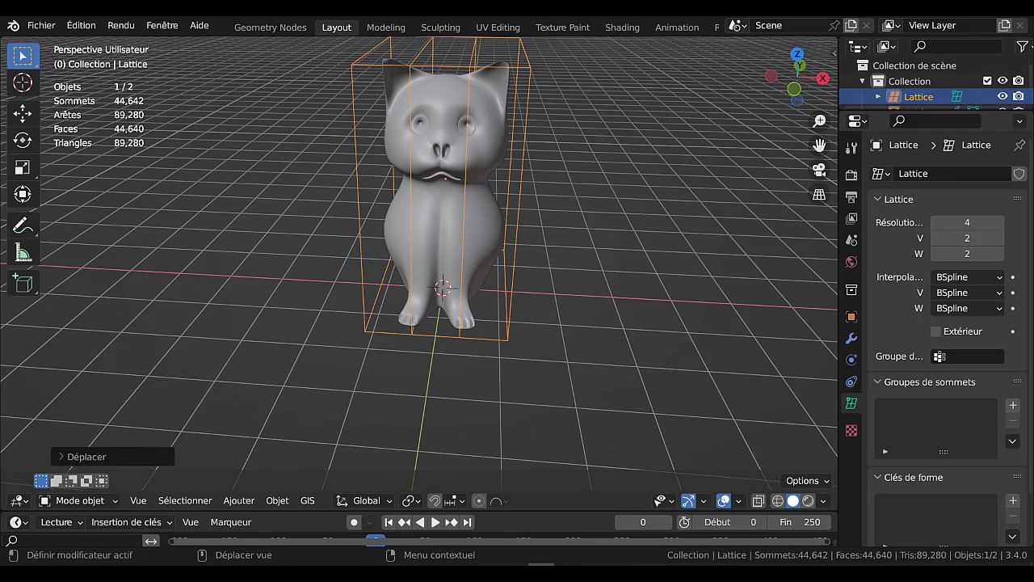
{"action": "left_click", "coordinate": [991, 237]}
{"action": "left_click", "coordinate": [891, 258]}
{"action": "middle_click_drag", "start_coordinate": [673, 292], "coordinate": [583, 304]}
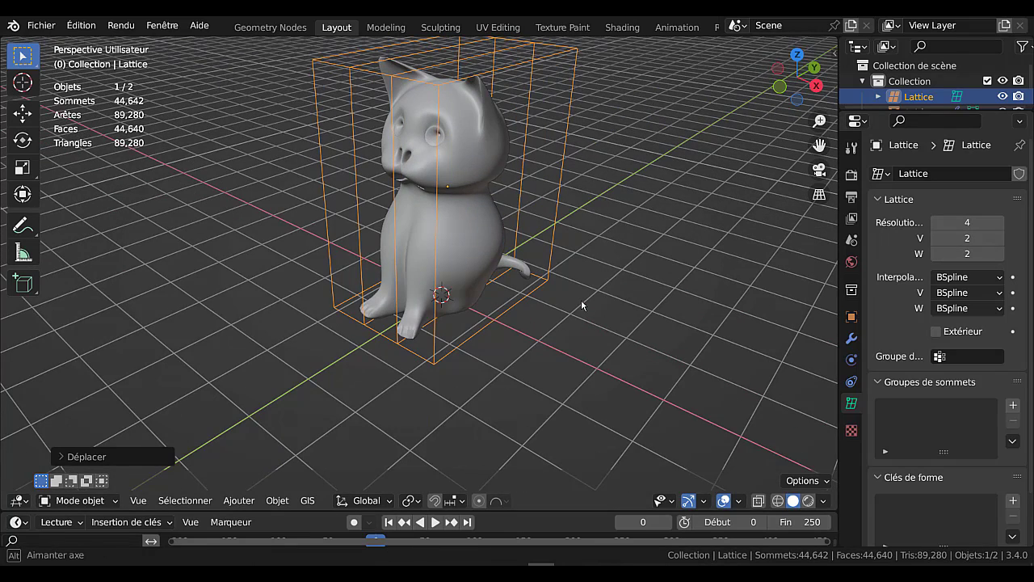
{"action": "left_click", "coordinate": [1000, 238]}
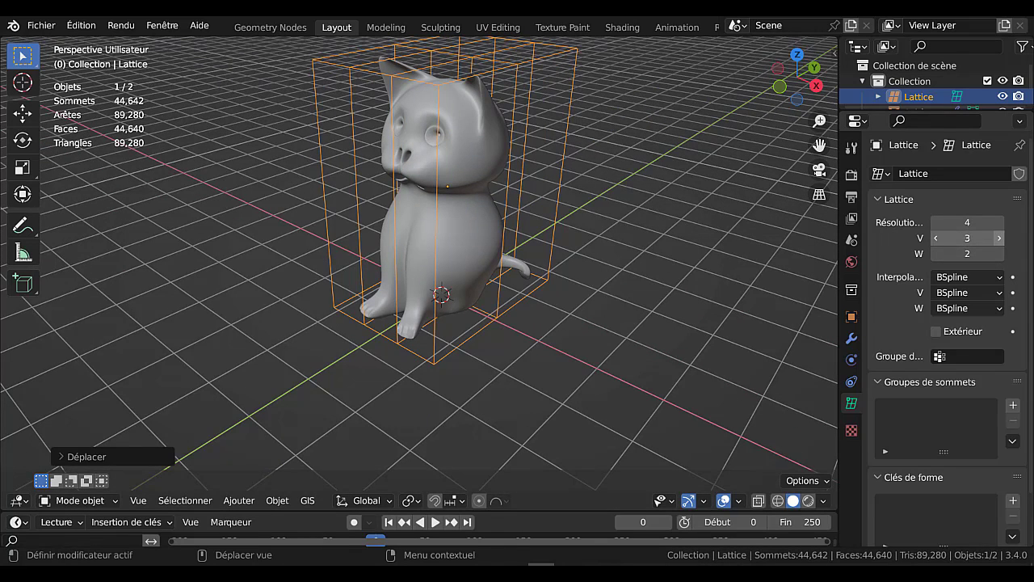
{"action": "left_click", "coordinate": [999, 254]}
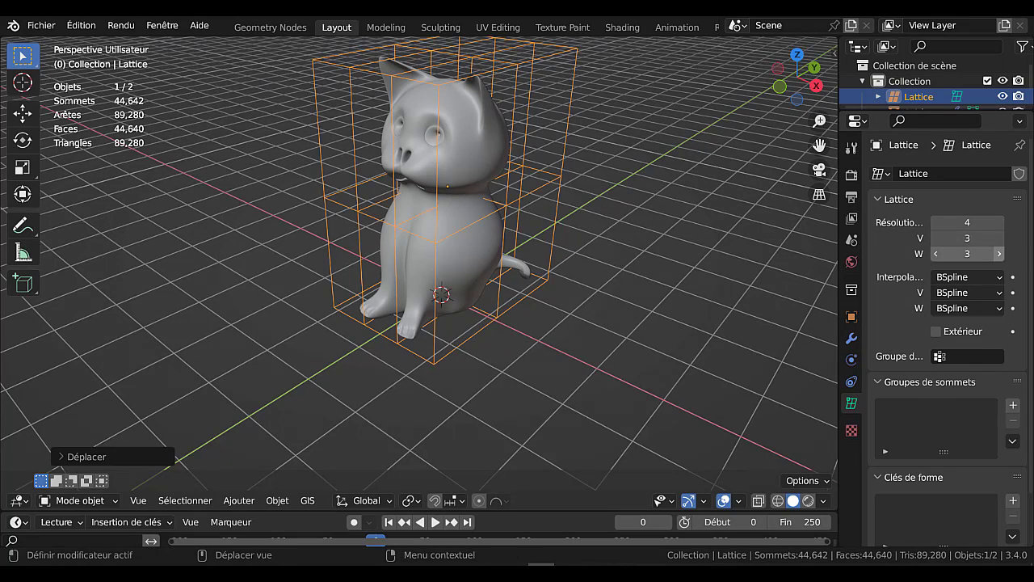
{"action": "left_click", "coordinate": [1000, 253]}
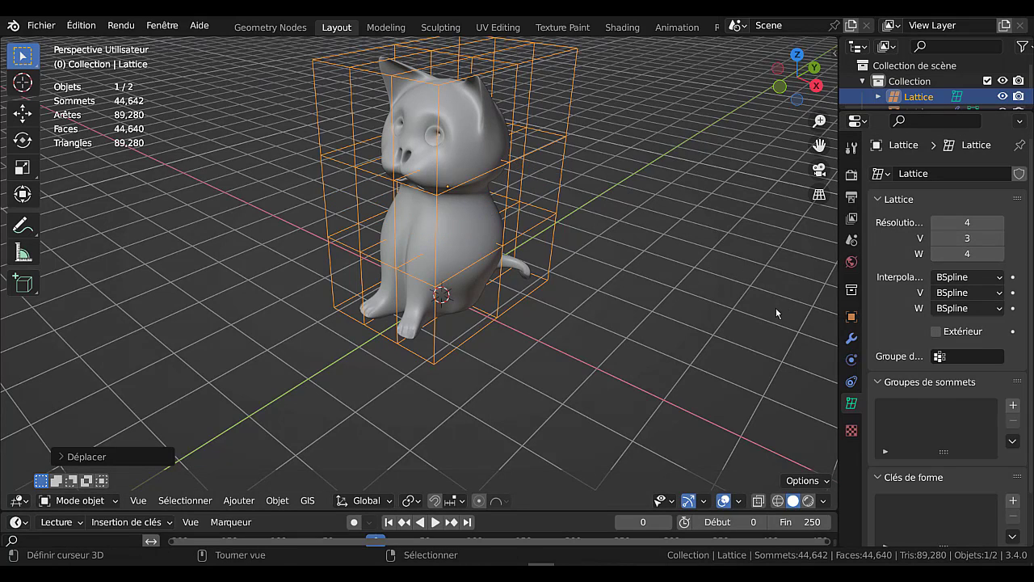
{"action": "left_click", "coordinate": [1000, 254]}
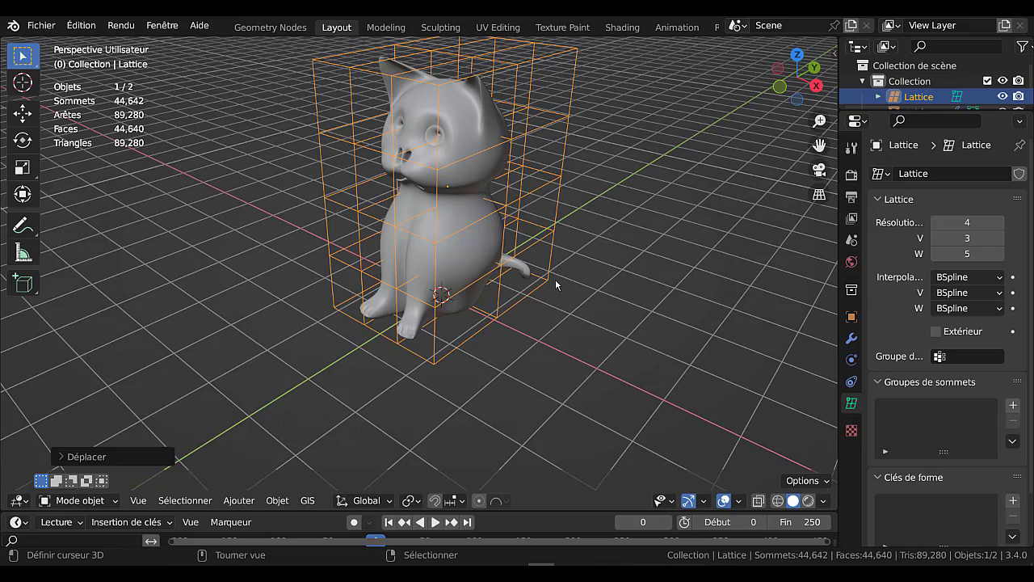
- Add a Lattice modifier to the cat mesh with the Lattice object as its deforming object
{"action": "middle_click_drag", "start_coordinate": [534, 253], "coordinate": [450, 247]}
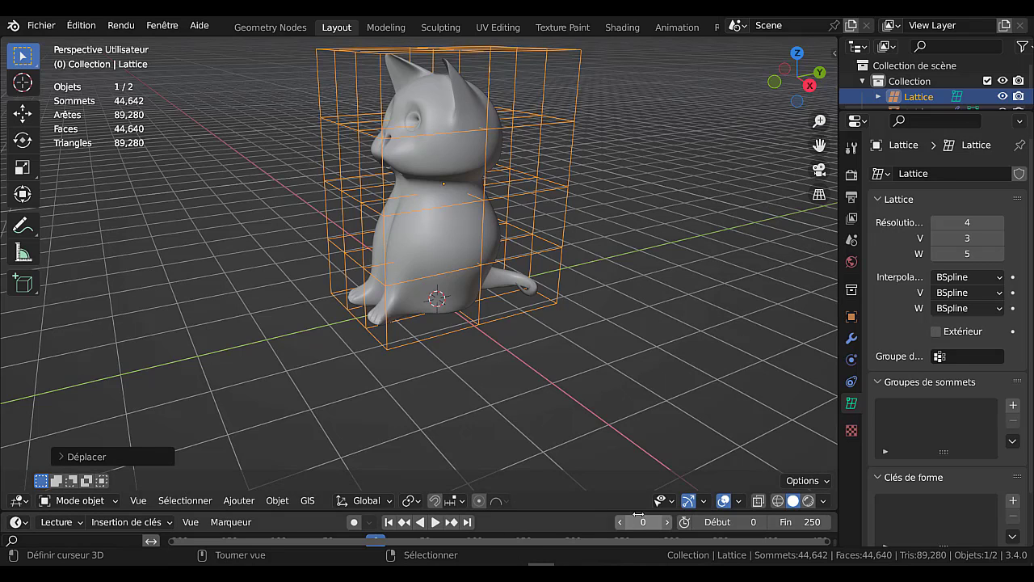
{"action": "middle_click_drag", "start_coordinate": [474, 419], "coordinate": [606, 416]}
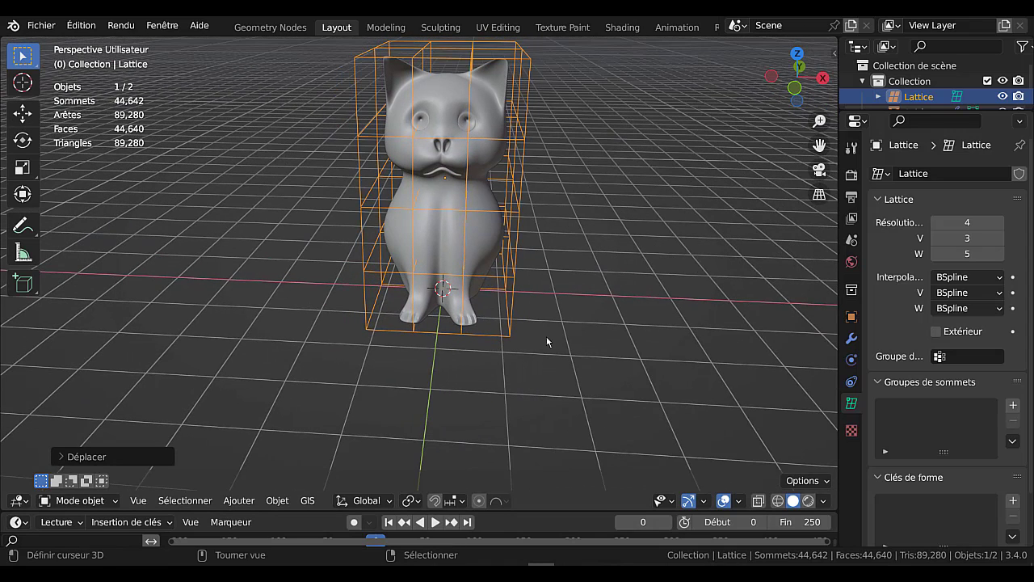
{"action": "left_click", "coordinate": [484, 247]}
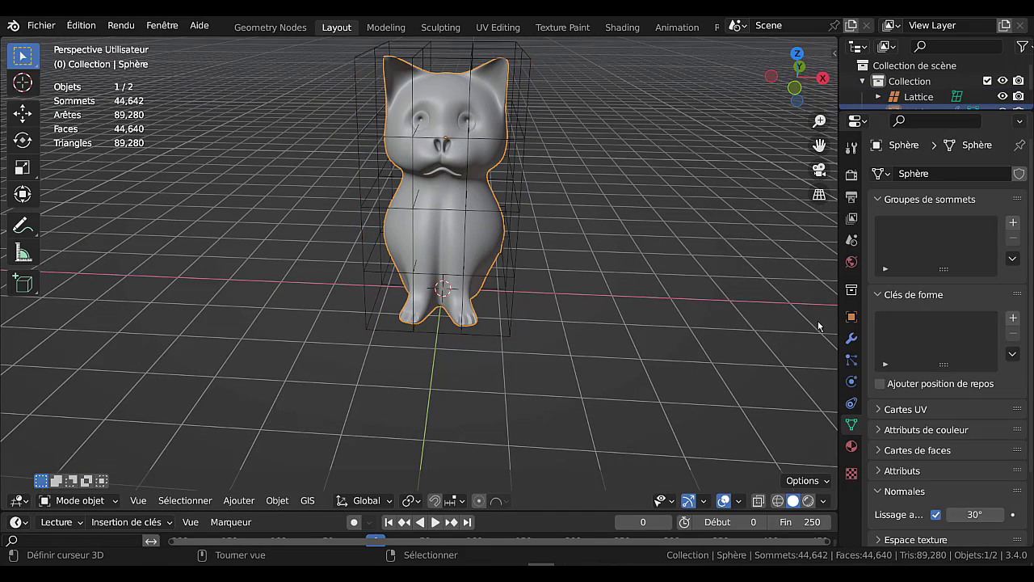
{"action": "left_click", "coordinate": [851, 338]}
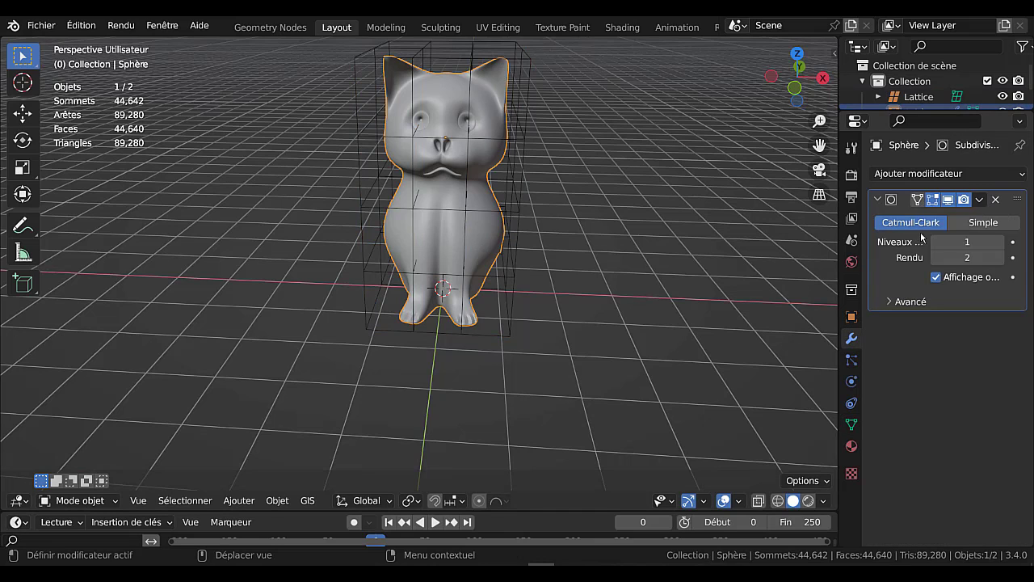
{"action": "left_click", "coordinate": [944, 174]}
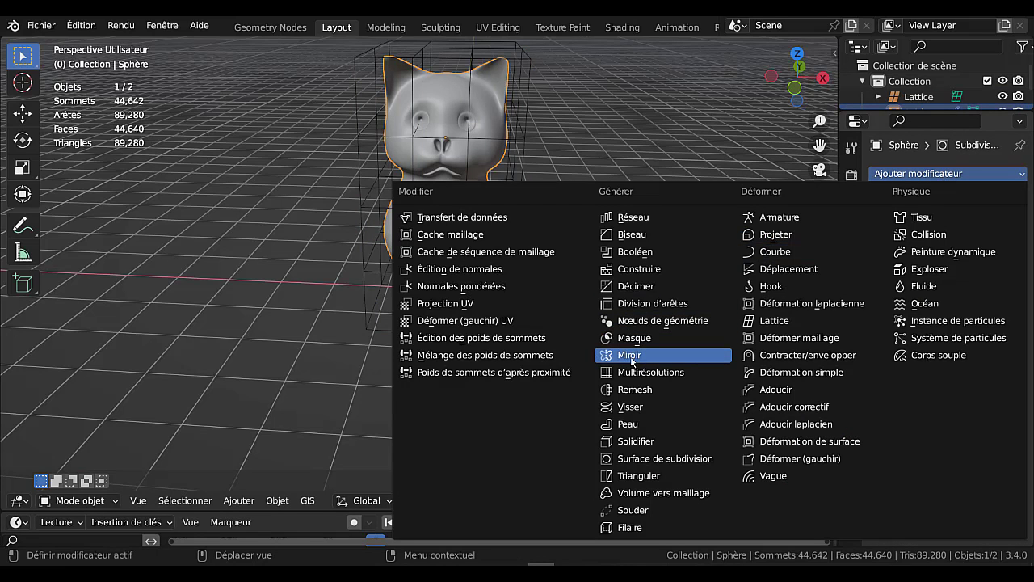
{"action": "left_click", "coordinate": [775, 321]}
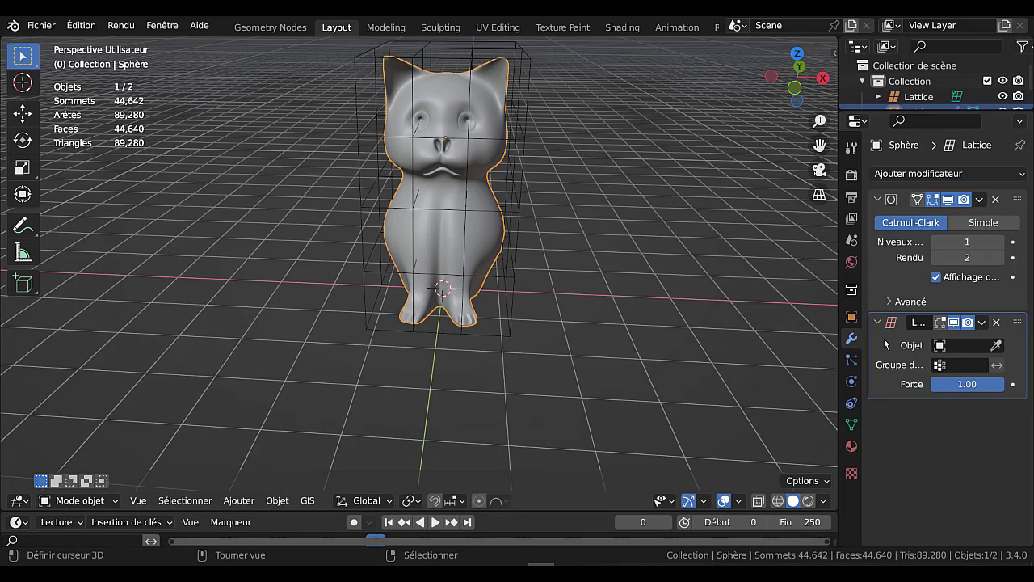
{"action": "left_click", "coordinate": [961, 346]}
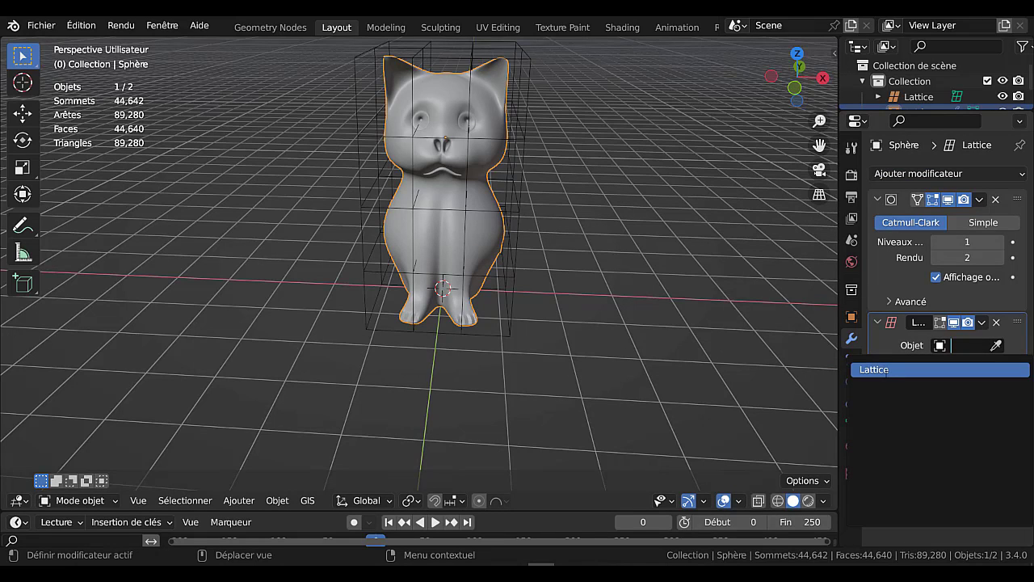
{"action": "left_click", "coordinate": [887, 370]}
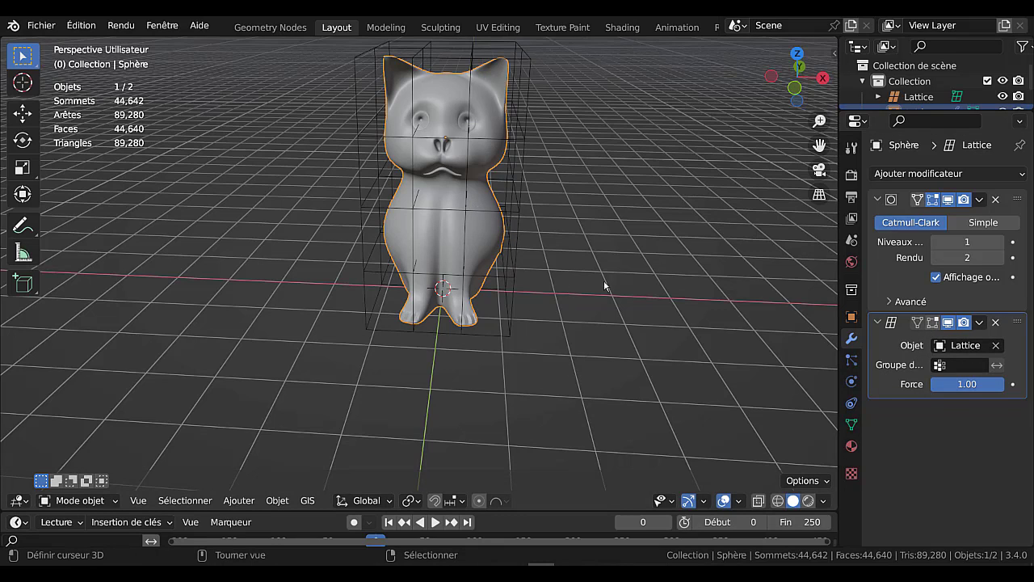
- In the lattice's Edit Mode, box-select the upper points around the cat's head and rotate them about -19° around the global Z axis
{"action": "left_click", "coordinate": [516, 221]}
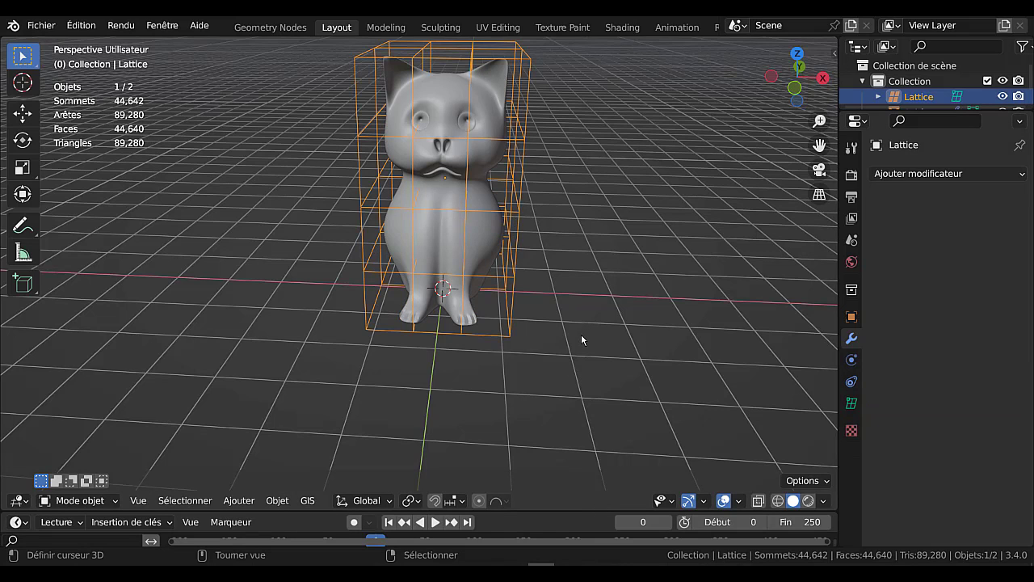
{"action": "key", "text": "Tab"}
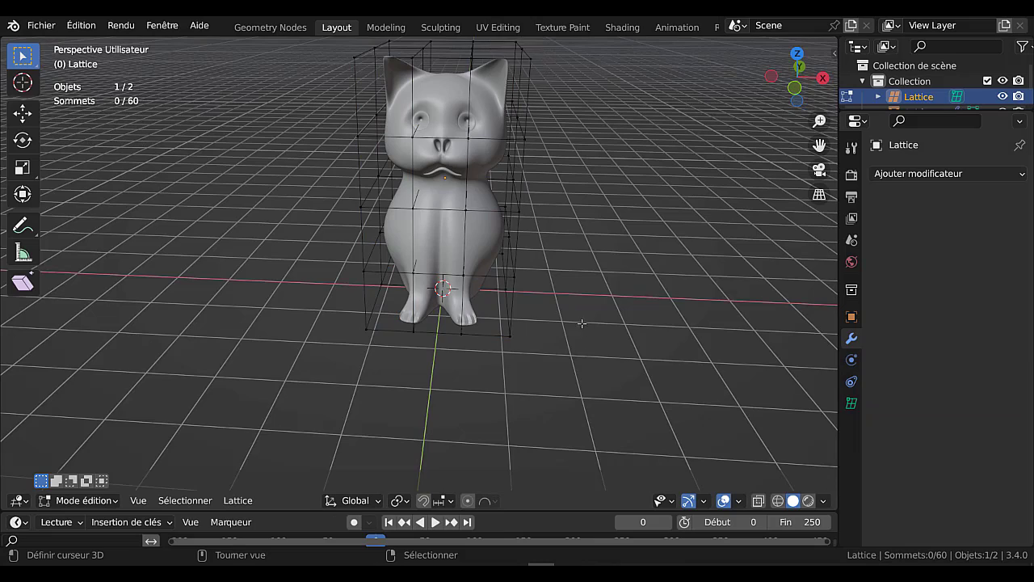
{"action": "middle_click_drag", "start_coordinate": [577, 321], "coordinate": [612, 348]}
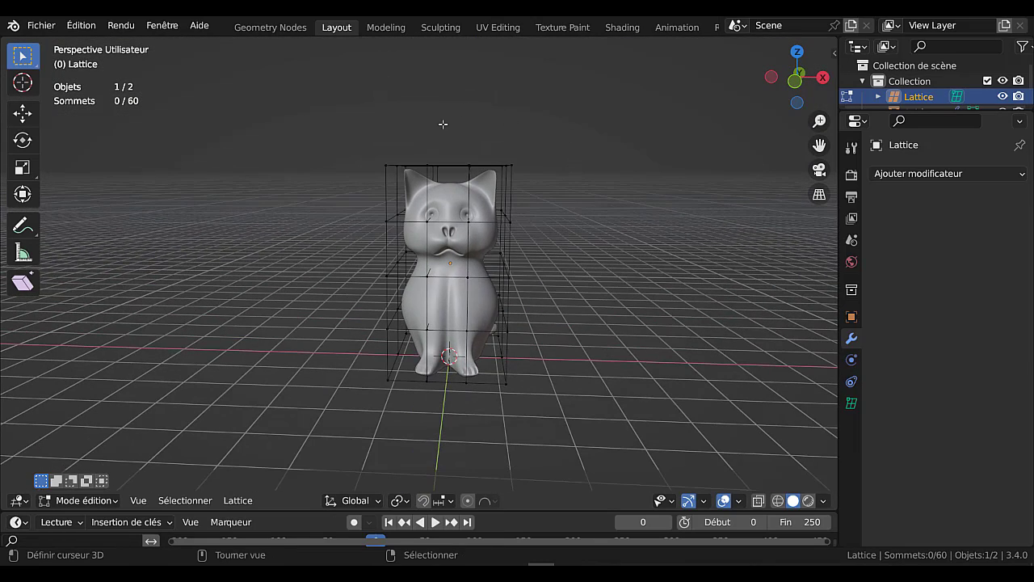
{"action": "key", "text": "b"}
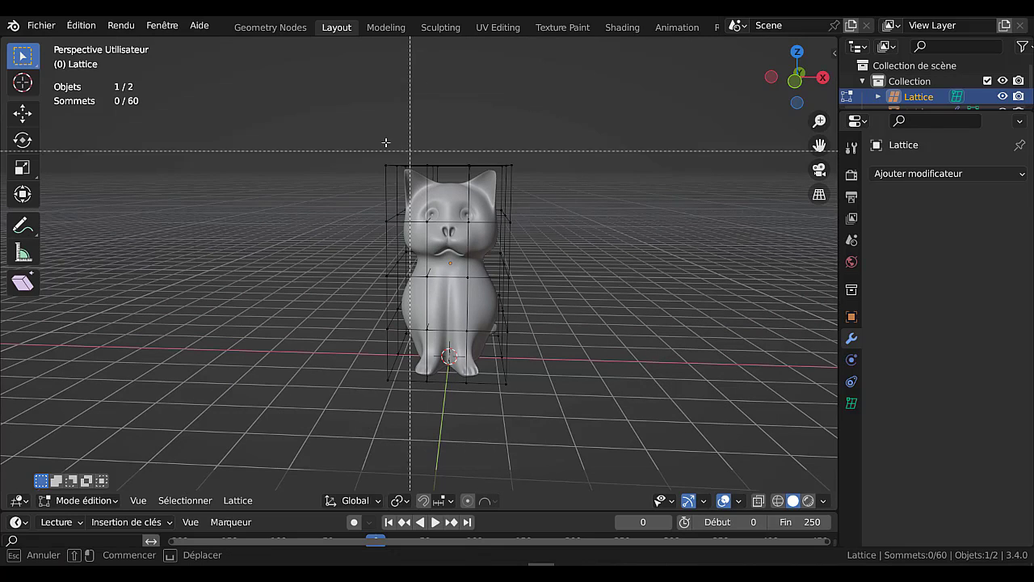
{"action": "left_click_drag", "start_coordinate": [362, 131], "coordinate": [535, 268]}
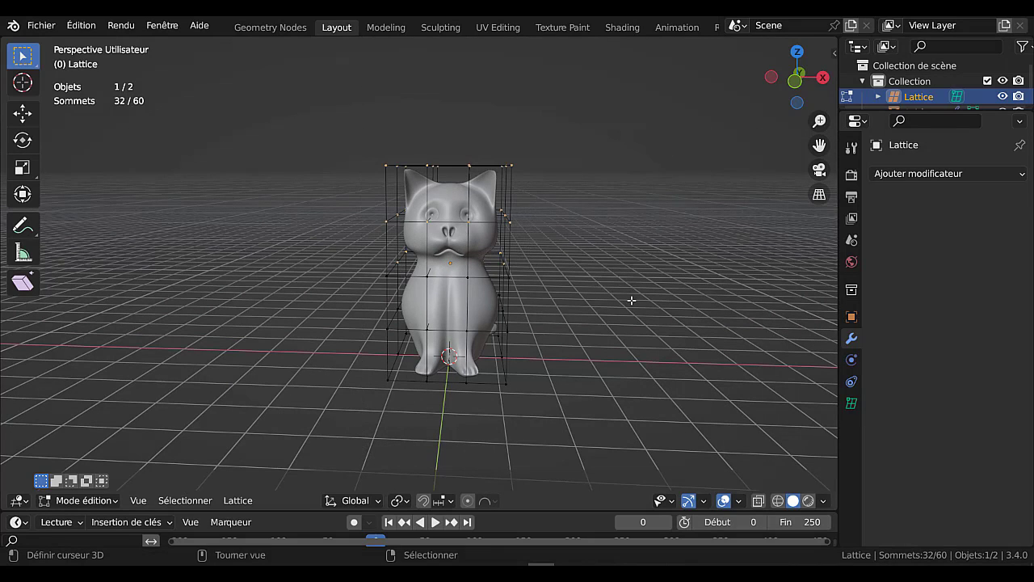
{"action": "key", "text": "r"}
{"action": "key", "text": "z"}
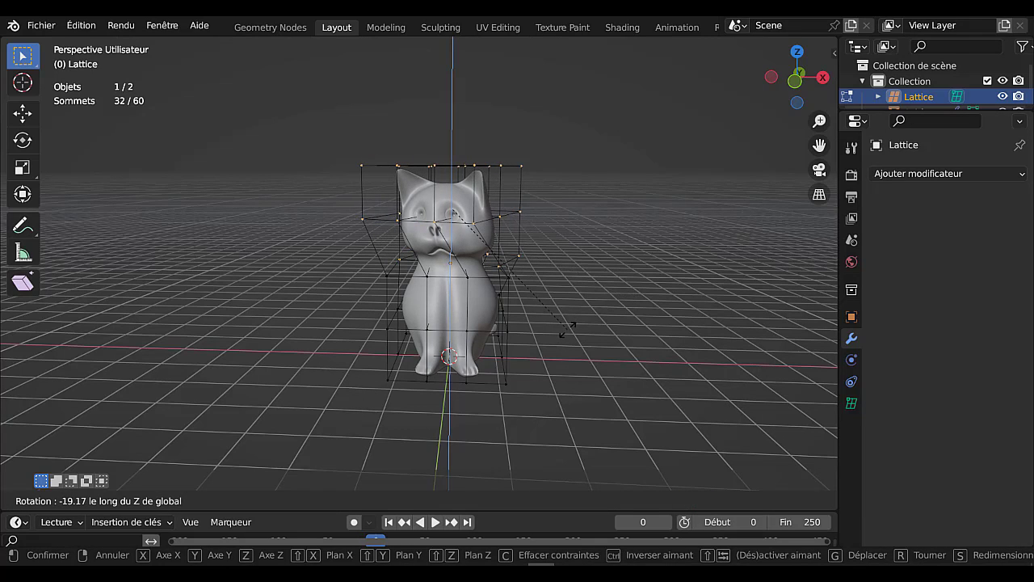
{"action": "left_click", "coordinate": [567, 330]}
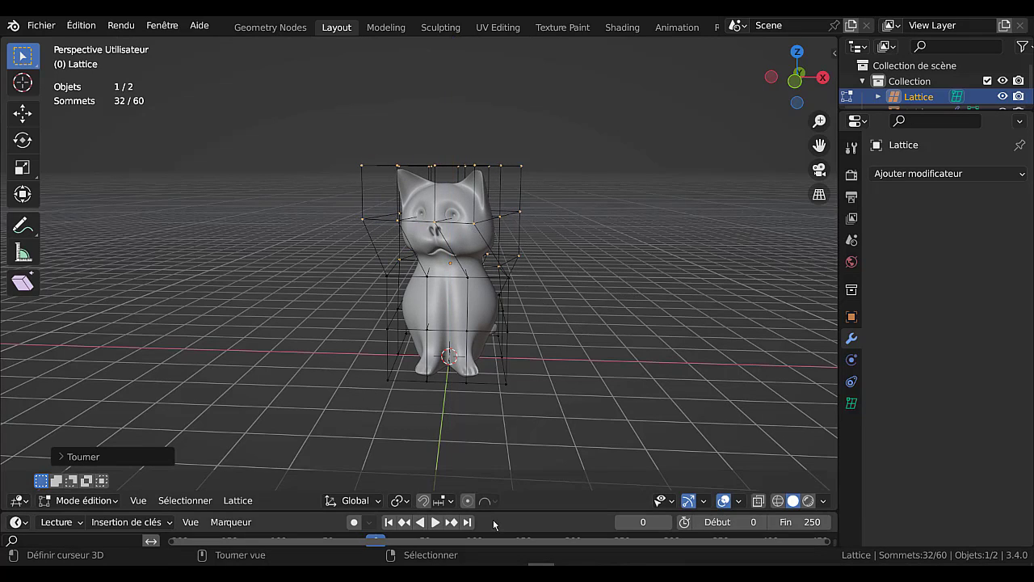
- Check the pivot point options and set the transform orientation to Normal
{"action": "left_click", "coordinate": [397, 500]}
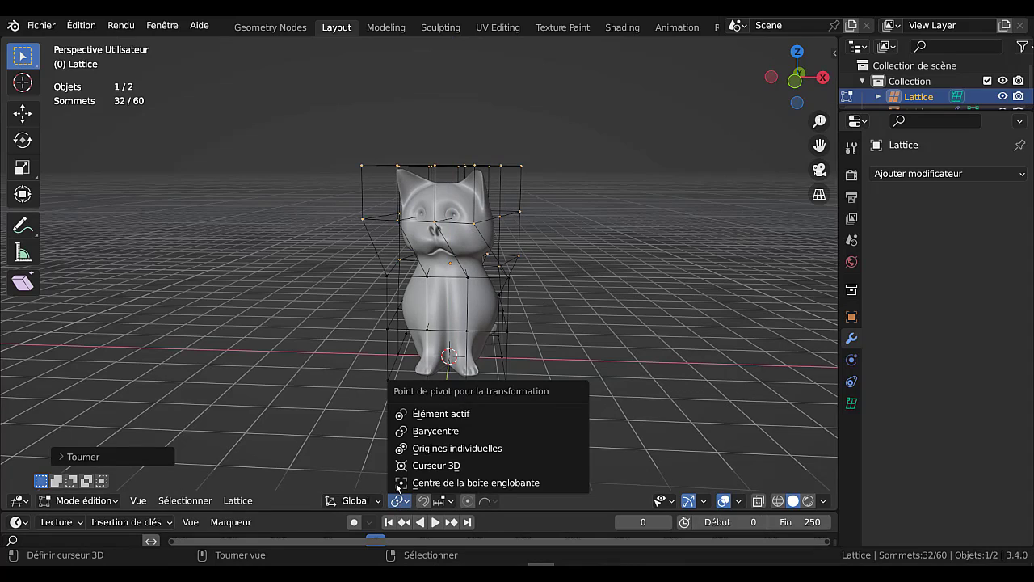
{"action": "left_click", "coordinate": [436, 466]}
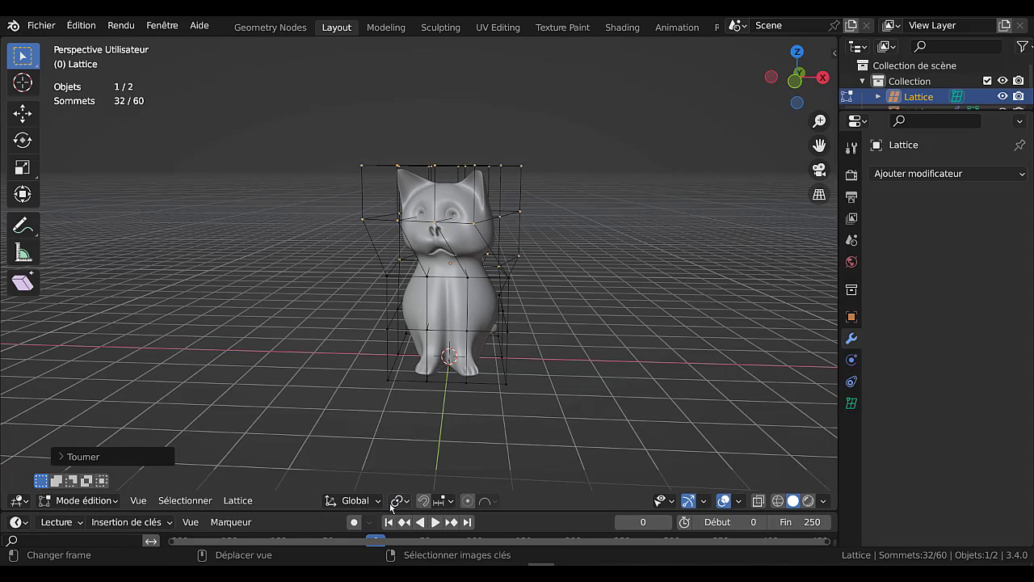
{"action": "left_click", "coordinate": [356, 500]}
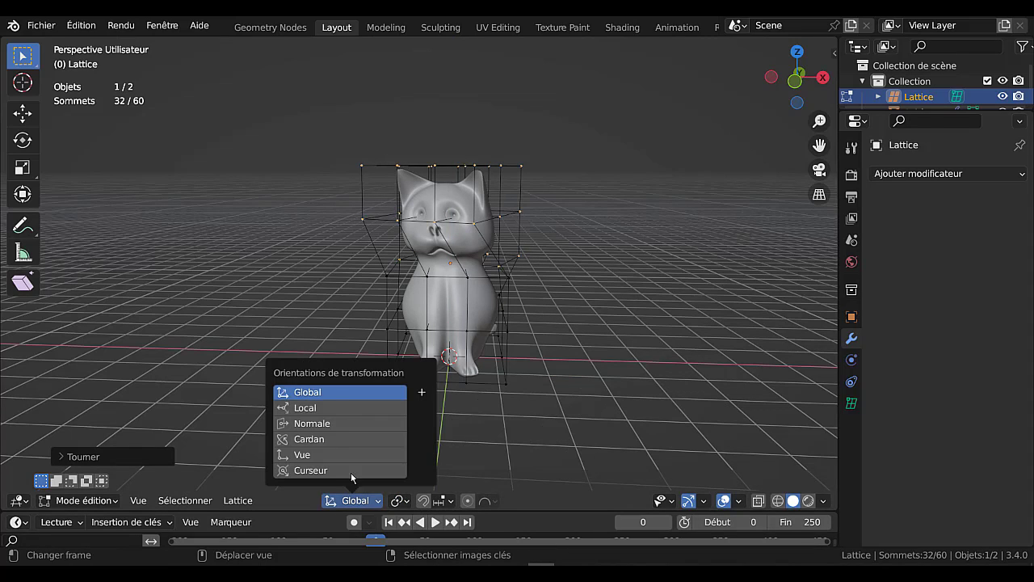
{"action": "left_click", "coordinate": [333, 424]}
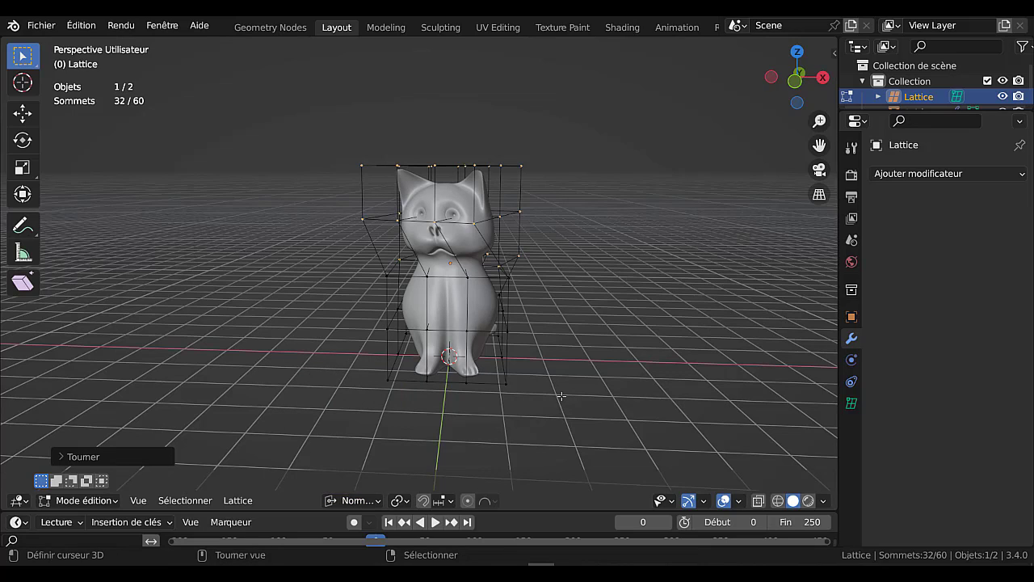
- Try rotating the selected head points of the lattice around the normal Z and X axes
{"action": "key", "text": "r"}
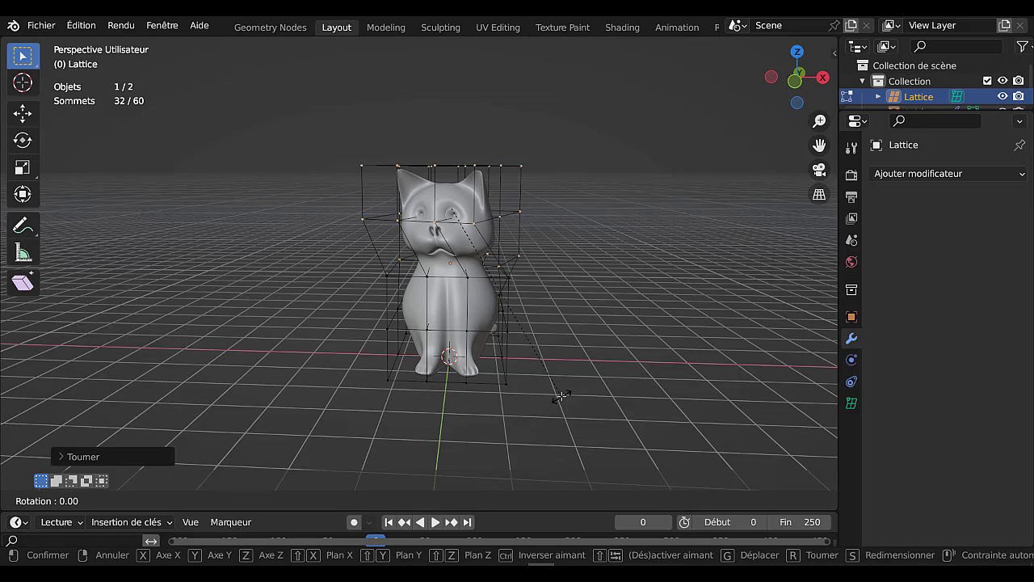
{"action": "key", "text": "z"}
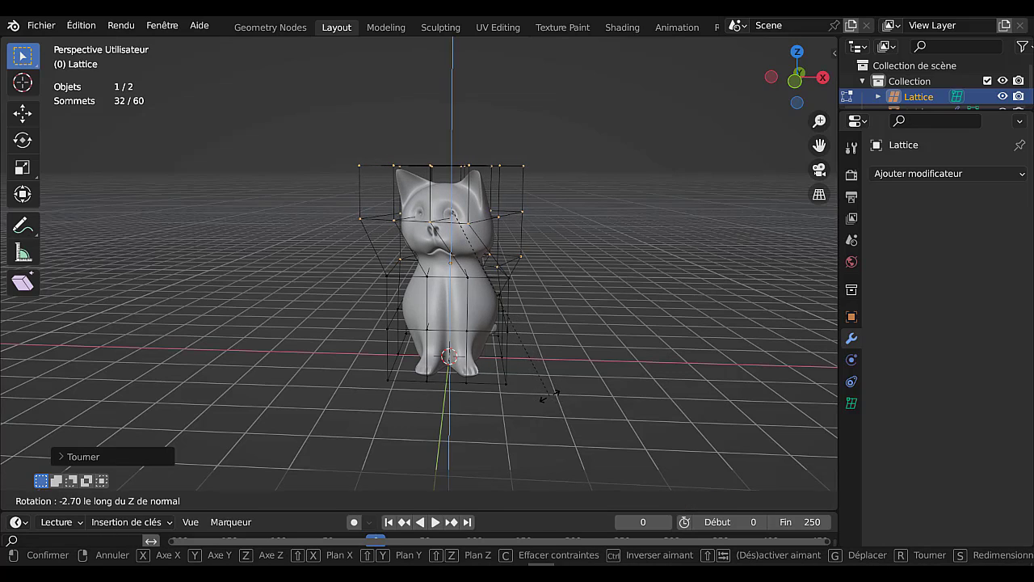
{"action": "right_click", "coordinate": [546, 398]}
{"action": "key", "text": "r"}
{"action": "key", "text": "x"}
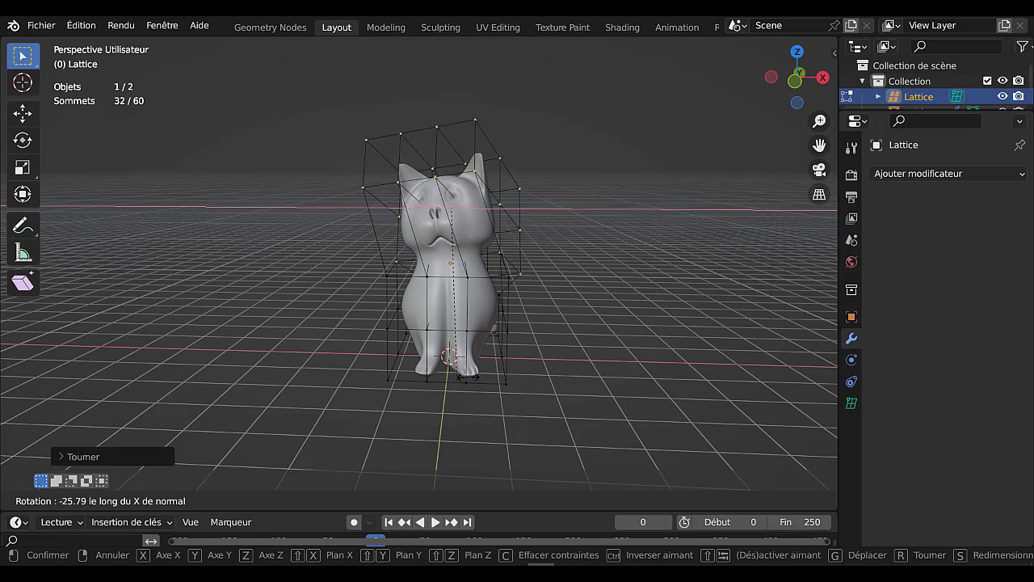
{"action": "right_click", "coordinate": [554, 331]}
{"action": "key", "text": "r"}
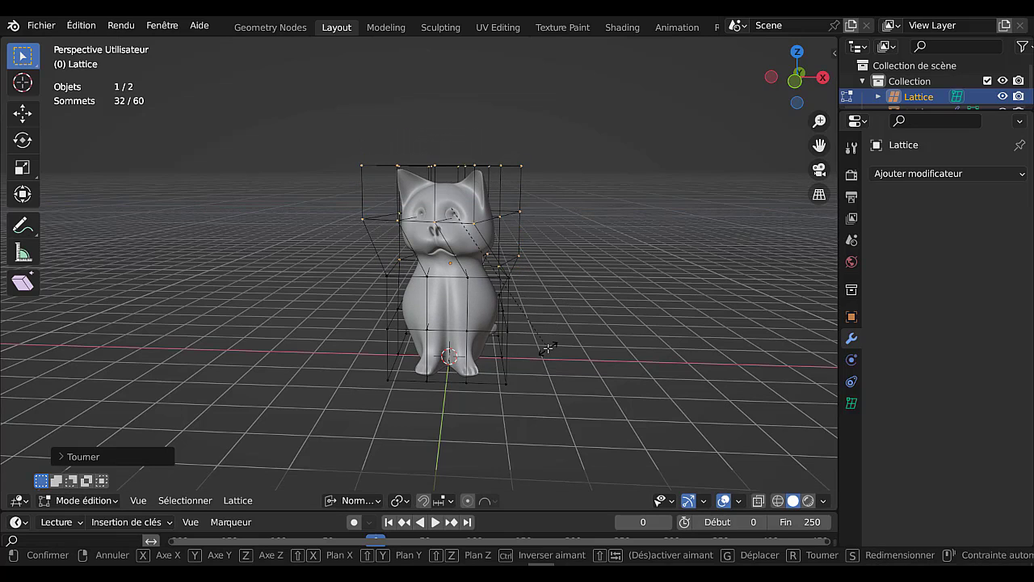
{"action": "key", "text": "z"}
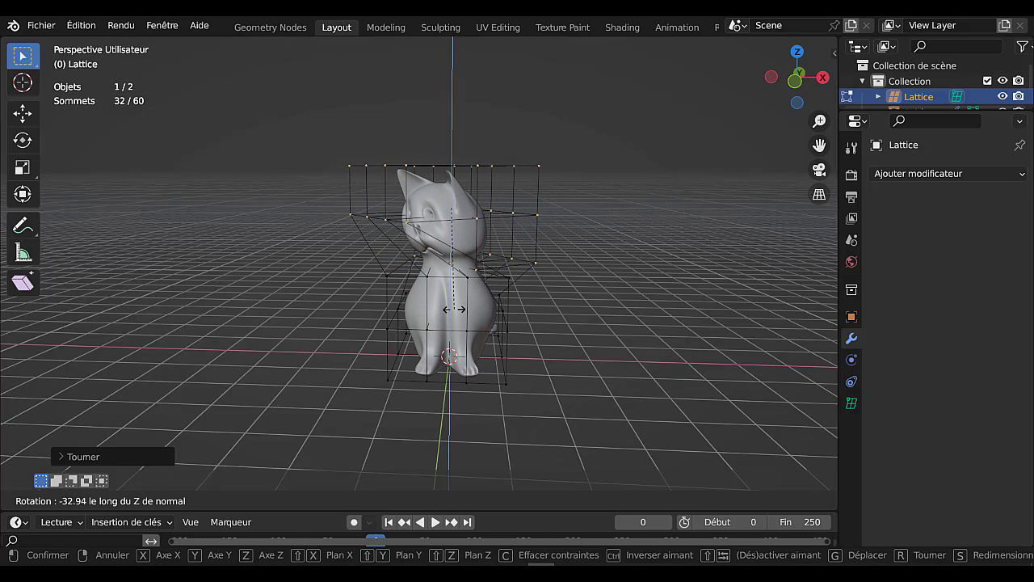
{"action": "left_click", "coordinate": [573, 286]}
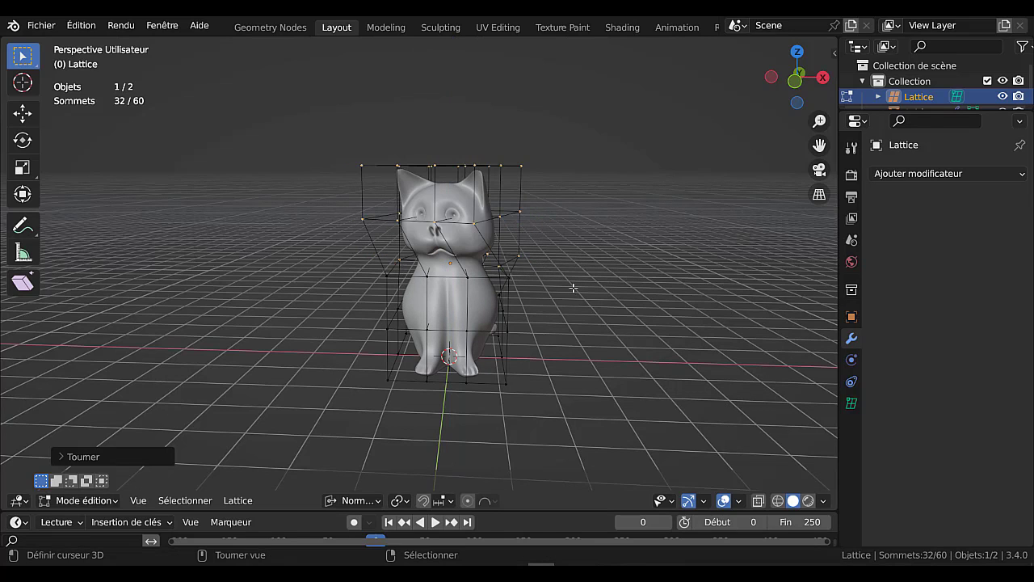
- Undo the head rotation and circle-select only the ring of lattice points at the cat's neck height
{"action": "key", "text": "ctrl+z"}
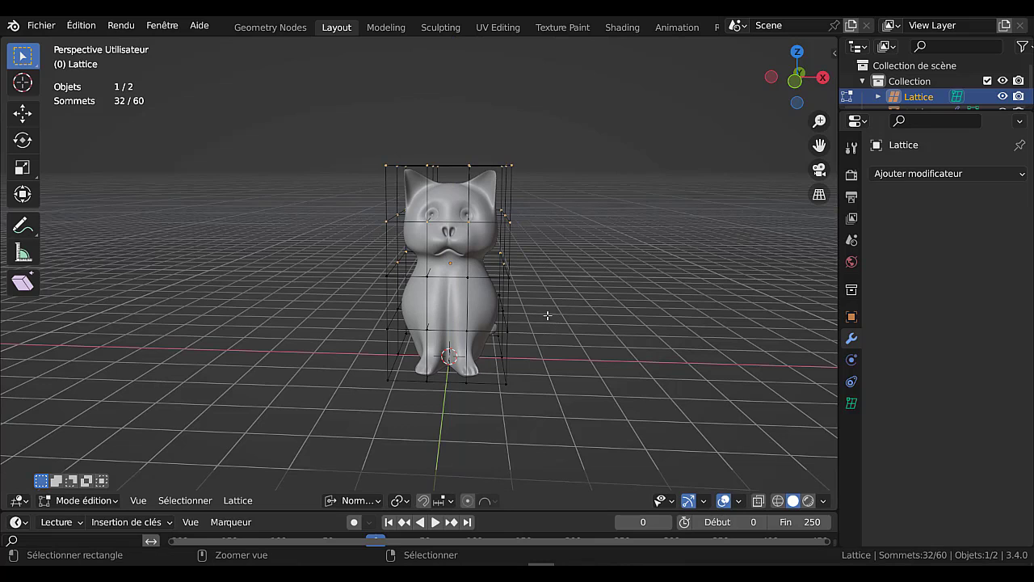
{"action": "middle_click_drag", "start_coordinate": [547, 302], "coordinate": [558, 264]}
{"action": "key", "text": "alt+a"}
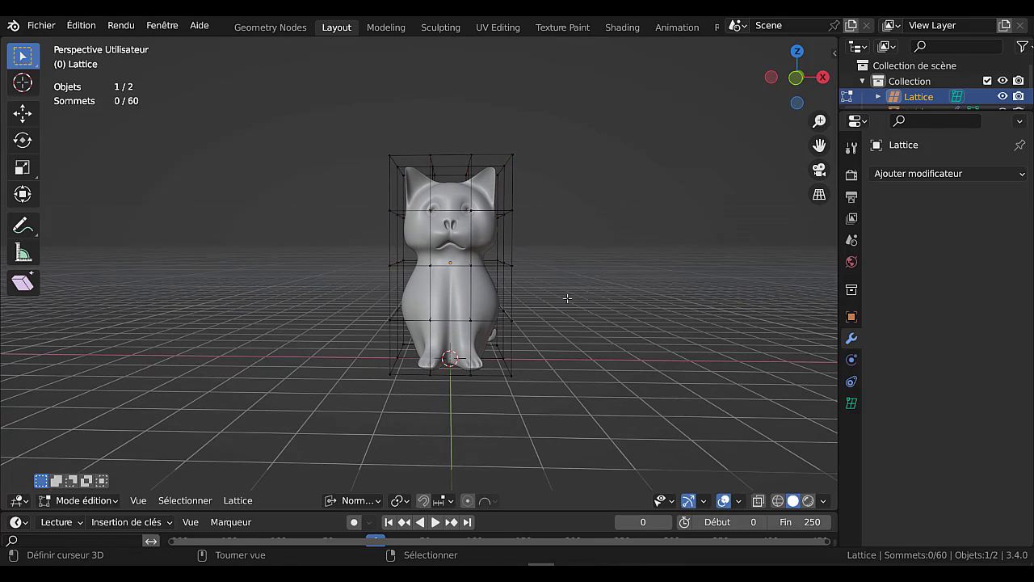
{"action": "key", "text": "c"}
{"action": "left_click_drag", "start_coordinate": [390, 270], "coordinate": [531, 268]}
{"action": "key", "text": "Escape"}
- Try lowering the neck-height ring of lattice points about 0.6 m along Z
{"action": "middle_click_drag", "start_coordinate": [677, 285], "coordinate": [641, 293]}
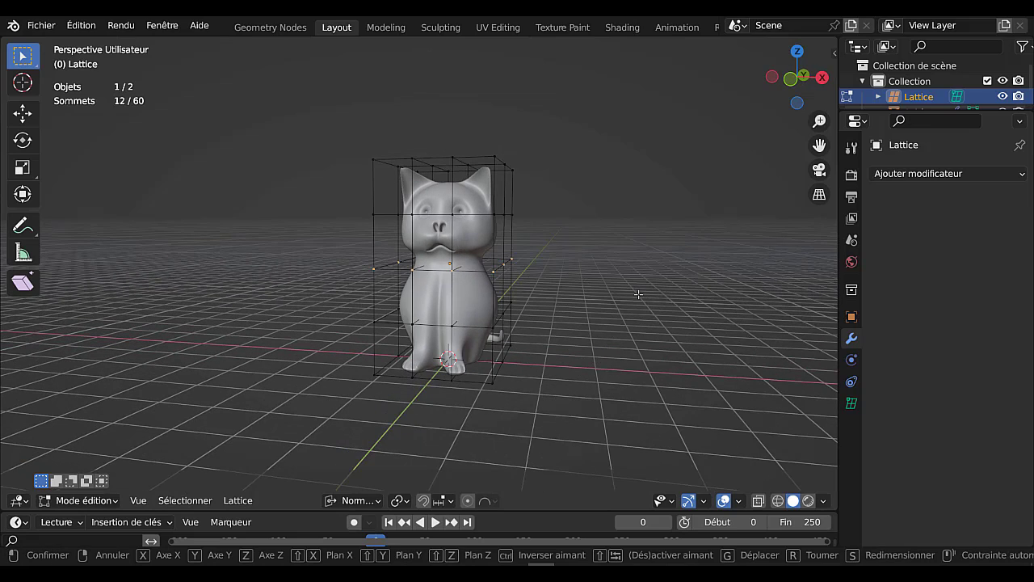
{"action": "key", "text": "g"}
{"action": "key", "text": "z"}
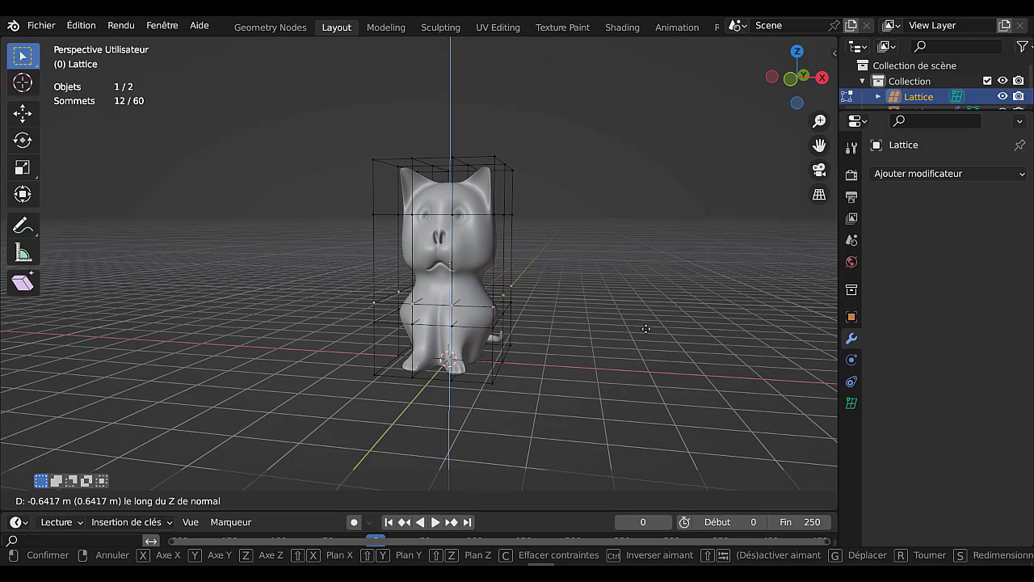
{"action": "left_click", "coordinate": [647, 321]}
{"action": "key", "text": "Tab"}
{"action": "middle_click_drag", "start_coordinate": [647, 322], "coordinate": [619, 331]}
{"action": "key", "text": "Tab"}
- Try shrinking the lowered ring of lattice points uniformly to about 0.63
{"action": "key", "text": "s"}
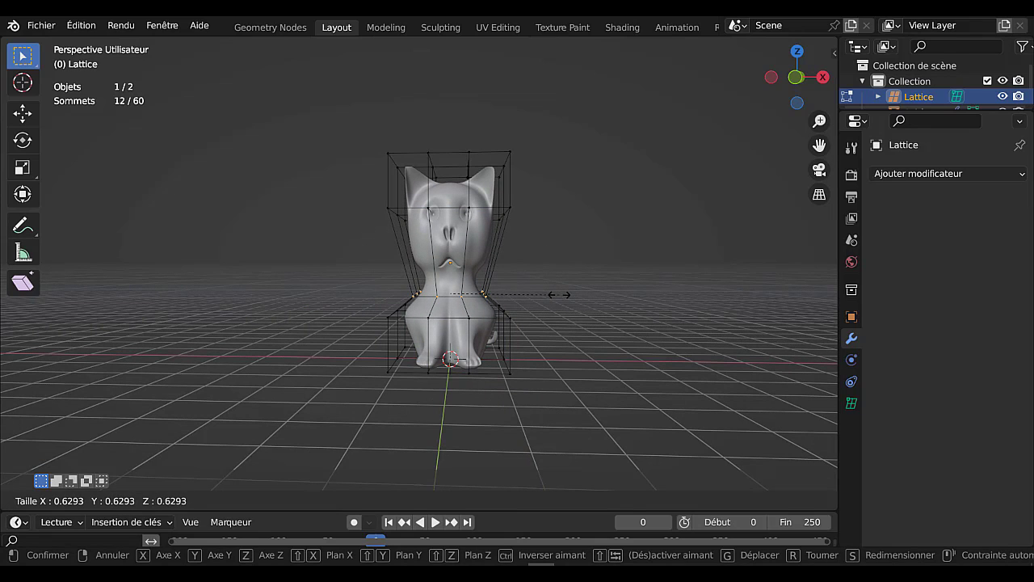
{"action": "key", "text": "Escape"}
{"action": "key", "text": "Tab"}
{"action": "key", "text": "Tab"}
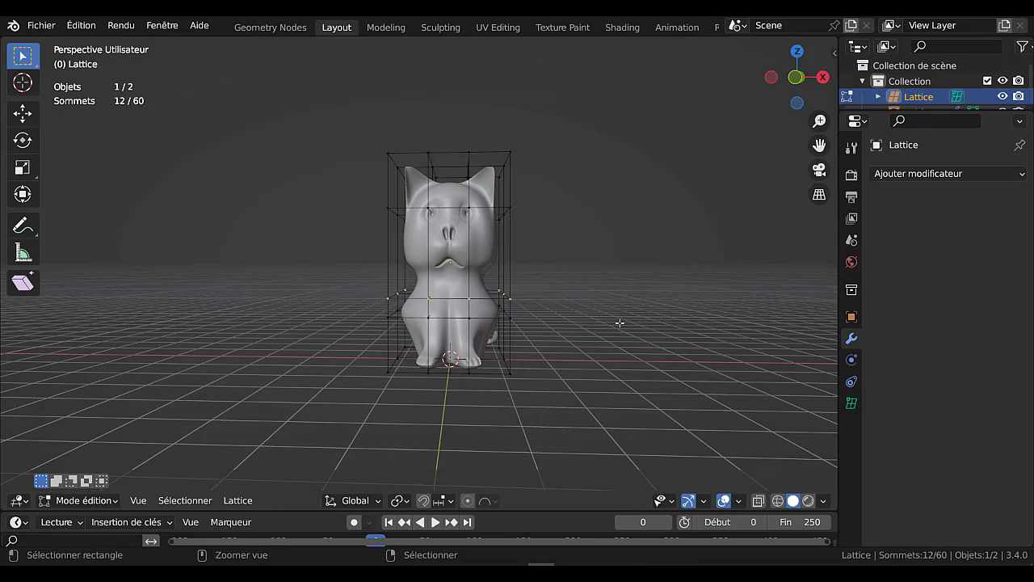
- Raise the neck-height ring of lattice points about 0.44 m along the global Z axis
{"action": "key", "text": "g"}
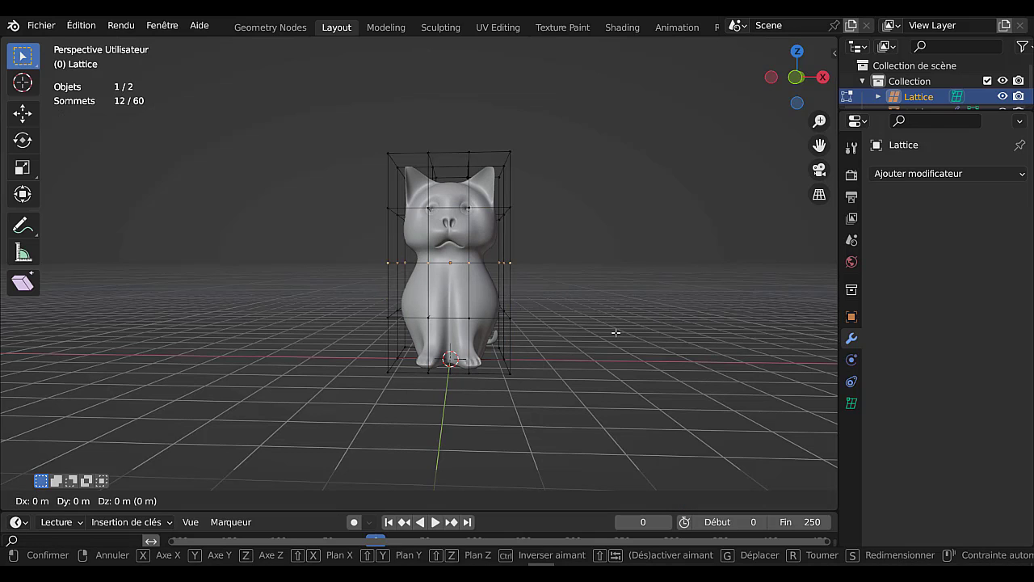
{"action": "key", "text": "z"}
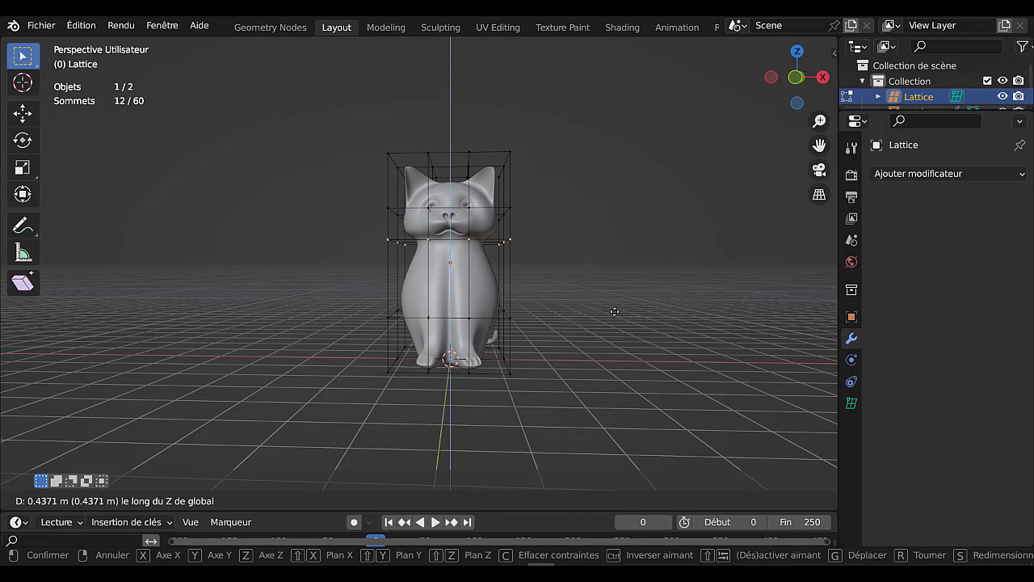
{"action": "left_click", "coordinate": [615, 312]}
{"action": "key", "text": "Tab"}
{"action": "key", "text": "Tab"}
{"action": "mouse_move", "coordinate": [606, 331]}
{"action": "middle_mouse_down"}
{"action": "mouse_move", "coordinate": [581, 349]}
{"action": "mouse_move", "coordinate": [453, 332]}
{"action": "mouse_move", "coordinate": [659, 334]}
{"action": "mouse_move", "coordinate": [596, 314]}
{"action": "middle_mouse_up"}
{"action": "scroll", "coordinate": [567, 343], "scroll_direction": "up", "scroll_amount": 2}
{"action": "scroll", "coordinate": [429, 329], "scroll_direction": "up", "scroll_amount": 2}
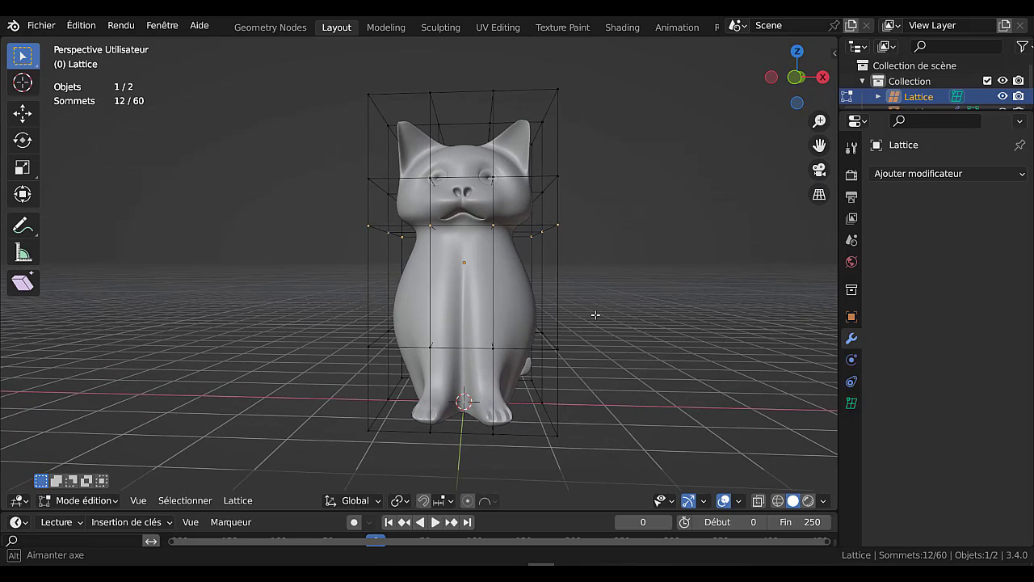
{"action": "scroll", "coordinate": [598, 323], "scroll_direction": "down", "scroll_amount": 3}
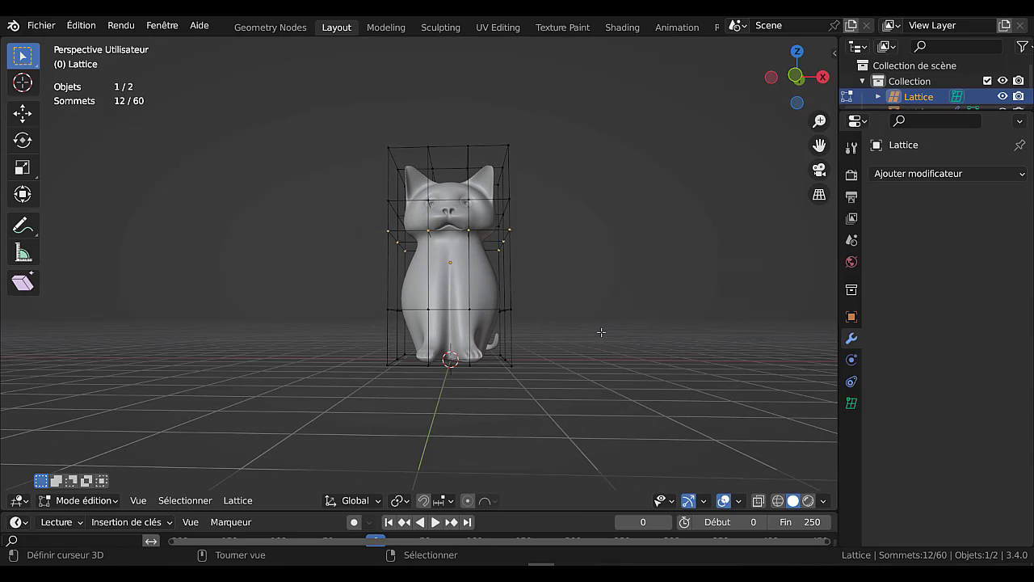
- Circle-select the two lowest rows of lattice points and scale them about 1.3 along the global X axis
{"action": "key", "text": "alt+a"}
{"action": "key", "text": "c"}
{"action": "mouse_move", "coordinate": [369, 319]}
{"action": "left_mouse_down"}
{"action": "mouse_move", "coordinate": [398, 345]}
{"action": "mouse_move", "coordinate": [526, 356]}
{"action": "left_mouse_up"}
{"action": "key", "text": "Escape"}
{"action": "key", "text": "s"}
{"action": "key", "text": "x"}
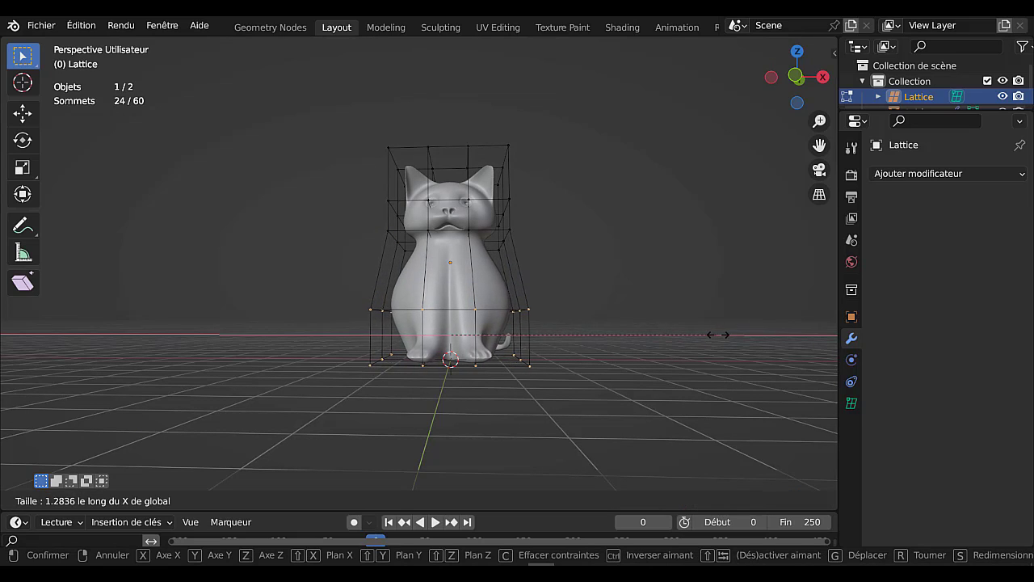
{"action": "left_click", "coordinate": [725, 332]}
- Scale the two lowest rows of lattice points about 1.2 along the global Y axis
{"action": "key", "text": "Tab"}
{"action": "middle_click_drag", "start_coordinate": [670, 267], "coordinate": [536, 325]}
{"action": "key", "text": "Tab"}
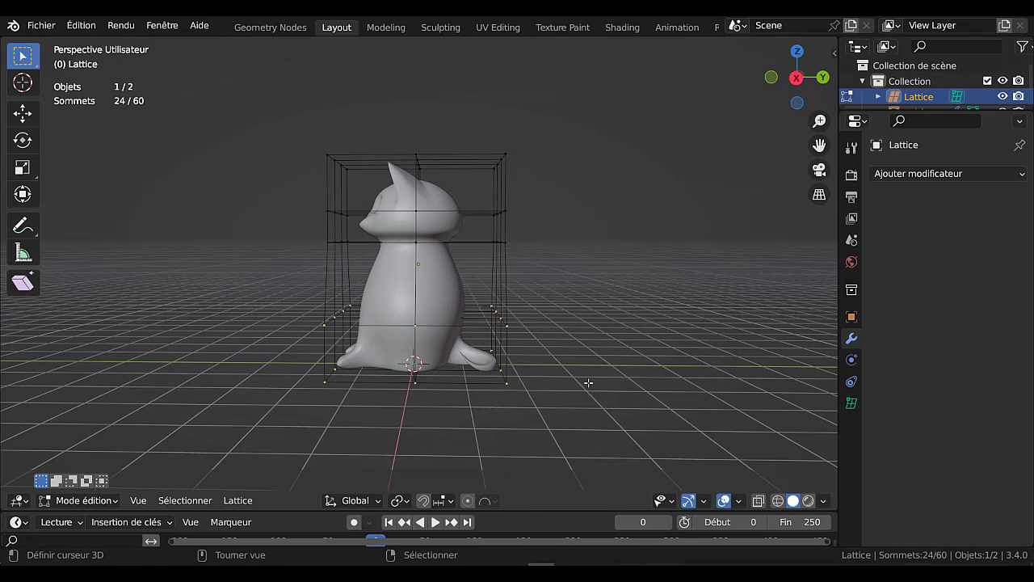
{"action": "key", "text": "s"}
{"action": "key", "text": "y"}
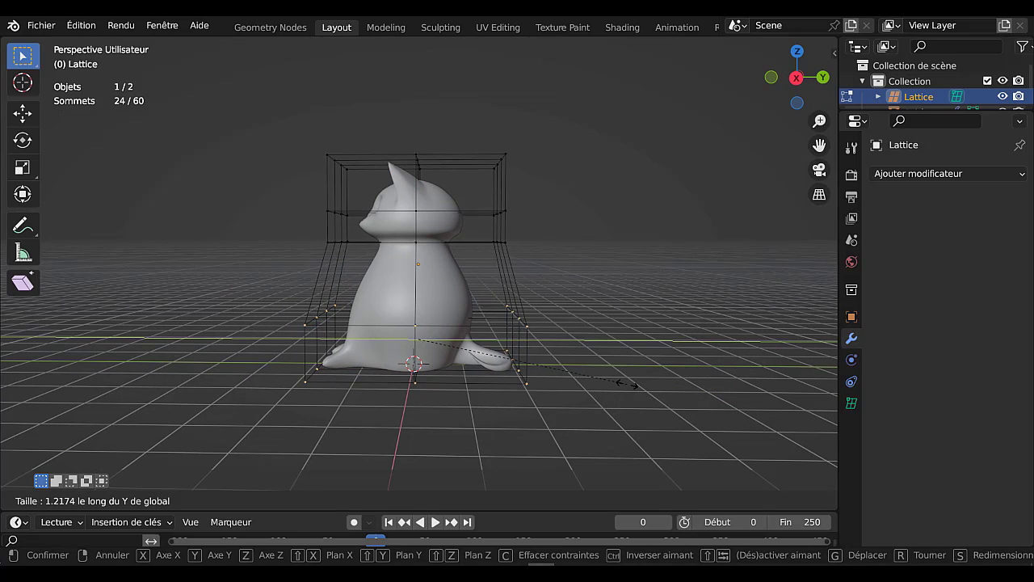
{"action": "left_click", "coordinate": [624, 390]}
- Shift the two lowest rows of lattice points toward the tail along the global Y axis and return to Object Mode with nothing selected
{"action": "key", "text": "g"}
{"action": "key", "text": "y"}
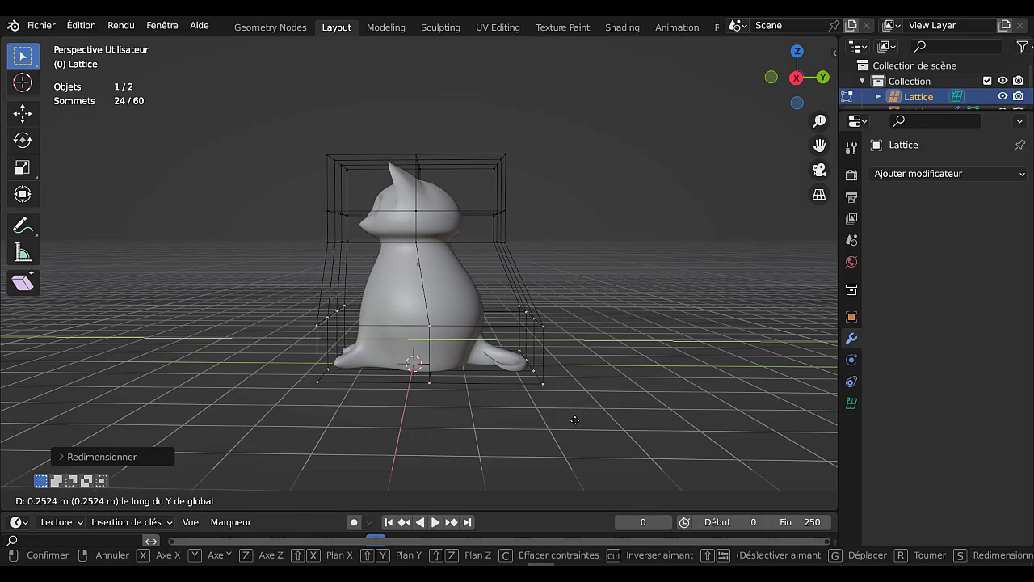
{"action": "left_click", "coordinate": [584, 412]}
{"action": "key", "text": "Tab"}
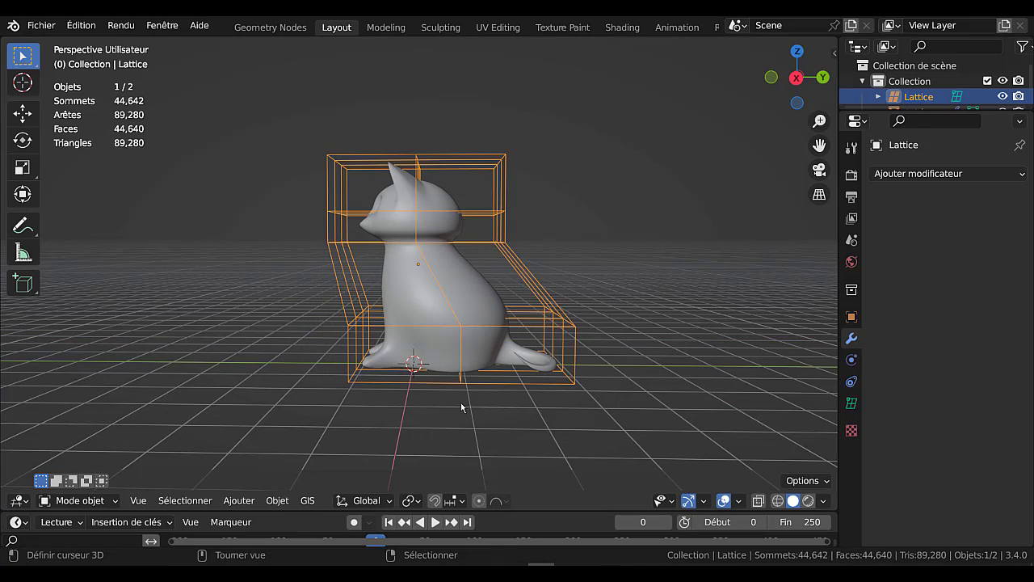
{"action": "middle_click_drag", "start_coordinate": [464, 409], "coordinate": [327, 391]}
{"action": "key", "text": "Tab"}
{"action": "key", "text": "Tab"}
{"action": "left_click", "coordinate": [610, 384]}
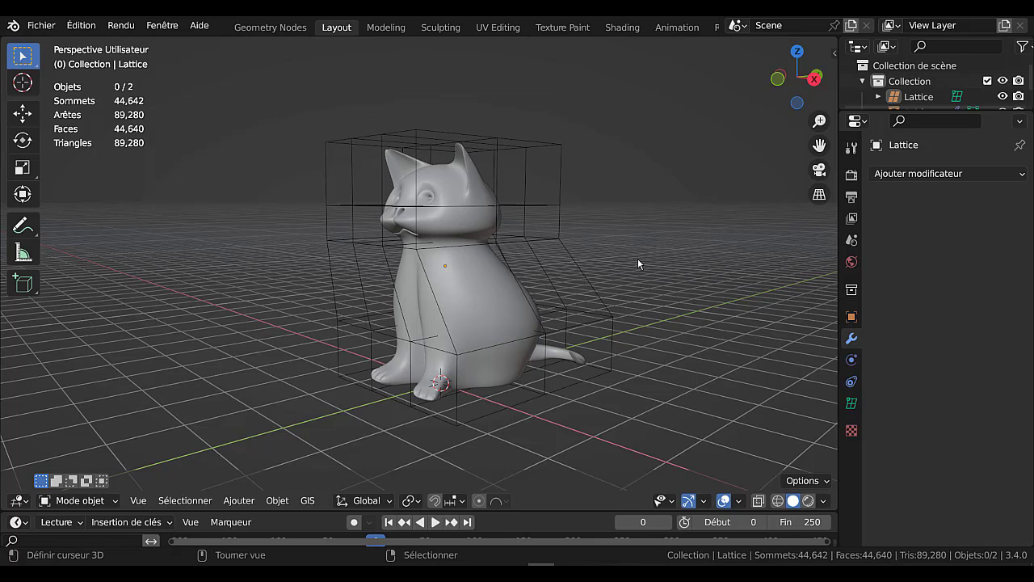
- Select the cat mesh and apply all its transformations
{"action": "middle_click_drag", "start_coordinate": [379, 409], "coordinate": [438, 412]}
{"action": "scroll", "coordinate": [498, 329], "scroll_direction": "up", "scroll_amount": 1}
{"action": "scroll", "coordinate": [499, 330], "scroll_direction": "down", "scroll_amount": 1}
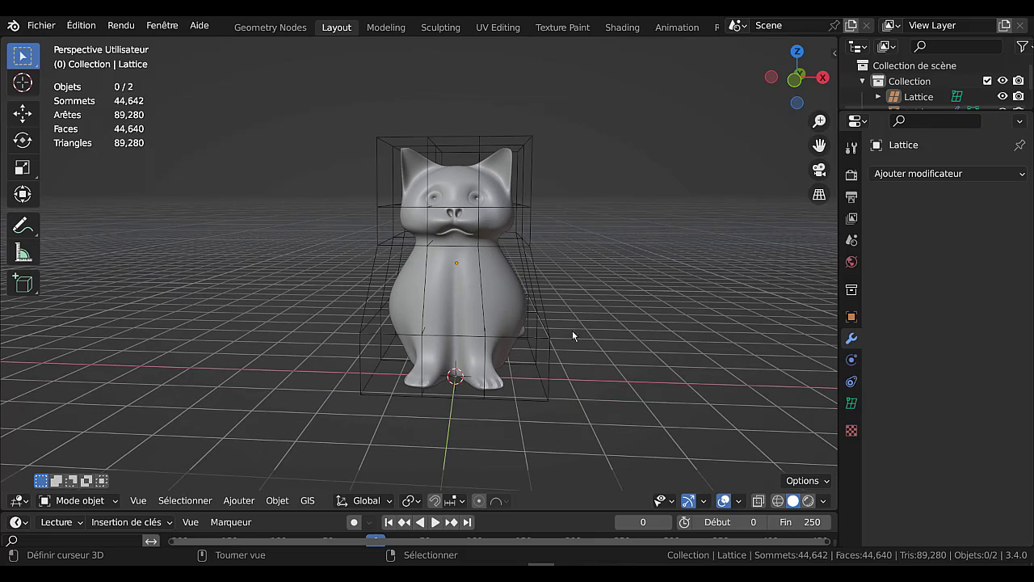
{"action": "left_click", "coordinate": [502, 292]}
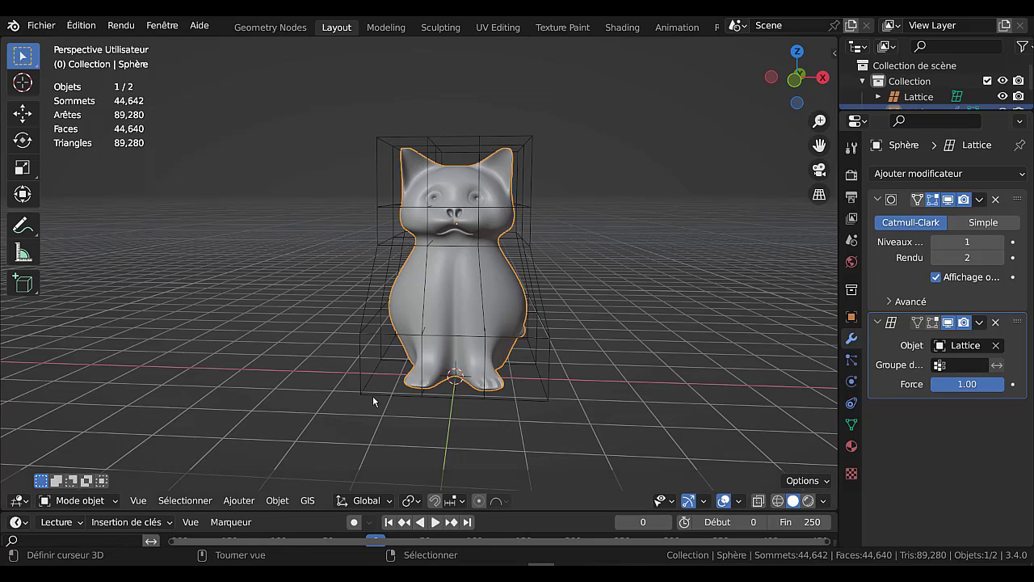
{"action": "left_click", "coordinate": [977, 323]}
{"action": "key", "text": "ctrl+a"}
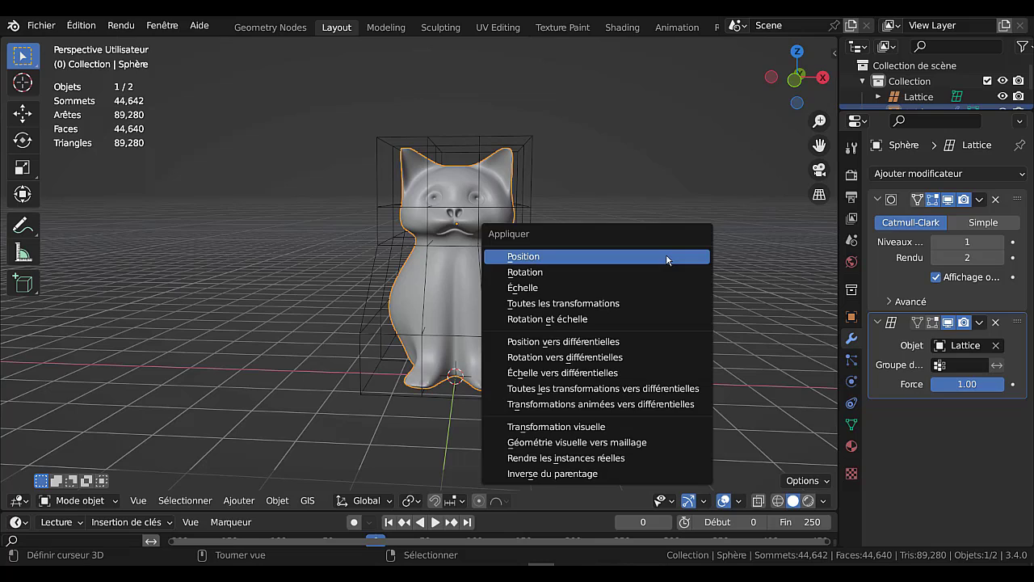
{"action": "left_click", "coordinate": [558, 304]}
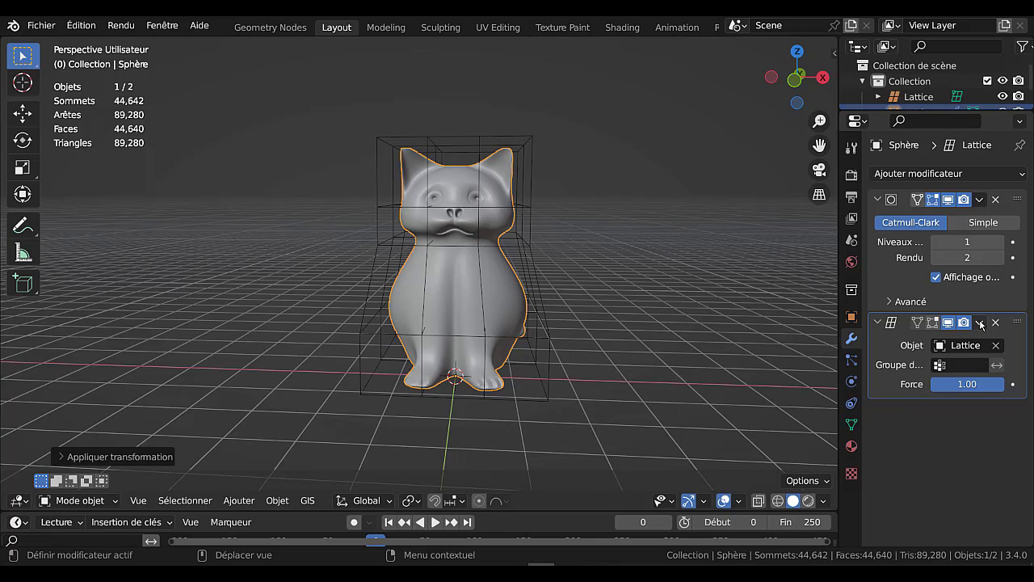
- Apply the Lattice modifier on the cat mesh and hide the lattice object
{"action": "left_click", "coordinate": [549, 341]}
{"action": "left_click_drag", "start_coordinate": [550, 341], "coordinate": [549, 340]}
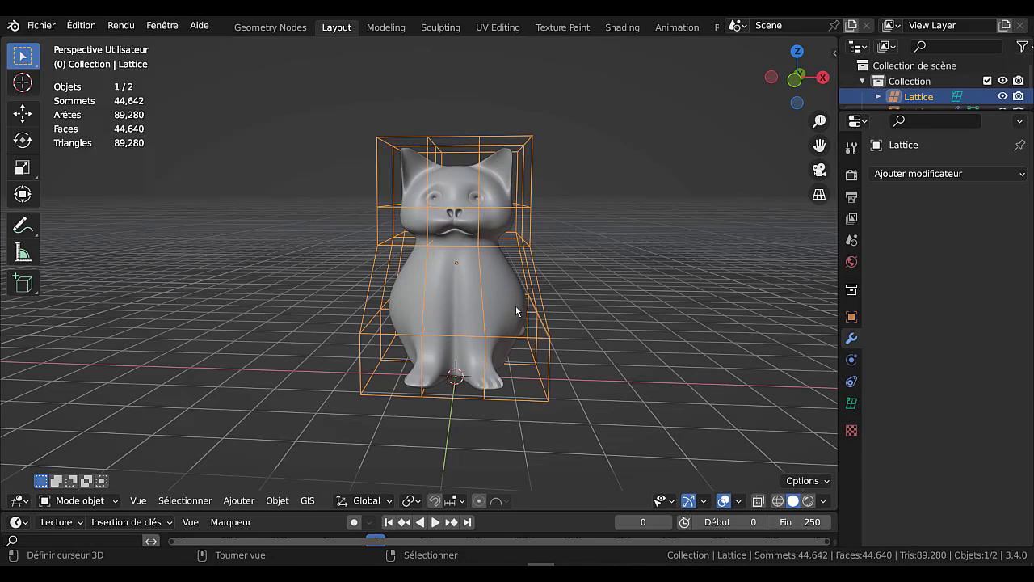
{"action": "left_click", "coordinate": [520, 312]}
{"action": "left_click", "coordinate": [981, 323]}
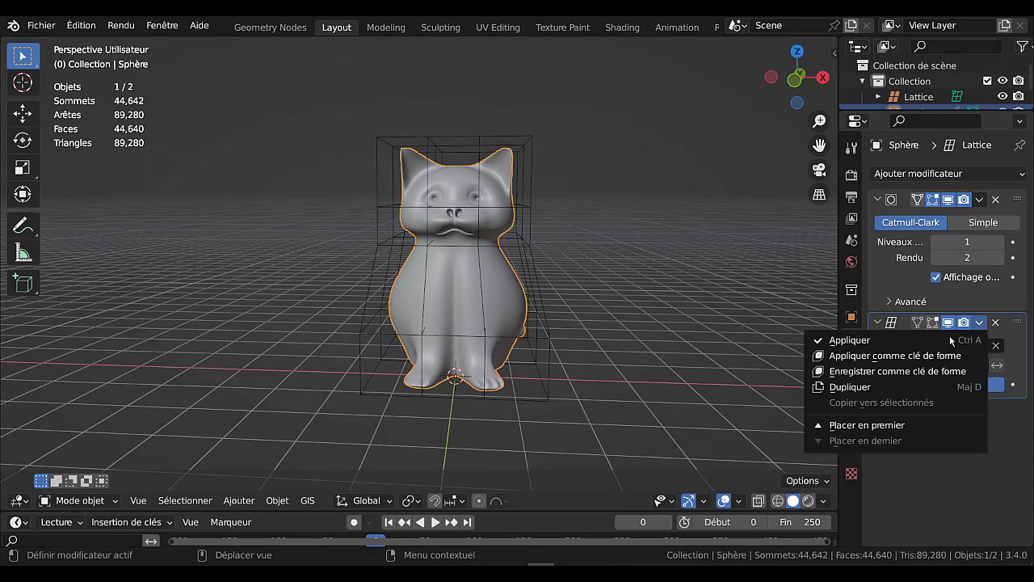
{"action": "left_click", "coordinate": [855, 342]}
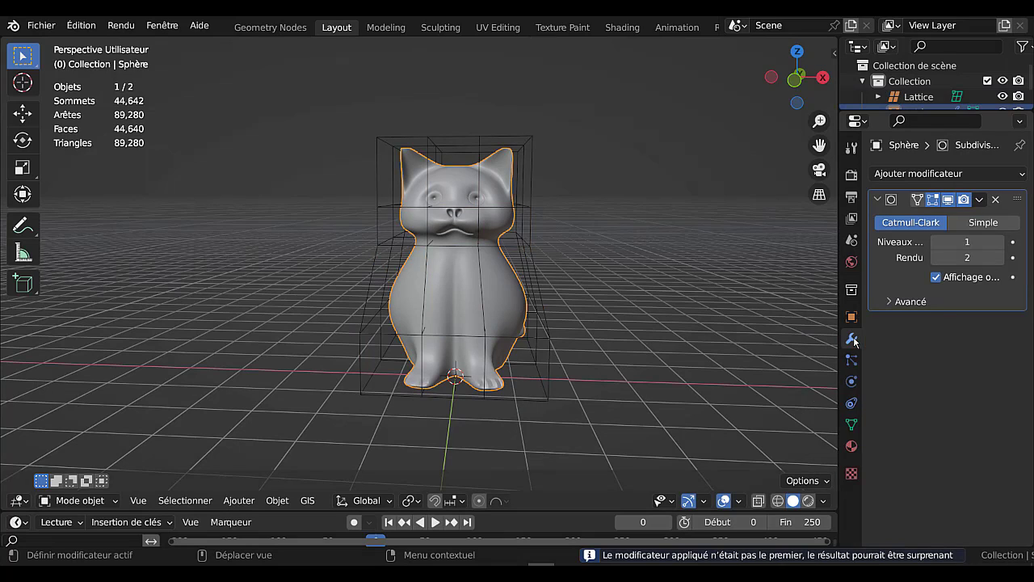
{"action": "left_click", "coordinate": [533, 287]}
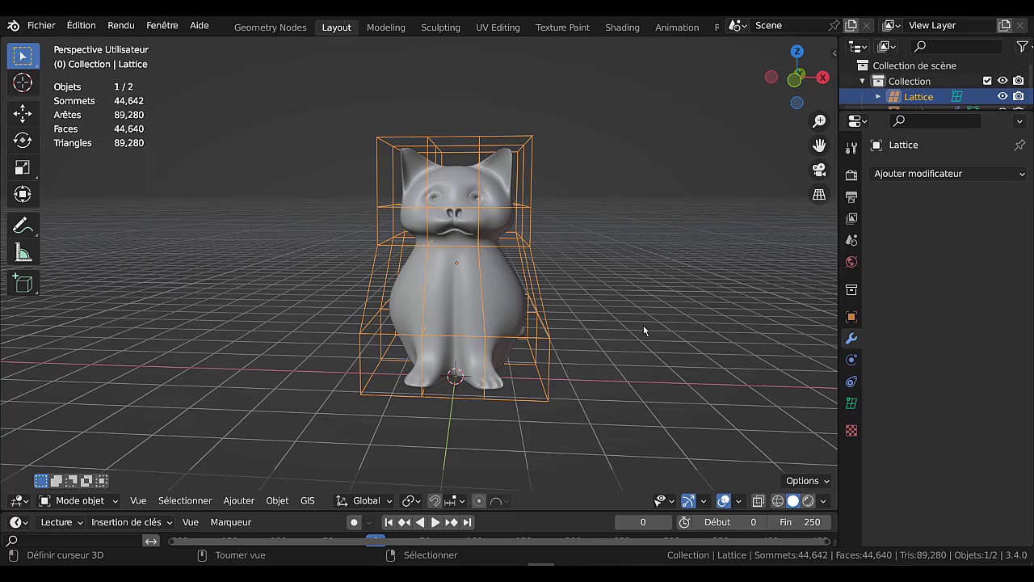
{"action": "key", "text": "h"}
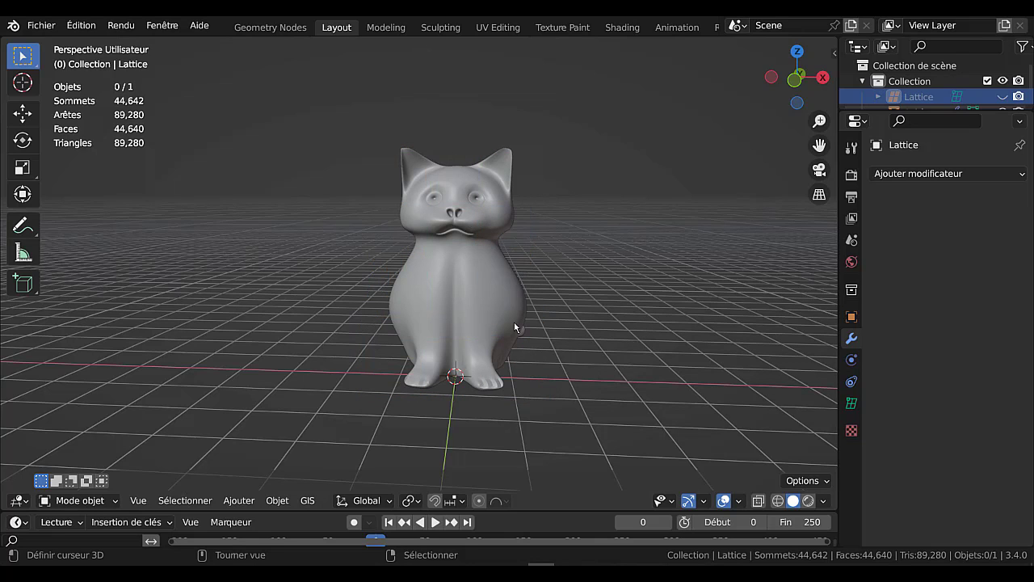
- Reveal the hidden lattice around the cat and hide it again
{"action": "middle_click_drag", "start_coordinate": [627, 394], "coordinate": [663, 378]}
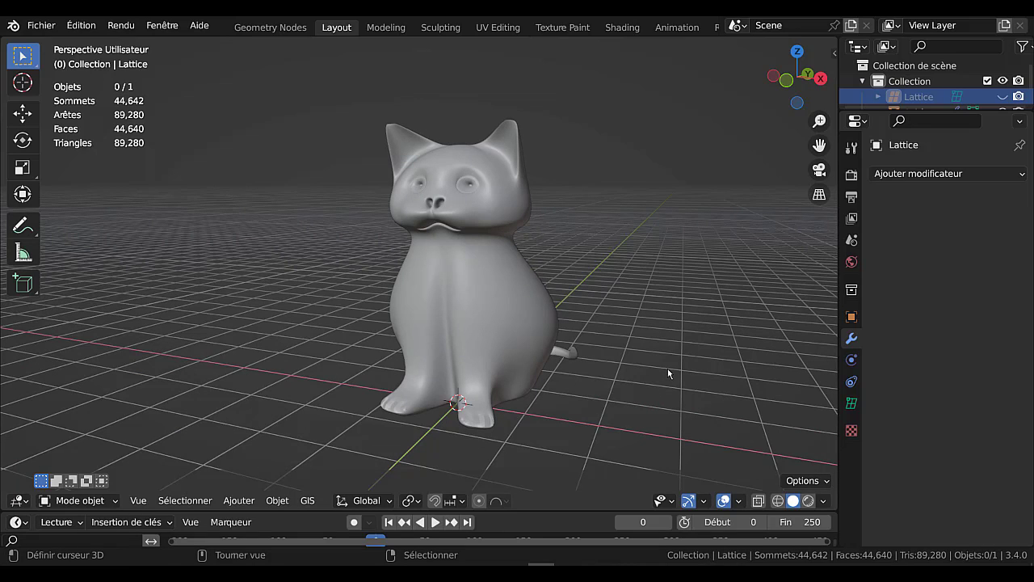
{"action": "key", "text": "ctrl+h"}
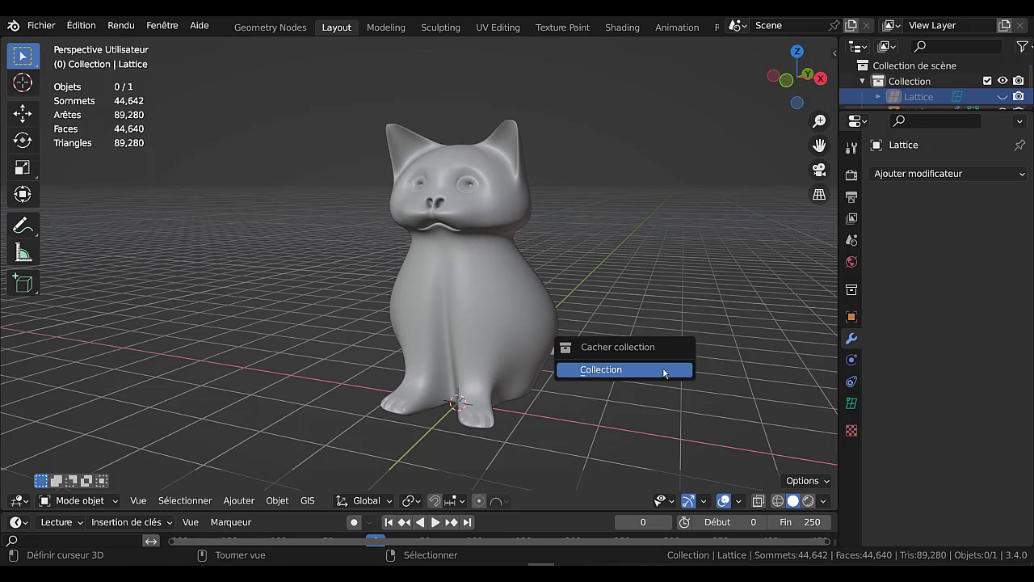
{"action": "left_click", "coordinate": [663, 398]}
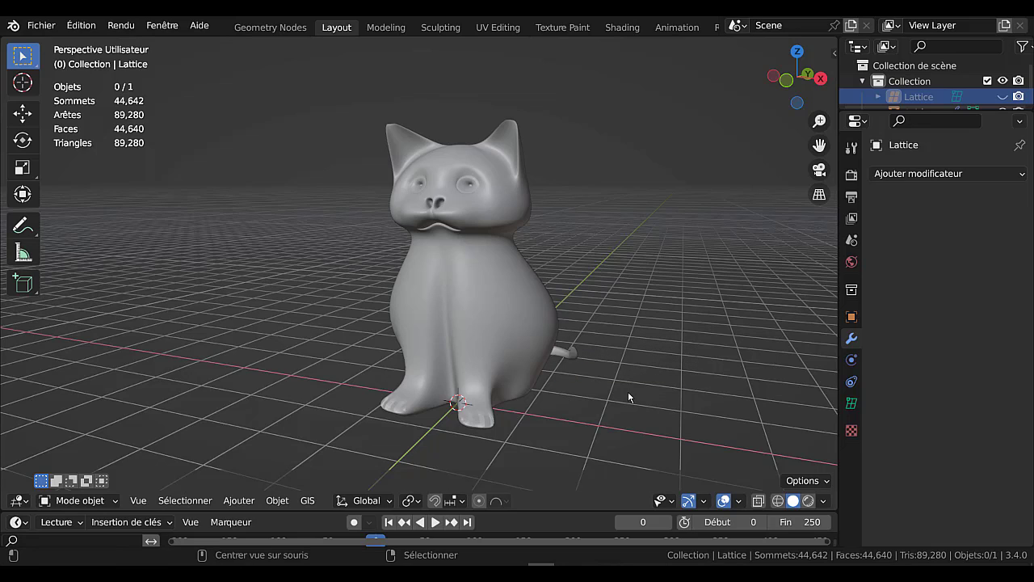
{"action": "key", "text": "alt+h"}
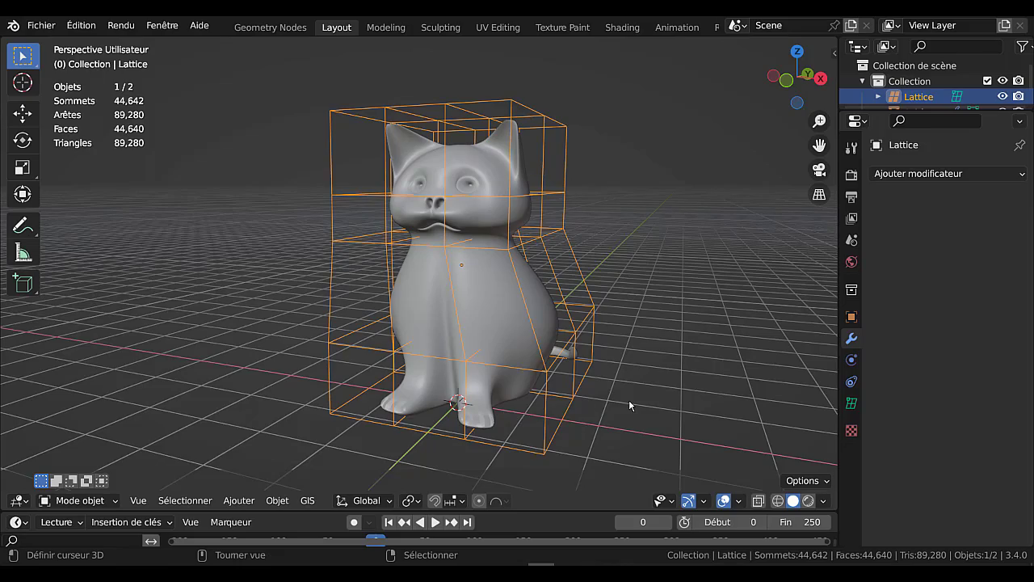
{"action": "key", "text": "h"}
{"action": "middle_click_drag", "start_coordinate": [629, 400], "coordinate": [608, 408]}
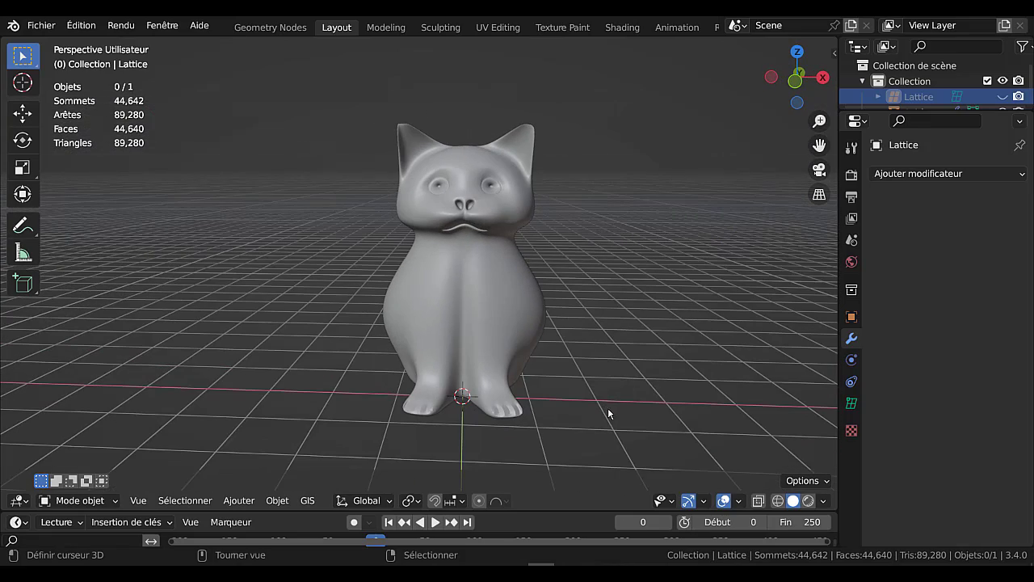
- Inspect the cat's face in rendered viewport shading and return to solid shading
{"action": "left_click", "coordinate": [808, 501]}
{"action": "mouse_move", "coordinate": [667, 387]}
{"action": "middle_mouse_down"}
{"action": "mouse_move", "coordinate": [607, 365]}
{"action": "mouse_move", "coordinate": [484, 388]}
{"action": "mouse_move", "coordinate": [575, 396]}
{"action": "mouse_move", "coordinate": [781, 384]}
{"action": "mouse_move", "coordinate": [654, 370]}
{"action": "mouse_move", "coordinate": [659, 382]}
{"action": "middle_mouse_up"}
{"action": "scroll", "coordinate": [663, 376], "scroll_direction": "up", "scroll_amount": 3}
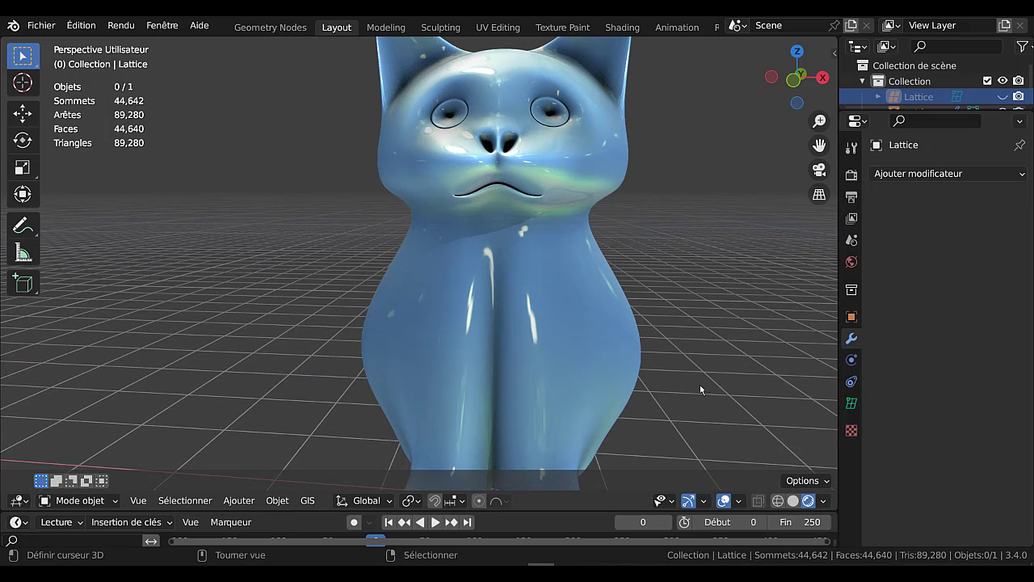
{"action": "middle_click_drag", "start_coordinate": [756, 374], "coordinate": [666, 375]}
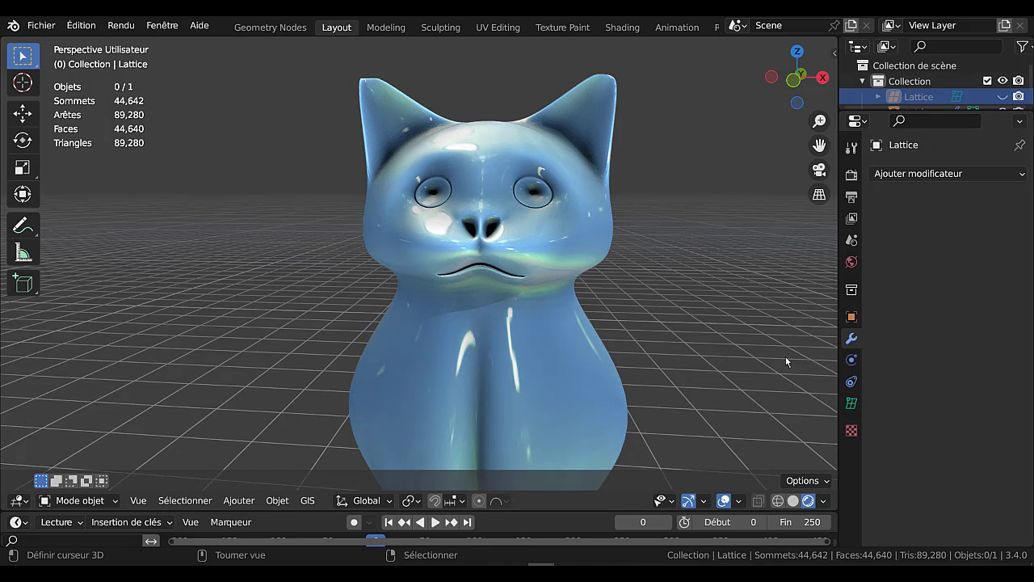
{"action": "left_click", "coordinate": [793, 501]}
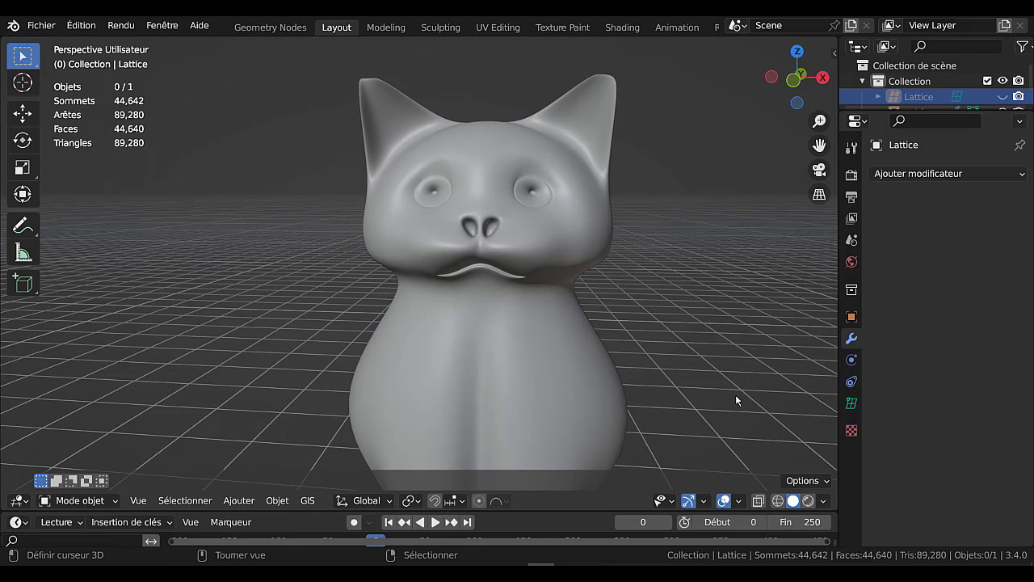
- Put the cat mesh into Edit Mode with face selection active
{"action": "left_click", "coordinate": [529, 352]}
{"action": "key", "text": "Tab"}
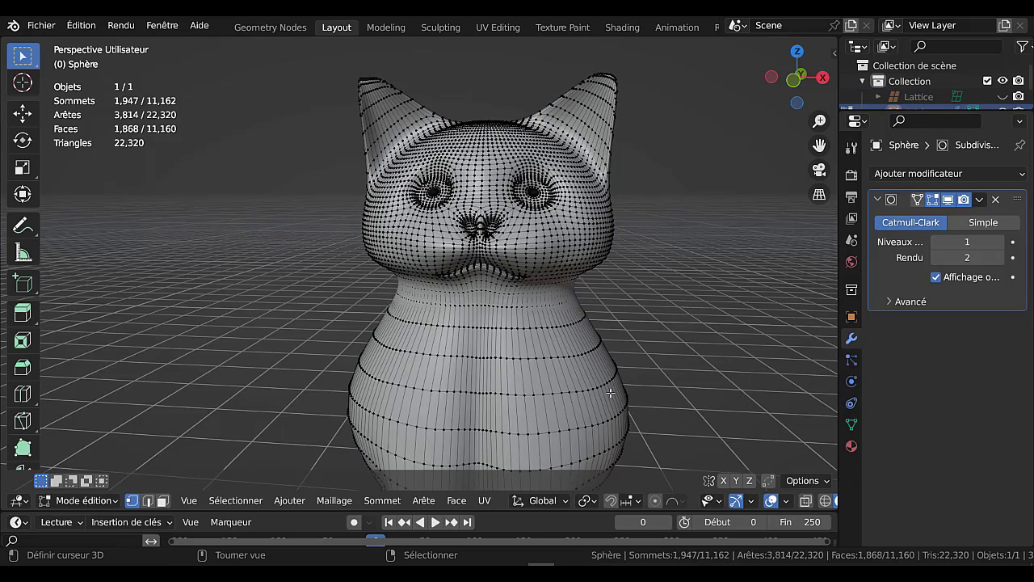
{"action": "scroll", "coordinate": [610, 392], "scroll_direction": "up", "scroll_amount": 3}
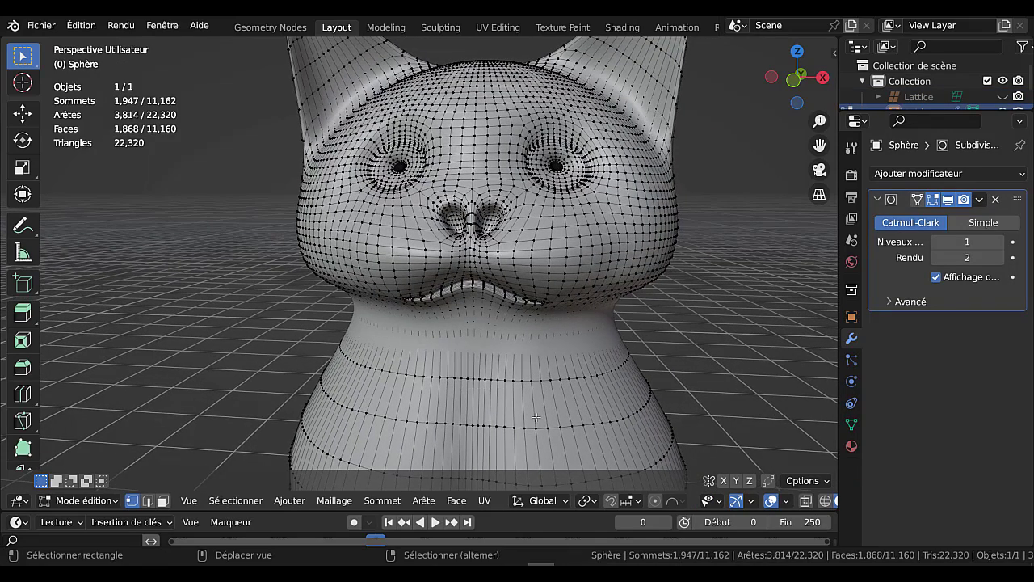
{"action": "left_click", "coordinate": [162, 501]}
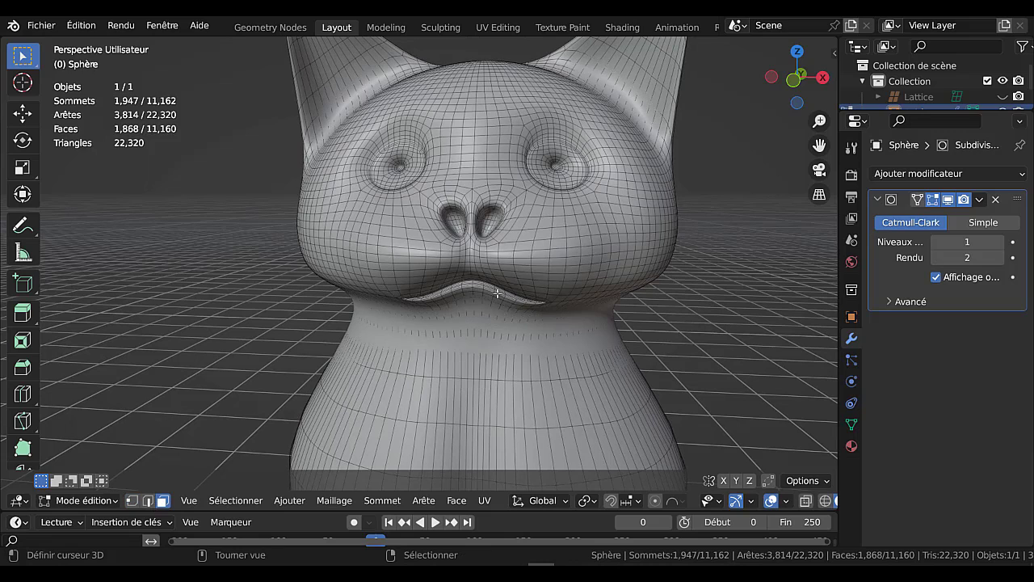
- Select nine separate, scattered faces on the cat's left cheek, above and beside the corner of the mouth
{"action": "left_click", "coordinate": [561, 253]}
{"action": "scroll", "coordinate": [573, 261], "scroll_direction": "up", "scroll_amount": 4}
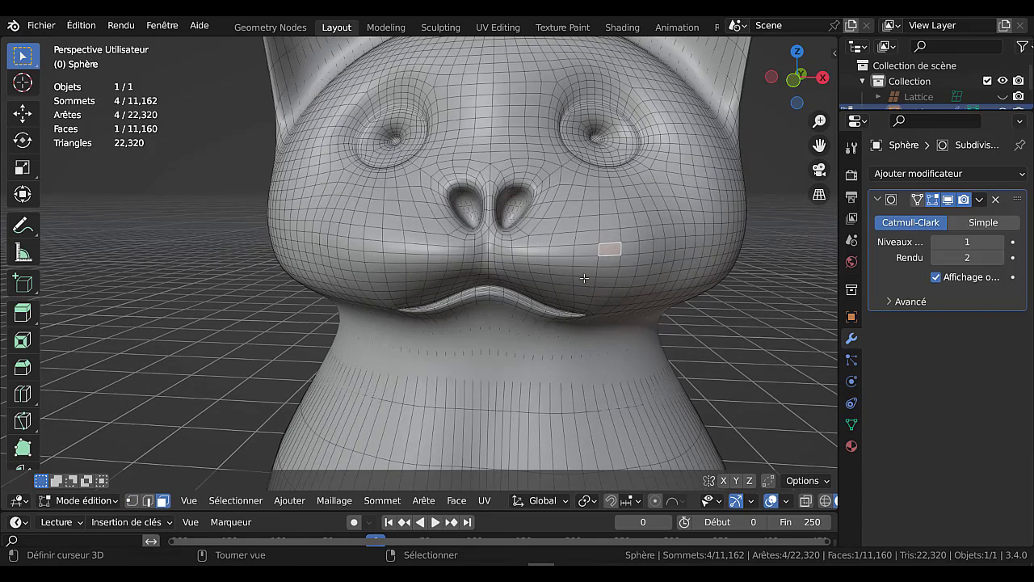
{"action": "left_click", "coordinate": [722, 221], "text": "shift"}
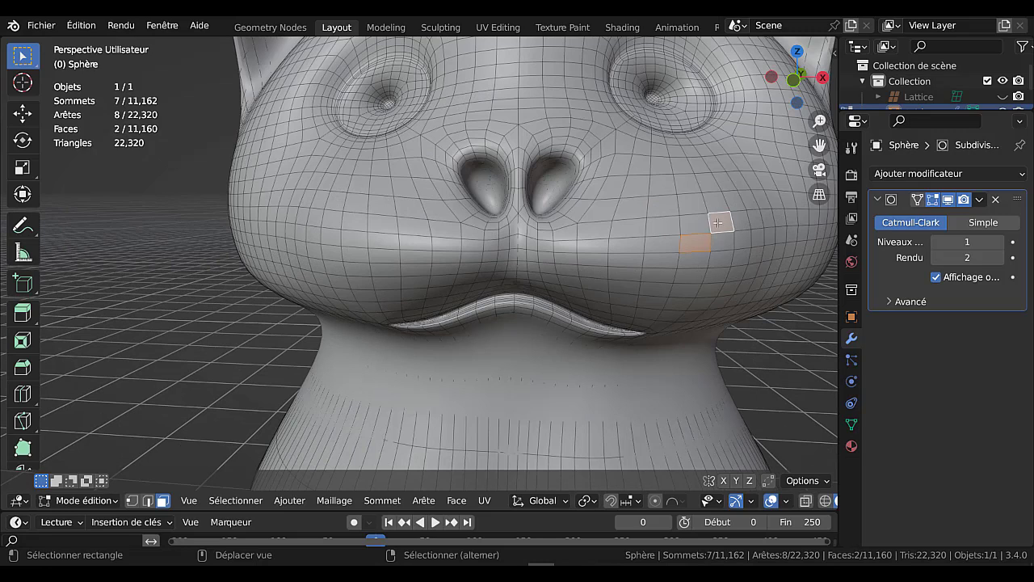
{"action": "left_click", "coordinate": [718, 224], "text": "shift"}
{"action": "left_click", "coordinate": [722, 242], "text": "shift"}
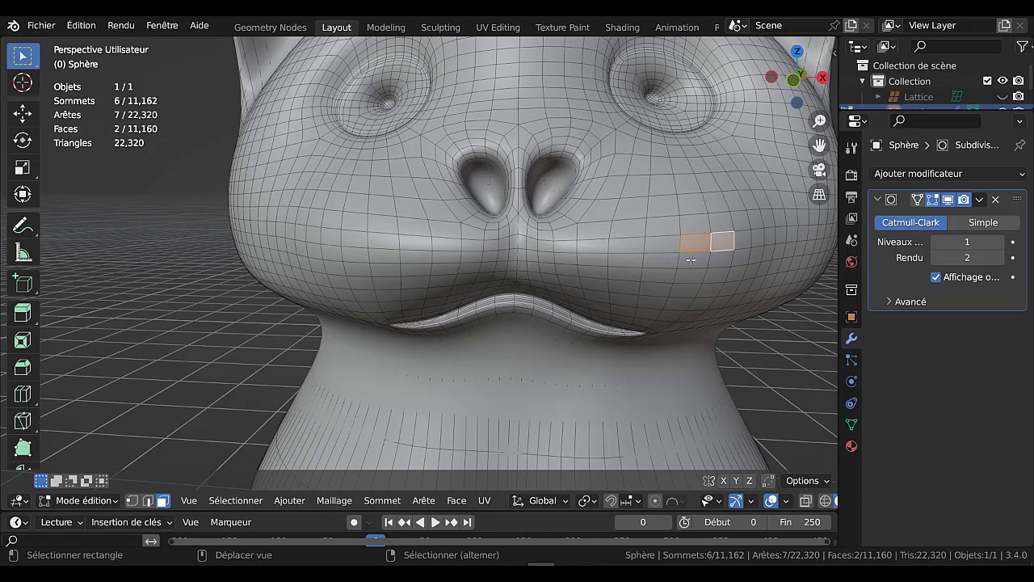
{"action": "left_click", "coordinate": [726, 245], "text": "shift"}
{"action": "left_click", "coordinate": [742, 222], "text": "shift"}
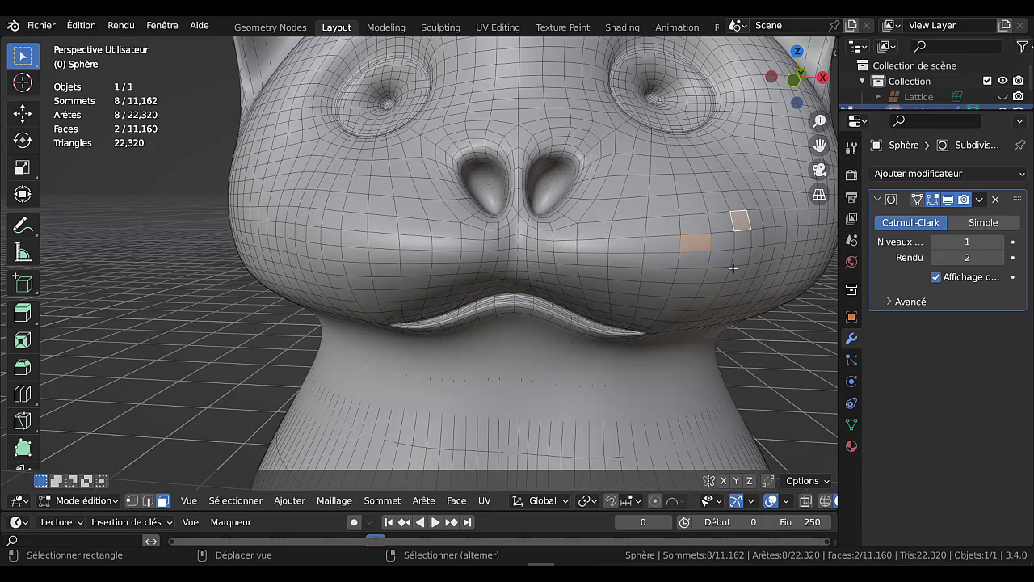
{"action": "left_click", "coordinate": [720, 274], "text": "shift"}
{"action": "left_click", "coordinate": [683, 292], "text": "shift"}
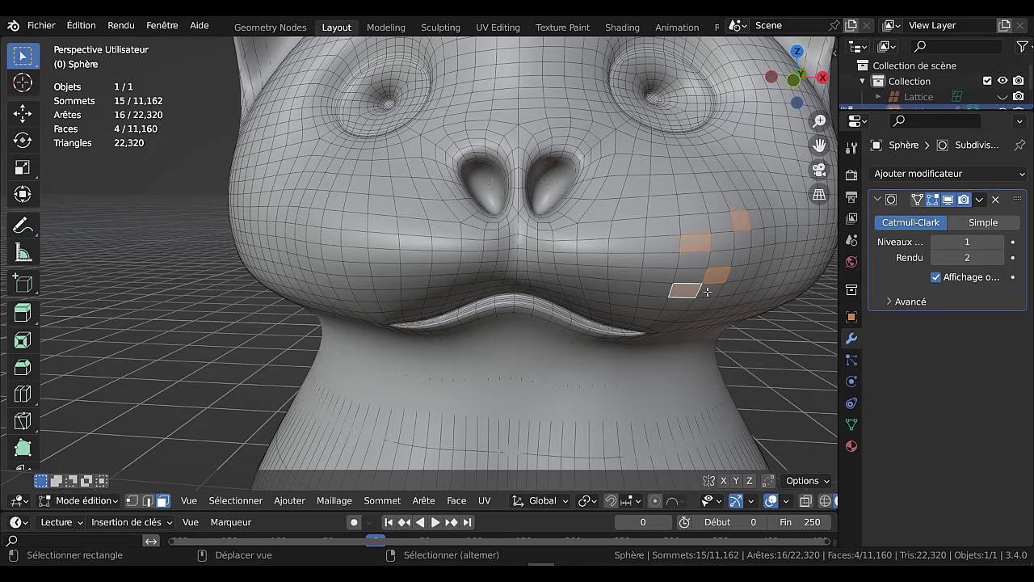
{"action": "left_click", "coordinate": [689, 290], "text": "shift"}
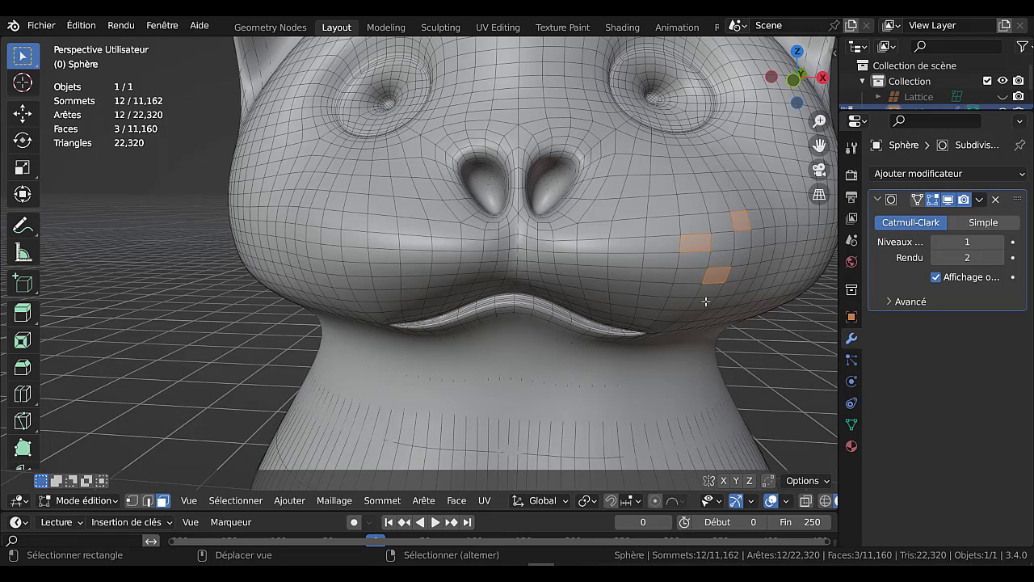
{"action": "left_click", "coordinate": [701, 303], "text": "shift"}
{"action": "left_click", "coordinate": [757, 254], "text": "shift"}
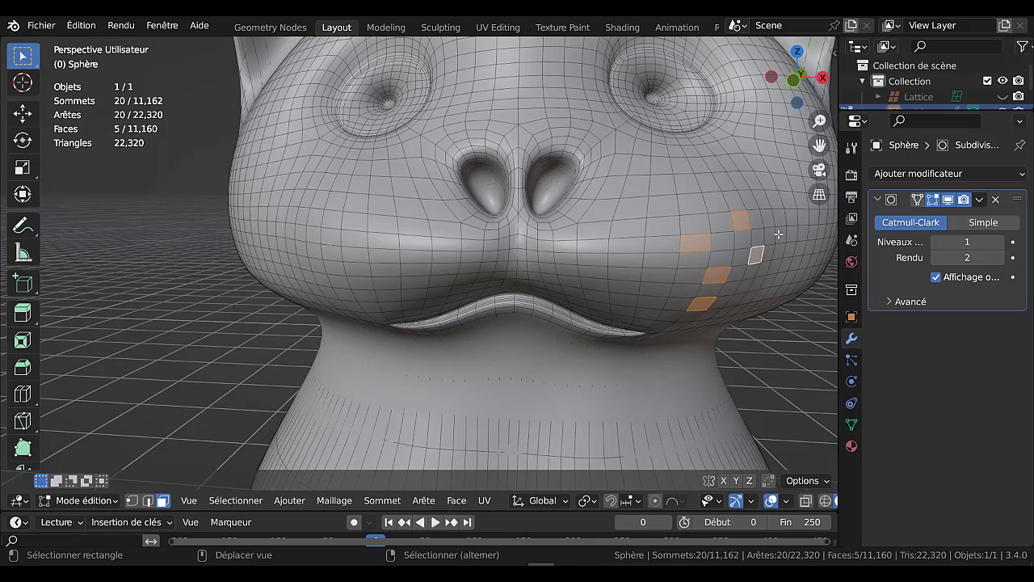
{"action": "left_click", "coordinate": [778, 235], "text": "shift"}
{"action": "left_click", "coordinate": [693, 208], "text": "shift"}
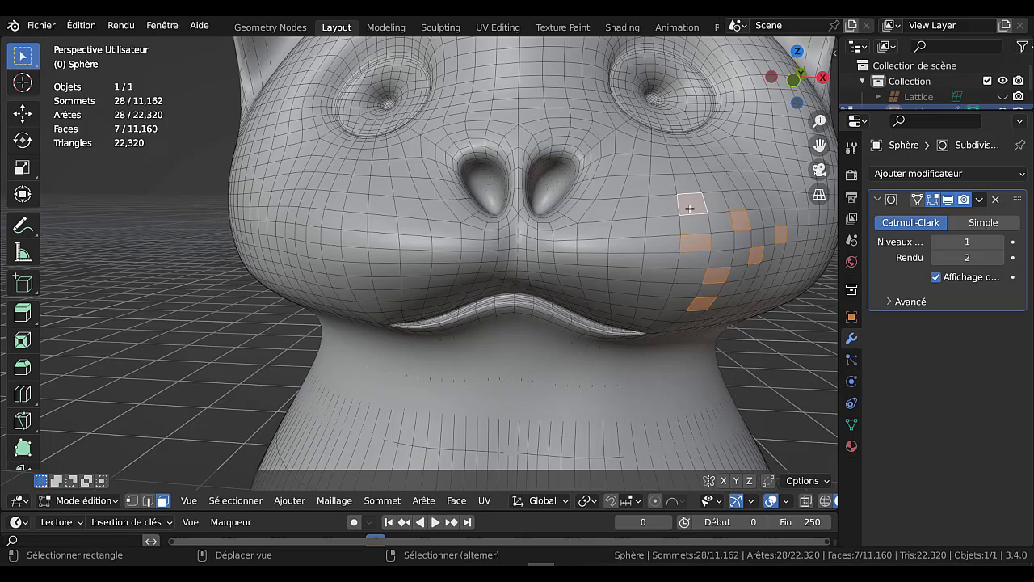
{"action": "left_click", "coordinate": [768, 280], "text": "shift"}
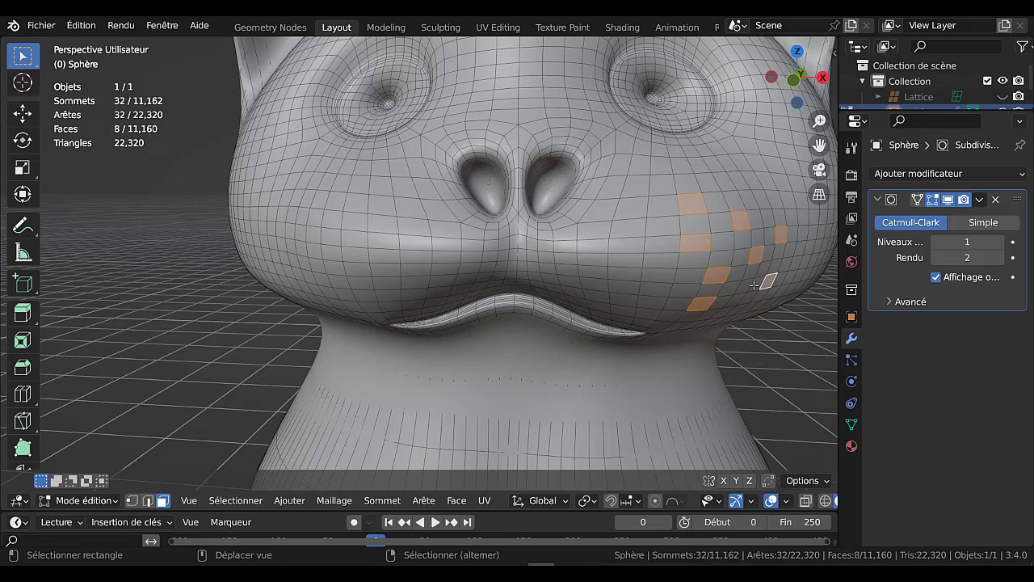
{"action": "left_click", "coordinate": [750, 286], "text": "shift"}
{"action": "scroll", "coordinate": [715, 319], "scroll_direction": "down", "scroll_amount": 2}
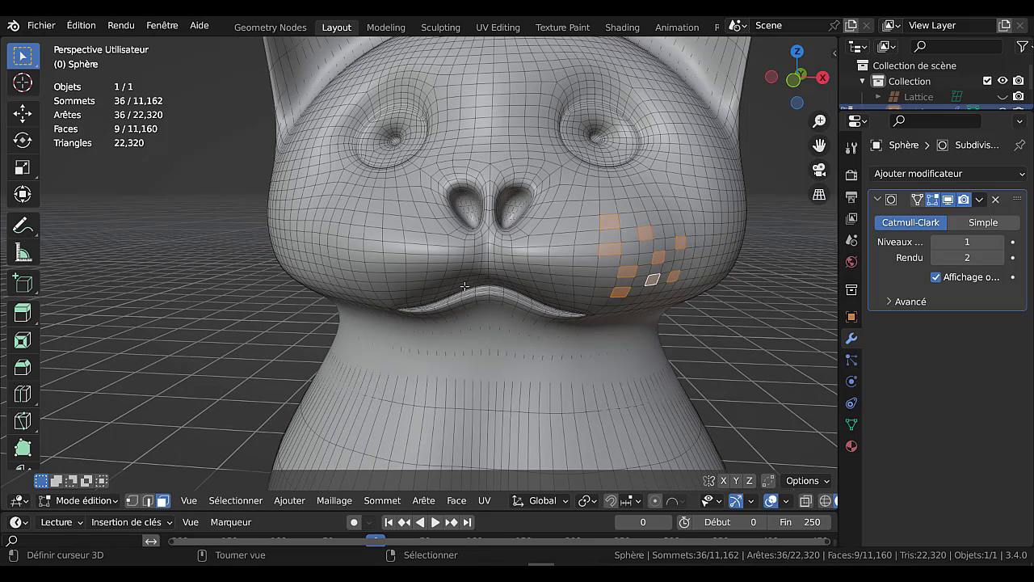
- Add nine scattered faces on the cat's right cheek and one more on its left cheek to the selection
{"action": "left_click", "coordinate": [358, 232], "text": "shift"}
{"action": "left_click", "coordinate": [358, 257], "text": "shift"}
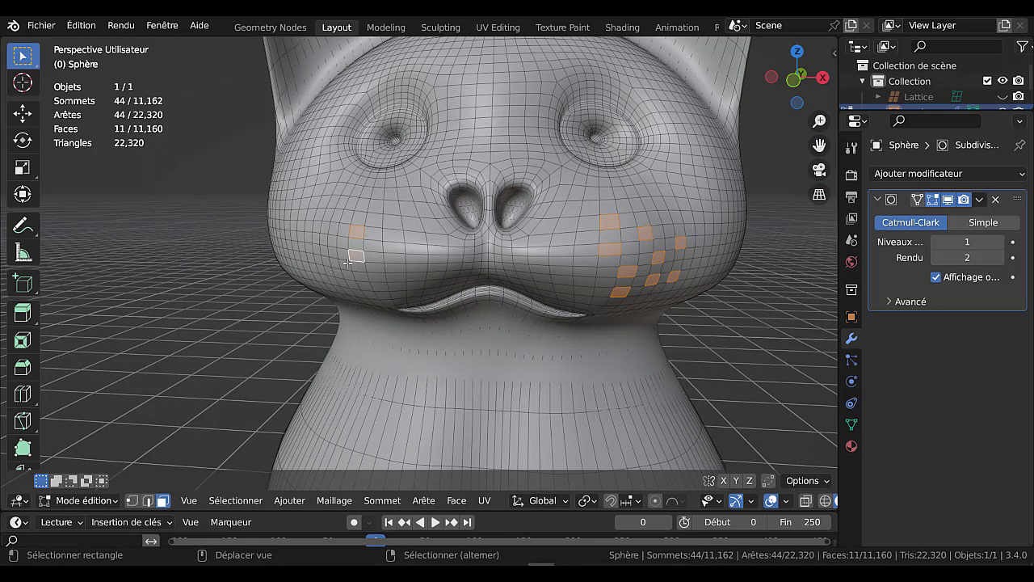
{"action": "left_click", "coordinate": [334, 263], "text": "shift"}
{"action": "left_click", "coordinate": [351, 283], "text": "shift"}
{"action": "left_click", "coordinate": [378, 277], "text": "shift"}
{"action": "left_click", "coordinate": [334, 231], "text": "shift"}
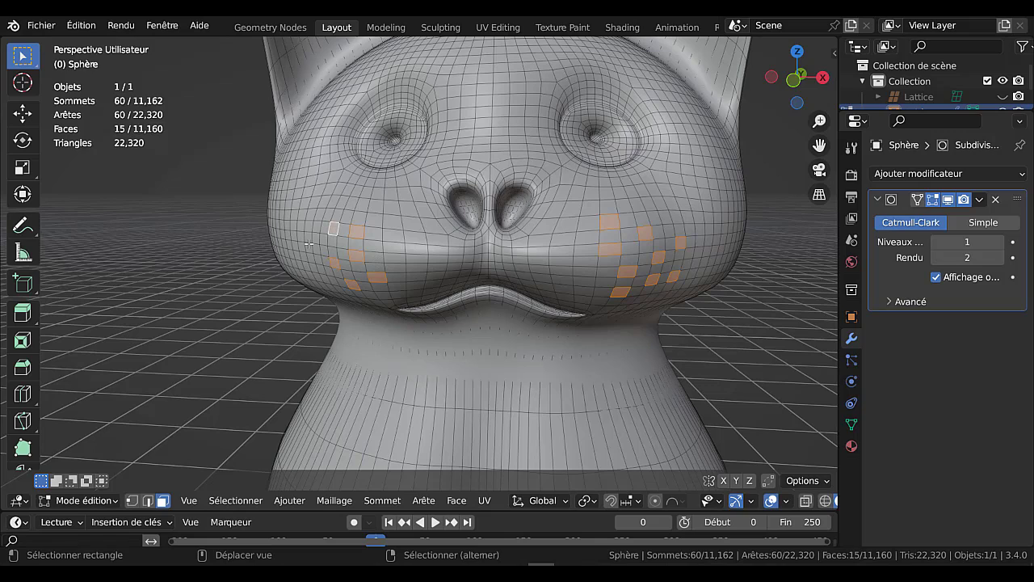
{"action": "left_click", "coordinate": [322, 252], "text": "shift"}
{"action": "left_click", "coordinate": [310, 240], "text": "shift"}
{"action": "left_click", "coordinate": [700, 230], "text": "shift"}
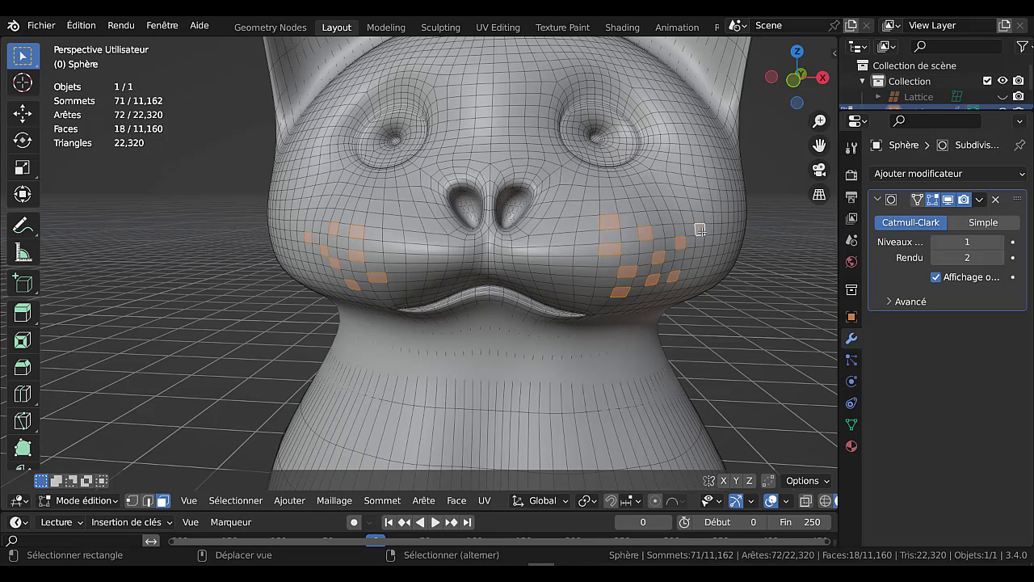
{"action": "left_click", "coordinate": [325, 278], "text": "shift"}
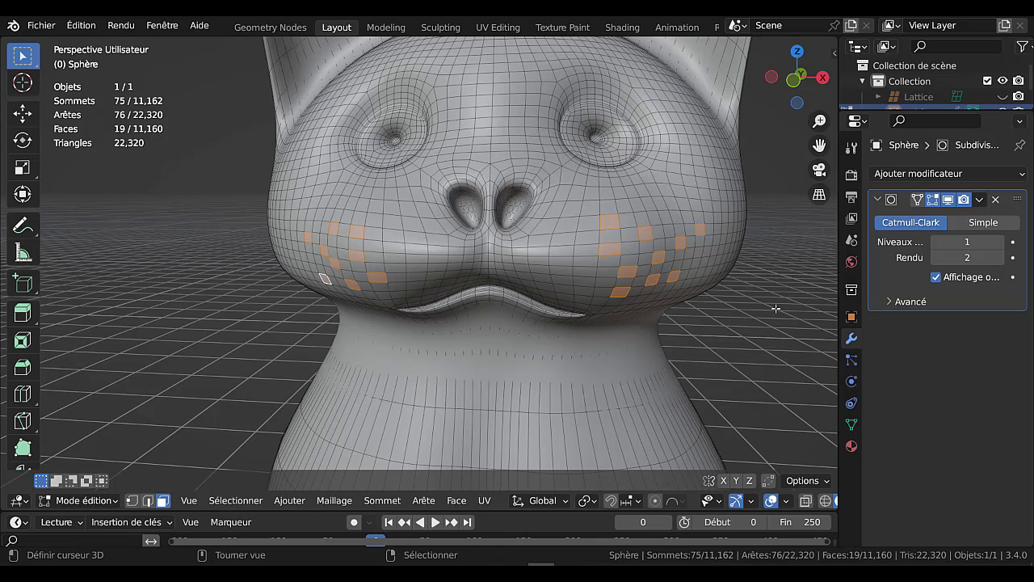
- Set the transform pivot point to Barycentre and extrude the selected cheek faces outward, scaling them to about 1.02
{"action": "scroll", "coordinate": [772, 350], "scroll_direction": "down", "scroll_amount": 1}
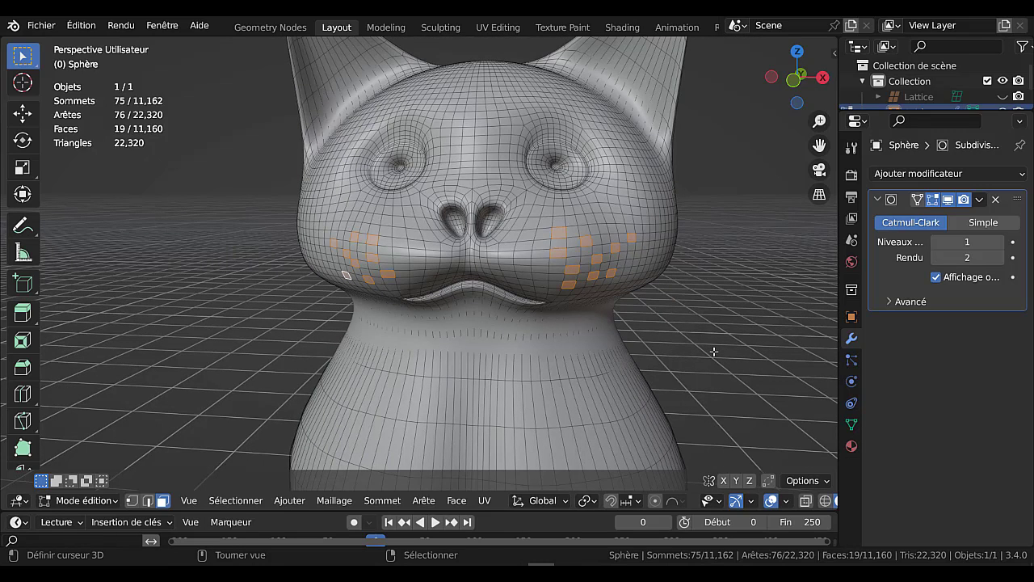
{"action": "middle_click_drag", "start_coordinate": [717, 352], "coordinate": [722, 354]}
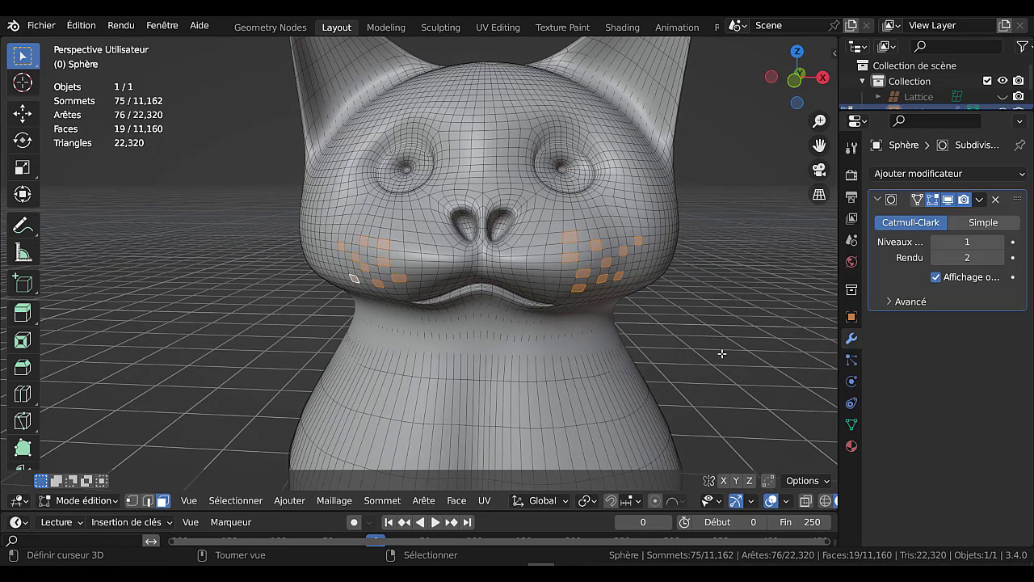
{"action": "left_click", "coordinate": [587, 501]}
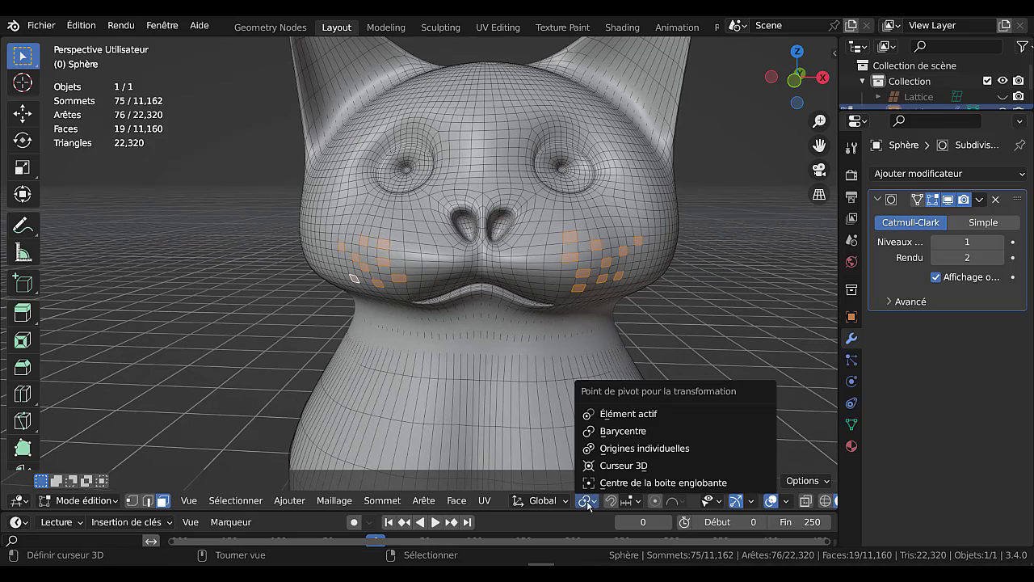
{"action": "left_click", "coordinate": [614, 432]}
{"action": "key", "text": "g"}
{"action": "key", "text": "z"}
{"action": "key", "text": "z"}
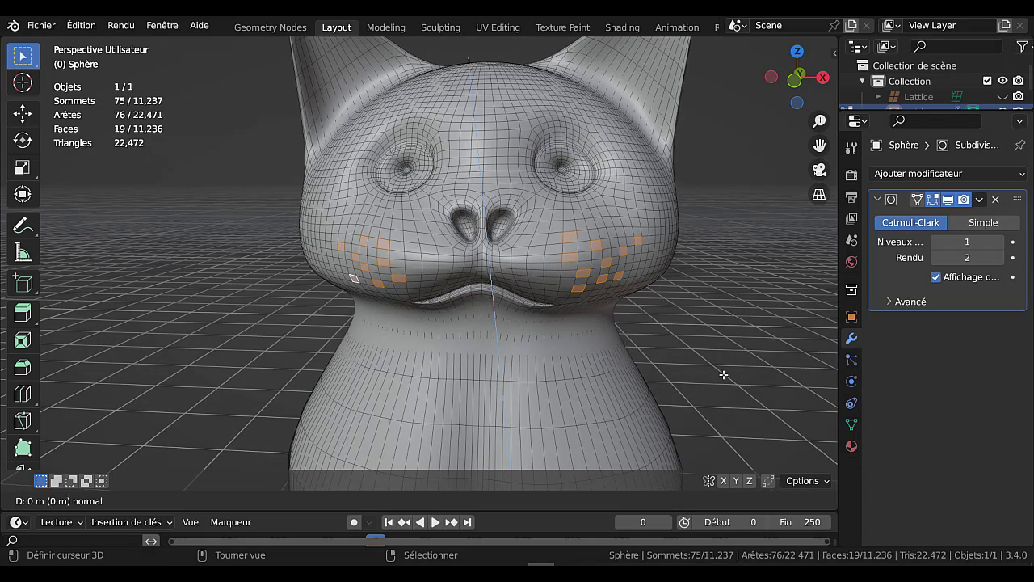
{"action": "key", "text": "s"}
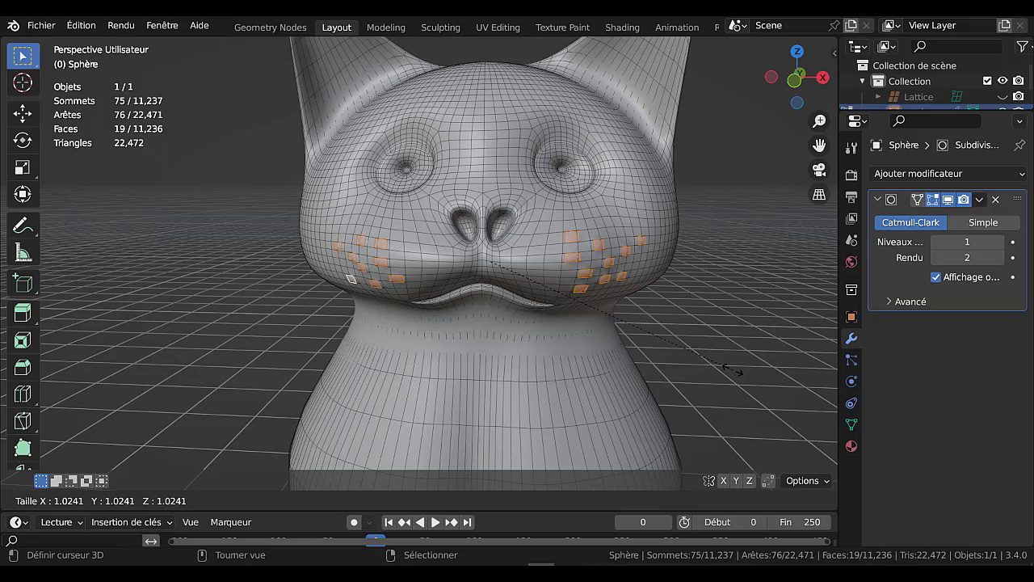
{"action": "left_click", "coordinate": [734, 371]}
{"action": "middle_click_drag", "start_coordinate": [733, 371], "coordinate": [652, 391]}
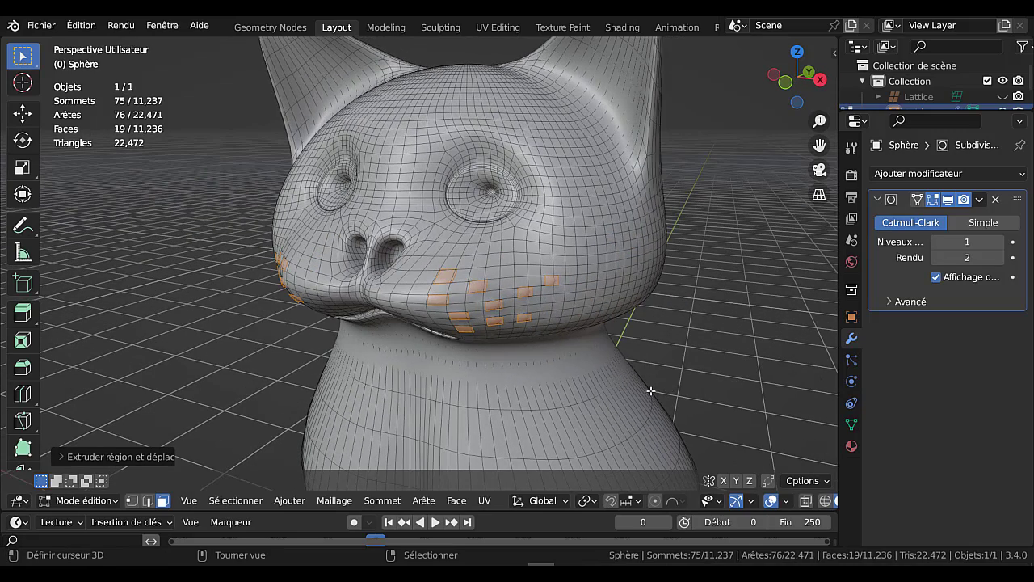
{"action": "scroll", "coordinate": [597, 372], "scroll_direction": "up", "scroll_amount": 2}
{"action": "scroll", "coordinate": [565, 362], "scroll_direction": "up", "scroll_amount": 2}
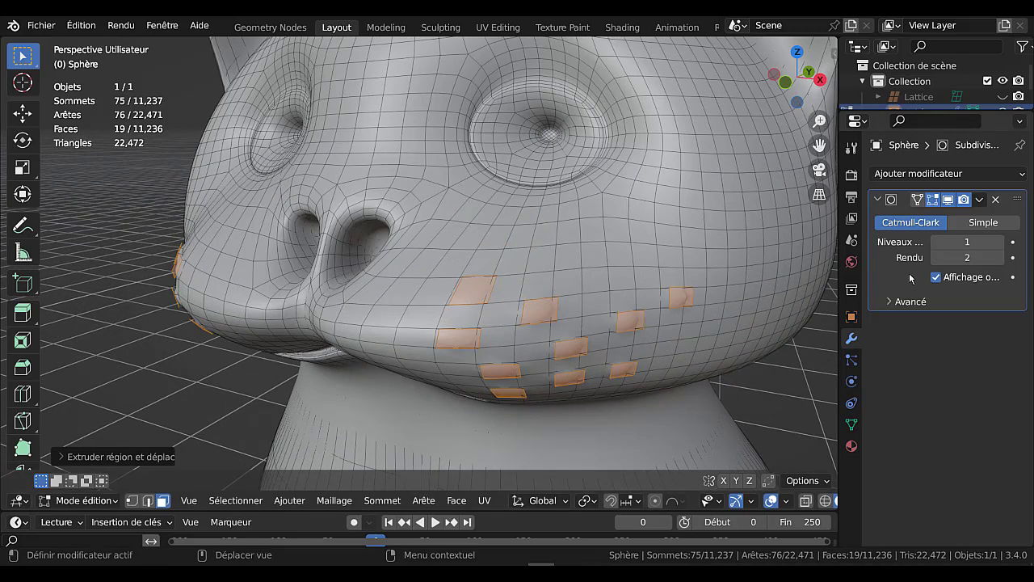
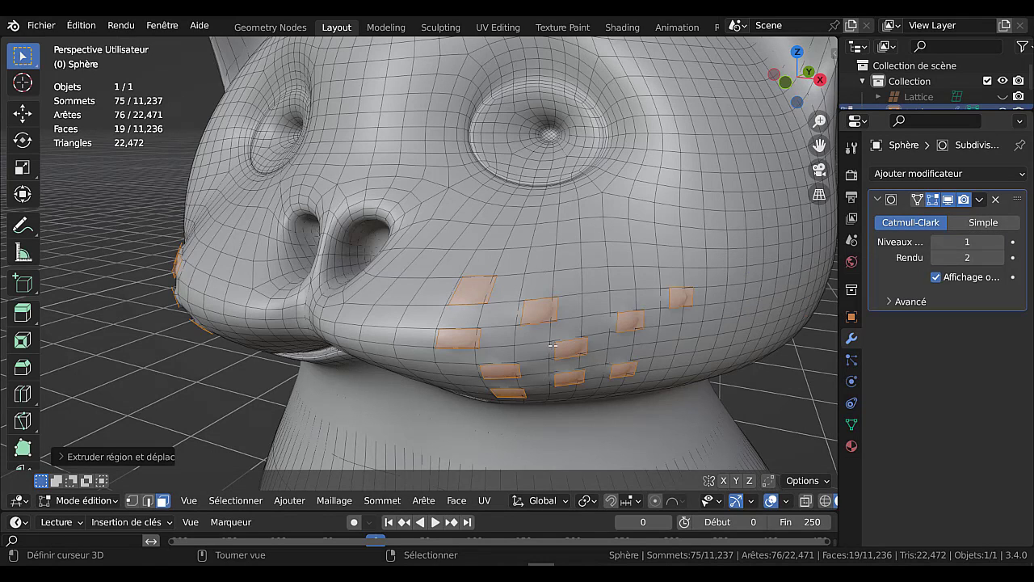
{"action": "scroll", "coordinate": [563, 363], "scroll_direction": "down", "scroll_amount": 2}
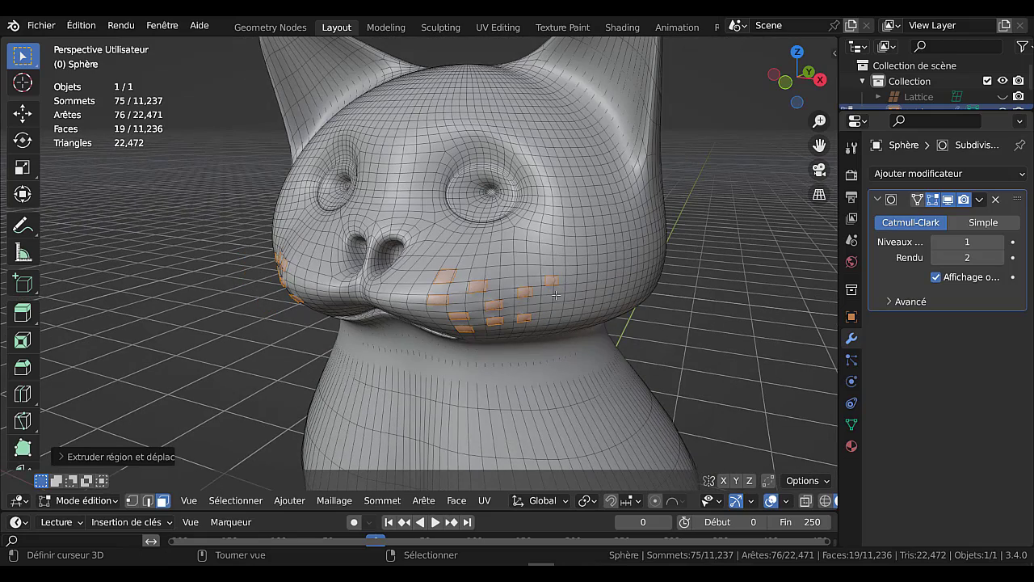
{"action": "middle_click_drag", "start_coordinate": [556, 296], "coordinate": [678, 344]}
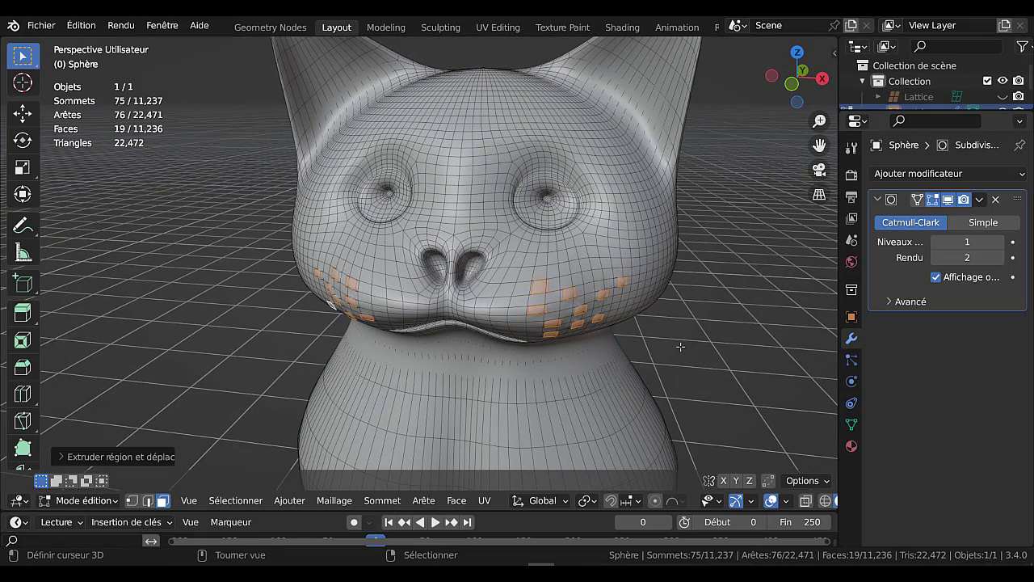
- Try to extrude the selected cheek faces again into long whiskers, scaling them outward to about 1.62
{"action": "key", "text": "s"}
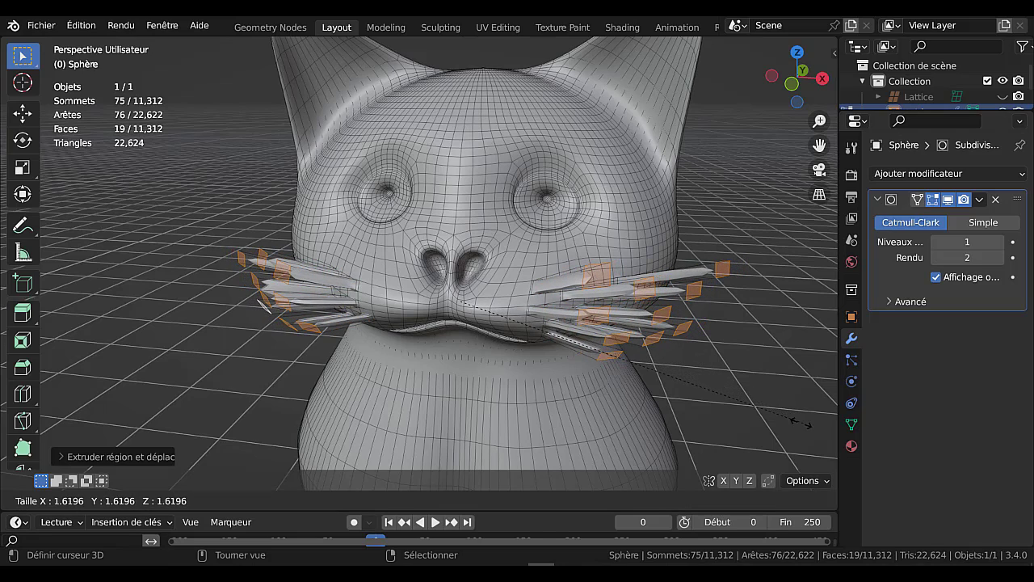
{"action": "left_click", "coordinate": [794, 419]}
{"action": "middle_click_drag", "start_coordinate": [769, 415], "coordinate": [747, 412]}
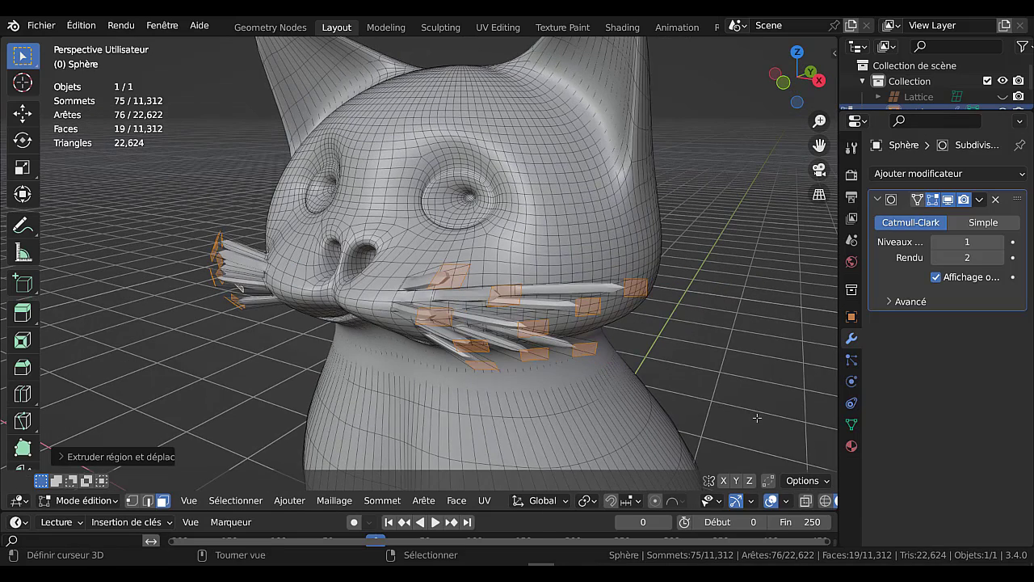
- Set the transform pivot point to Origines individuelles and try to taper the whiskers by scaling down their end faces
{"action": "left_click", "coordinate": [588, 500]}
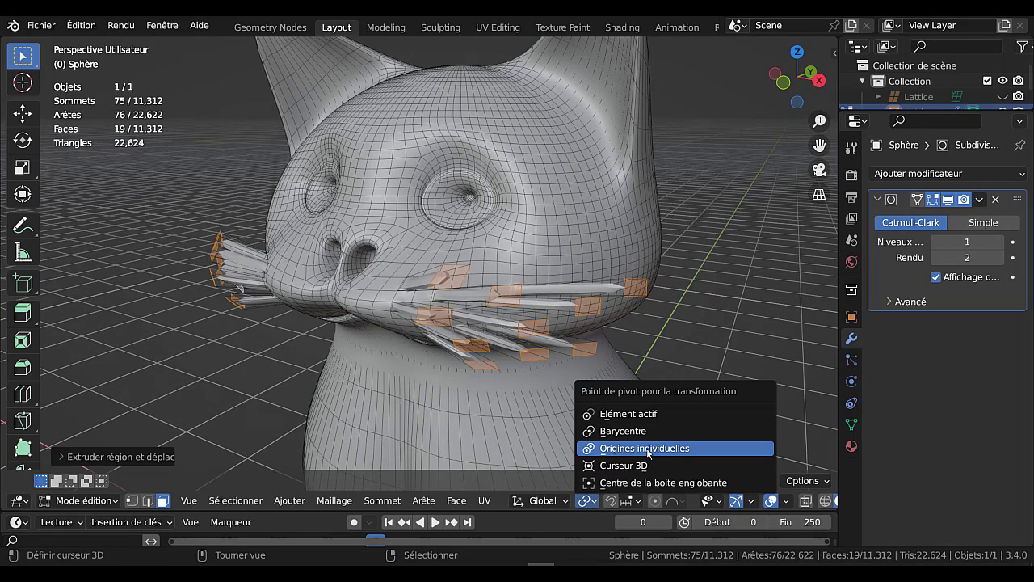
{"action": "left_click", "coordinate": [647, 448]}
{"action": "key", "text": "s"}
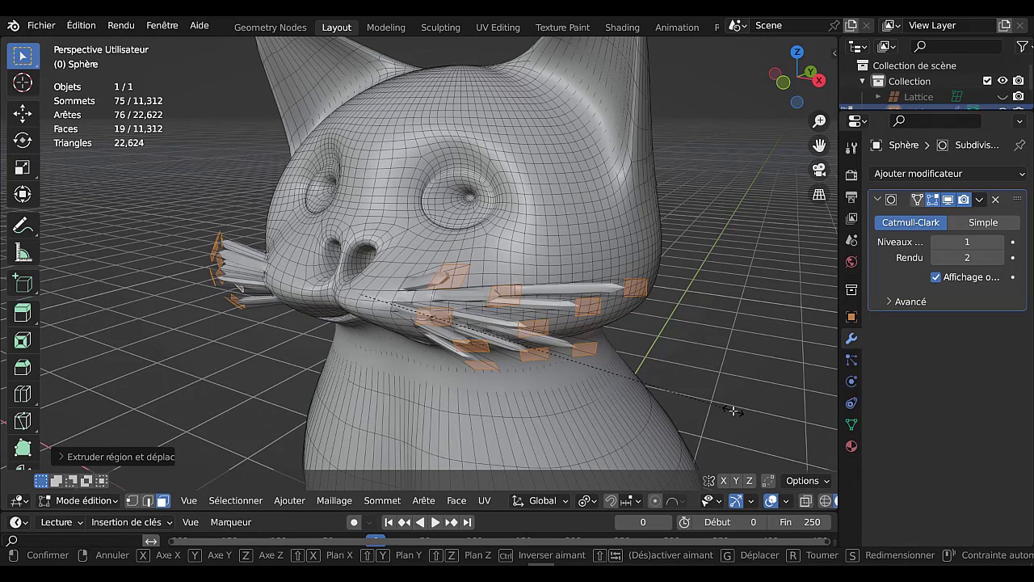
{"action": "left_click", "coordinate": [421, 300]}
{"action": "middle_click_drag", "start_coordinate": [448, 338], "coordinate": [564, 346]}
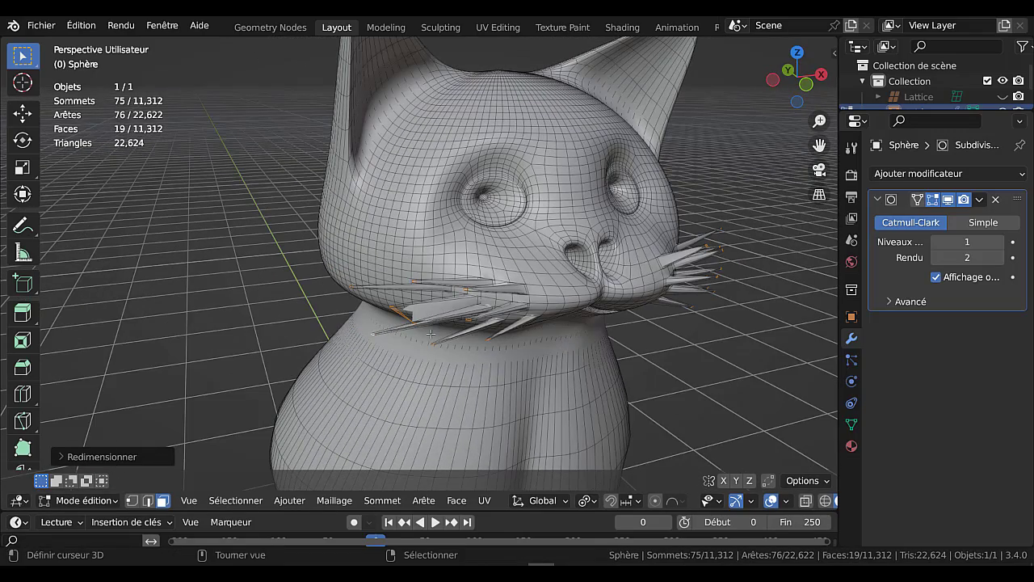
- Undo the whisker taper and the cheek-face extrusions, back to the plain face selection
{"action": "scroll", "coordinate": [431, 364], "scroll_direction": "up", "scroll_amount": 2}
{"action": "key", "text": "ctrl+z"}
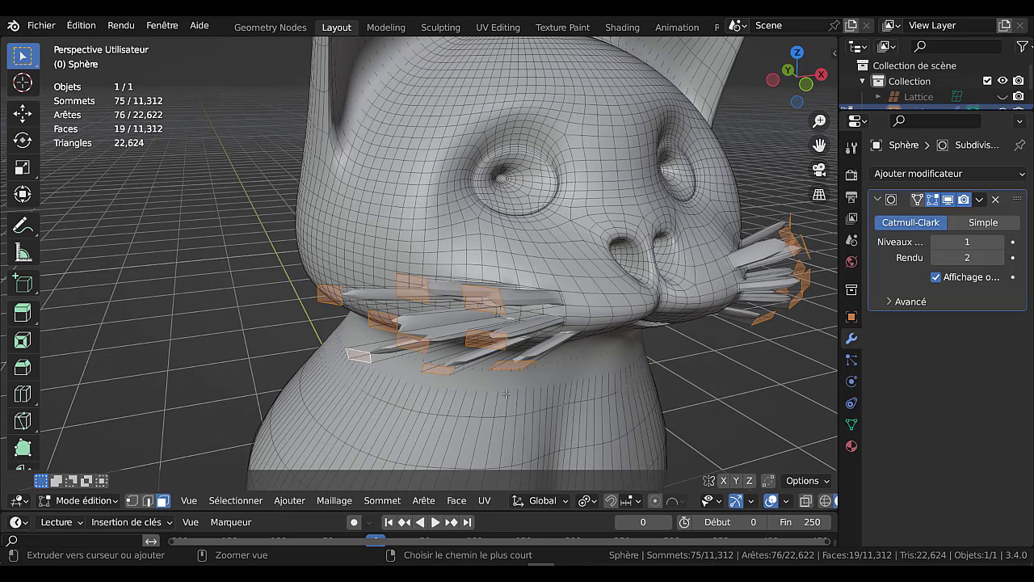
{"action": "key", "text": "ctrl+z"}
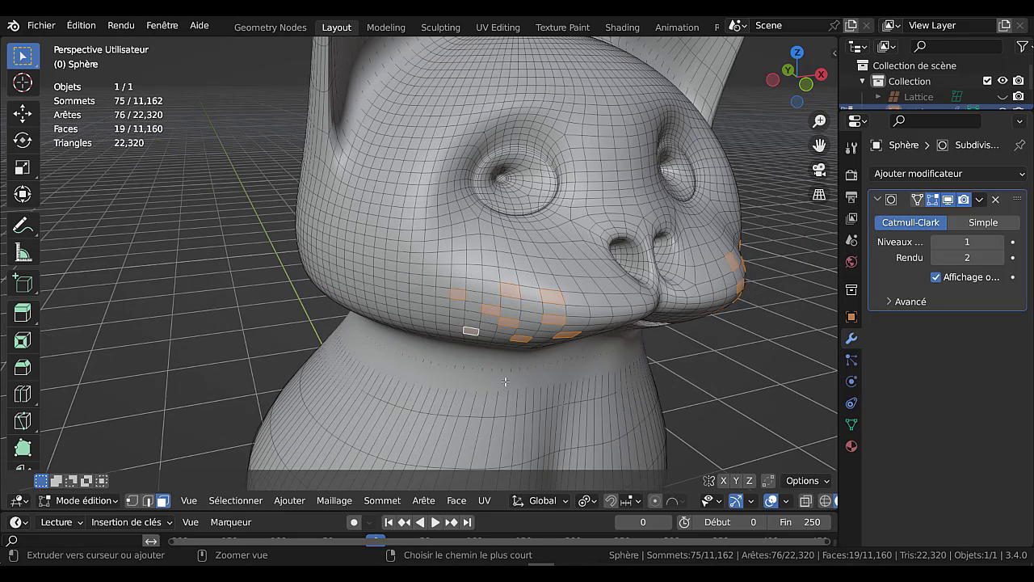
- Deselect one face on the cheek that has ten selected, and extrude the remaining nine faces on each cheek, scaling them slightly
{"action": "left_click", "coordinate": [490, 314], "text": "shift"}
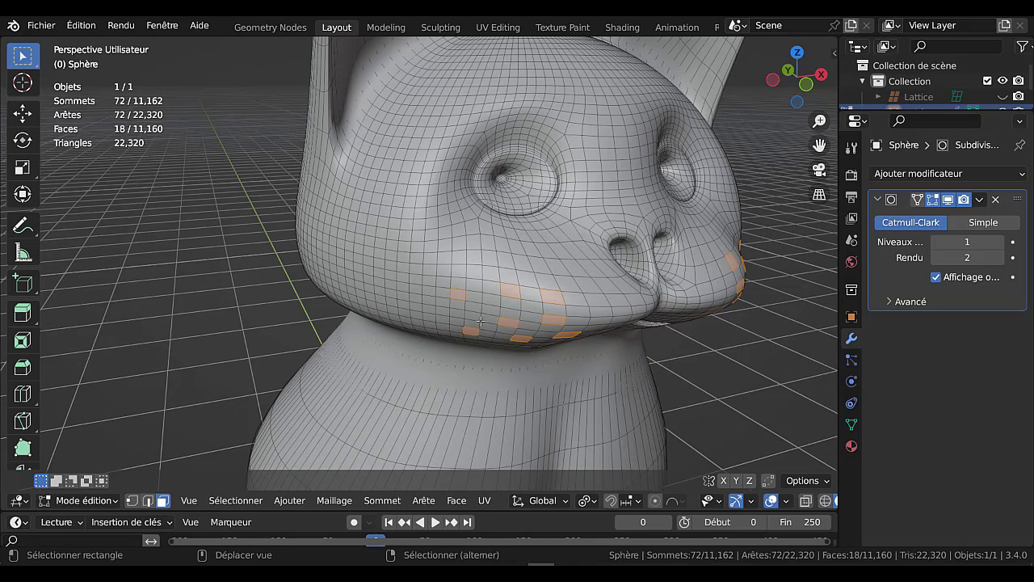
{"action": "middle_click_drag", "start_coordinate": [491, 344], "coordinate": [423, 337]}
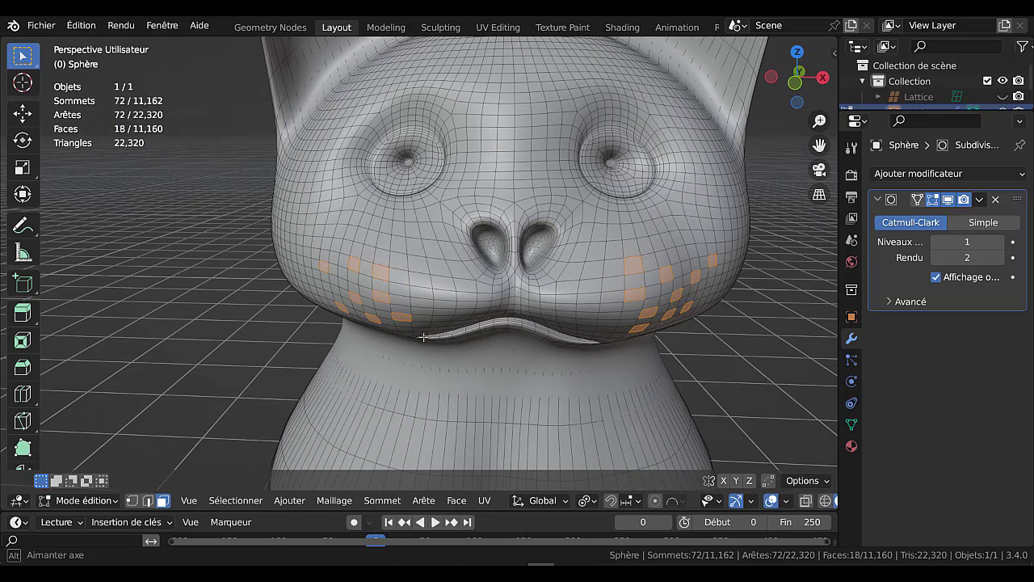
{"action": "scroll", "coordinate": [600, 360], "scroll_direction": "down", "scroll_amount": 3}
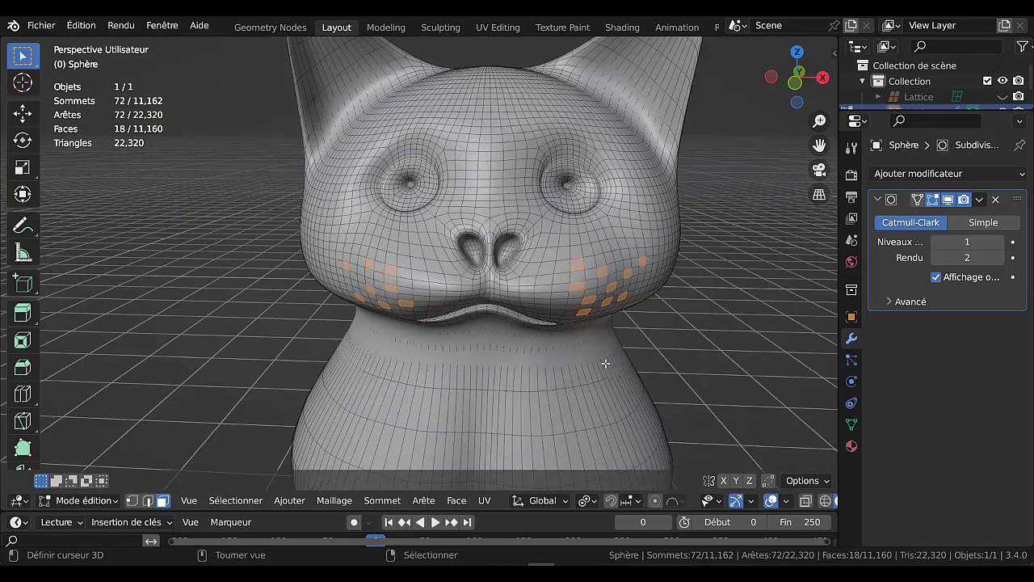
{"action": "key", "text": "e"}
{"action": "key", "text": "s"}
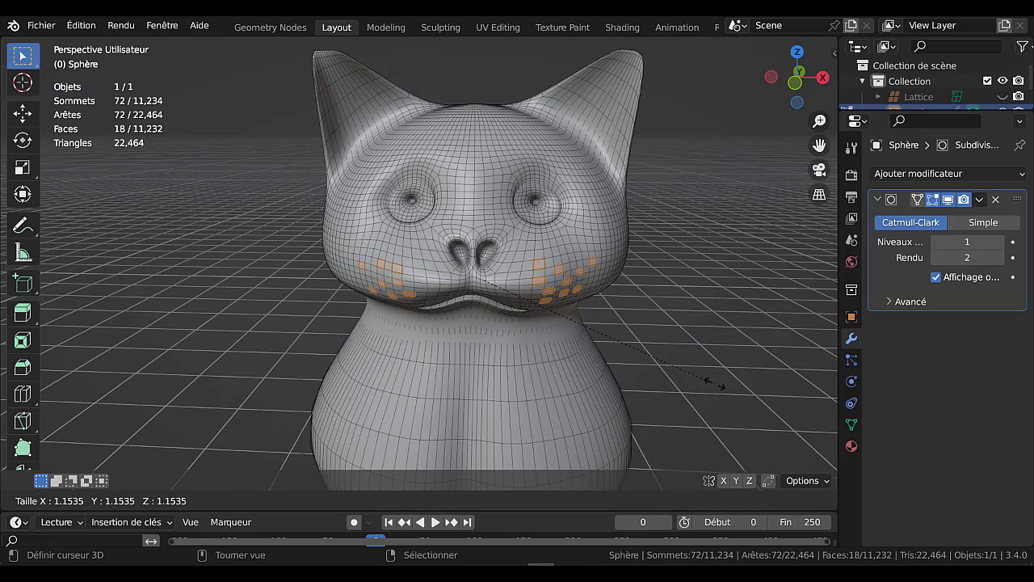
{"action": "left_click", "coordinate": [692, 471]}
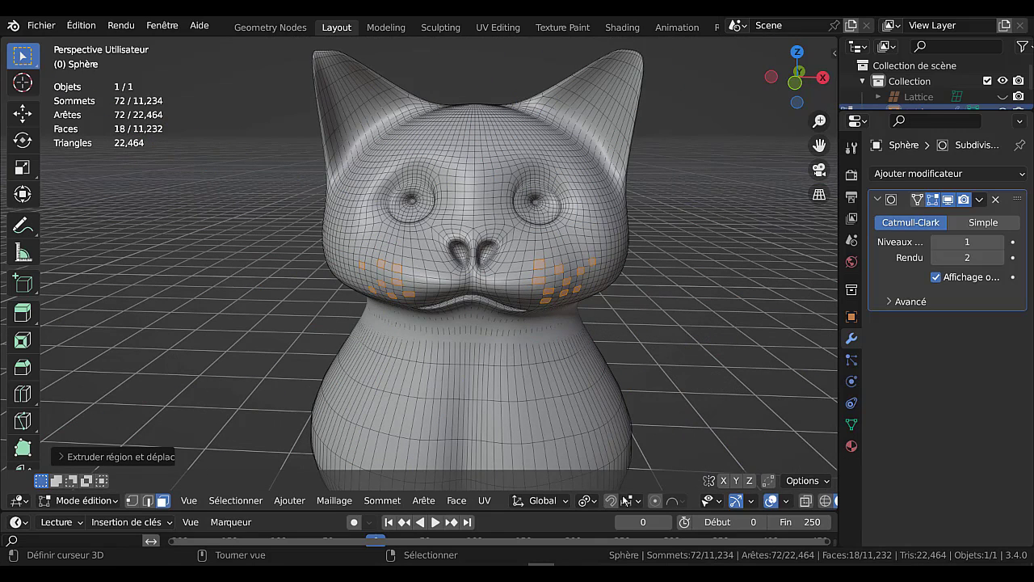
- Set the transform pivot point to Barycentre and scale the extruded cheek faces slightly outward
{"action": "left_click", "coordinate": [587, 500]}
{"action": "left_click", "coordinate": [622, 431]}
{"action": "key", "text": "s"}
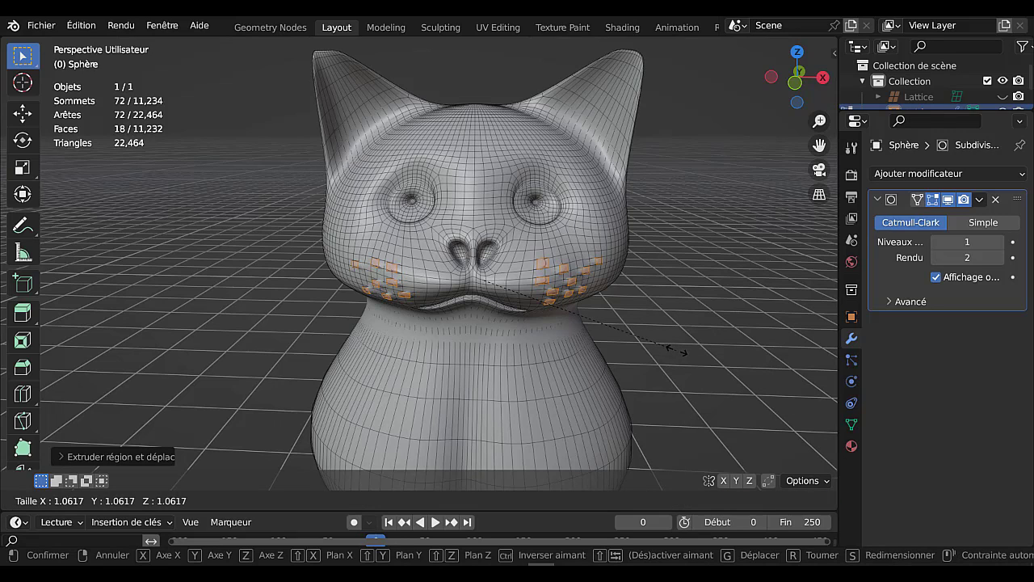
{"action": "left_click", "coordinate": [670, 344]}
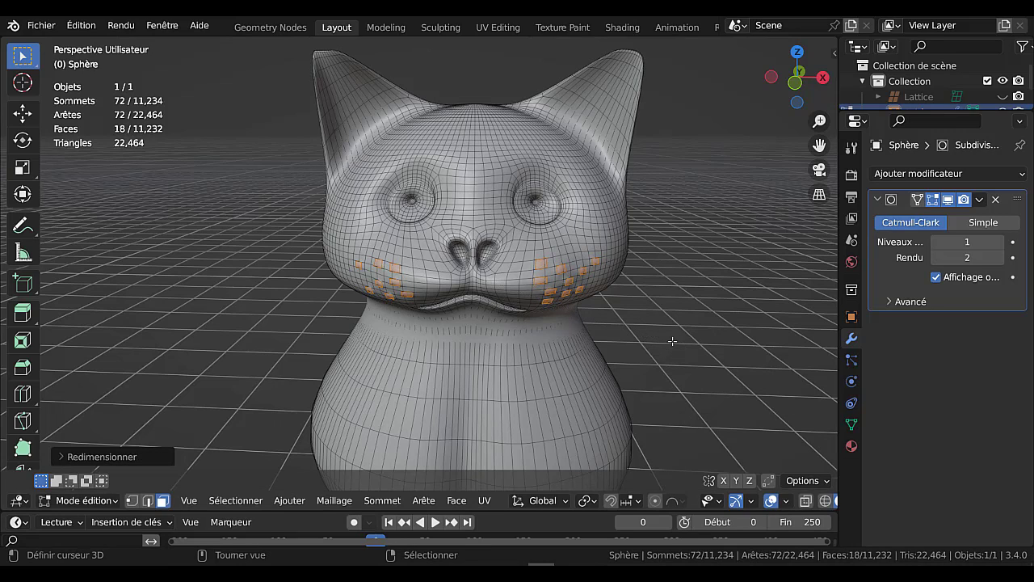
- Extrude the cheek faces once more and scale them to about 1.59 to pull out long whiskers
{"action": "key", "text": "shift+d"}
{"action": "key", "text": "s"}
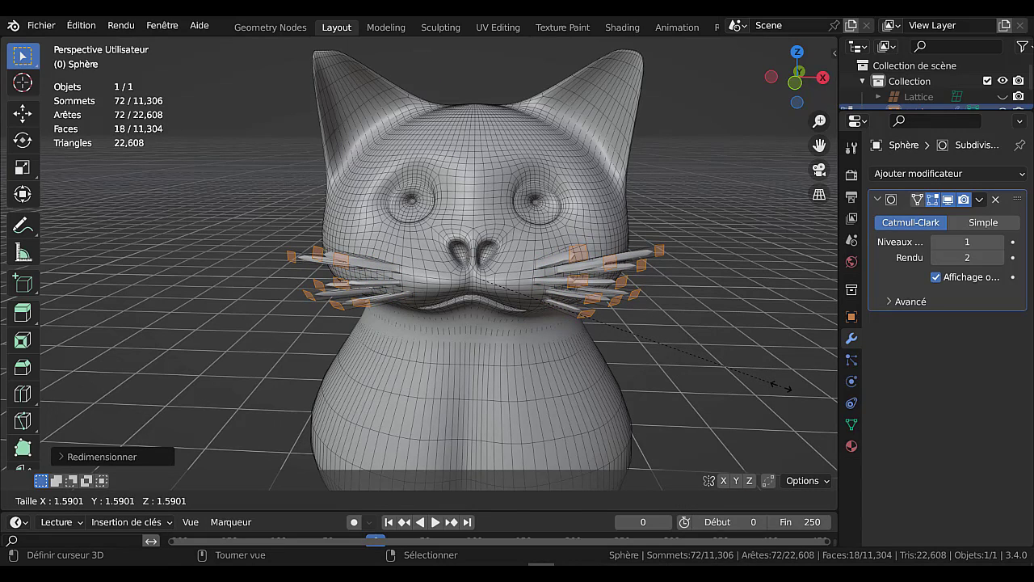
{"action": "left_click", "coordinate": [781, 387]}
- Set the transform pivot point to Origines individuelles and scale the whisker end faces to about 0.25 to form thin tips
{"action": "left_click", "coordinate": [587, 501]}
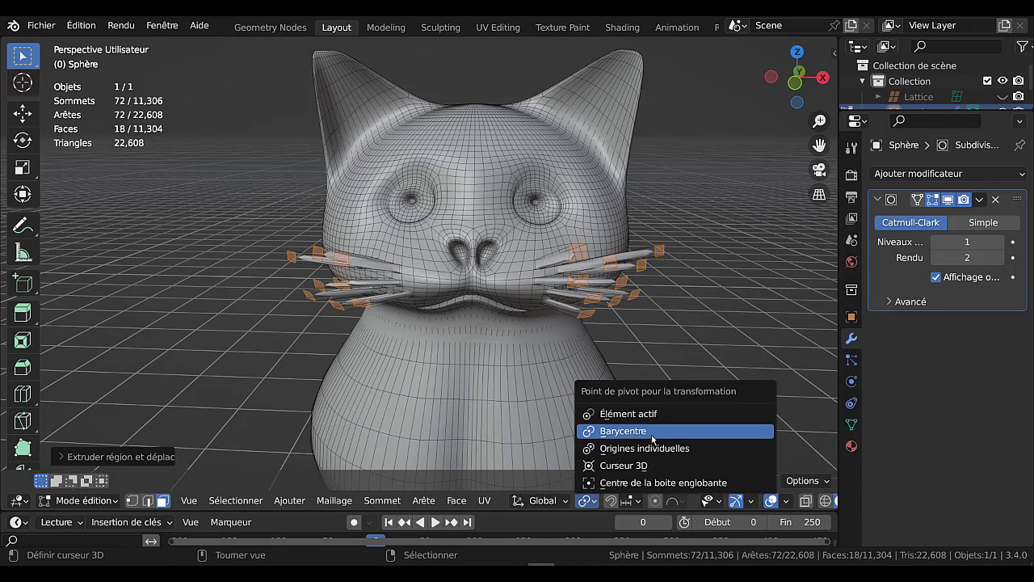
{"action": "left_click", "coordinate": [652, 438]}
{"action": "left_click", "coordinate": [586, 501]}
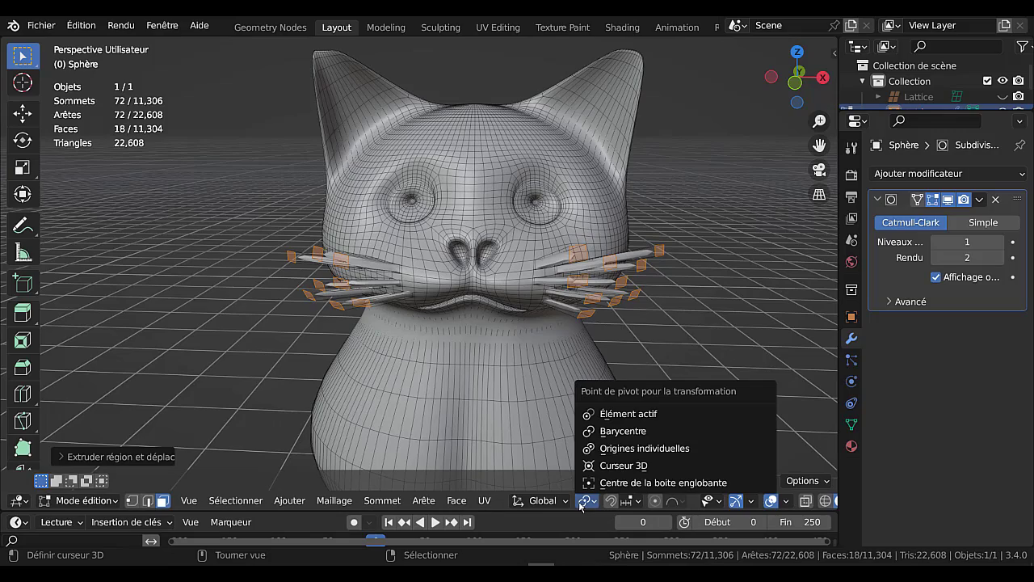
{"action": "left_click", "coordinate": [646, 448]}
{"action": "key", "text": "s"}
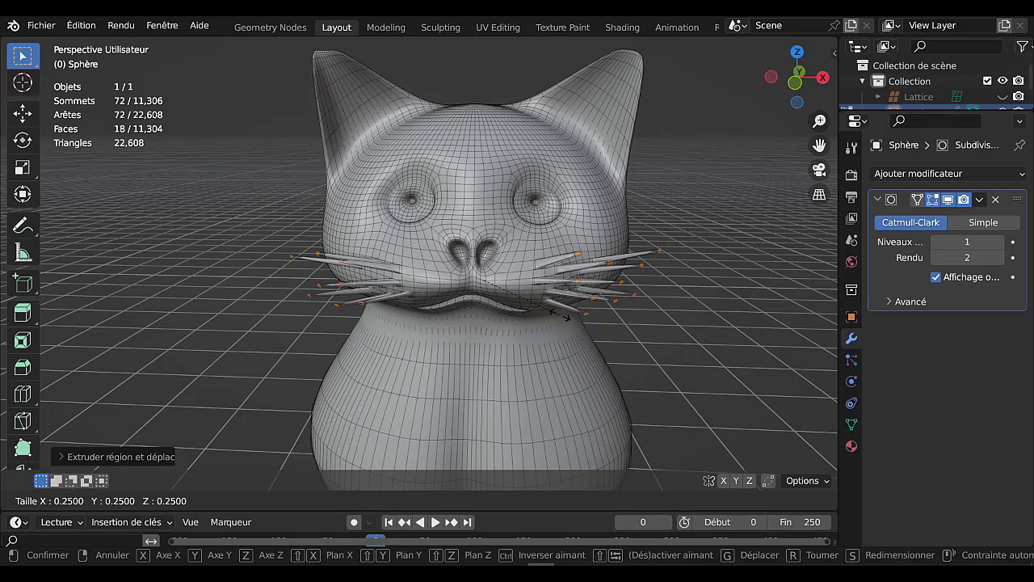
{"action": "left_click", "coordinate": [550, 320]}
- Move the whisker tips forward along the Y axis and adjust their height along the Z axis
{"action": "mouse_move", "coordinate": [530, 362]}
{"action": "middle_mouse_down"}
{"action": "mouse_move", "coordinate": [443, 402]}
{"action": "mouse_move", "coordinate": [546, 436]}
{"action": "mouse_move", "coordinate": [545, 371]}
{"action": "middle_mouse_up"}
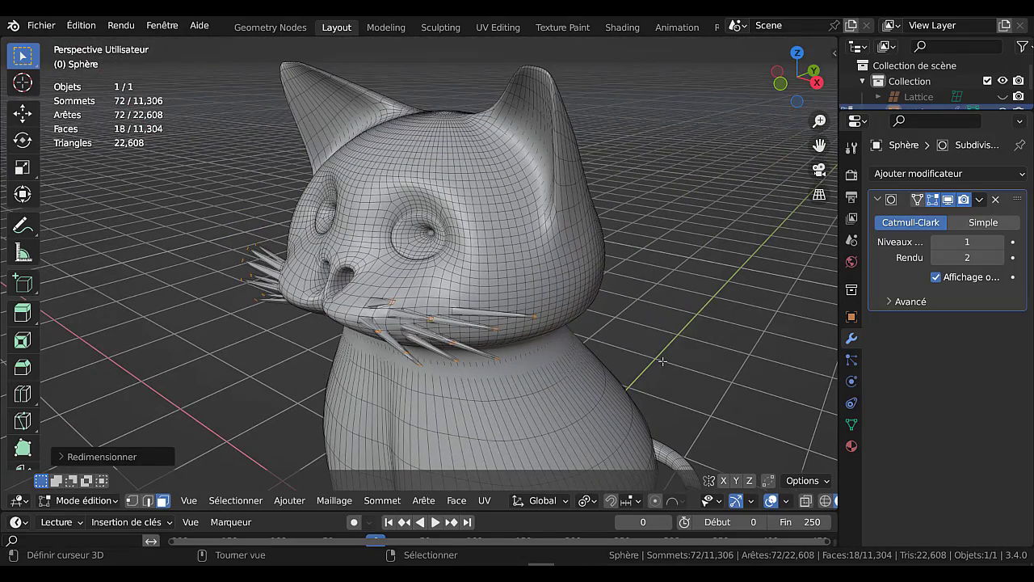
{"action": "key", "text": "g"}
{"action": "key", "text": "y"}
{"action": "left_click", "coordinate": [639, 367]}
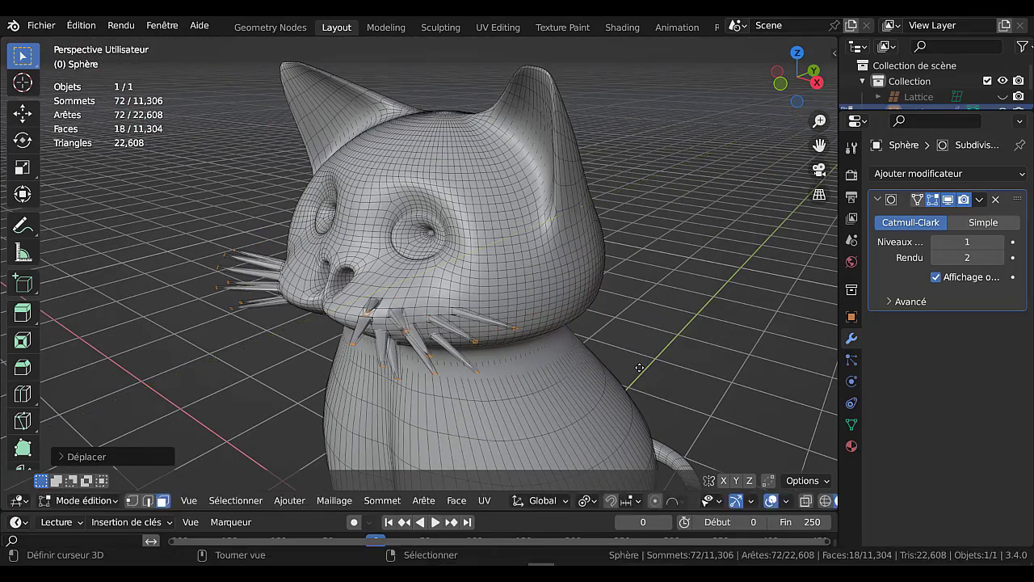
{"action": "middle_click_drag", "start_coordinate": [639, 368], "coordinate": [709, 365]}
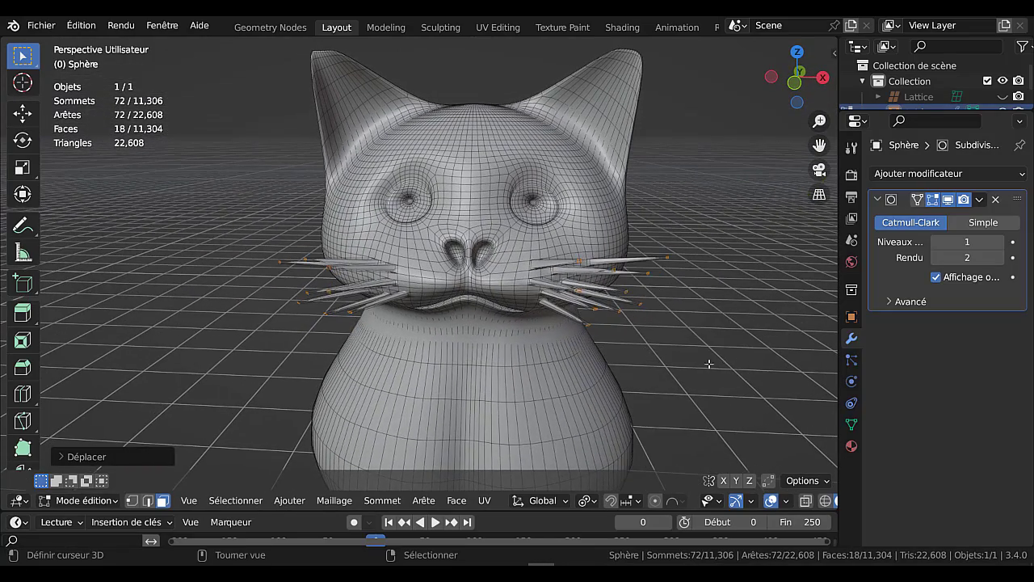
{"action": "key", "text": "g"}
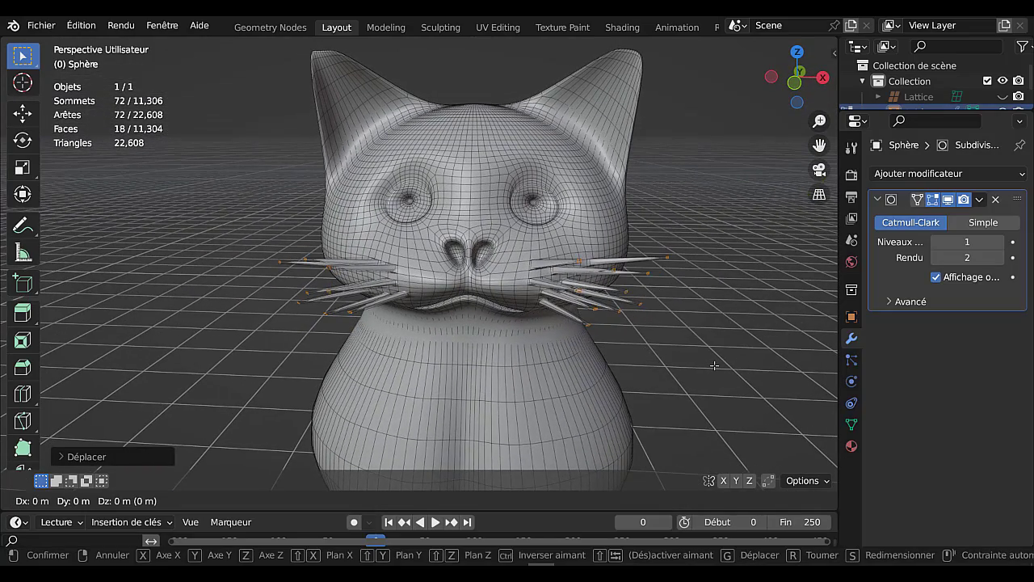
{"action": "key", "text": "z"}
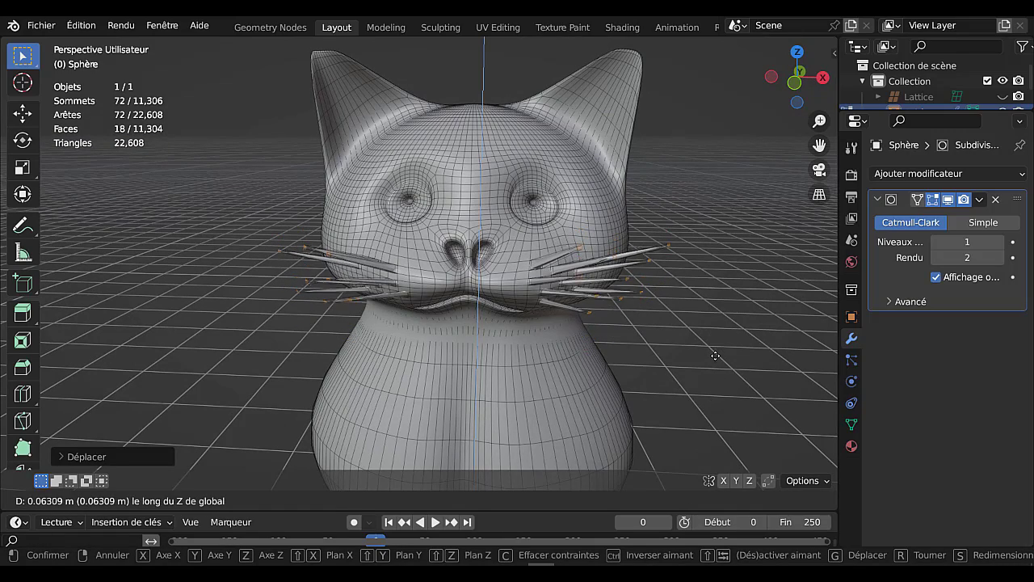
{"action": "left_click", "coordinate": [714, 367]}
- Return to Object Mode with nothing selected and display the cat in rendered viewport shading
{"action": "key", "text": "Tab"}
{"action": "middle_click_drag", "start_coordinate": [642, 372], "coordinate": [693, 353]}
{"action": "left_click", "coordinate": [720, 371]}
{"action": "scroll", "coordinate": [718, 371], "scroll_direction": "down", "scroll_amount": 2}
{"action": "key", "text": "Tab"}
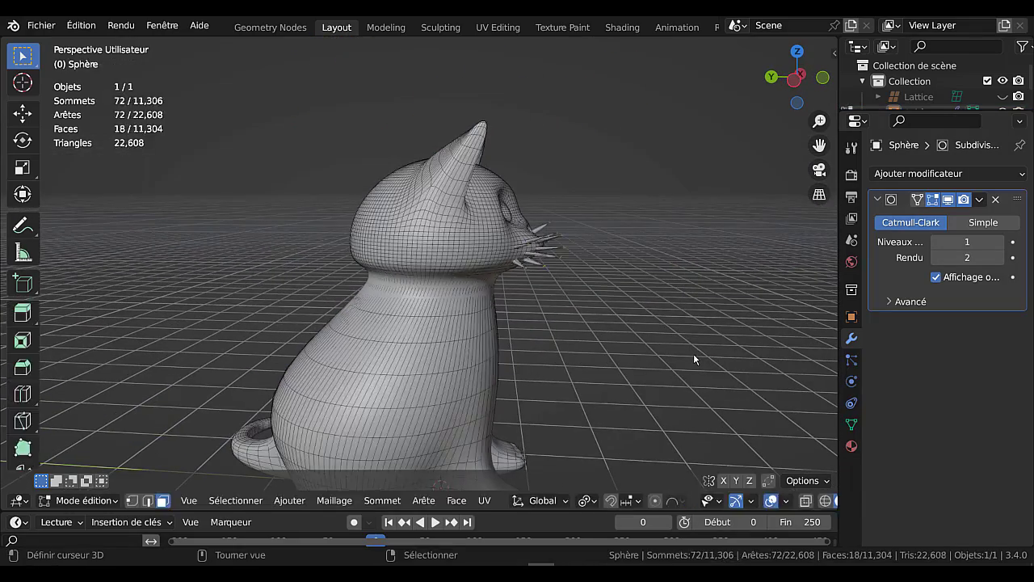
{"action": "key", "text": "Tab"}
{"action": "left_click", "coordinate": [808, 500]}
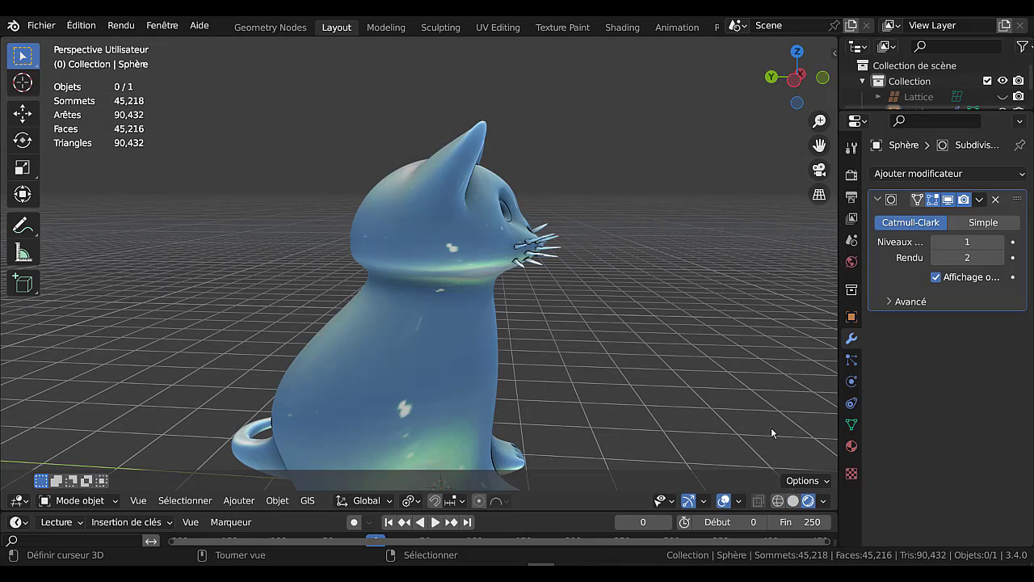
- Add a plane mesh beneath the cat and scale it to about 3 times its size
{"action": "mouse_move", "coordinate": [771, 426]}
{"action": "middle_mouse_down"}
{"action": "mouse_move", "coordinate": [661, 390]}
{"action": "mouse_move", "coordinate": [589, 385]}
{"action": "mouse_move", "coordinate": [596, 358]}
{"action": "middle_mouse_up"}
{"action": "scroll", "coordinate": [589, 384], "scroll_direction": "down", "scroll_amount": 1}
{"action": "scroll", "coordinate": [603, 391], "scroll_direction": "down", "scroll_amount": 1}
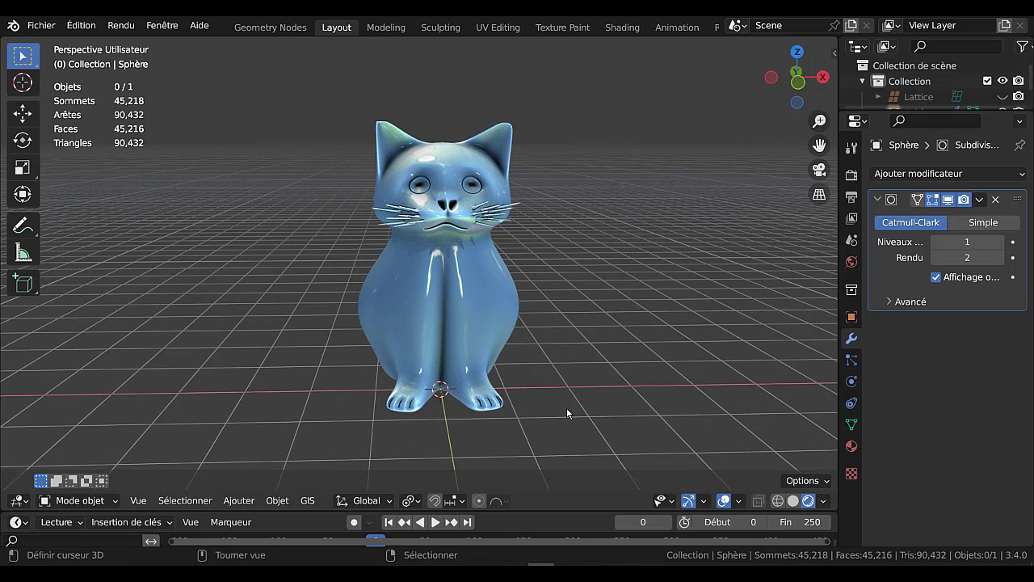
{"action": "left_click", "coordinate": [239, 500]}
{"action": "mouse_move", "coordinate": [253, 487]}
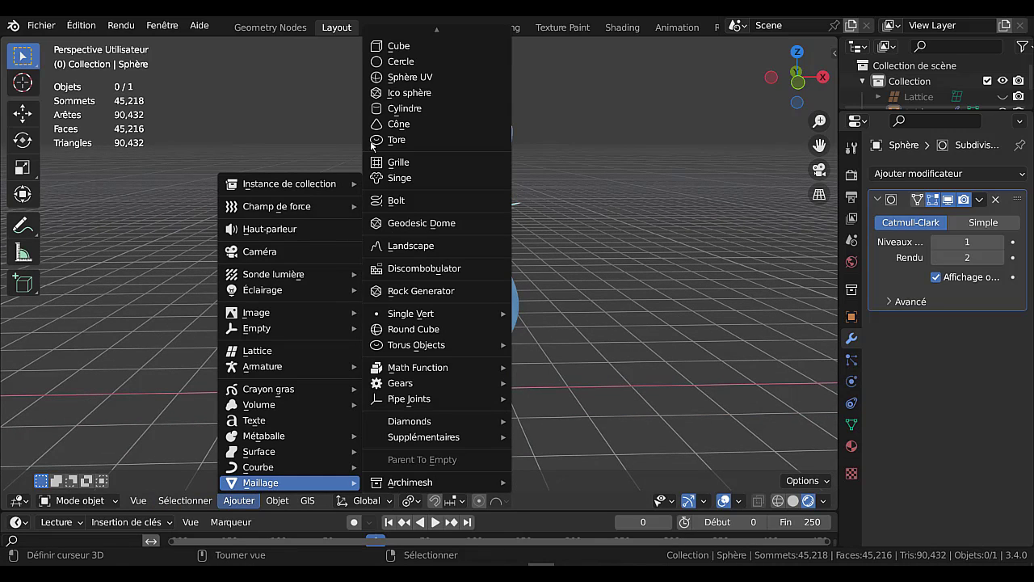
{"action": "mouse_move", "coordinate": [394, 18]}
{"action": "left_click", "coordinate": [394, 40]}
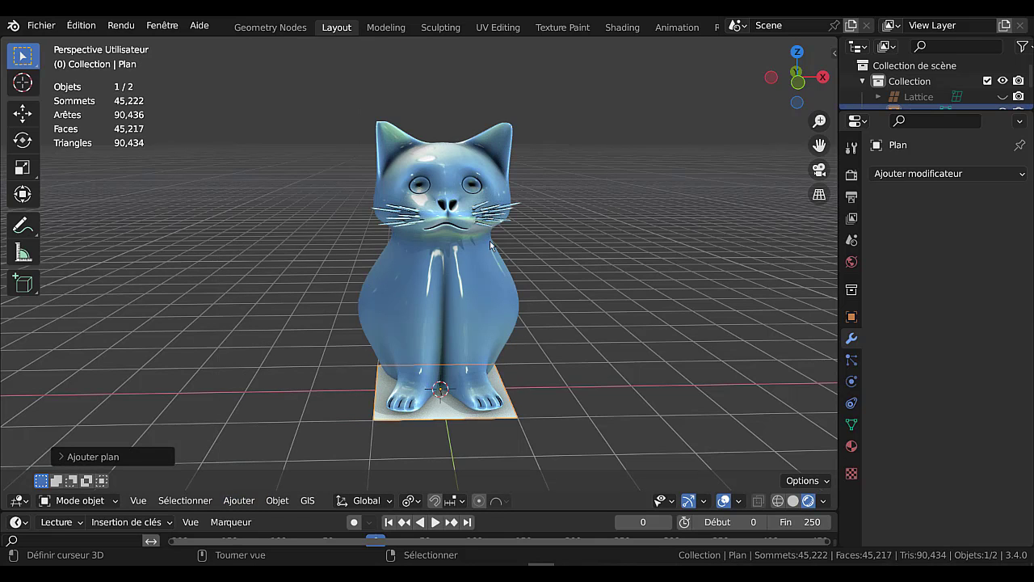
{"action": "key", "text": "s"}
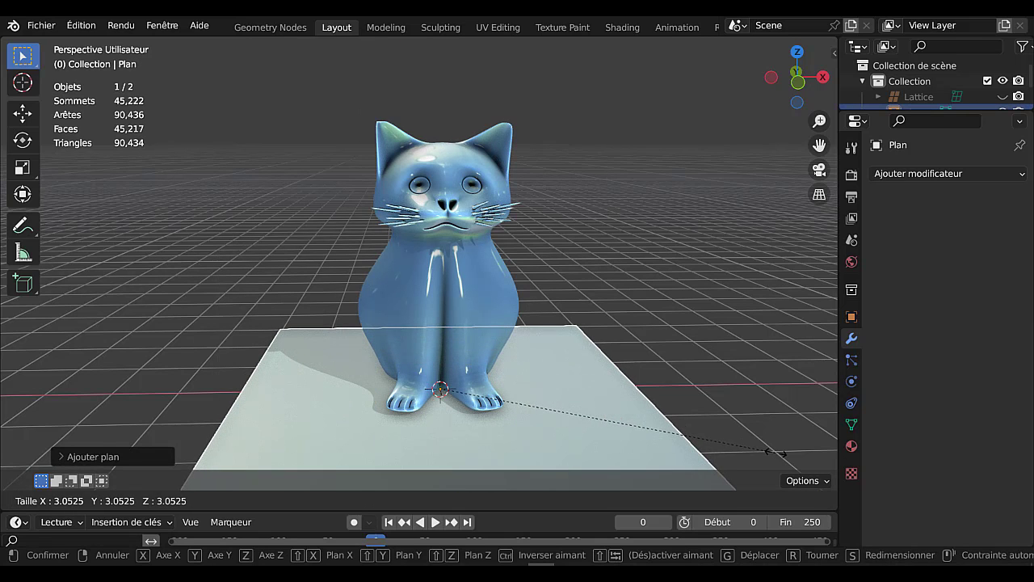
{"action": "left_click", "coordinate": [600, 434]}
- Lower the plane along the Z axis so it sits just beneath the cat's paws
{"action": "middle_click_drag", "start_coordinate": [578, 430], "coordinate": [603, 428]}
{"action": "key", "text": "KP_1"}
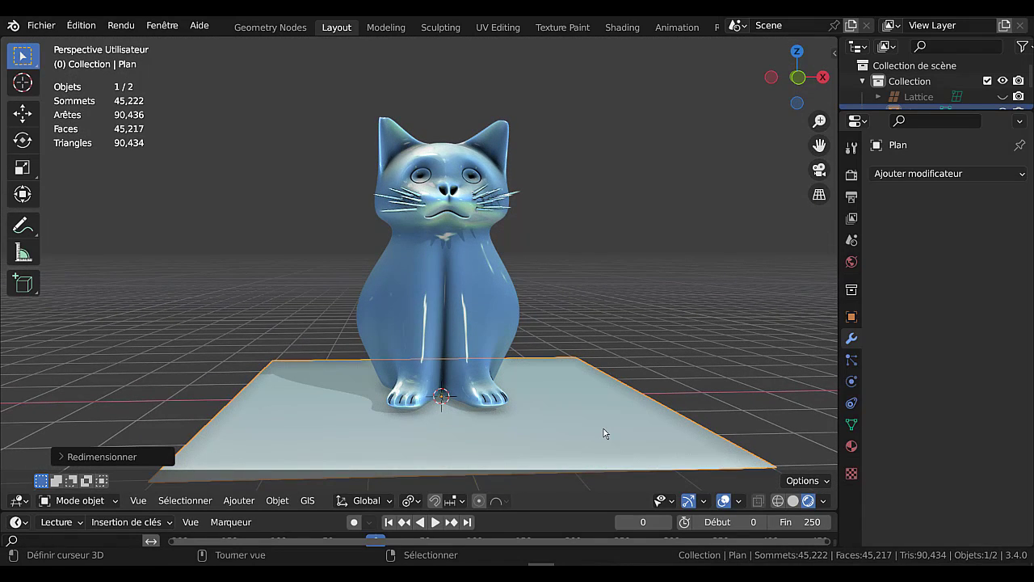
{"action": "key", "text": "g"}
{"action": "key", "text": "z"}
{"action": "left_click", "coordinate": [605, 442]}
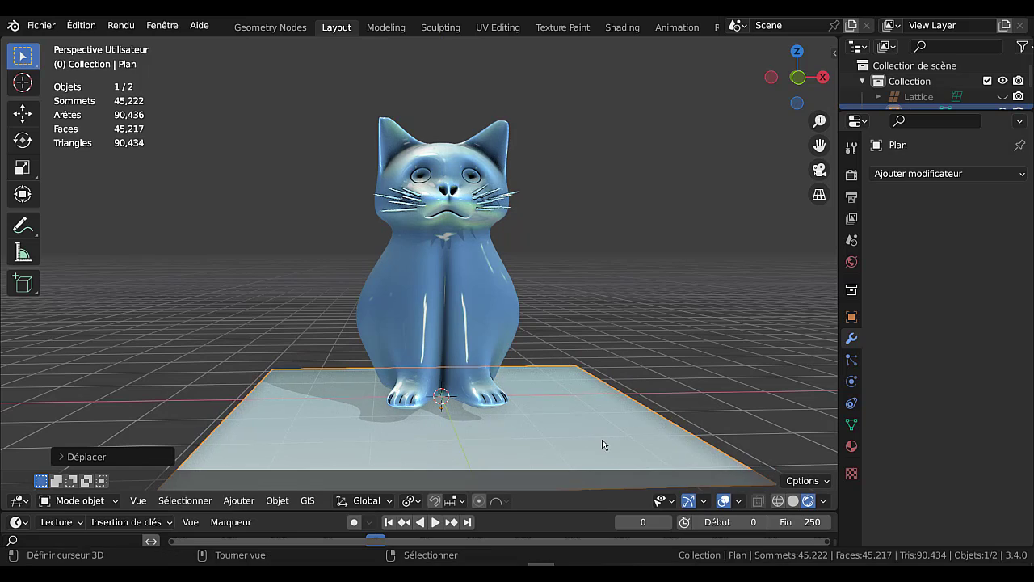
- Extrude the plane's face upward about 0.26 m in Edit Mode to make a thick base slab, and return to Object Mode
{"action": "middle_click_drag", "start_coordinate": [606, 444], "coordinate": [595, 409]}
{"action": "key", "text": "Tab"}
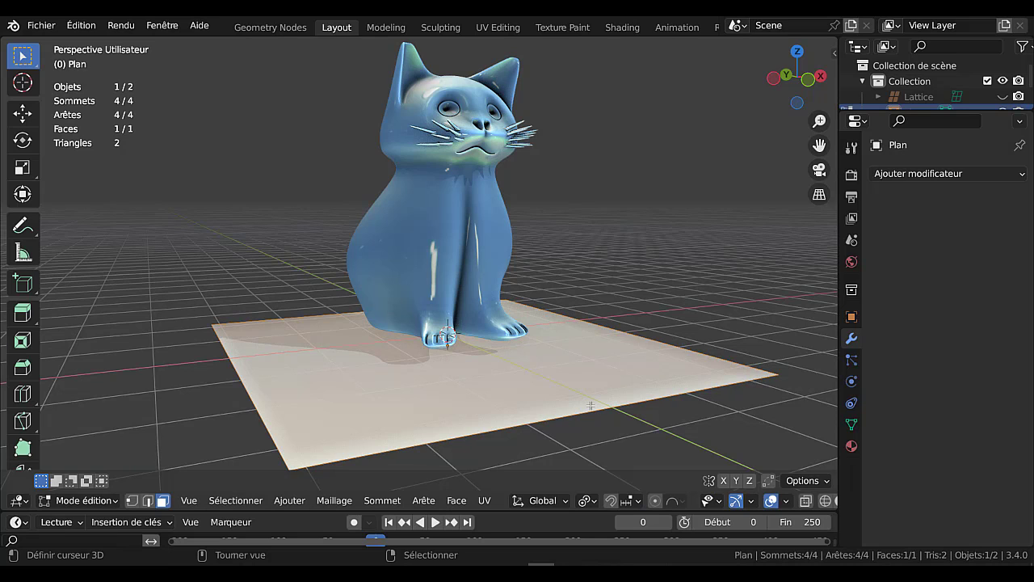
{"action": "key", "text": "e"}
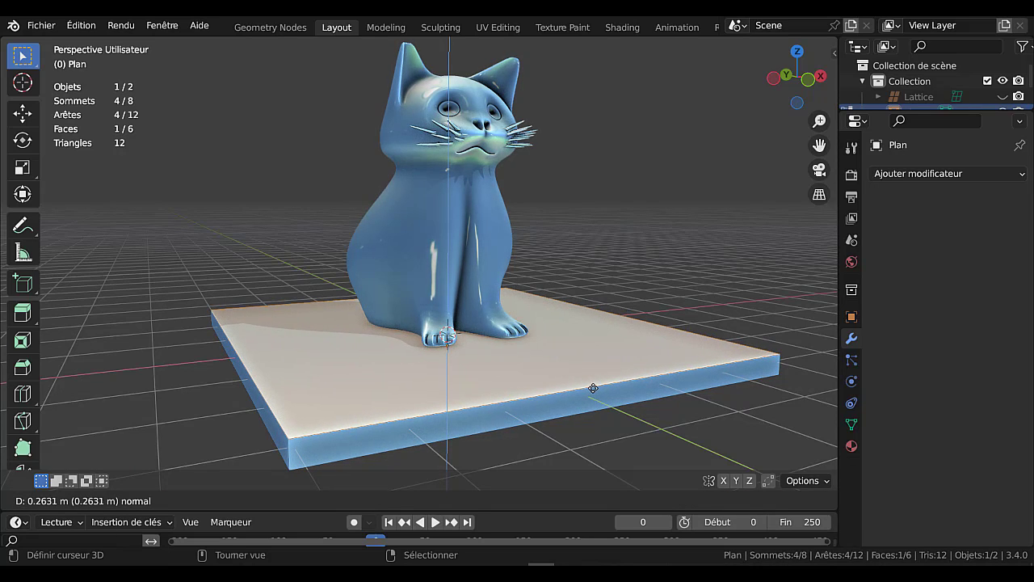
{"action": "left_click", "coordinate": [593, 389]}
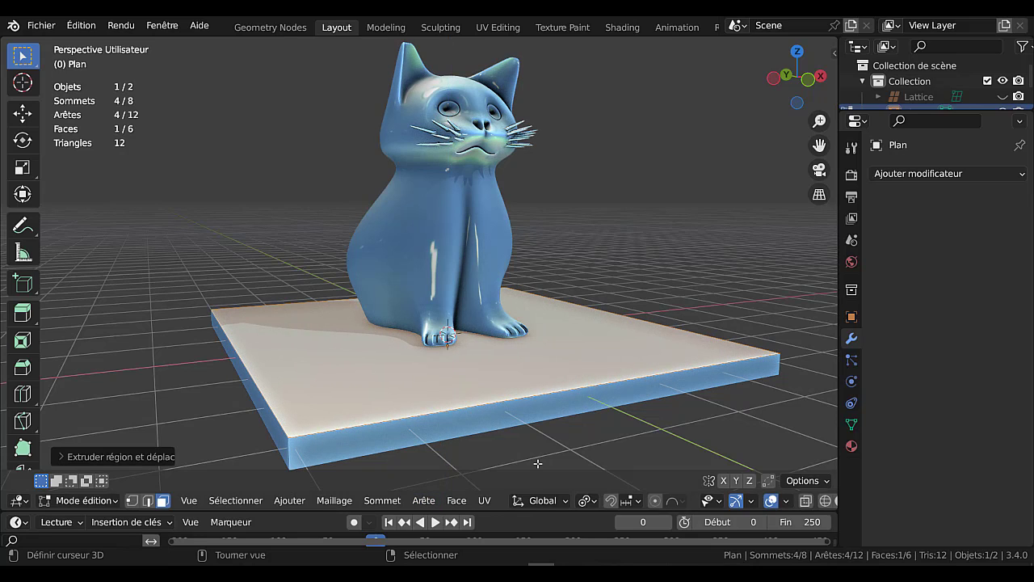
{"action": "key", "text": "Tab"}
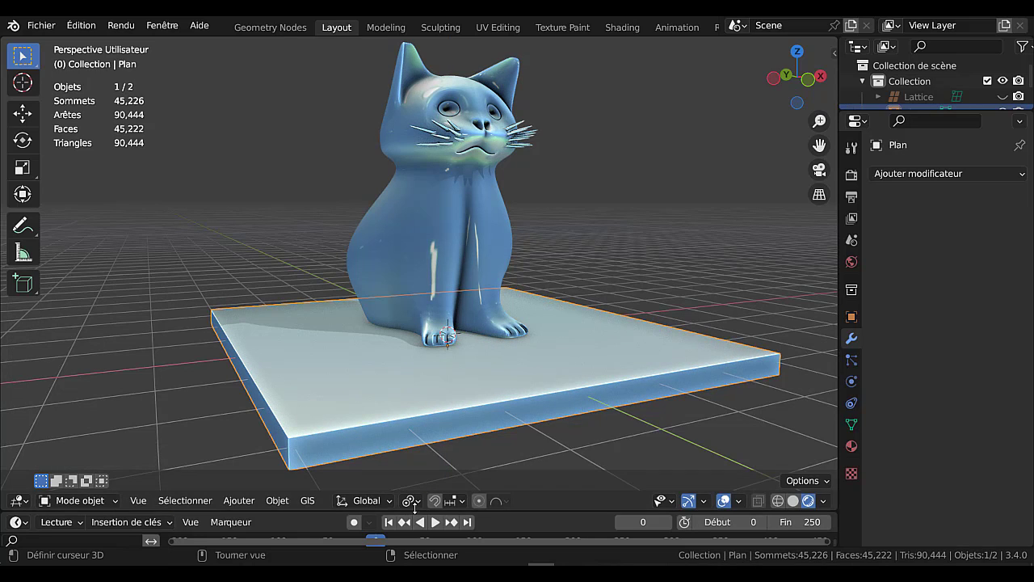
- Turn on the face orientation overlay to check the normals of the cat and the slab
{"action": "key", "text": "q"}
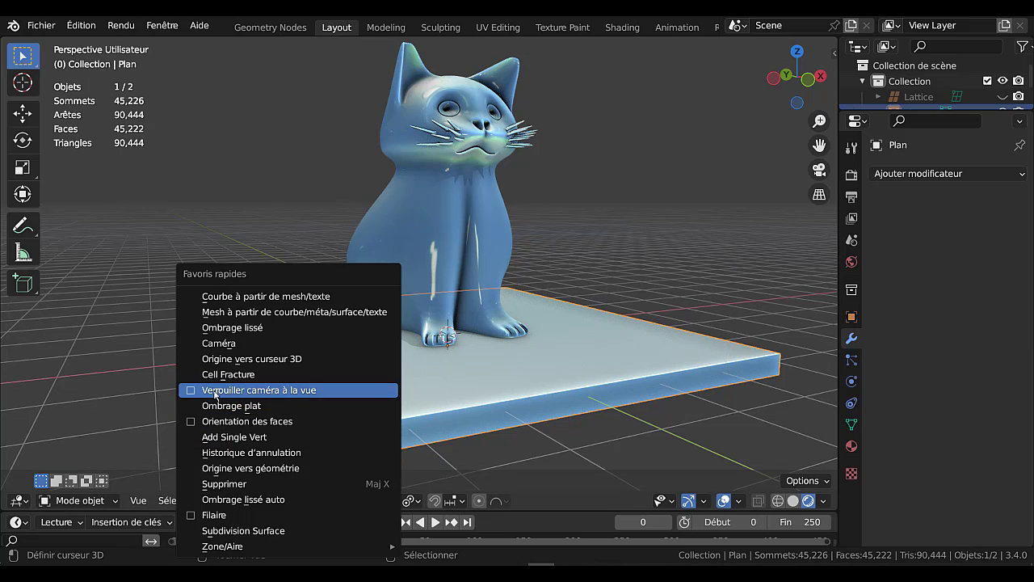
{"action": "left_click", "coordinate": [192, 424]}
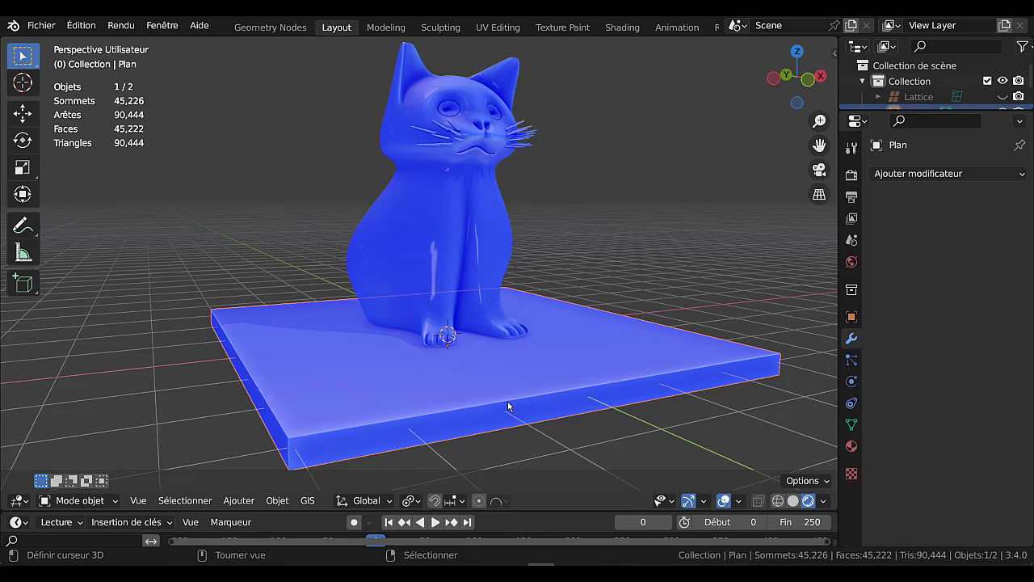
{"action": "scroll", "coordinate": [597, 417], "scroll_direction": "down", "scroll_amount": 2}
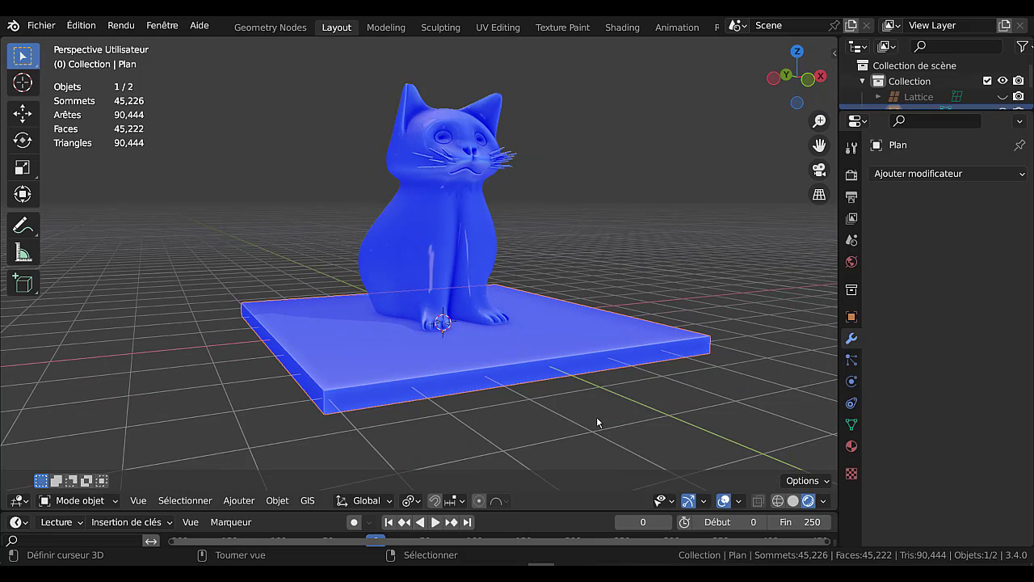
- Try to lower the slab's top face about 0.44 m along the Z axis in Edit Mode, and return to Object Mode
{"action": "key", "text": "Tab"}
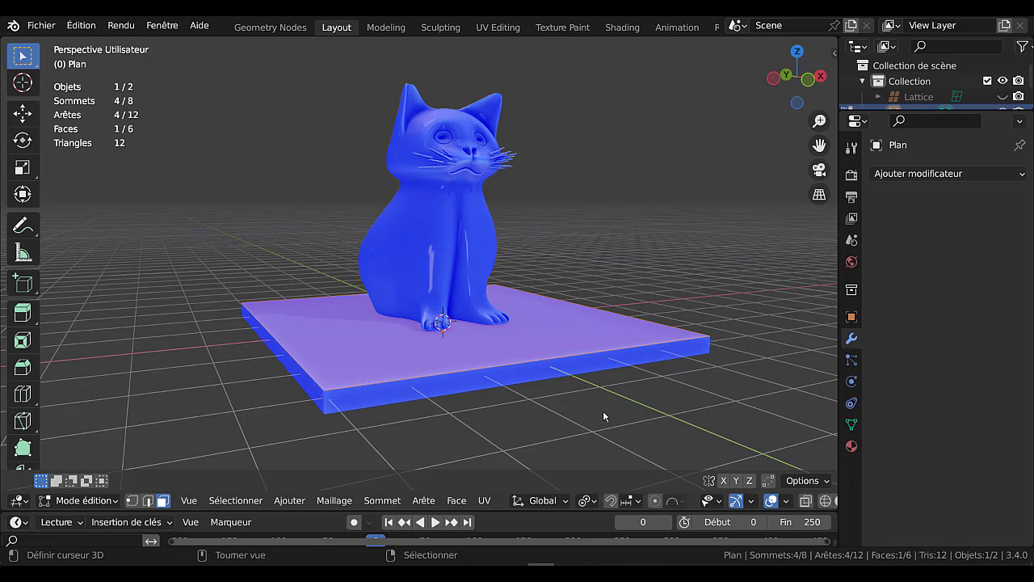
{"action": "key", "text": "g"}
{"action": "key", "text": "z"}
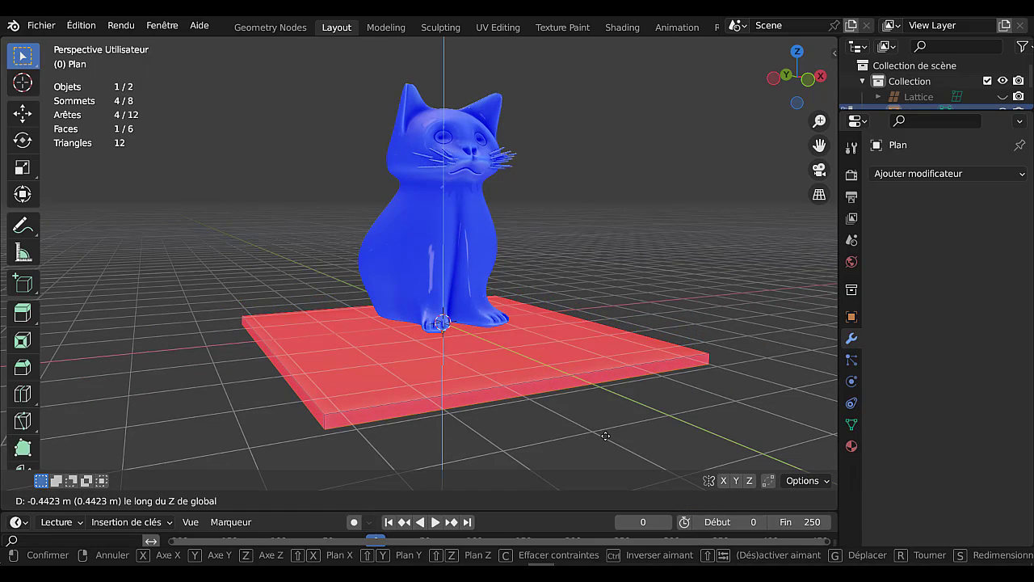
{"action": "right_click", "coordinate": [606, 435]}
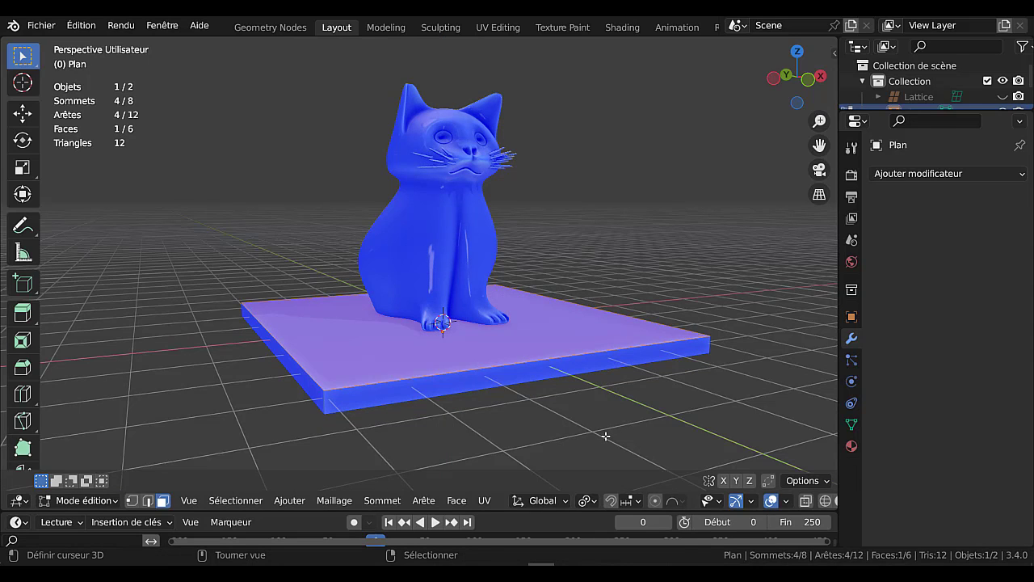
{"action": "key", "text": "Tab"}
- Turn off the face orientation overlay
{"action": "middle_click_drag", "start_coordinate": [518, 434], "coordinate": [485, 430]}
{"action": "key", "text": "q"}
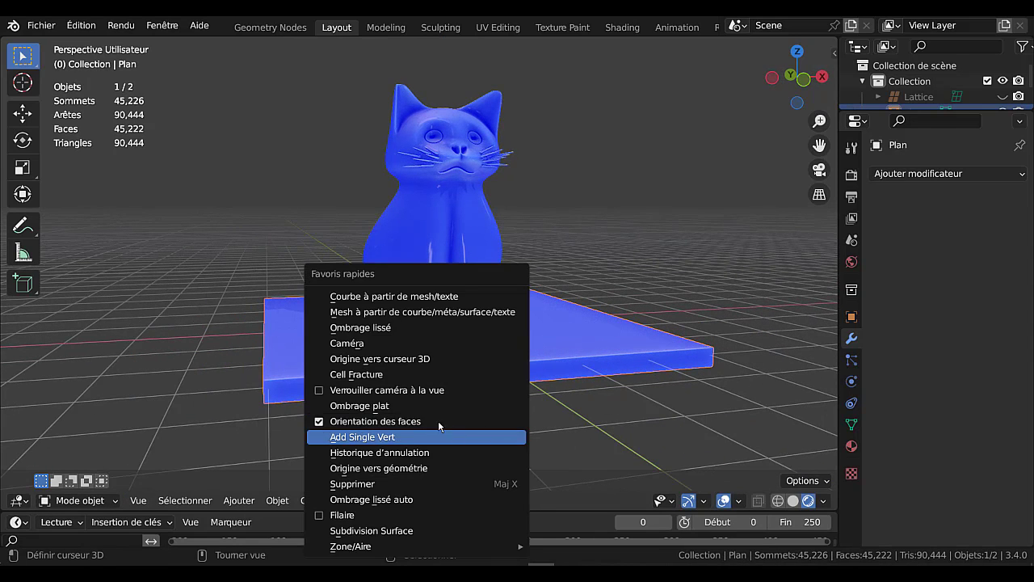
{"action": "left_click", "coordinate": [437, 421]}
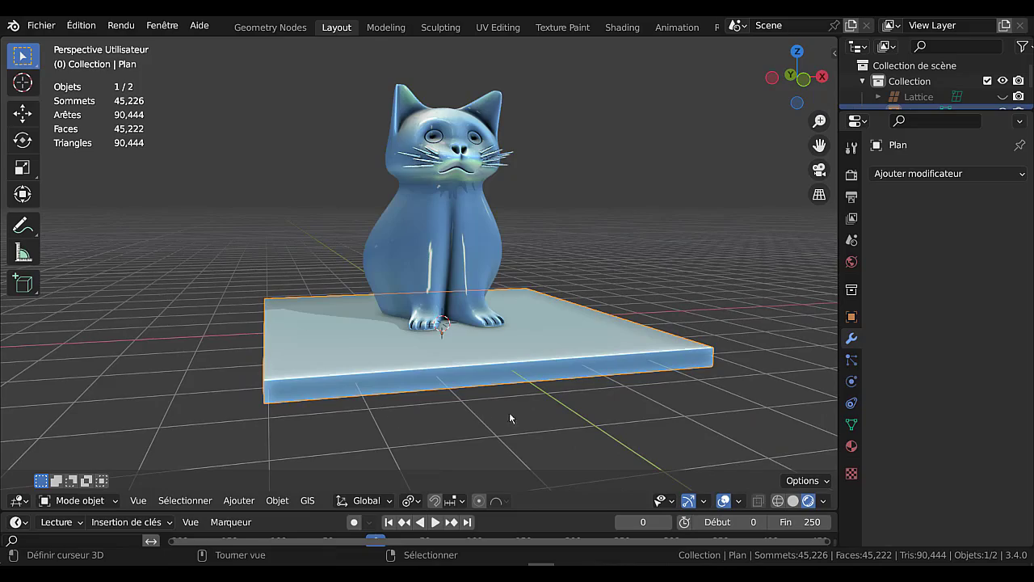
- Duplicate the cat and place the copy about 2.1 m away along the X axis
{"action": "middle_click_drag", "start_coordinate": [524, 440], "coordinate": [481, 443]}
{"action": "left_click", "coordinate": [472, 274]}
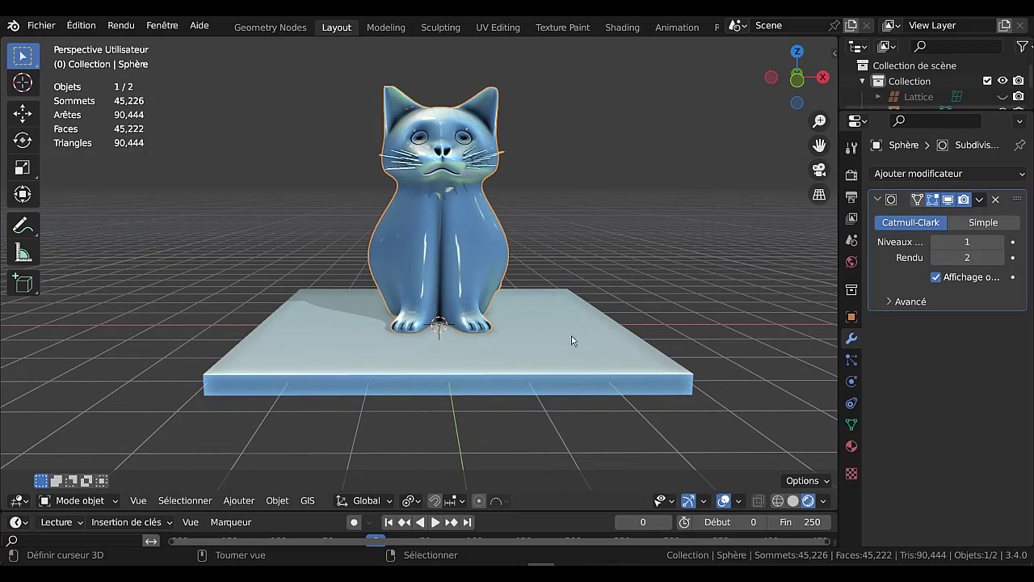
{"action": "mouse_move", "coordinate": [572, 340]}
{"action": "middle_mouse_down"}
{"action": "mouse_move", "coordinate": [512, 363]}
{"action": "mouse_move", "coordinate": [575, 354]}
{"action": "mouse_move", "coordinate": [552, 344]}
{"action": "middle_mouse_up"}
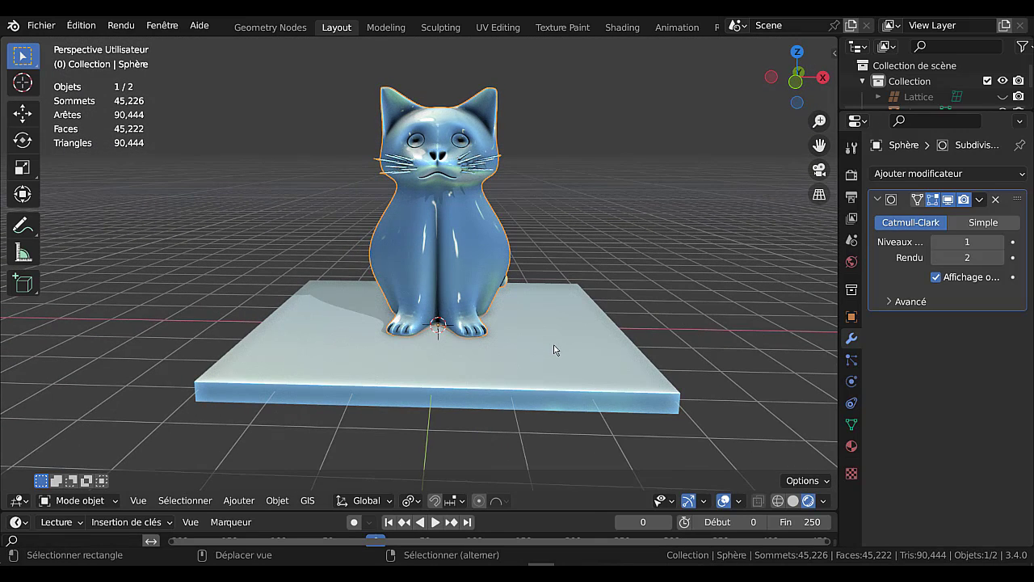
{"action": "key", "text": "shift+d"}
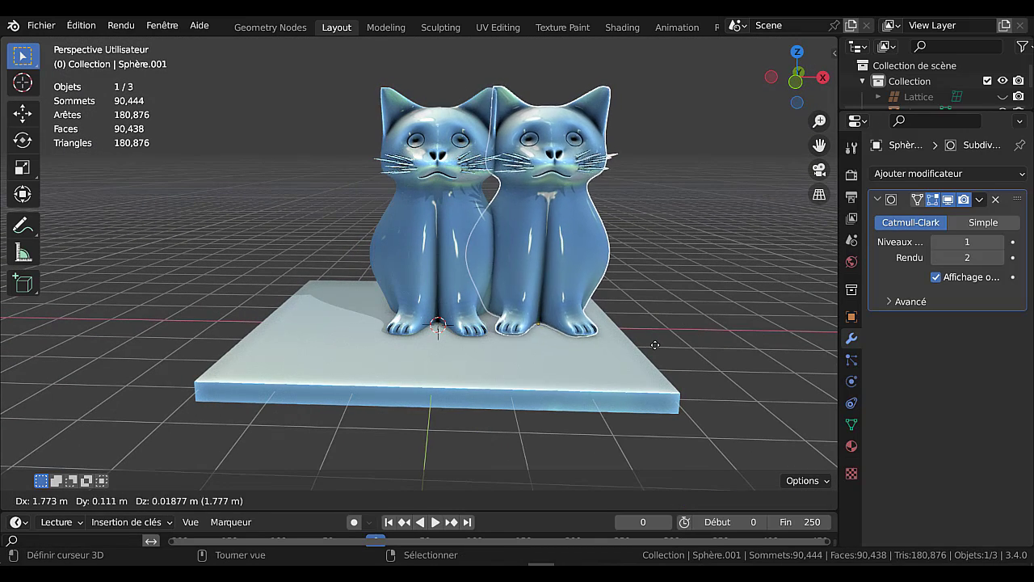
{"action": "key", "text": "x"}
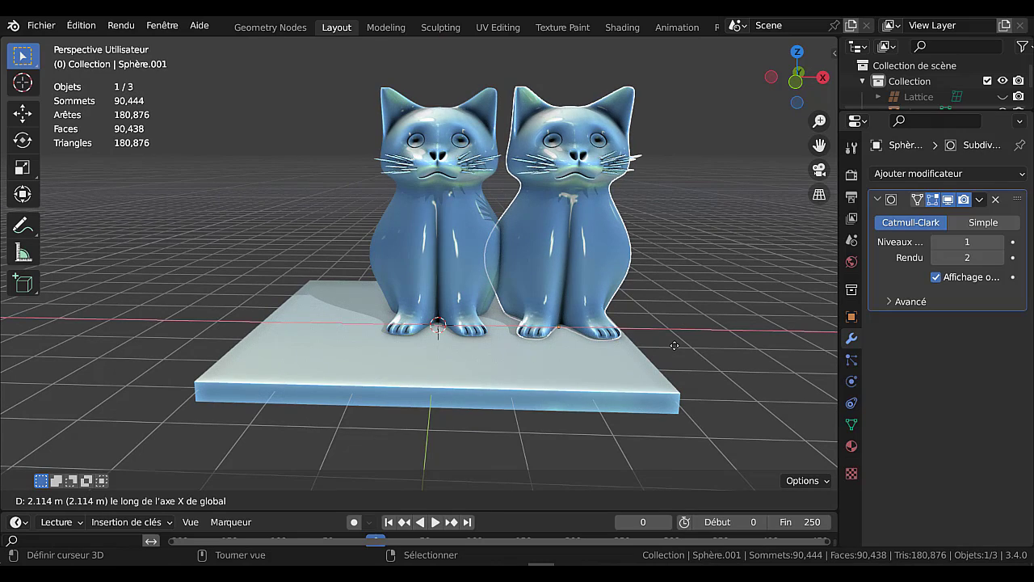
{"action": "left_click", "coordinate": [690, 367]}
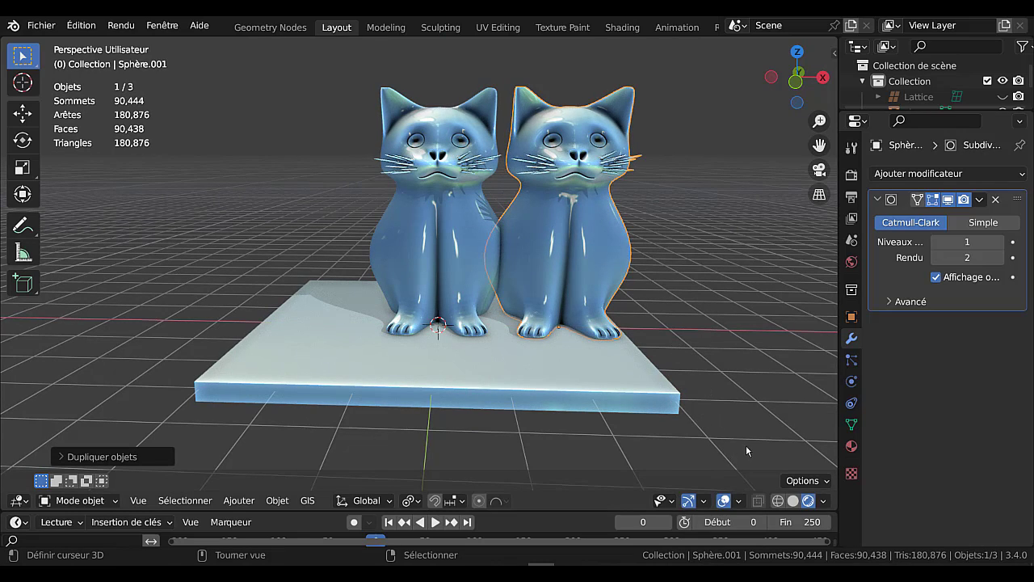
- Set the duplicated cat's origin to its geometry and briefly test its scaling
{"action": "left_click", "coordinate": [277, 500]}
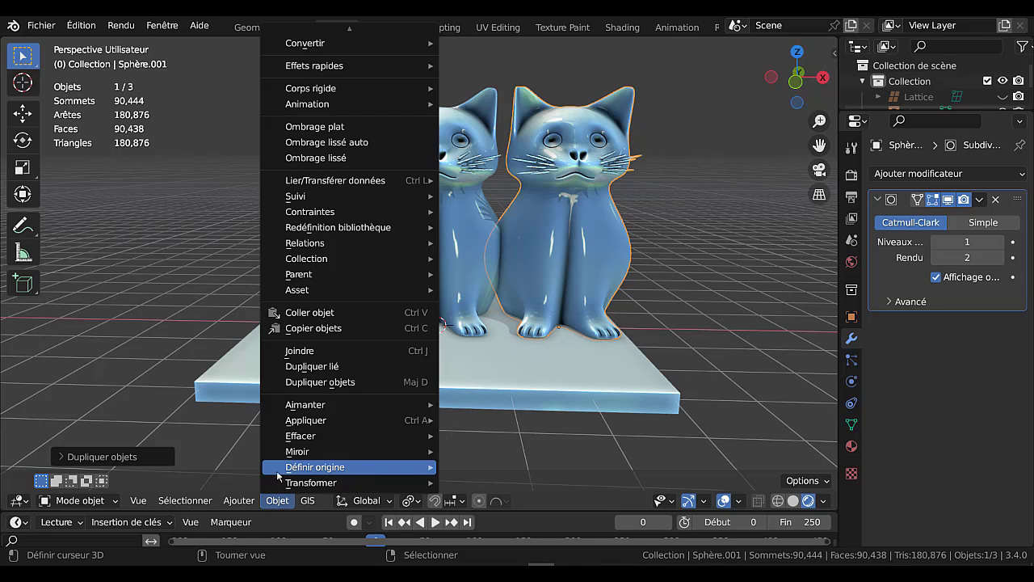
{"action": "mouse_move", "coordinate": [313, 469]}
{"action": "left_click", "coordinate": [521, 415]}
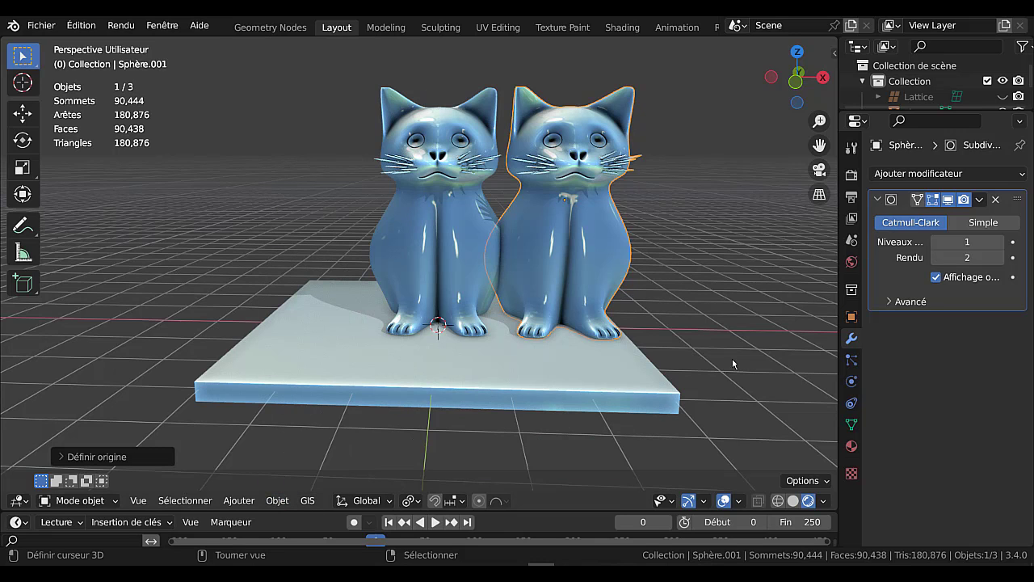
{"action": "key", "text": "s"}
{"action": "key", "text": "Escape"}
- Isolate the duplicated cat in local view and enter Edit Mode with its underside facing the view
{"action": "middle_click_drag", "start_coordinate": [709, 391], "coordinate": [657, 374]}
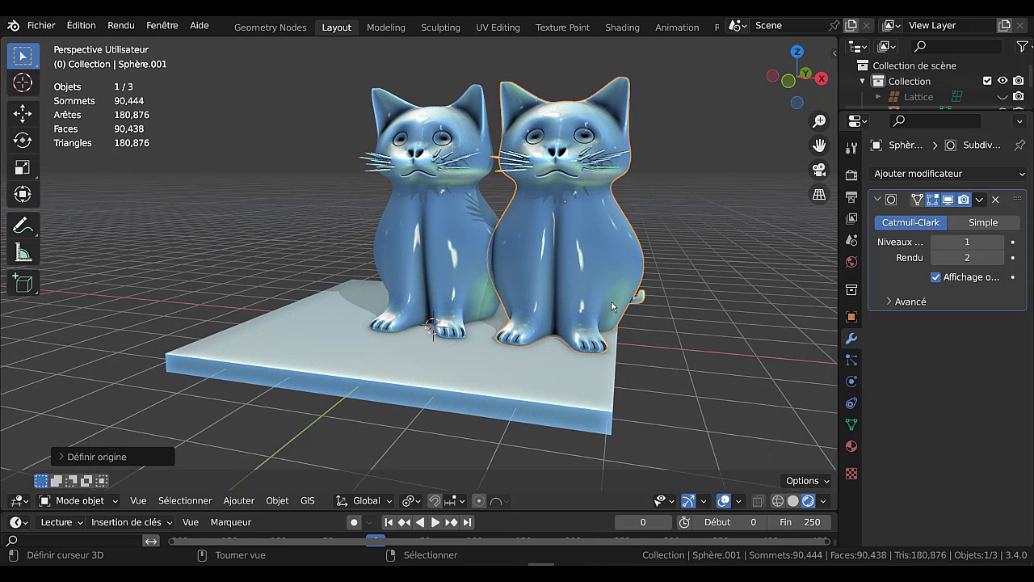
{"action": "key", "text": "KP_Divide"}
{"action": "middle_click_drag", "start_coordinate": [612, 306], "coordinate": [611, 212]}
{"action": "key", "text": "Tab"}
{"action": "middle_click_drag", "start_coordinate": [453, 346], "coordinate": [449, 345]}
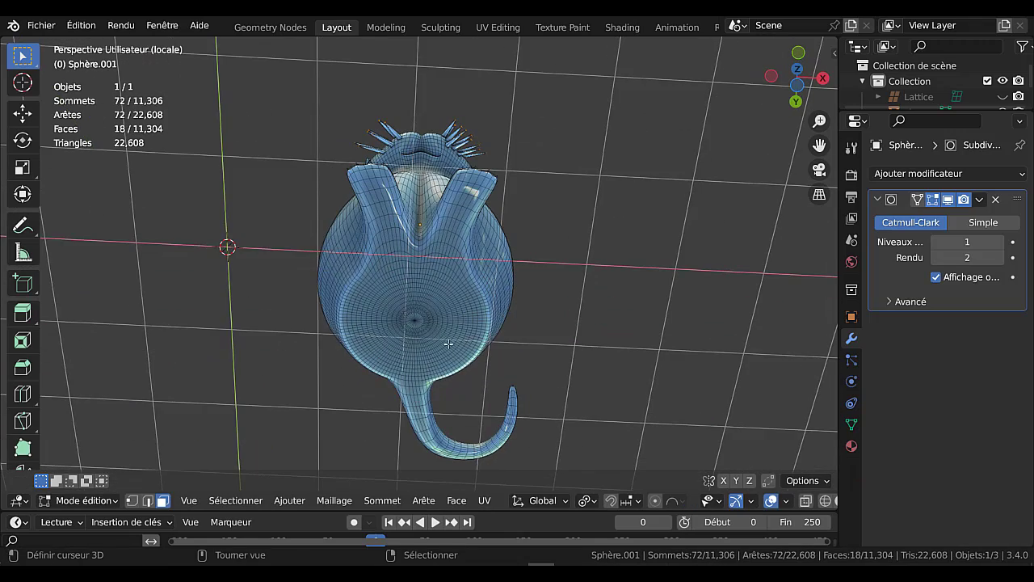
{"action": "scroll", "coordinate": [436, 351], "scroll_direction": "up", "scroll_amount": 3}
- Select the centre vertex of the cat's underside in vertex select mode, and set the transform pivot point to Active Element
{"action": "left_click", "coordinate": [414, 355]}
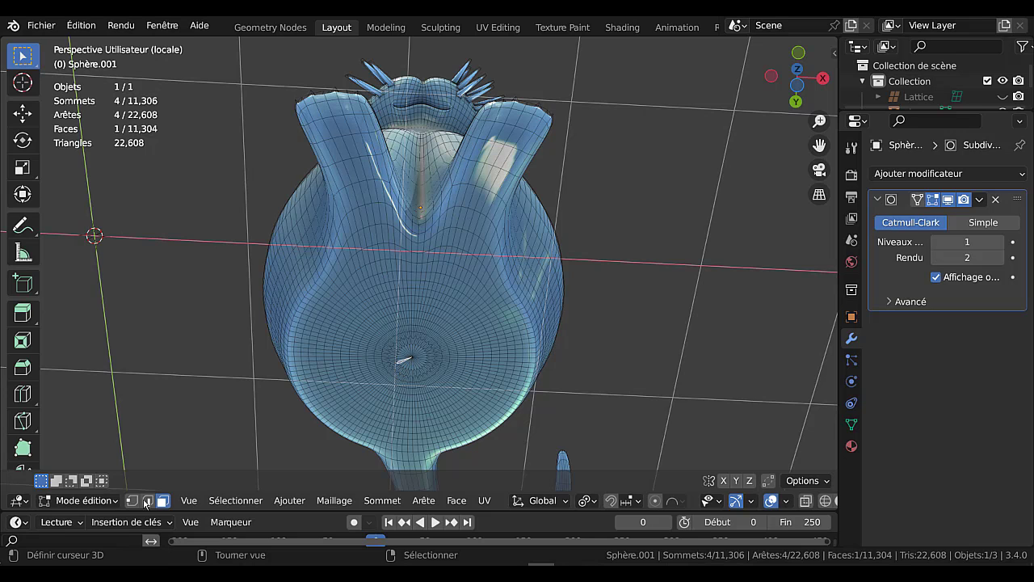
{"action": "left_click", "coordinate": [132, 501]}
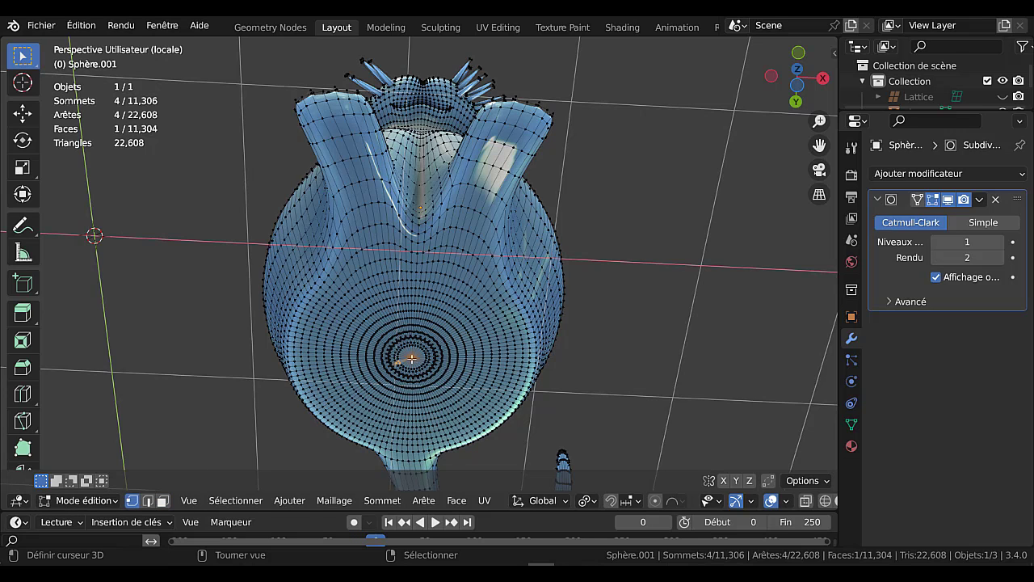
{"action": "left_click", "coordinate": [413, 357]}
{"action": "scroll", "coordinate": [484, 390], "scroll_direction": "down", "scroll_amount": 5}
{"action": "middle_click_drag", "start_coordinate": [484, 390], "coordinate": [572, 337]}
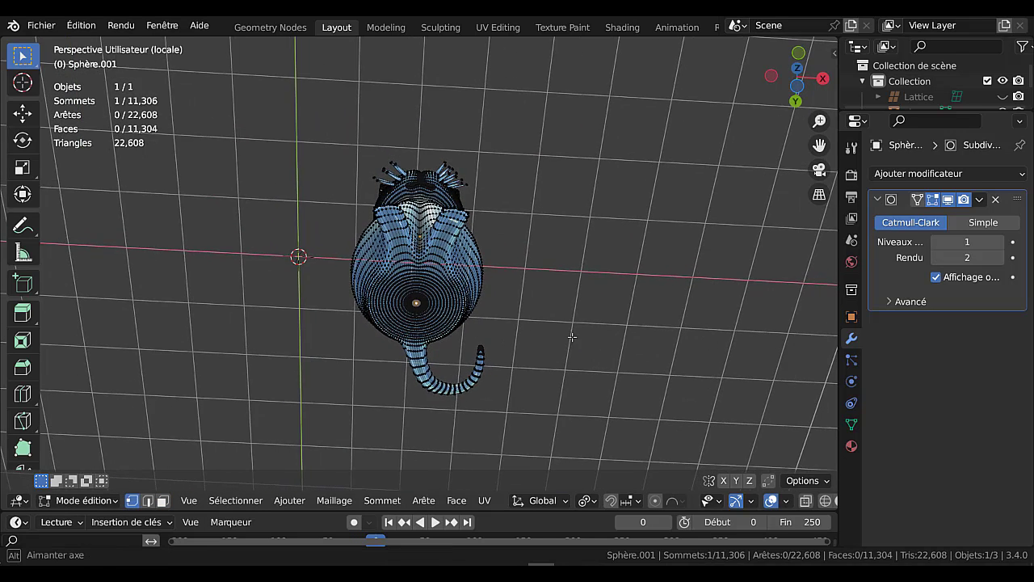
{"action": "scroll", "coordinate": [566, 401], "scroll_direction": "up", "scroll_amount": 4}
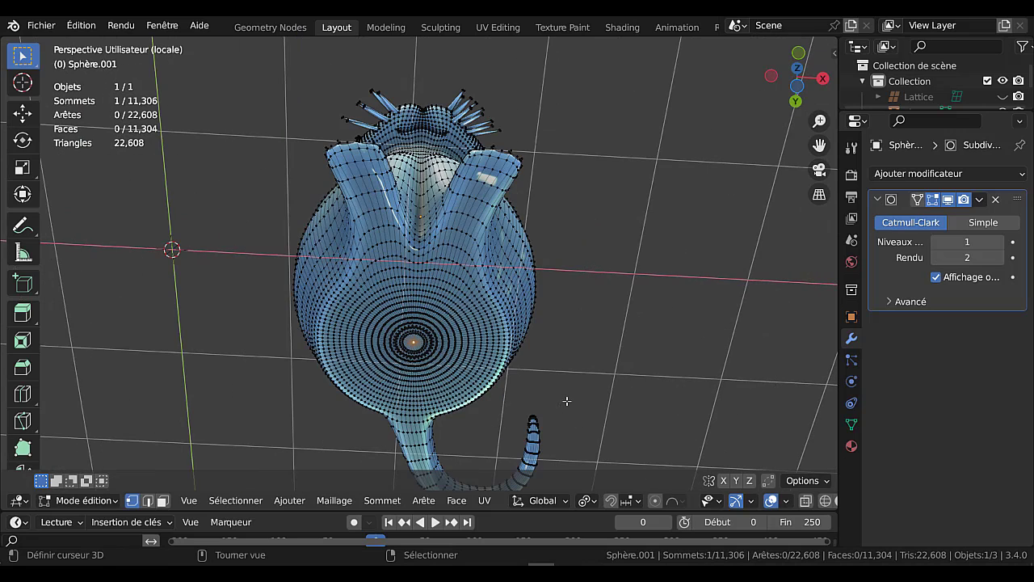
{"action": "left_click", "coordinate": [588, 501]}
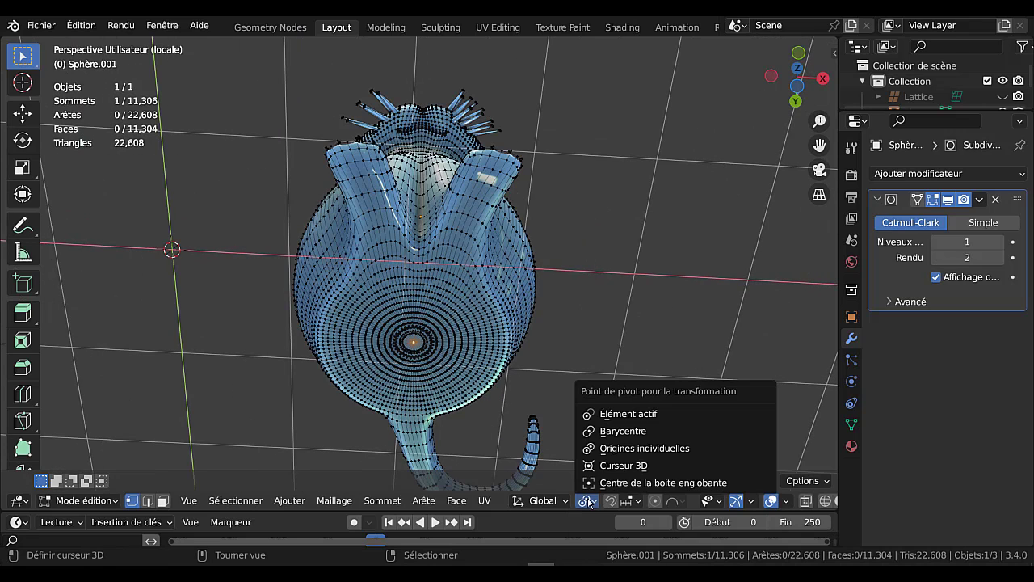
{"action": "left_click", "coordinate": [607, 414]}
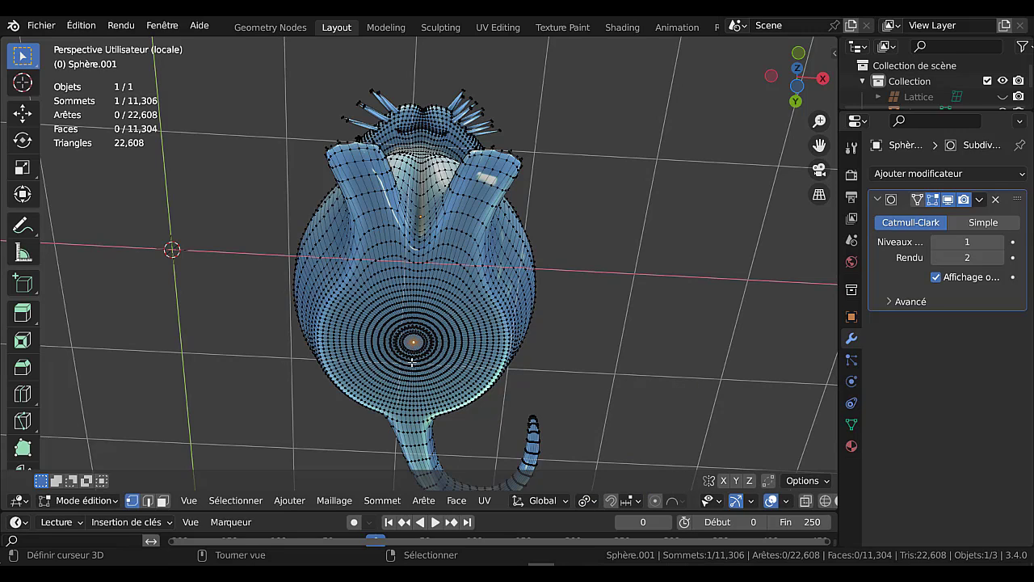
{"action": "key", "text": "shift+s"}
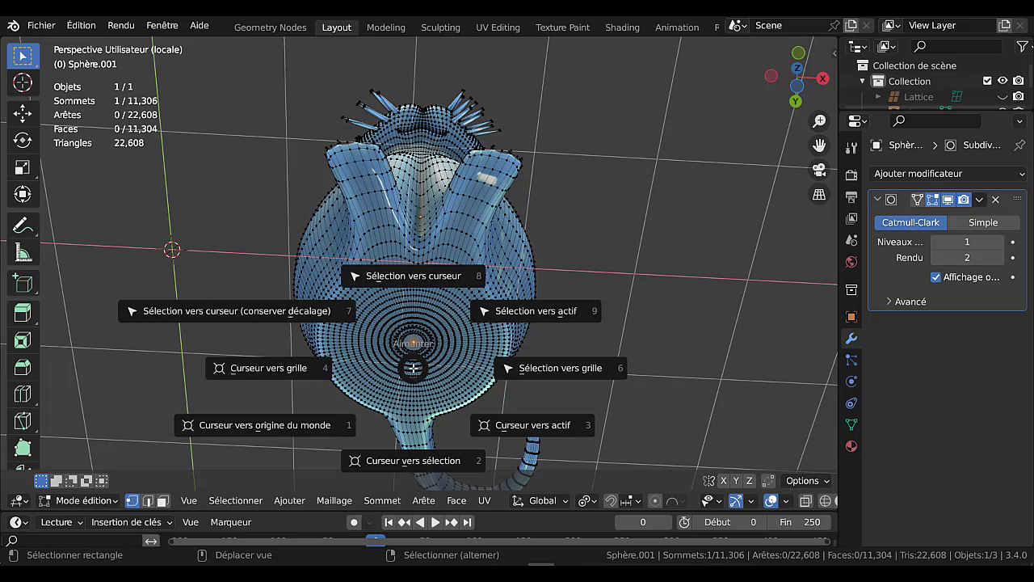
{"action": "left_click", "coordinate": [408, 277]}
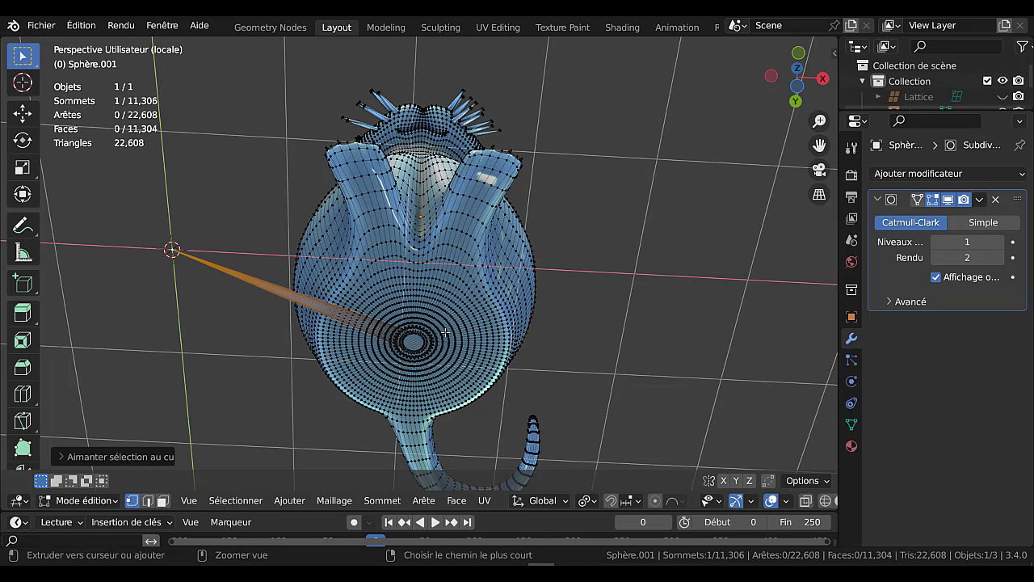
{"action": "key", "text": "ctrl+z"}
- Snap the 3D cursor to the selected vertex at the centre of the cat's underside
{"action": "key", "text": "shift+s"}
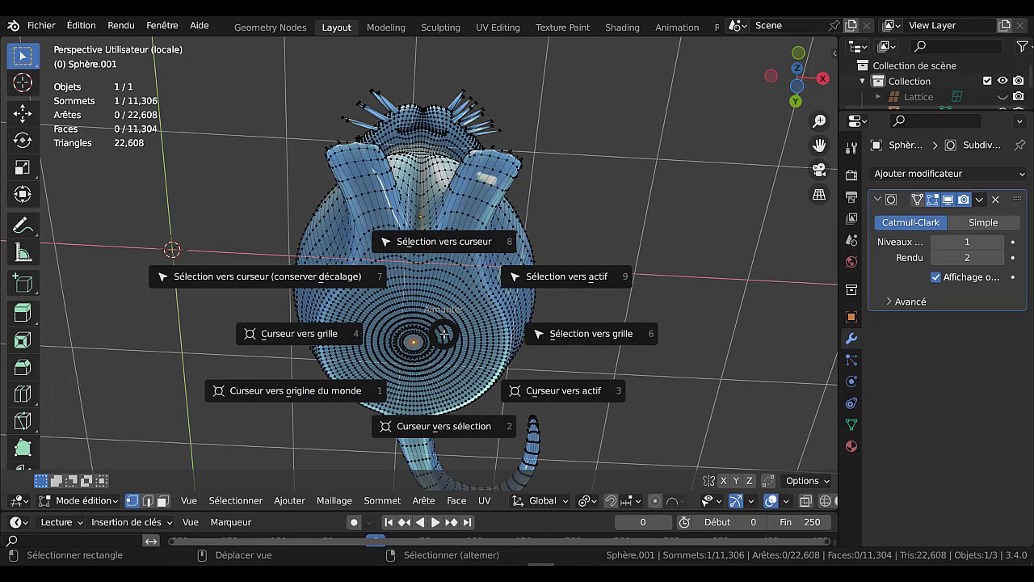
{"action": "left_click", "coordinate": [442, 432]}
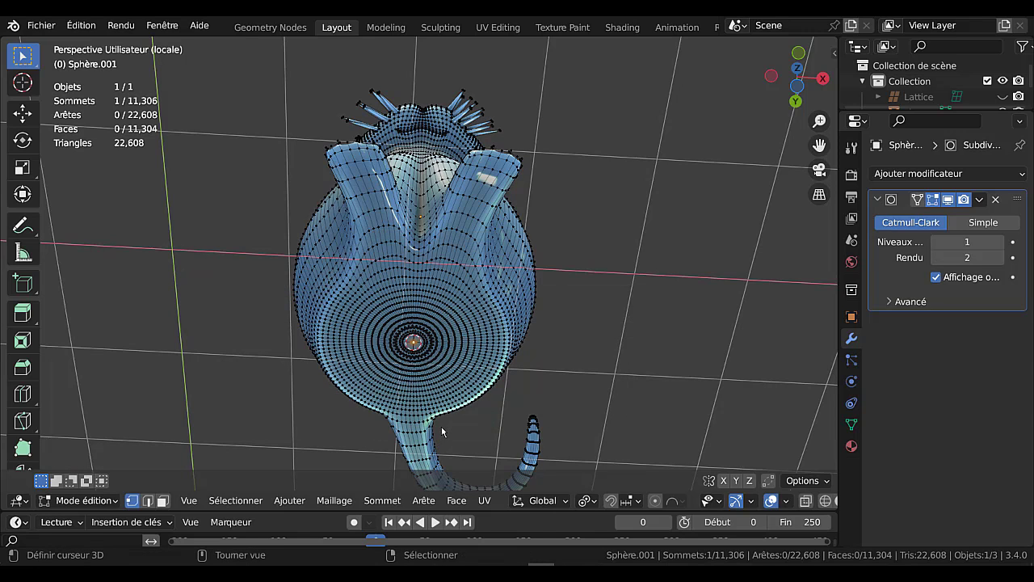
{"action": "middle_click_drag", "start_coordinate": [631, 301], "coordinate": [631, 352]}
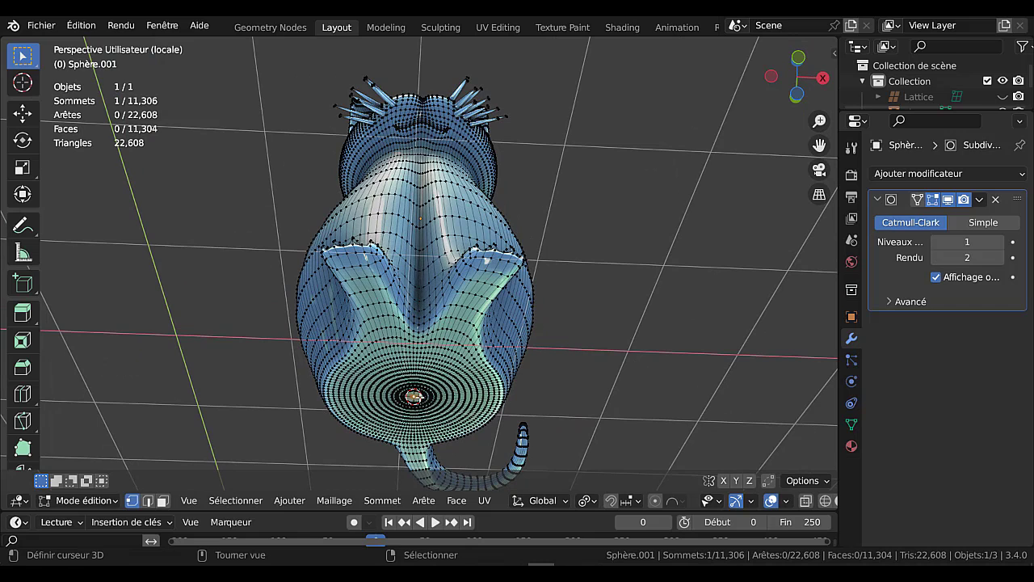
{"action": "scroll", "coordinate": [630, 323], "scroll_direction": "down", "scroll_amount": 2}
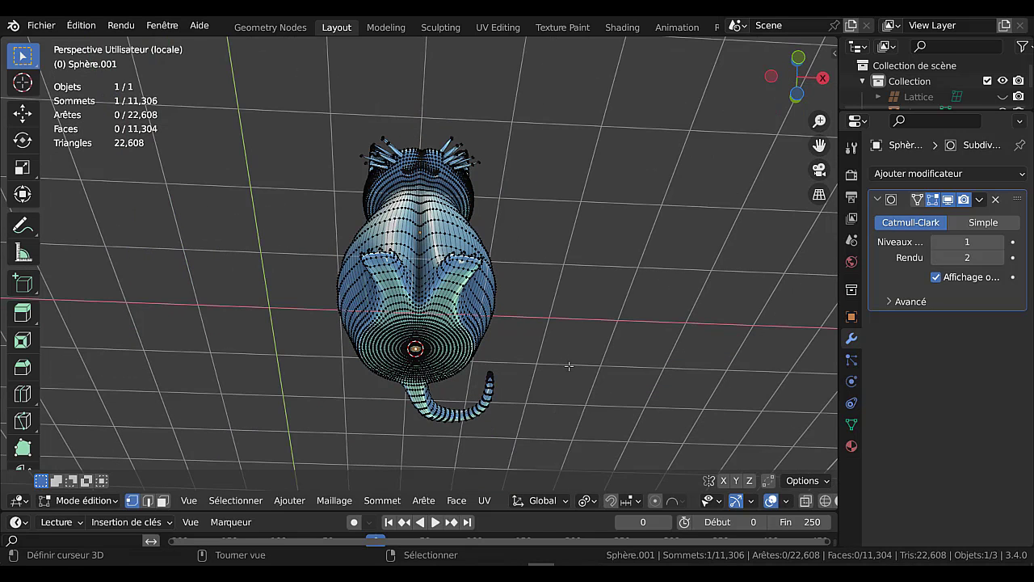
- Return to Object Mode and set the duplicated cat's origin to the 3D cursor at its base
{"action": "left_click", "coordinate": [299, 504]}
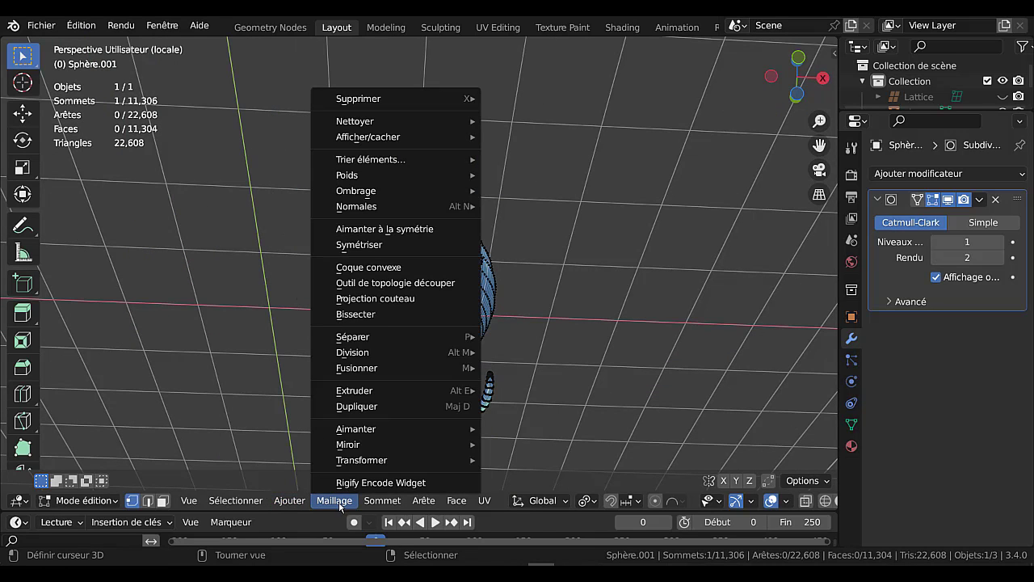
{"action": "key", "text": "Tab"}
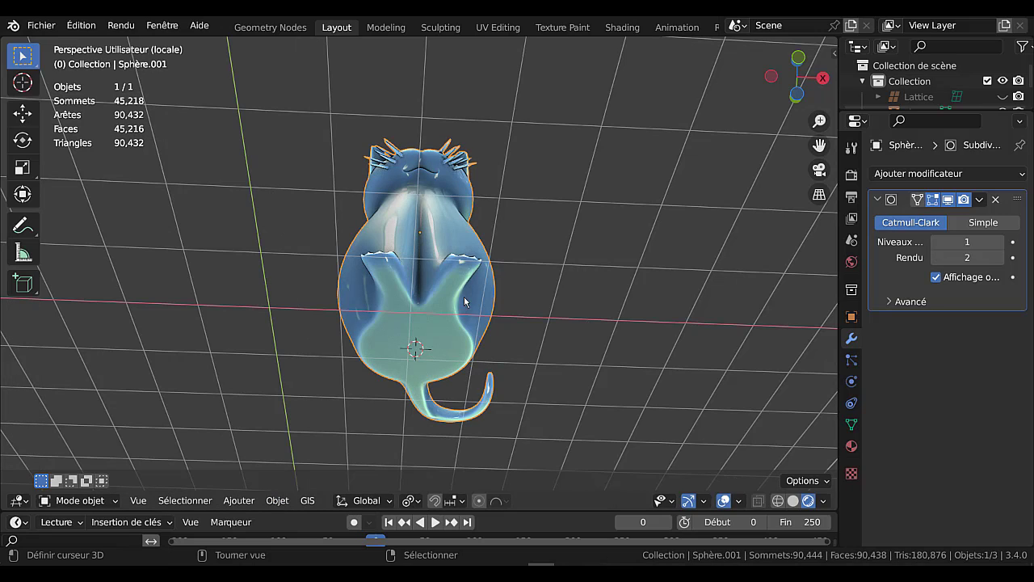
{"action": "left_click", "coordinate": [277, 502]}
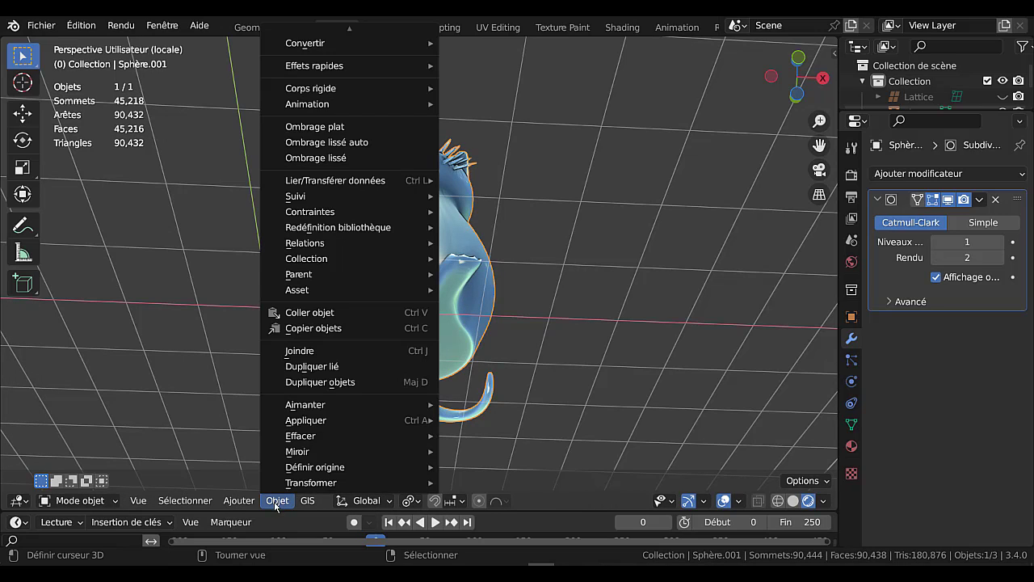
{"action": "mouse_move", "coordinate": [408, 469]}
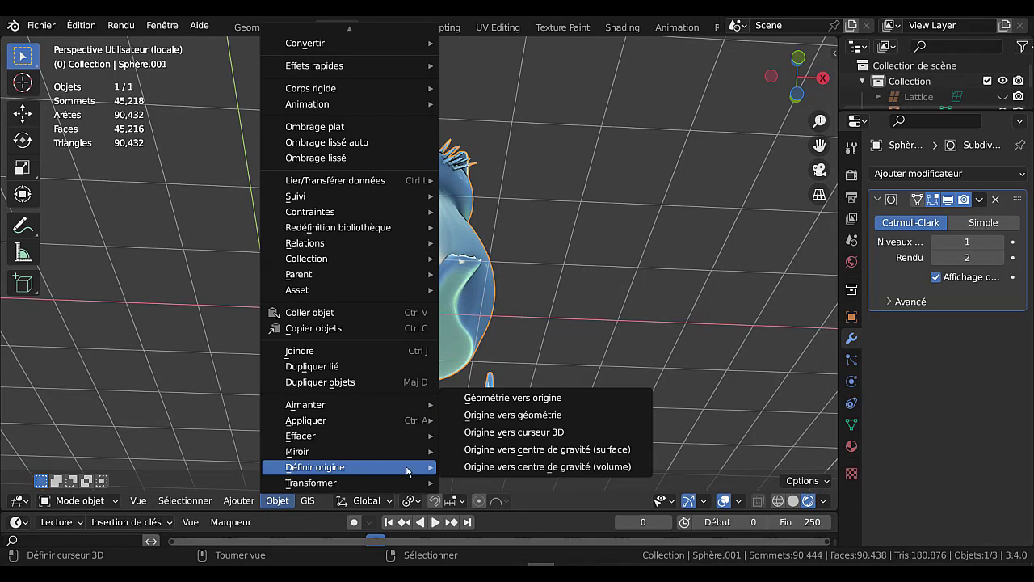
{"action": "left_click", "coordinate": [534, 431]}
{"action": "middle_click_drag", "start_coordinate": [583, 368], "coordinate": [584, 392]}
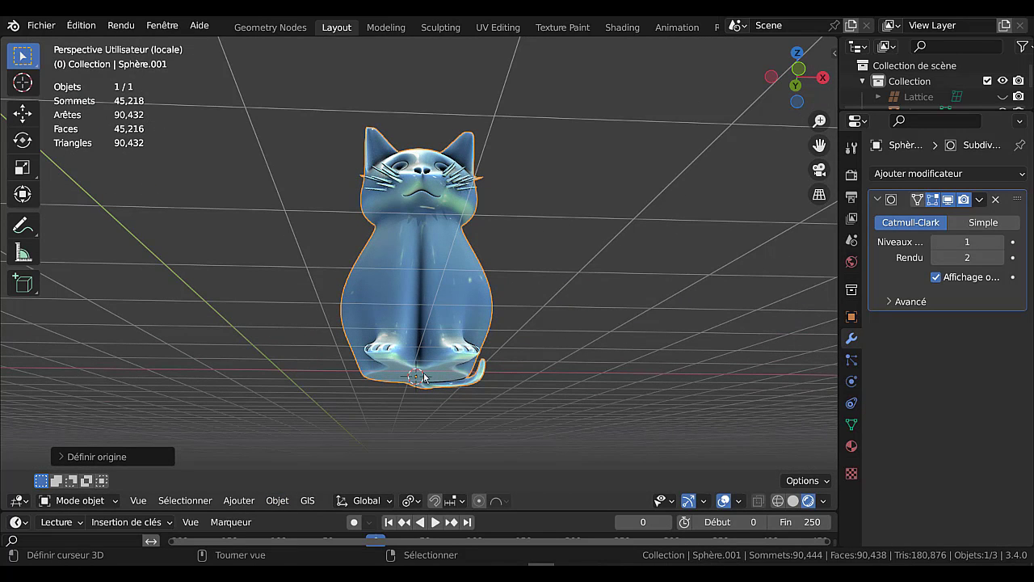
{"action": "middle_click_drag", "start_coordinate": [429, 371], "coordinate": [533, 402]}
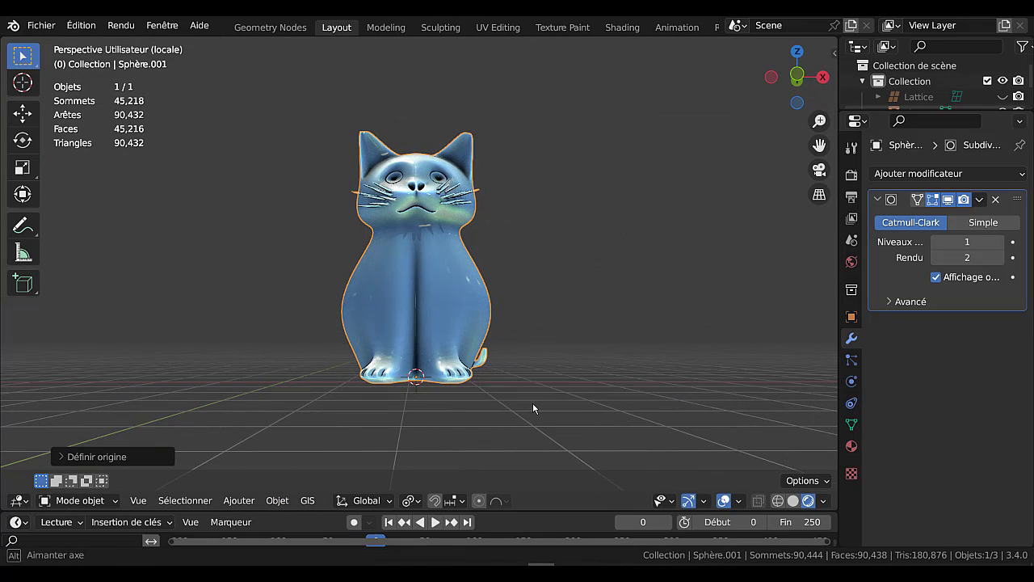
- Leave local view and scale the duplicated cat down to roughly half its size beside the large cat
{"action": "key", "text": "KP_Divide"}
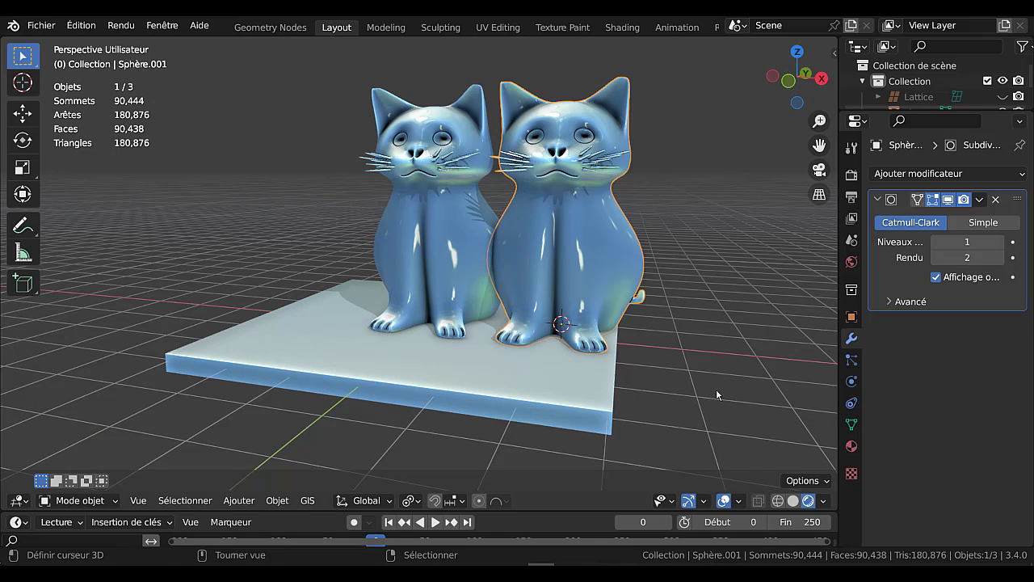
{"action": "key", "text": "s"}
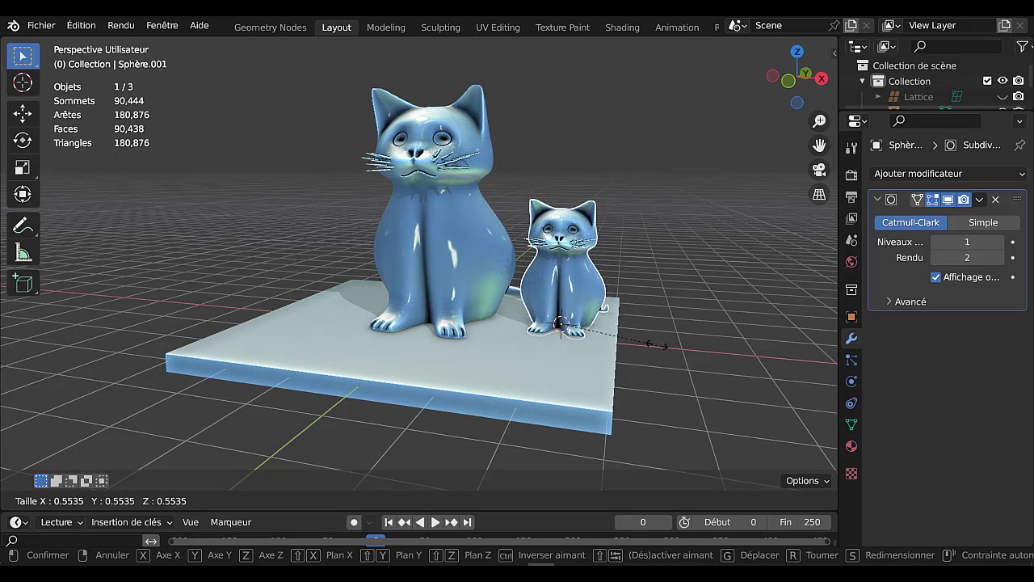
{"action": "left_click", "coordinate": [644, 343]}
{"action": "middle_click_drag", "start_coordinate": [644, 343], "coordinate": [599, 319]}
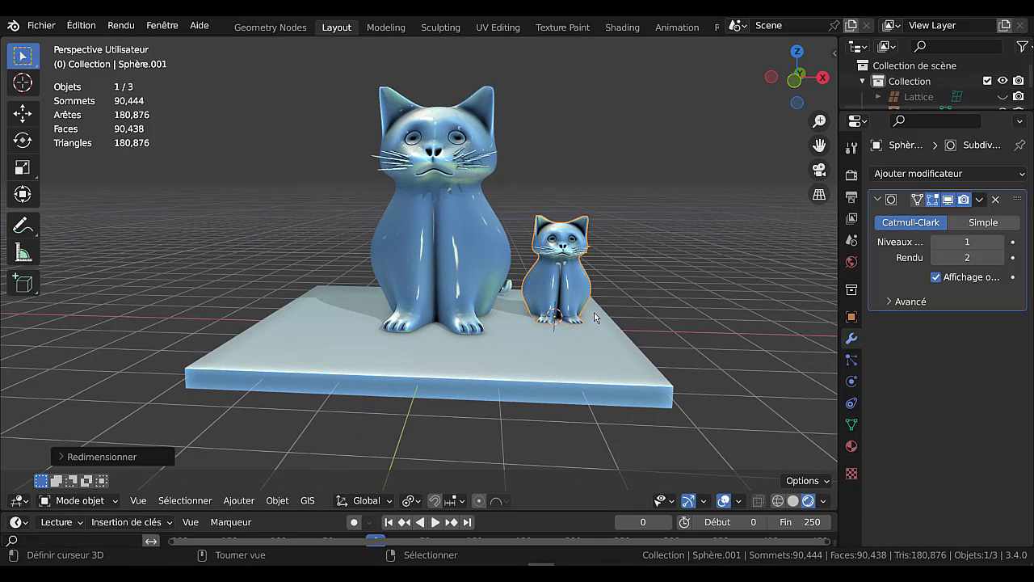
- Duplicate the small cat along X to the other side of the large cat and scale the copy down further
{"action": "key", "text": "shift+d"}
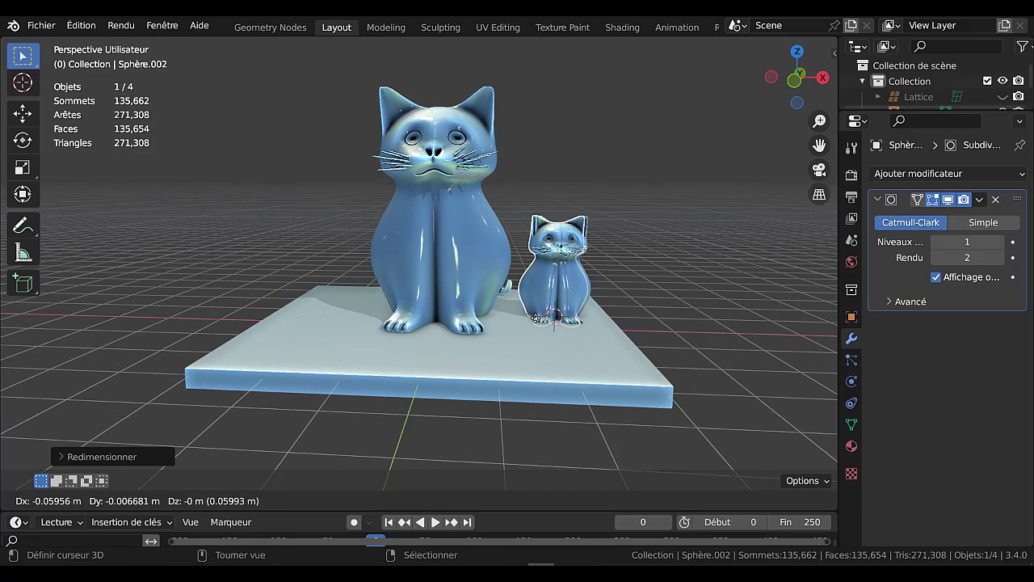
{"action": "key", "text": "x"}
{"action": "left_click", "coordinate": [370, 319]}
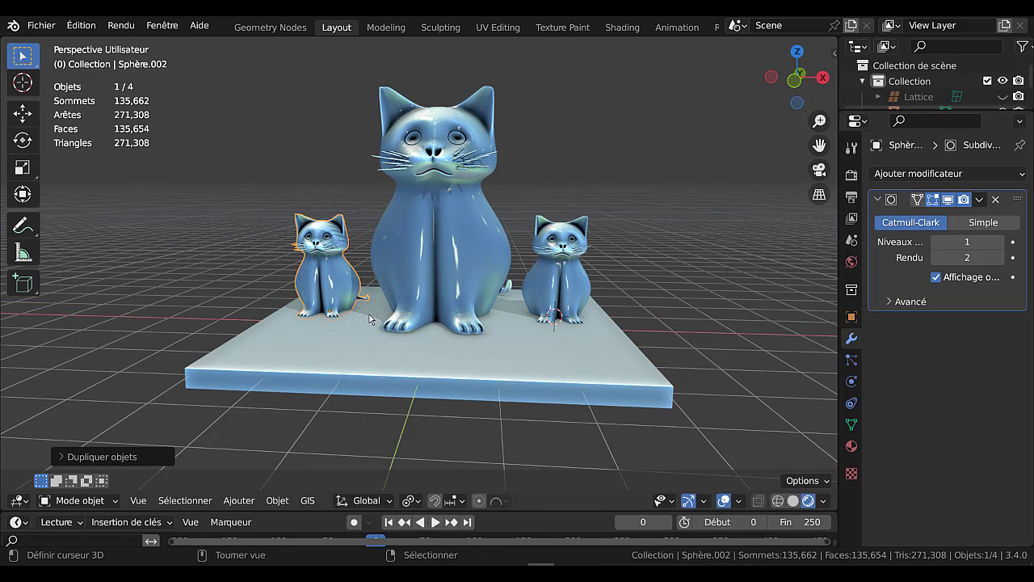
{"action": "middle_click_drag", "start_coordinate": [400, 352], "coordinate": [437, 352]}
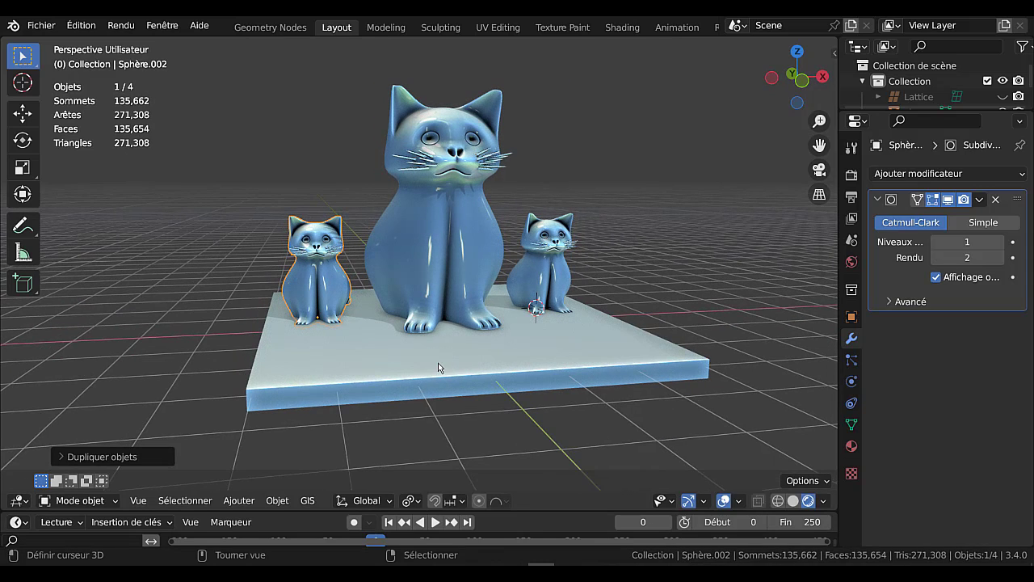
{"action": "key", "text": "s"}
{"action": "left_click", "coordinate": [457, 351]}
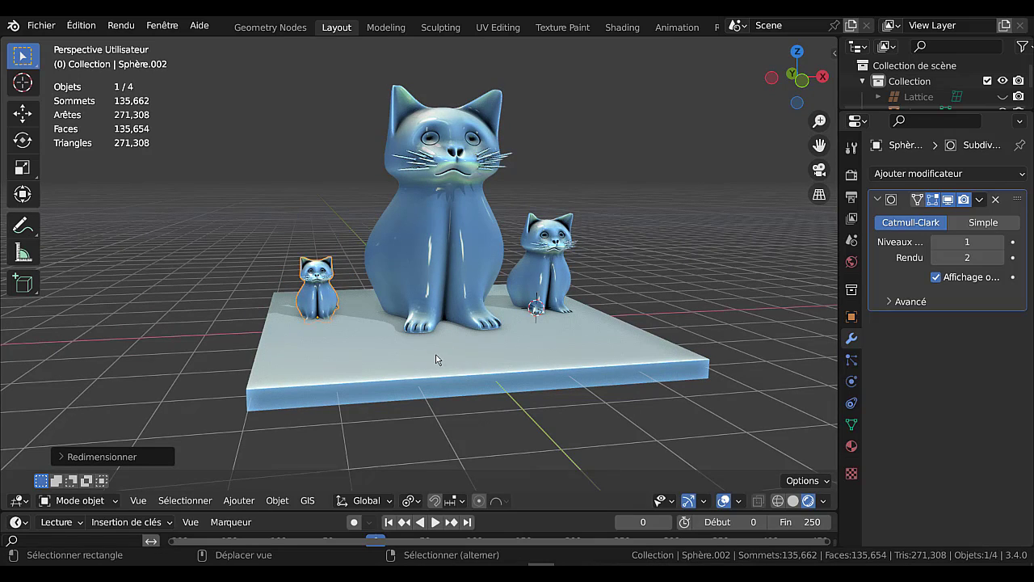
- Duplicate the smallest cat, offset the copy about 1.56 m forward along Y, and scale it to about 0.84
{"action": "key", "text": "shift+d"}
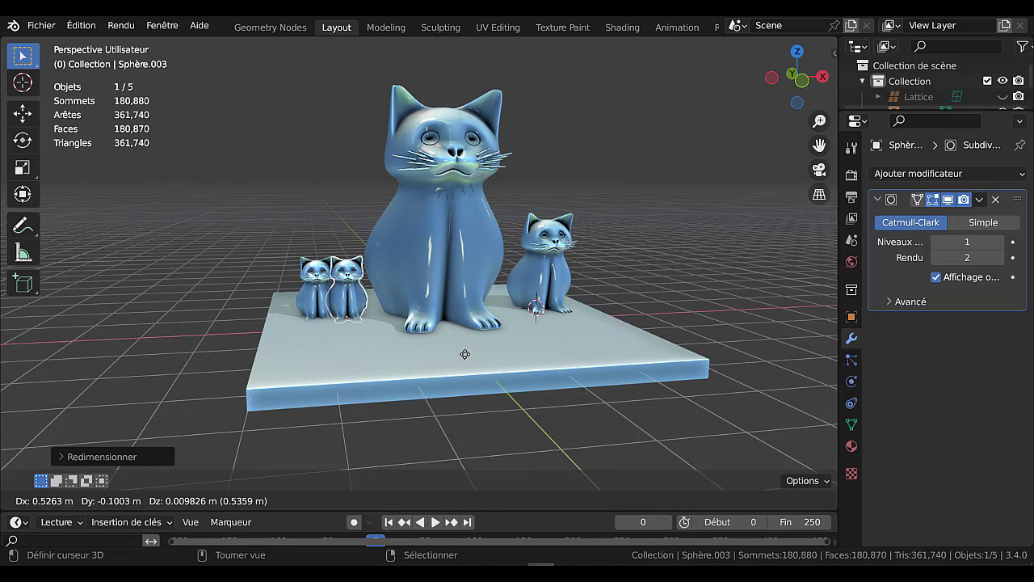
{"action": "left_click", "coordinate": [466, 355]}
{"action": "key", "text": "g"}
{"action": "key", "text": "y"}
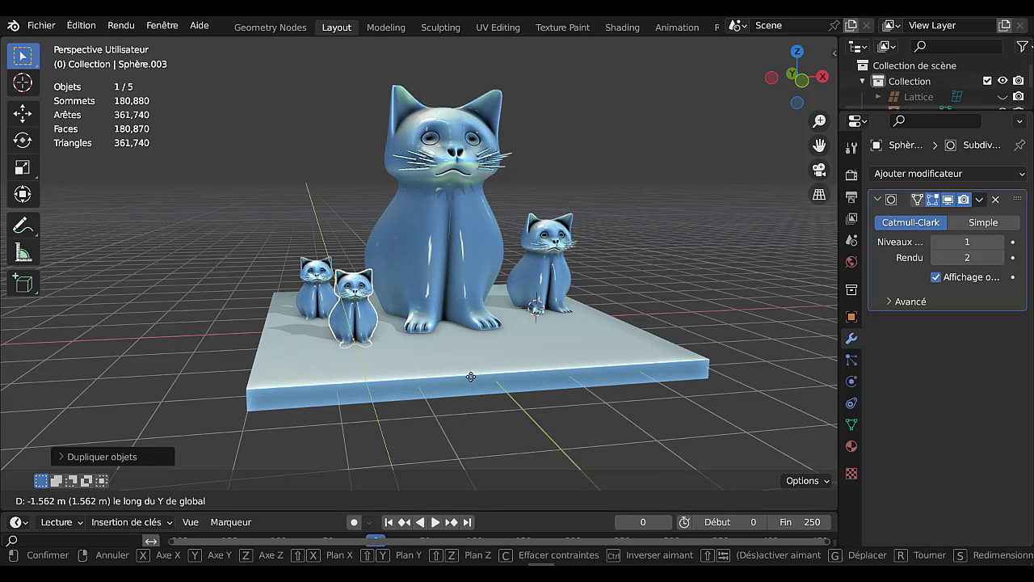
{"action": "left_click", "coordinate": [472, 377]}
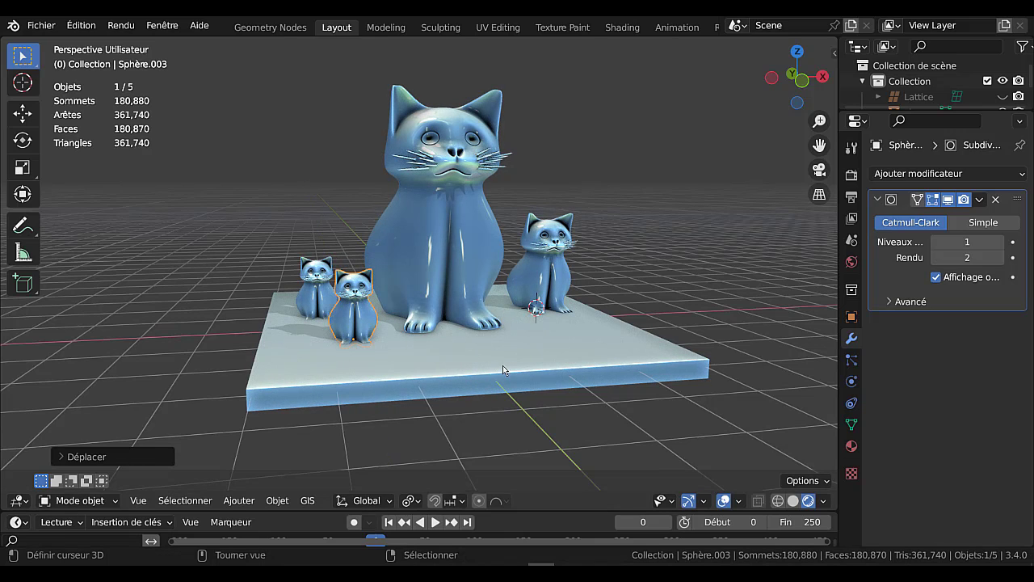
{"action": "key", "text": "s"}
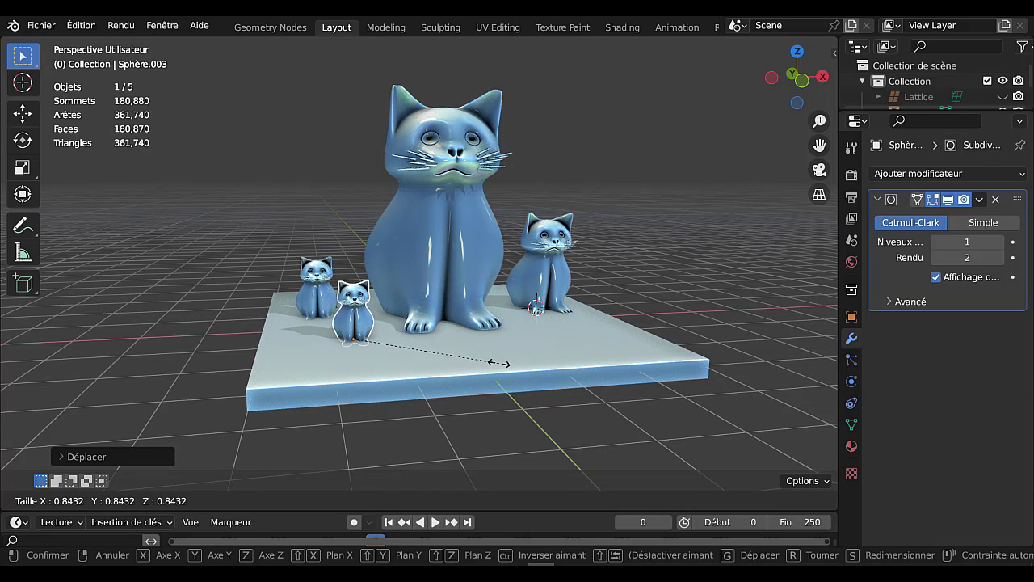
{"action": "key", "text": "Escape"}
- Examine the cat group on the slab from the front at close range, with nothing selected
{"action": "key", "text": "Tab"}
{"action": "middle_click_drag", "start_coordinate": [492, 361], "coordinate": [442, 355]}
{"action": "key", "text": "Tab"}
{"action": "left_click", "coordinate": [442, 355]}
{"action": "scroll", "coordinate": [443, 358], "scroll_direction": "up", "scroll_amount": 5}
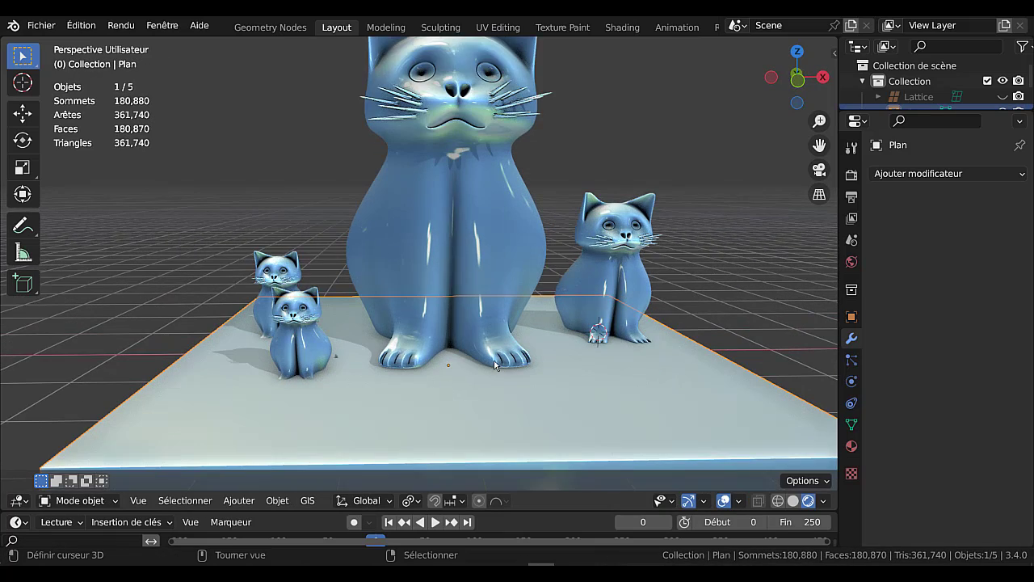
{"action": "scroll", "coordinate": [494, 359], "scroll_direction": "up", "scroll_amount": 1}
{"action": "scroll", "coordinate": [494, 359], "scroll_direction": "down", "scroll_amount": 1}
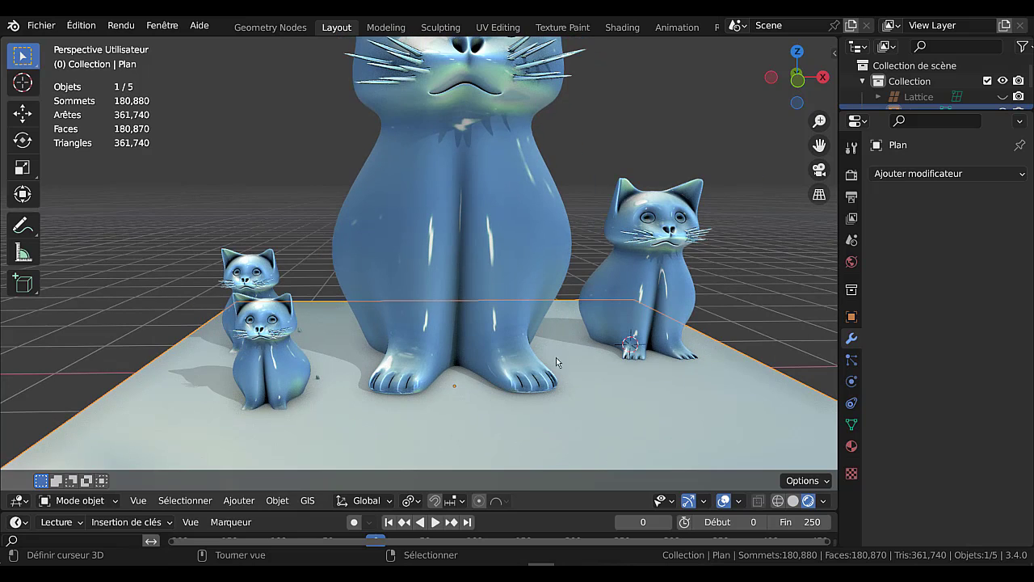
{"action": "middle_click_drag", "start_coordinate": [560, 385], "coordinate": [556, 415]}
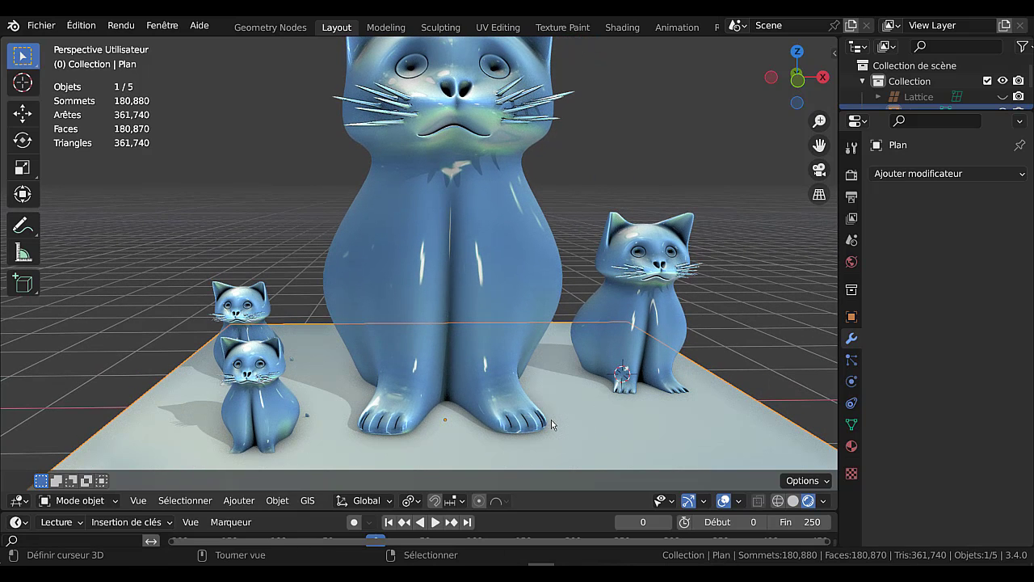
{"action": "scroll", "coordinate": [564, 413], "scroll_direction": "down", "scroll_amount": 1}
{"action": "right_click", "coordinate": [694, 340]}
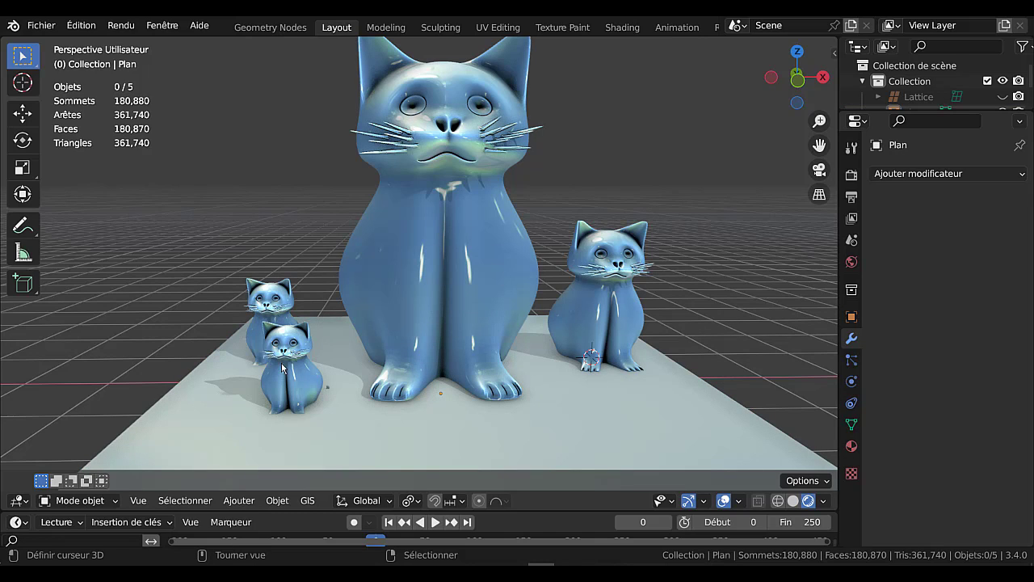
{"action": "middle_click_drag", "start_coordinate": [409, 383], "coordinate": [400, 421], "text": "shift"}
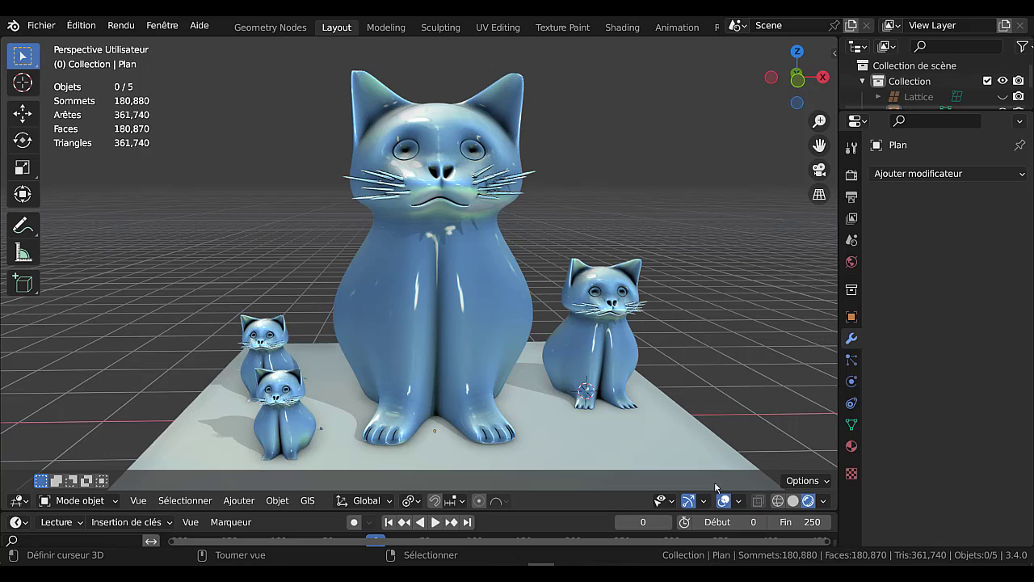
- Hide the floor grid plane in the viewport overlays
{"action": "left_click", "coordinate": [740, 501]}
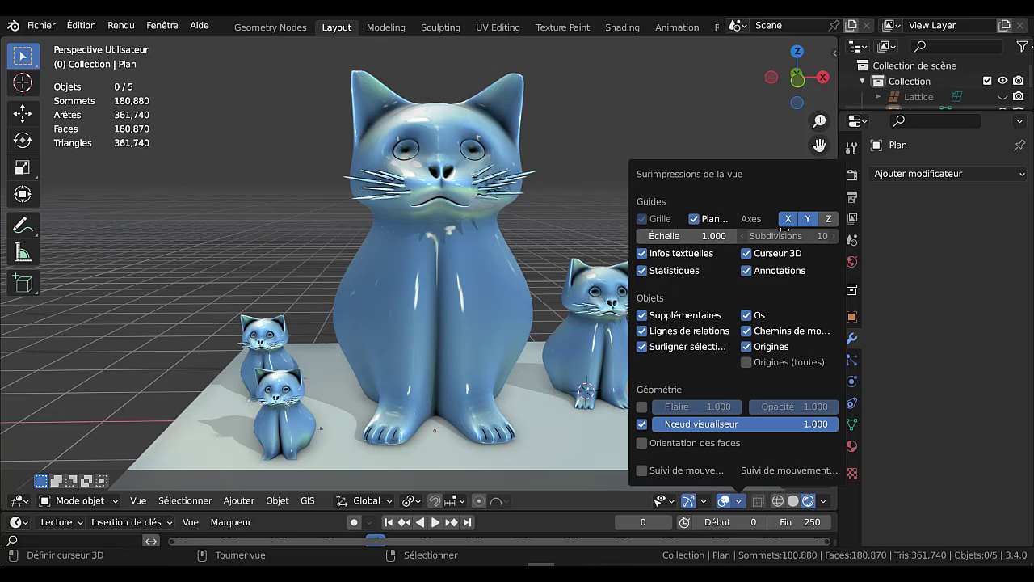
{"action": "left_click", "coordinate": [695, 219]}
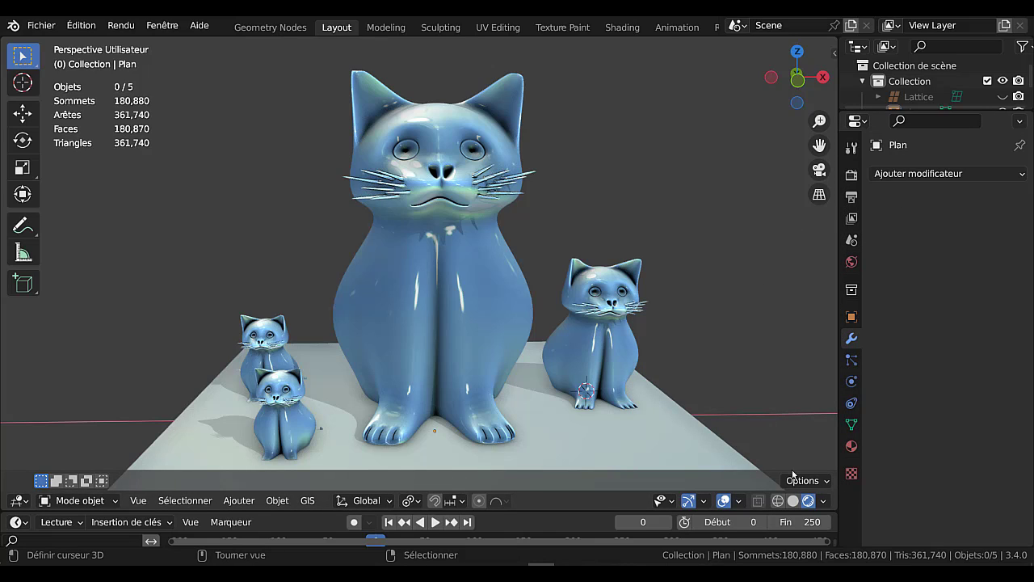
{"action": "left_click", "coordinate": [738, 501]}
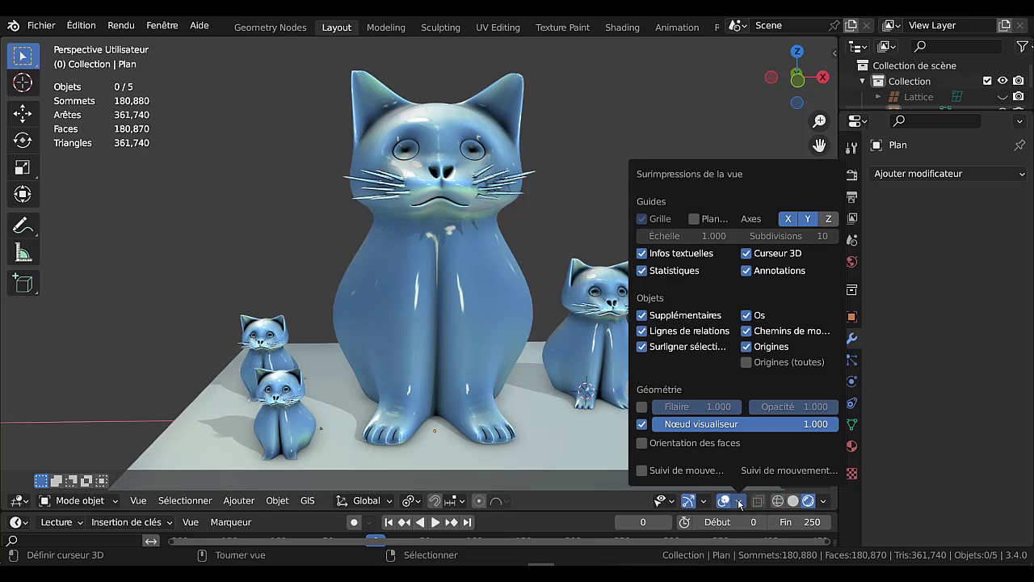
{"action": "mouse_move", "coordinate": [713, 504]}
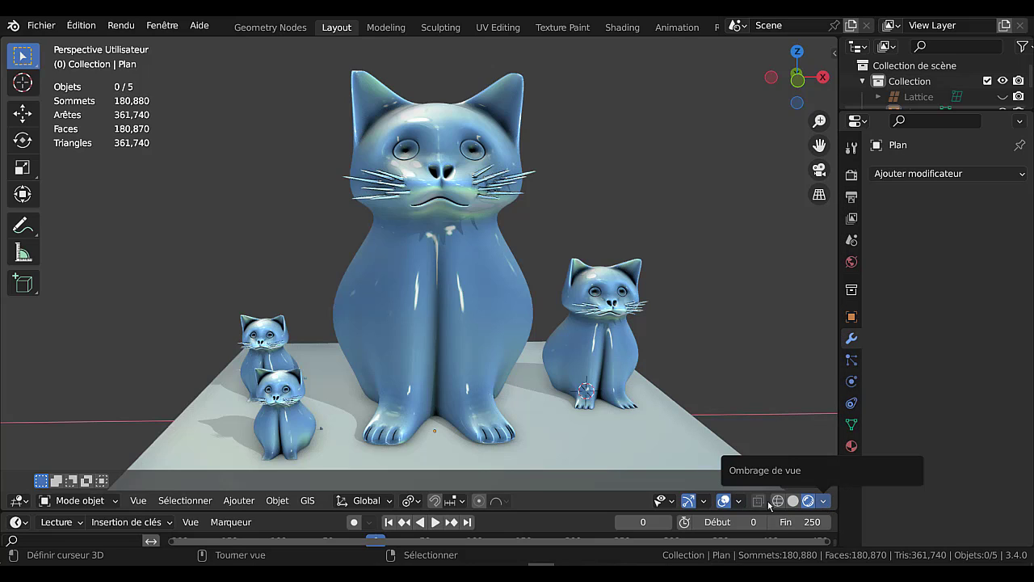
{"action": "left_click", "coordinate": [706, 501]}
{"action": "left_click", "coordinate": [739, 501]}
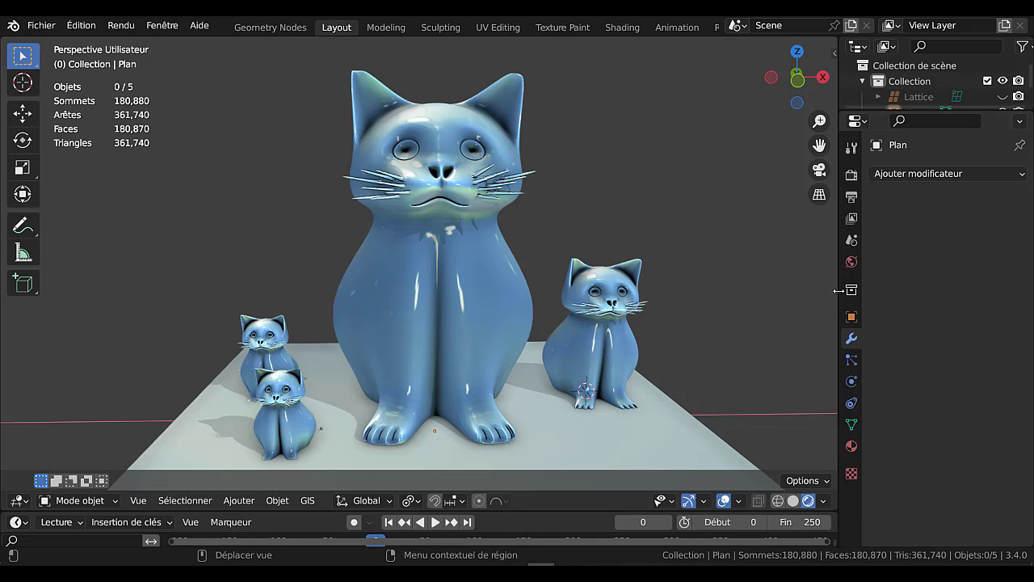
- Lighten the world's 3D viewport background colour to a mid grey with a value of about 0.183
{"action": "left_click", "coordinate": [852, 263]}
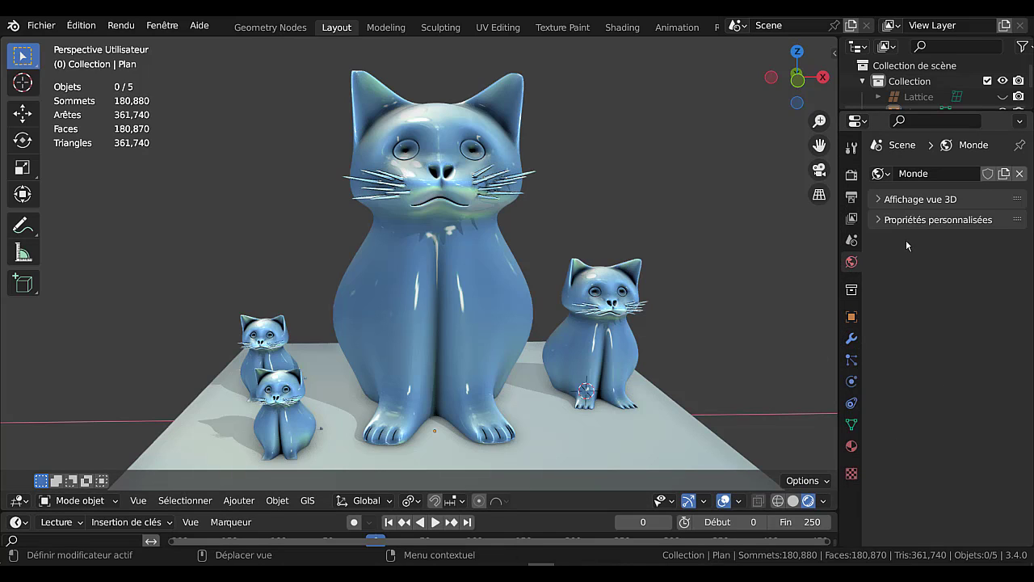
{"action": "left_click", "coordinate": [902, 201]}
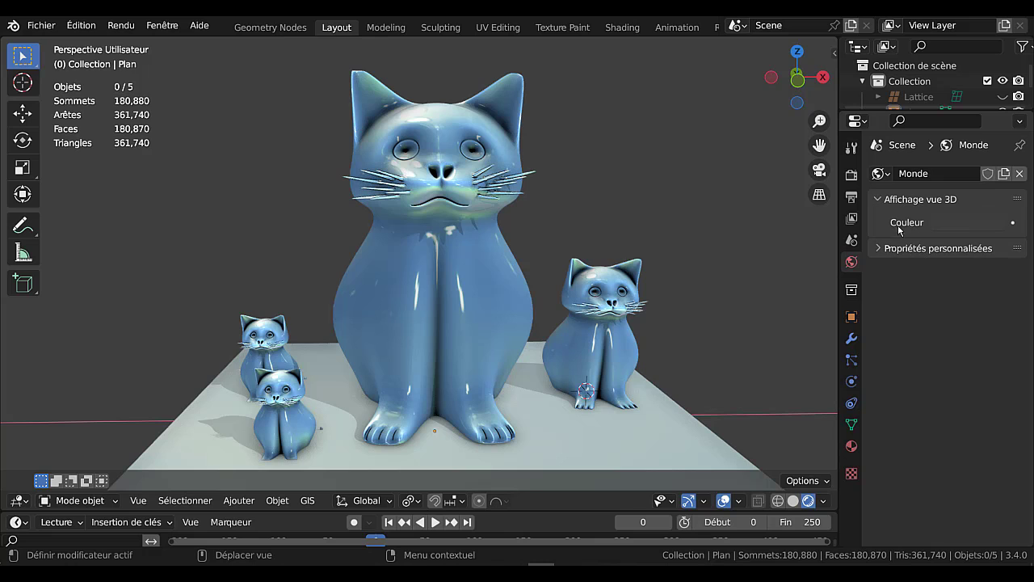
{"action": "left_click", "coordinate": [961, 226]}
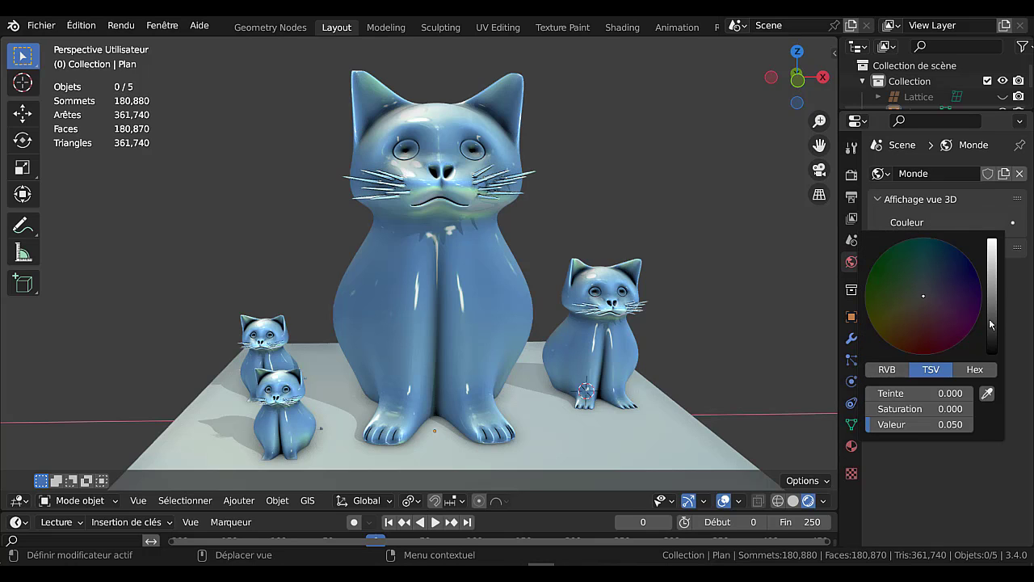
{"action": "left_click_drag", "start_coordinate": [993, 327], "coordinate": [992, 300]}
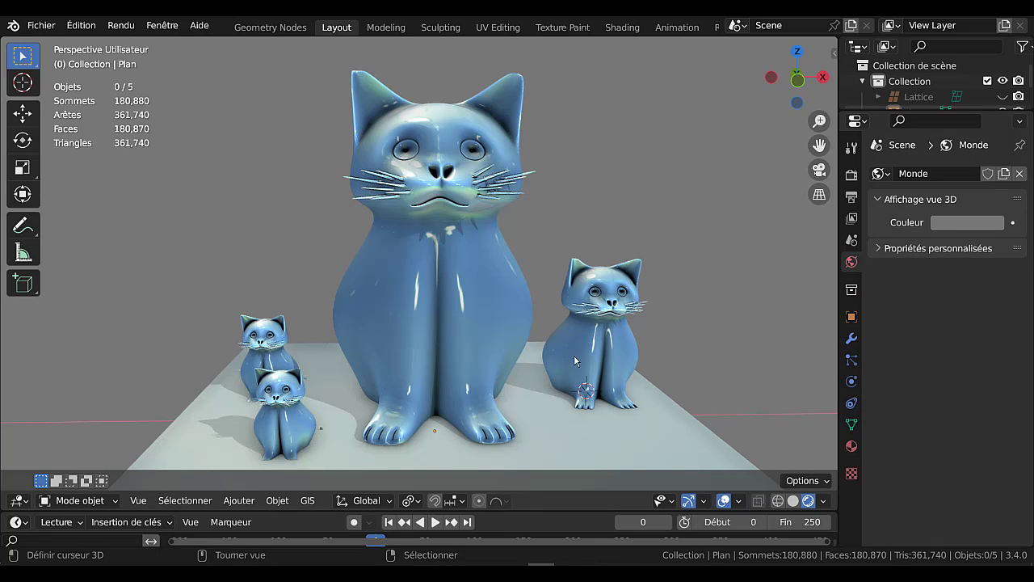
- Rotate the medium-sized cat around the Z axis so it turns toward the large cat's side
{"action": "left_click", "coordinate": [612, 355]}
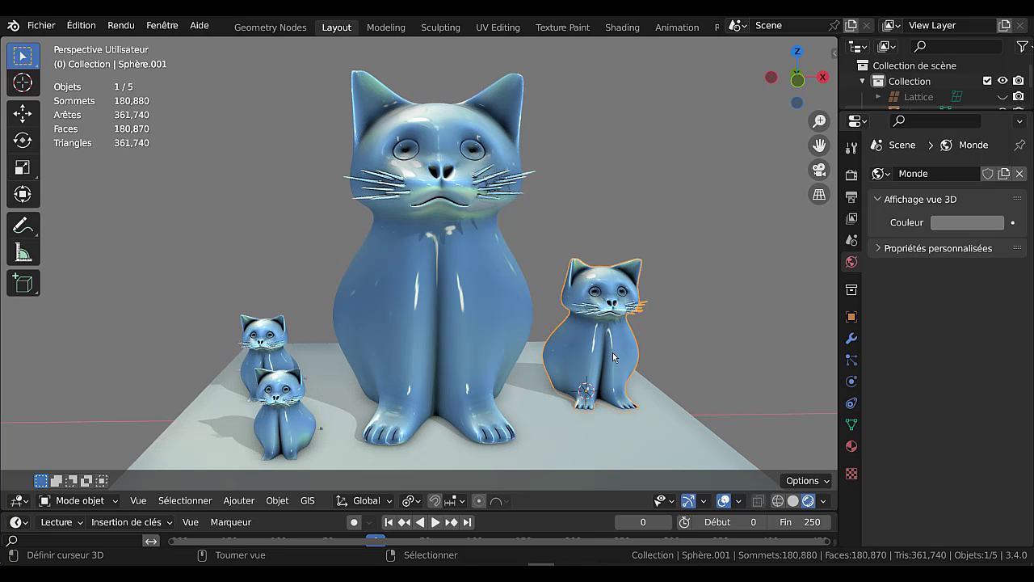
{"action": "key", "text": "r"}
{"action": "key", "text": "z"}
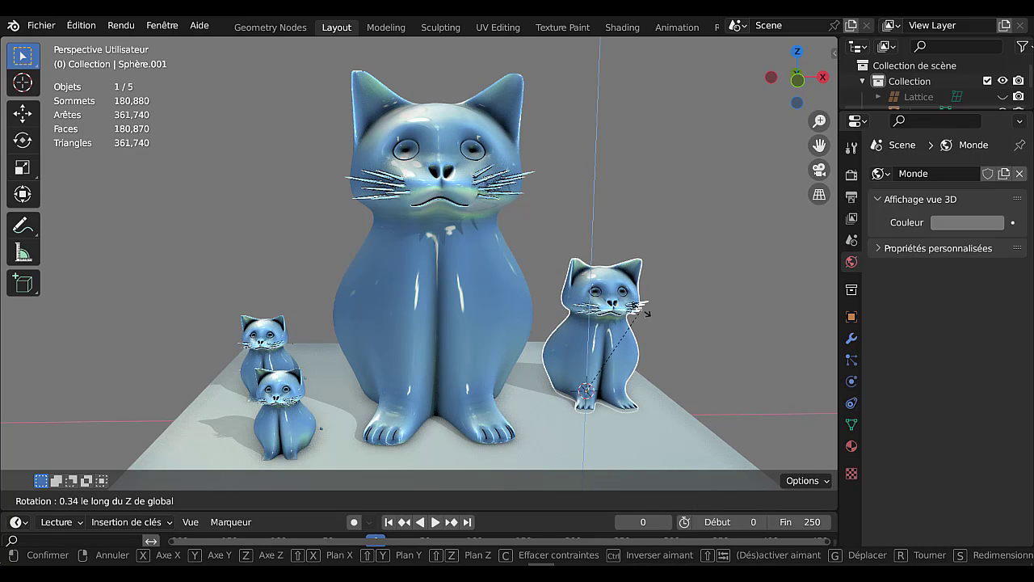
{"action": "left_click", "coordinate": [707, 348]}
- Rotate the front kitten around the Z axis so it faces inward across the slab, and deselect it
{"action": "left_click", "coordinate": [291, 408]}
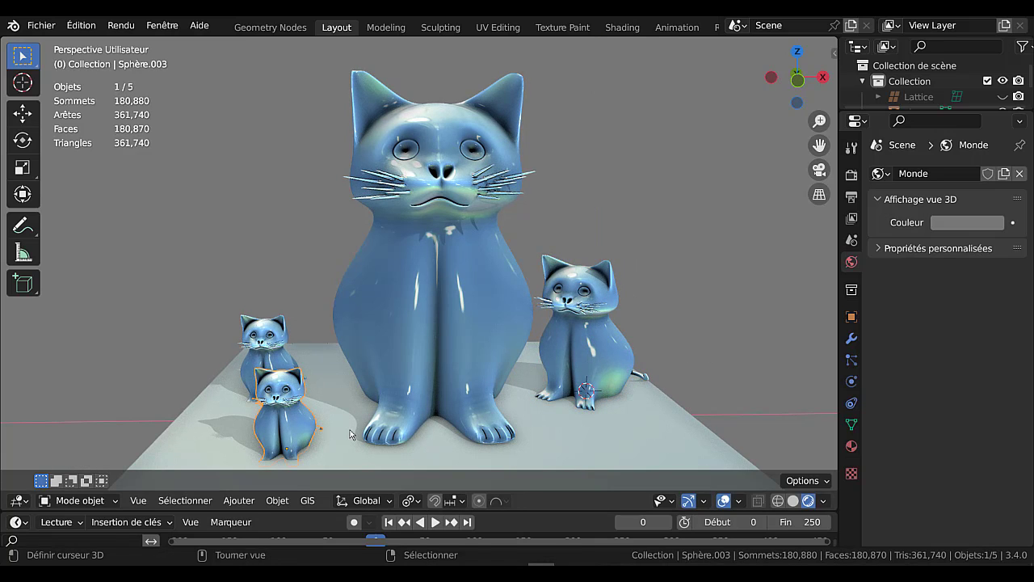
{"action": "key", "text": "r"}
{"action": "key", "text": "z"}
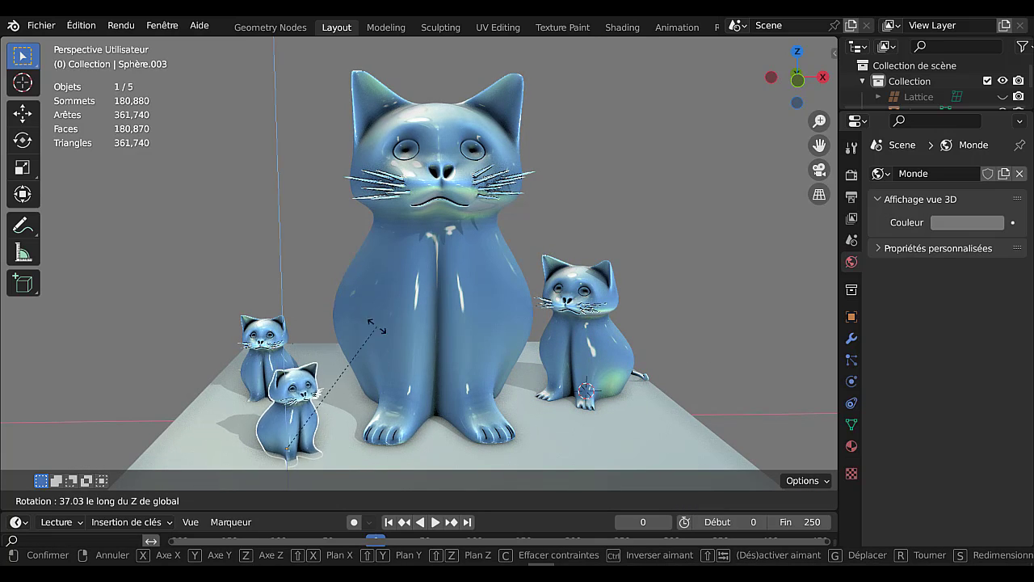
{"action": "left_click", "coordinate": [294, 321]}
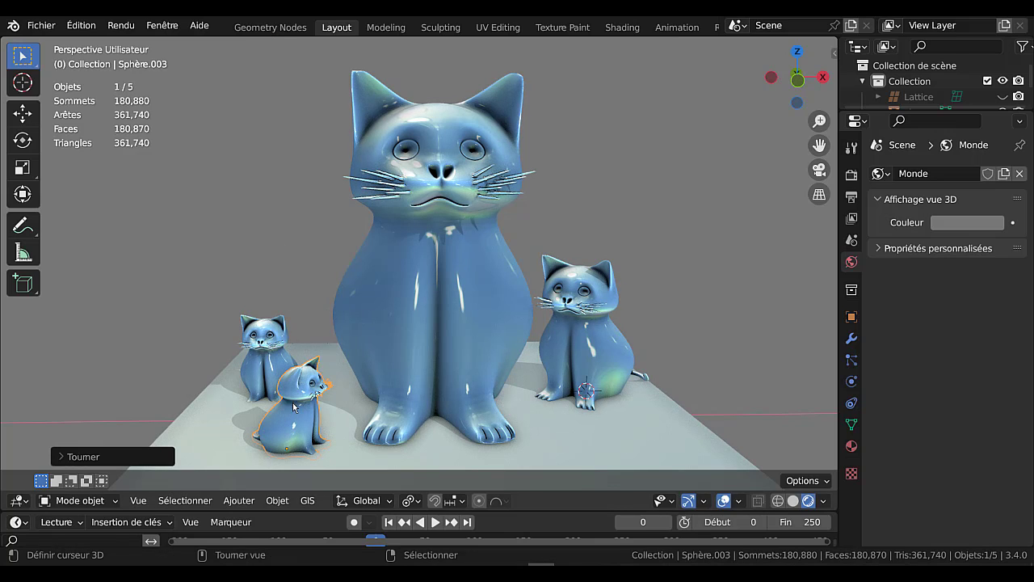
{"action": "left_click", "coordinate": [716, 298]}
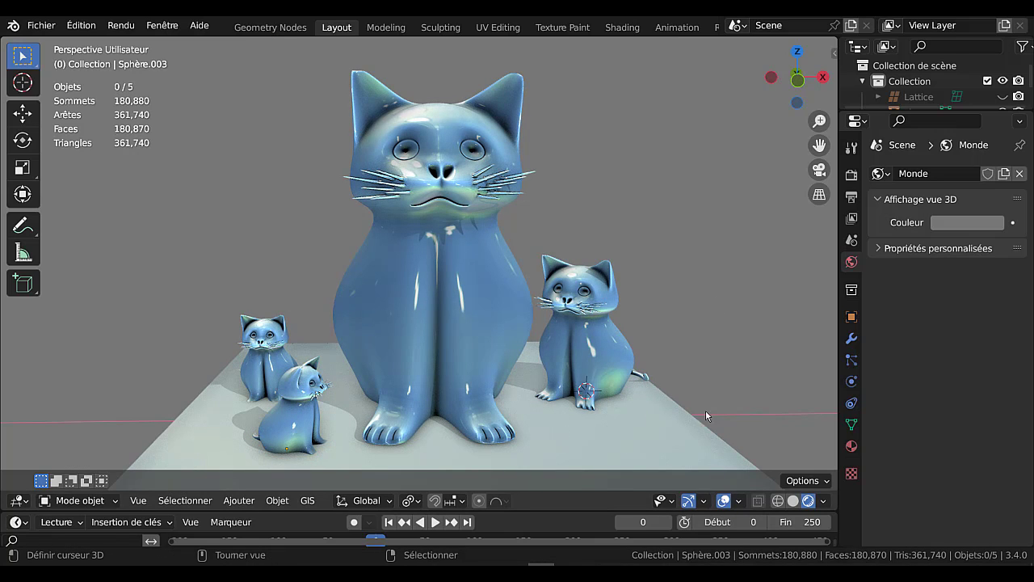
- Tint the world's viewport colour blue-violet with hue 0.648 and saturation 0.607, and brighten it slightly
{"action": "left_click", "coordinate": [956, 223]}
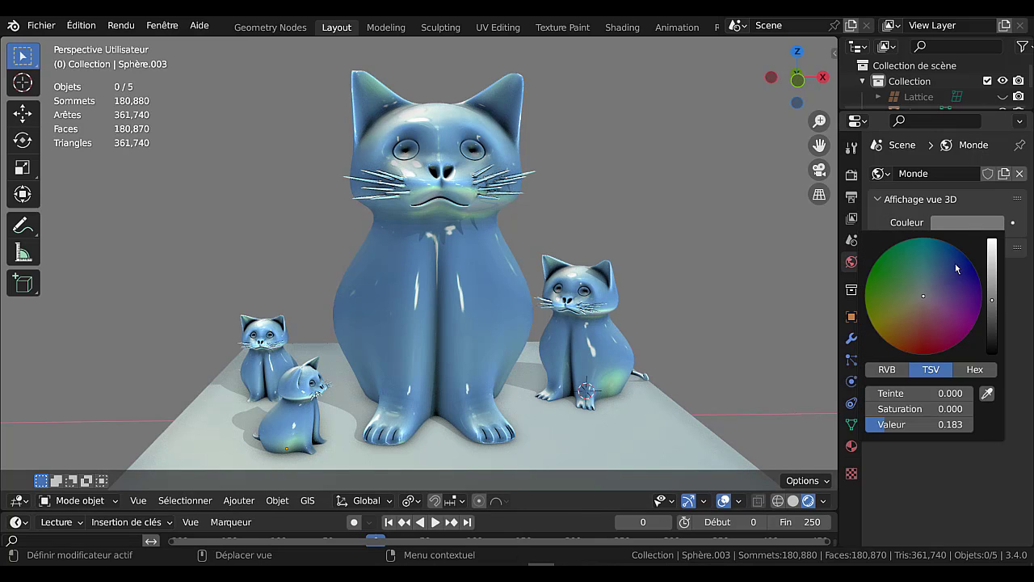
{"action": "left_click", "coordinate": [940, 282]}
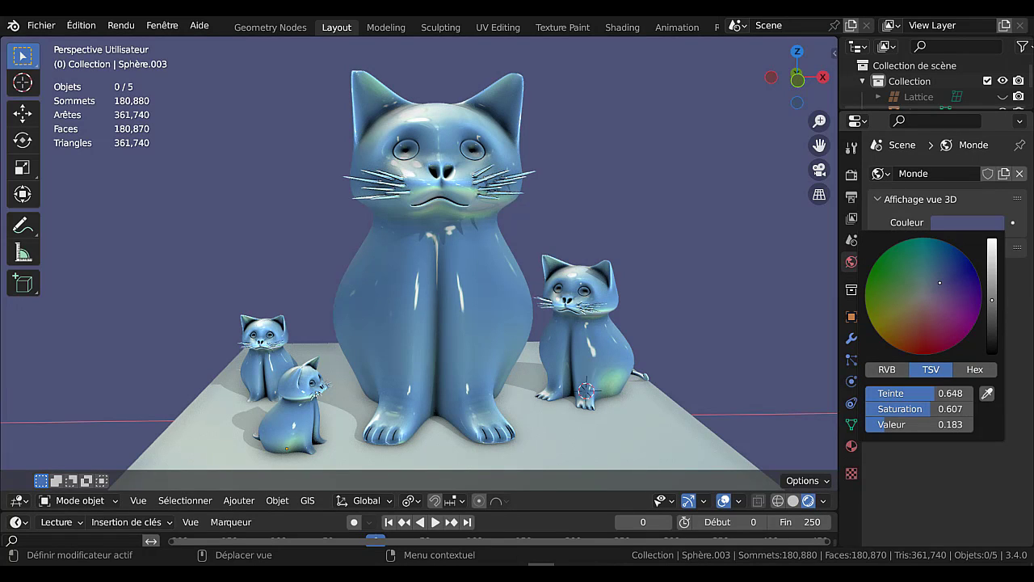
{"action": "left_click_drag", "start_coordinate": [993, 301], "coordinate": [992, 294]}
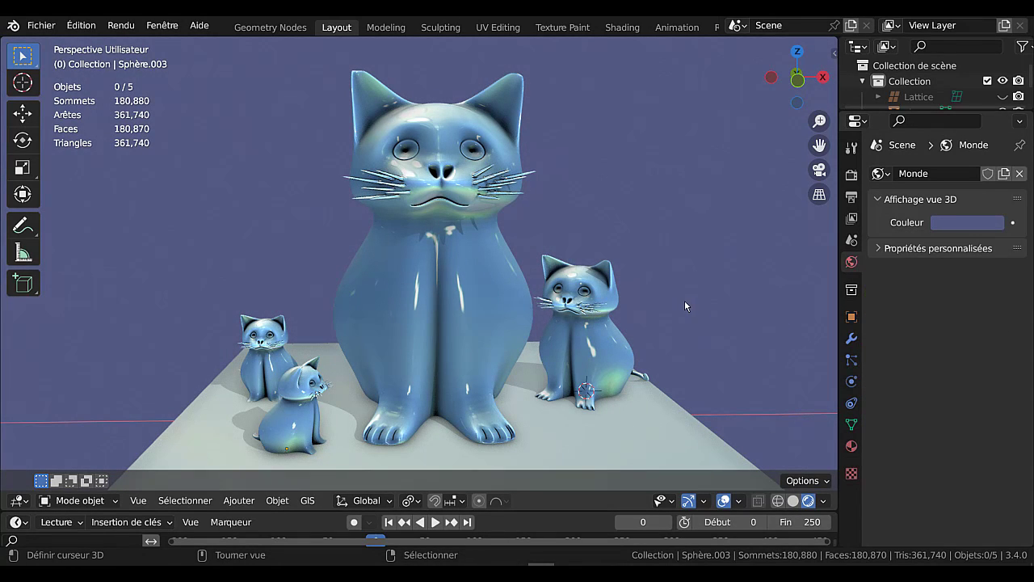
{"action": "scroll", "coordinate": [674, 328], "scroll_direction": "down", "scroll_amount": 3}
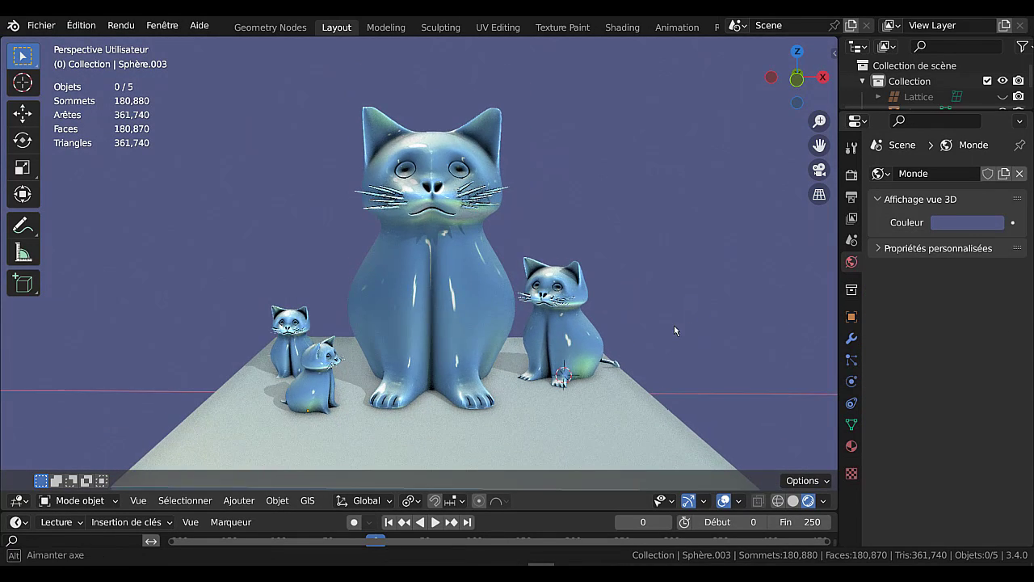
- Enlarge the 3D viewport around the cat group by shrinking the timeline's height and narrowing the outliner and properties column
{"action": "scroll", "coordinate": [674, 328], "scroll_direction": "up", "scroll_amount": 2}
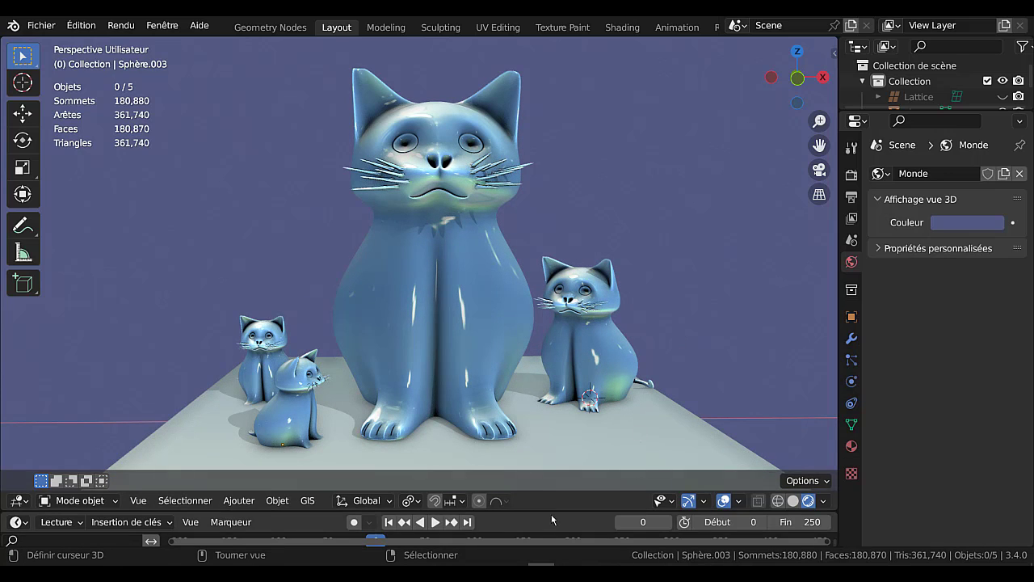
{"action": "left_click_drag", "start_coordinate": [553, 507], "coordinate": [553, 523]}
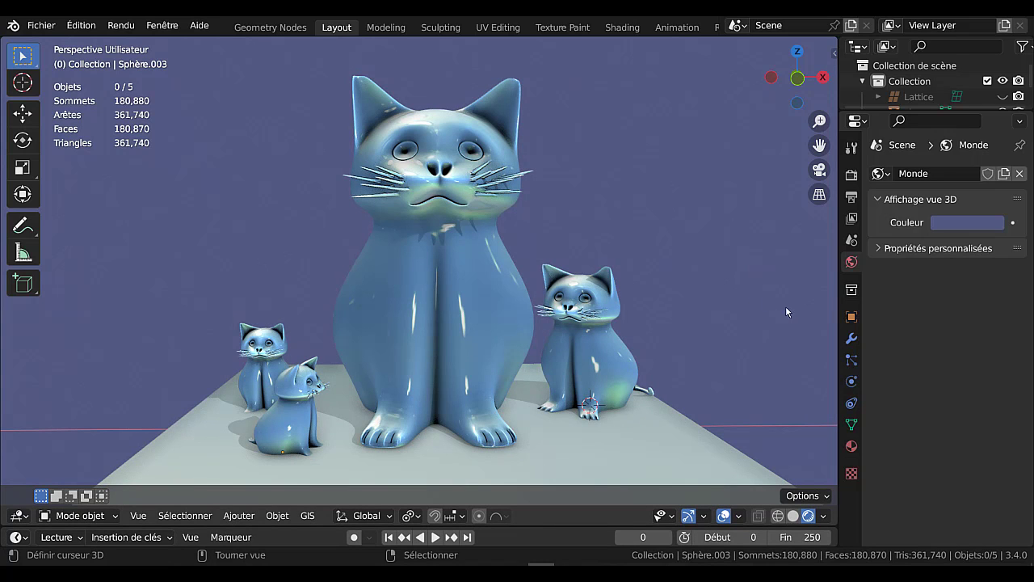
{"action": "left_click_drag", "start_coordinate": [839, 279], "coordinate": [908, 275]}
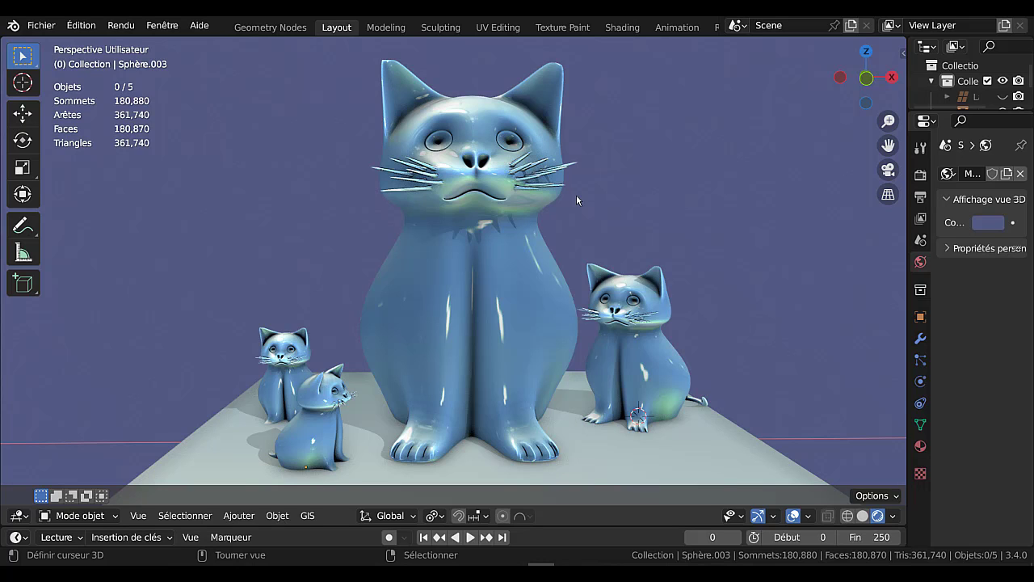
- Examine the large cat's face up close, and inspect the whole cat group on the slab from the front
{"action": "middle_click_drag", "start_coordinate": [566, 184], "coordinate": [554, 211]}
{"action": "scroll", "coordinate": [526, 295], "scroll_direction": "up", "scroll_amount": 2}
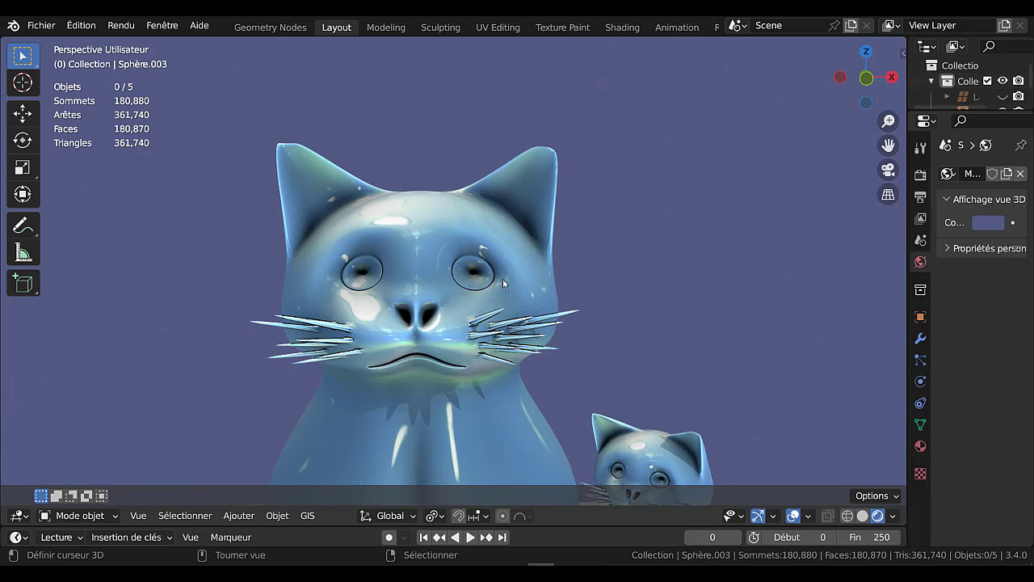
{"action": "scroll", "coordinate": [521, 308], "scroll_direction": "down", "scroll_amount": 2}
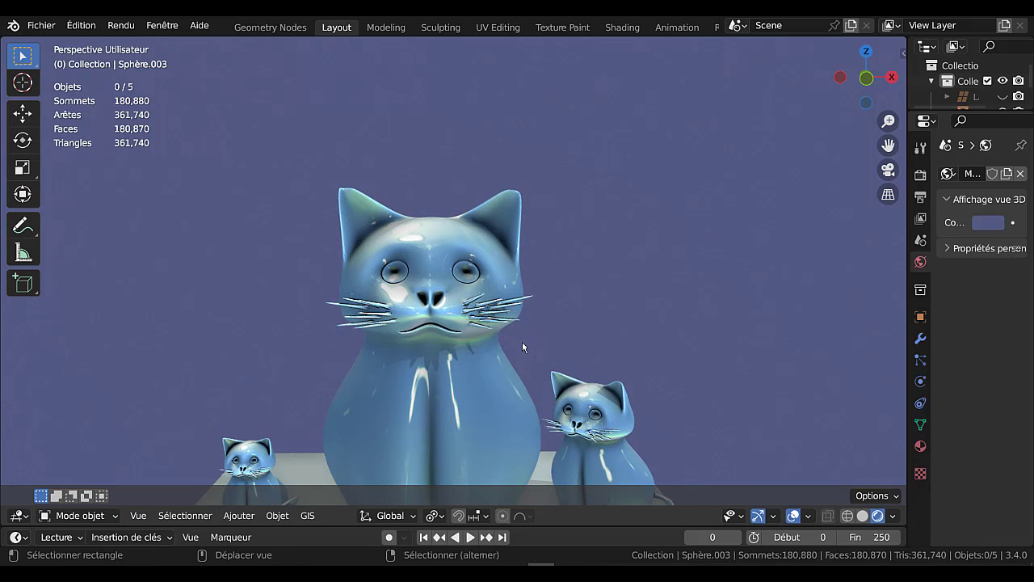
{"action": "middle_click_drag", "start_coordinate": [522, 342], "coordinate": [538, 230], "text": "shift"}
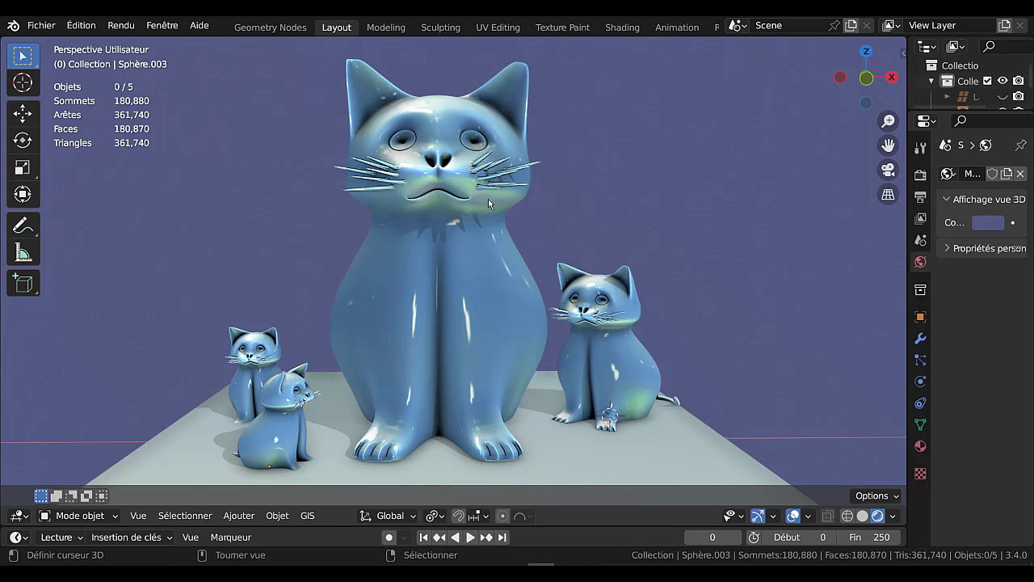
{"action": "scroll", "coordinate": [486, 233], "scroll_direction": "down", "scroll_amount": 2}
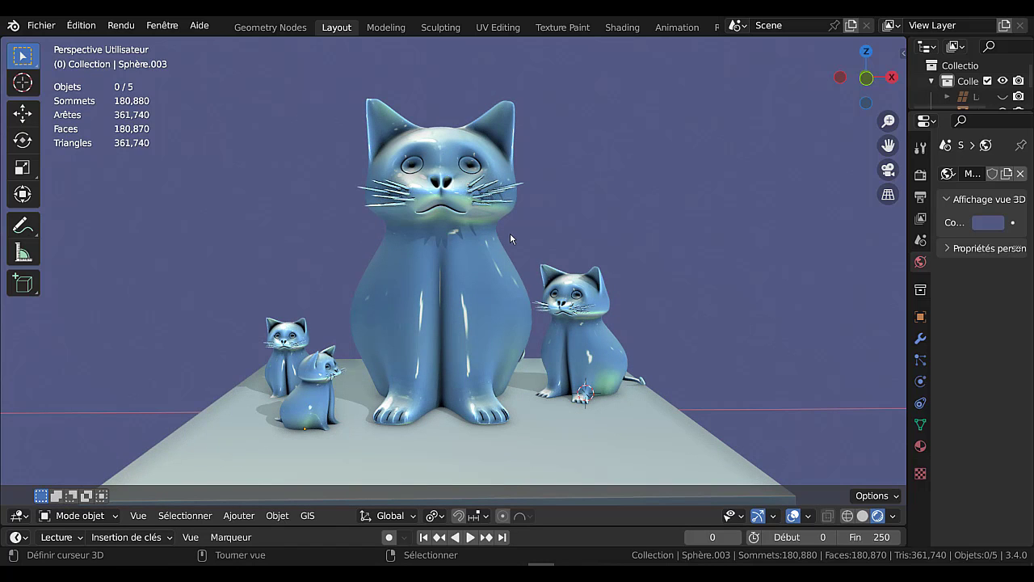
{"action": "scroll", "coordinate": [510, 234], "scroll_direction": "up", "scroll_amount": 1}
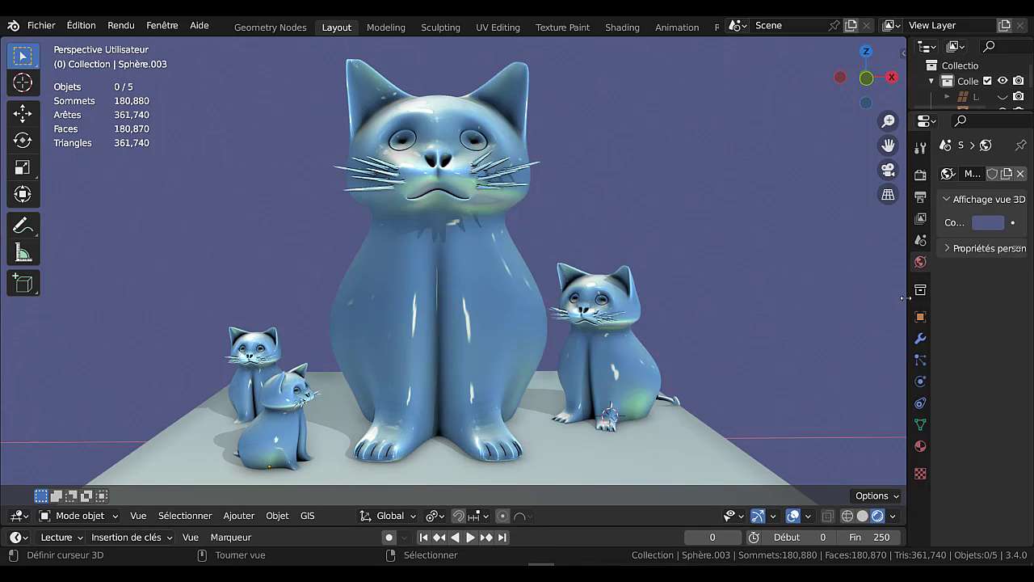
- Readjust the 3D viewport's width against the properties column, leaving the column narrow and the whole cat group framed
{"action": "left_click_drag", "start_coordinate": [903, 302], "coordinate": [942, 309]}
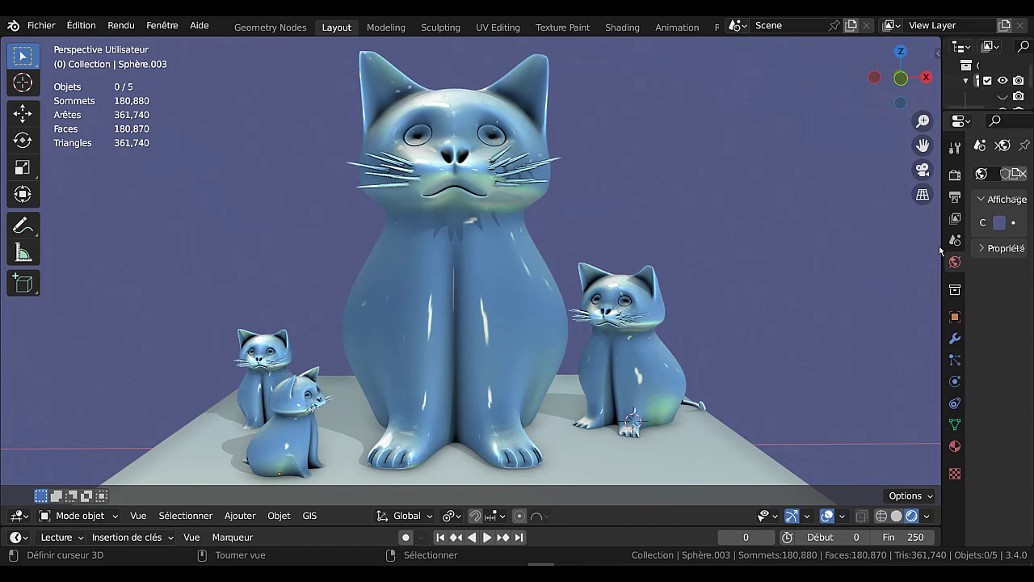
{"action": "left_click_drag", "start_coordinate": [942, 236], "coordinate": [870, 253]}
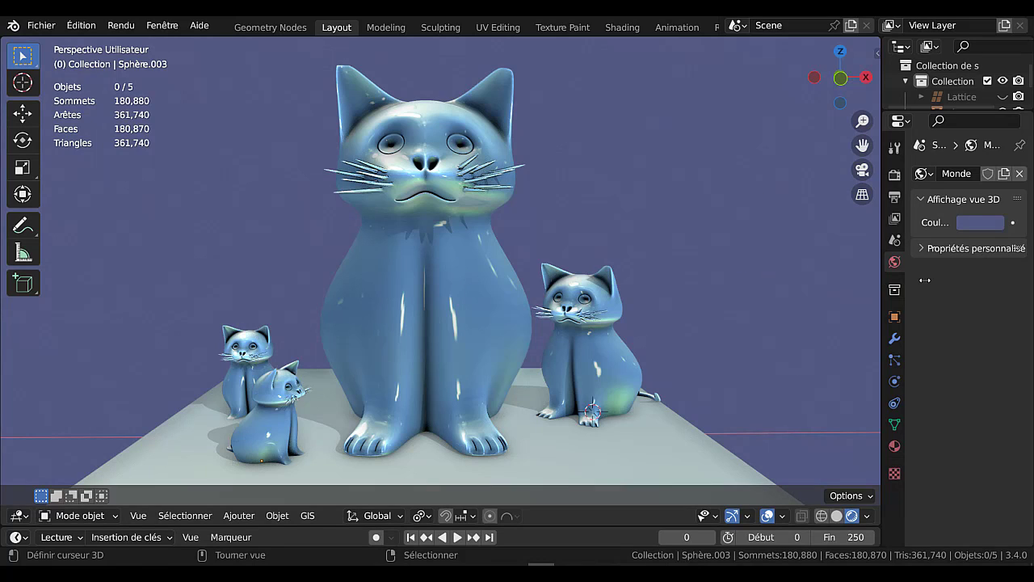
{"action": "left_click_drag", "start_coordinate": [882, 280], "coordinate": [913, 280]}
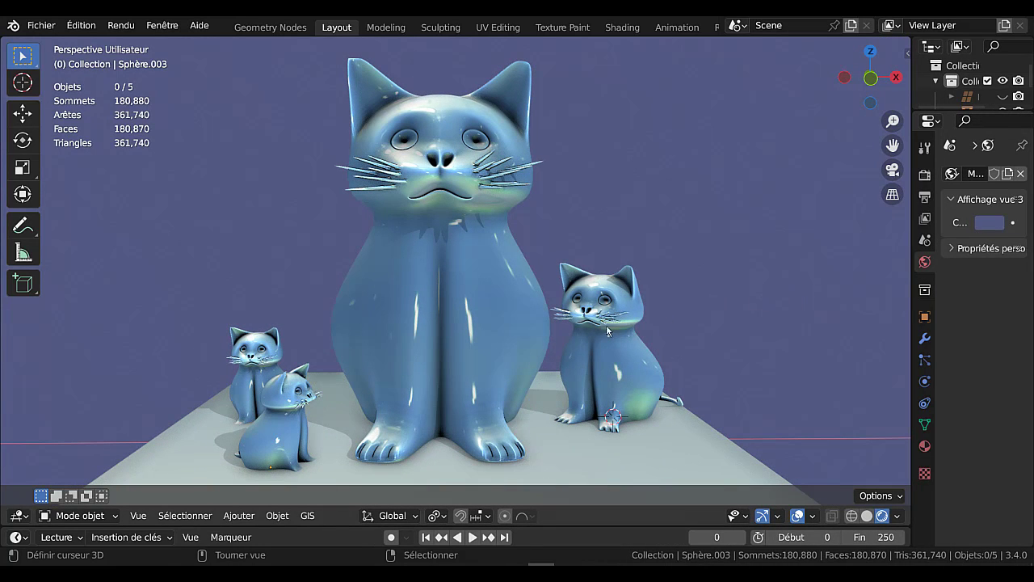